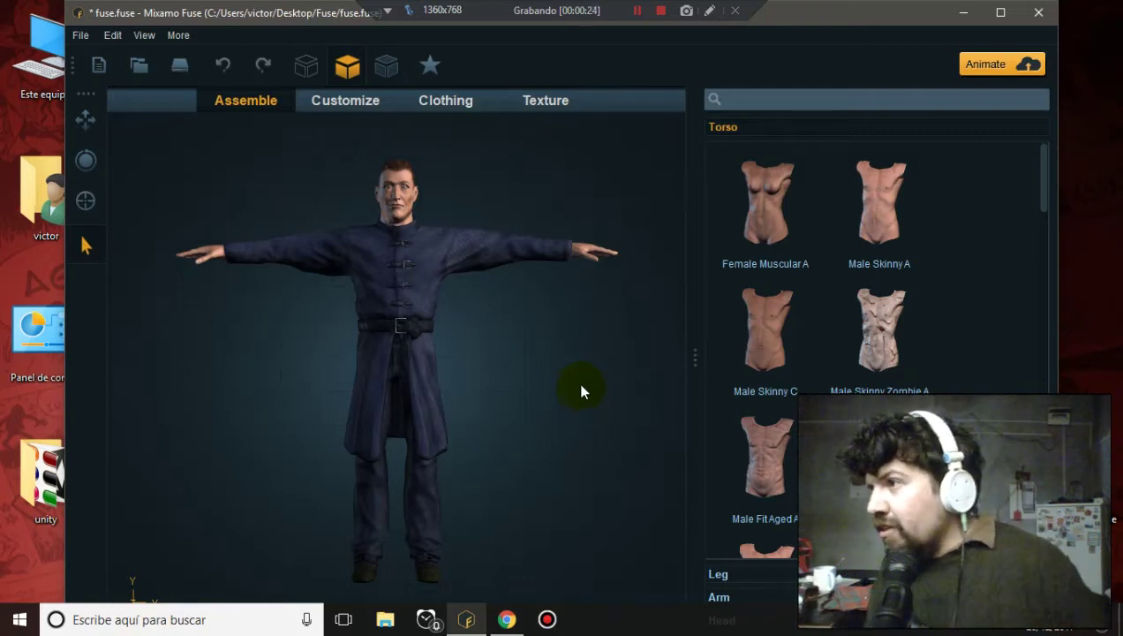
Open Edit Substance for the dark long-sleeve doublet under Texture, ending on a front view
{"action": "left_click", "coordinate": [534, 102]}
{"action": "mouse_move", "coordinate": [547, 353]}
{"action": "left_mouse_down"}
{"action": "mouse_move", "coordinate": [423, 354]}
{"action": "mouse_move", "coordinate": [508, 362]}
{"action": "left_mouse_up"}
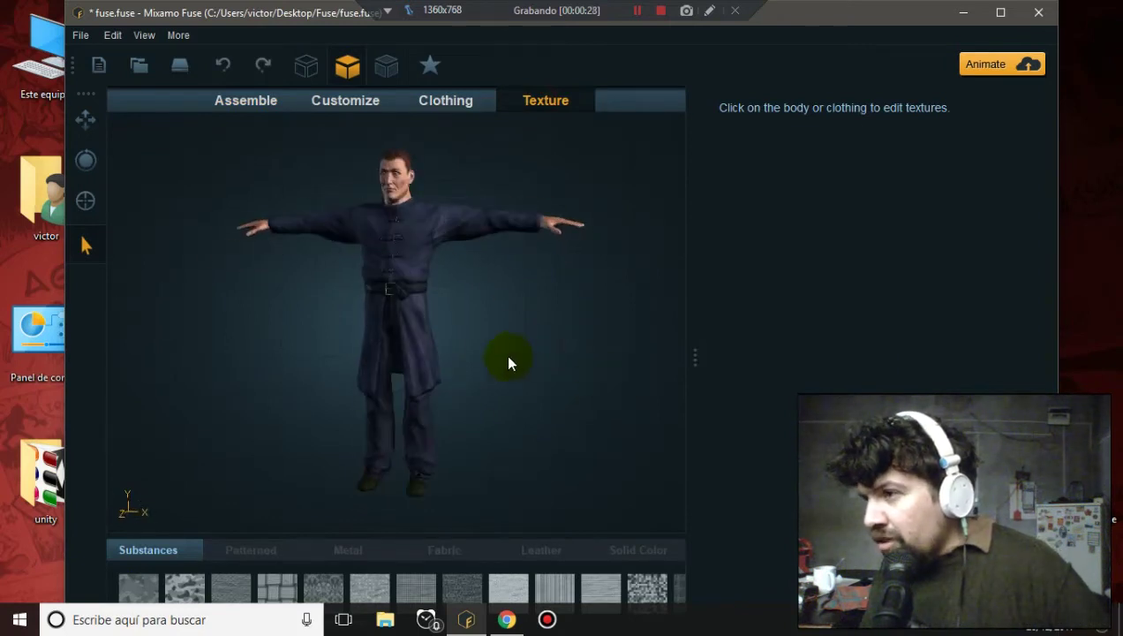
{"action": "left_click", "coordinate": [420, 248]}
{"action": "mouse_move", "coordinate": [409, 247]}
{"action": "left_mouse_down"}
{"action": "mouse_move", "coordinate": [497, 222]}
{"action": "mouse_move", "coordinate": [479, 171]}
{"action": "mouse_move", "coordinate": [271, 201]}
{"action": "mouse_move", "coordinate": [437, 285]}
{"action": "mouse_move", "coordinate": [301, 308]}
{"action": "mouse_move", "coordinate": [243, 291]}
{"action": "mouse_move", "coordinate": [220, 261]}
{"action": "mouse_move", "coordinate": [288, 218]}
{"action": "mouse_move", "coordinate": [560, 249]}
{"action": "mouse_move", "coordinate": [453, 276]}
{"action": "mouse_move", "coordinate": [557, 284]}
{"action": "mouse_move", "coordinate": [574, 248]}
{"action": "mouse_move", "coordinate": [601, 236]}
{"action": "mouse_move", "coordinate": [456, 260]}
{"action": "mouse_move", "coordinate": [265, 246]}
{"action": "mouse_move", "coordinate": [316, 206]}
{"action": "mouse_move", "coordinate": [344, 160]}
{"action": "mouse_move", "coordinate": [391, 202]}
{"action": "left_mouse_up"}
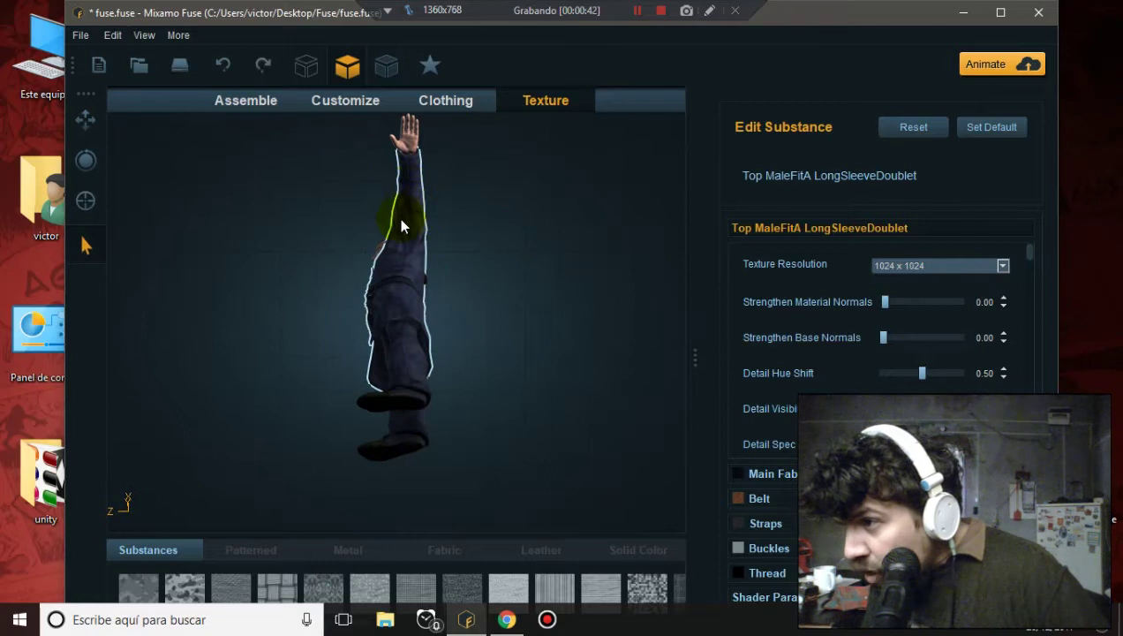
{"action": "left_click", "coordinate": [407, 227]}
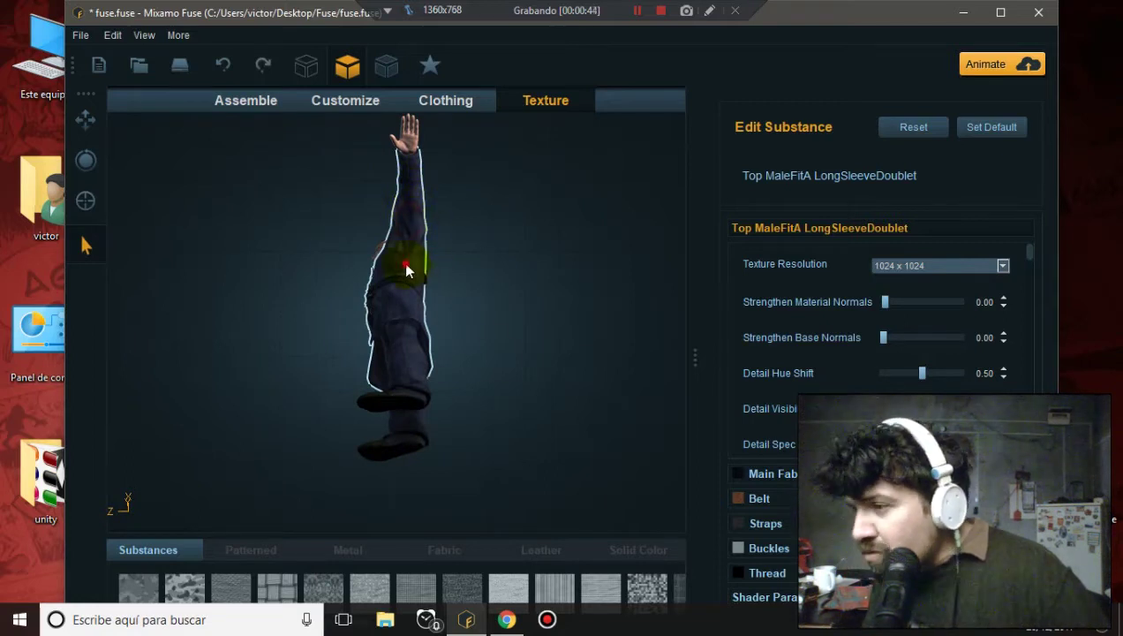
{"action": "mouse_move", "coordinate": [377, 247]}
{"action": "left_mouse_down"}
{"action": "mouse_move", "coordinate": [584, 376]}
{"action": "mouse_move", "coordinate": [586, 388]}
{"action": "mouse_move", "coordinate": [522, 377]}
{"action": "left_mouse_up"}
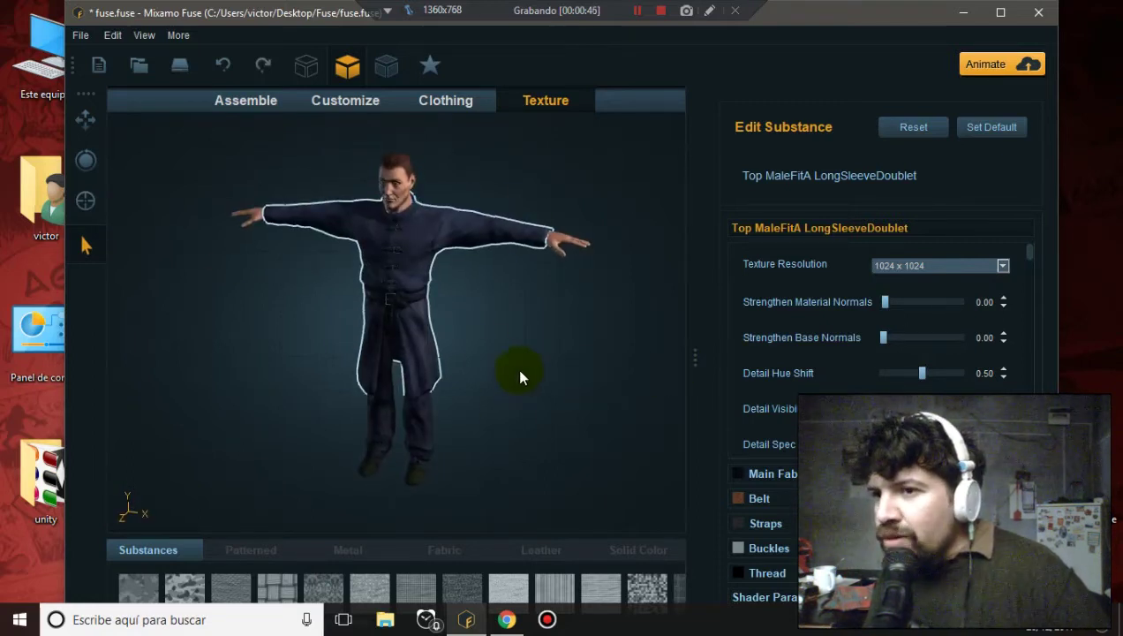
Reset to the front view, go to Clothing, and maximize the Fuse window
{"action": "left_click", "coordinate": [88, 204]}
{"action": "left_click", "coordinate": [452, 103]}
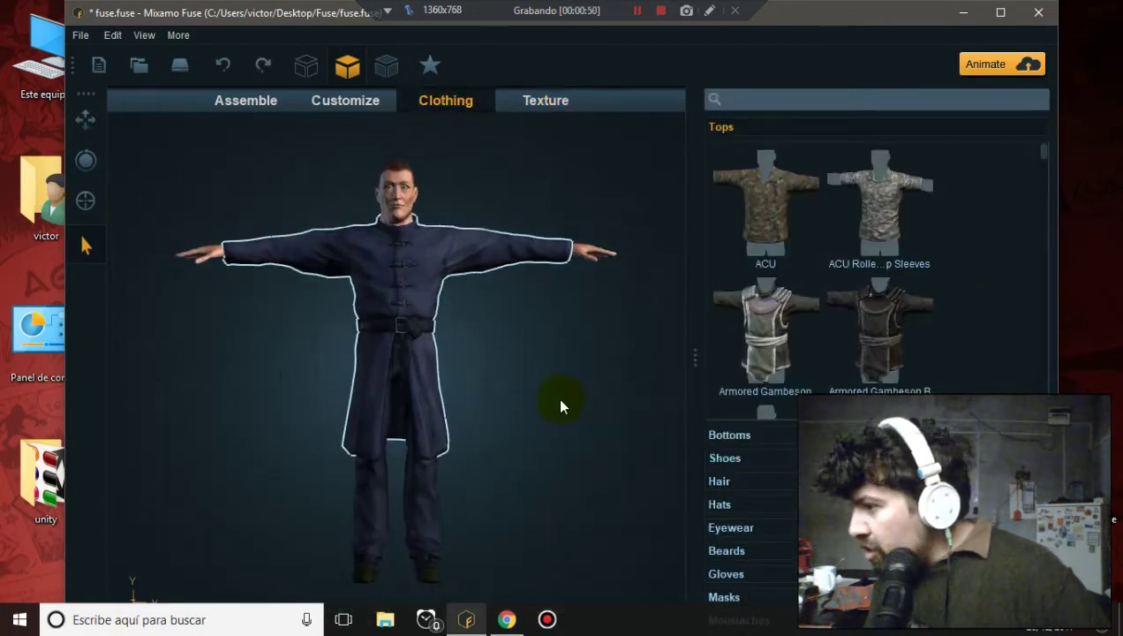
{"action": "left_click_drag", "start_coordinate": [1044, 158], "coordinate": [1040, 265]}
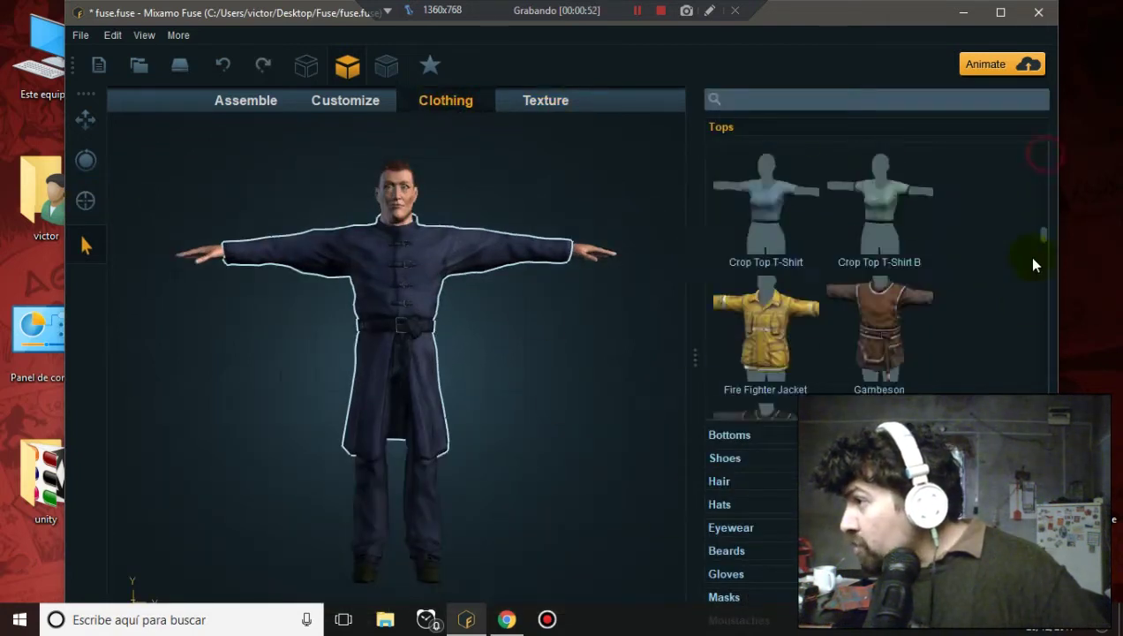
{"action": "left_click", "coordinate": [1007, 6]}
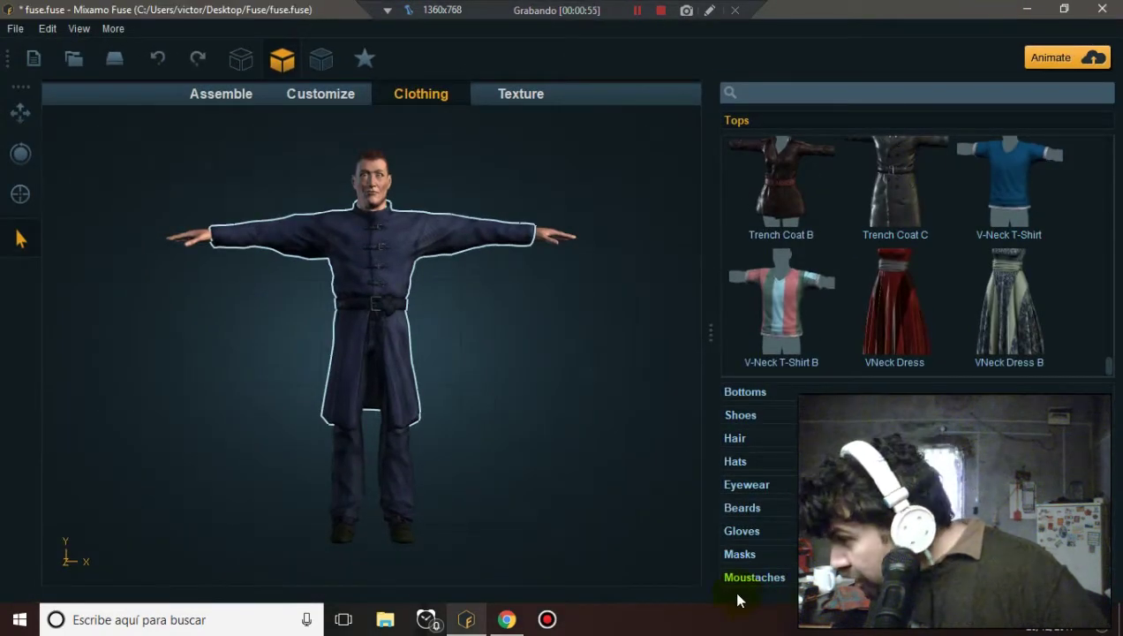
In Customize, hide the clothing and orbit around the bare body mesh
{"action": "left_click", "coordinate": [339, 106]}
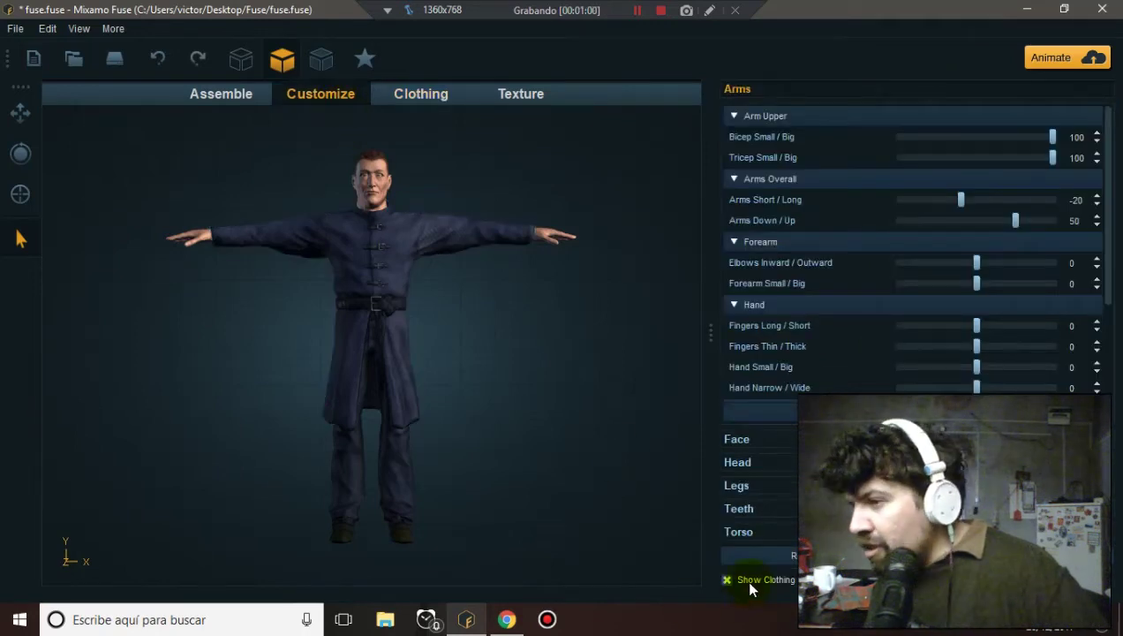
{"action": "left_click", "coordinate": [749, 583]}
{"action": "mouse_move", "coordinate": [491, 394]}
{"action": "left_mouse_down"}
{"action": "mouse_move", "coordinate": [327, 468]}
{"action": "mouse_move", "coordinate": [597, 420]}
{"action": "left_mouse_up"}
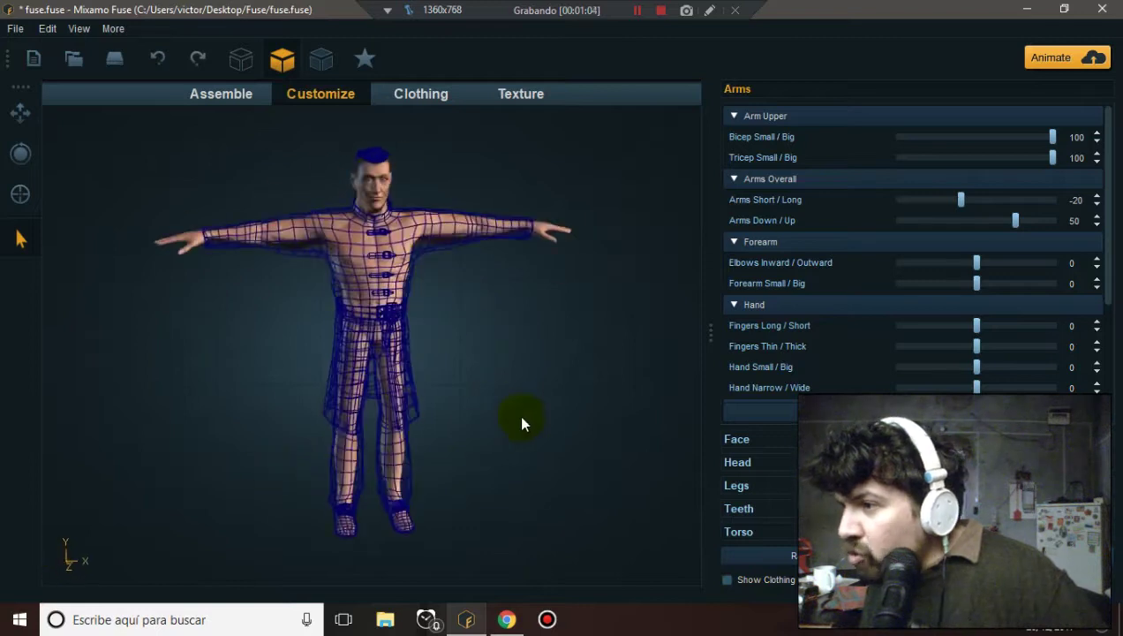
{"action": "left_click_drag", "start_coordinate": [596, 419], "coordinate": [378, 240]}
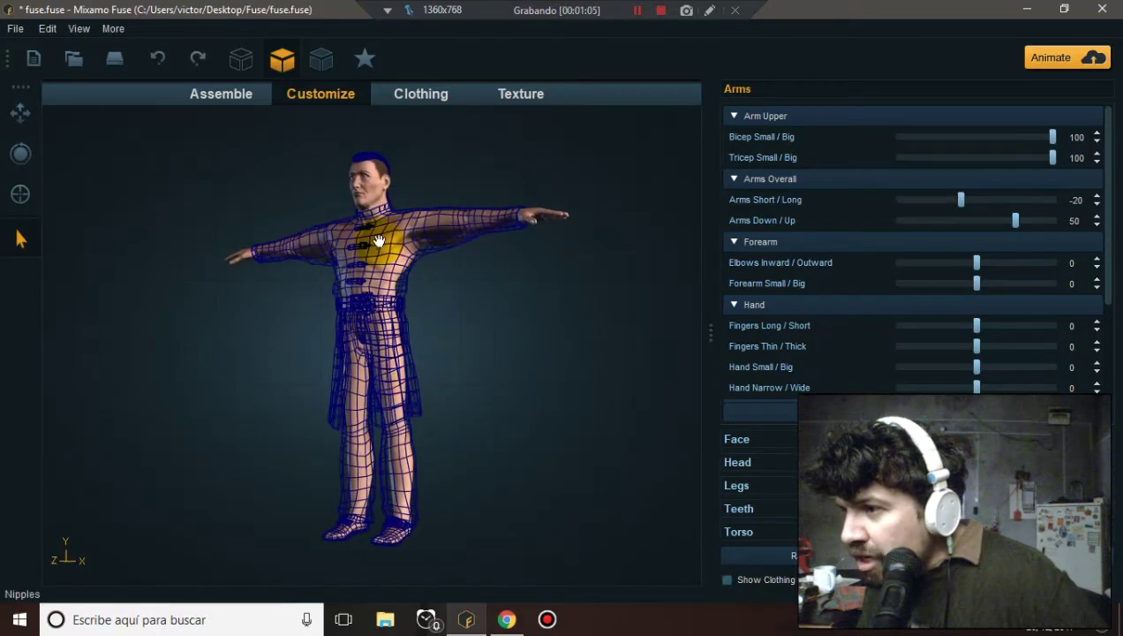
{"action": "mouse_move", "coordinate": [432, 296]}
{"action": "left_mouse_down"}
{"action": "mouse_move", "coordinate": [597, 311]}
{"action": "mouse_move", "coordinate": [458, 323]}
{"action": "mouse_move", "coordinate": [270, 311]}
{"action": "mouse_move", "coordinate": [149, 325]}
{"action": "mouse_move", "coordinate": [455, 321]}
{"action": "mouse_move", "coordinate": [403, 240]}
{"action": "left_mouse_up"}
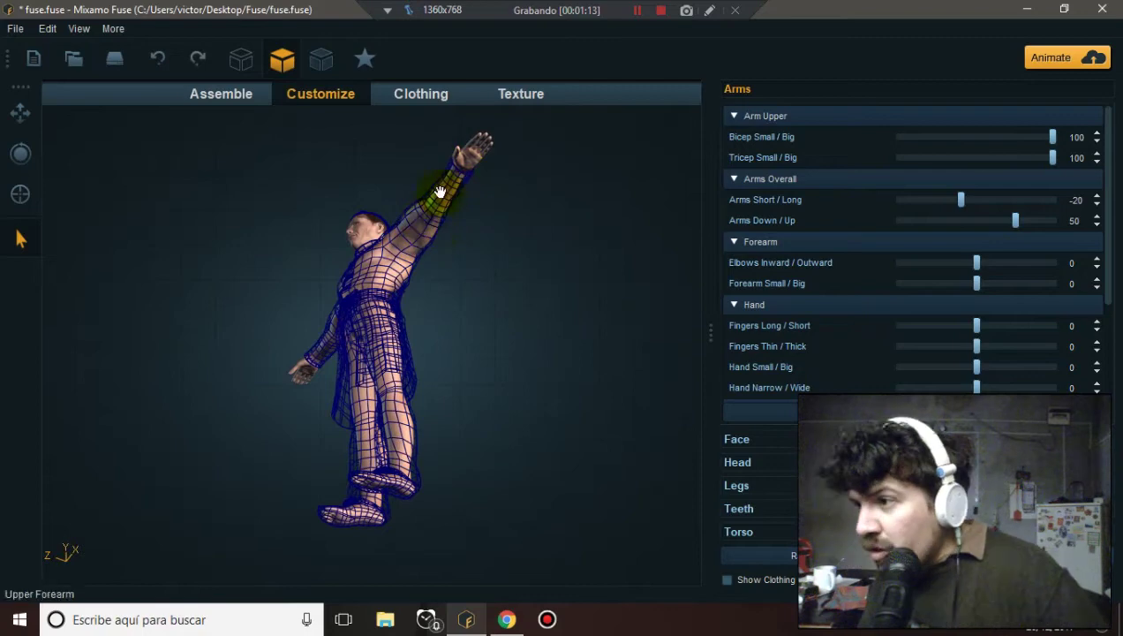
{"action": "mouse_move", "coordinate": [432, 305]}
{"action": "left_mouse_down"}
{"action": "mouse_move", "coordinate": [542, 355]}
{"action": "mouse_move", "coordinate": [597, 450]}
{"action": "mouse_move", "coordinate": [401, 459]}
{"action": "mouse_move", "coordinate": [153, 437]}
{"action": "mouse_move", "coordinate": [144, 383]}
{"action": "mouse_move", "coordinate": [325, 322]}
{"action": "mouse_move", "coordinate": [470, 366]}
{"action": "mouse_move", "coordinate": [504, 410]}
{"action": "mouse_move", "coordinate": [557, 414]}
{"action": "left_mouse_up"}
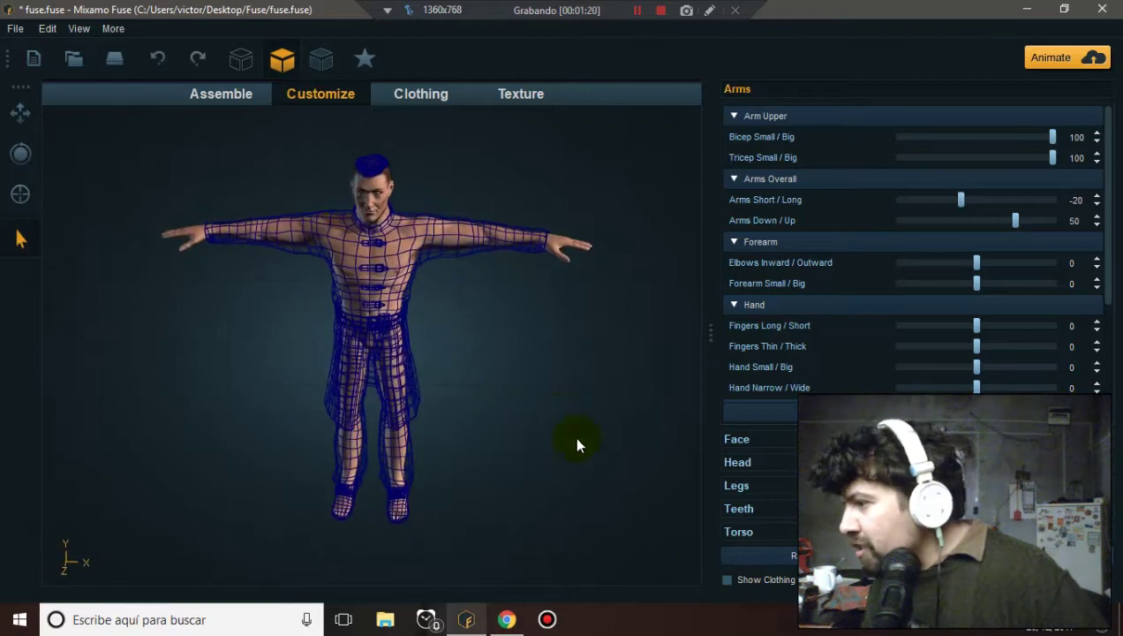
Show the clothing again and bring up the Clothing catalogue of tops
{"action": "left_click", "coordinate": [727, 580]}
{"action": "mouse_move", "coordinate": [487, 413]}
{"action": "left_mouse_down"}
{"action": "mouse_move", "coordinate": [240, 354]}
{"action": "mouse_move", "coordinate": [319, 300]}
{"action": "mouse_move", "coordinate": [430, 341]}
{"action": "left_mouse_up"}
{"action": "left_click", "coordinate": [442, 93]}
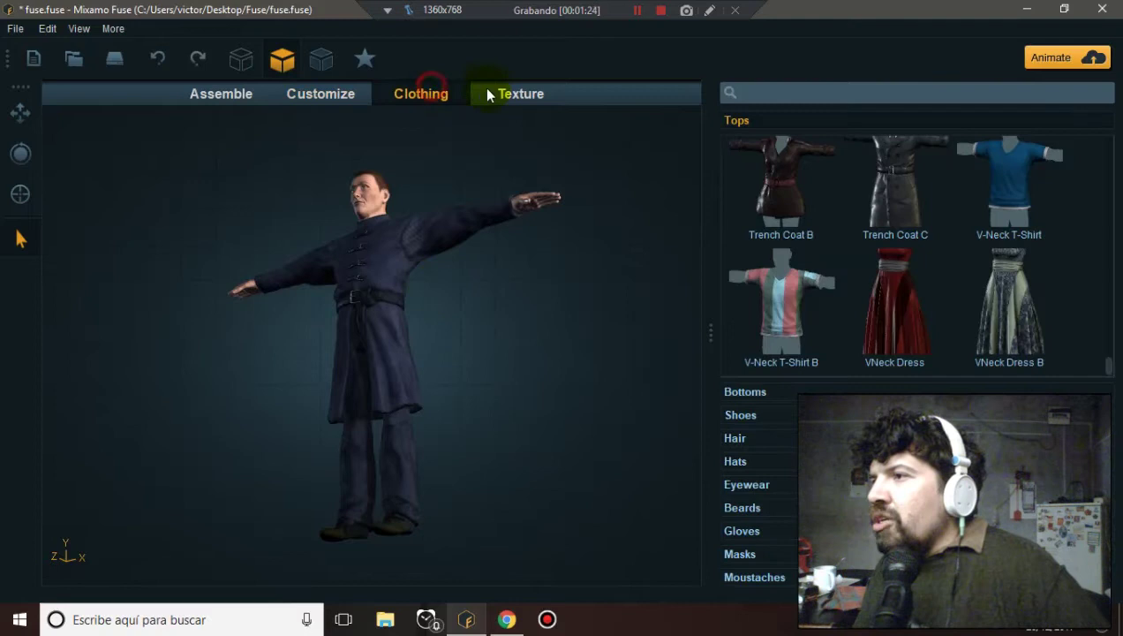
Change the doublet's Main Fabric from Classic Jean Fabric B to the blue Hawaiian patterned substance
{"action": "left_click", "coordinate": [496, 92]}
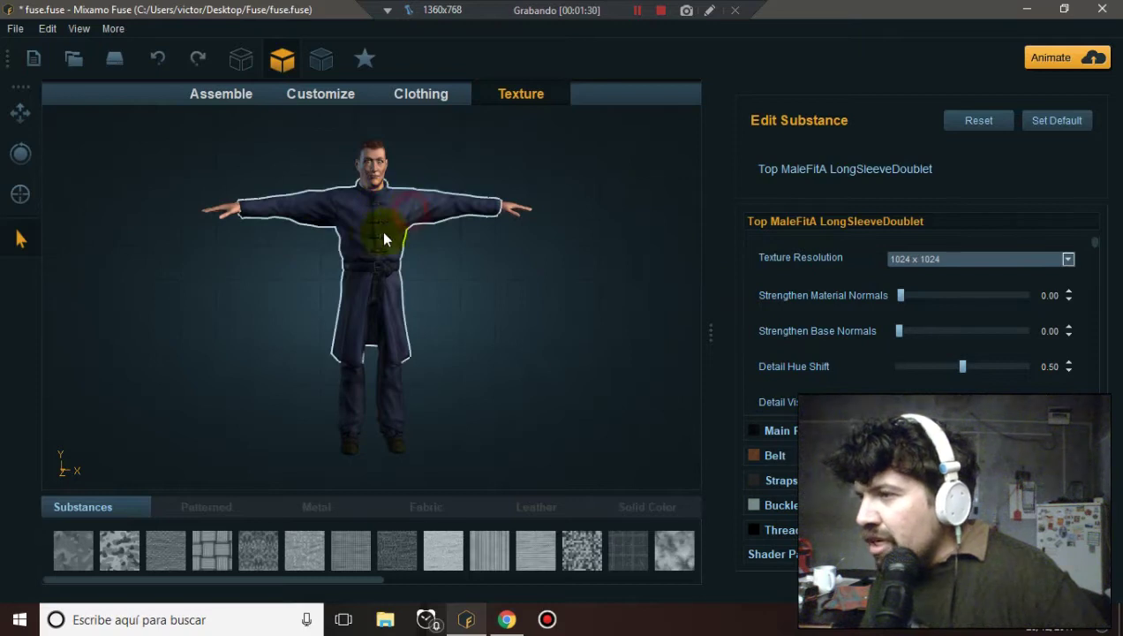
{"action": "mouse_move", "coordinate": [477, 283]}
{"action": "left_mouse_down"}
{"action": "mouse_move", "coordinate": [399, 310]}
{"action": "mouse_move", "coordinate": [469, 316]}
{"action": "left_mouse_up"}
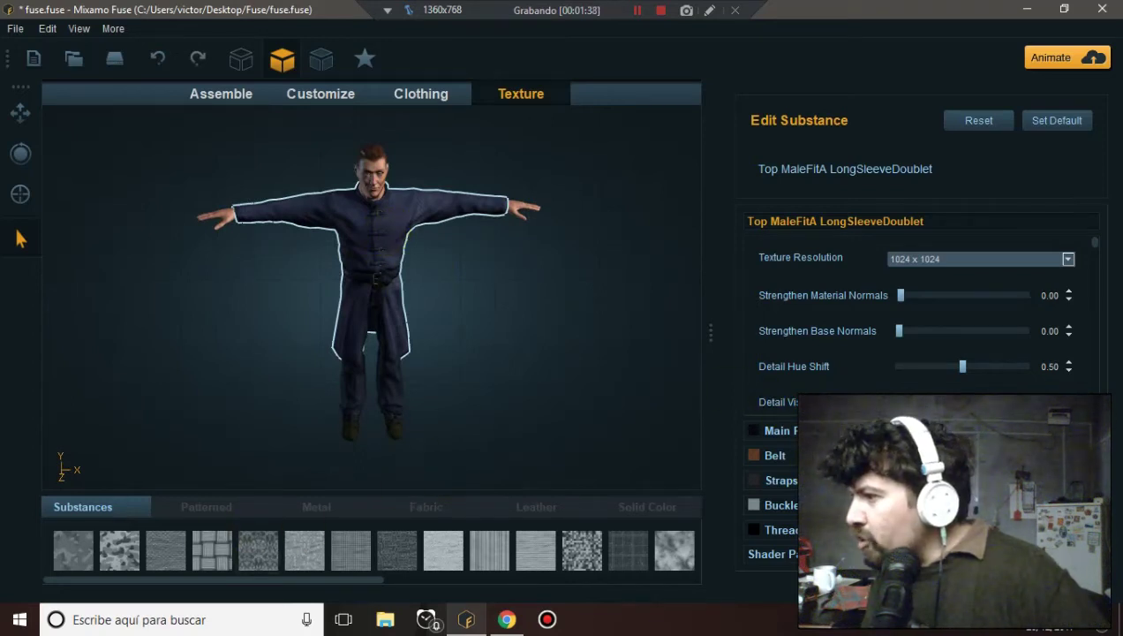
{"action": "left_click", "coordinate": [425, 263]}
{"action": "left_click_drag", "start_coordinate": [618, 387], "coordinate": [466, 262]}
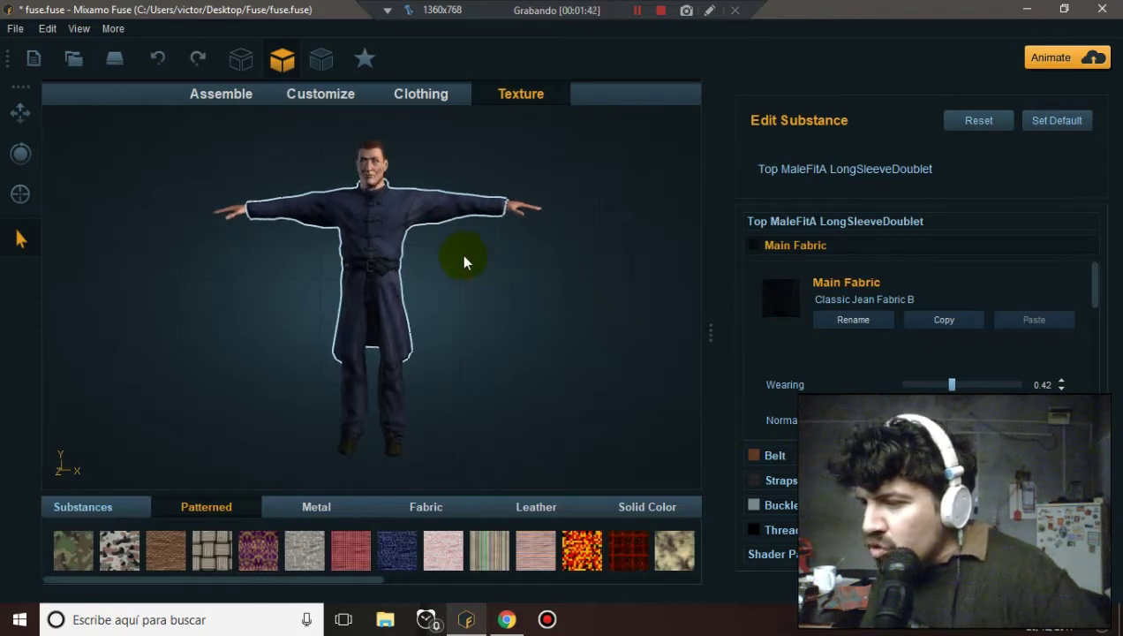
{"action": "left_click", "coordinate": [399, 549]}
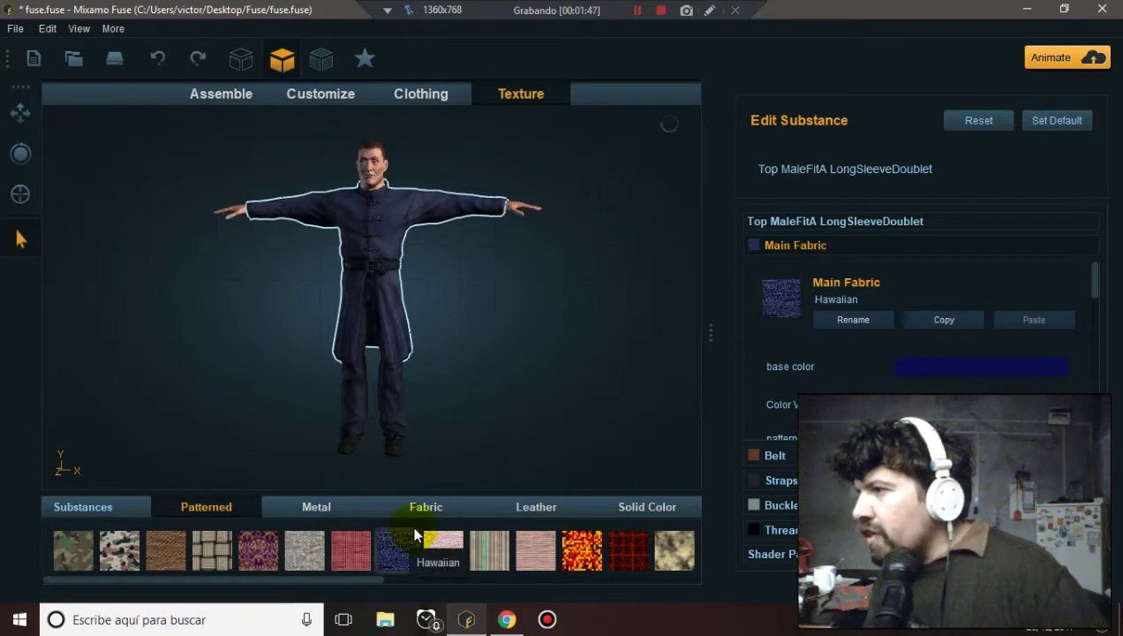
{"action": "left_click_drag", "start_coordinate": [465, 309], "coordinate": [482, 302]}
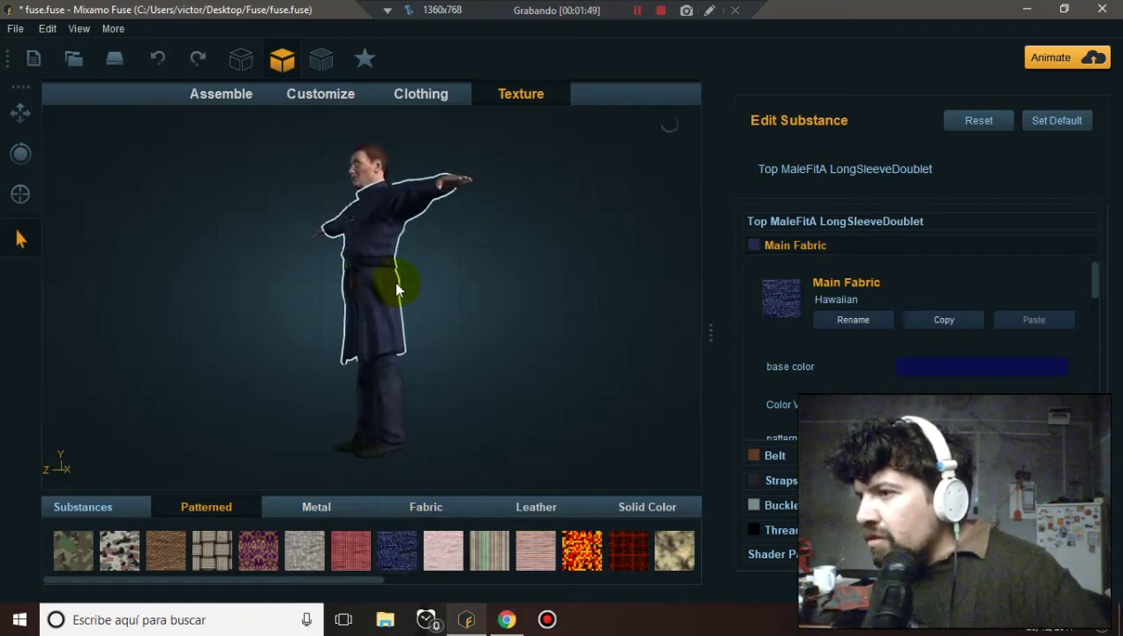
{"action": "mouse_move", "coordinate": [483, 301]}
{"action": "left_mouse_down"}
{"action": "mouse_move", "coordinate": [365, 318]}
{"action": "mouse_move", "coordinate": [528, 318]}
{"action": "left_mouse_up"}
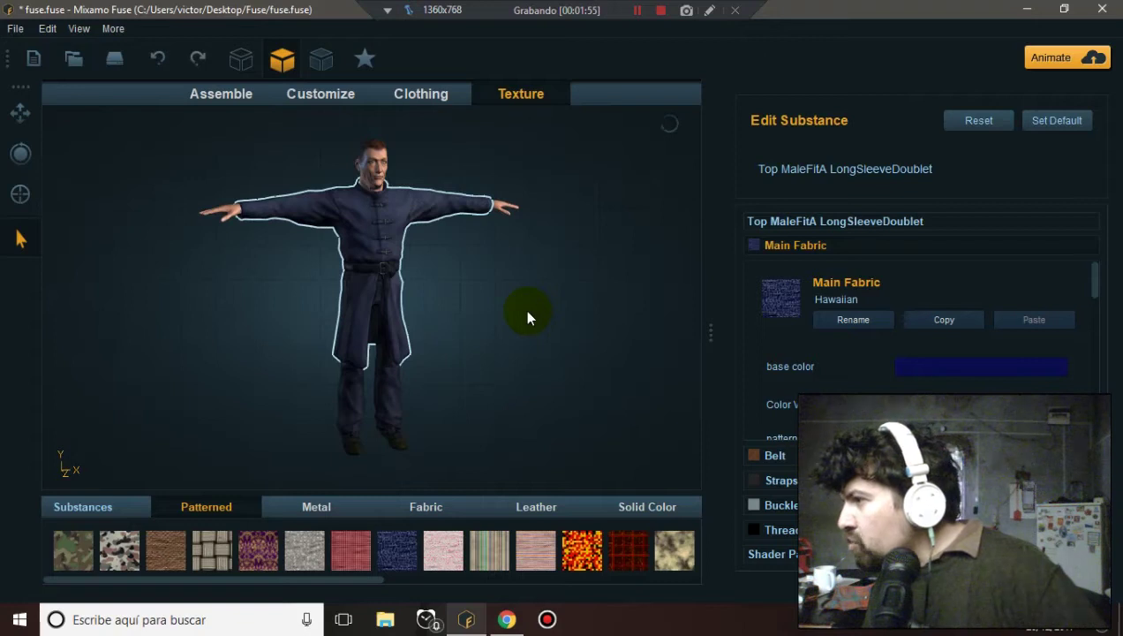
{"action": "left_click", "coordinate": [409, 546]}
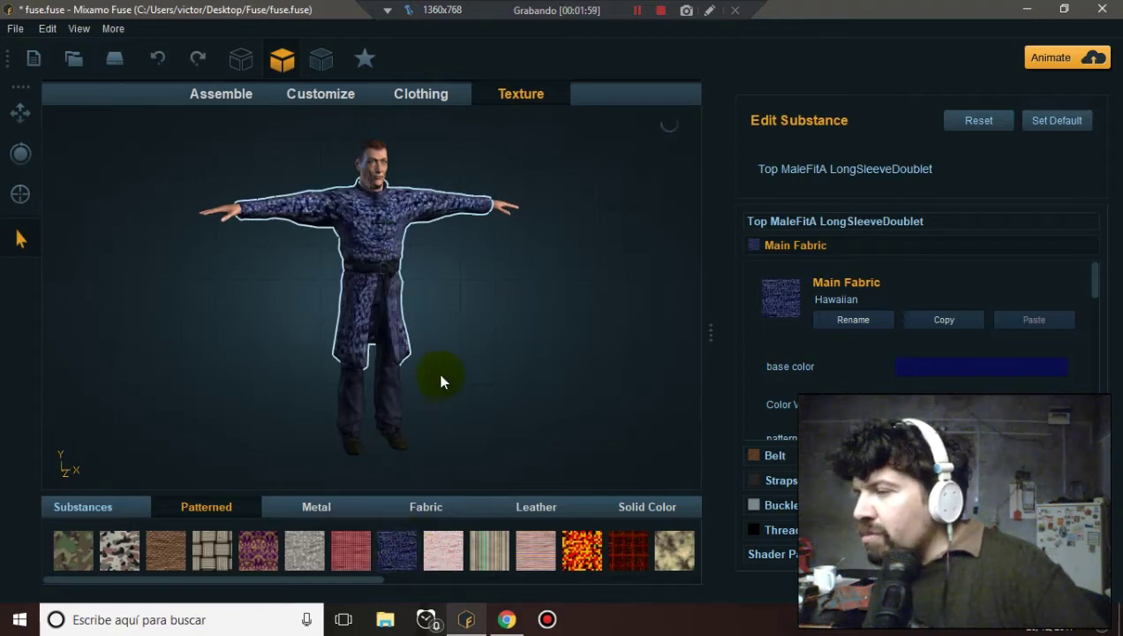
{"action": "mouse_move", "coordinate": [455, 368]}
{"action": "left_mouse_down"}
{"action": "mouse_move", "coordinate": [505, 367]}
{"action": "mouse_move", "coordinate": [313, 386]}
{"action": "mouse_move", "coordinate": [443, 351]}
{"action": "left_mouse_up"}
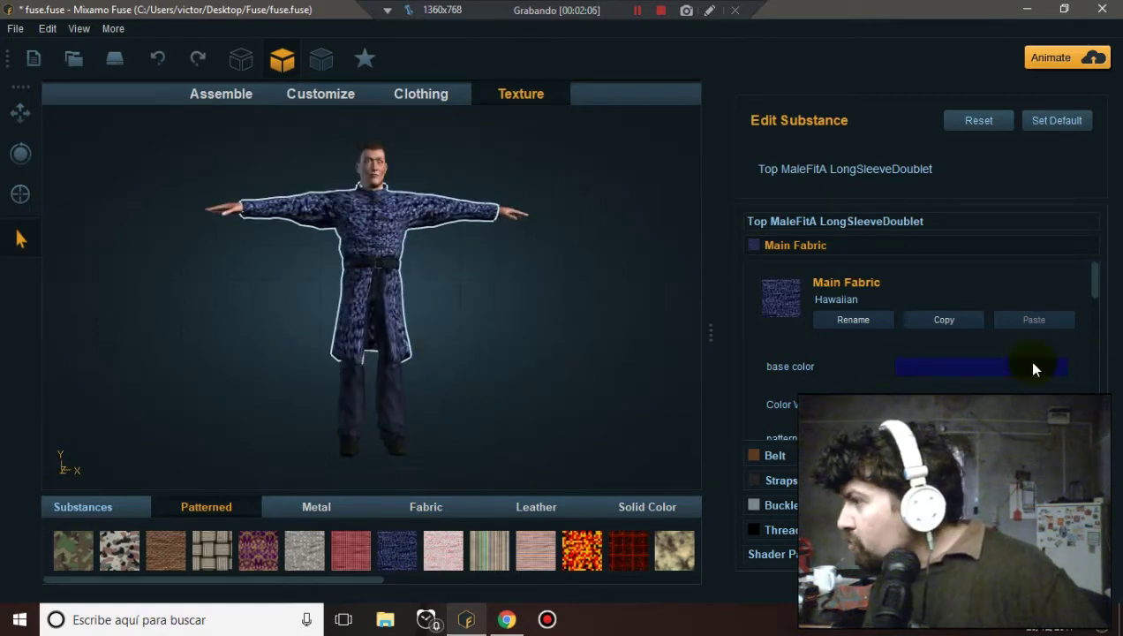
{"action": "left_click_drag", "start_coordinate": [1099, 301], "coordinate": [1096, 388]}
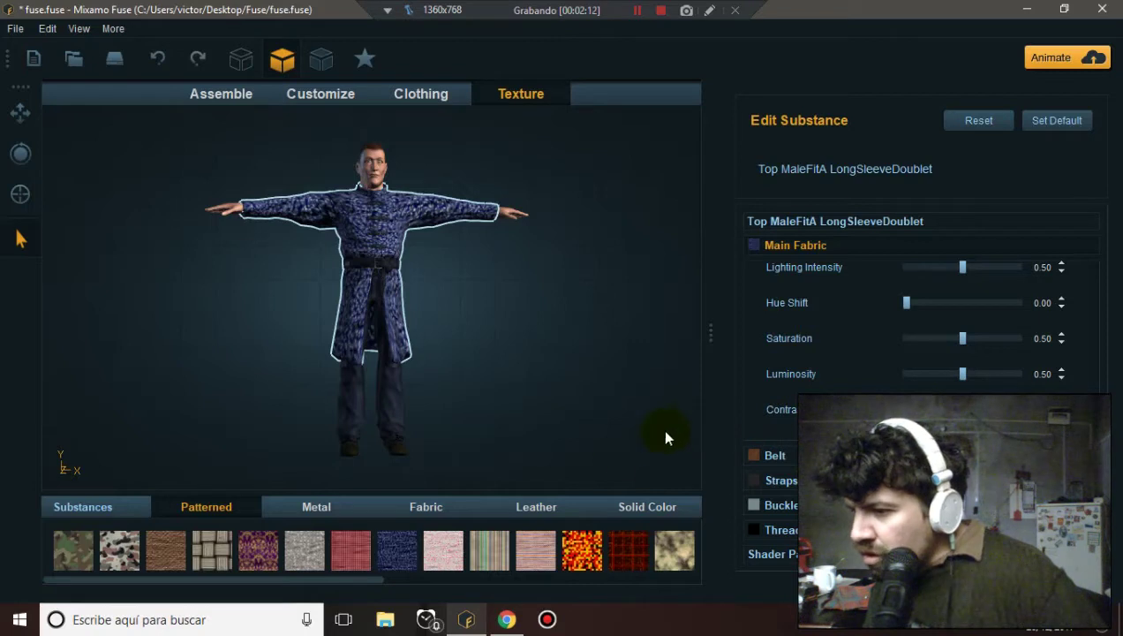
Replace the doublet's Hawaiian pattern with plain Regular Denim Fabric
{"action": "left_click", "coordinate": [437, 513]}
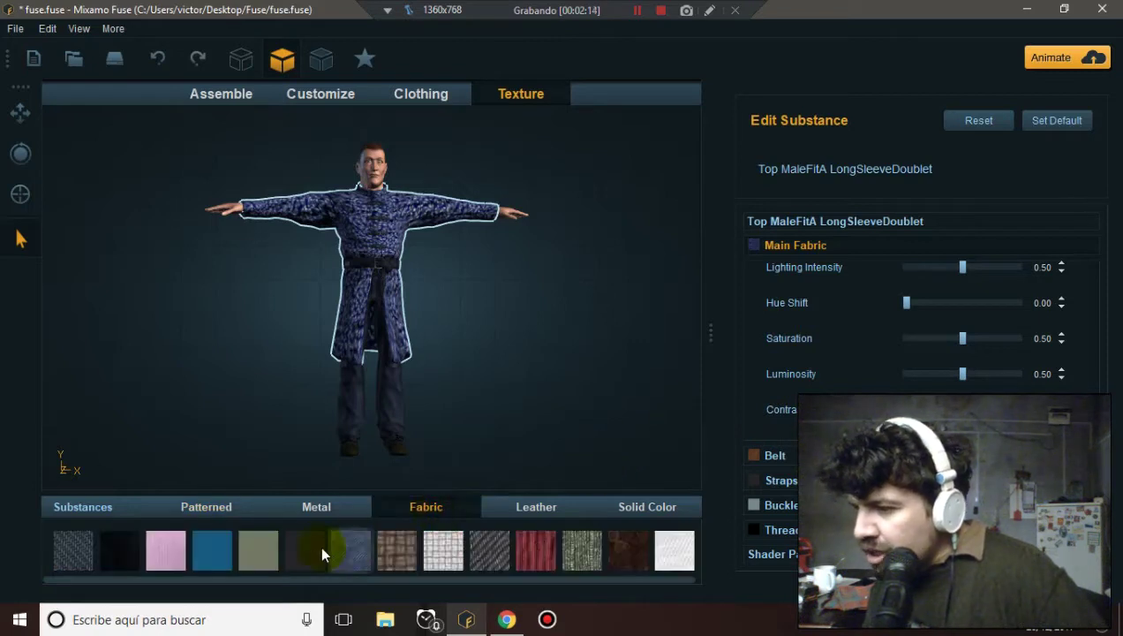
{"action": "left_click", "coordinate": [344, 551]}
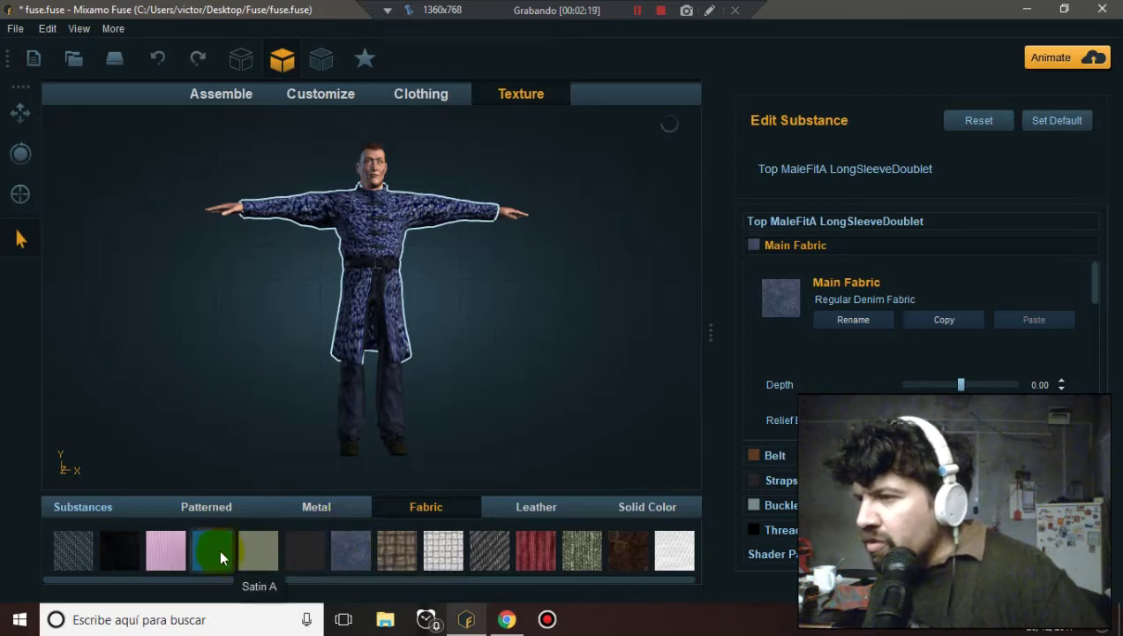
{"action": "left_click", "coordinate": [475, 357]}
{"action": "left_click_drag", "start_coordinate": [475, 357], "coordinate": [496, 371]}
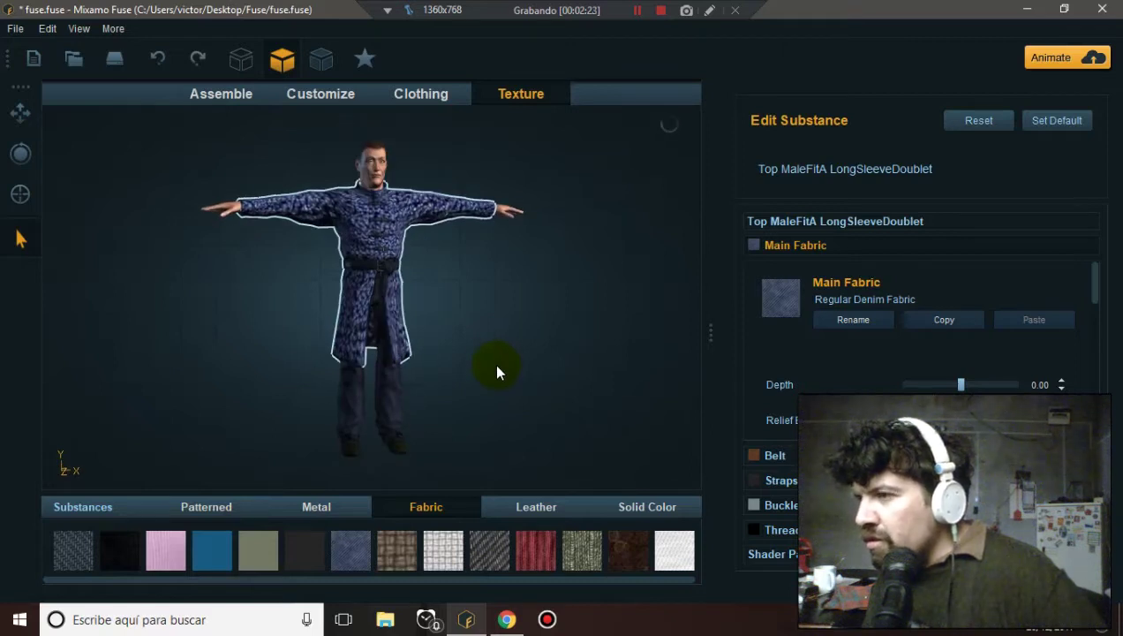
{"action": "left_click_drag", "start_coordinate": [496, 371], "coordinate": [452, 372]}
{"action": "left_click", "coordinate": [298, 541]}
{"action": "mouse_move", "coordinate": [473, 318]}
{"action": "left_mouse_down"}
{"action": "mouse_move", "coordinate": [451, 344]}
{"action": "mouse_move", "coordinate": [468, 348]}
{"action": "left_mouse_up"}
Lower the denim's Color Variation to 0.50 and deselect the doublet
{"action": "left_click_drag", "start_coordinate": [1092, 288], "coordinate": [1093, 398]}
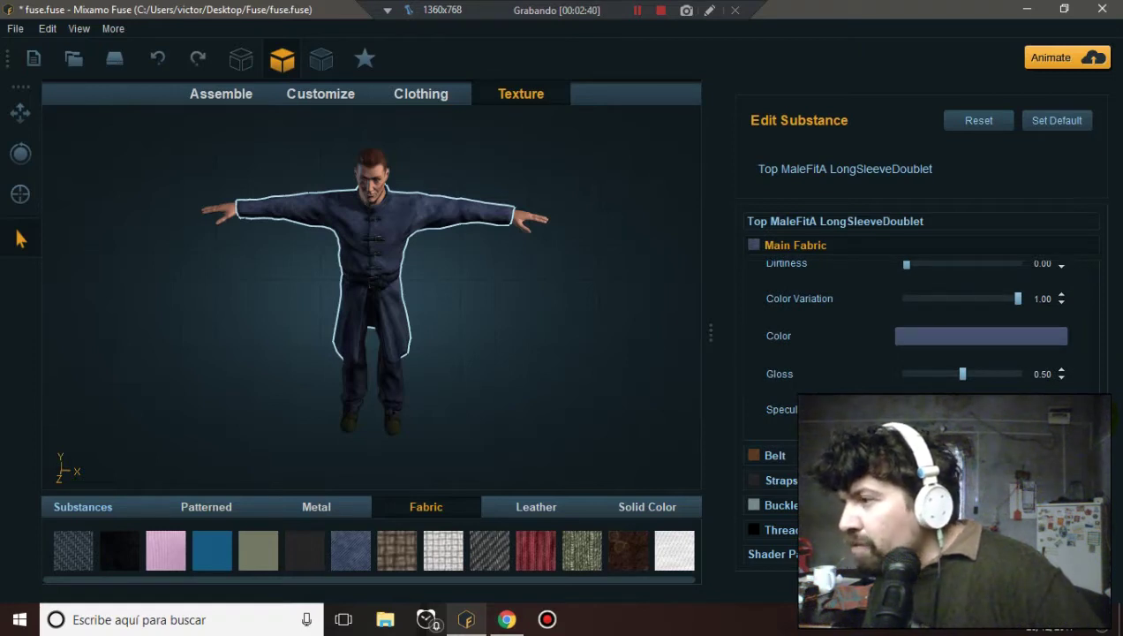
{"action": "mouse_move", "coordinate": [650, 395]}
{"action": "left_mouse_down"}
{"action": "mouse_move", "coordinate": [591, 314]}
{"action": "mouse_move", "coordinate": [603, 337]}
{"action": "left_mouse_up"}
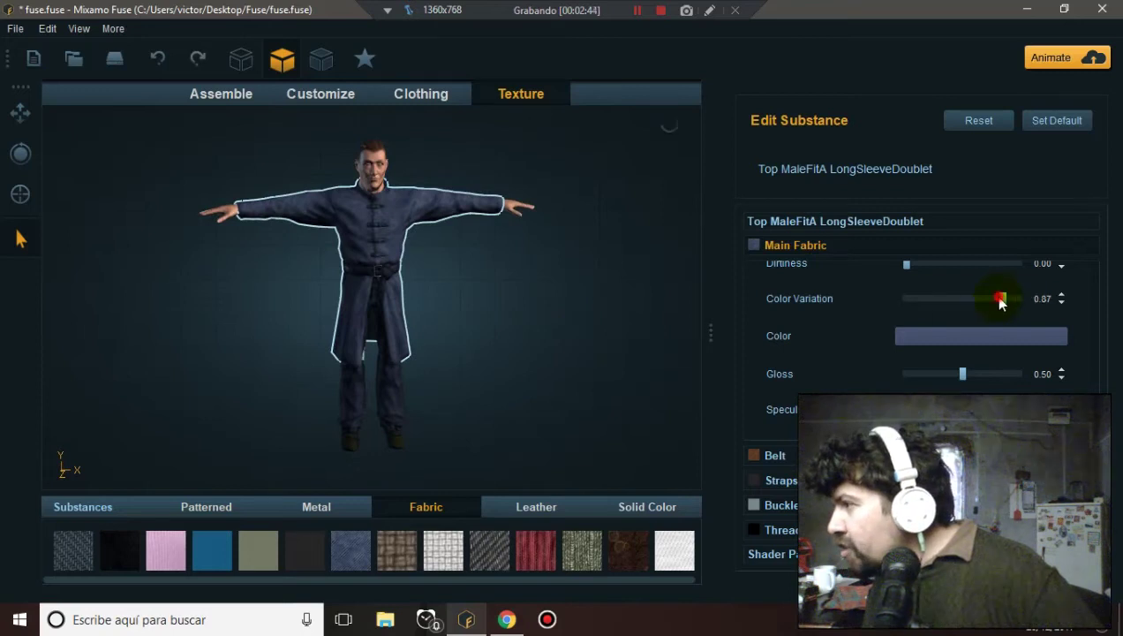
{"action": "left_click_drag", "start_coordinate": [1000, 300], "coordinate": [972, 300]}
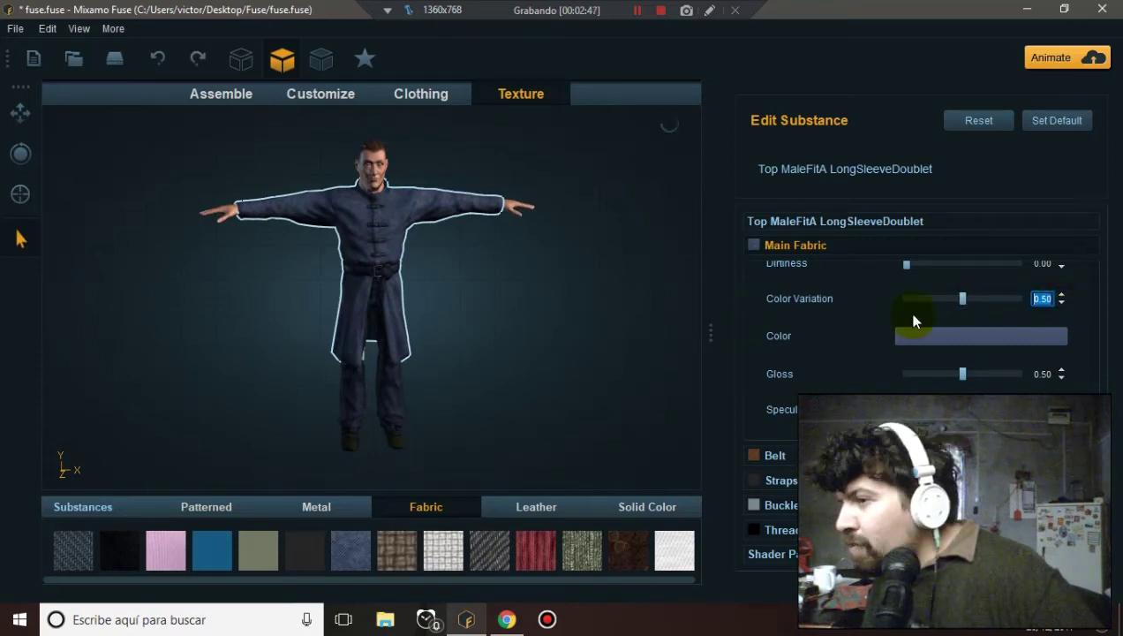
{"action": "mouse_move", "coordinate": [538, 323]}
{"action": "left_mouse_down"}
{"action": "mouse_move", "coordinate": [432, 309]}
{"action": "mouse_move", "coordinate": [613, 352]}
{"action": "mouse_move", "coordinate": [482, 315]}
{"action": "mouse_move", "coordinate": [547, 305]}
{"action": "mouse_move", "coordinate": [469, 320]}
{"action": "mouse_move", "coordinate": [437, 308]}
{"action": "mouse_move", "coordinate": [574, 328]}
{"action": "mouse_move", "coordinate": [516, 291]}
{"action": "mouse_move", "coordinate": [445, 305]}
{"action": "left_mouse_up"}
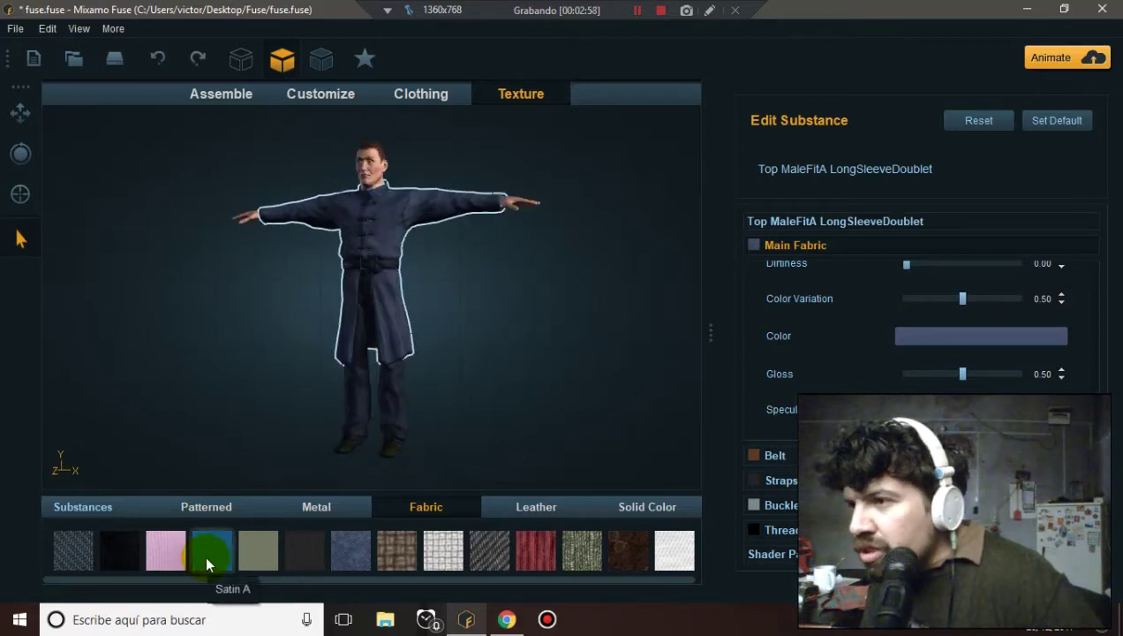
{"action": "mouse_move", "coordinate": [465, 327]}
{"action": "left_mouse_down"}
{"action": "mouse_move", "coordinate": [602, 346]}
{"action": "mouse_move", "coordinate": [476, 350]}
{"action": "mouse_move", "coordinate": [431, 335]}
{"action": "mouse_move", "coordinate": [479, 357]}
{"action": "left_mouse_up"}
{"action": "left_click", "coordinate": [469, 350]}
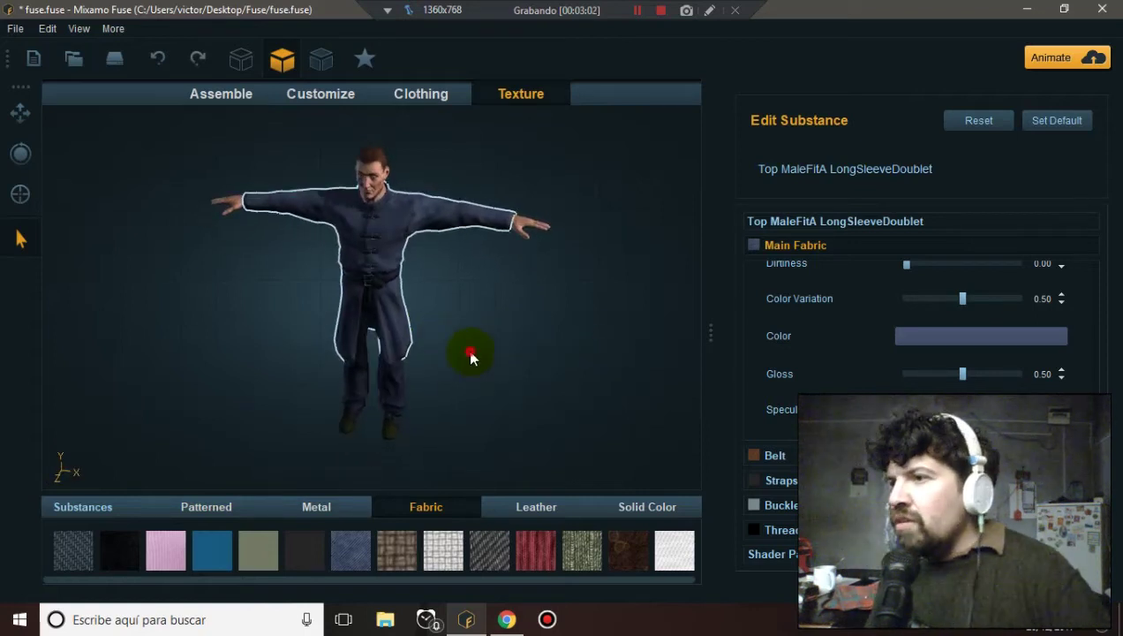
{"action": "left_click", "coordinate": [396, 238]}
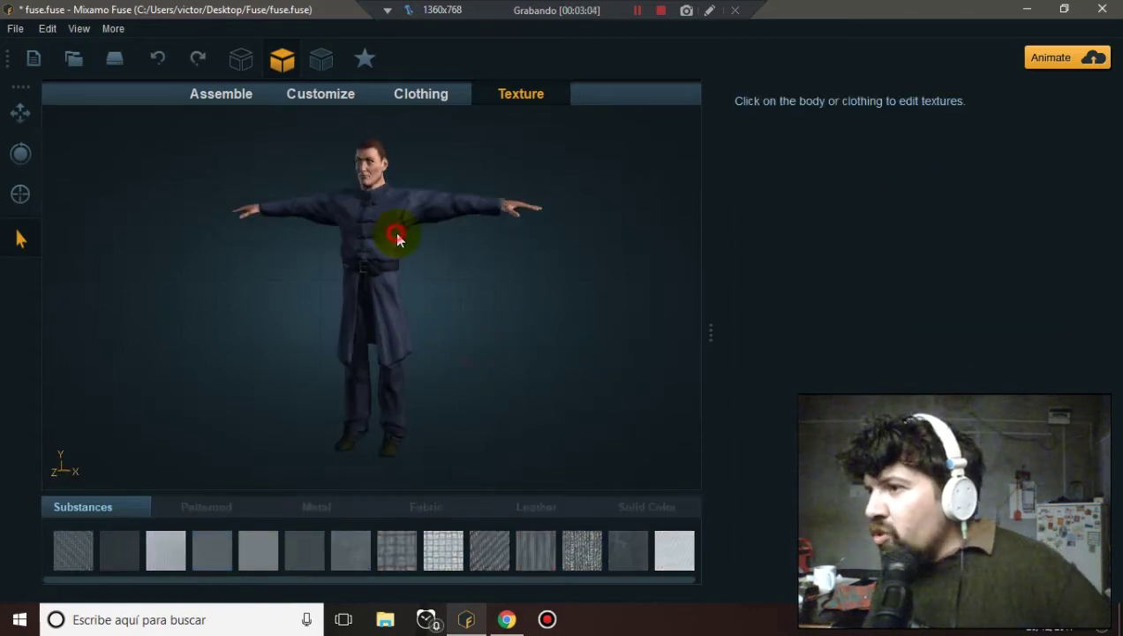
{"action": "left_click", "coordinate": [378, 231]}
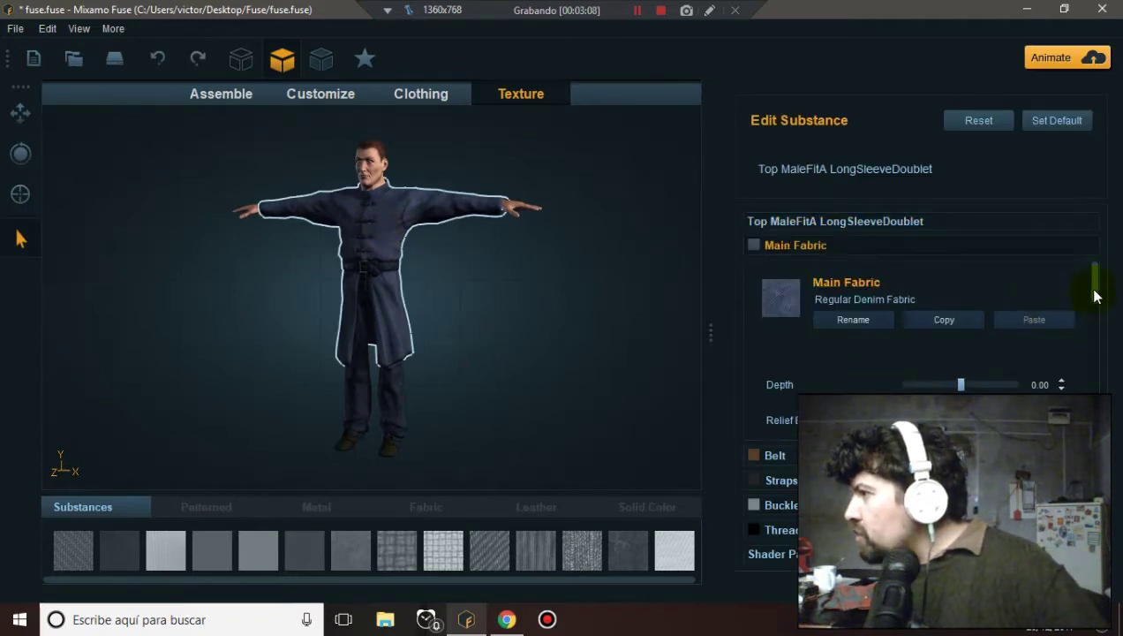
{"action": "scroll", "coordinate": [1094, 305], "scroll_direction": "down", "scroll_amount": 2}
{"action": "scroll", "coordinate": [1090, 344], "scroll_direction": "down", "scroll_amount": 2}
{"action": "scroll", "coordinate": [1051, 361], "scroll_direction": "down", "scroll_amount": 2}
{"action": "scroll", "coordinate": [1006, 362], "scroll_direction": "down", "scroll_amount": 1}
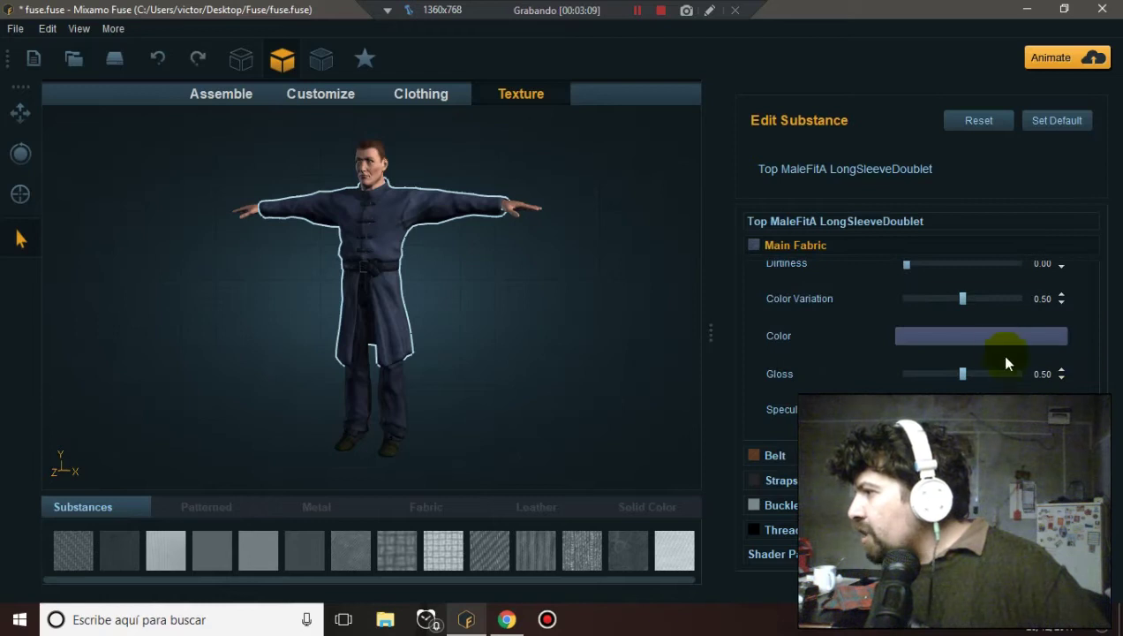
{"action": "left_click", "coordinate": [990, 346]}
{"action": "mouse_move", "coordinate": [233, 20]}
{"action": "left_mouse_down"}
{"action": "mouse_move", "coordinate": [629, 181]}
{"action": "mouse_move", "coordinate": [768, 165]}
{"action": "left_mouse_up"}
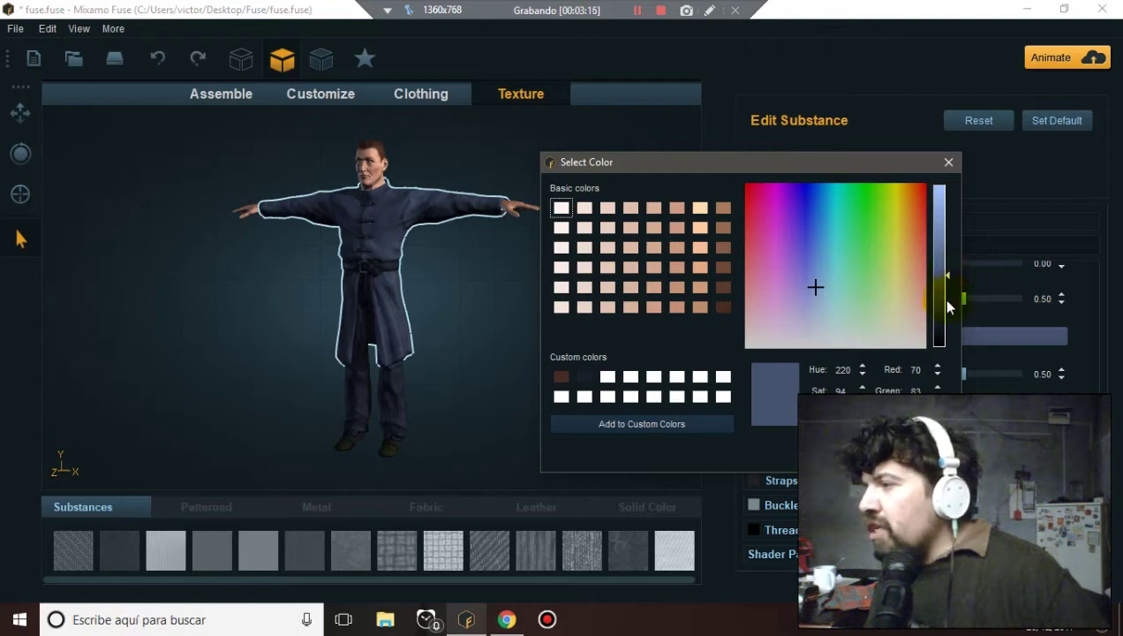
{"action": "left_click", "coordinate": [949, 277]}
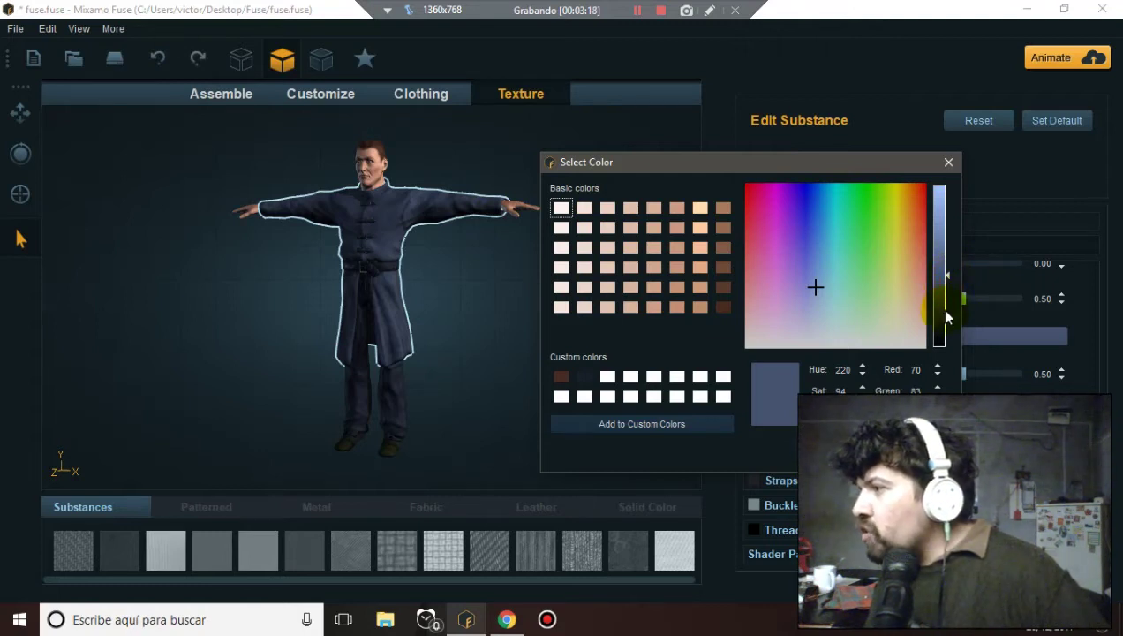
{"action": "left_click_drag", "start_coordinate": [945, 318], "coordinate": [943, 324]}
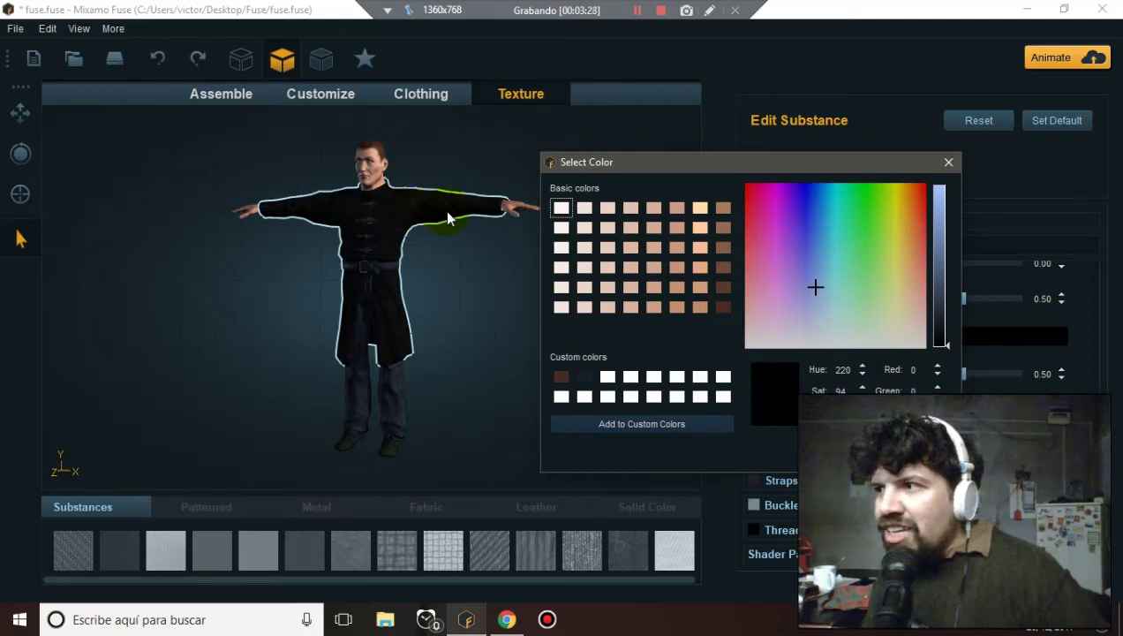
{"action": "left_click", "coordinate": [940, 260]}
{"action": "left_click", "coordinate": [934, 271]}
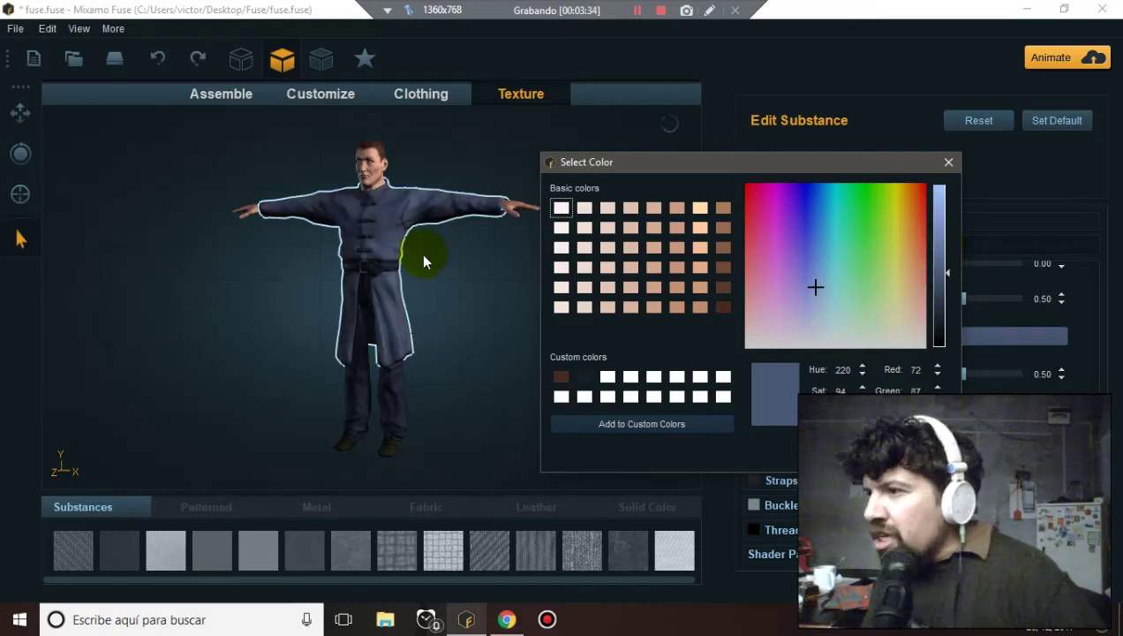
{"action": "key", "text": "Escape"}
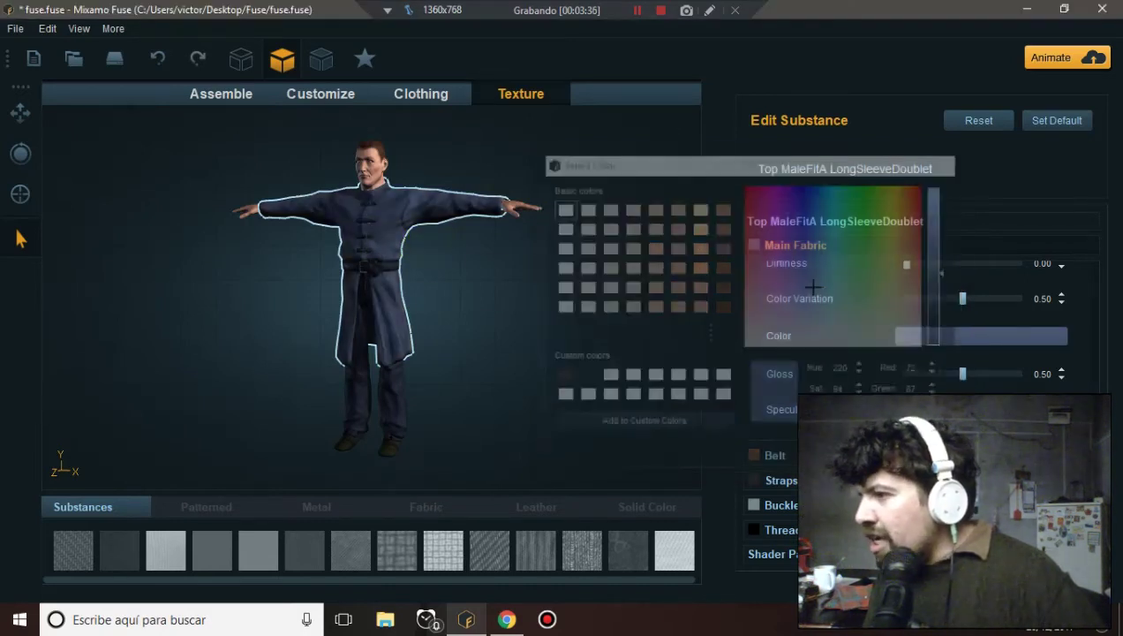
{"action": "left_click", "coordinate": [517, 308]}
{"action": "mouse_move", "coordinate": [516, 308]}
{"action": "left_mouse_down"}
{"action": "mouse_move", "coordinate": [607, 314]}
{"action": "mouse_move", "coordinate": [495, 312]}
{"action": "left_mouse_up"}
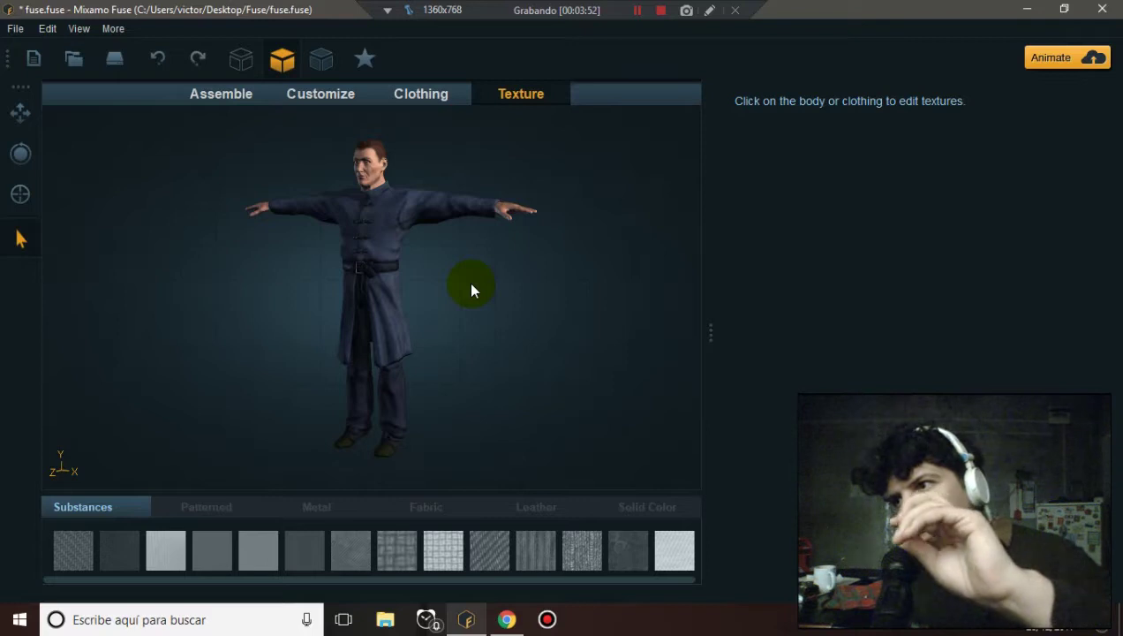
{"action": "left_click_drag", "start_coordinate": [470, 288], "coordinate": [576, 287]}
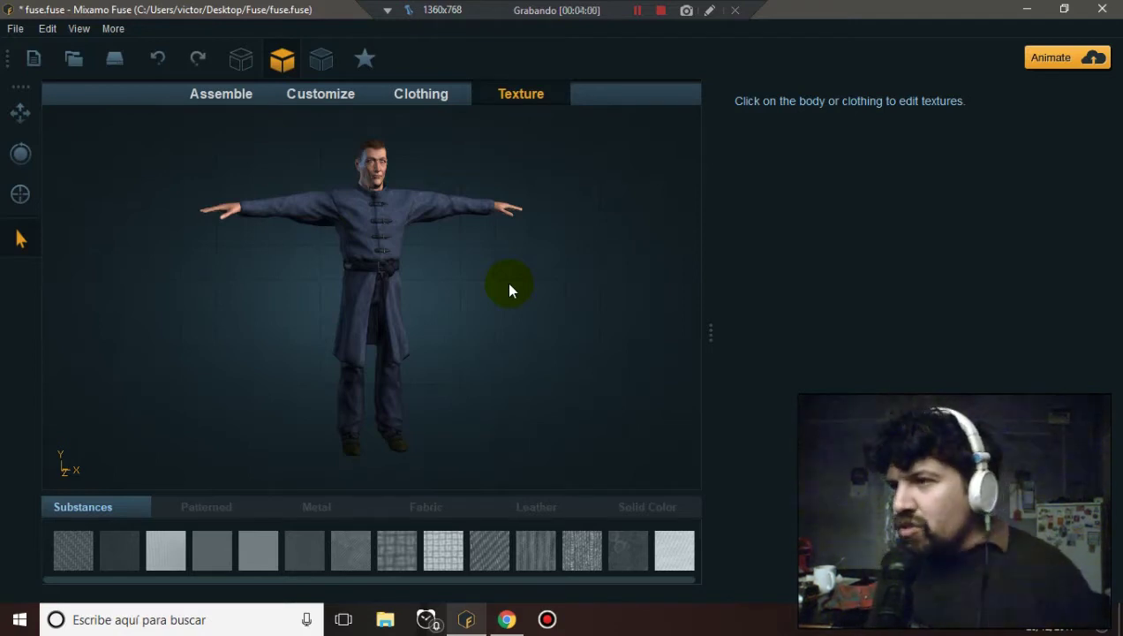
{"action": "mouse_move", "coordinate": [477, 244]}
{"action": "right_mouse_down"}
{"action": "mouse_move", "coordinate": [339, 240]}
{"action": "mouse_move", "coordinate": [451, 244]}
{"action": "right_mouse_up"}
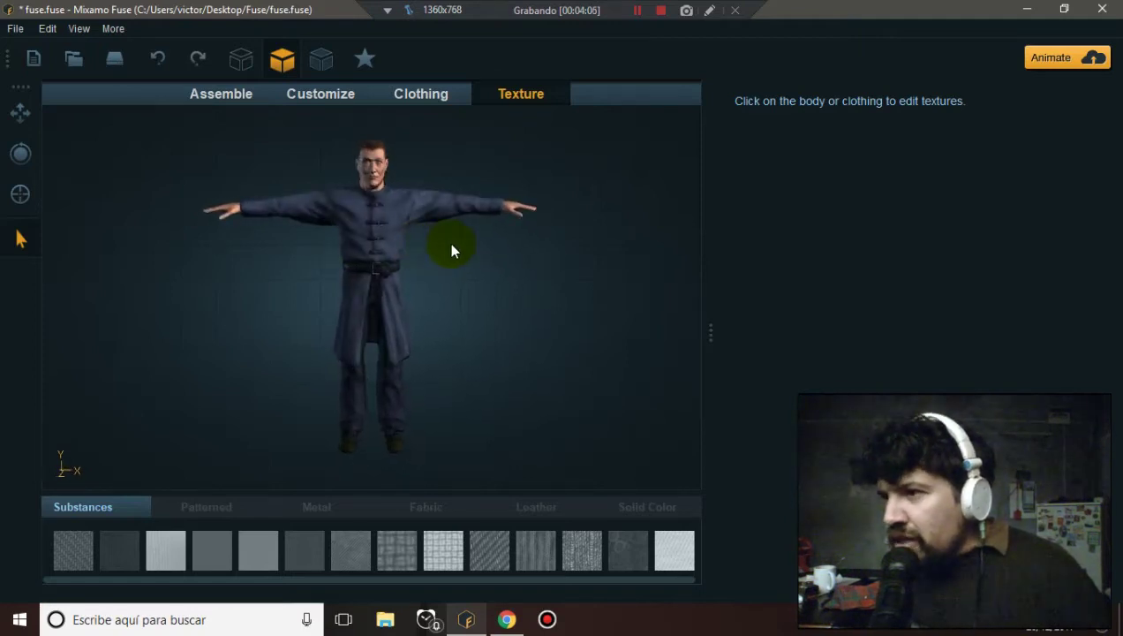
{"action": "left_click", "coordinate": [399, 386]}
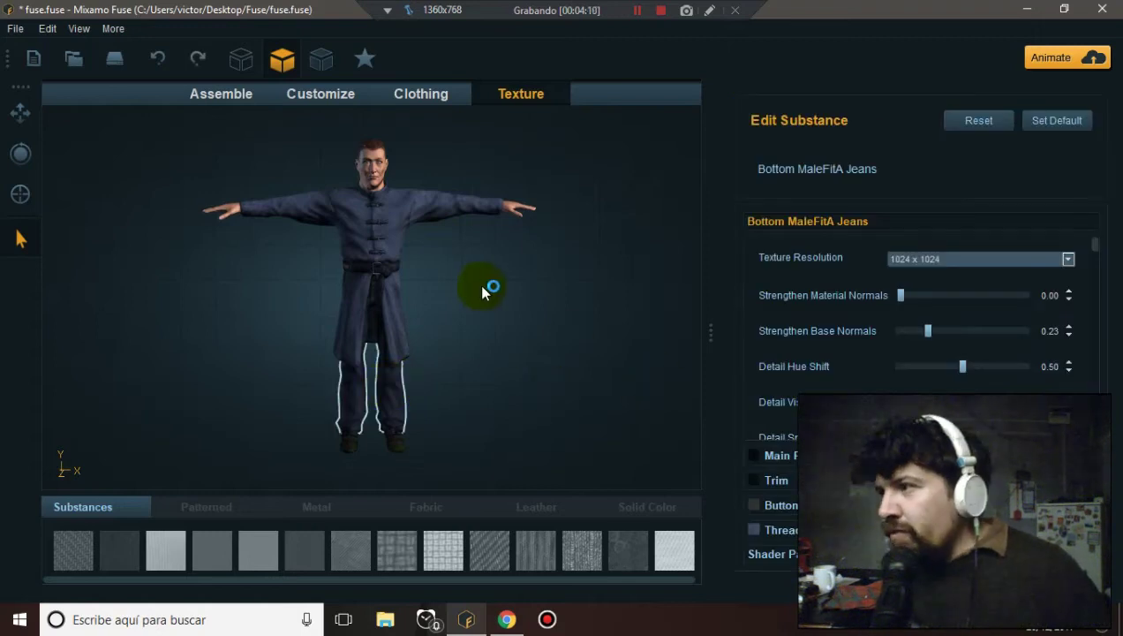
{"action": "left_click", "coordinate": [980, 260]}
{"action": "left_click", "coordinate": [976, 258]}
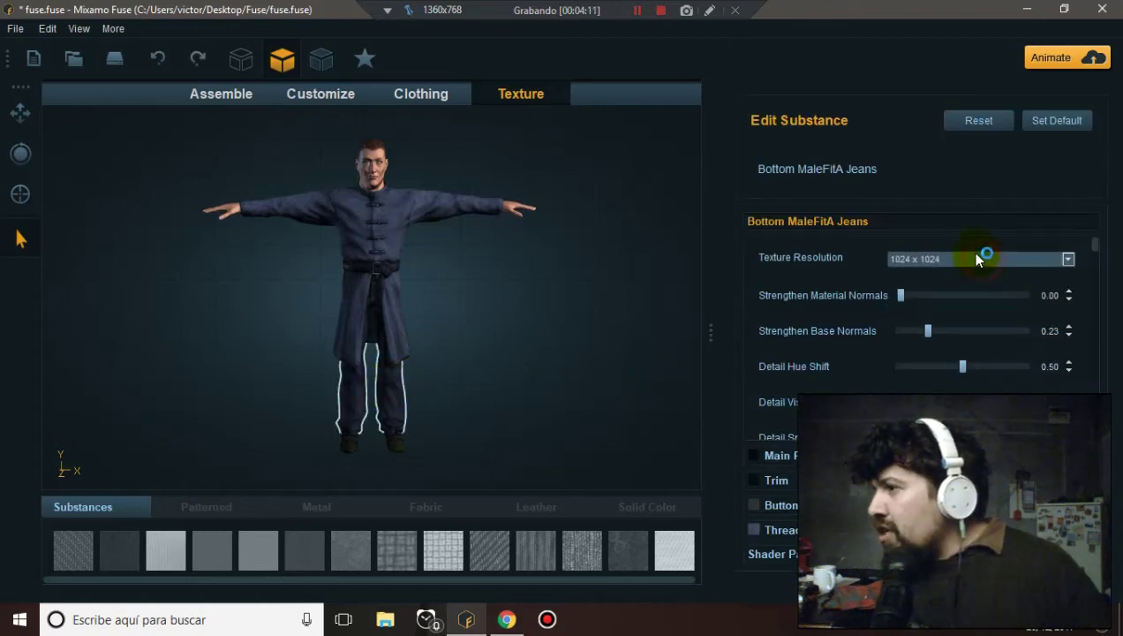
{"action": "left_click", "coordinate": [971, 261]}
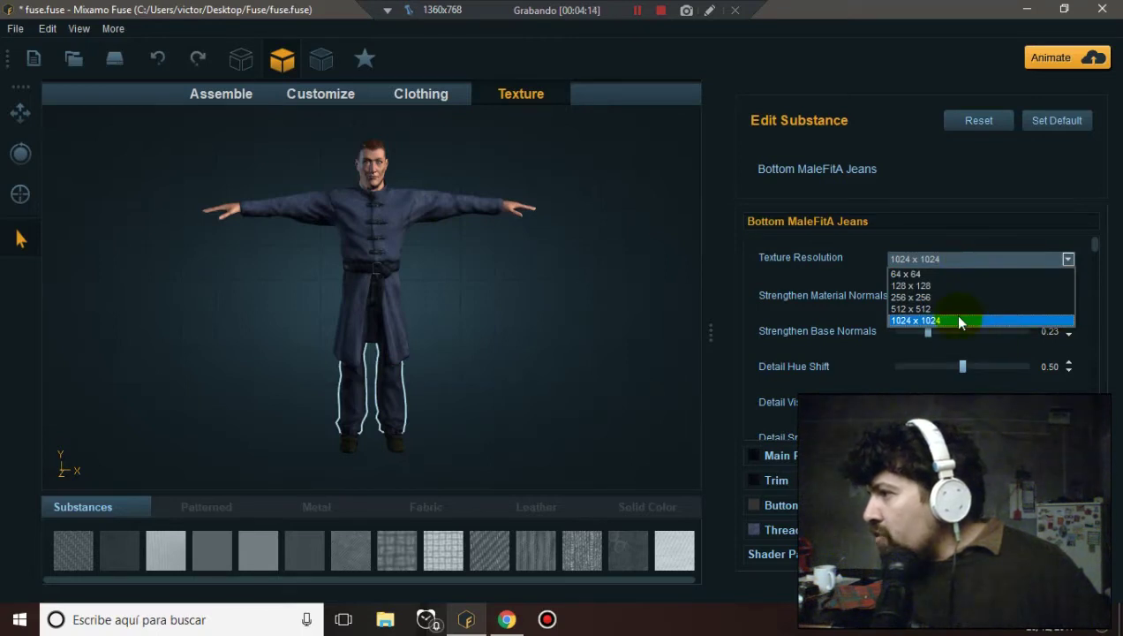
{"action": "left_click", "coordinate": [955, 318]}
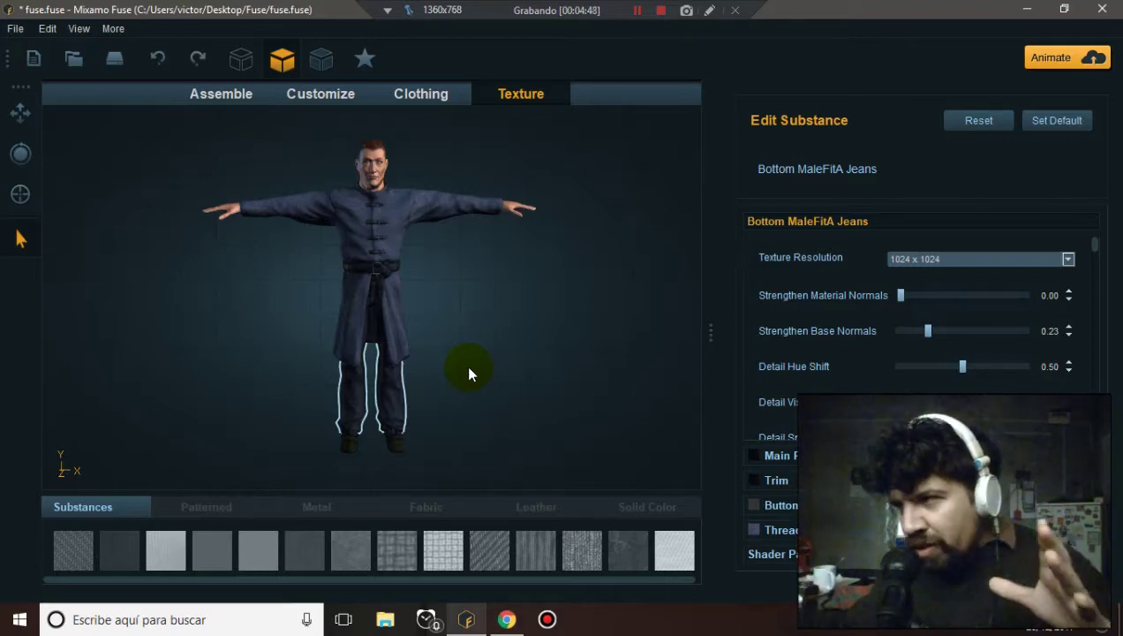
{"action": "left_click", "coordinate": [459, 323]}
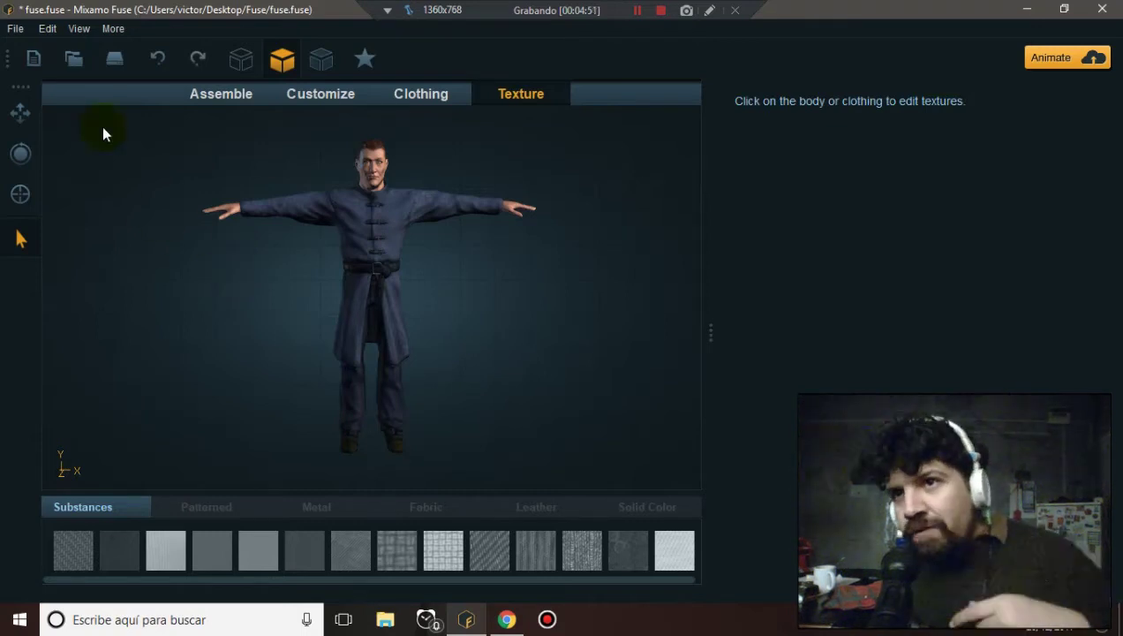
Choose File > Export > Export Model as OBJ and move the export options dialog aside
{"action": "left_click", "coordinate": [16, 29]}
{"action": "mouse_move", "coordinate": [83, 176]}
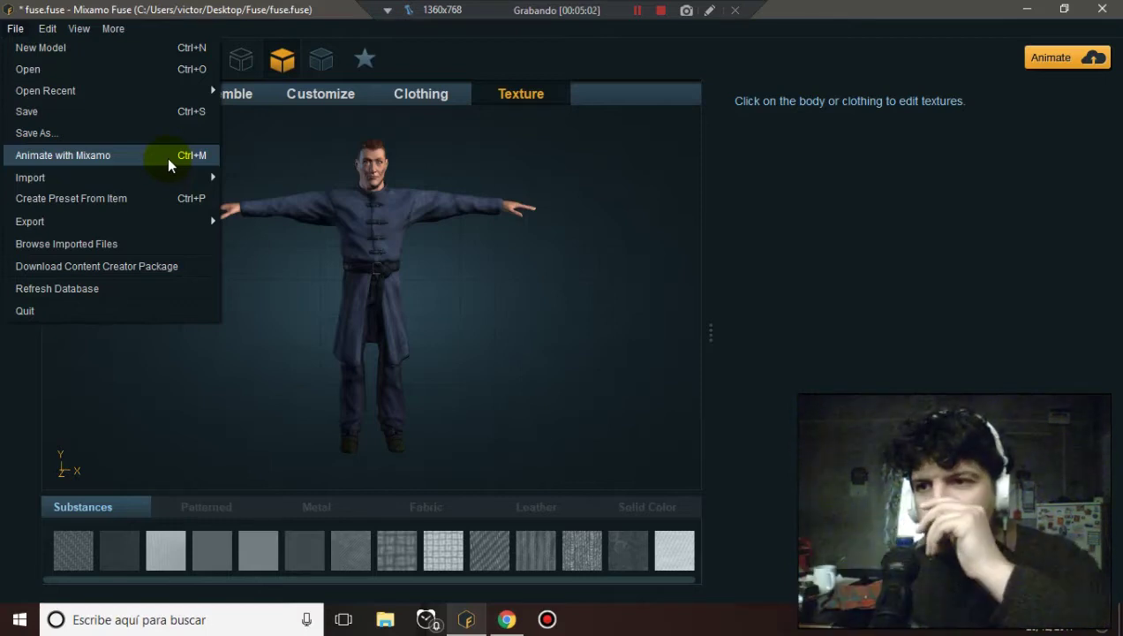
{"action": "mouse_move", "coordinate": [142, 222]}
{"action": "left_click", "coordinate": [309, 217]}
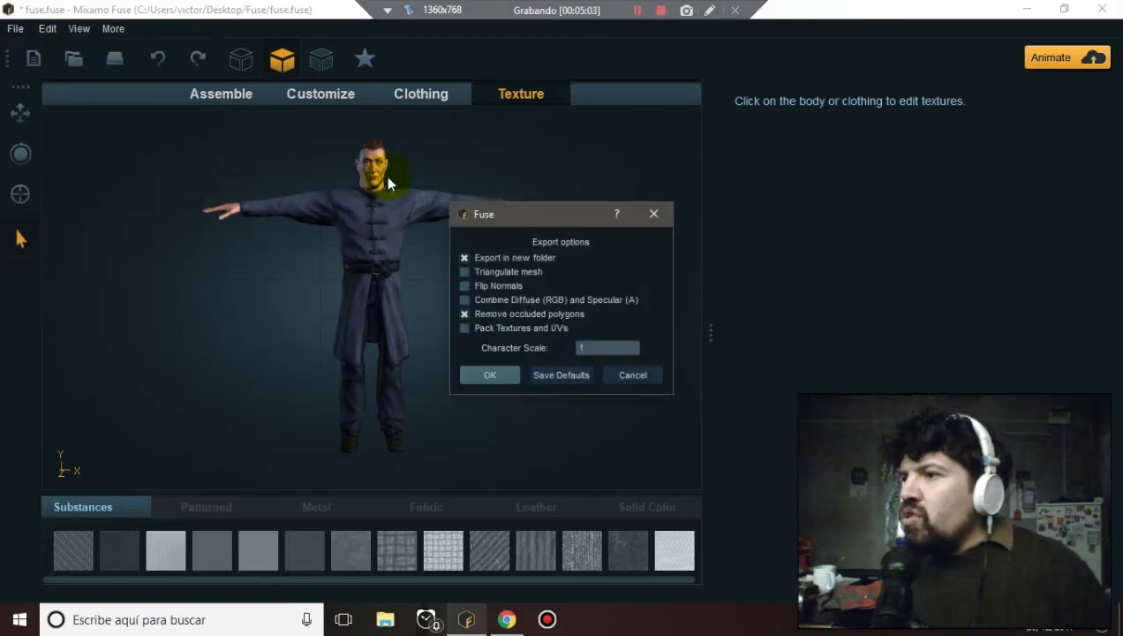
{"action": "left_click_drag", "start_coordinate": [506, 217], "coordinate": [134, 160]}
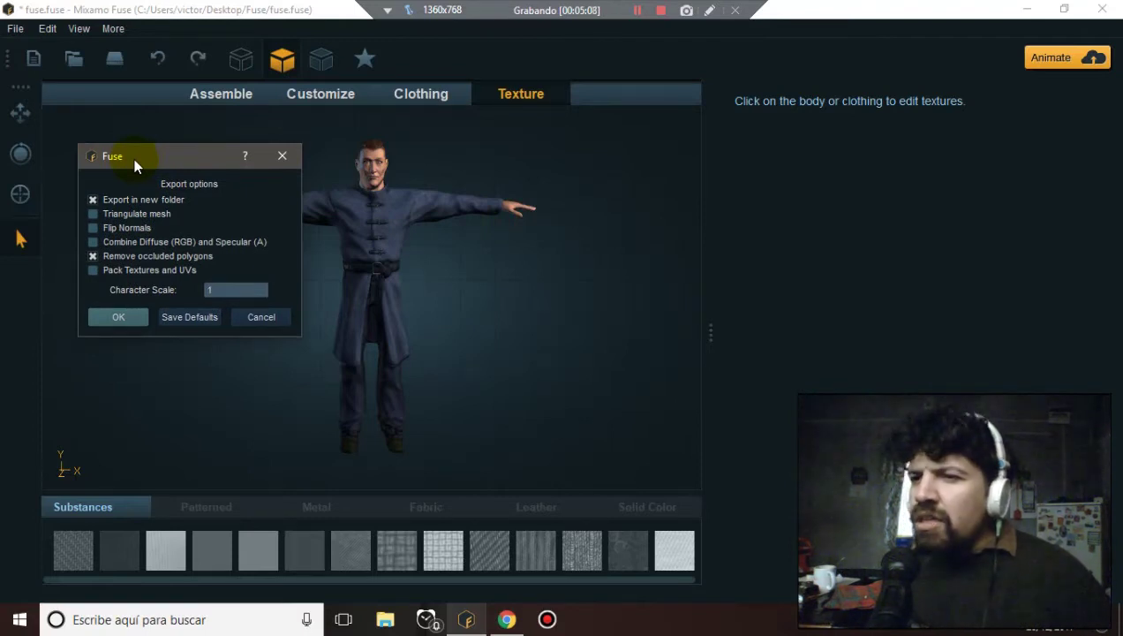
{"action": "left_click_drag", "start_coordinate": [133, 158], "coordinate": [134, 158]}
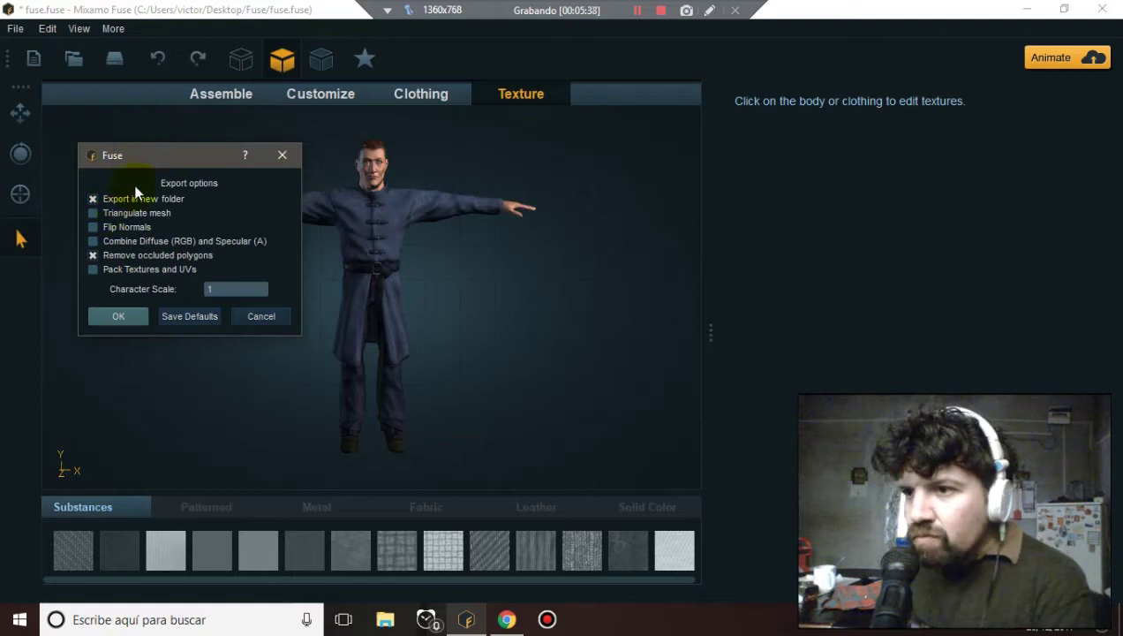
{"action": "mouse_move", "coordinate": [163, 168]}
{"action": "left_mouse_down"}
{"action": "mouse_move", "coordinate": [265, 179]}
{"action": "mouse_move", "coordinate": [238, 180]}
{"action": "left_mouse_up"}
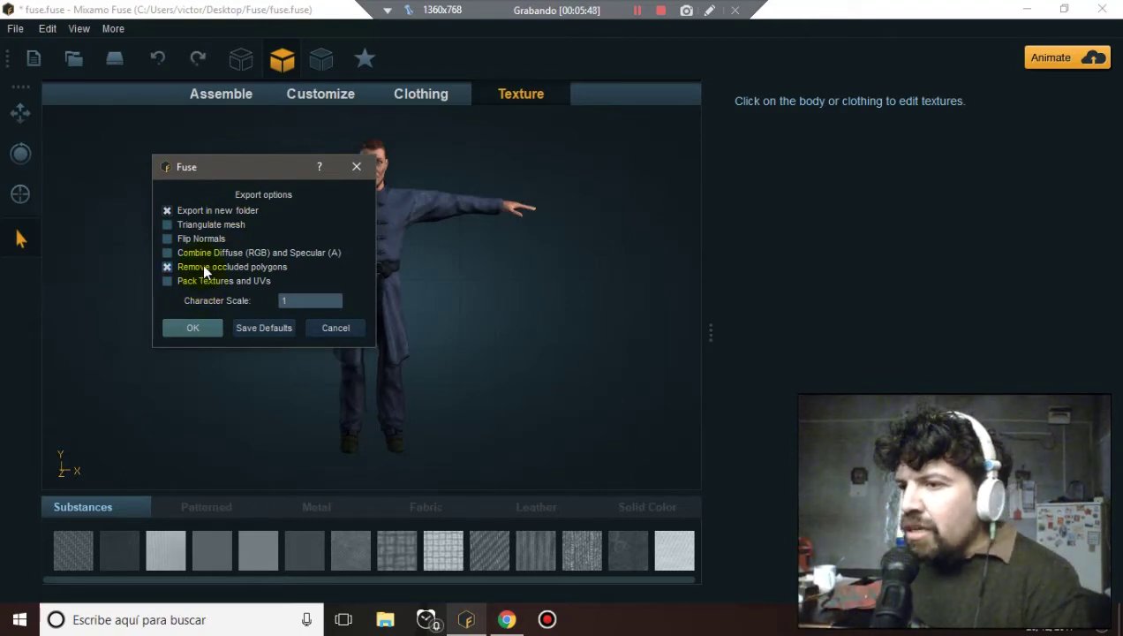
{"action": "left_click", "coordinate": [245, 195]}
{"action": "left_click_drag", "start_coordinate": [256, 176], "coordinate": [688, 217]}
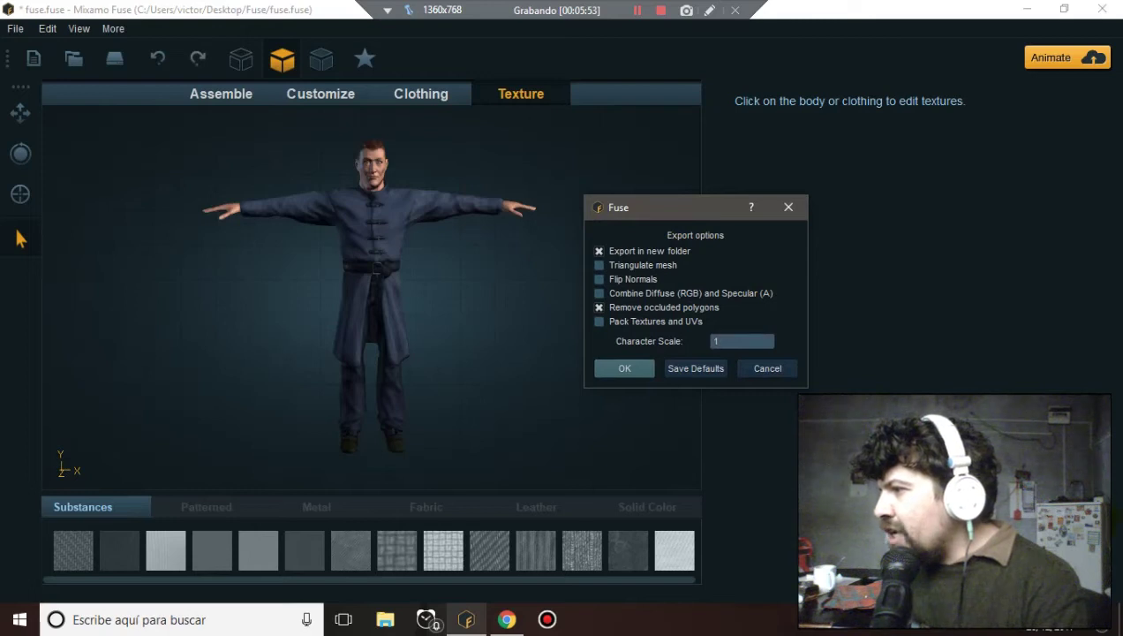
{"action": "left_click_drag", "start_coordinate": [667, 215], "coordinate": [656, 208]}
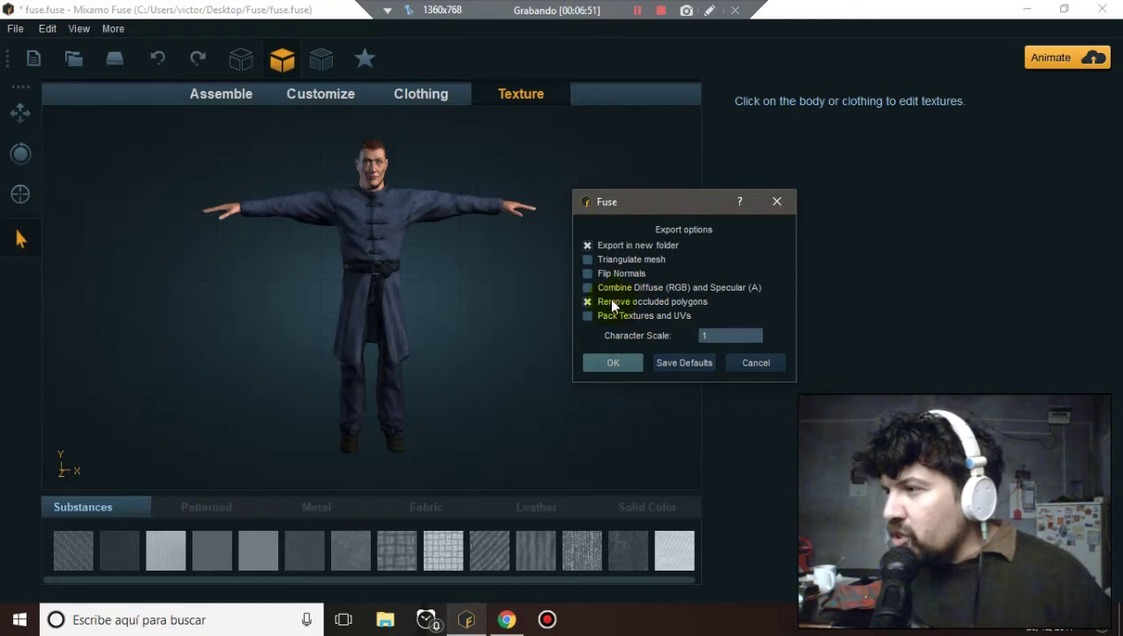
{"action": "left_click_drag", "start_coordinate": [622, 207], "coordinate": [560, 213]}
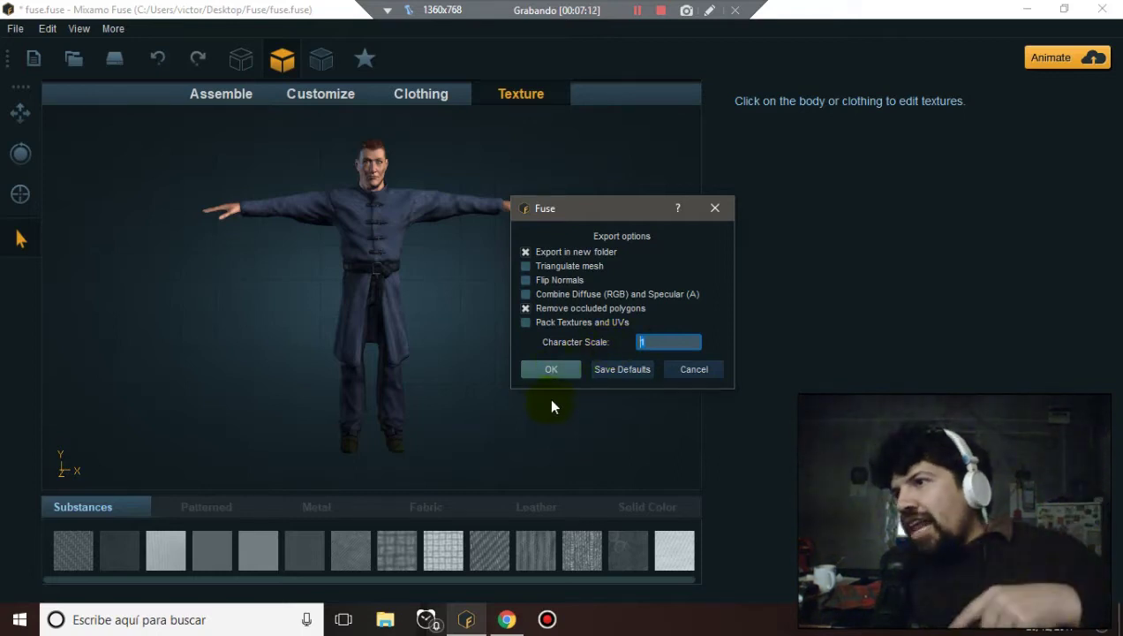
Accept the export options, save mago.obj into the desktop Fuse folder, then return to Chrome
{"action": "left_click", "coordinate": [543, 369]}
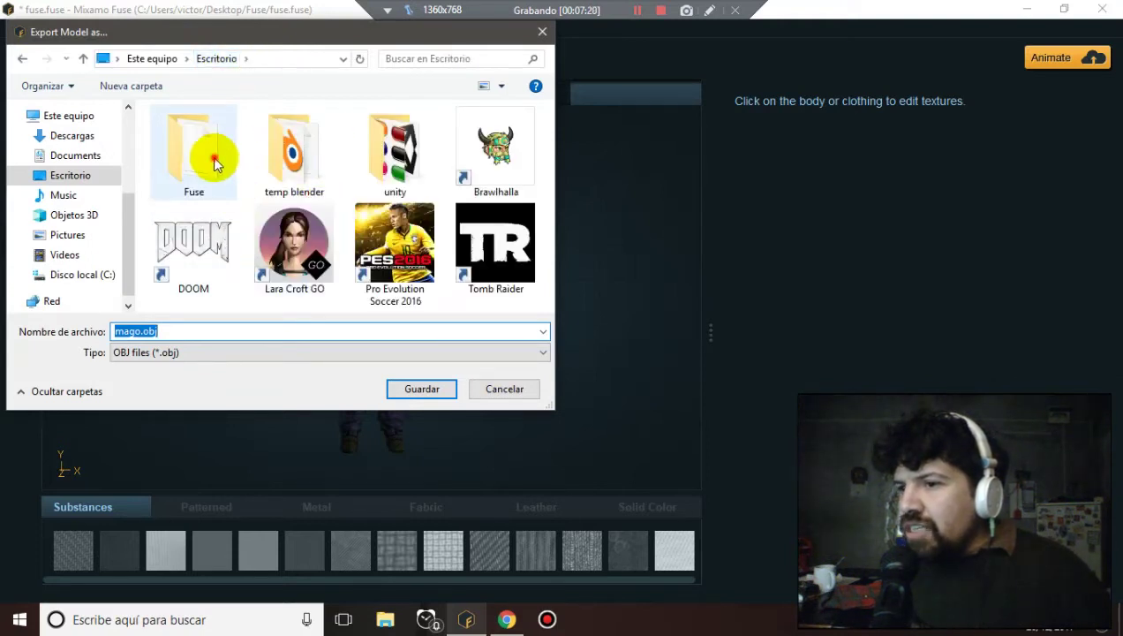
{"action": "double_click", "coordinate": [215, 163]}
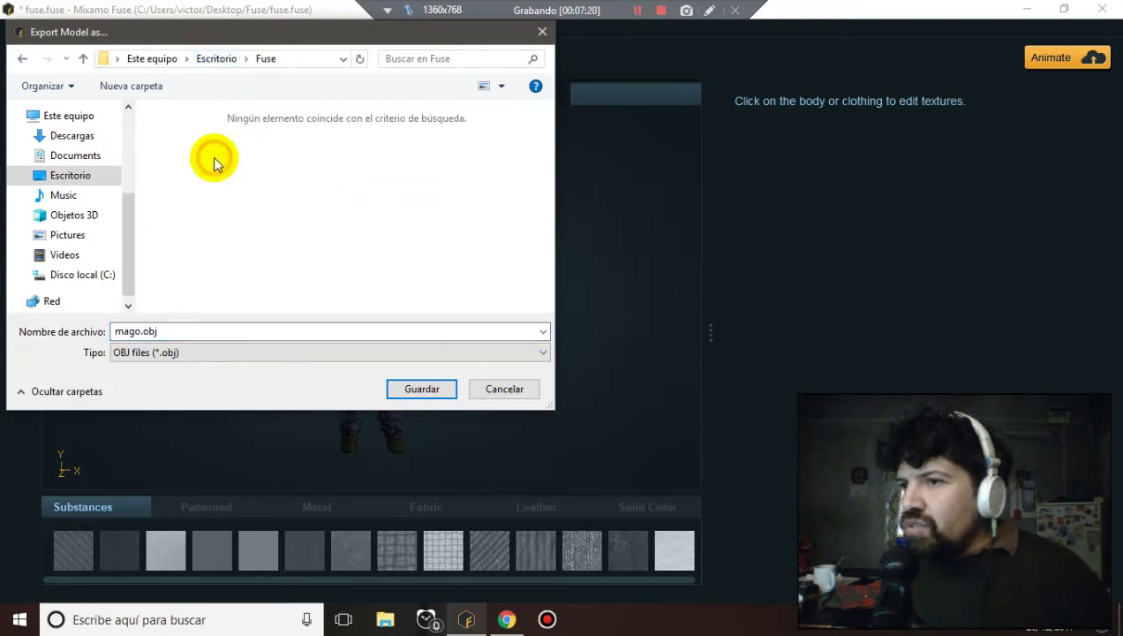
{"action": "left_click", "coordinate": [403, 389]}
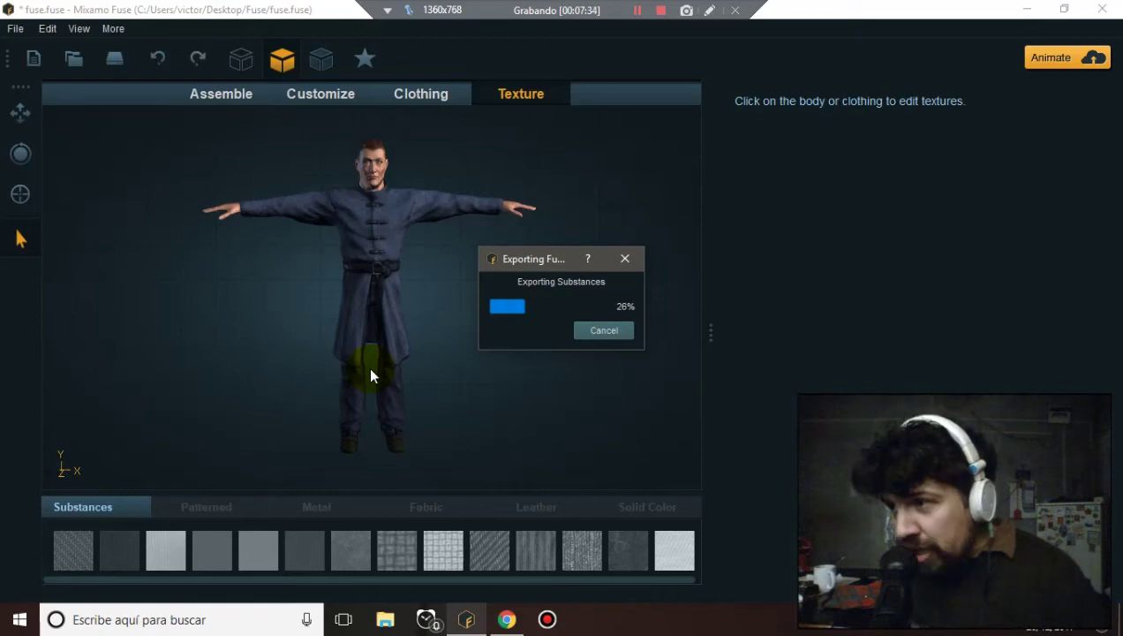
{"action": "left_click", "coordinate": [508, 620]}
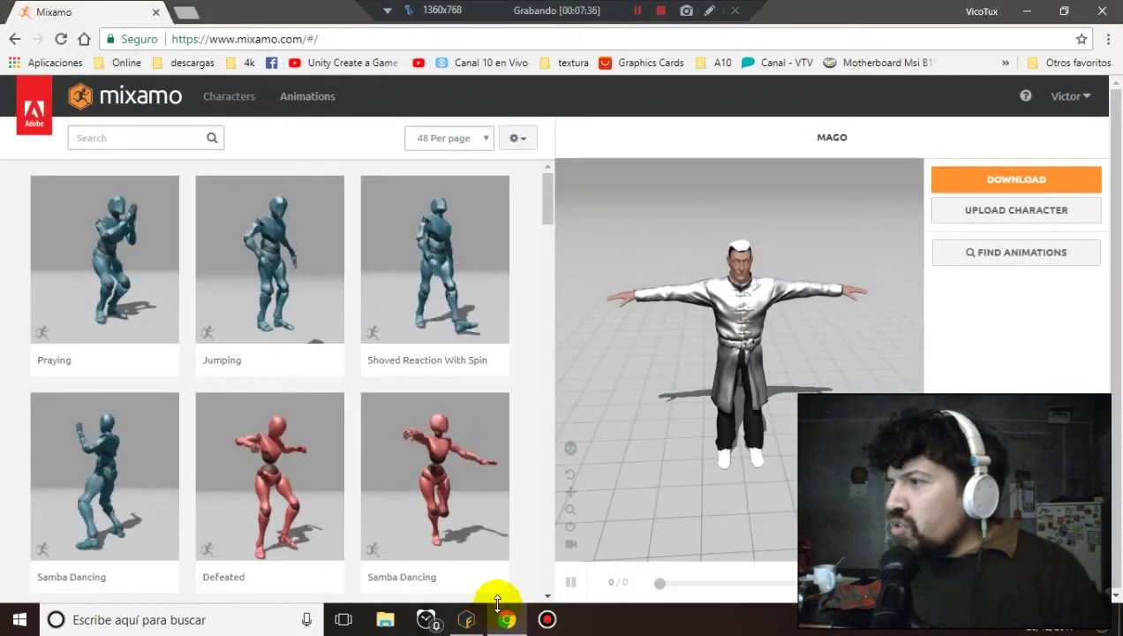
{"action": "mouse_move", "coordinate": [765, 401]}
{"action": "left_mouse_down"}
{"action": "mouse_move", "coordinate": [541, 389]}
{"action": "mouse_move", "coordinate": [853, 390]}
{"action": "mouse_move", "coordinate": [598, 415]}
{"action": "mouse_move", "coordinate": [852, 385]}
{"action": "mouse_move", "coordinate": [596, 395]}
{"action": "mouse_move", "coordinate": [777, 416]}
{"action": "mouse_move", "coordinate": [717, 384]}
{"action": "mouse_move", "coordinate": [843, 395]}
{"action": "mouse_move", "coordinate": [768, 357]}
{"action": "mouse_move", "coordinate": [853, 380]}
{"action": "mouse_move", "coordinate": [803, 337]}
{"action": "mouse_move", "coordinate": [533, 322]}
{"action": "mouse_move", "coordinate": [874, 368]}
{"action": "mouse_move", "coordinate": [697, 352]}
{"action": "mouse_move", "coordinate": [792, 329]}
{"action": "left_mouse_up"}
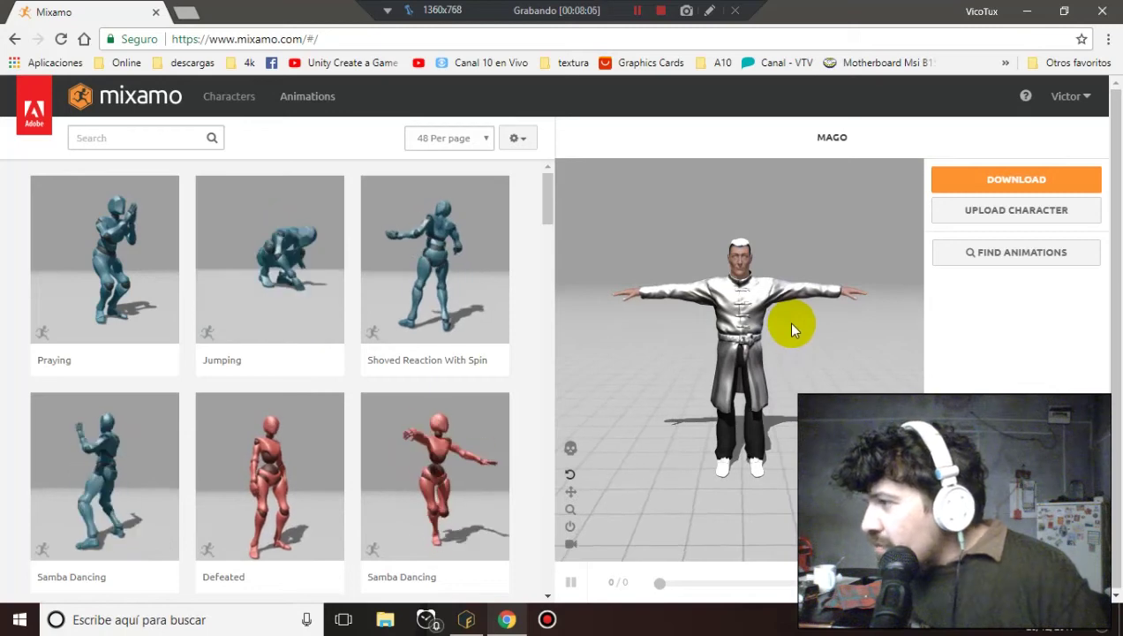
{"action": "left_click", "coordinate": [480, 623]}
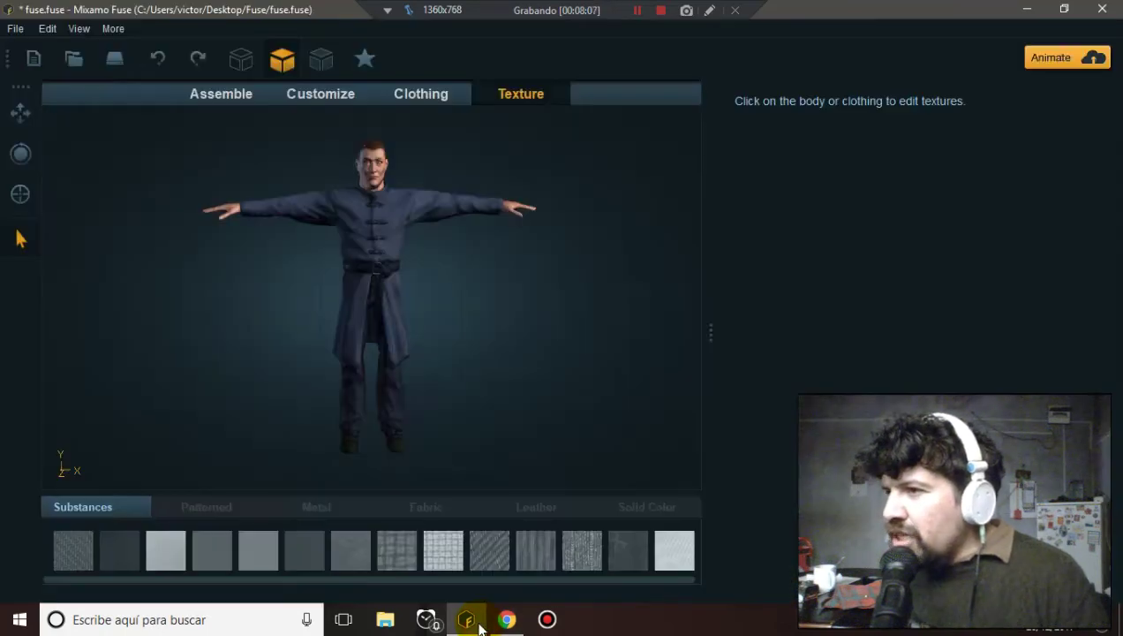
{"action": "left_click", "coordinate": [465, 622]}
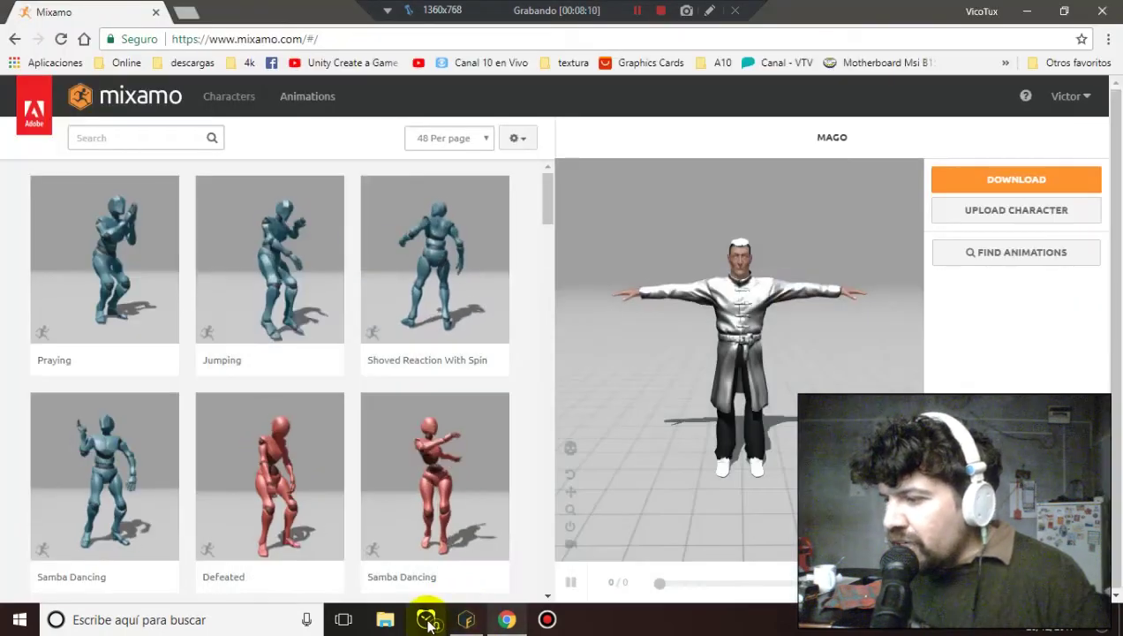
Navigate File Explorer to Escritorio > Fuse > mago
{"action": "left_click", "coordinate": [386, 624]}
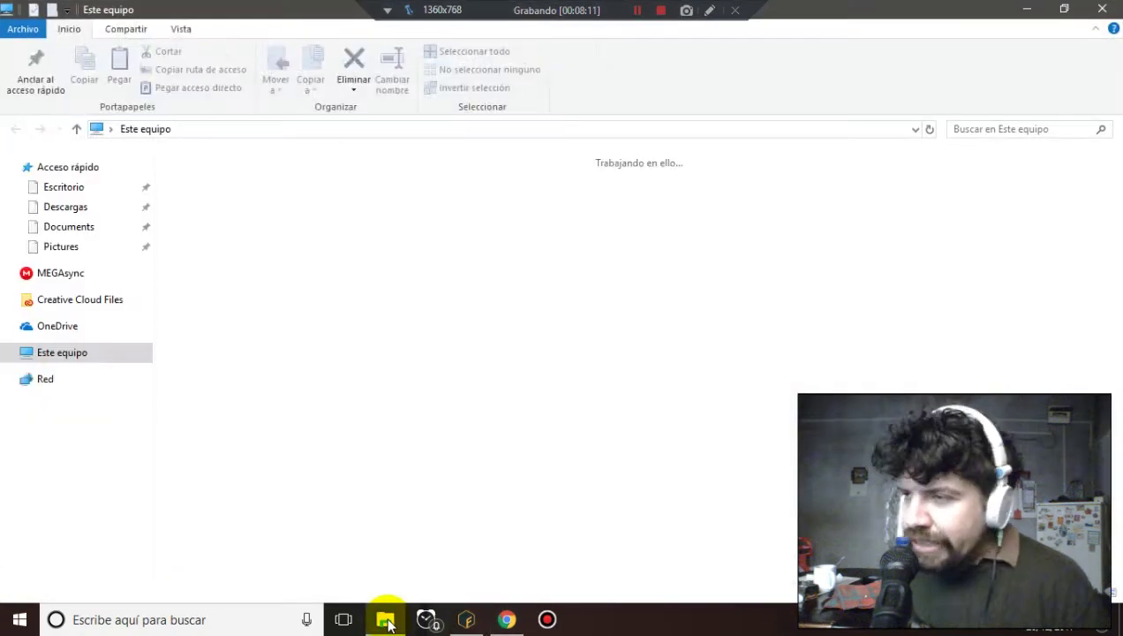
{"action": "double_click", "coordinate": [656, 197]}
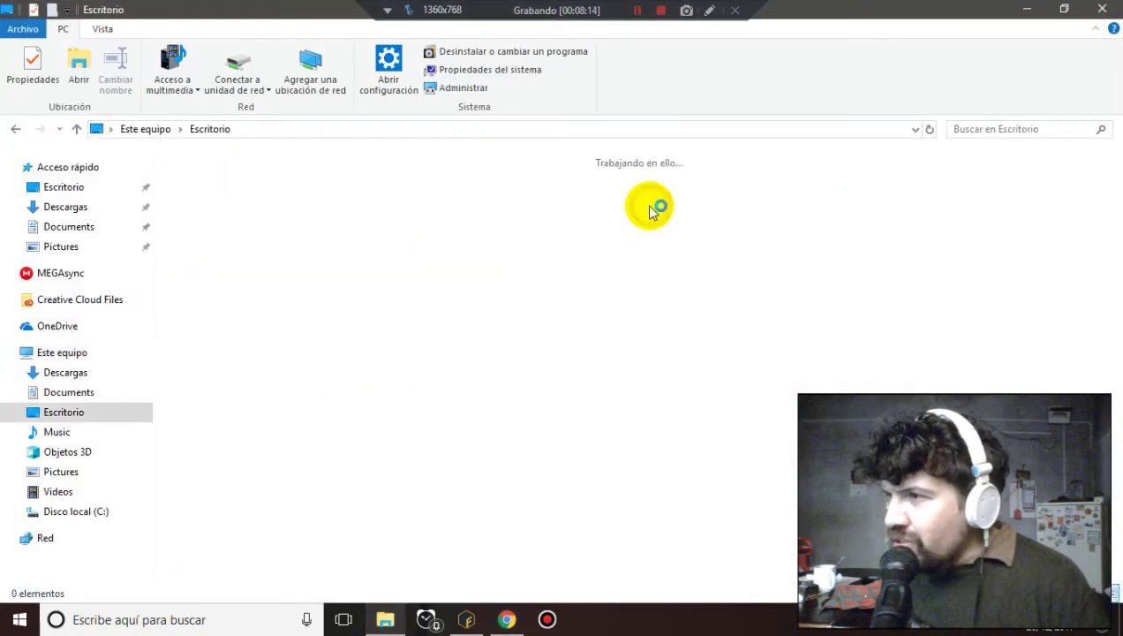
{"action": "double_click", "coordinate": [236, 395]}
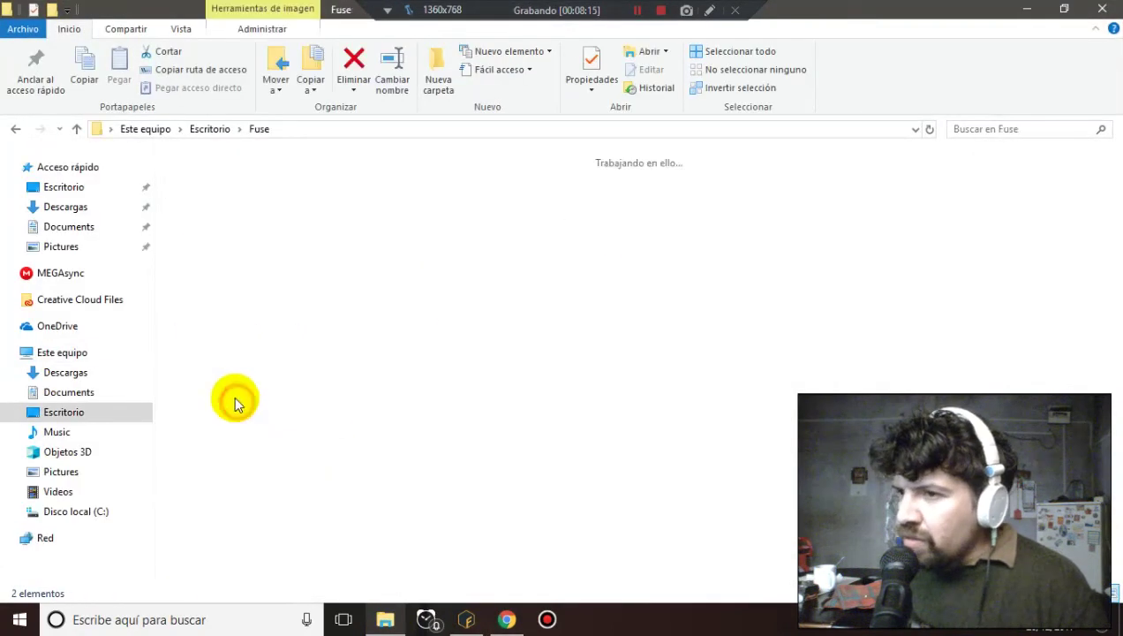
{"action": "left_click", "coordinate": [236, 174]}
{"action": "double_click", "coordinate": [236, 174]}
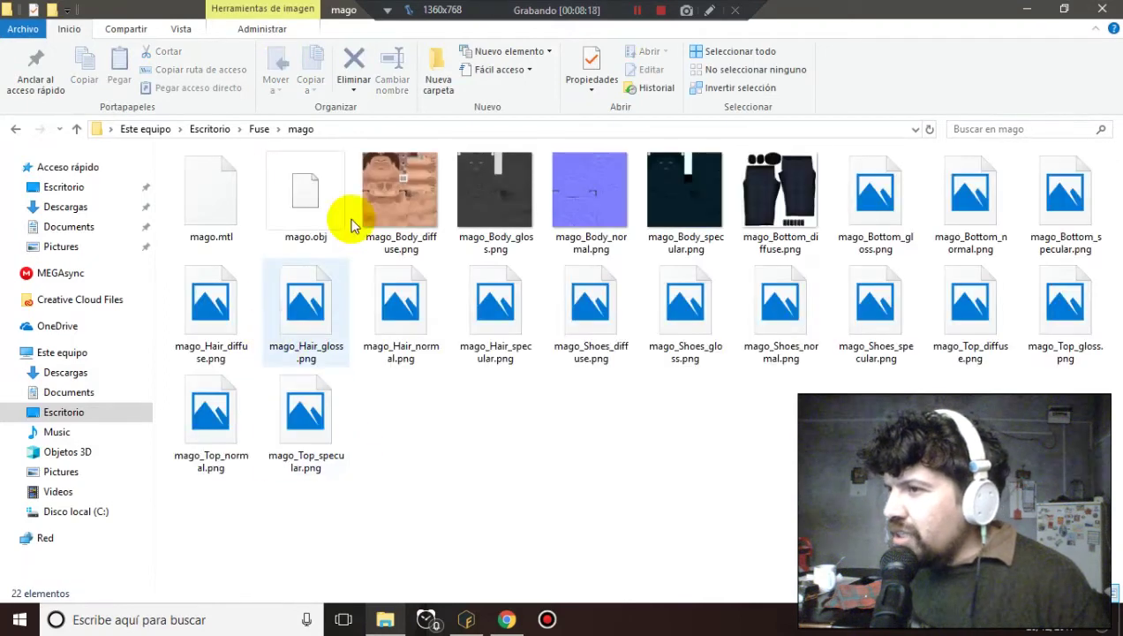
Select all 22 exported mago files and add them to a new archive
{"action": "left_click", "coordinate": [309, 212]}
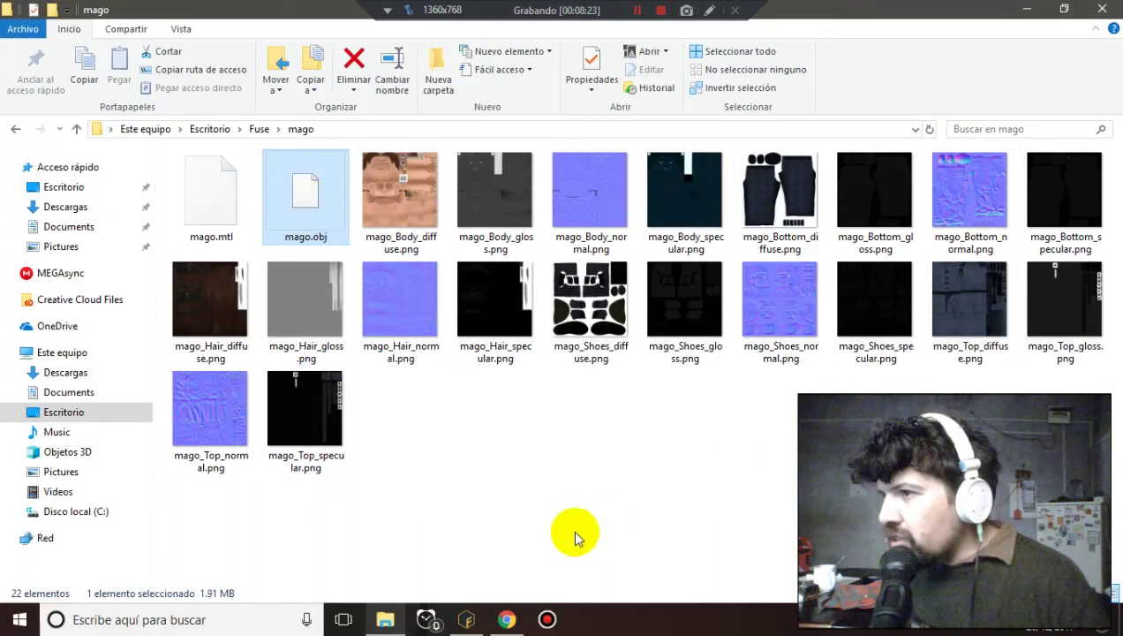
{"action": "left_click_drag", "start_coordinate": [187, 505], "coordinate": [1115, 173]}
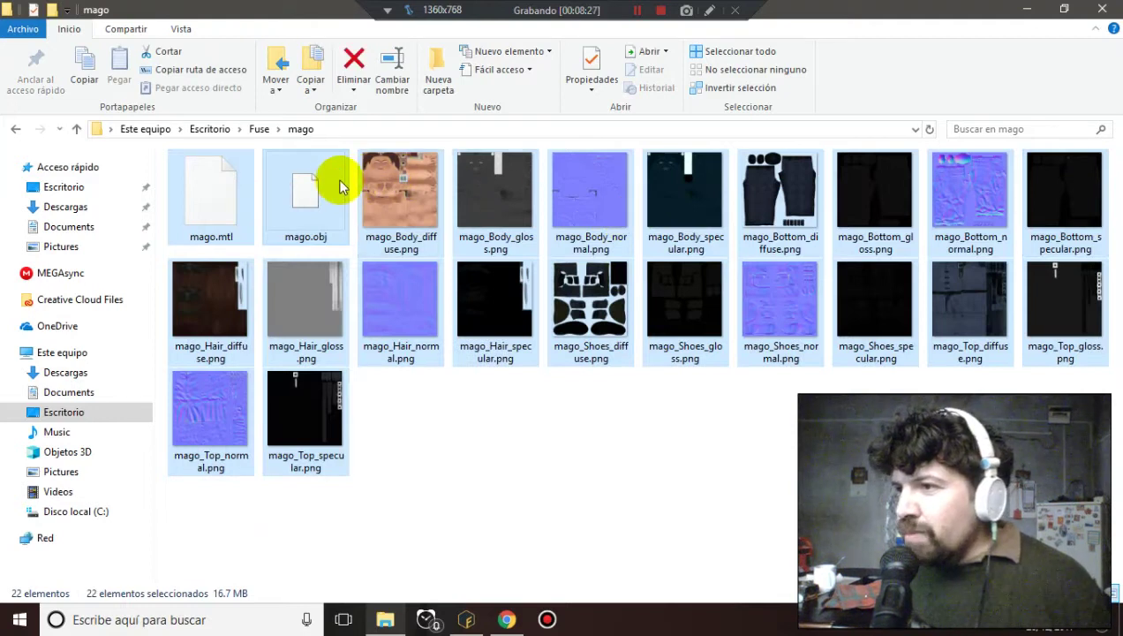
{"action": "right_click", "coordinate": [334, 180]}
{"action": "left_click", "coordinate": [371, 302]}
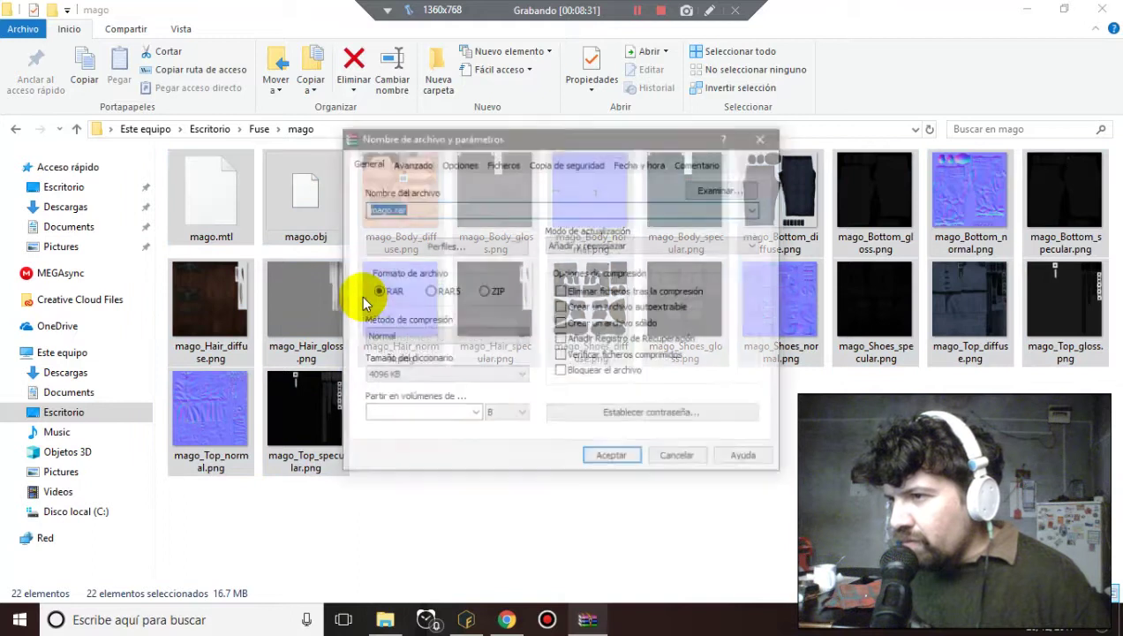
Pack the files into mago.zip as ZIP, deleting originals, and return to Mixamo
{"action": "left_click", "coordinate": [486, 292]}
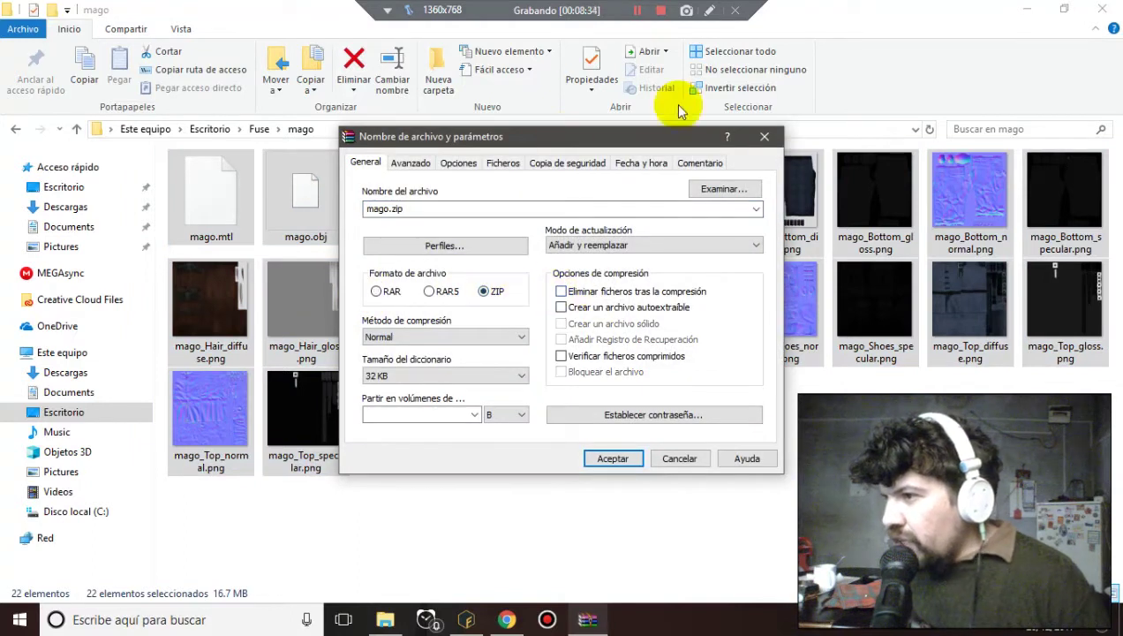
{"action": "left_click", "coordinate": [653, 292]}
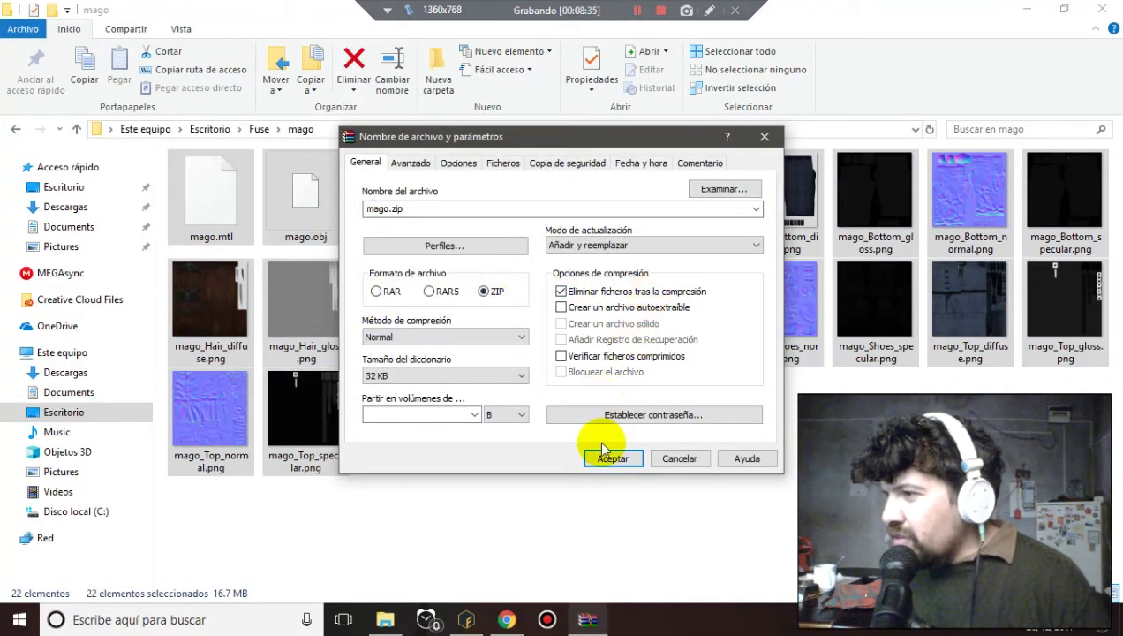
{"action": "left_click", "coordinate": [604, 457]}
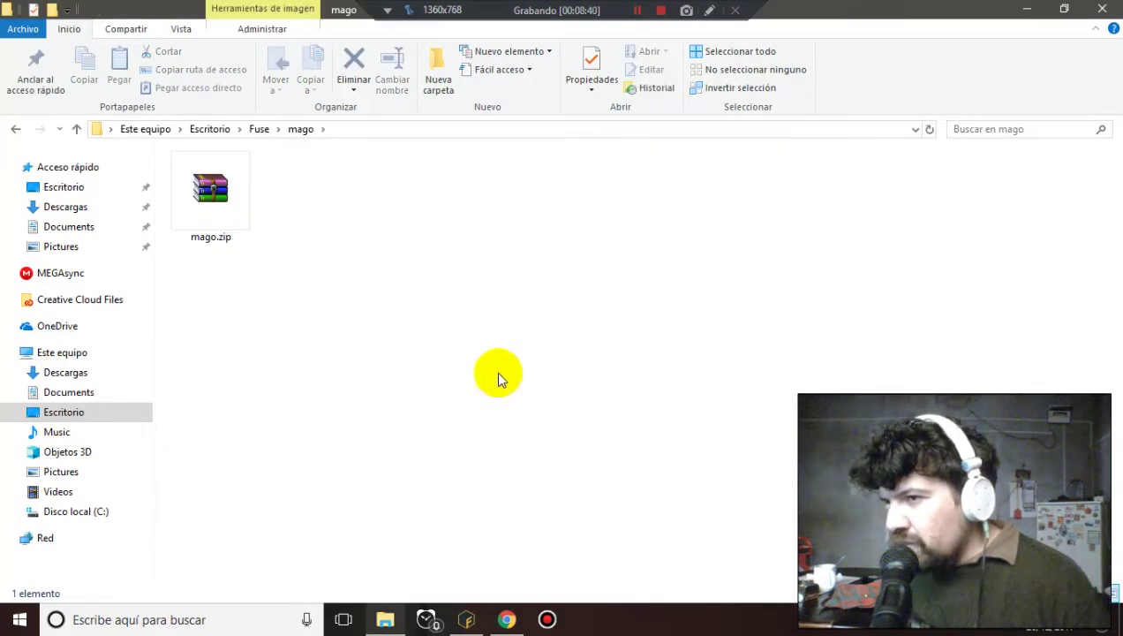
{"action": "left_click", "coordinate": [428, 327]}
{"action": "left_click", "coordinate": [520, 618]}
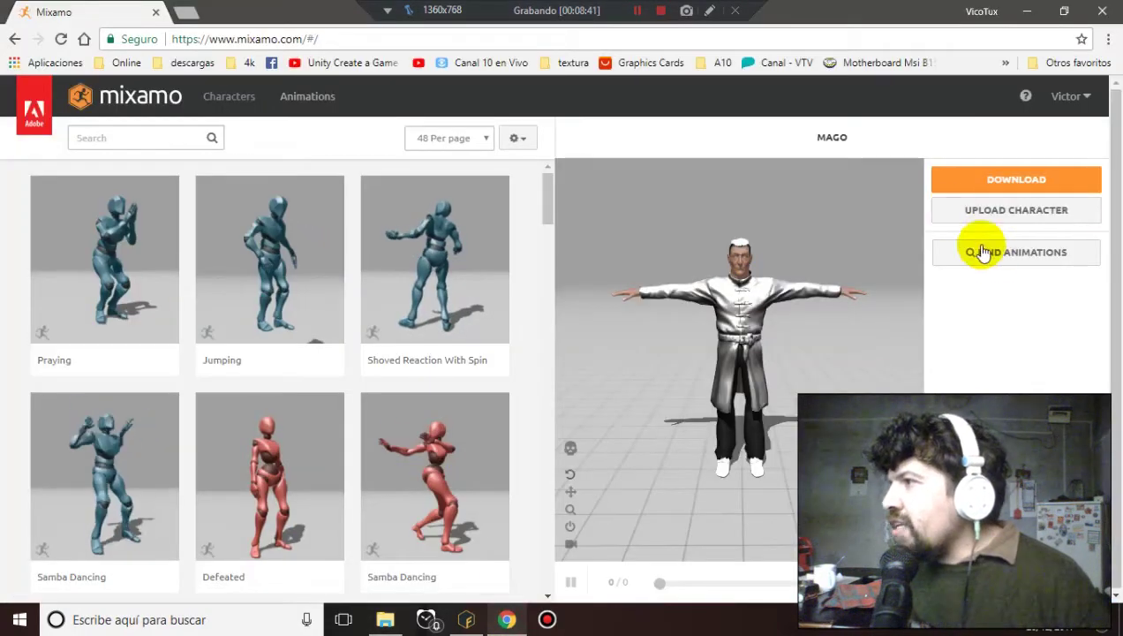
Upload mago.zip as a new character and wait for the Auto-Rigger to process it
{"action": "left_click", "coordinate": [994, 218]}
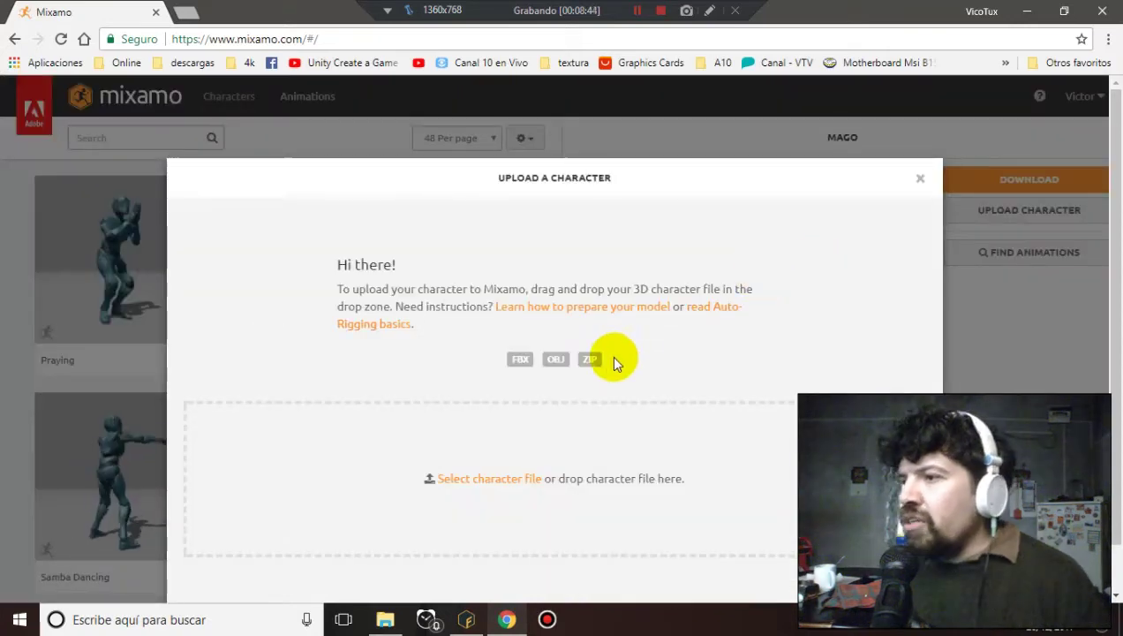
{"action": "left_click", "coordinate": [512, 479]}
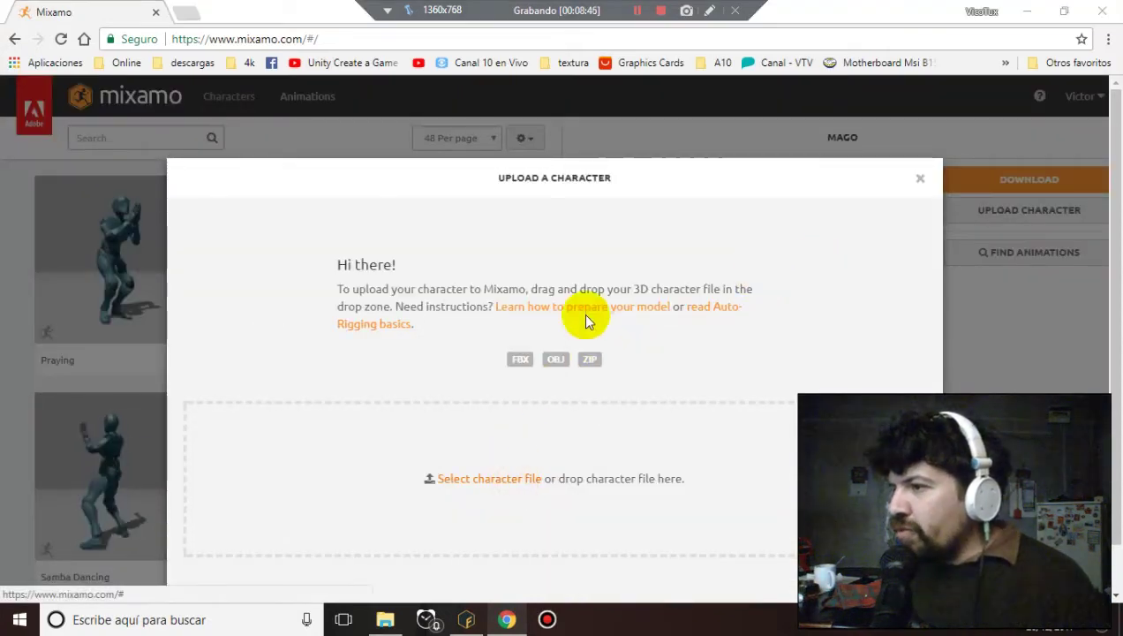
{"action": "double_click", "coordinate": [231, 138]}
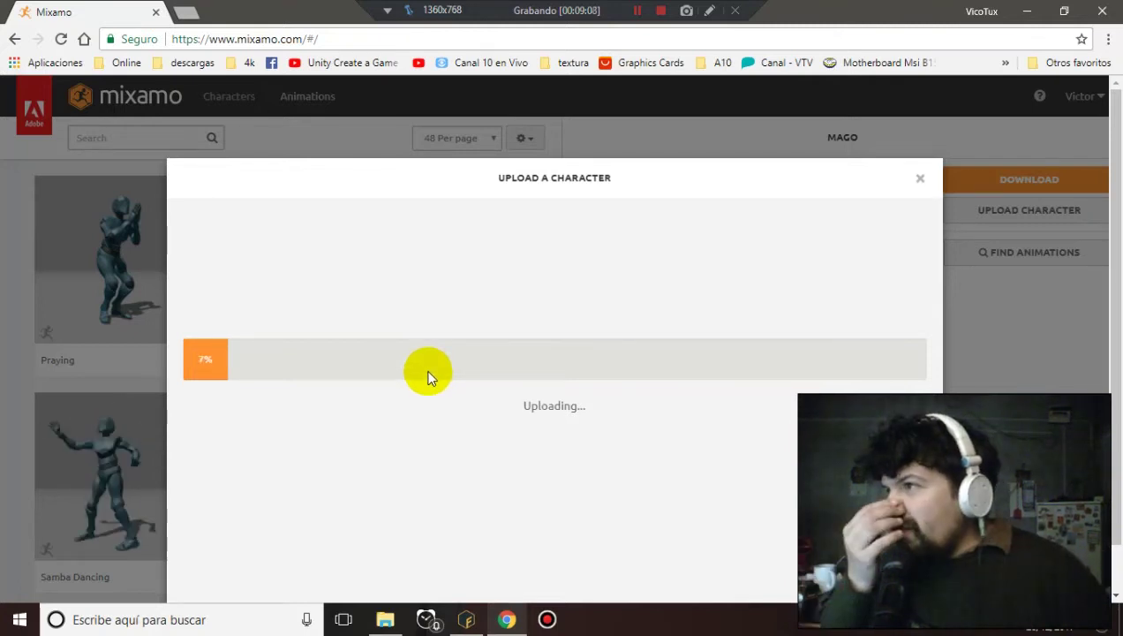
{"action": "left_click", "coordinate": [637, 10]}
{"action": "left_click", "coordinate": [637, 11]}
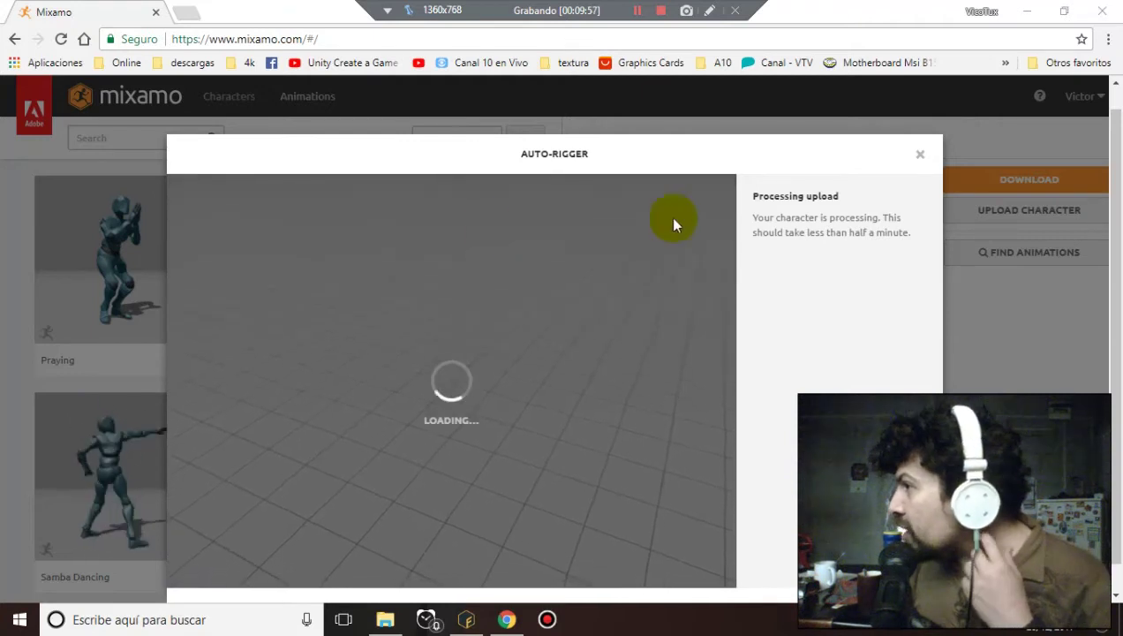
{"action": "left_click_drag", "start_coordinate": [1117, 133], "coordinate": [1111, 175]}
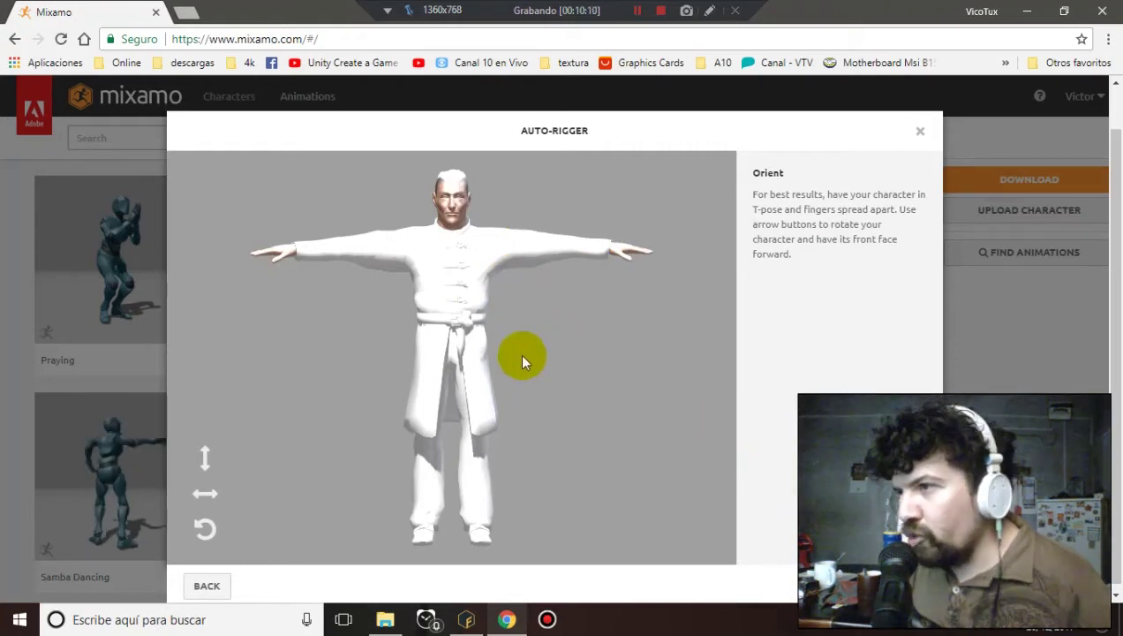
Wait until the character's textures load at the Auto-Rigger's Orient step
{"action": "left_click", "coordinate": [527, 265]}
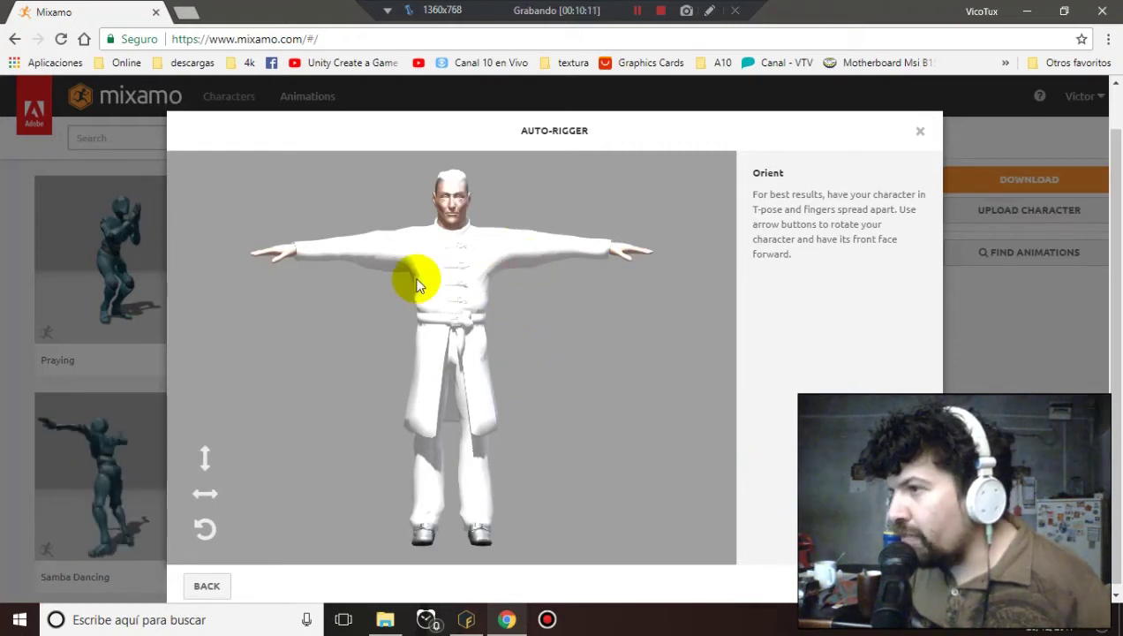
Place the chin, wrist and elbow markers on the character's model
{"action": "left_click", "coordinate": [901, 585]}
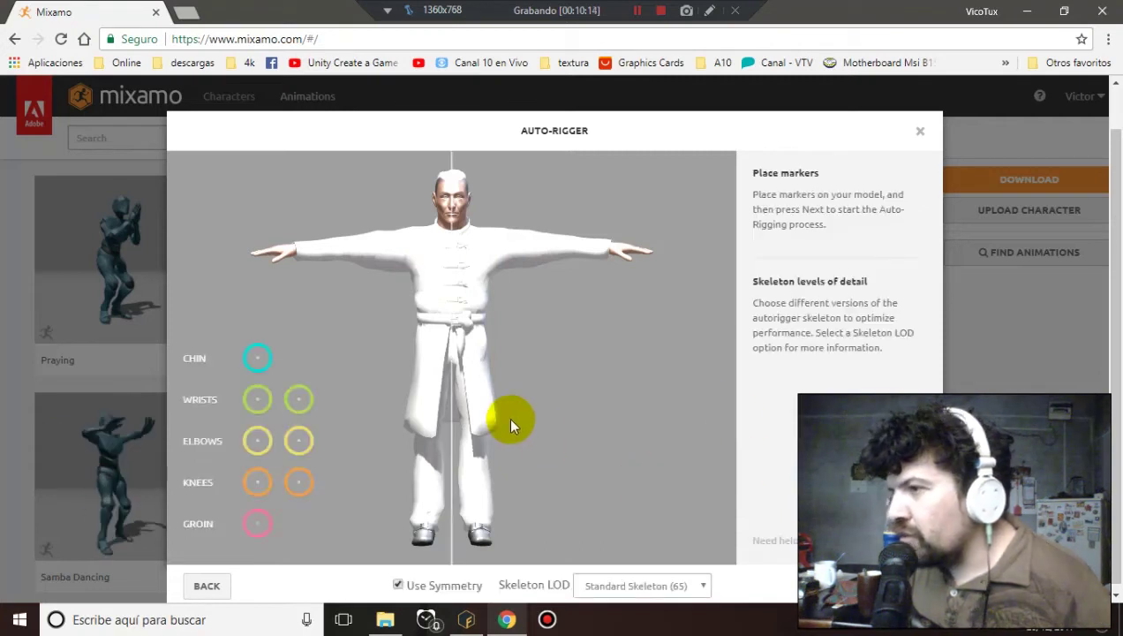
{"action": "left_click_drag", "start_coordinate": [267, 362], "coordinate": [451, 216]}
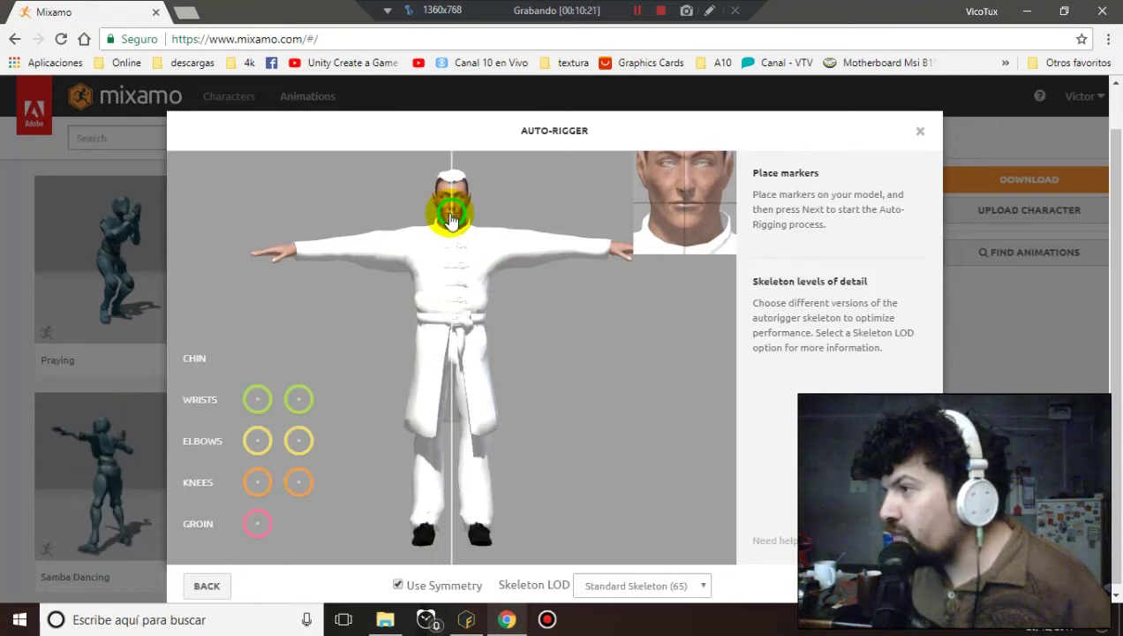
{"action": "left_click_drag", "start_coordinate": [451, 215], "coordinate": [450, 222]}
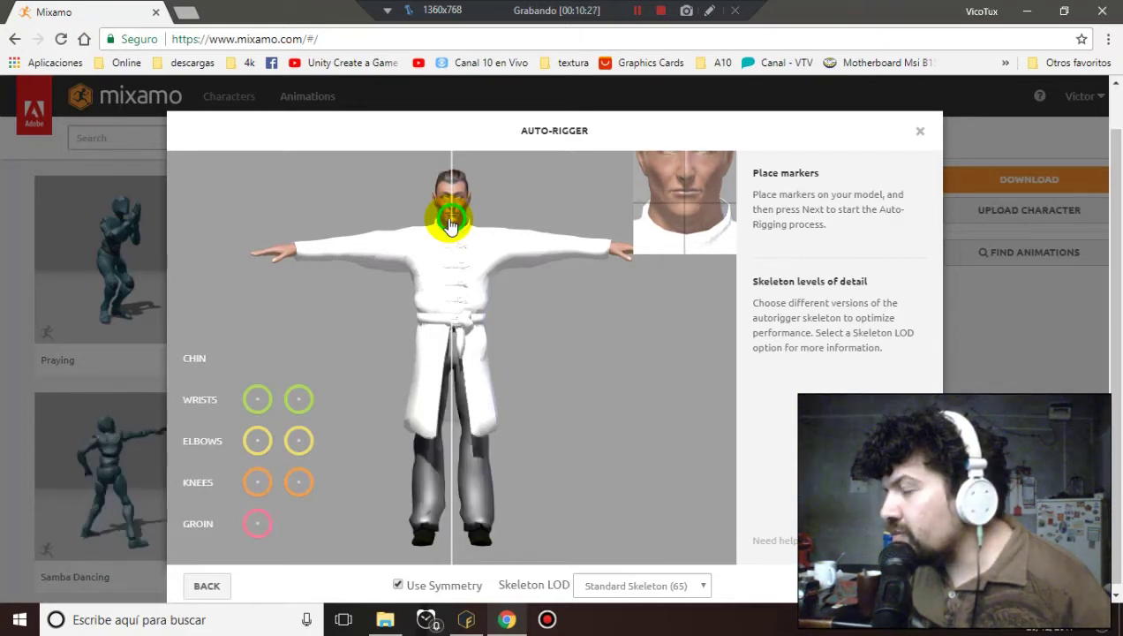
{"action": "mouse_move", "coordinate": [298, 399]}
{"action": "left_mouse_down"}
{"action": "mouse_move", "coordinate": [368, 260]}
{"action": "mouse_move", "coordinate": [294, 257]}
{"action": "left_mouse_up"}
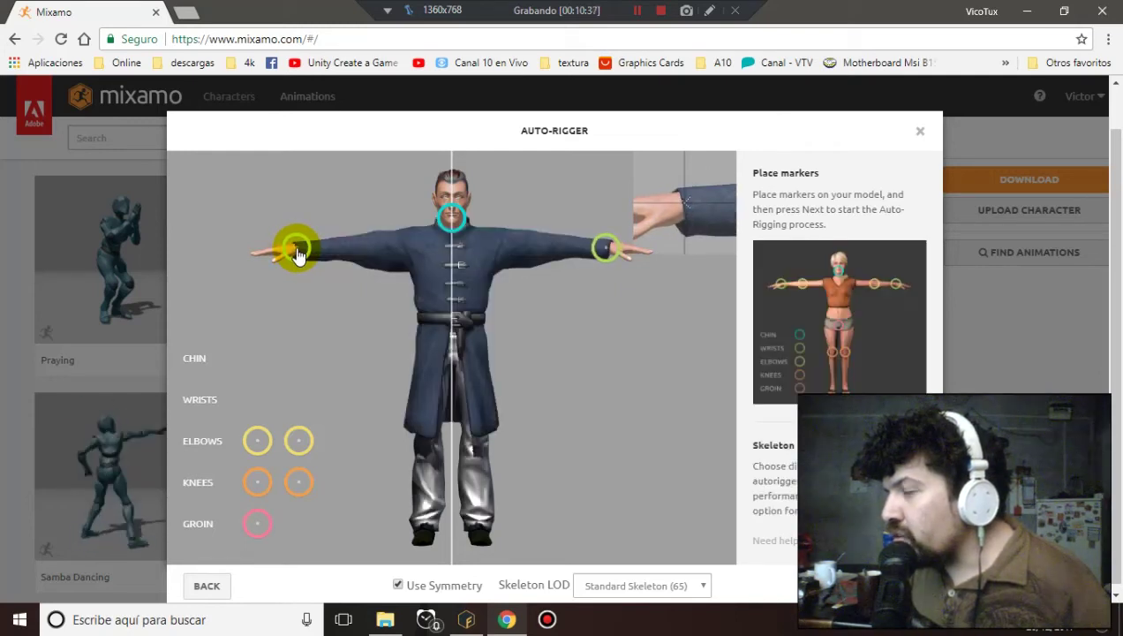
{"action": "left_click_drag", "start_coordinate": [299, 440], "coordinate": [329, 326]}
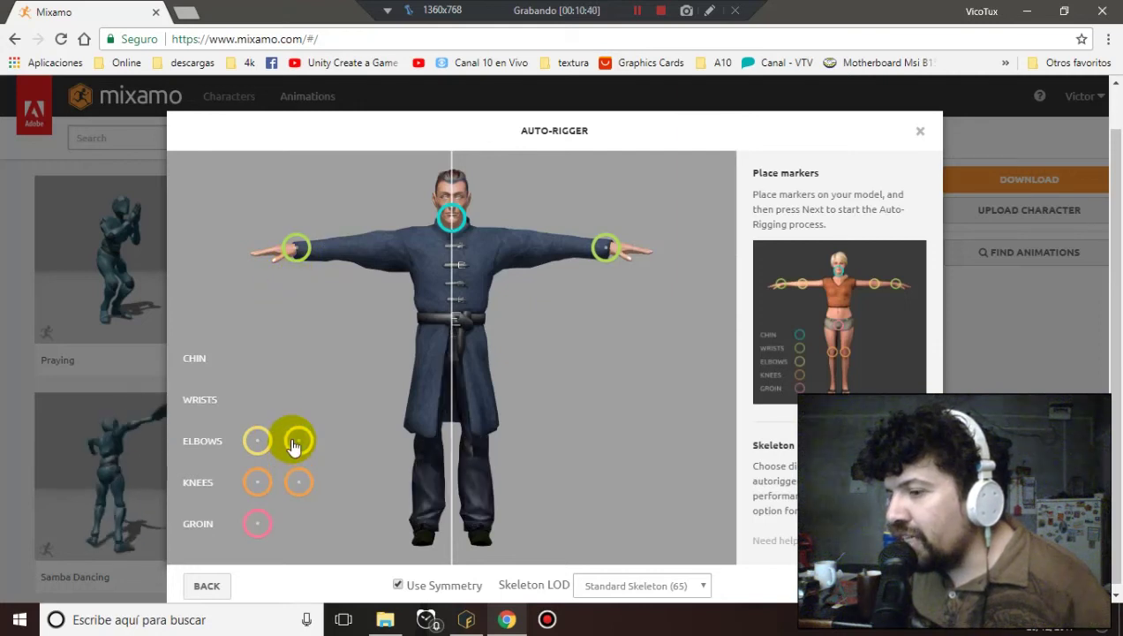
{"action": "left_click_drag", "start_coordinate": [344, 278], "coordinate": [361, 254]}
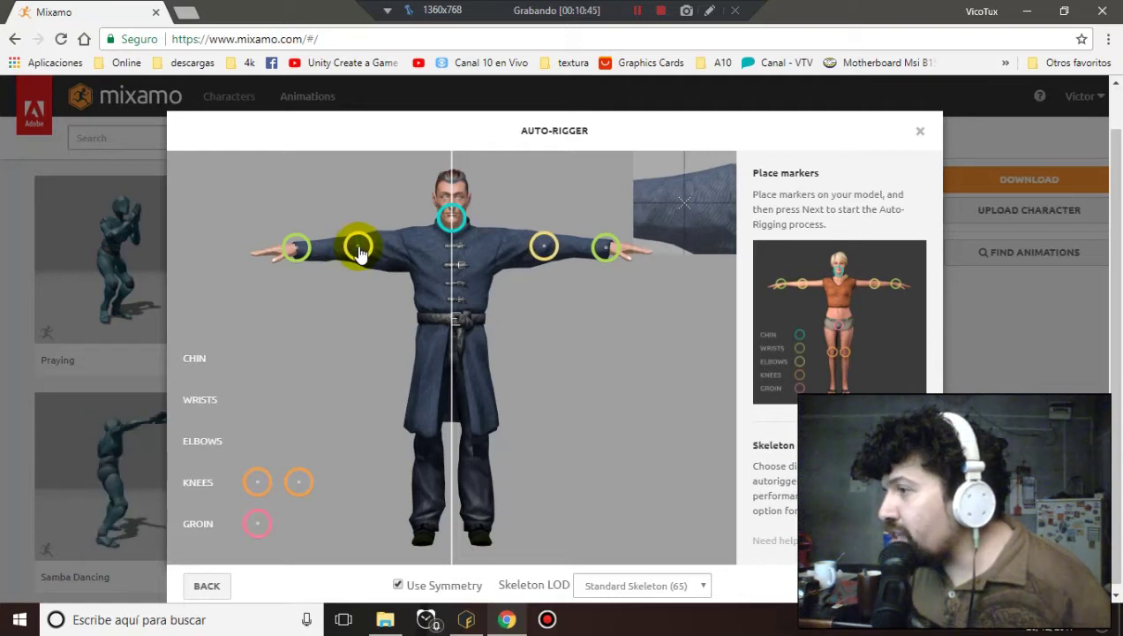
{"action": "left_click_drag", "start_coordinate": [361, 253], "coordinate": [361, 253]}
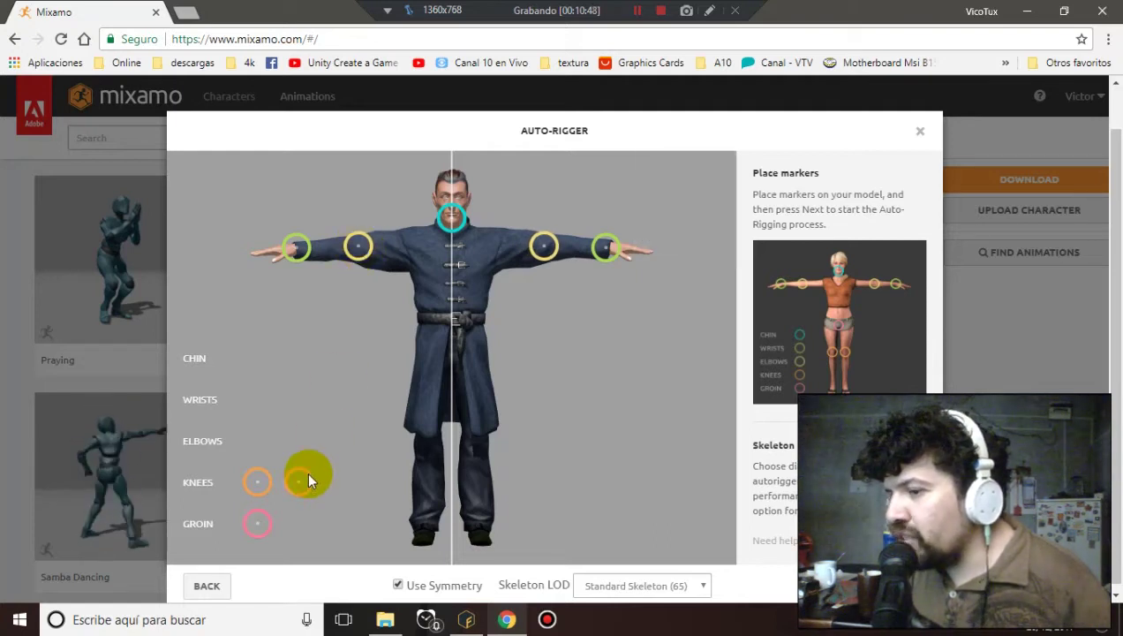
Place the knee and groin markers, keep Standard Skeleton (65), and start auto-rigging
{"action": "mouse_move", "coordinate": [308, 486]}
{"action": "left_mouse_down"}
{"action": "mouse_move", "coordinate": [428, 418]}
{"action": "mouse_move", "coordinate": [432, 455]}
{"action": "left_mouse_up"}
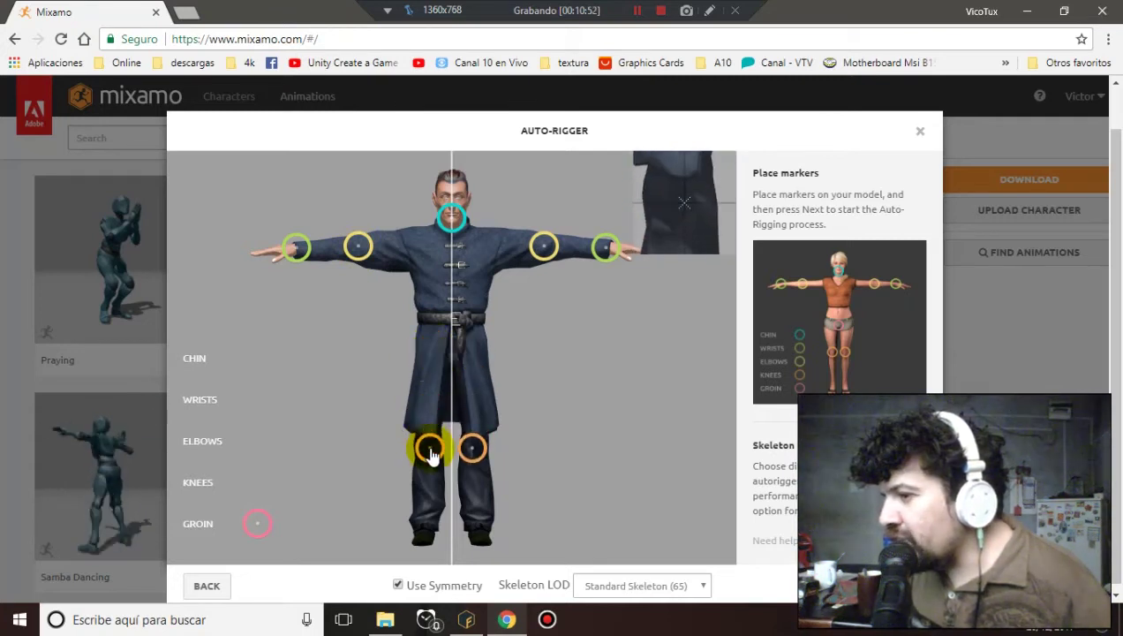
{"action": "mouse_move", "coordinate": [257, 523]}
{"action": "left_mouse_down"}
{"action": "mouse_move", "coordinate": [462, 339]}
{"action": "mouse_move", "coordinate": [457, 380]}
{"action": "mouse_move", "coordinate": [453, 356]}
{"action": "left_mouse_up"}
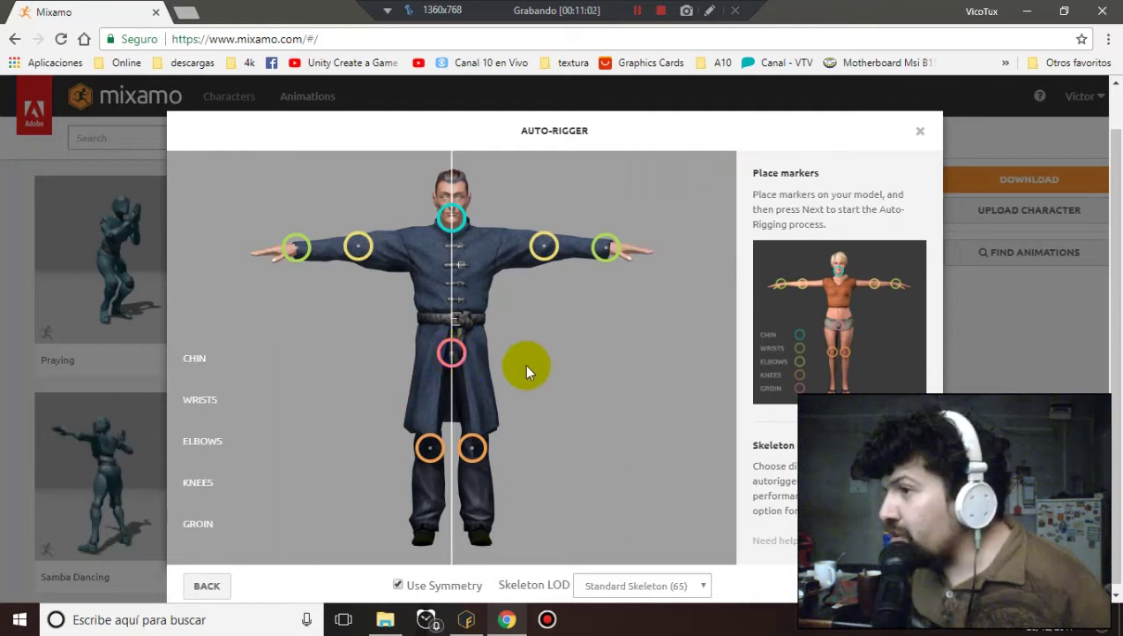
{"action": "left_click", "coordinate": [710, 585]}
{"action": "left_click", "coordinate": [706, 587]}
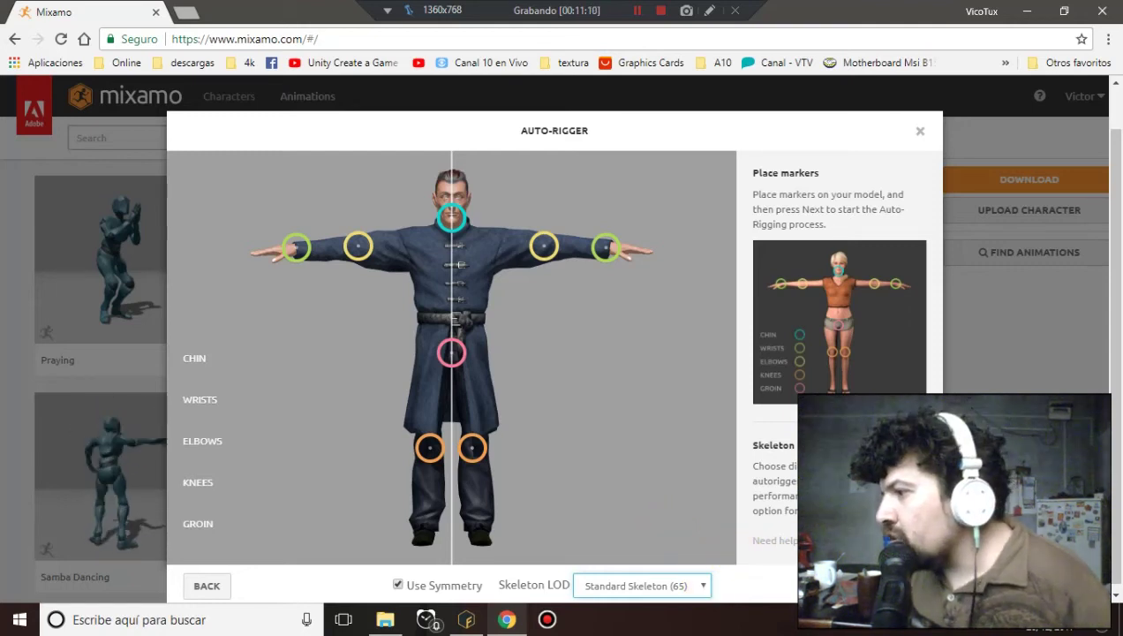
{"action": "left_click", "coordinate": [892, 585]}
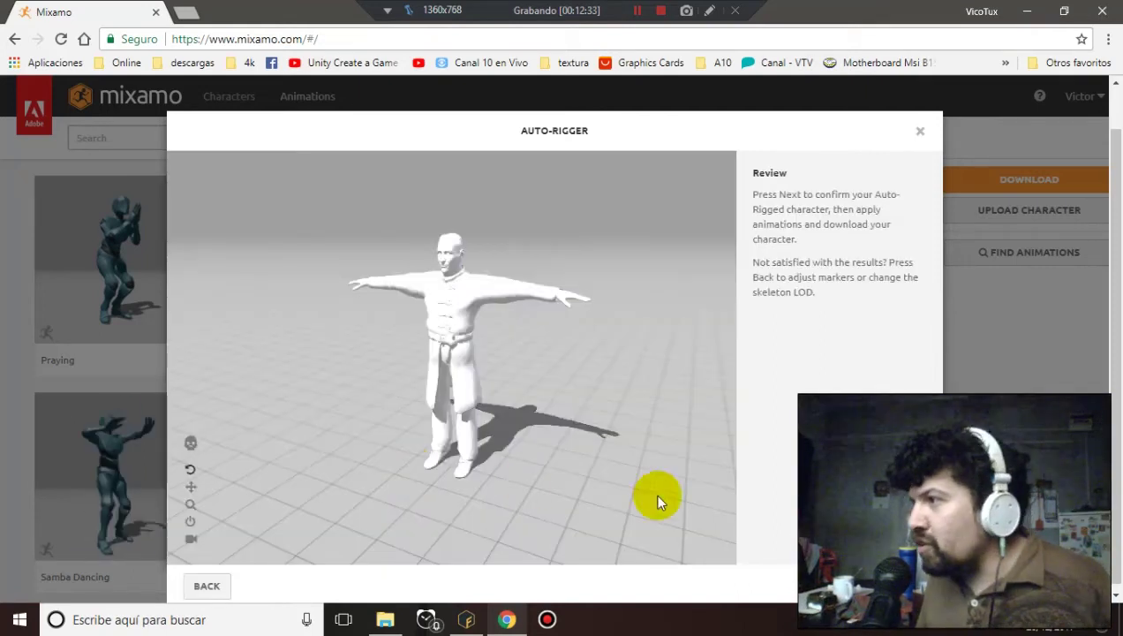
Accept the auto-rigged character at the Review step
{"action": "left_click", "coordinate": [905, 586]}
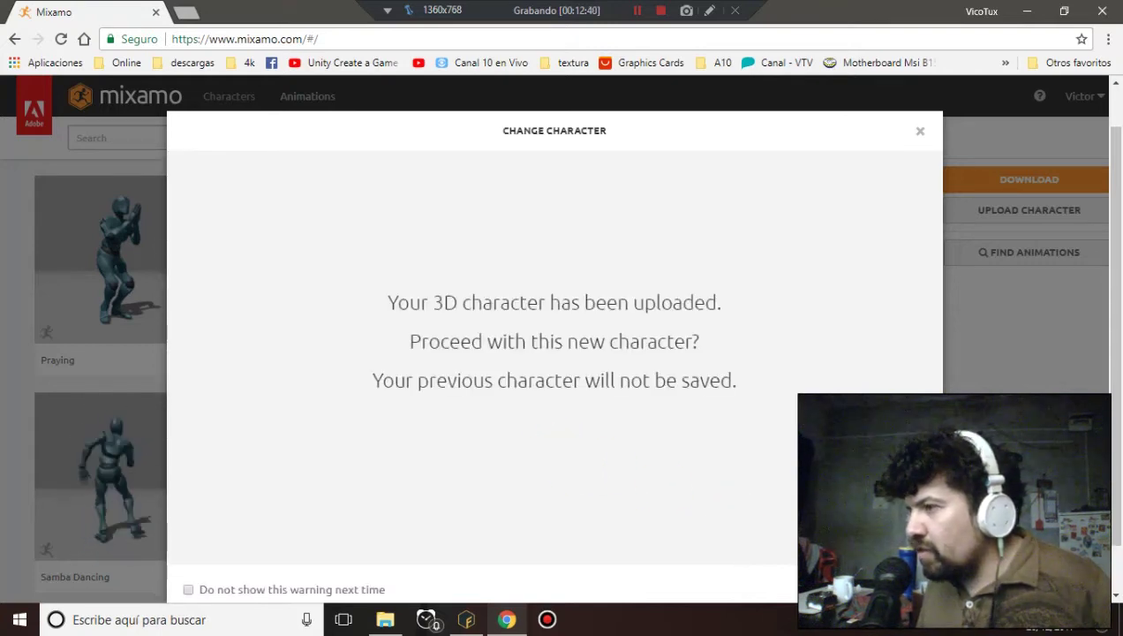
Confirm replacing the previous character with the newly rigged MAGO character
{"action": "left_click", "coordinate": [883, 589]}
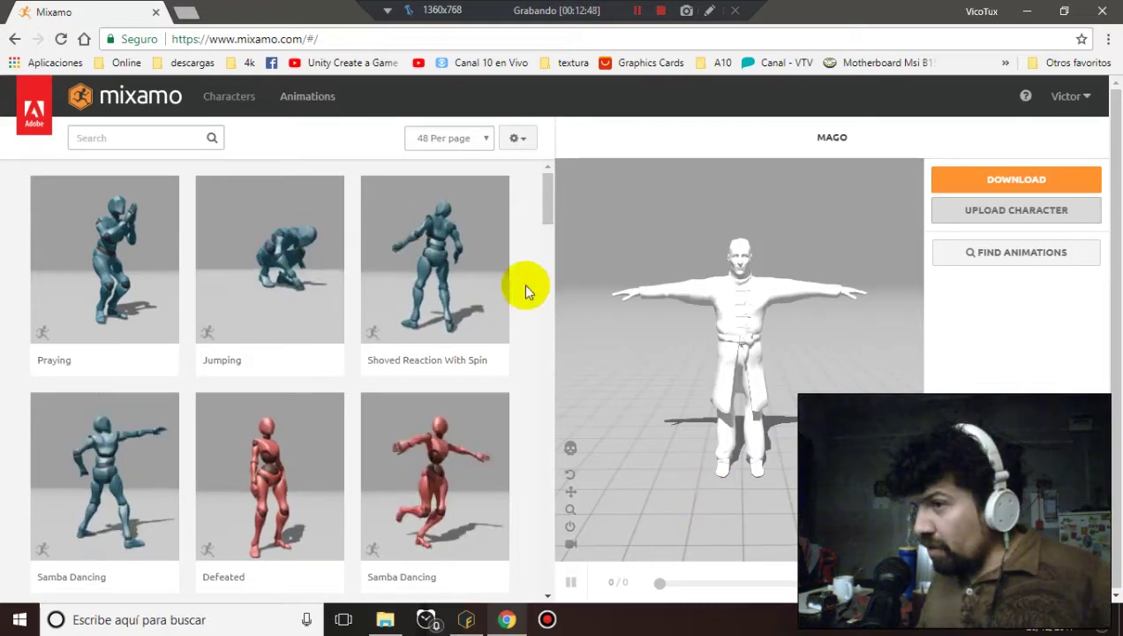
{"action": "left_click", "coordinate": [142, 135]}
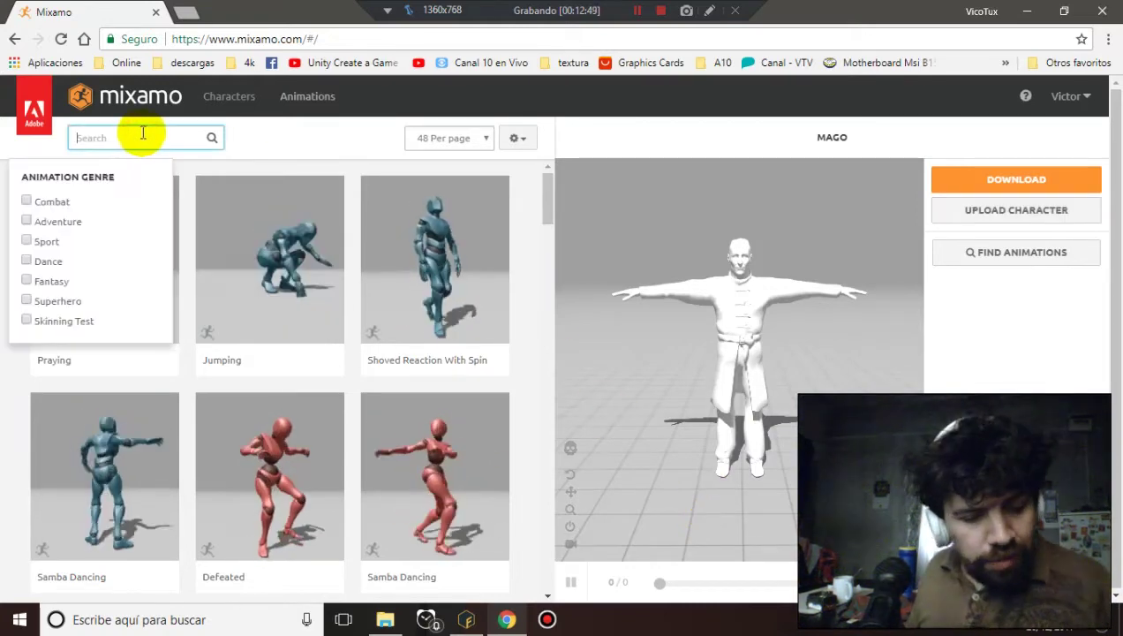
Search the animation library for 'walk' and apply a Walking animation to MAGO
{"action": "type", "text": "w"}
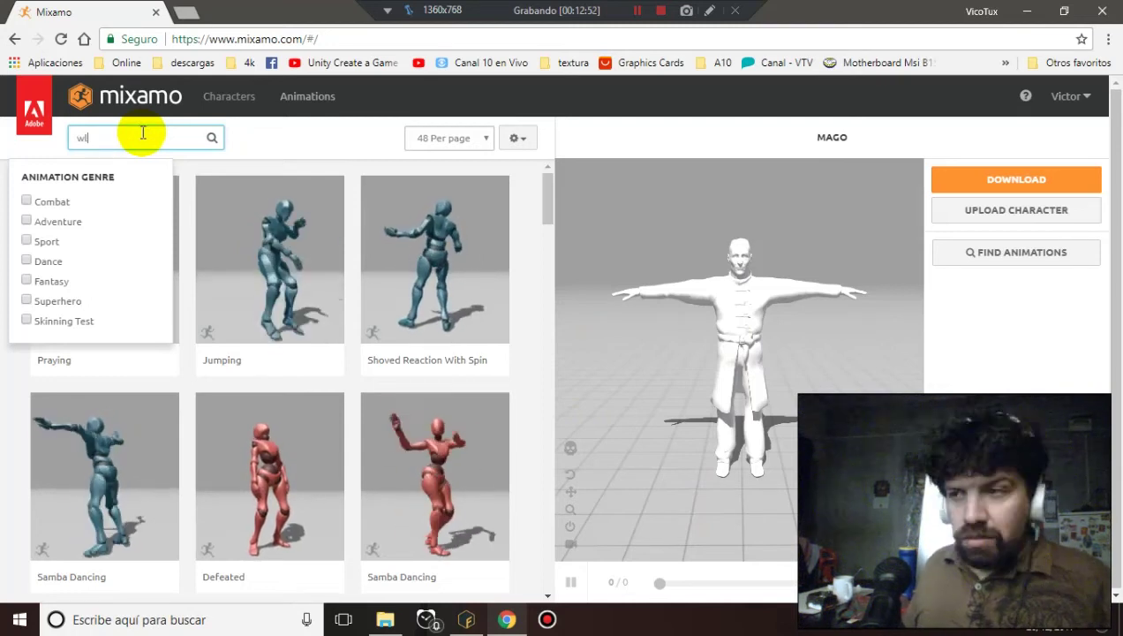
{"action": "key", "text": "Return"}
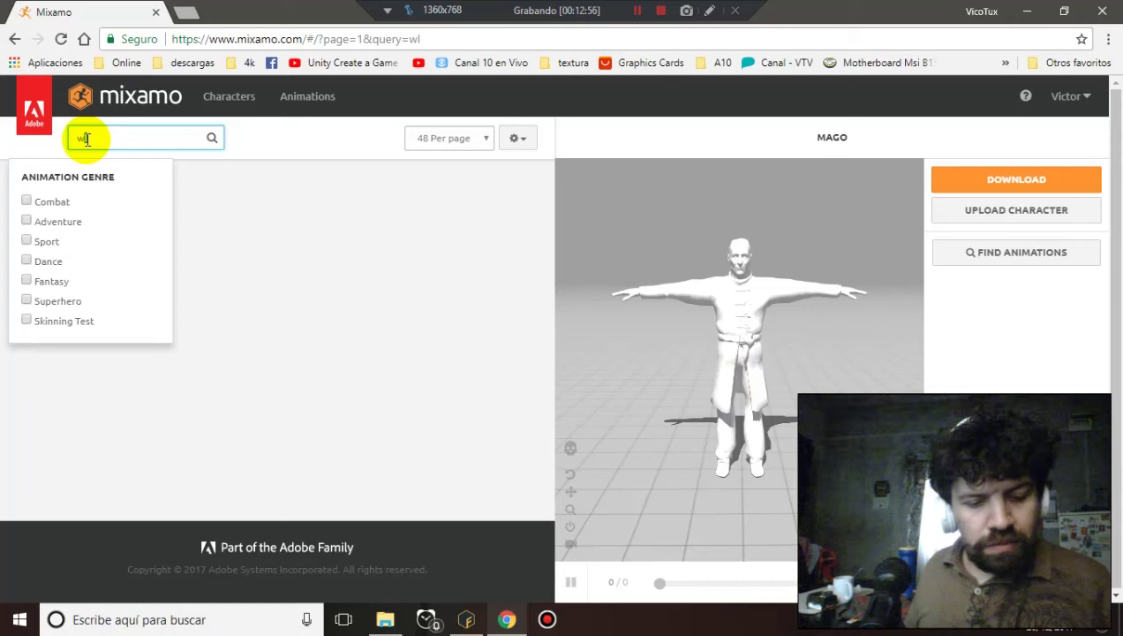
{"action": "type", "text": "walk"}
{"action": "key", "text": "Return"}
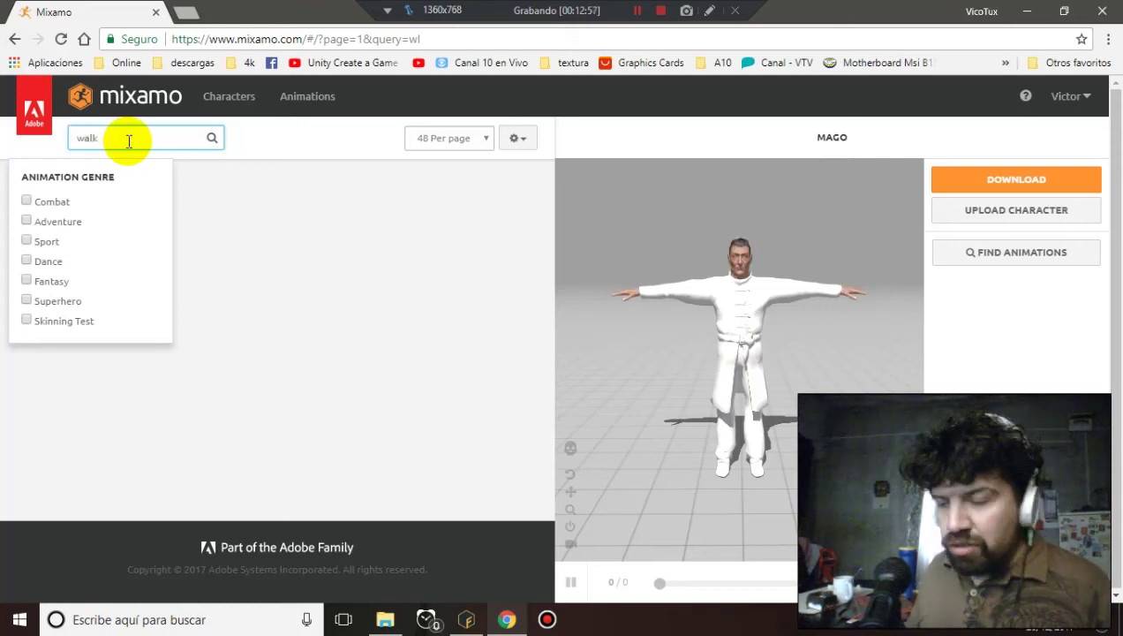
{"action": "left_click", "coordinate": [212, 141]}
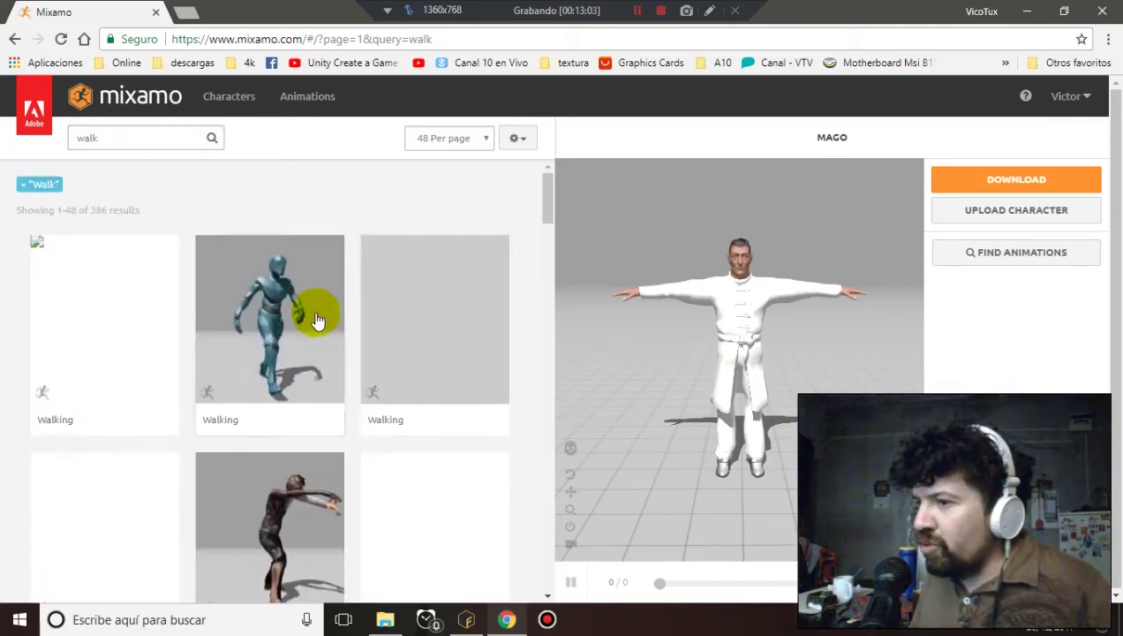
{"action": "left_click", "coordinate": [315, 322]}
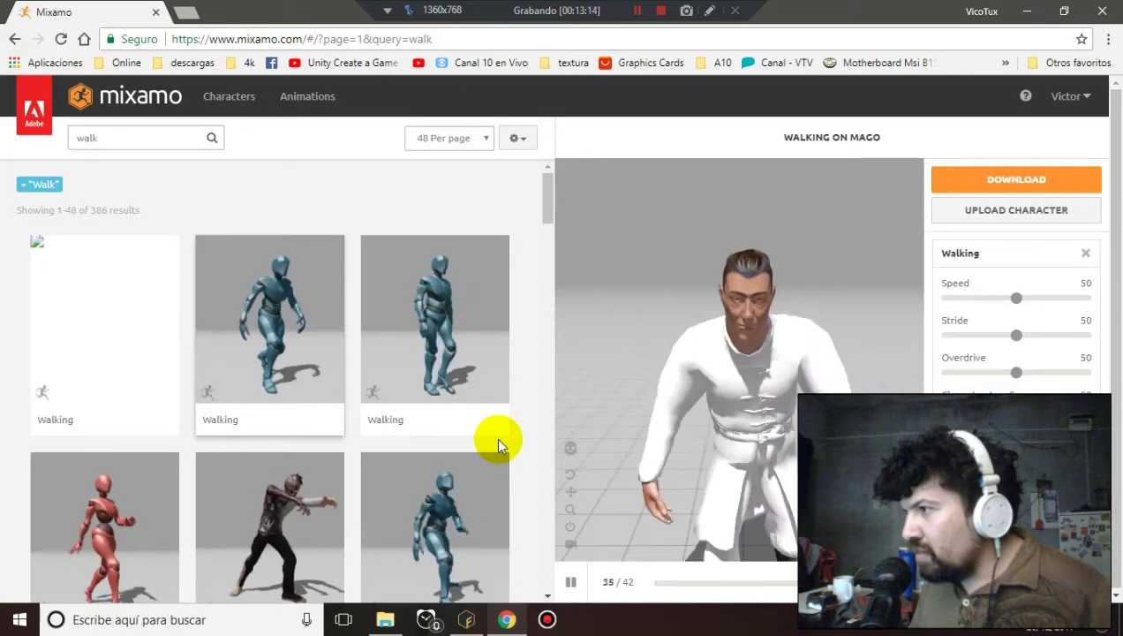
Preview several Walking animations on MAGO, keeping a shorter 31-frame walk
{"action": "left_click", "coordinate": [571, 553]}
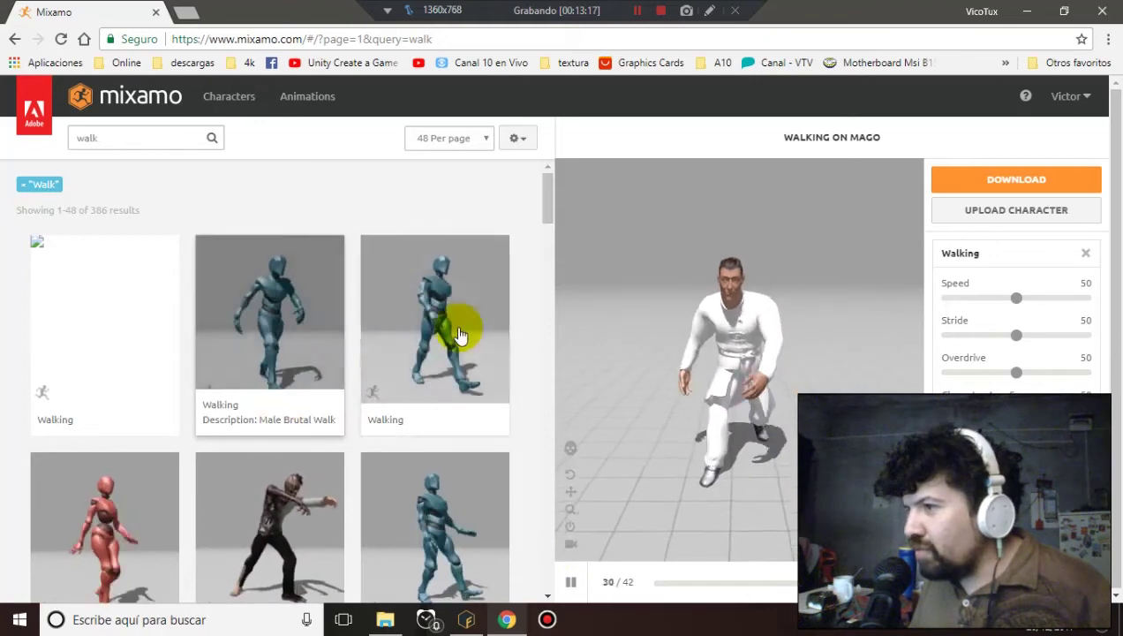
{"action": "left_click_drag", "start_coordinate": [547, 212], "coordinate": [542, 273]}
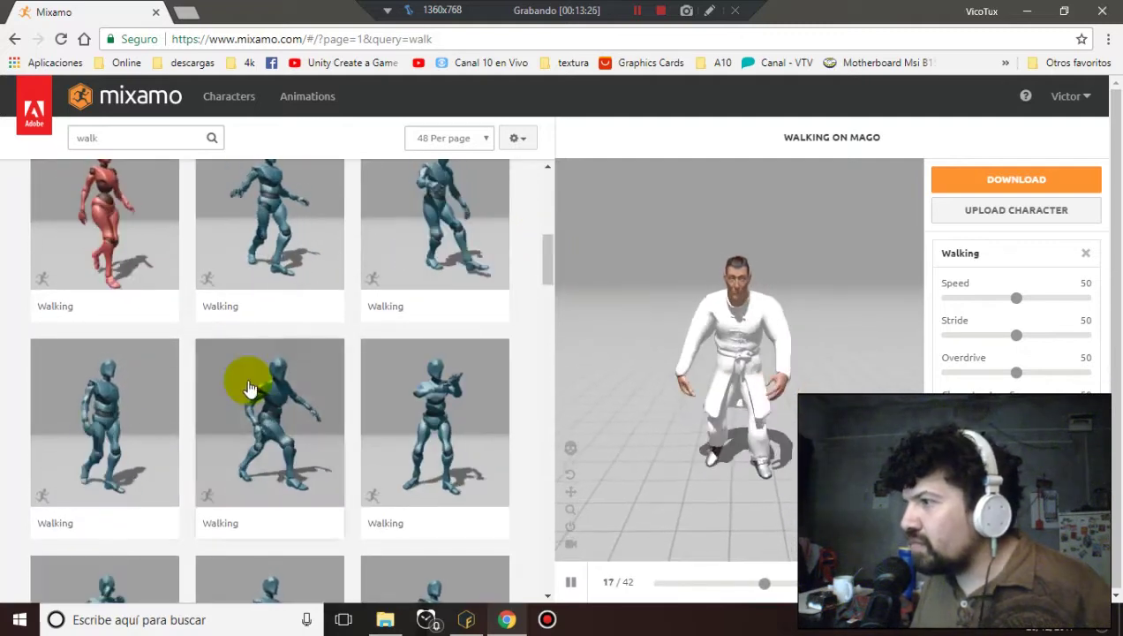
{"action": "left_click", "coordinate": [68, 446]}
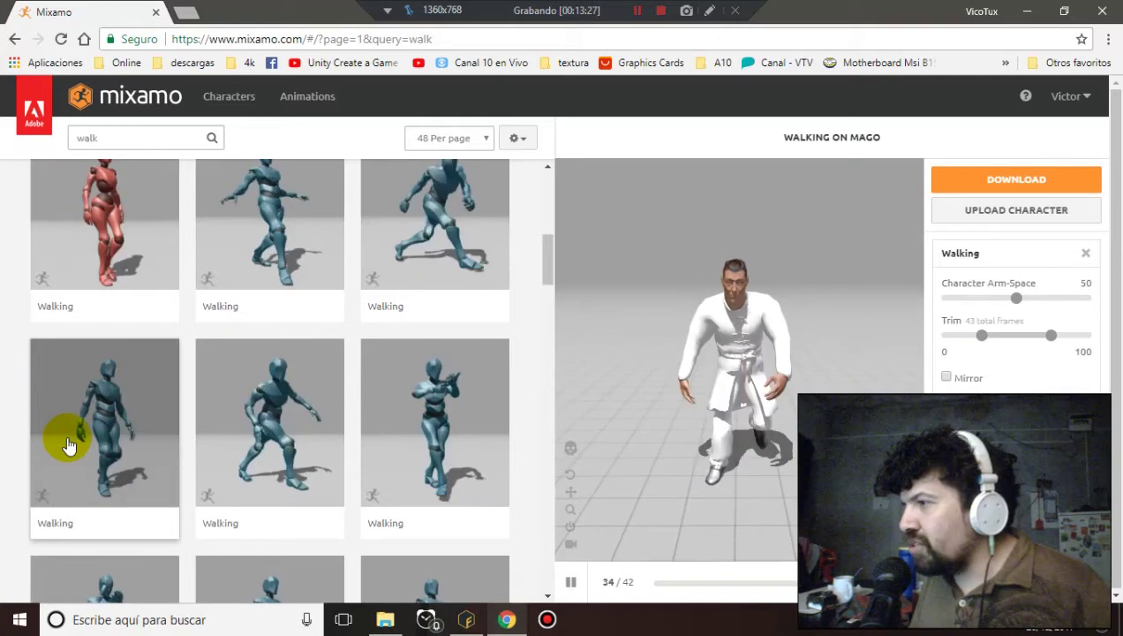
{"action": "left_click", "coordinate": [76, 442]}
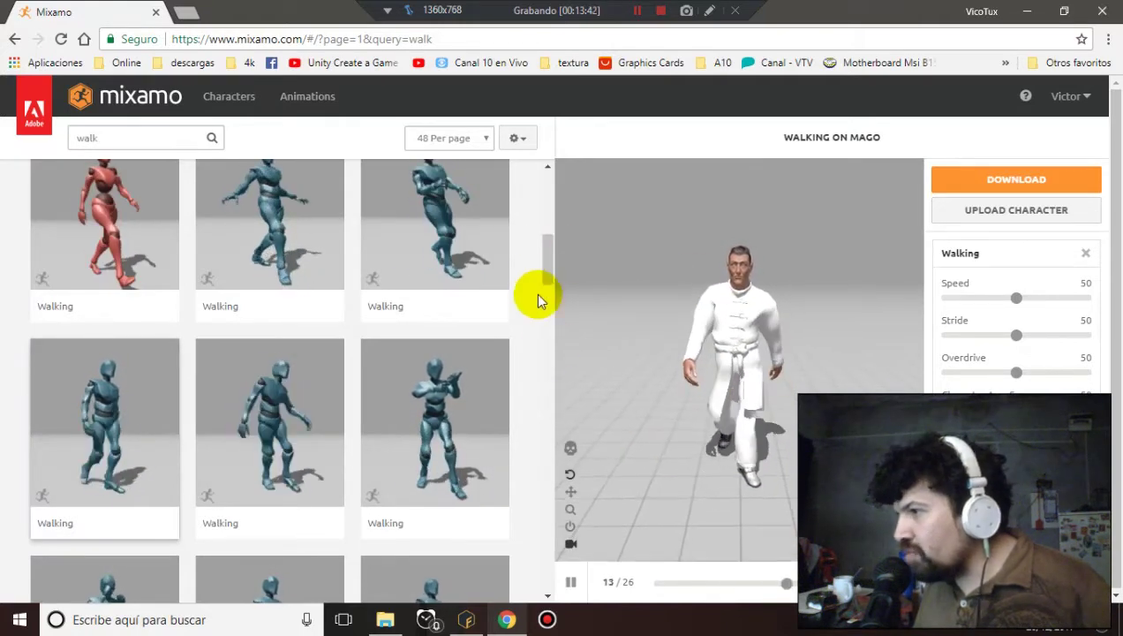
{"action": "left_click_drag", "start_coordinate": [549, 255], "coordinate": [549, 317]}
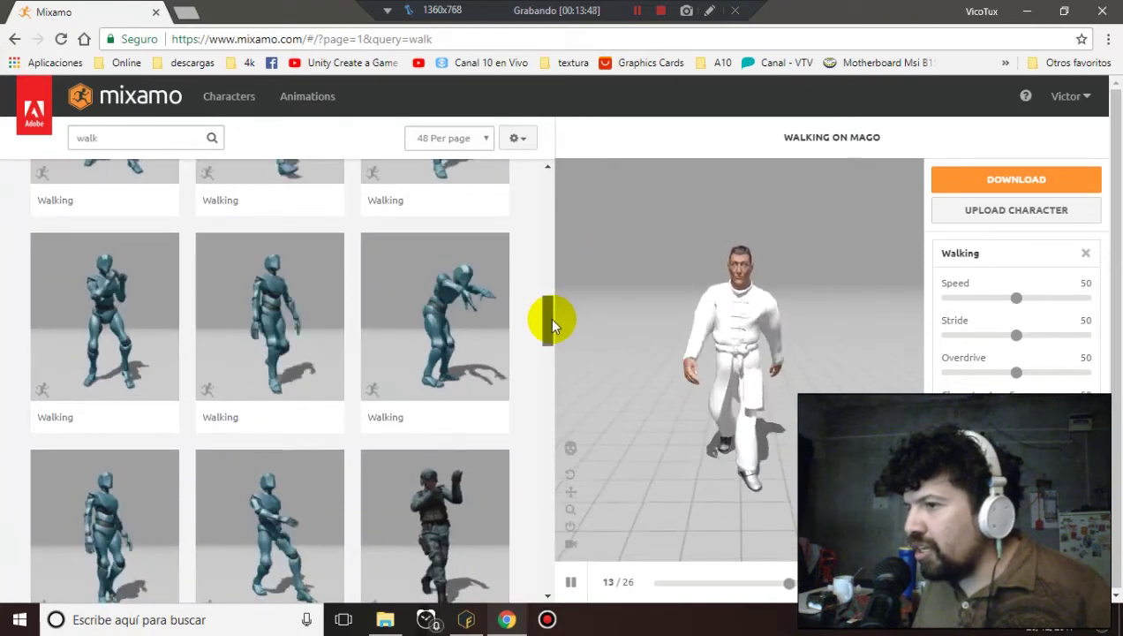
{"action": "left_click_drag", "start_coordinate": [548, 317], "coordinate": [547, 324]}
{"action": "left_click", "coordinate": [305, 344]}
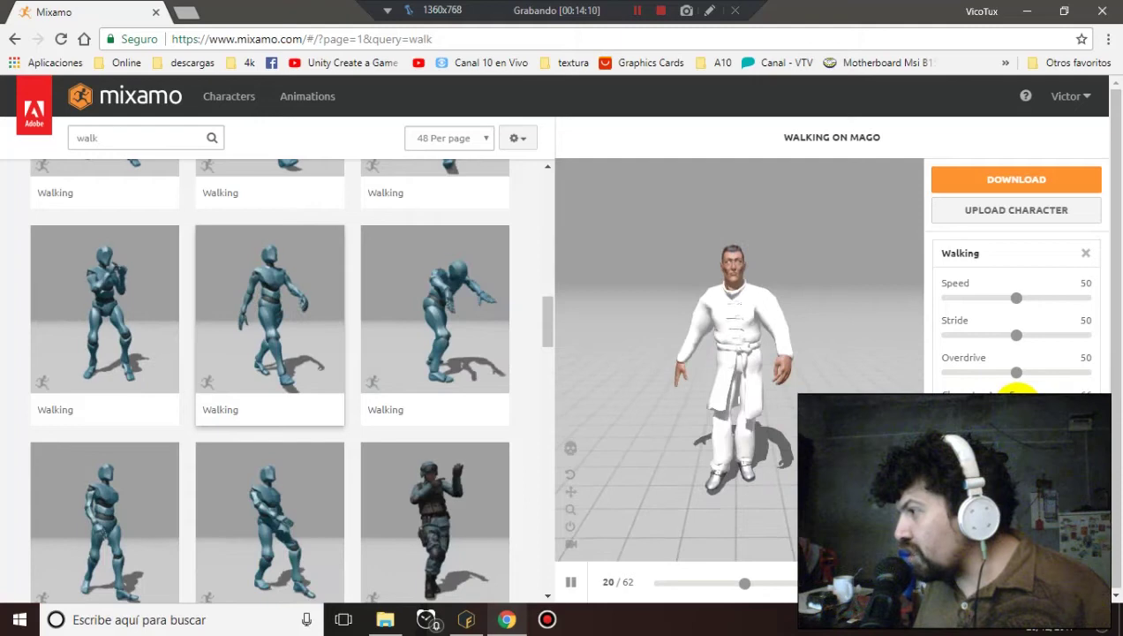
{"action": "left_click_drag", "start_coordinate": [1032, 392], "coordinate": [1017, 393]}
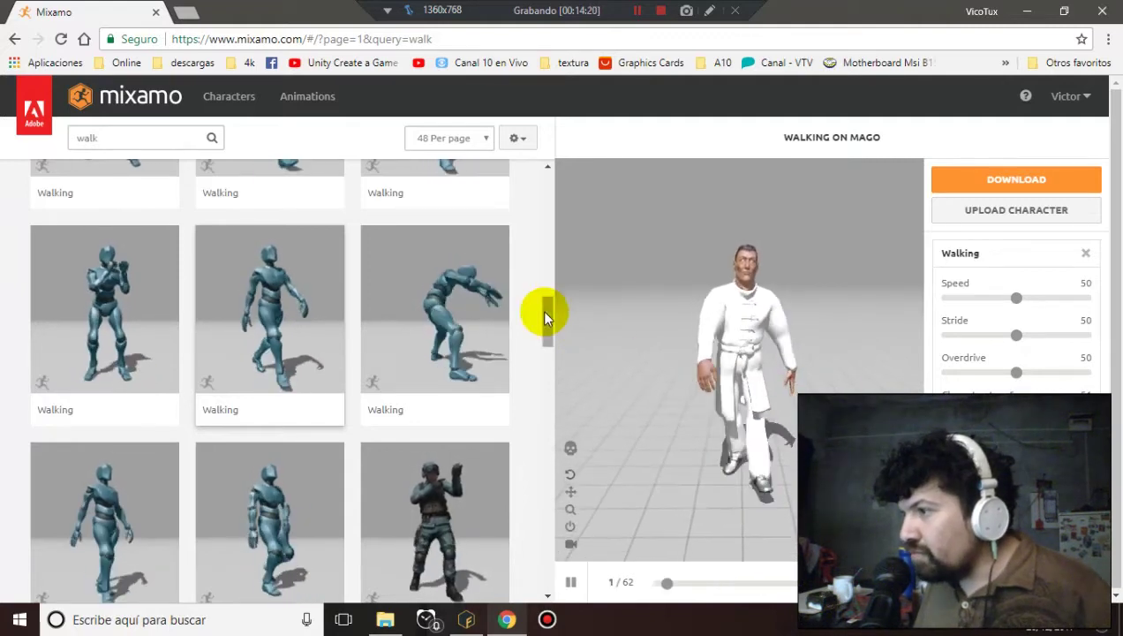
{"action": "mouse_move", "coordinate": [542, 312]}
{"action": "left_mouse_down"}
{"action": "mouse_move", "coordinate": [545, 346]}
{"action": "mouse_move", "coordinate": [563, 287]}
{"action": "left_mouse_up"}
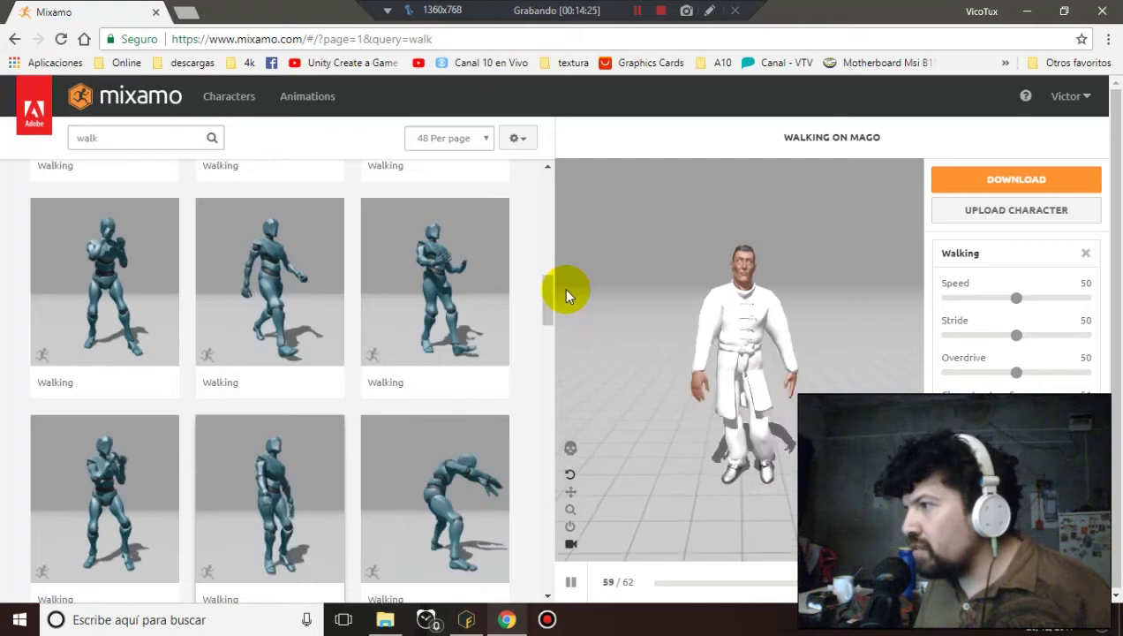
{"action": "left_click", "coordinate": [307, 291]}
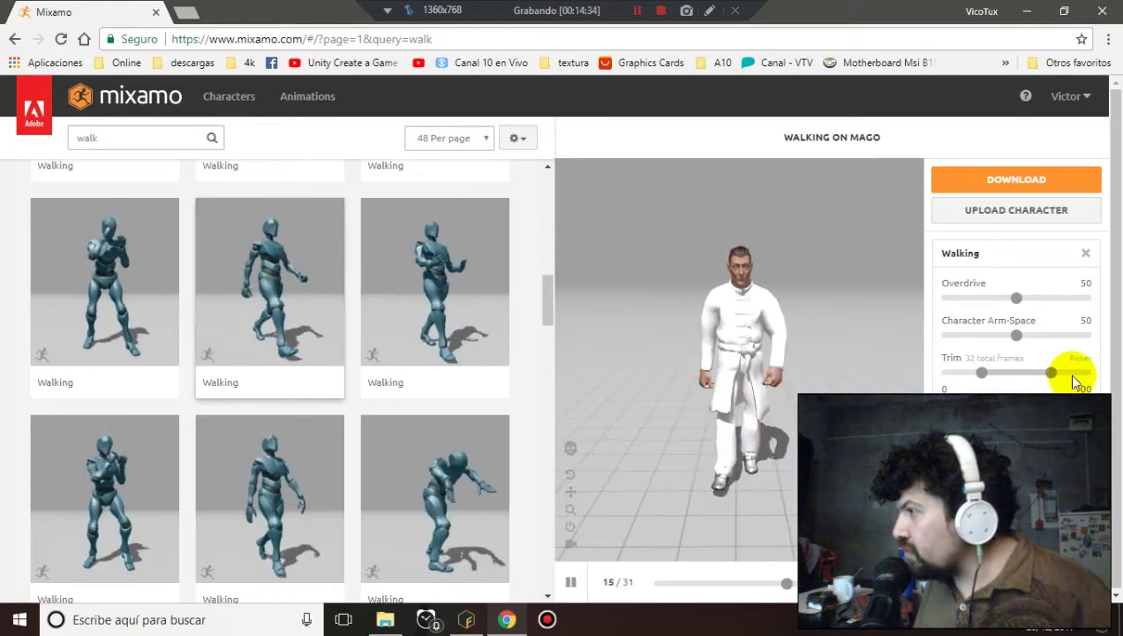
Extend the Walking trim range to run from -50 to 150
{"action": "left_click_drag", "start_coordinate": [1072, 375], "coordinate": [1103, 374]}
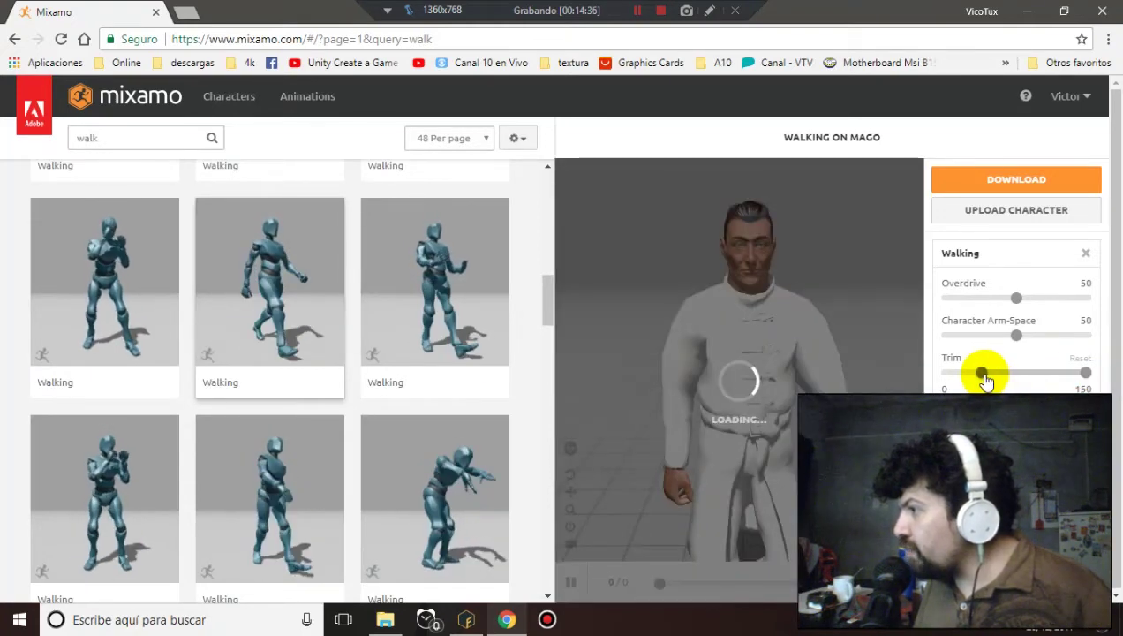
{"action": "left_click_drag", "start_coordinate": [982, 374], "coordinate": [909, 372]}
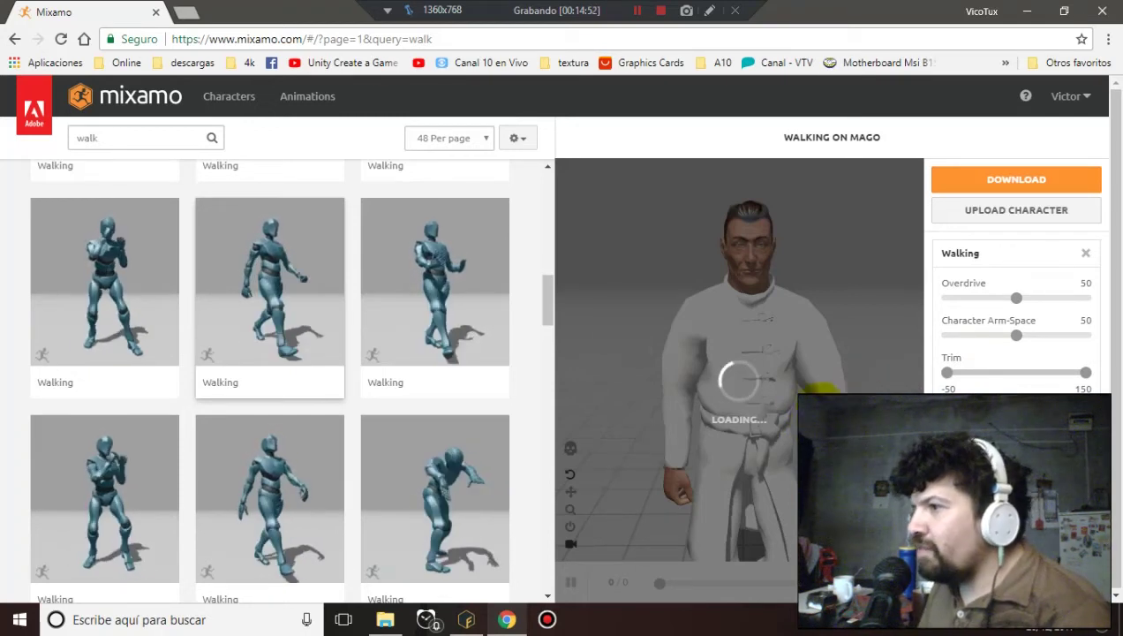
{"action": "scroll", "coordinate": [541, 294], "scroll_direction": "up", "scroll_amount": 1}
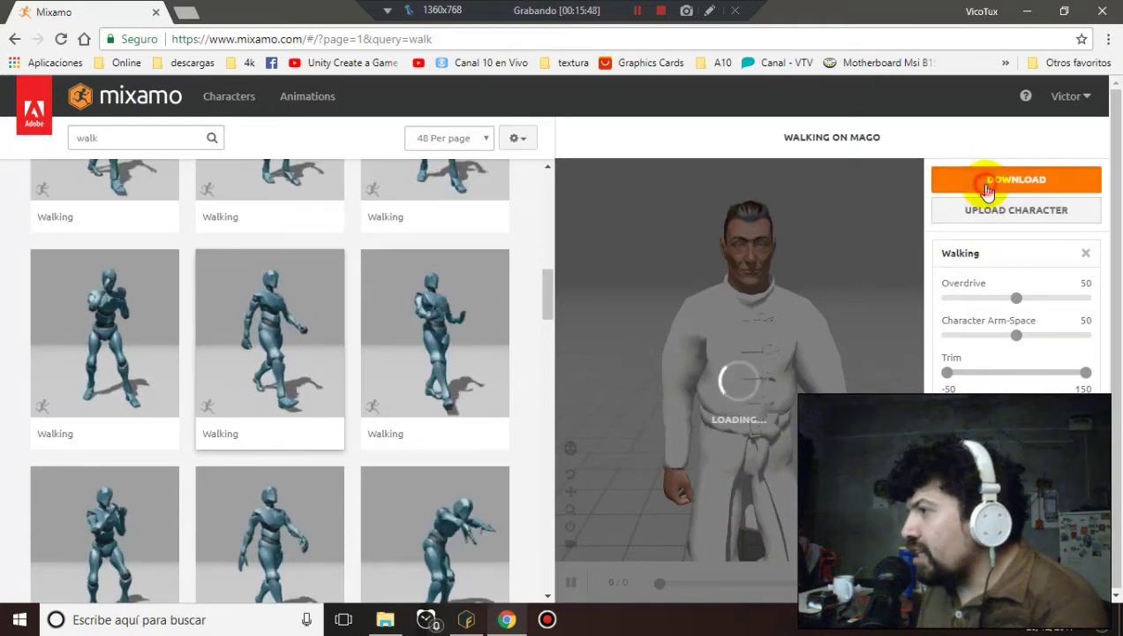
Set download options to FBX for Unity, With Skin, 60 fps, uniform keyframe reduction
{"action": "left_click", "coordinate": [981, 181]}
{"action": "left_click", "coordinate": [432, 250]}
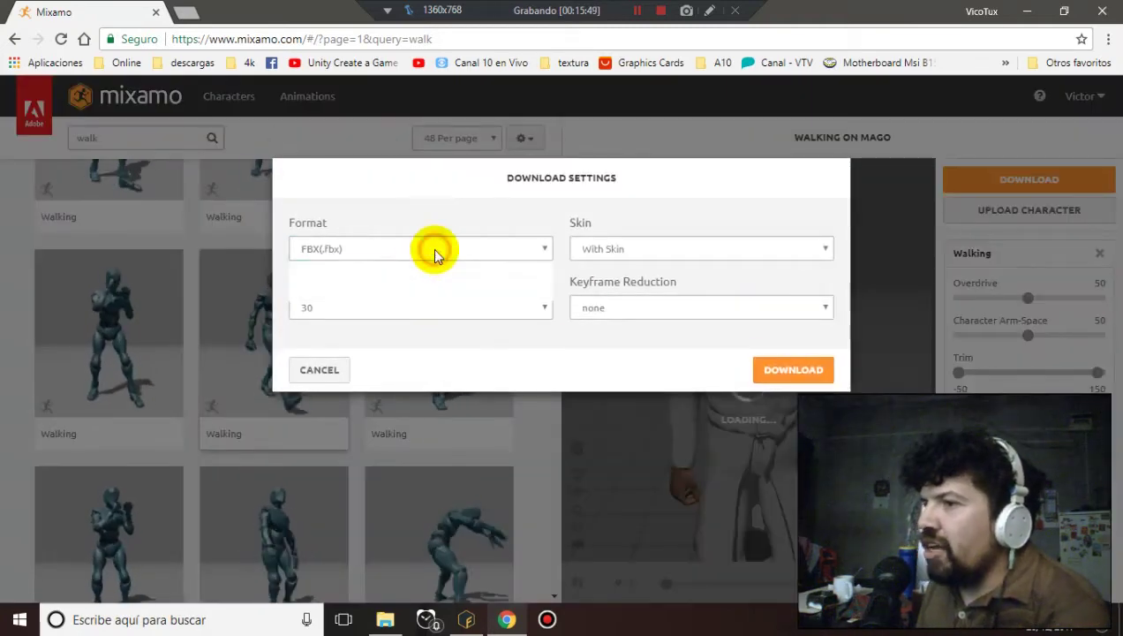
{"action": "left_click", "coordinate": [415, 279]}
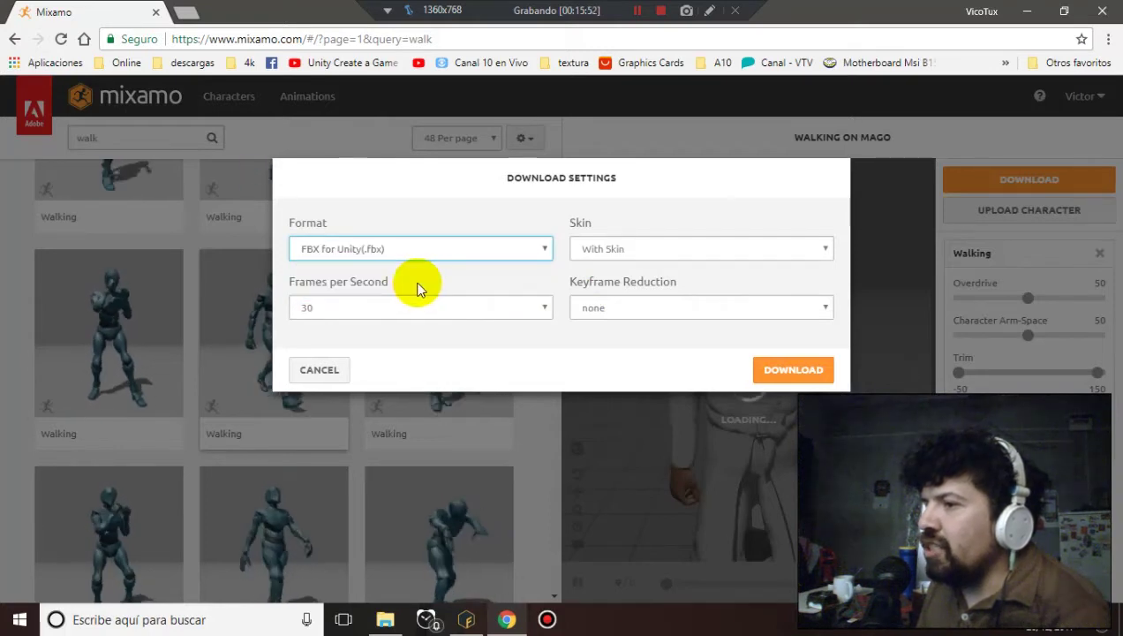
{"action": "left_click", "coordinate": [415, 307]}
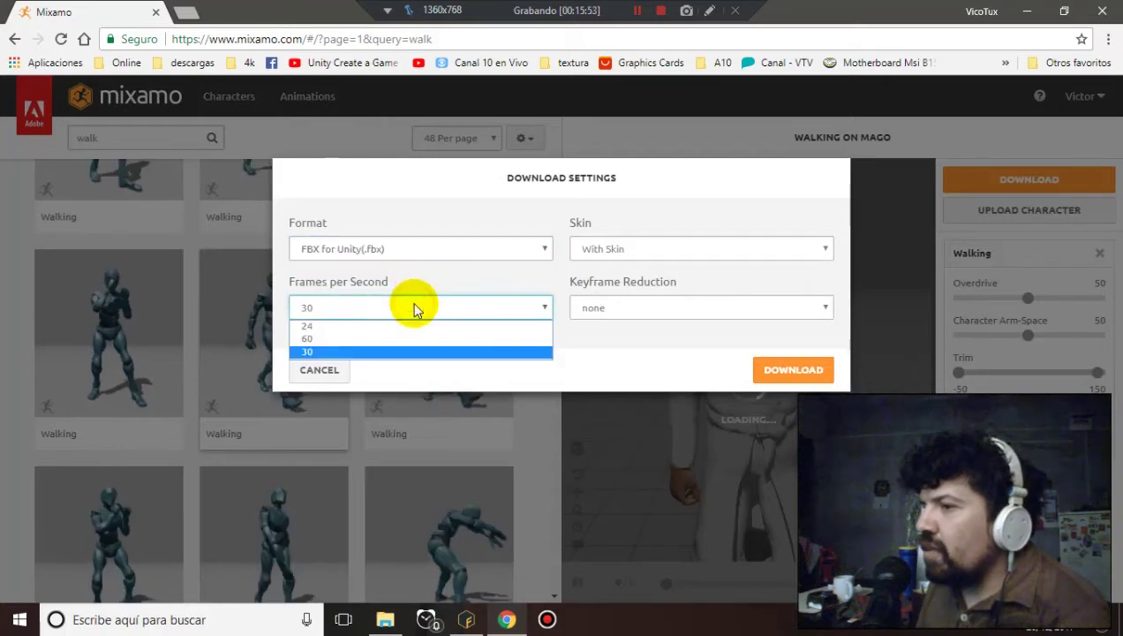
{"action": "left_click", "coordinate": [386, 339]}
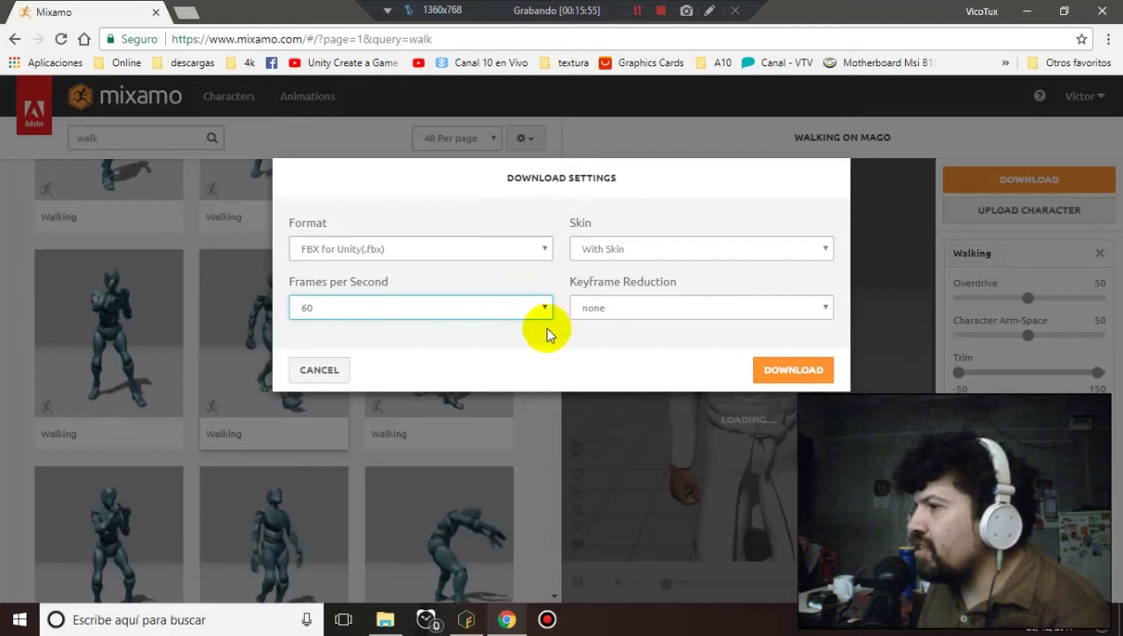
{"action": "left_click", "coordinate": [630, 305]}
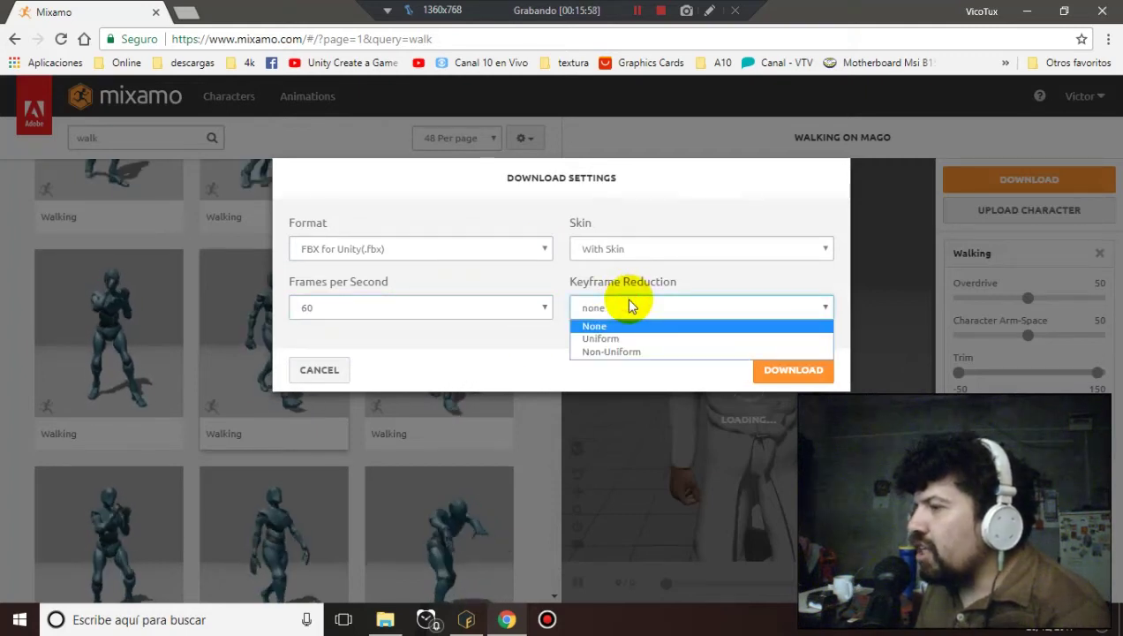
{"action": "left_click", "coordinate": [629, 340]}
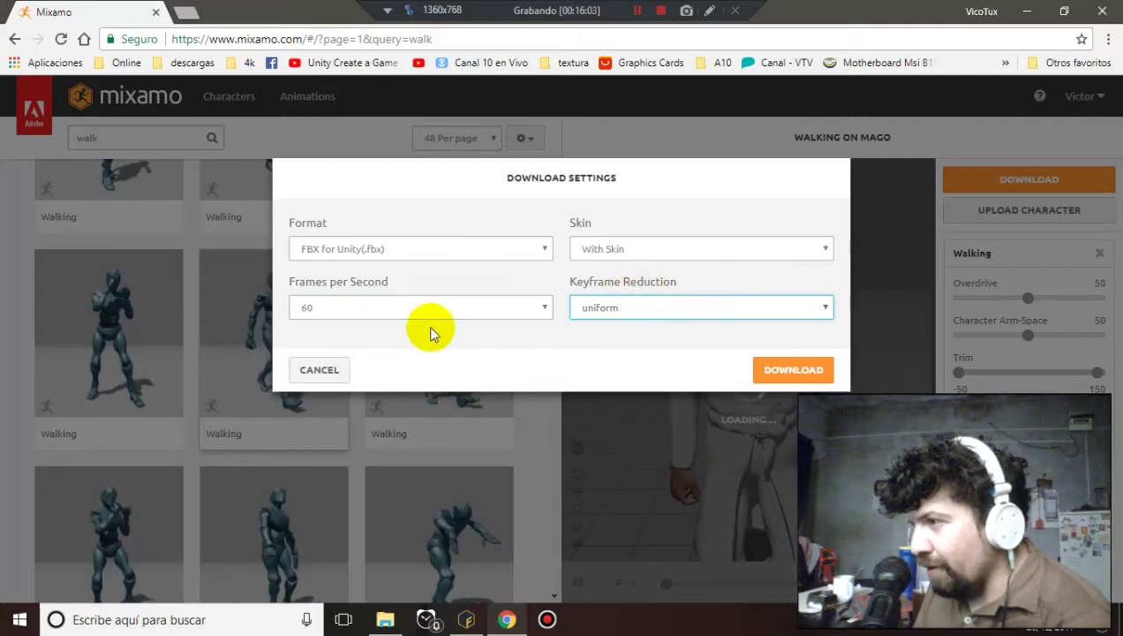
{"action": "left_click", "coordinate": [654, 257]}
{"action": "left_click", "coordinate": [653, 252]}
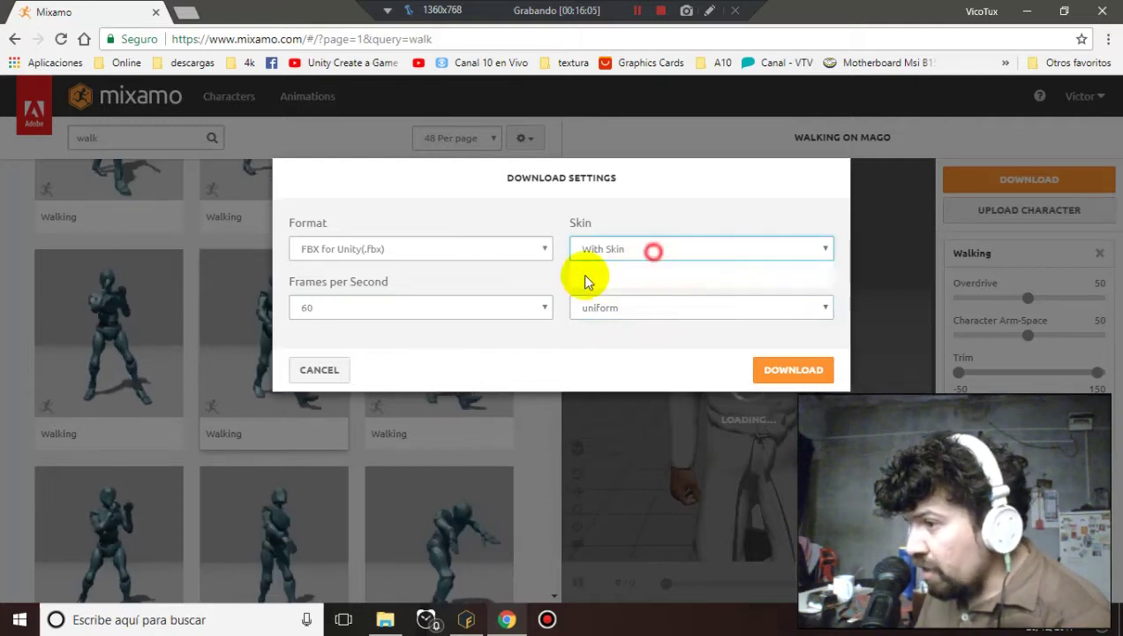
{"action": "left_click", "coordinate": [456, 314]}
{"action": "left_click", "coordinate": [458, 320]}
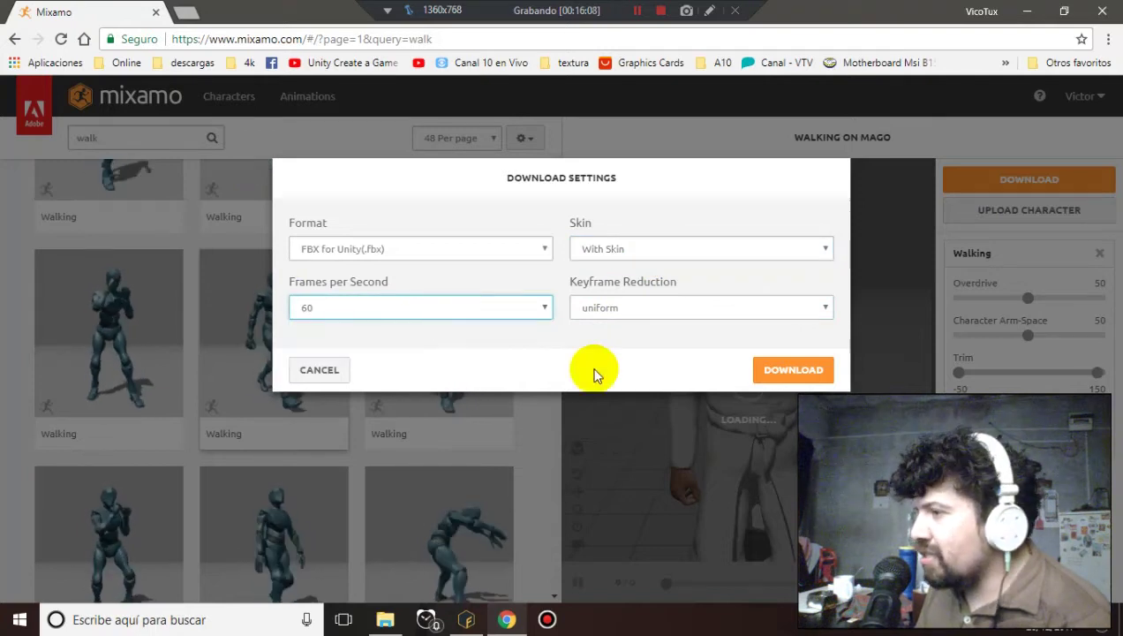
{"action": "left_click", "coordinate": [624, 251]}
{"action": "left_click", "coordinate": [632, 252]}
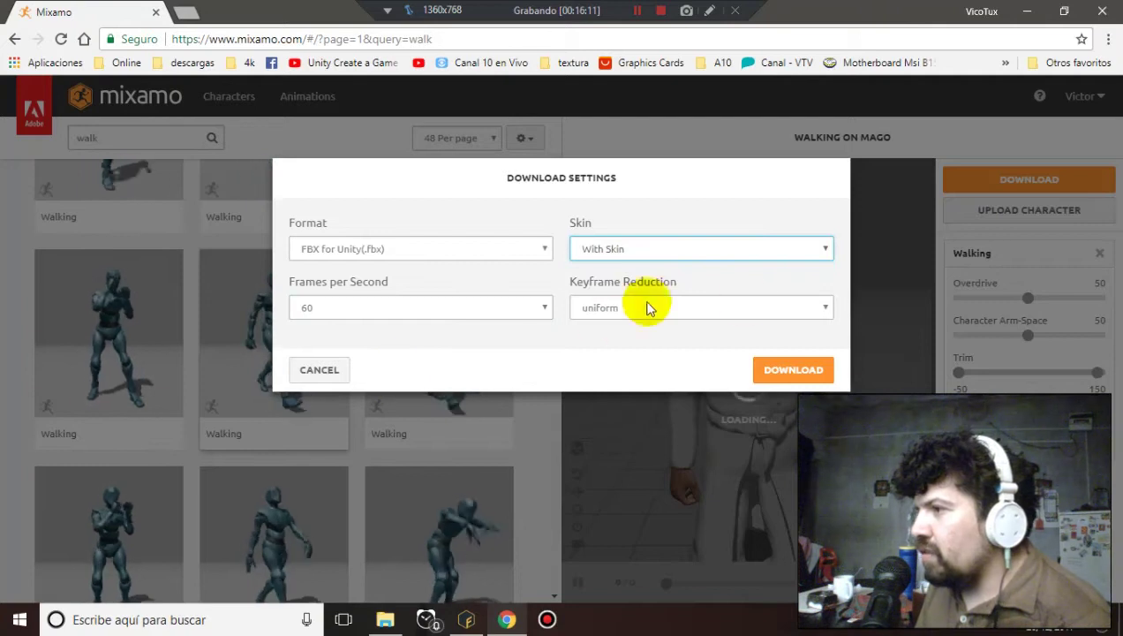
{"action": "left_click", "coordinate": [777, 369]}
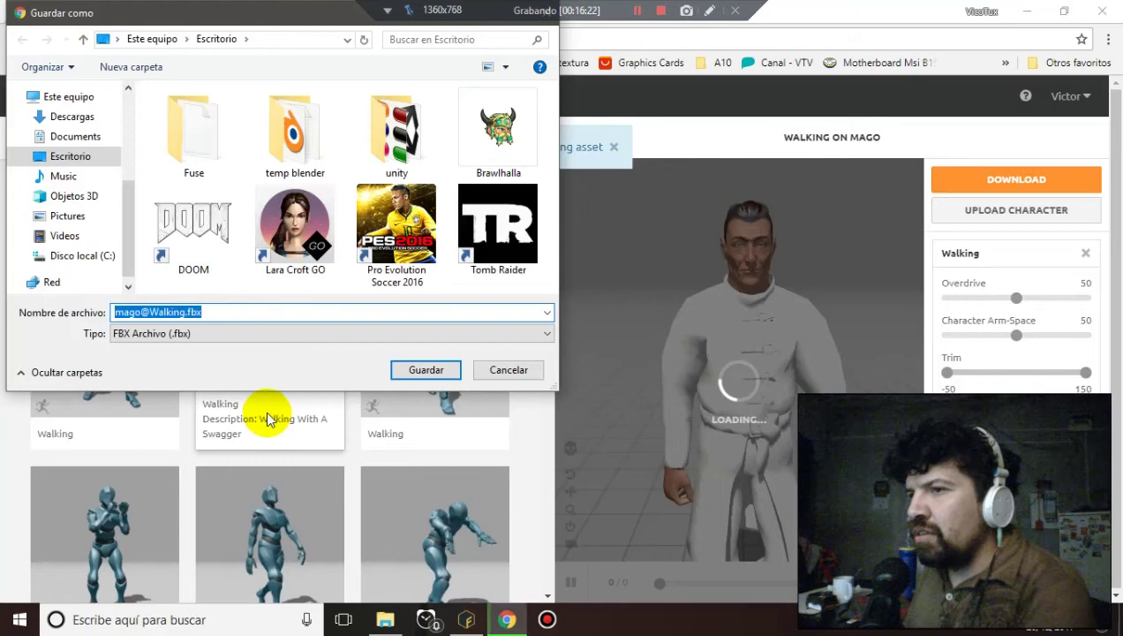
{"action": "left_click", "coordinate": [408, 375]}
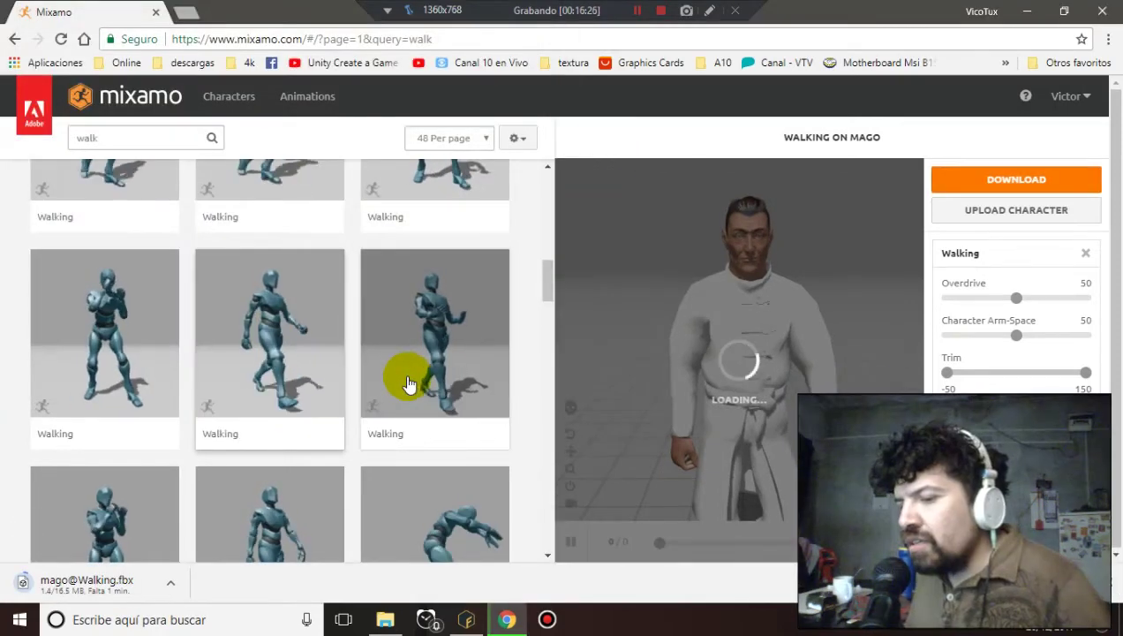
{"action": "key", "text": "ctrl+j"}
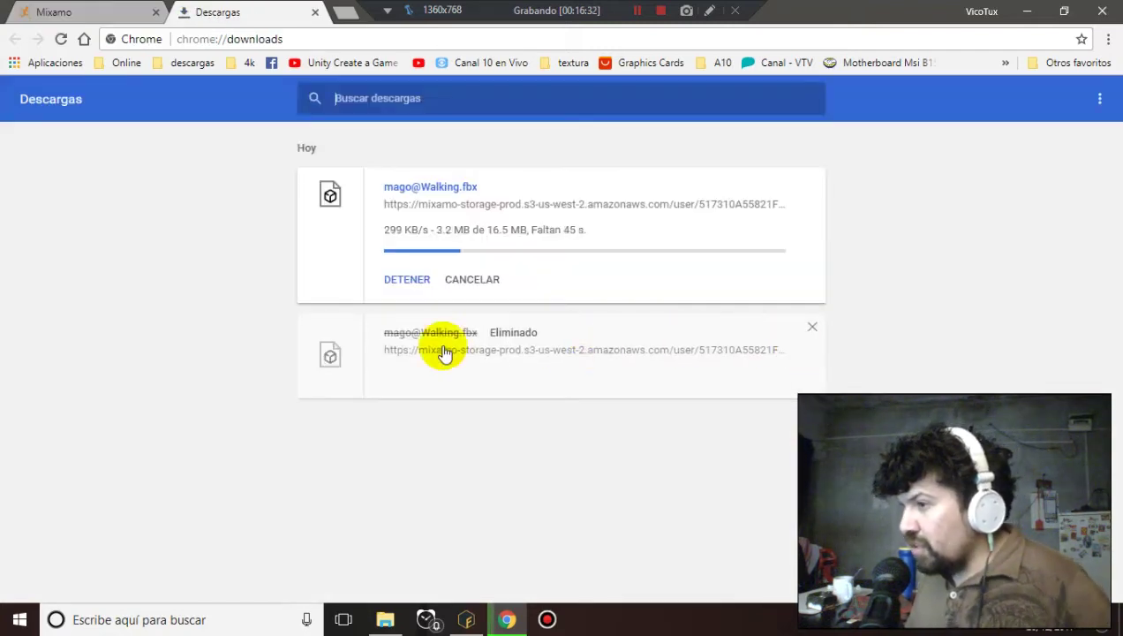
{"action": "left_click", "coordinate": [809, 332]}
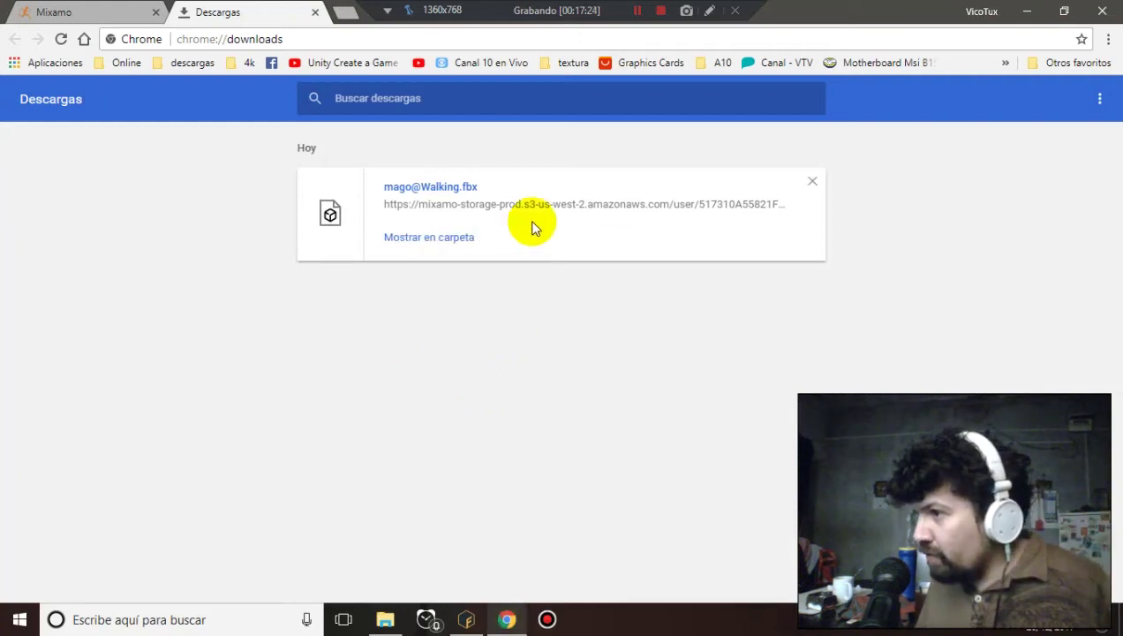
{"action": "left_click", "coordinate": [314, 14]}
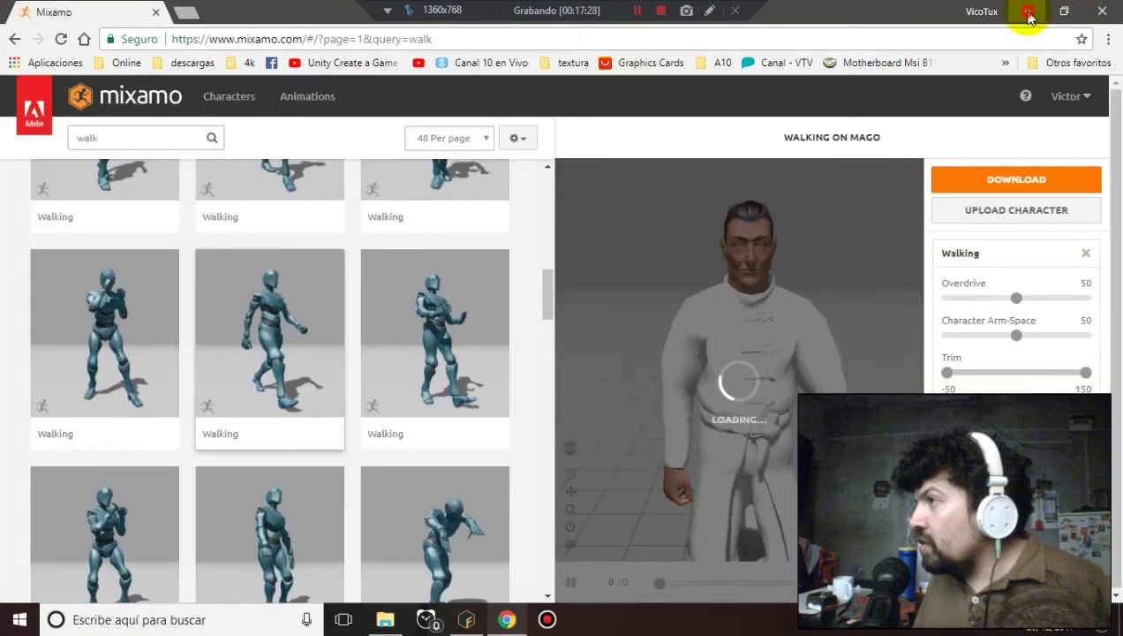
{"action": "left_click", "coordinate": [1028, 13]}
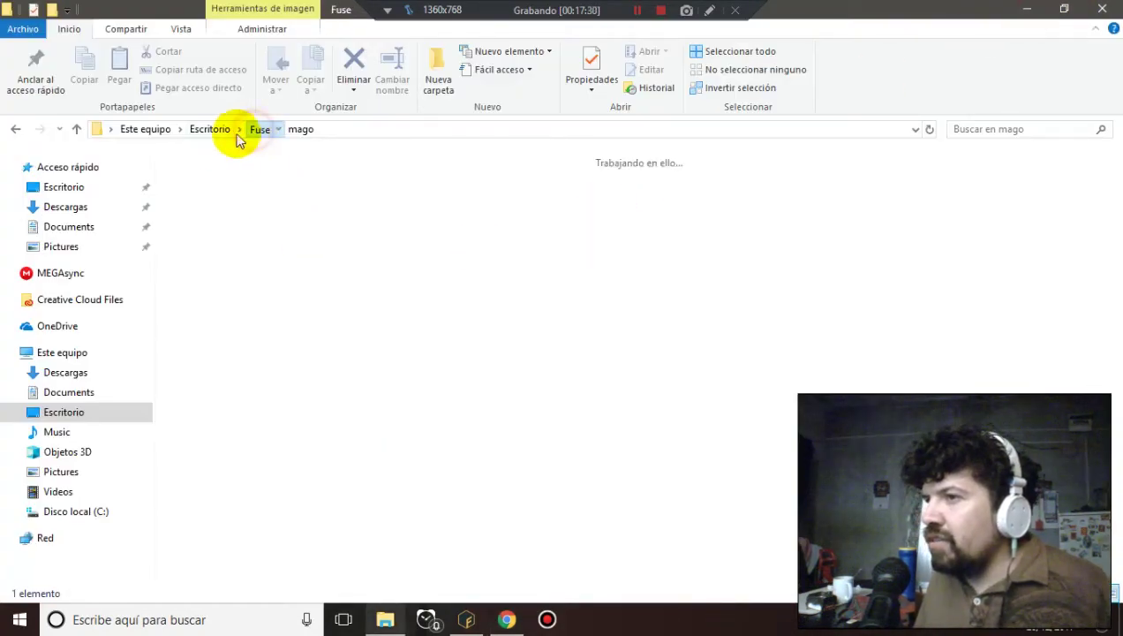
{"action": "left_click", "coordinate": [218, 129]}
{"action": "left_click", "coordinate": [243, 231]}
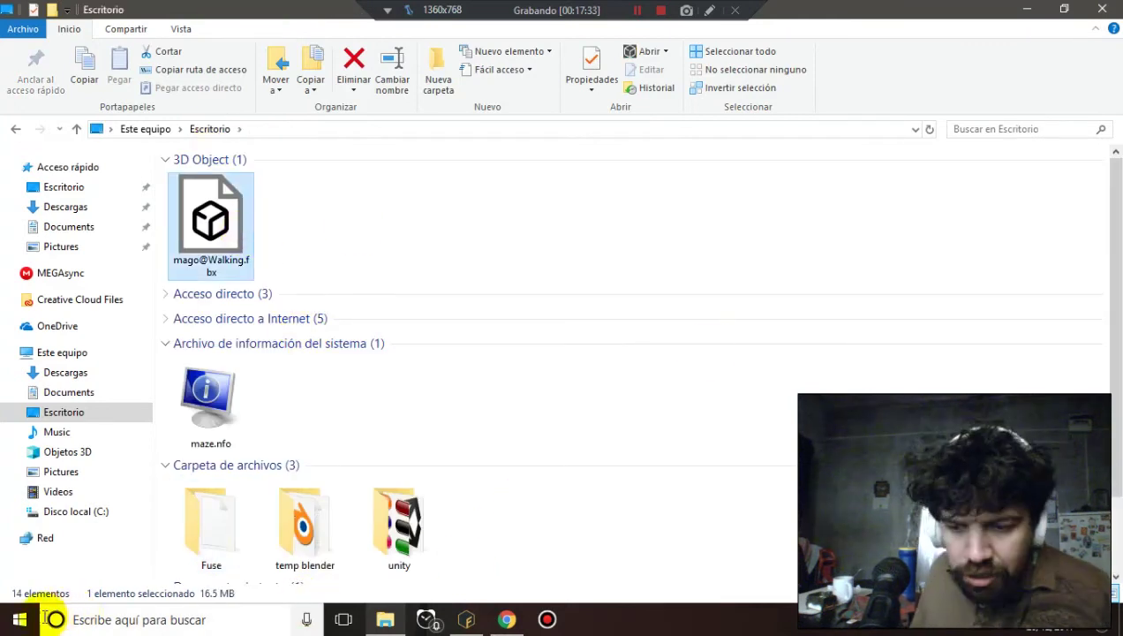
{"action": "left_click", "coordinate": [75, 625]}
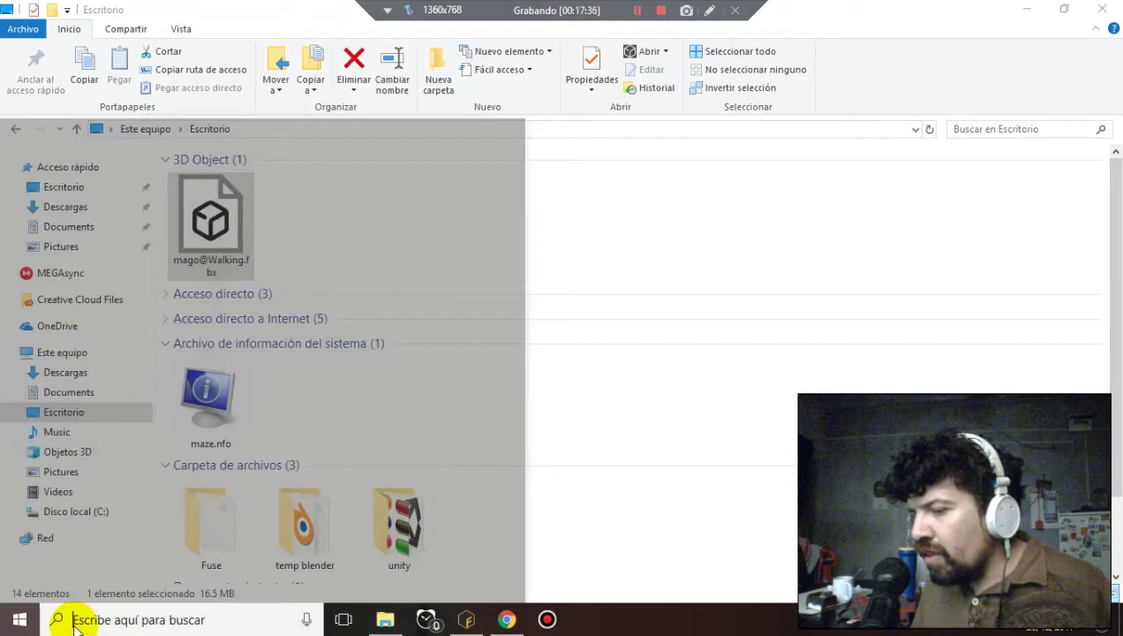
{"action": "left_click", "coordinate": [508, 622]}
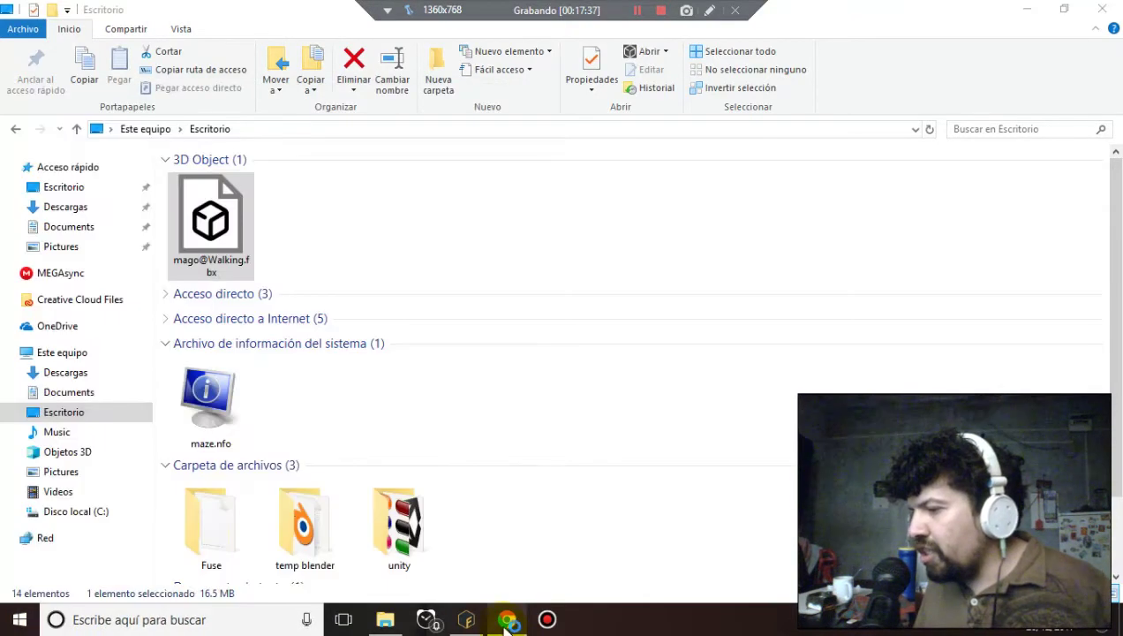
{"action": "left_click", "coordinate": [224, 218]}
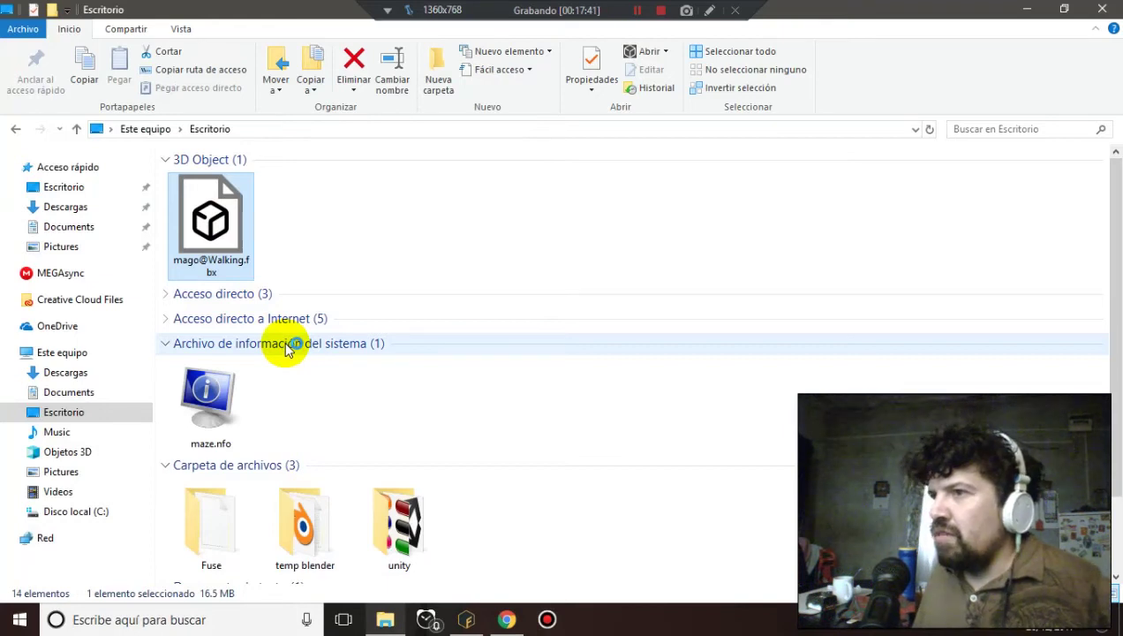
{"action": "key", "text": "Return"}
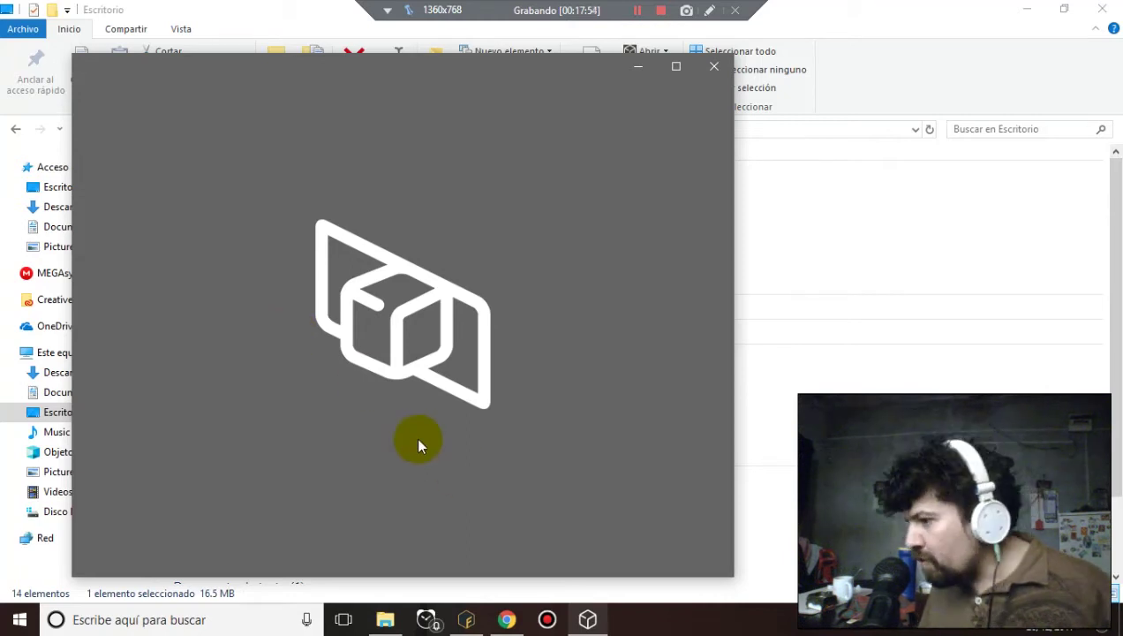
Close the Mixamo browser tab and bring the Mixamo Fuse window forward
{"action": "left_click", "coordinate": [509, 619]}
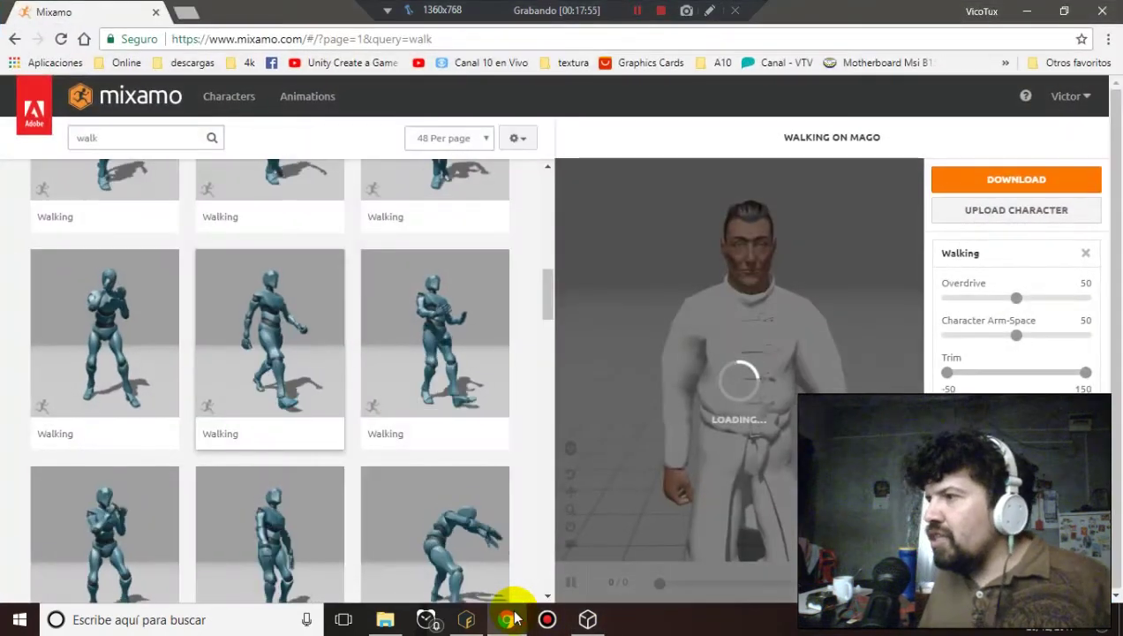
{"action": "left_click", "coordinate": [157, 12]}
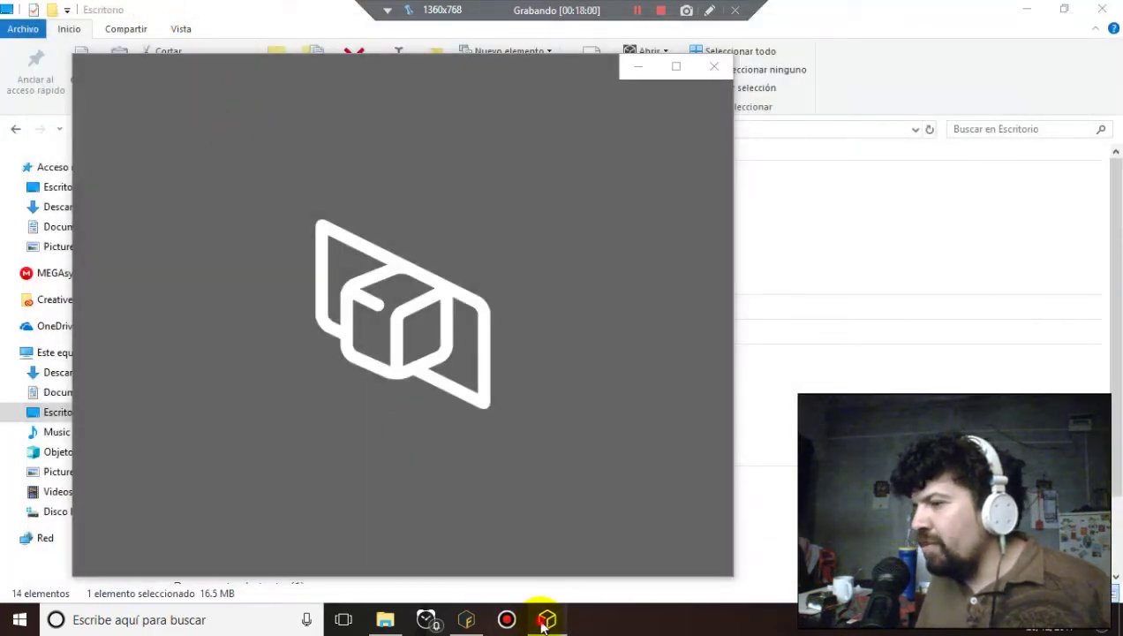
{"action": "left_click", "coordinate": [475, 621]}
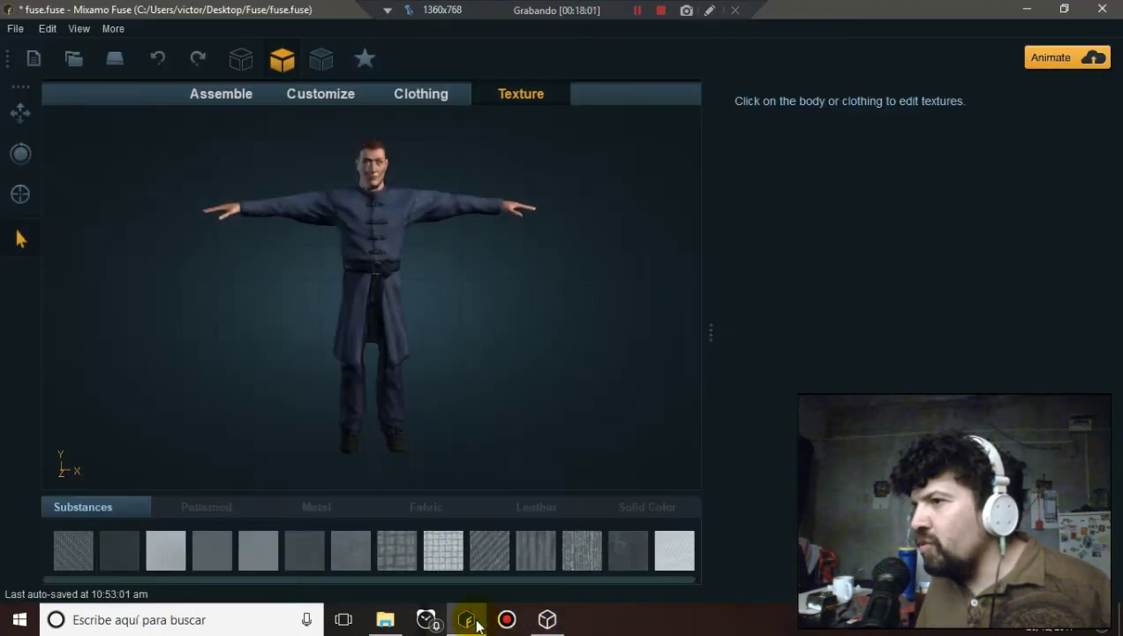
{"action": "left_click", "coordinate": [473, 620]}
{"action": "left_click", "coordinate": [473, 620]}
{"action": "left_click", "coordinate": [181, 60]}
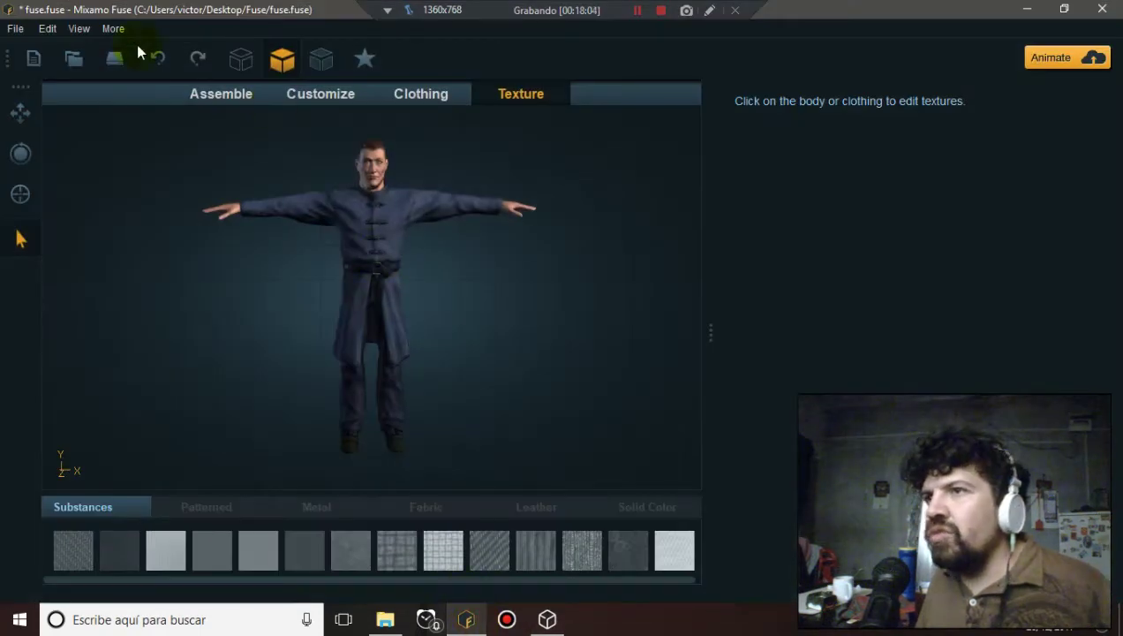
Save the fuse.fuse character and quit Mixamo Fuse
{"action": "left_click", "coordinate": [18, 28]}
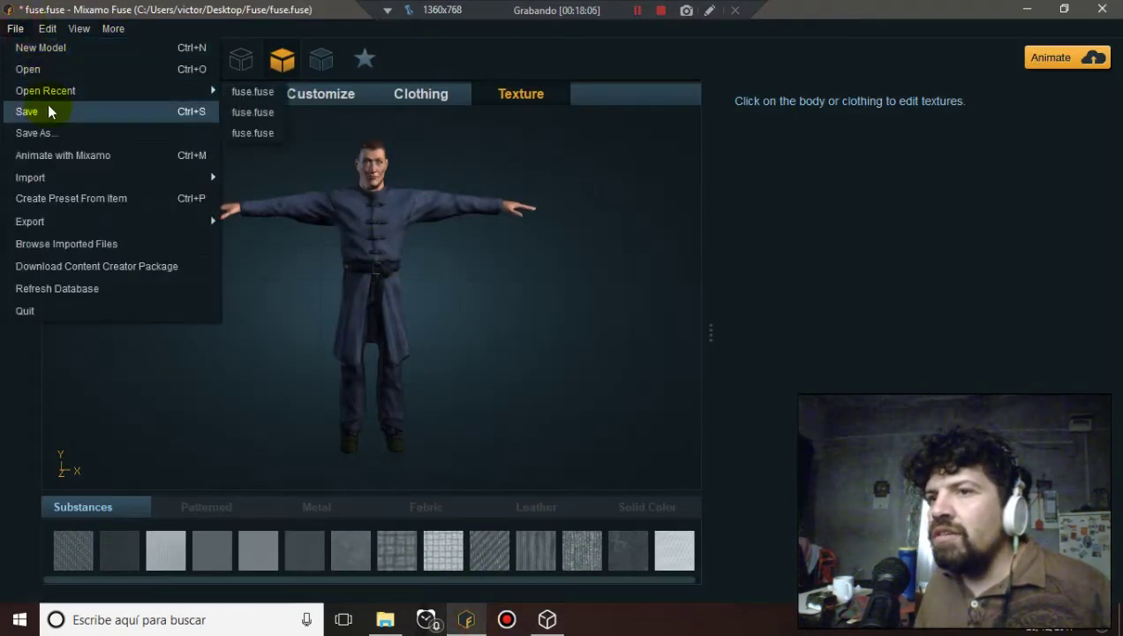
{"action": "left_click", "coordinate": [47, 111]}
{"action": "left_click", "coordinate": [18, 28]}
{"action": "left_click", "coordinate": [90, 309]}
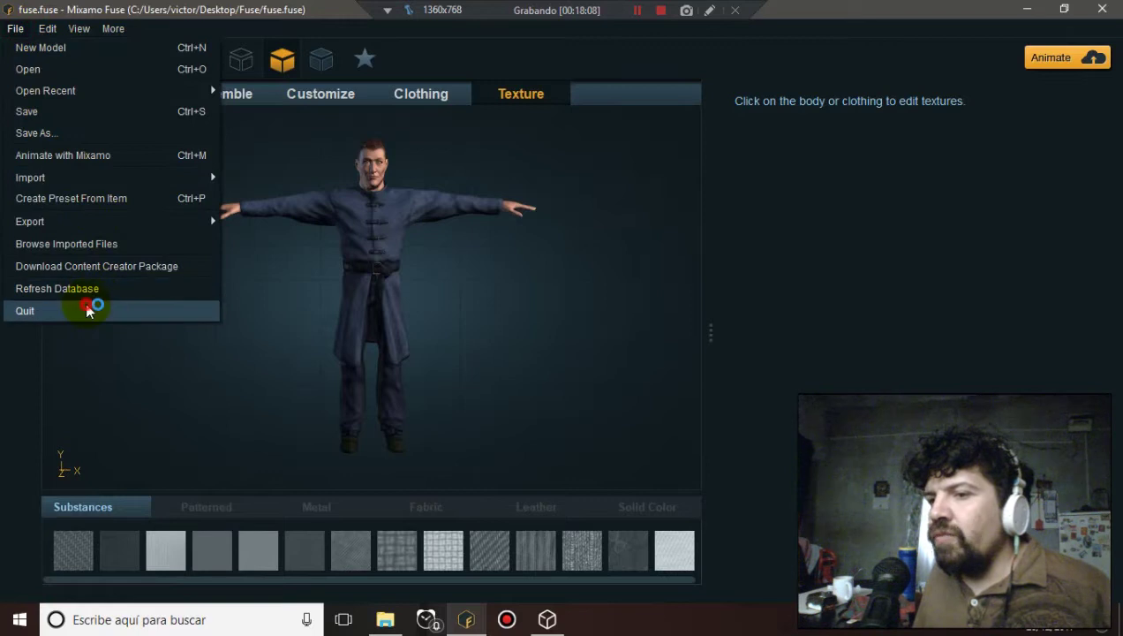
{"action": "left_click", "coordinate": [509, 621]}
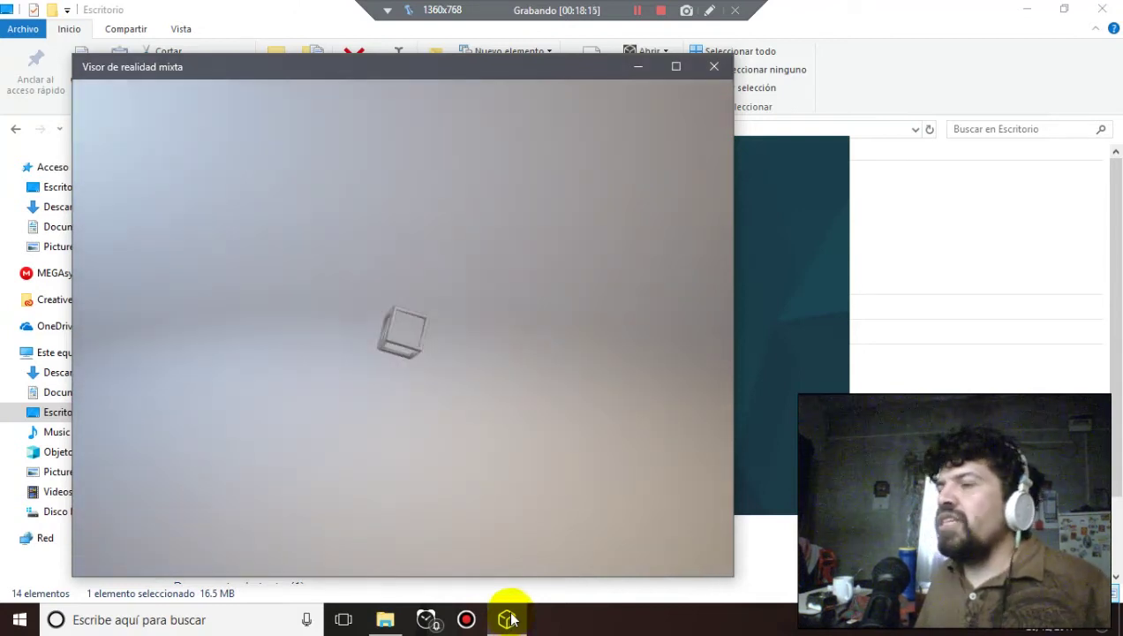
{"action": "left_click", "coordinate": [674, 66]}
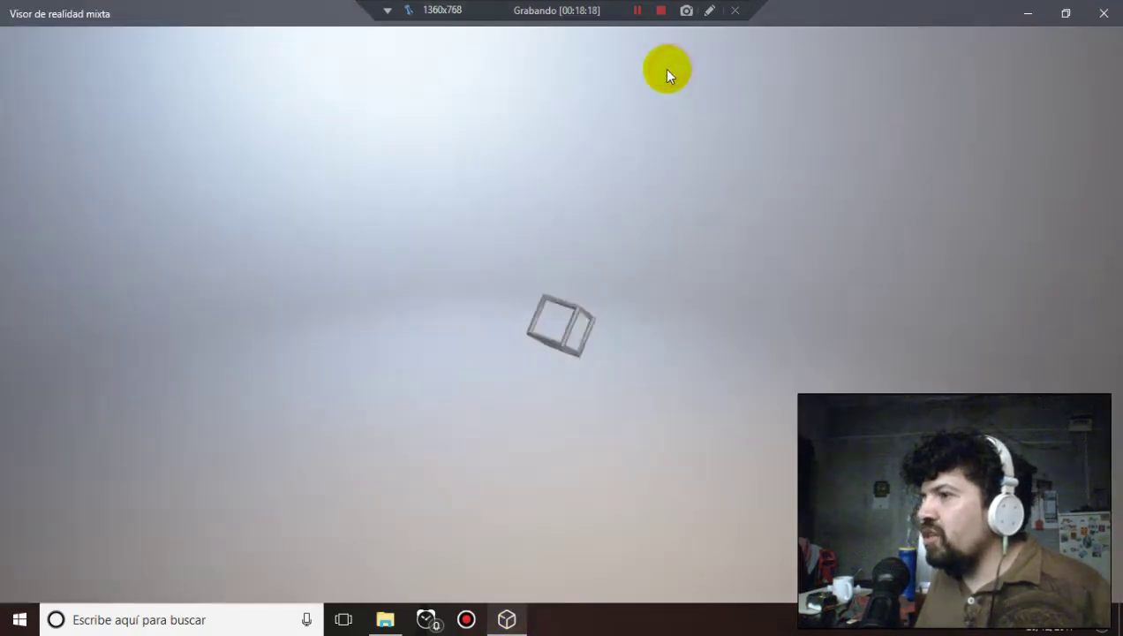
{"action": "left_click", "coordinate": [507, 619]}
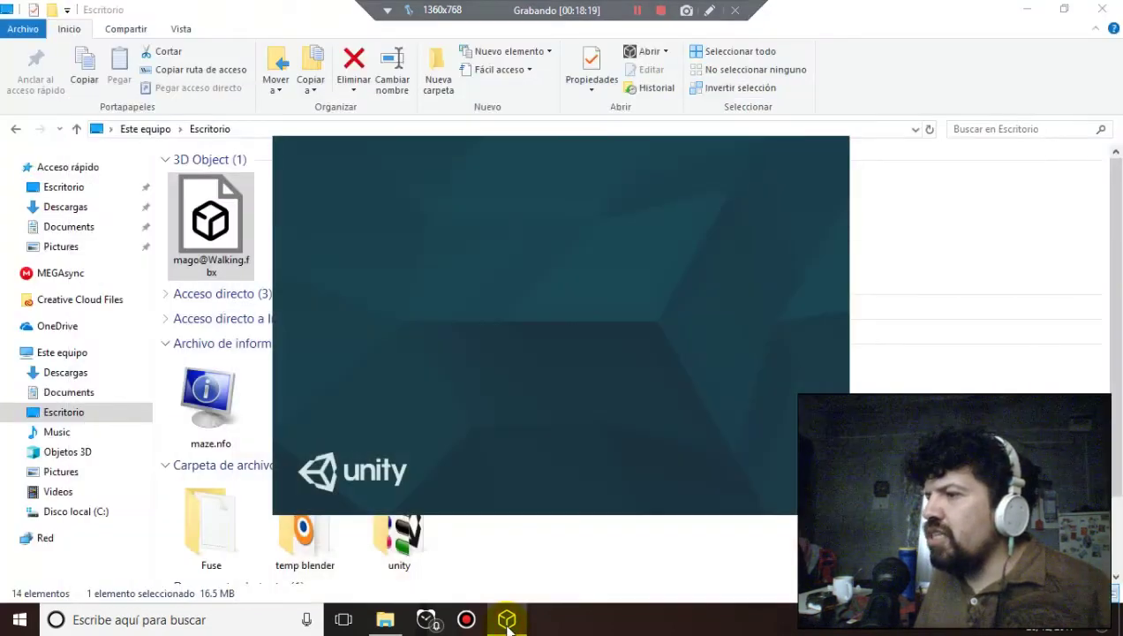
{"action": "left_click", "coordinate": [508, 625]}
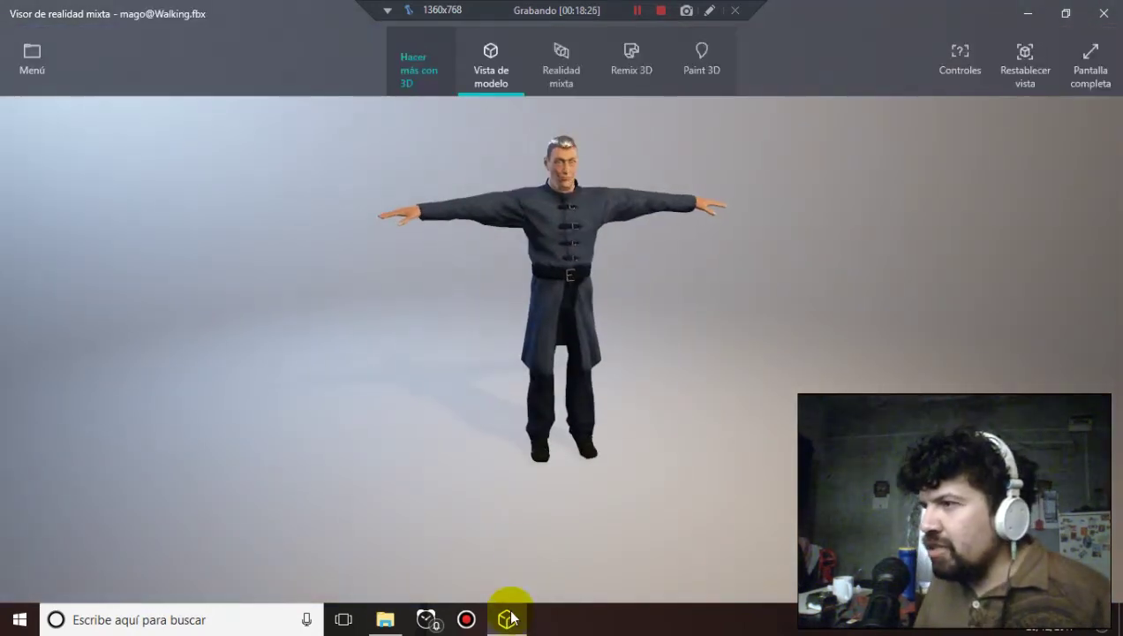
{"action": "mouse_move", "coordinate": [620, 313]}
{"action": "left_mouse_down"}
{"action": "mouse_move", "coordinate": [622, 326]}
{"action": "mouse_move", "coordinate": [740, 344]}
{"action": "mouse_move", "coordinate": [281, 251]}
{"action": "mouse_move", "coordinate": [626, 309]}
{"action": "mouse_move", "coordinate": [622, 252]}
{"action": "mouse_move", "coordinate": [660, 343]}
{"action": "mouse_move", "coordinate": [601, 364]}
{"action": "mouse_move", "coordinate": [479, 281]}
{"action": "mouse_move", "coordinate": [303, 252]}
{"action": "mouse_move", "coordinate": [557, 355]}
{"action": "mouse_move", "coordinate": [676, 376]}
{"action": "mouse_move", "coordinate": [895, 341]}
{"action": "mouse_move", "coordinate": [992, 339]}
{"action": "mouse_move", "coordinate": [944, 331]}
{"action": "left_mouse_up"}
{"action": "mouse_move", "coordinate": [622, 283]}
{"action": "left_mouse_down"}
{"action": "mouse_move", "coordinate": [835, 299]}
{"action": "mouse_move", "coordinate": [667, 283]}
{"action": "mouse_move", "coordinate": [652, 258]}
{"action": "mouse_move", "coordinate": [702, 239]}
{"action": "mouse_move", "coordinate": [777, 301]}
{"action": "mouse_move", "coordinate": [552, 271]}
{"action": "mouse_move", "coordinate": [725, 296]}
{"action": "mouse_move", "coordinate": [660, 213]}
{"action": "mouse_move", "coordinate": [682, 165]}
{"action": "mouse_move", "coordinate": [671, 222]}
{"action": "left_mouse_up"}
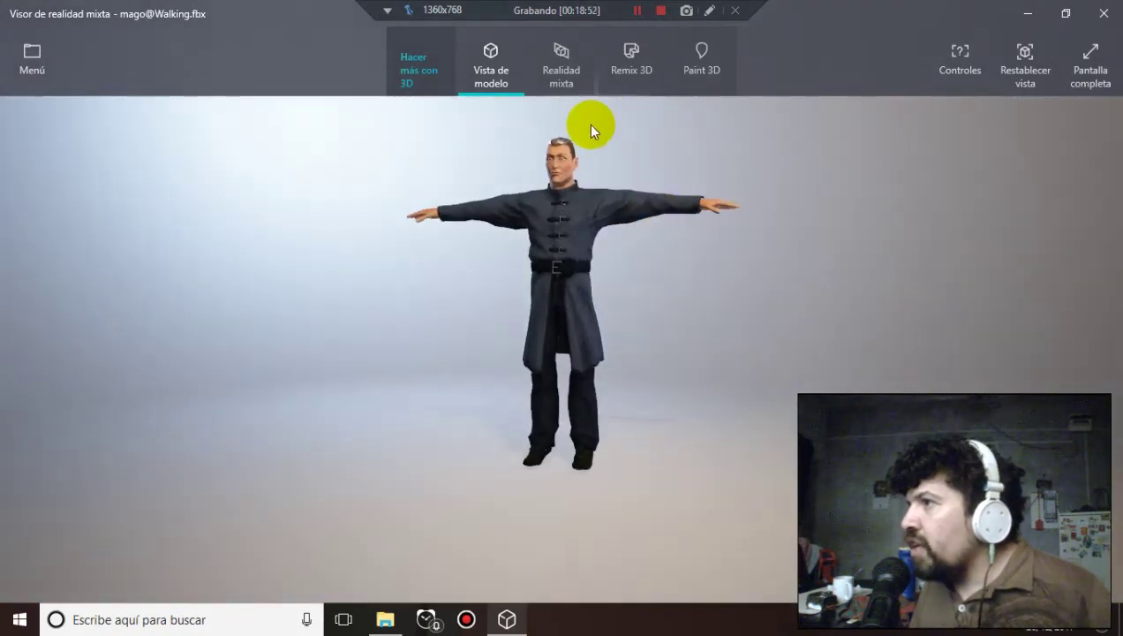
{"action": "left_click", "coordinate": [1098, 15]}
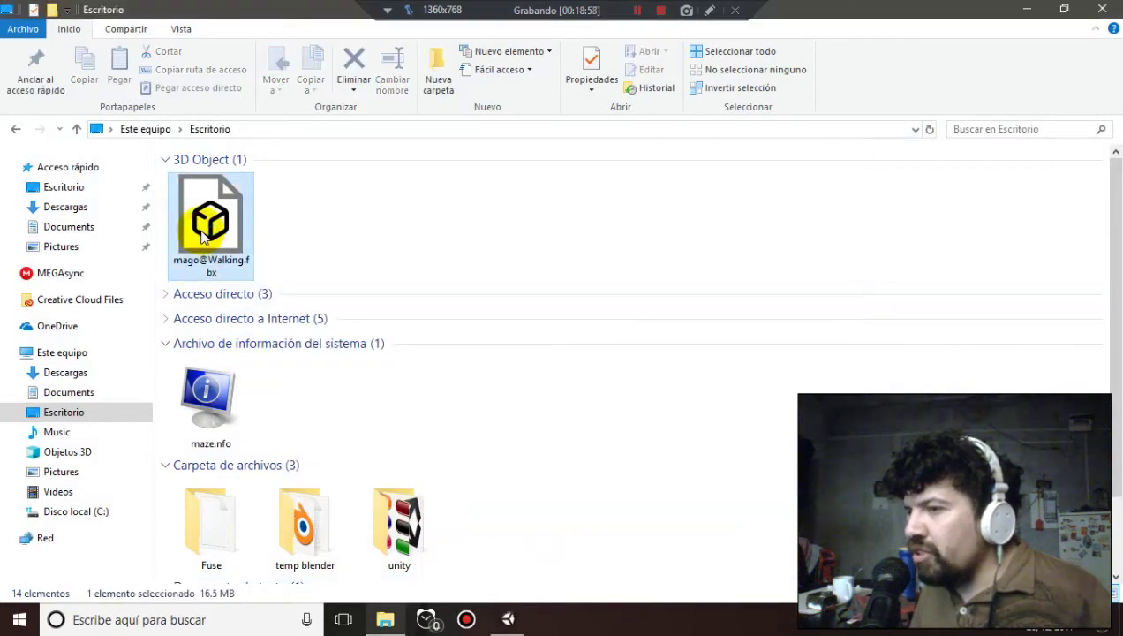
Go to the Fuse > mago folder in File Explorer
{"action": "left_click", "coordinate": [505, 615]}
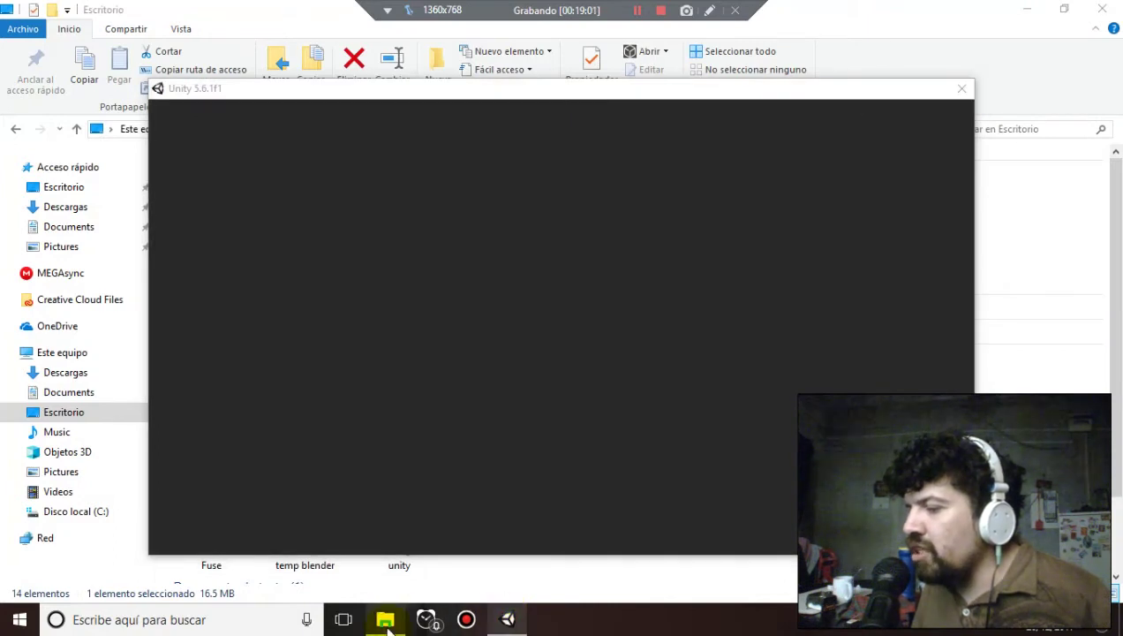
{"action": "left_click", "coordinate": [385, 619]}
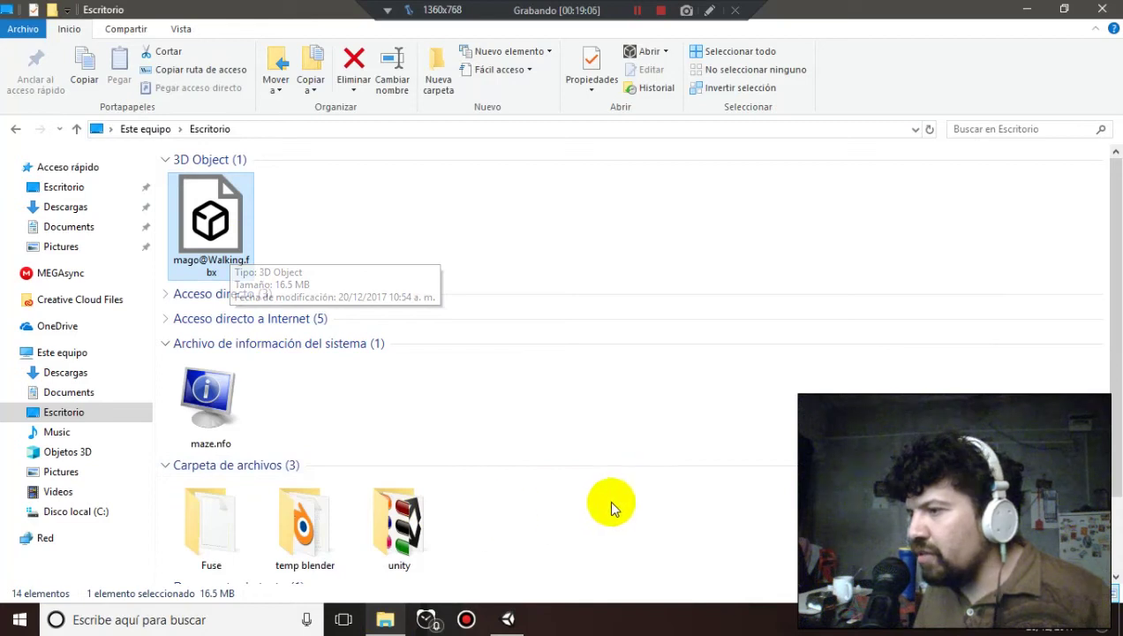
{"action": "double_click", "coordinate": [246, 523]}
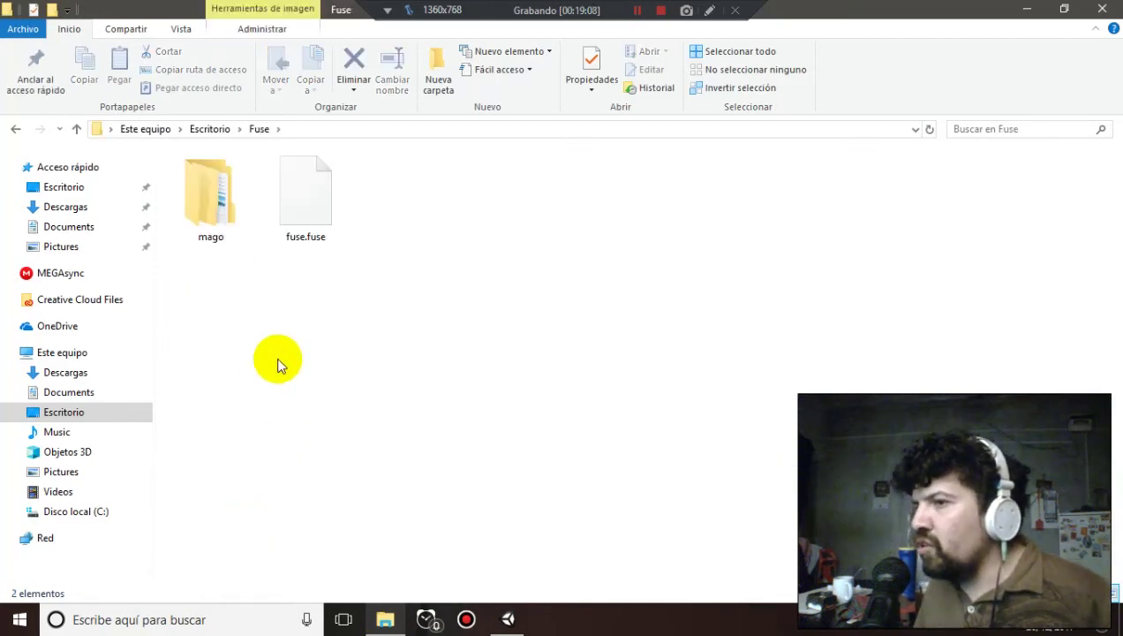
{"action": "double_click", "coordinate": [212, 219]}
{"action": "left_click", "coordinate": [226, 219]}
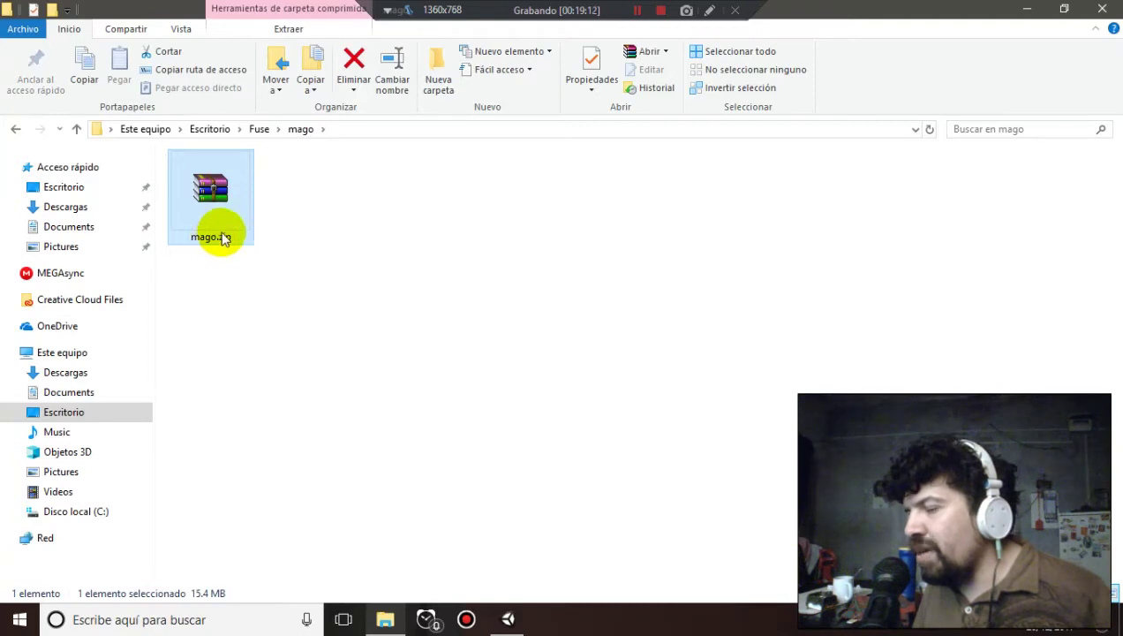
Open mago.zip to confirm it holds mago.obj, mago.mtl and PNG textures, then return to Unity's launcher
{"action": "left_click", "coordinate": [259, 129]}
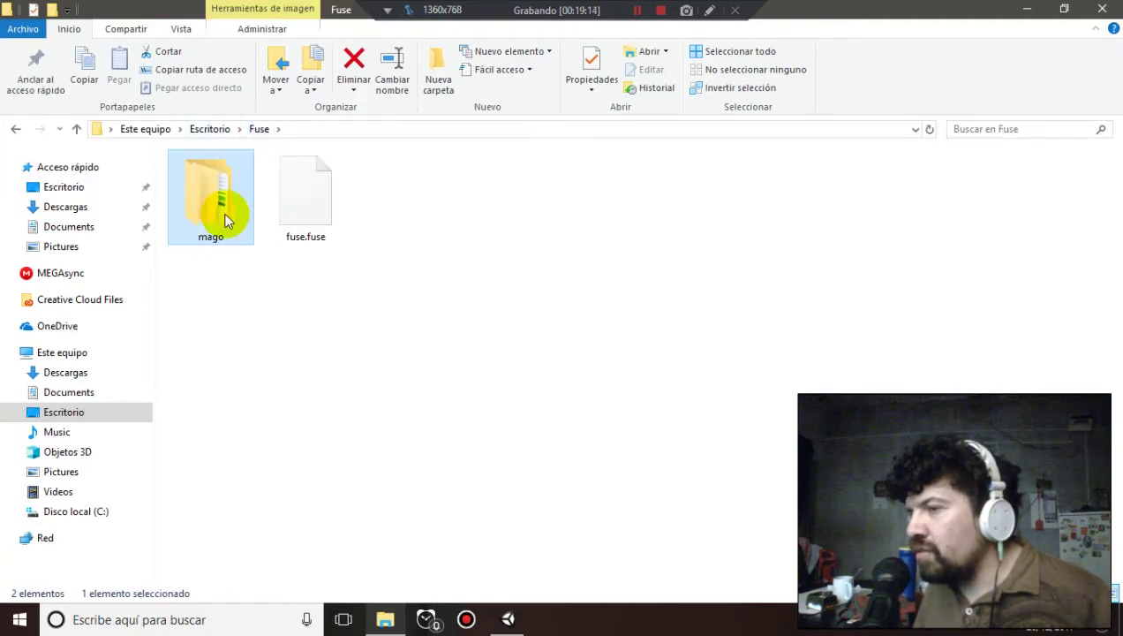
{"action": "double_click", "coordinate": [222, 213]}
{"action": "double_click", "coordinate": [225, 200]}
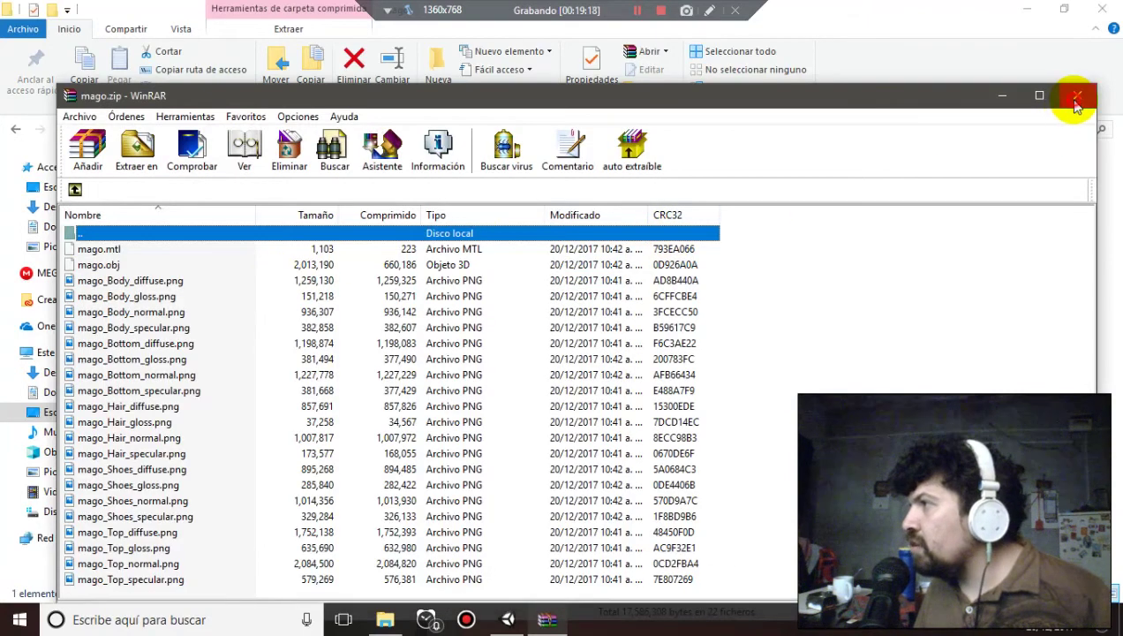
{"action": "left_click", "coordinate": [1077, 95]}
{"action": "left_click", "coordinate": [500, 621]}
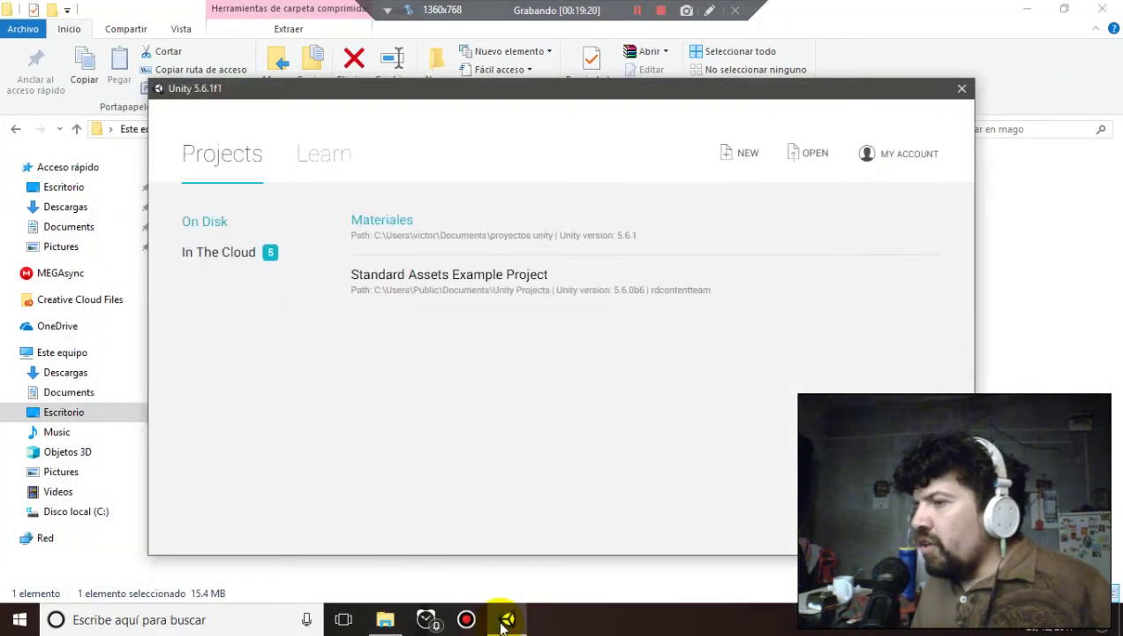
Launch the Materiales project from Unity's launcher and close the mago folder window
{"action": "left_click", "coordinate": [409, 226]}
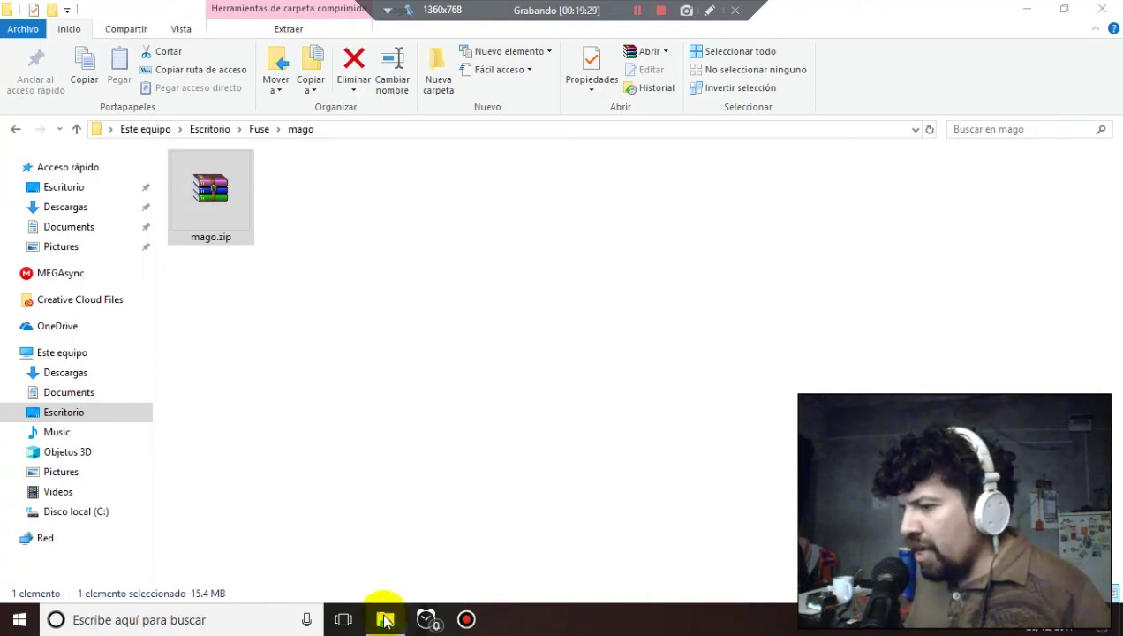
{"action": "mouse_move", "coordinate": [392, 624]}
{"action": "left_click", "coordinate": [574, 508]}
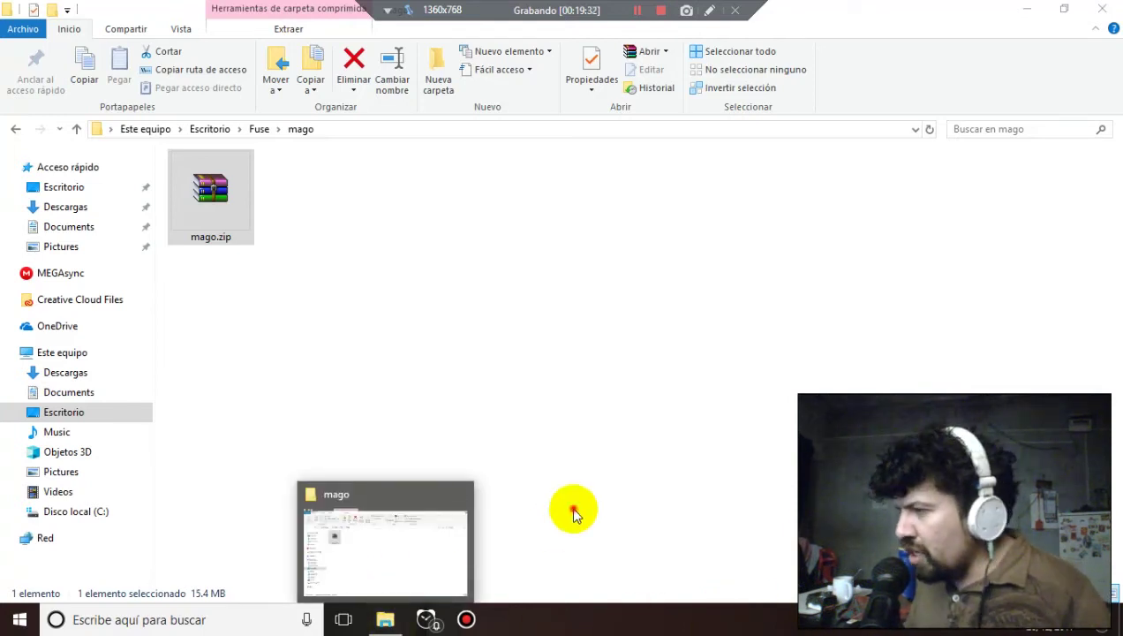
{"action": "left_click", "coordinate": [1101, 9]}
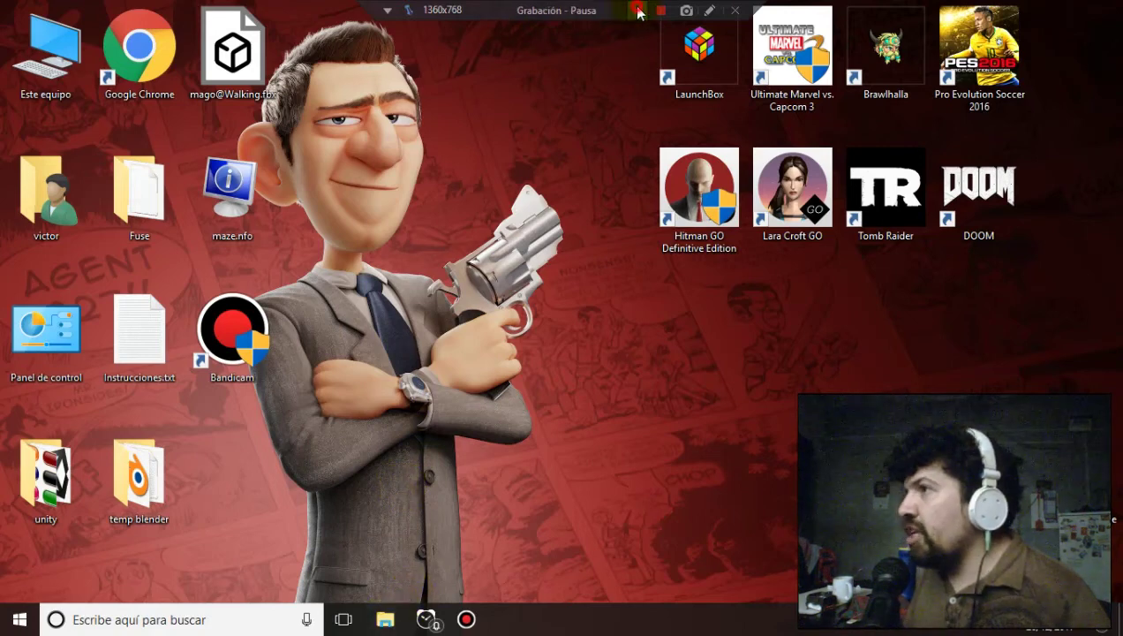
{"action": "left_click", "coordinate": [638, 10]}
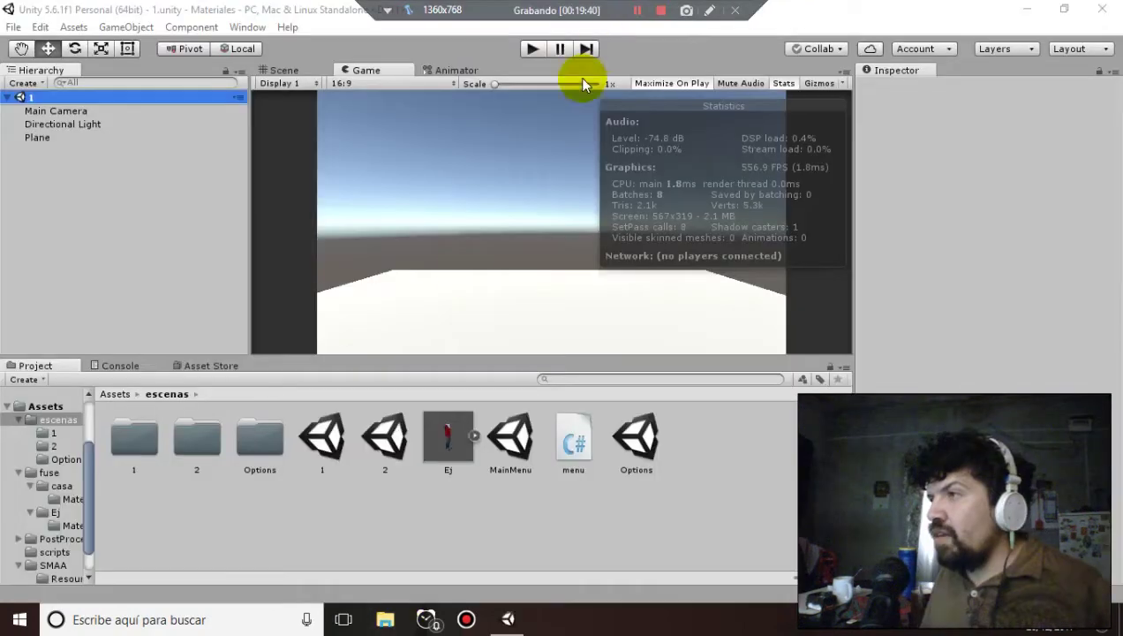
{"action": "left_click", "coordinate": [389, 514]}
{"action": "left_click", "coordinate": [474, 435]}
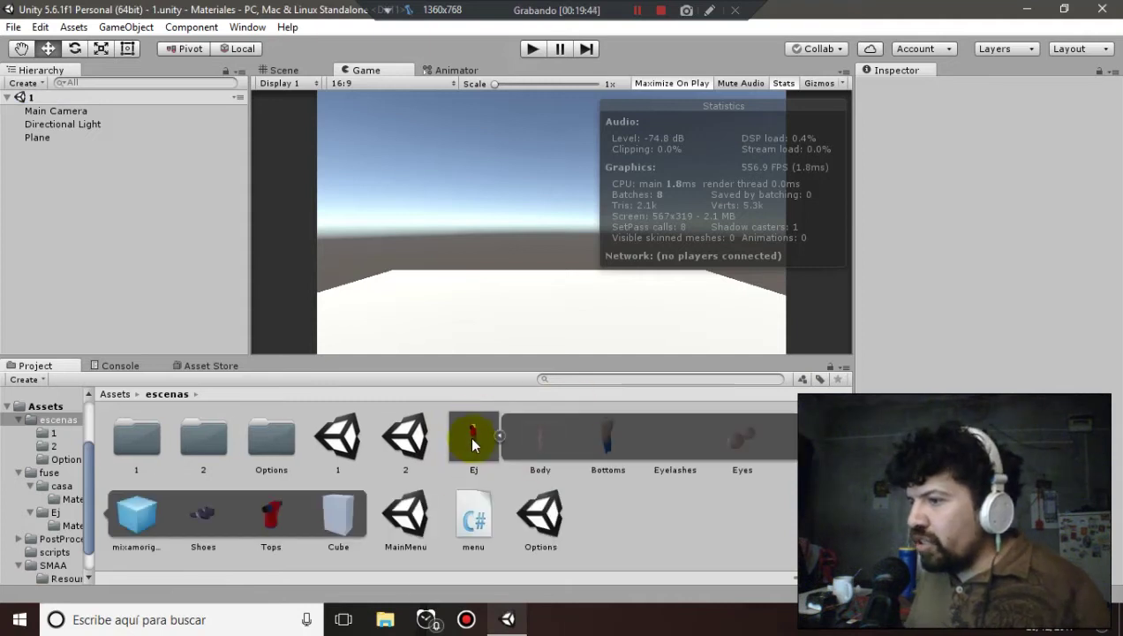
{"action": "left_click", "coordinate": [493, 436]}
{"action": "left_click", "coordinate": [500, 436]}
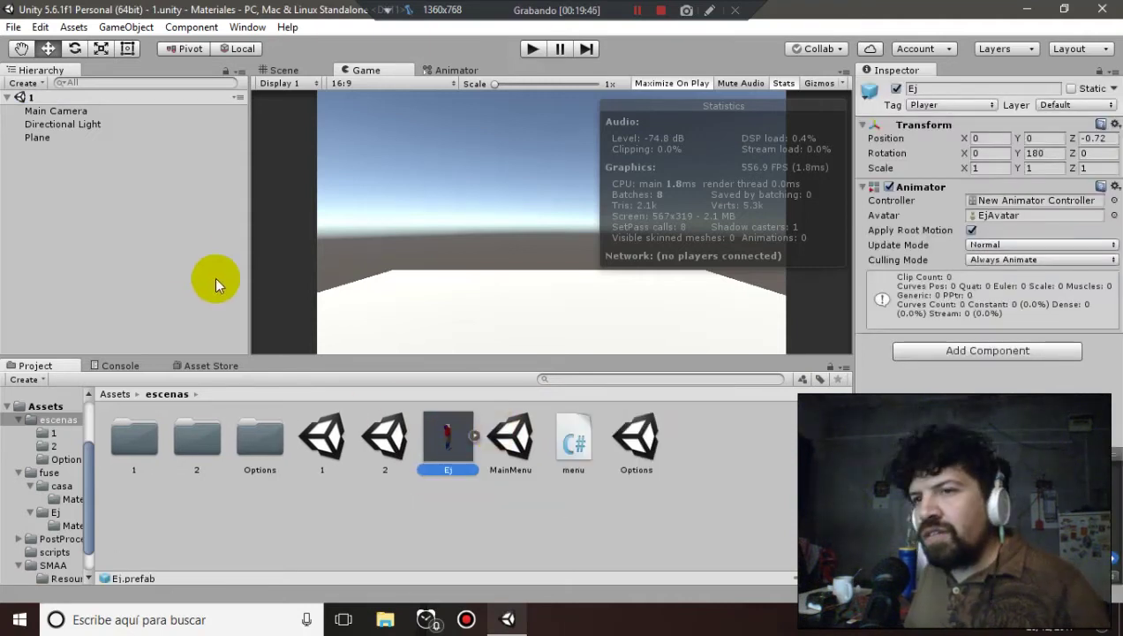
{"action": "left_click", "coordinate": [190, 260]}
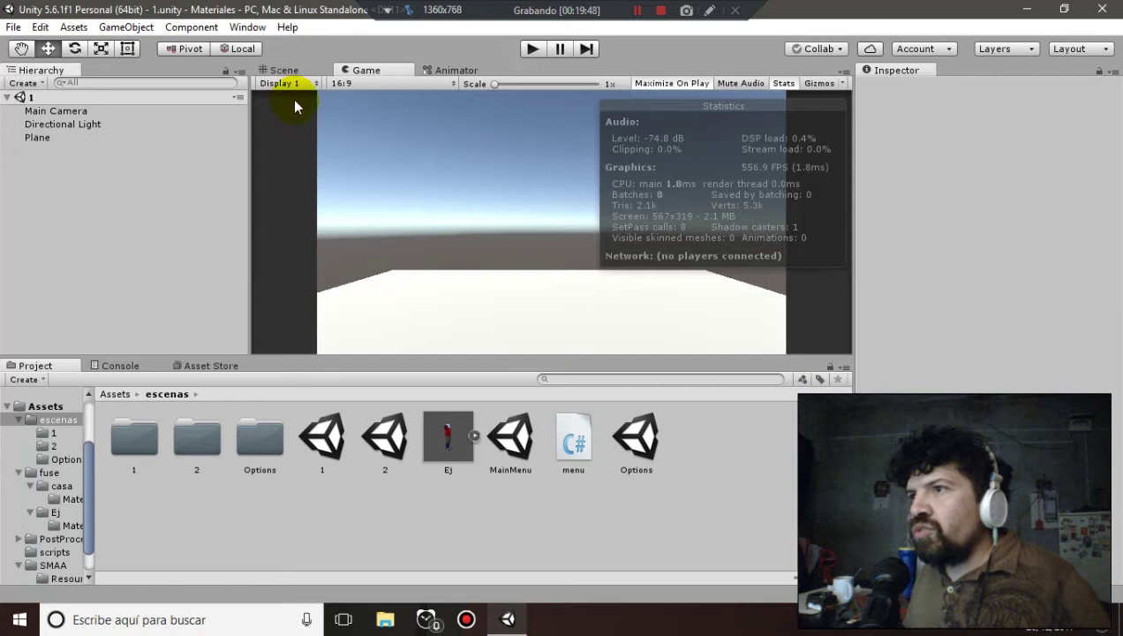
{"action": "left_click", "coordinate": [284, 71]}
{"action": "left_click", "coordinate": [88, 123]}
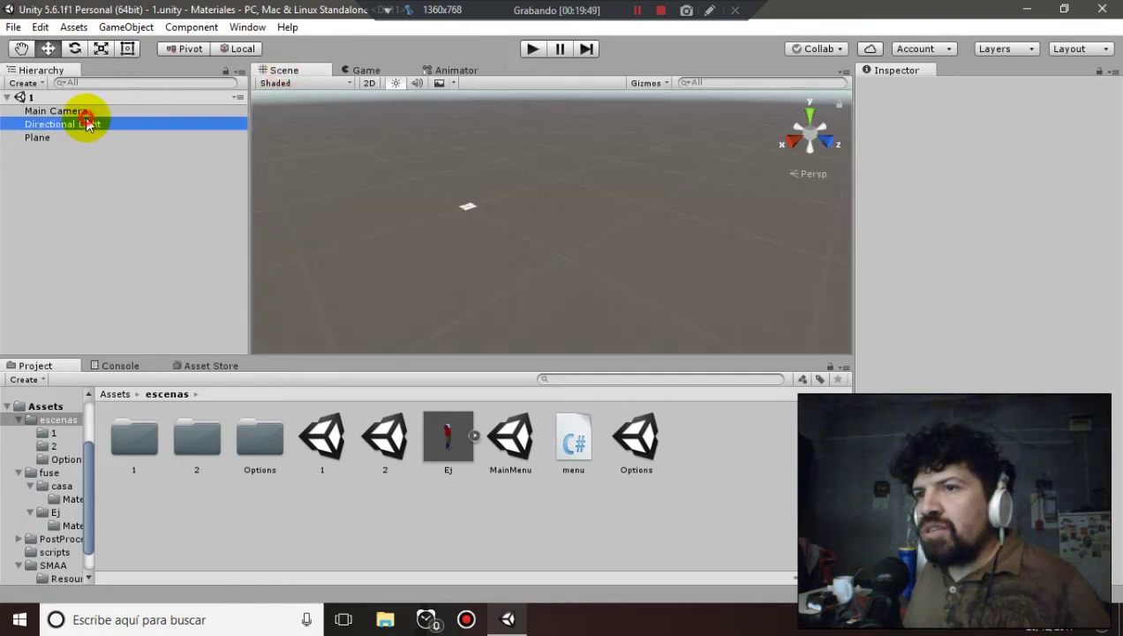
{"action": "left_click", "coordinate": [87, 112]}
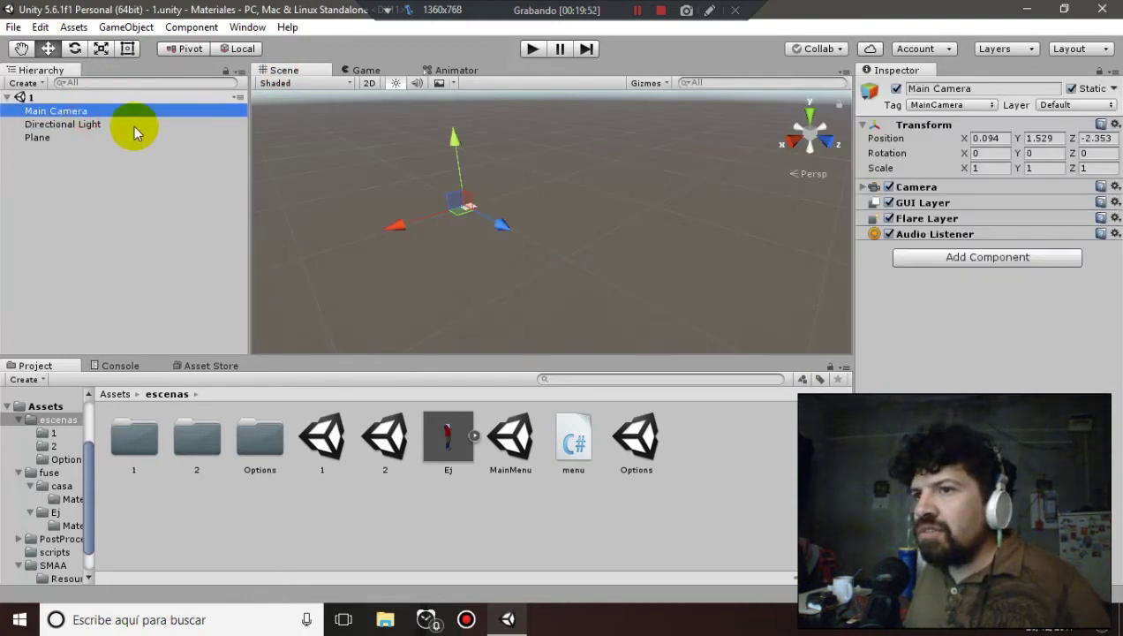
{"action": "left_click", "coordinate": [133, 125]}
{"action": "left_click", "coordinate": [165, 142]}
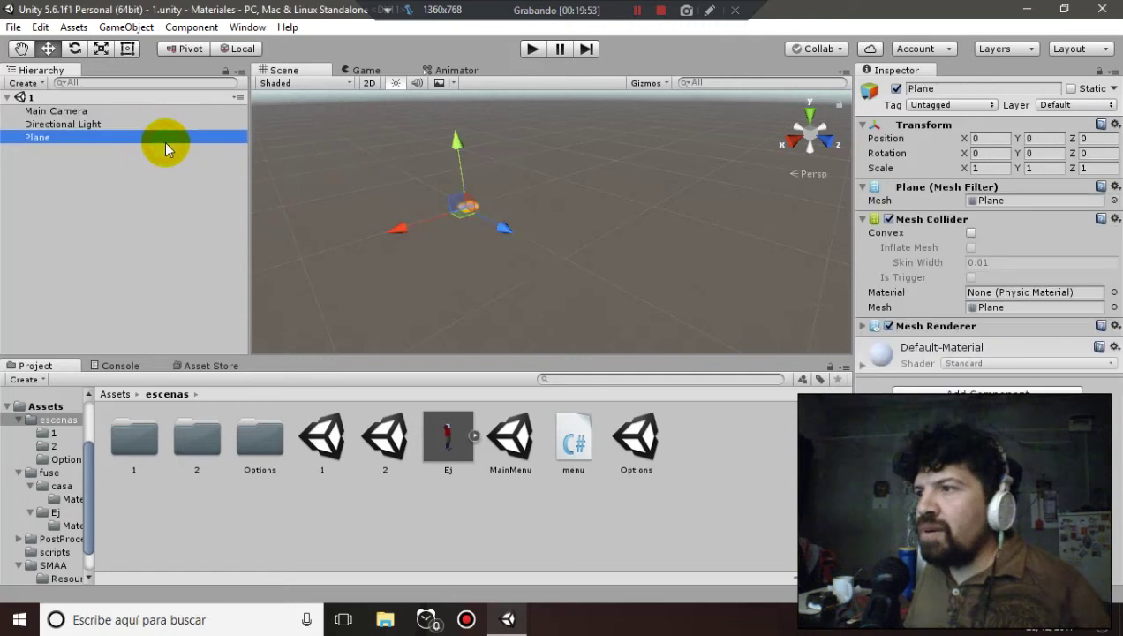
{"action": "double_click", "coordinate": [131, 139]}
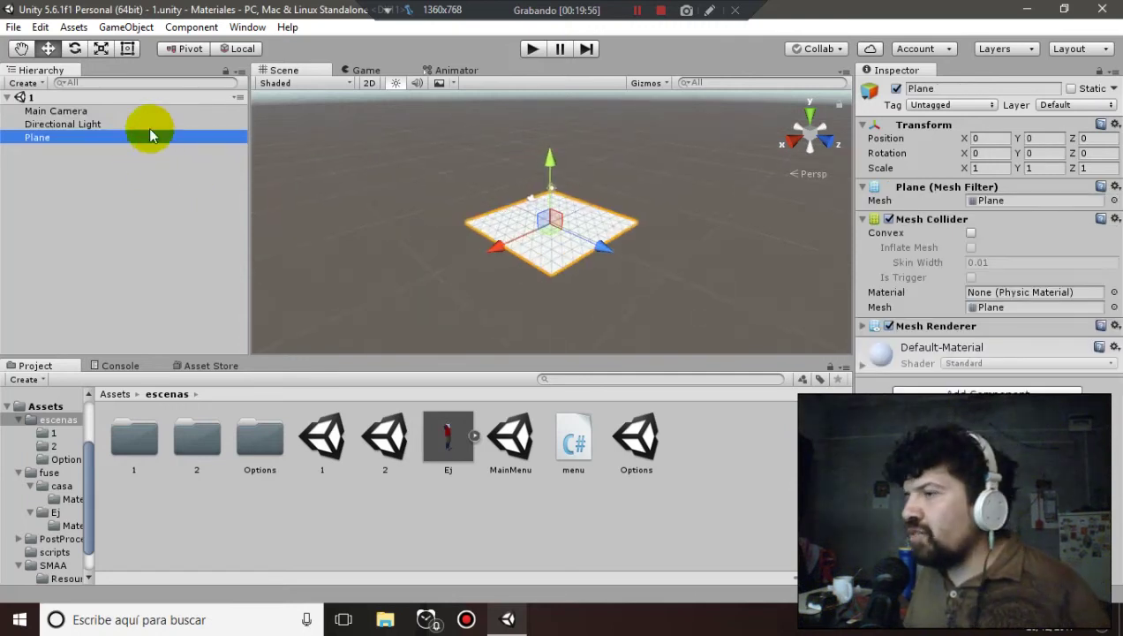
{"action": "left_click", "coordinate": [358, 71]}
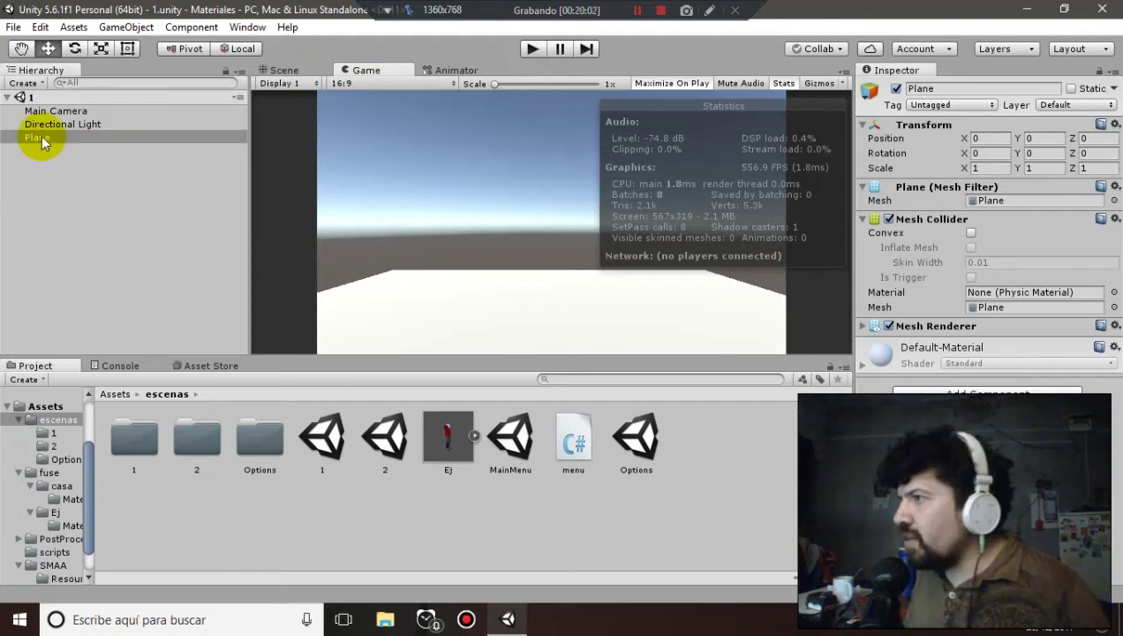
{"action": "left_click", "coordinate": [385, 618]}
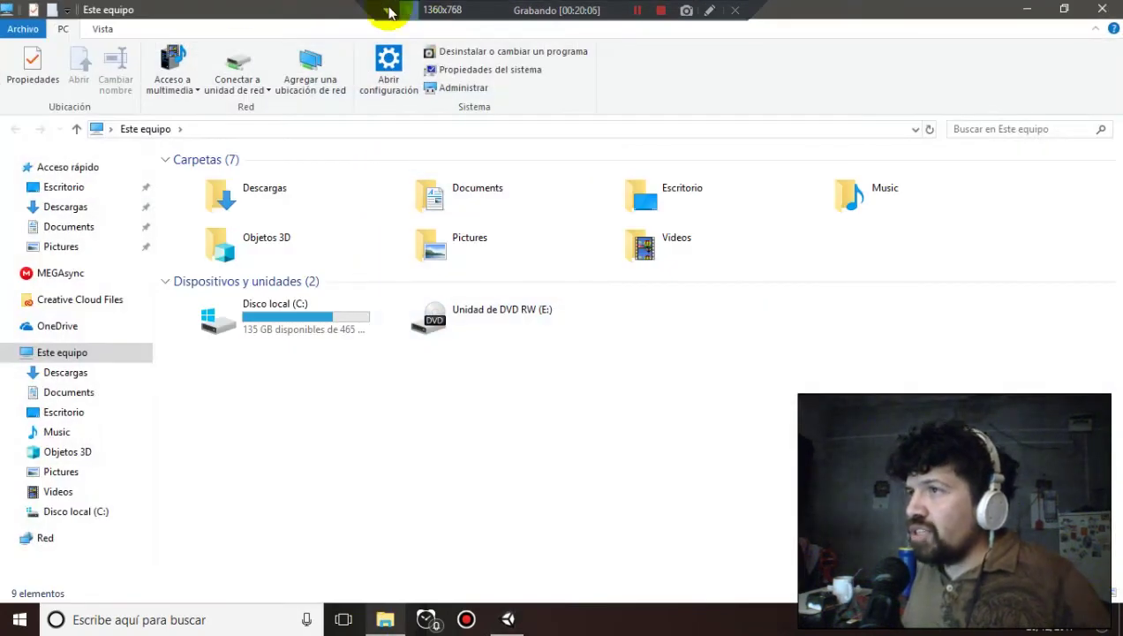
{"action": "left_click_drag", "start_coordinate": [240, 31], "coordinate": [607, 245]}
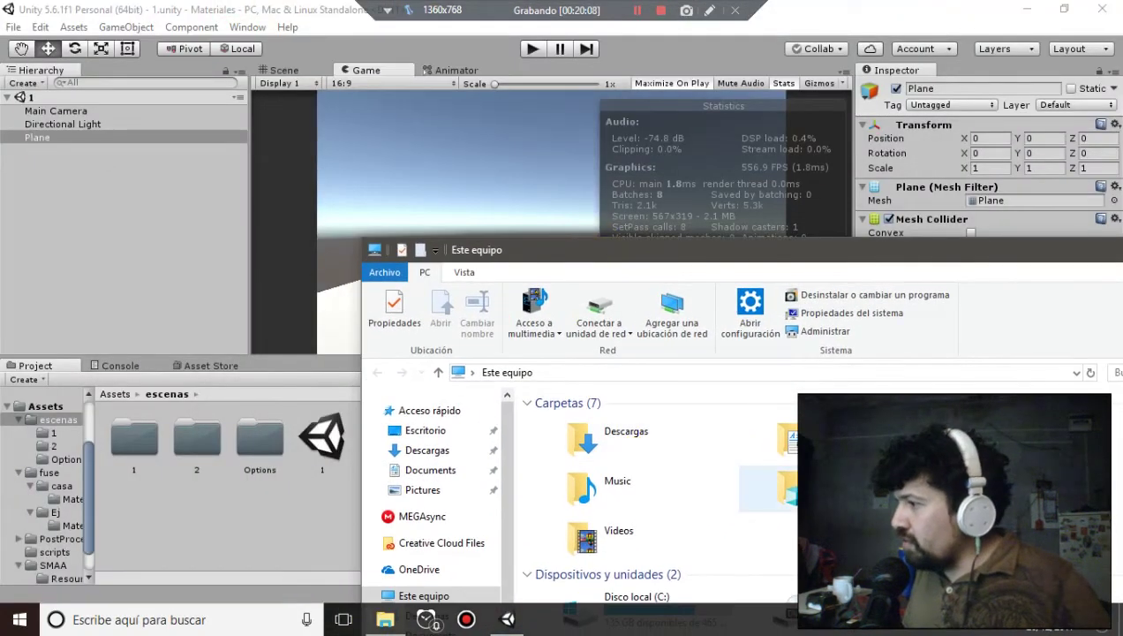
{"action": "double_click", "coordinate": [786, 484]}
{"action": "left_click_drag", "start_coordinate": [572, 461], "coordinate": [240, 500]}
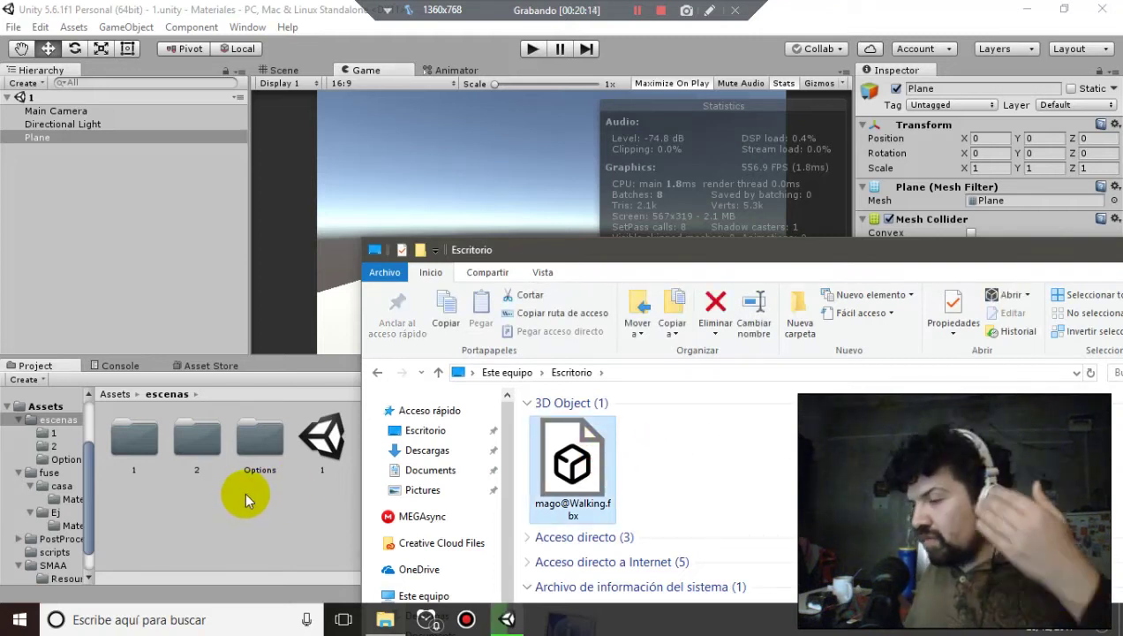
{"action": "left_click", "coordinate": [246, 475]}
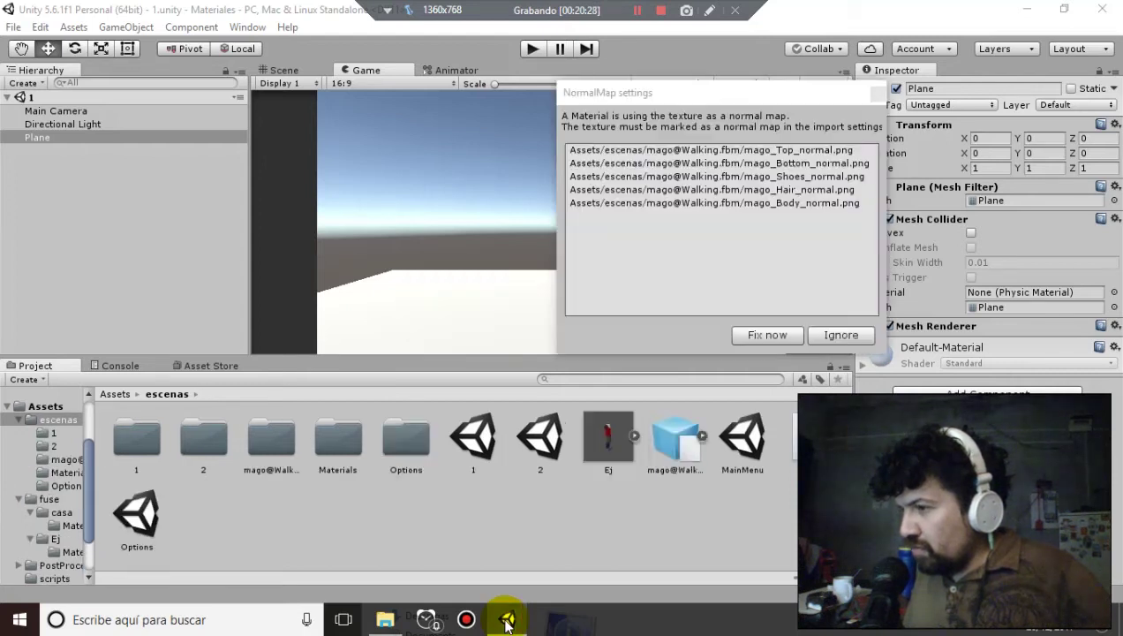
Review the five listed mago textures (Top, Bottom, Shoes, Hair, Body) and apply Fix now to make them normal maps
{"action": "left_click", "coordinate": [705, 96]}
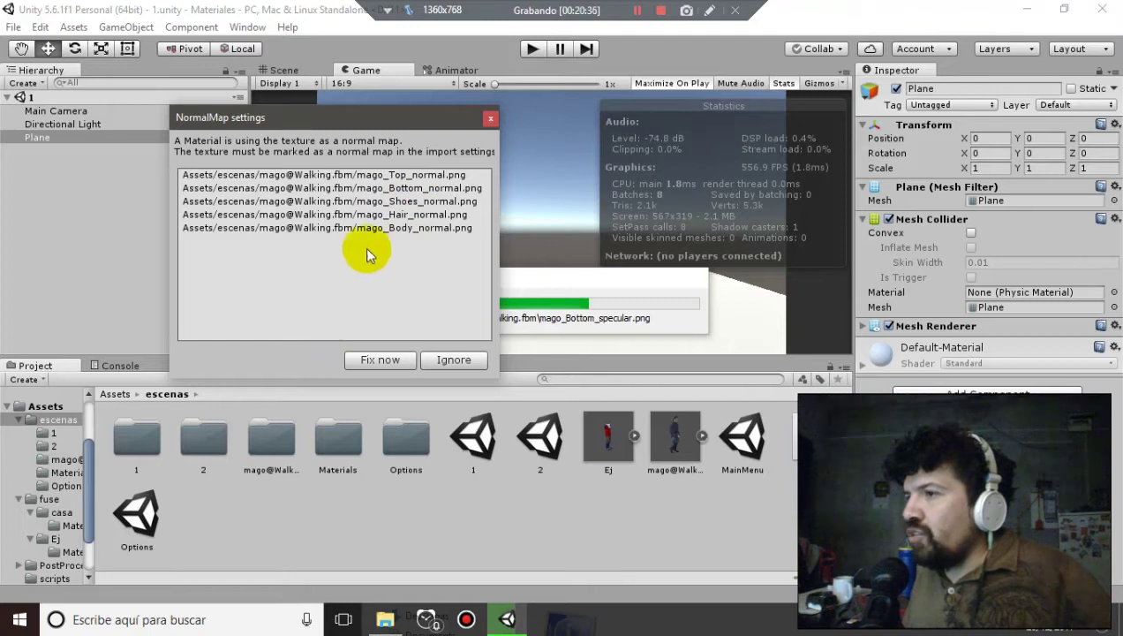
{"action": "left_click", "coordinate": [393, 175]}
{"action": "left_click", "coordinate": [409, 190]}
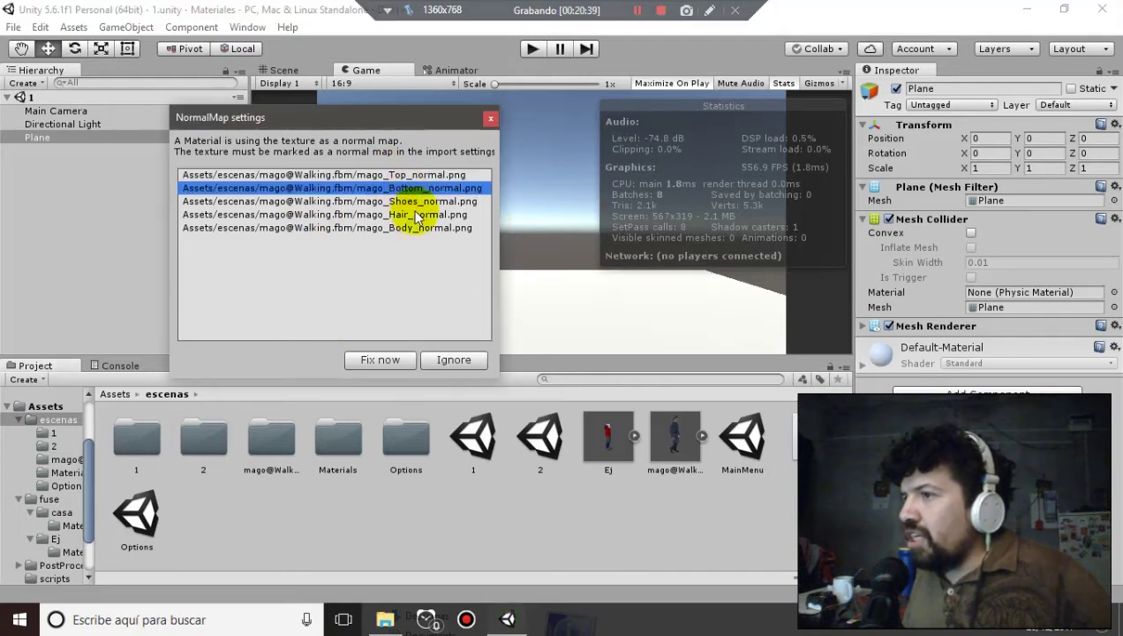
{"action": "left_click", "coordinate": [413, 201]}
{"action": "left_click", "coordinate": [415, 215]}
{"action": "left_click", "coordinate": [417, 228]}
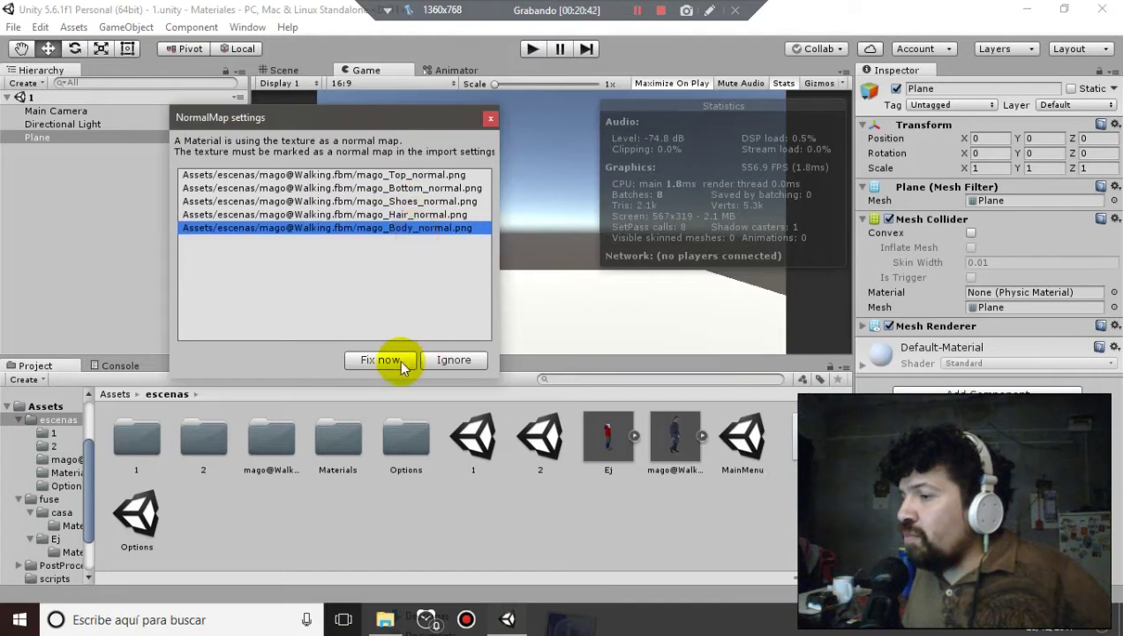
{"action": "left_click", "coordinate": [397, 361]}
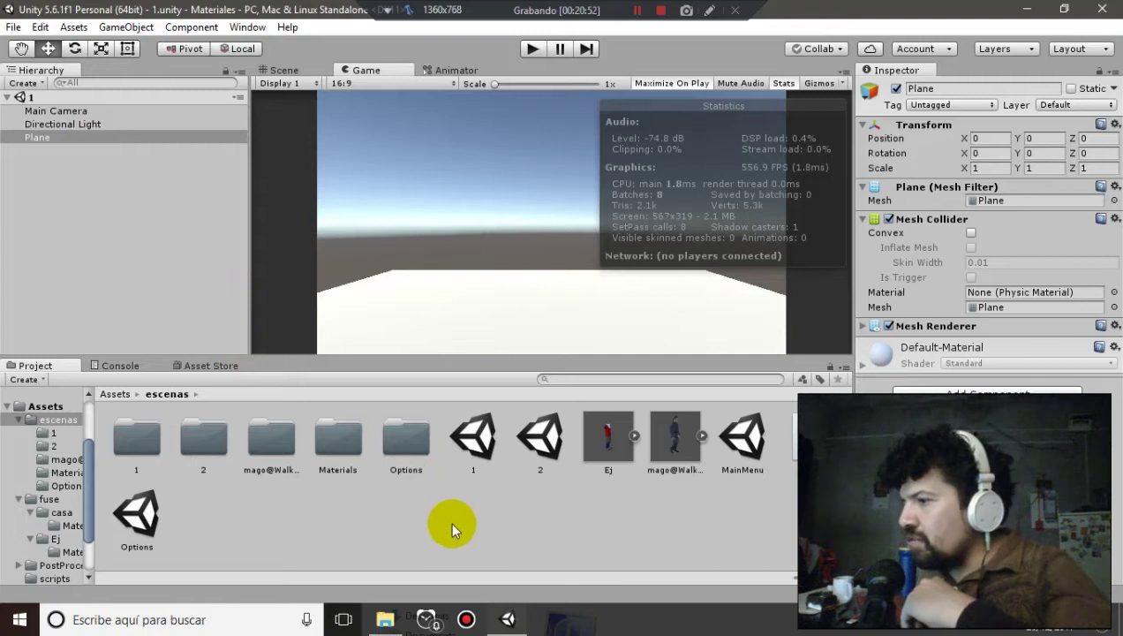
{"action": "left_click", "coordinate": [738, 437]}
Drag the mago@Walking model from the Project panel into the Hierarchy
{"action": "left_click", "coordinate": [680, 437]}
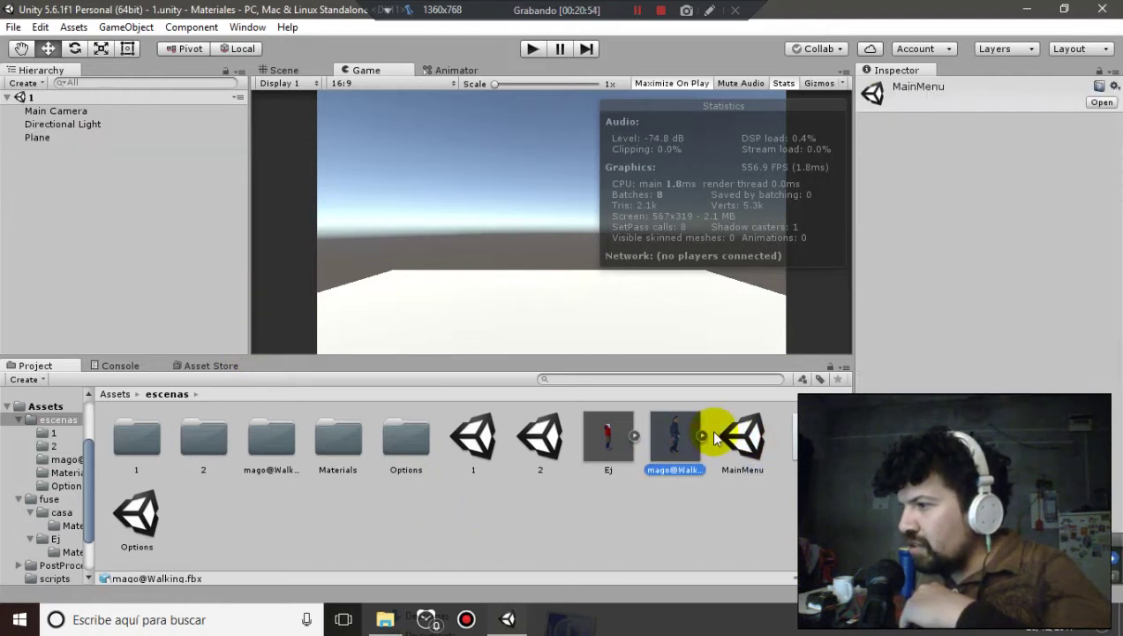
{"action": "mouse_move", "coordinate": [679, 439]}
{"action": "left_mouse_down"}
{"action": "mouse_move", "coordinate": [24, 188]}
{"action": "mouse_move", "coordinate": [46, 189]}
{"action": "left_mouse_up"}
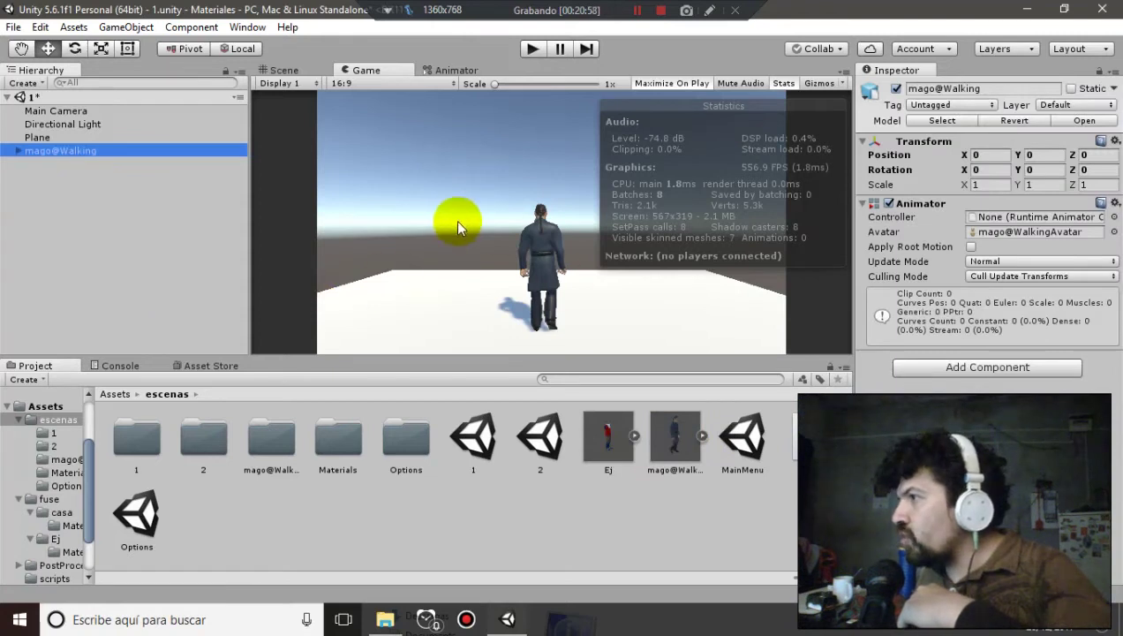
{"action": "left_click", "coordinate": [688, 439]}
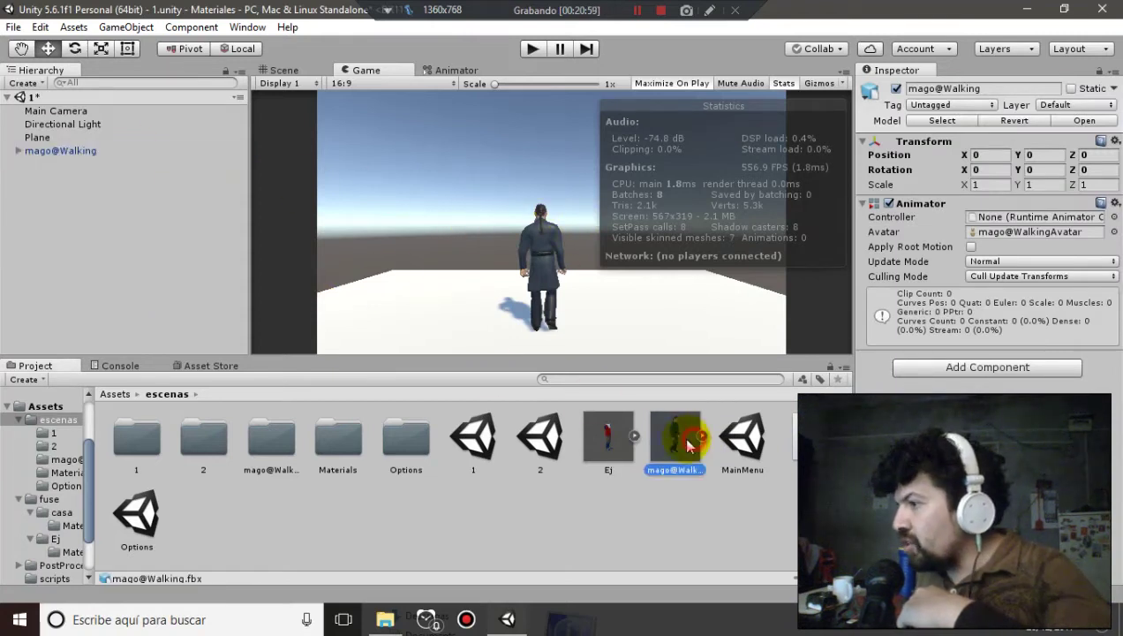
Set mago@Walking's rig Animation Type to Humanoid, apply it, and open its avatar configuration
{"action": "left_click", "coordinate": [1013, 129]}
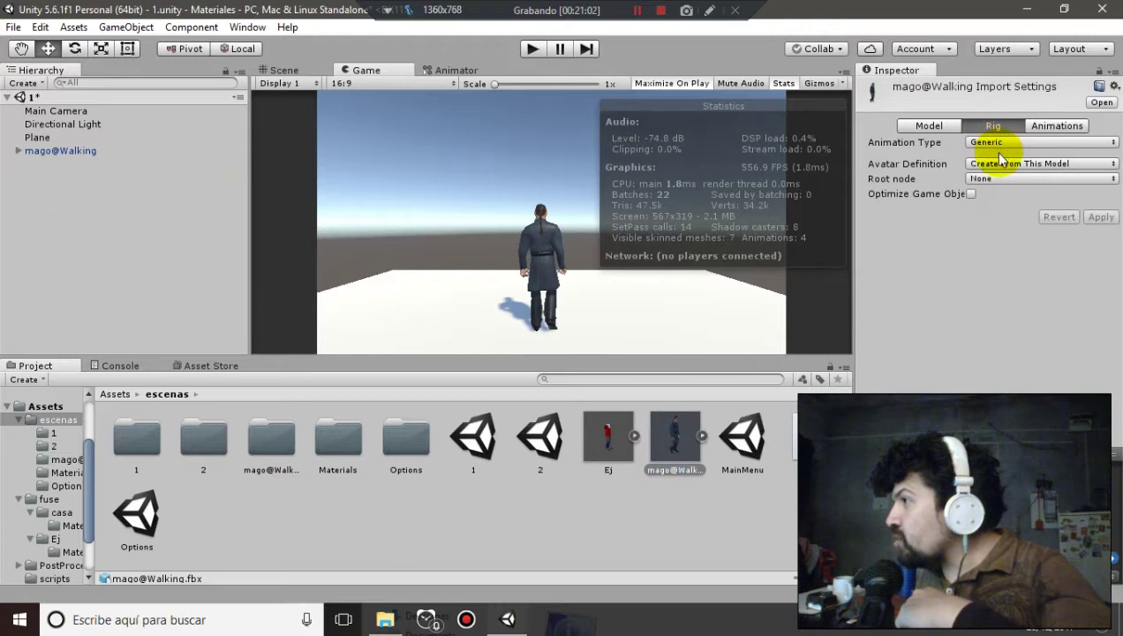
{"action": "left_click", "coordinate": [1024, 142]}
{"action": "left_click", "coordinate": [1017, 214]}
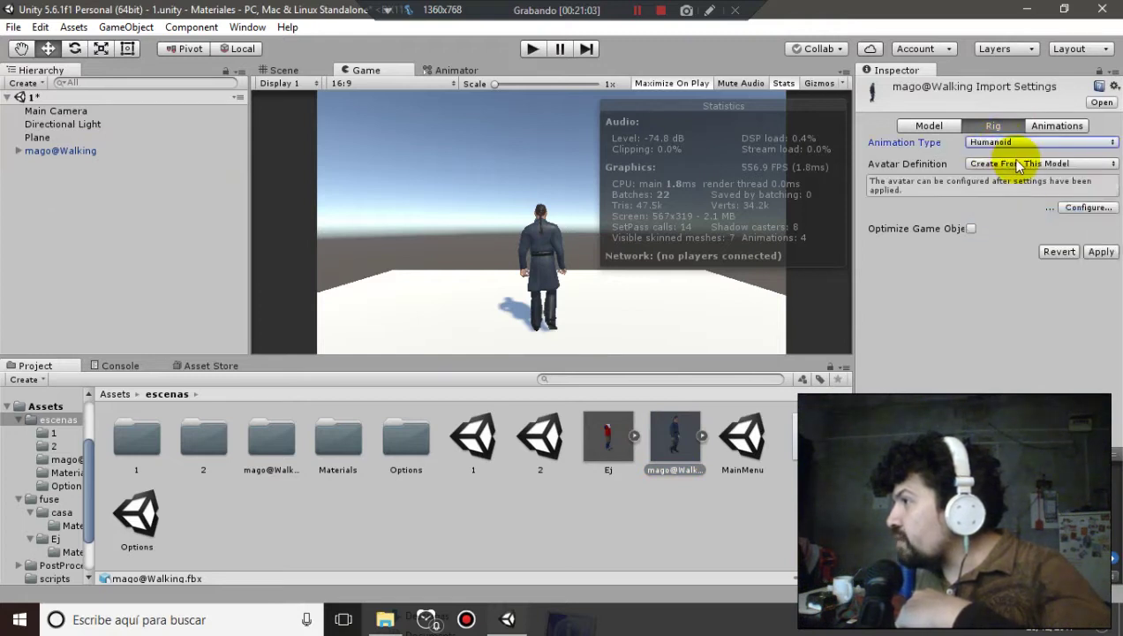
{"action": "left_click", "coordinate": [1056, 258]}
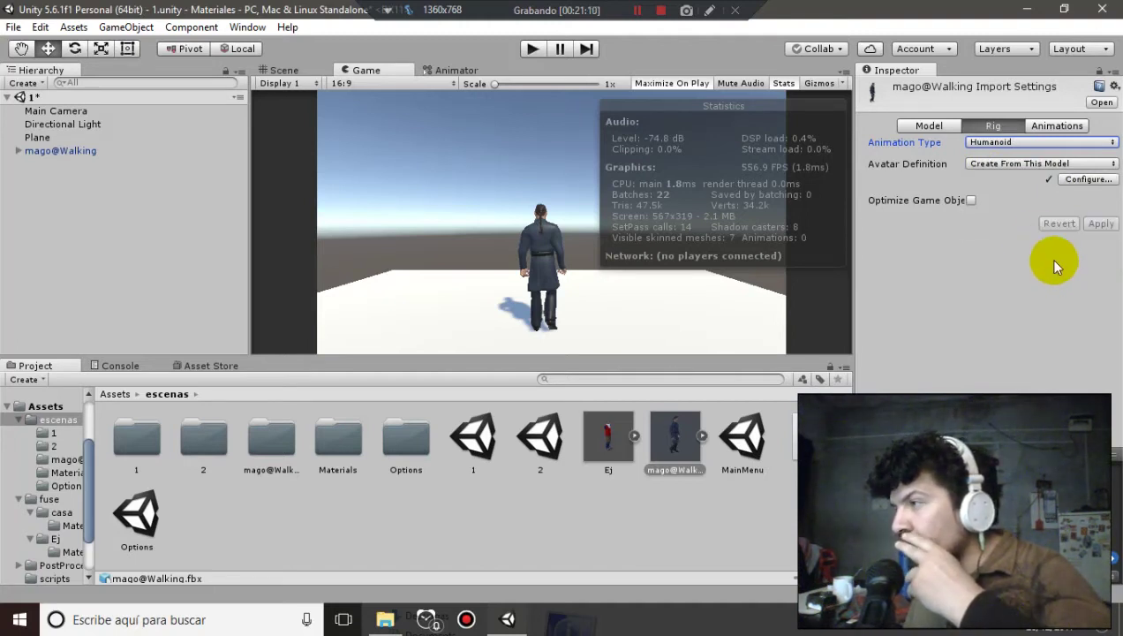
{"action": "left_click", "coordinate": [940, 125]}
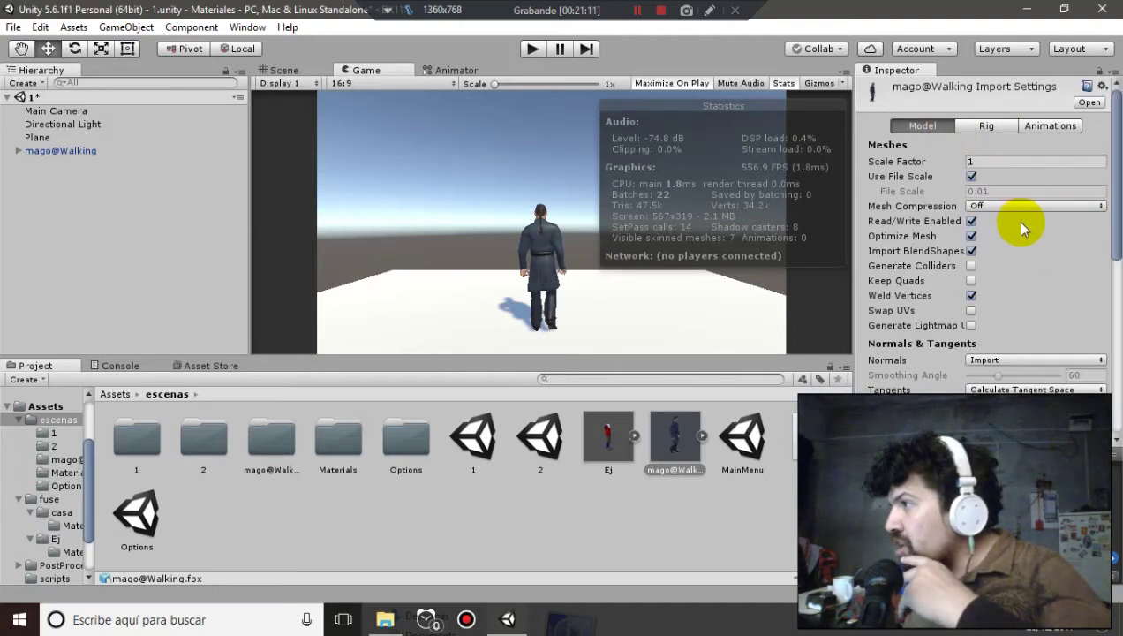
{"action": "left_click", "coordinate": [984, 125]}
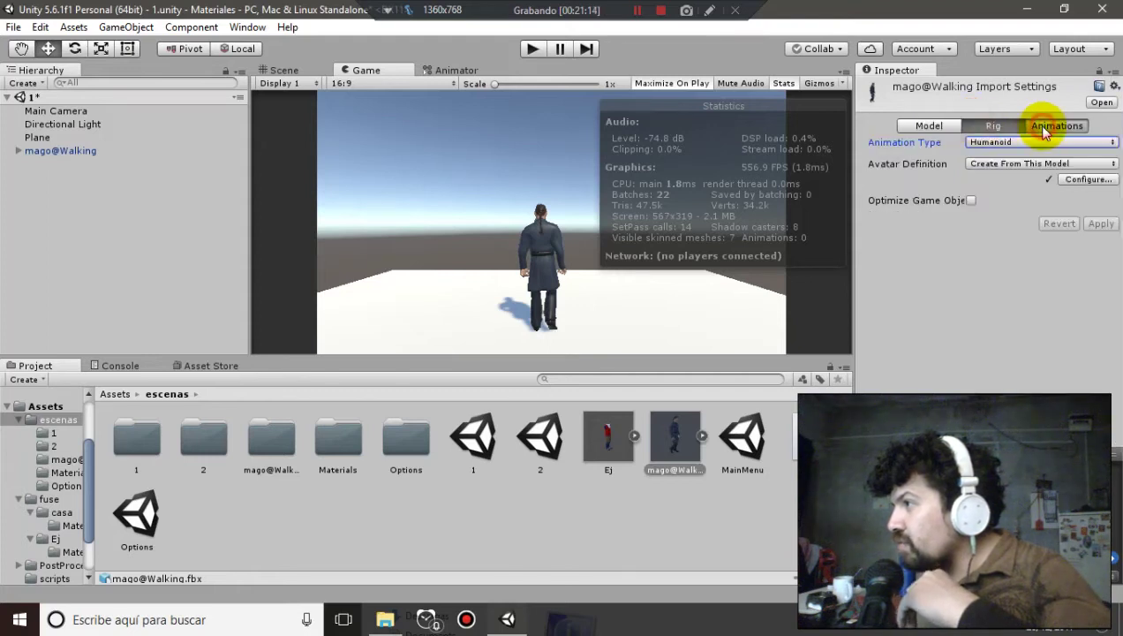
{"action": "left_click", "coordinate": [1036, 125]}
{"action": "left_click", "coordinate": [987, 123]}
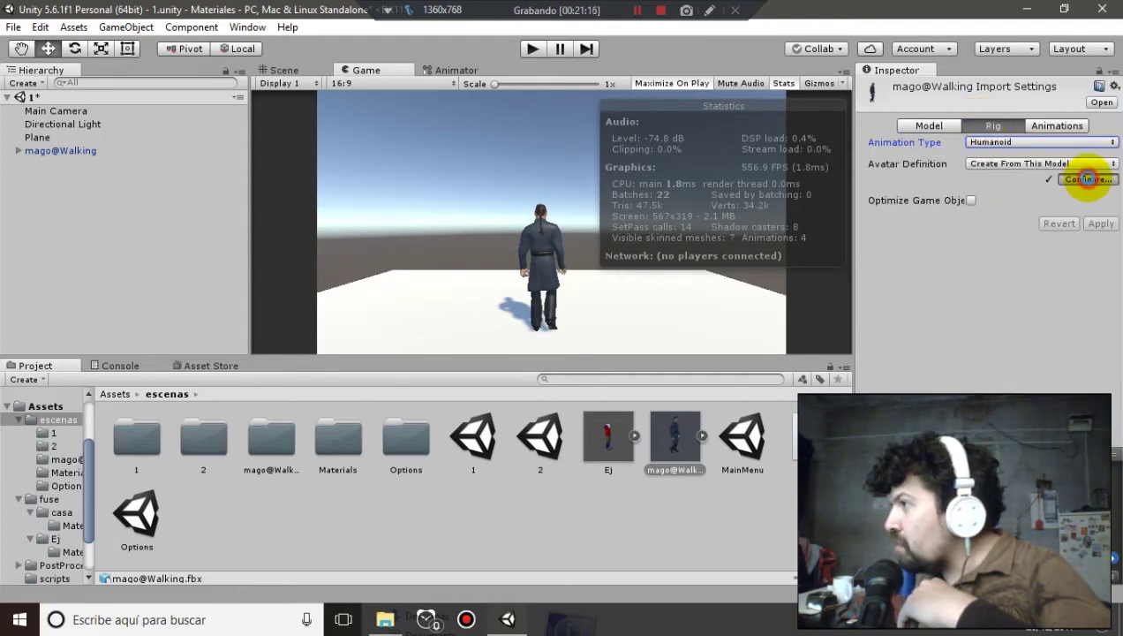
{"action": "left_click", "coordinate": [1090, 181]}
{"action": "left_click", "coordinate": [547, 343]}
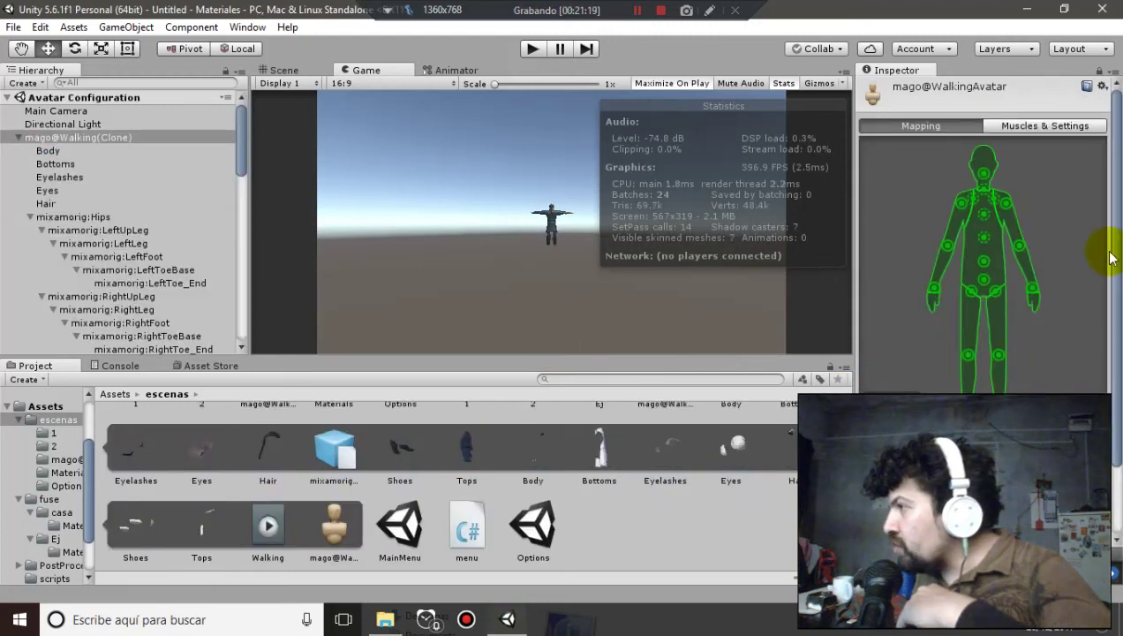
Scroll through the mago avatar's complete bone mapping, finish with Done, and collapse the model asset
{"action": "scroll", "coordinate": [1108, 242], "scroll_direction": "down", "scroll_amount": 2}
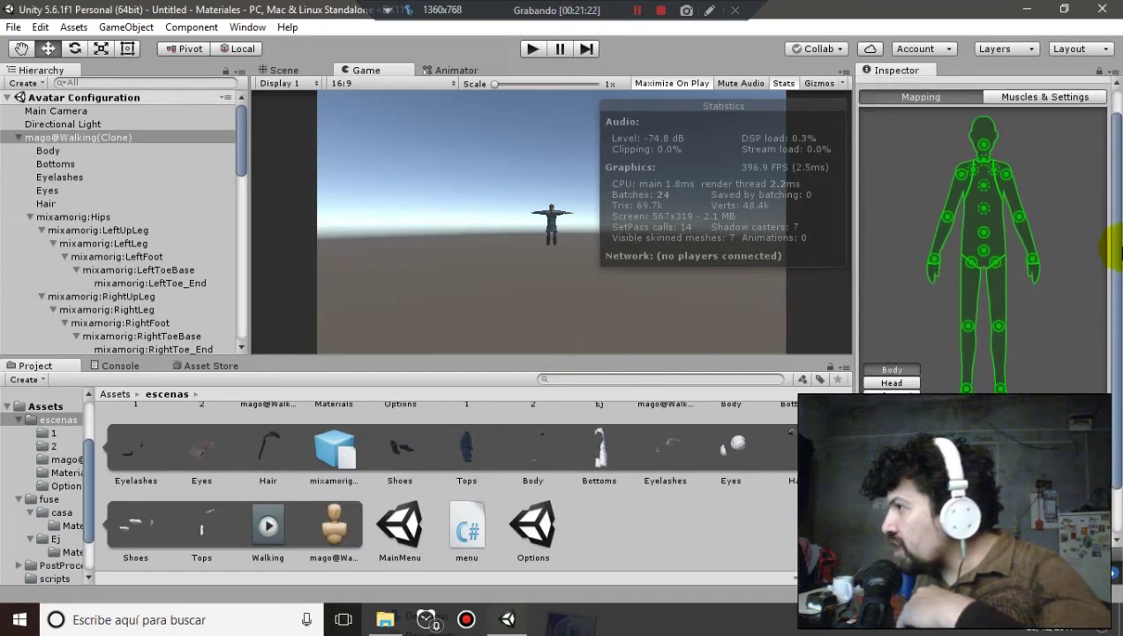
{"action": "scroll", "coordinate": [1114, 249], "scroll_direction": "down", "scroll_amount": 3}
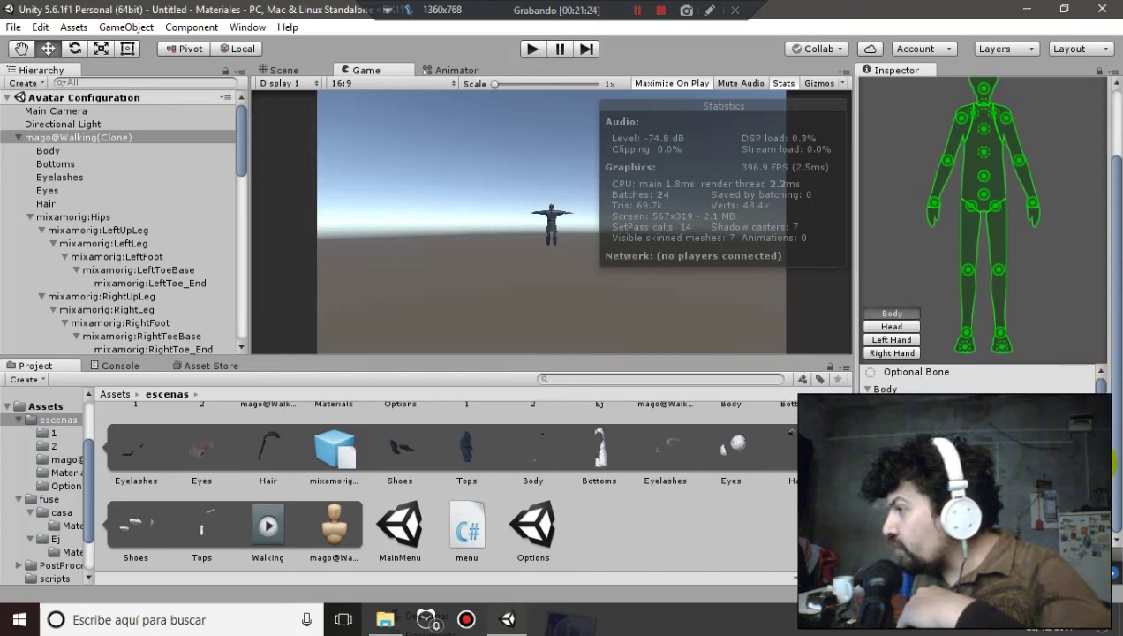
{"action": "left_click", "coordinate": [1095, 565]}
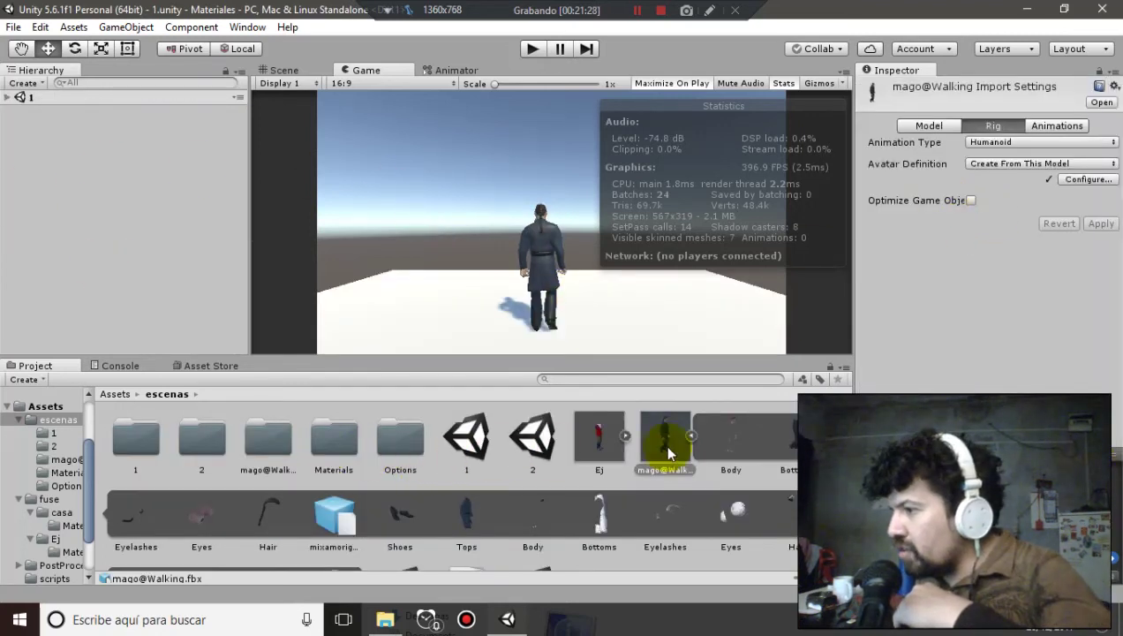
{"action": "left_click", "coordinate": [691, 437]}
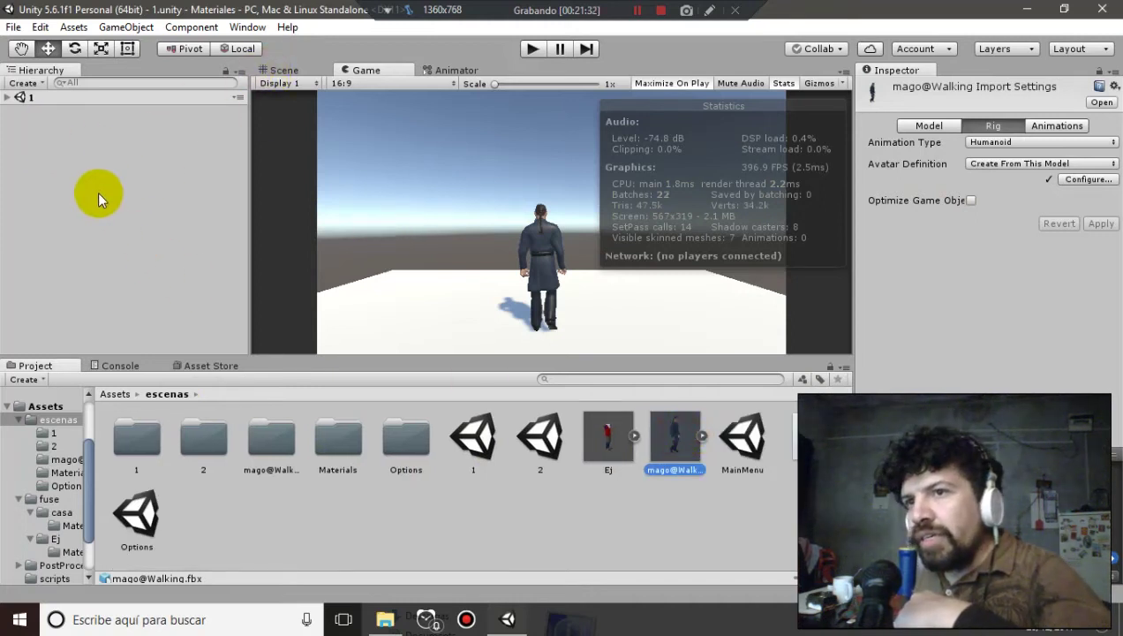
{"action": "left_click", "coordinate": [12, 99]}
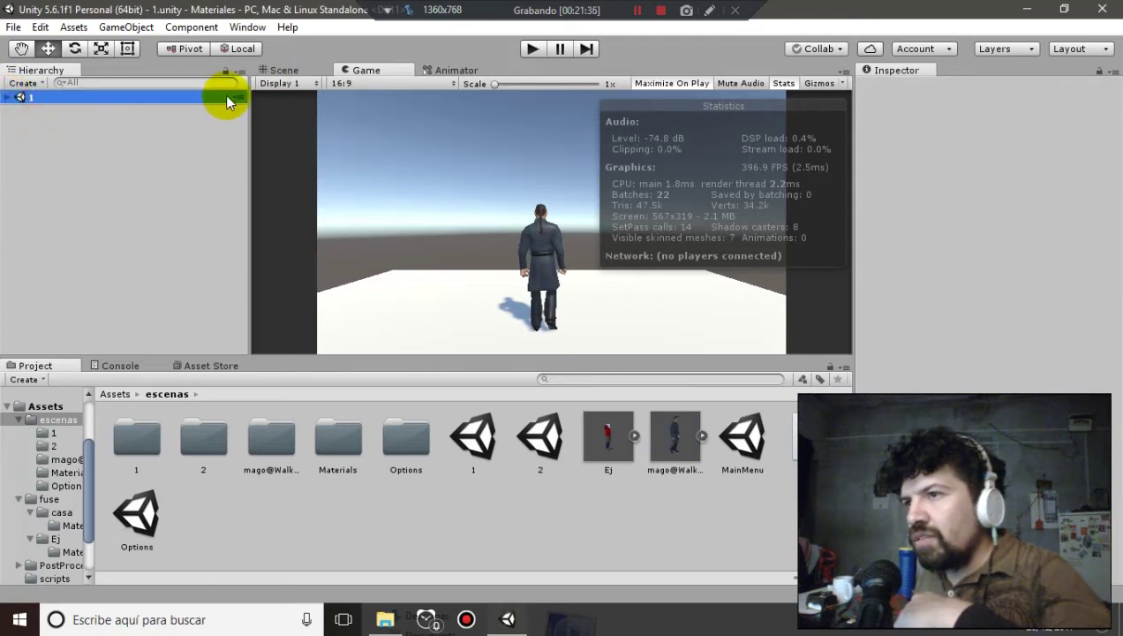
Expand scene 1's object list, maximize the Unity editor to full screen, and check the Scene and Game views
{"action": "left_click", "coordinate": [232, 97]}
{"action": "left_click", "coordinate": [176, 125]}
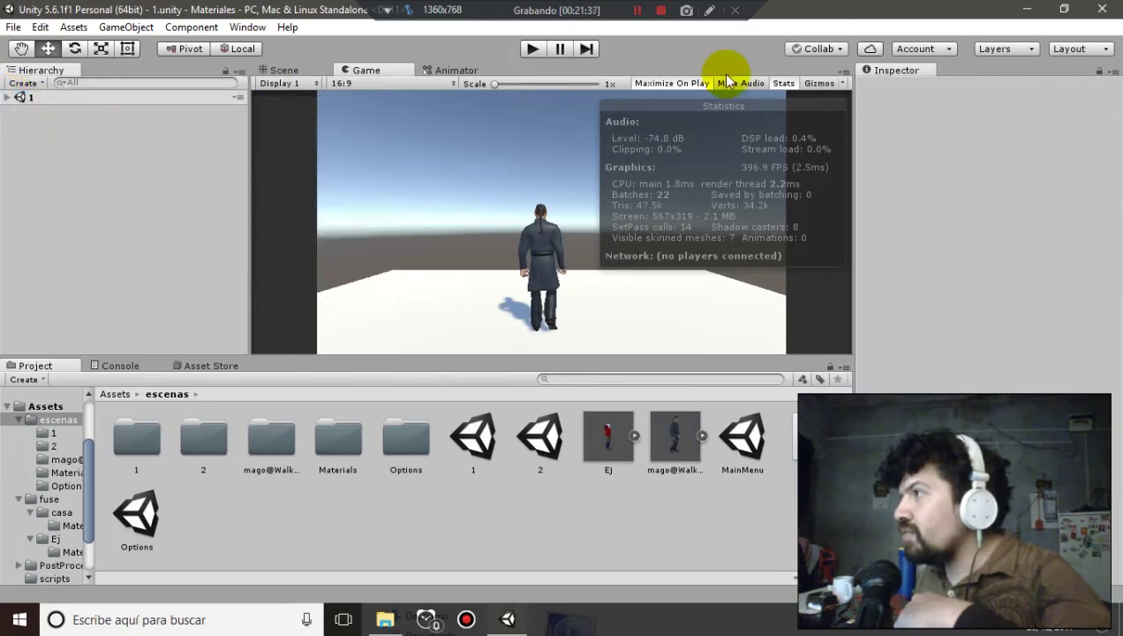
{"action": "left_click", "coordinate": [1063, 9]}
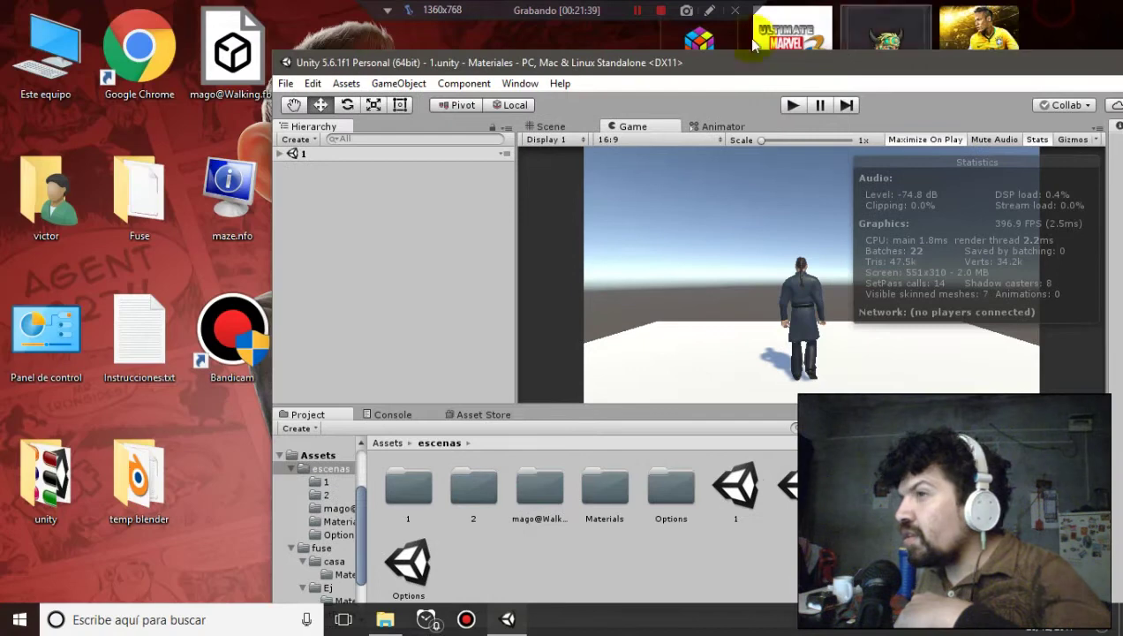
{"action": "left_click", "coordinate": [292, 154]}
{"action": "left_click", "coordinate": [280, 154]}
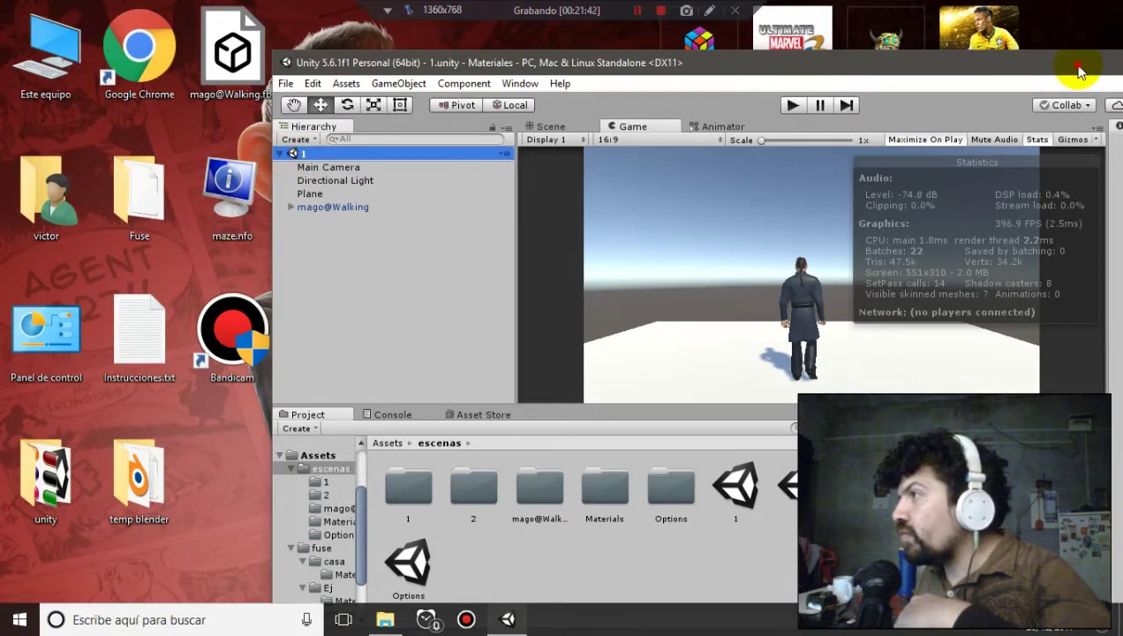
{"action": "left_click", "coordinate": [1077, 66]}
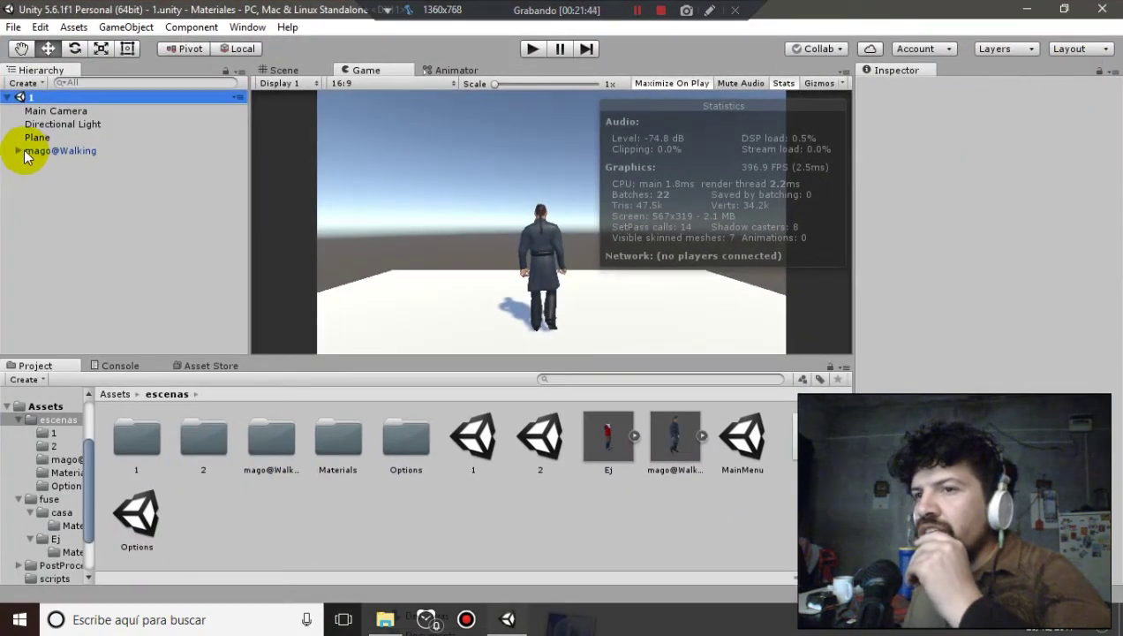
{"action": "left_click", "coordinate": [282, 72]}
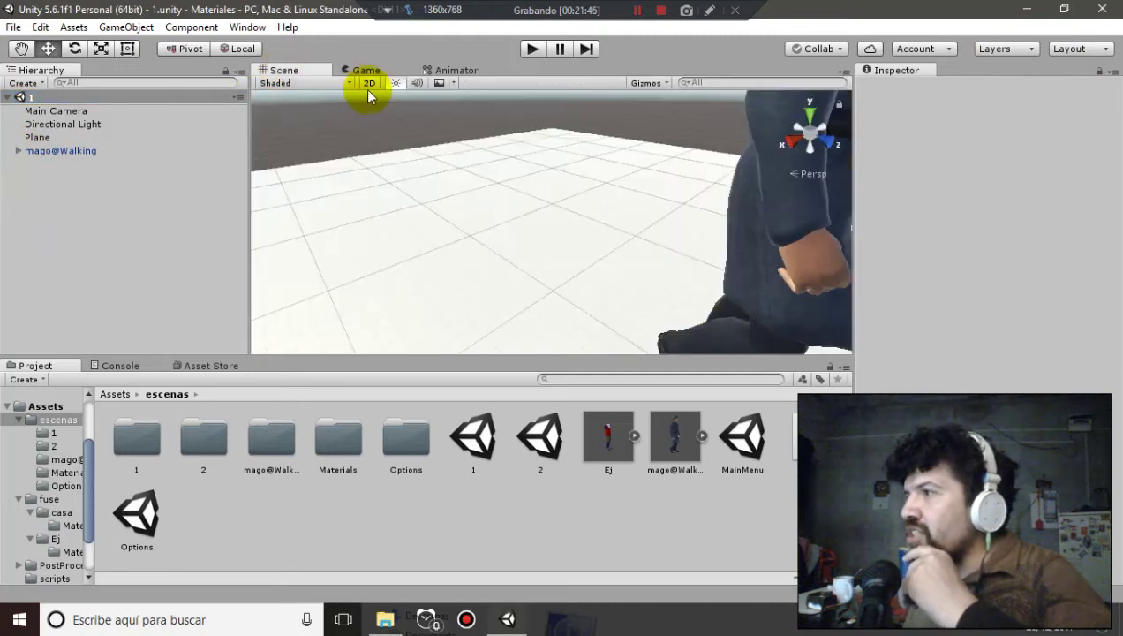
{"action": "left_click", "coordinate": [353, 71]}
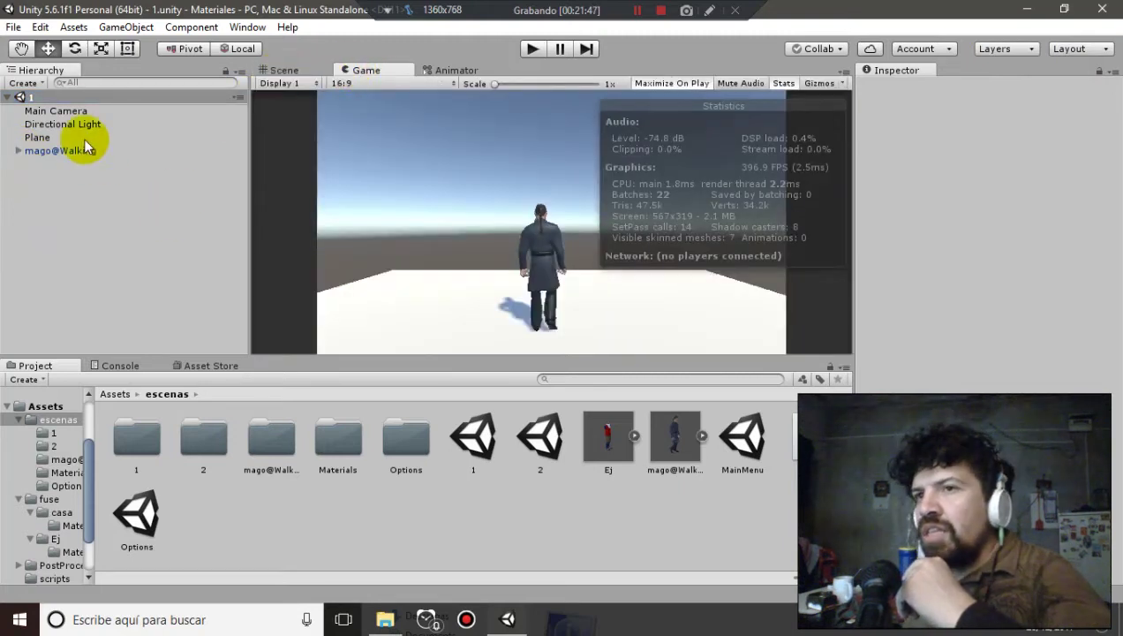
{"action": "left_click", "coordinate": [44, 87]}
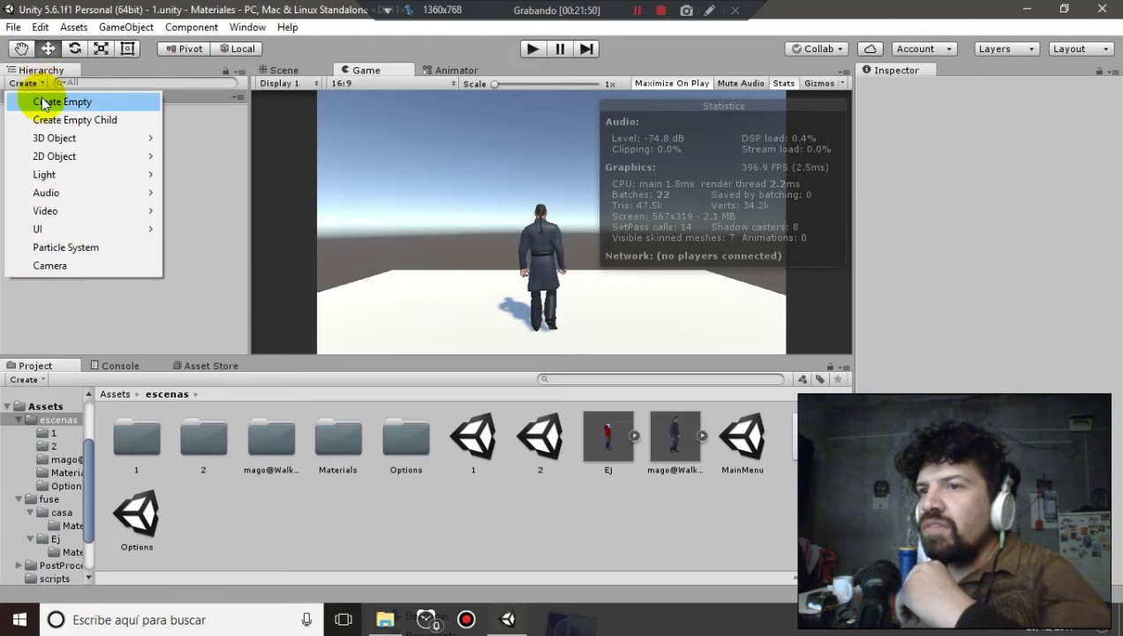
Create an empty object and name it personaje
{"action": "left_click", "coordinate": [50, 100]}
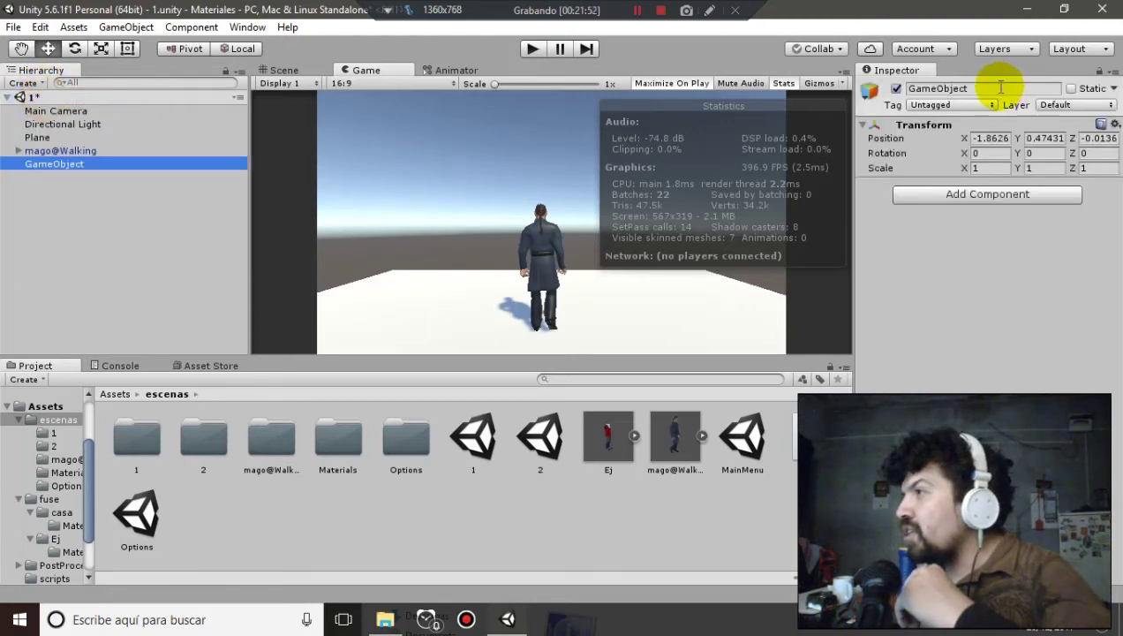
{"action": "left_click", "coordinate": [962, 89]}
{"action": "type", "text": "pe"}
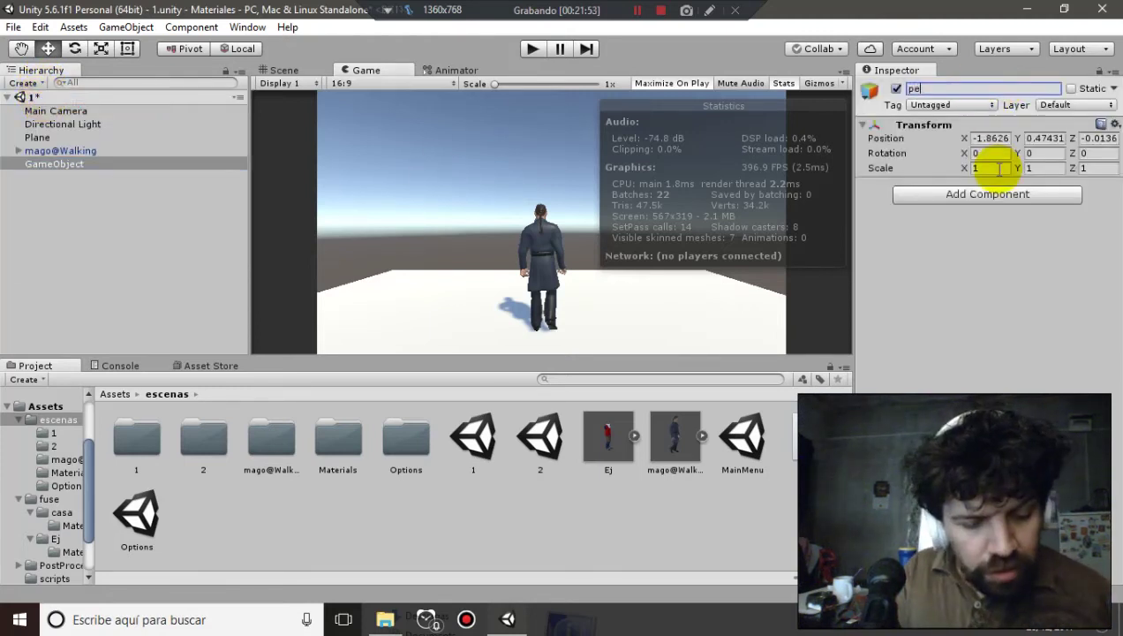
{"action": "type", "text": "rsonaje"}
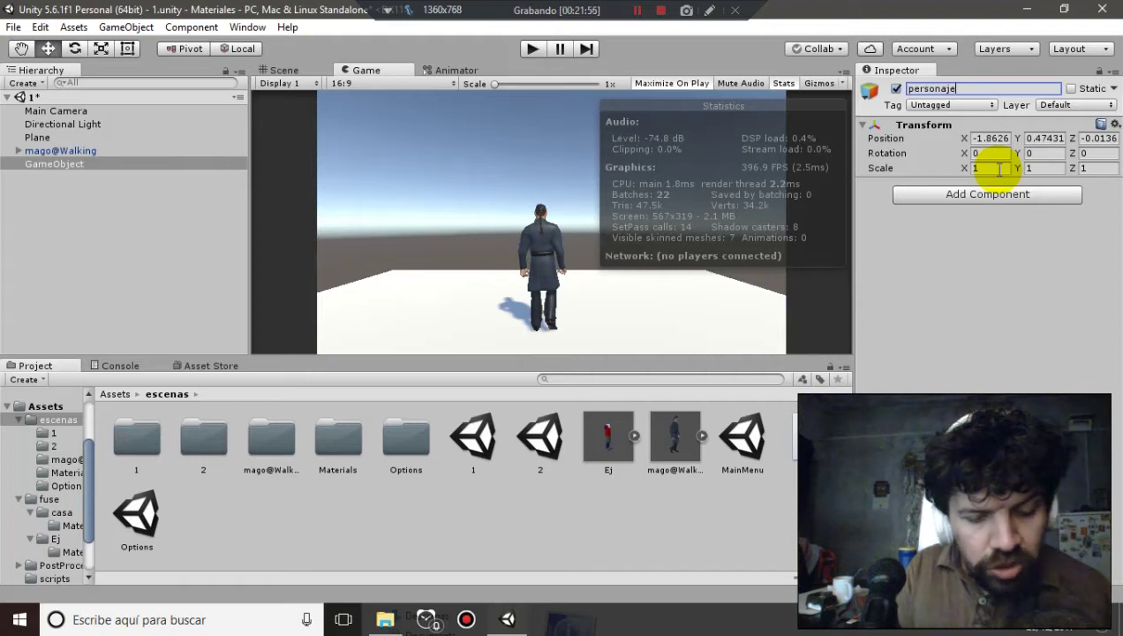
{"action": "key", "text": "Return"}
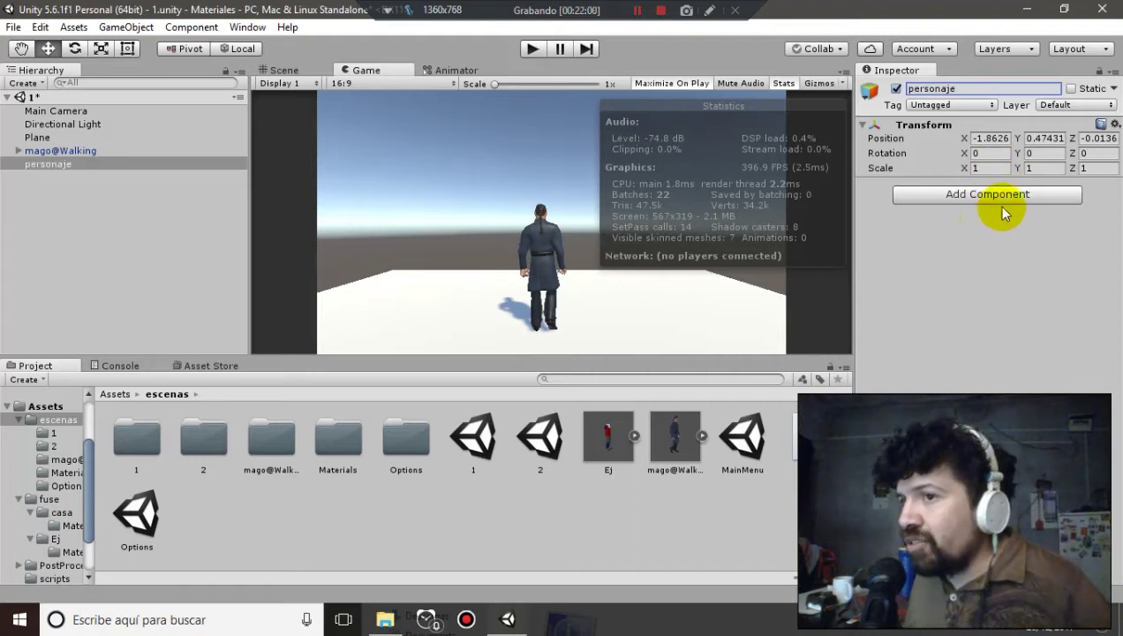
Nest mago@Walking under personaje in the Hierarchy
{"action": "left_click", "coordinate": [92, 149]}
{"action": "left_click_drag", "start_coordinate": [102, 151], "coordinate": [64, 162]}
{"action": "left_click", "coordinate": [53, 154]}
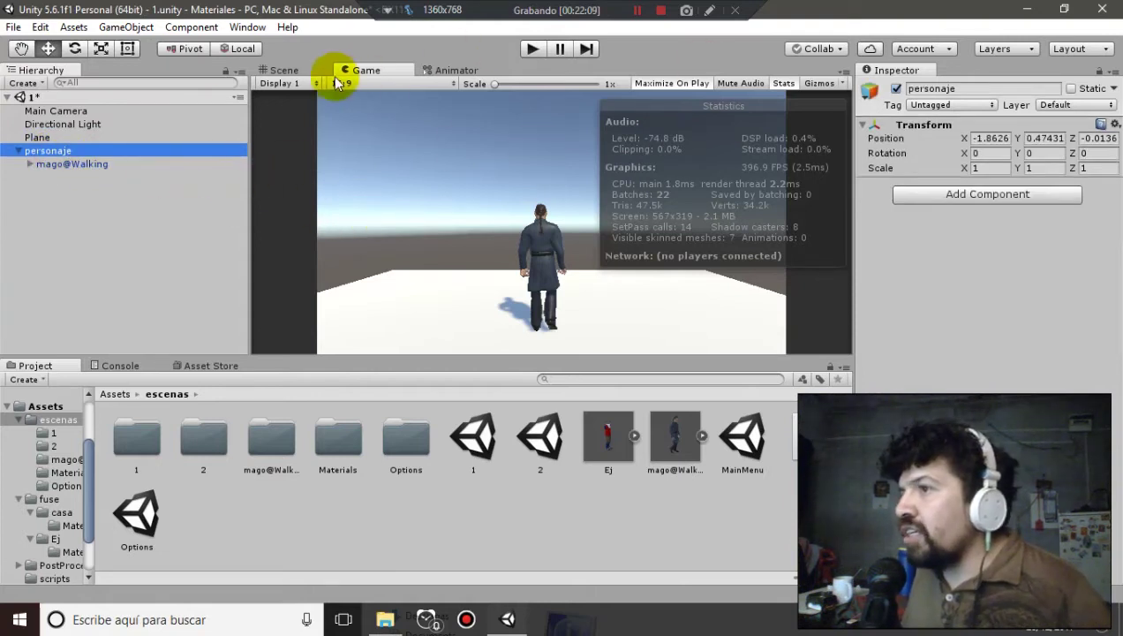
Set mago@Walking's Y rotation to 180 so it faces the camera
{"action": "left_click", "coordinate": [89, 111]}
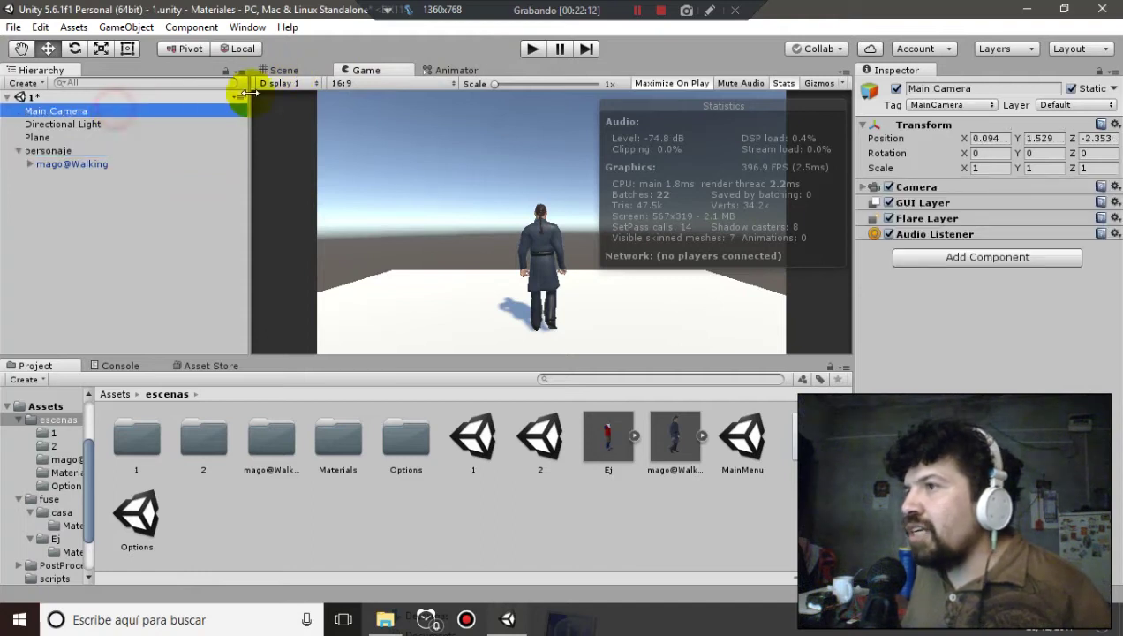
{"action": "left_click", "coordinate": [72, 163]}
{"action": "left_click", "coordinate": [1032, 169]}
{"action": "type", "text": "180"}
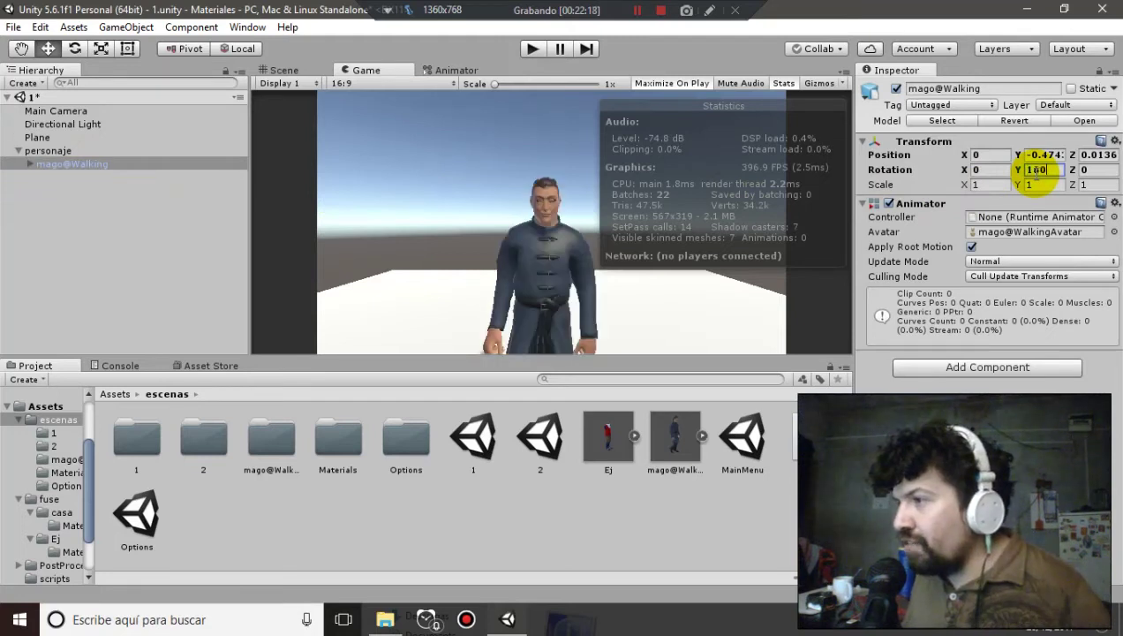
{"action": "key", "text": "Return"}
Move personaje forward along Z to 0.616 with the Scene view gizmo
{"action": "left_click", "coordinate": [71, 152]}
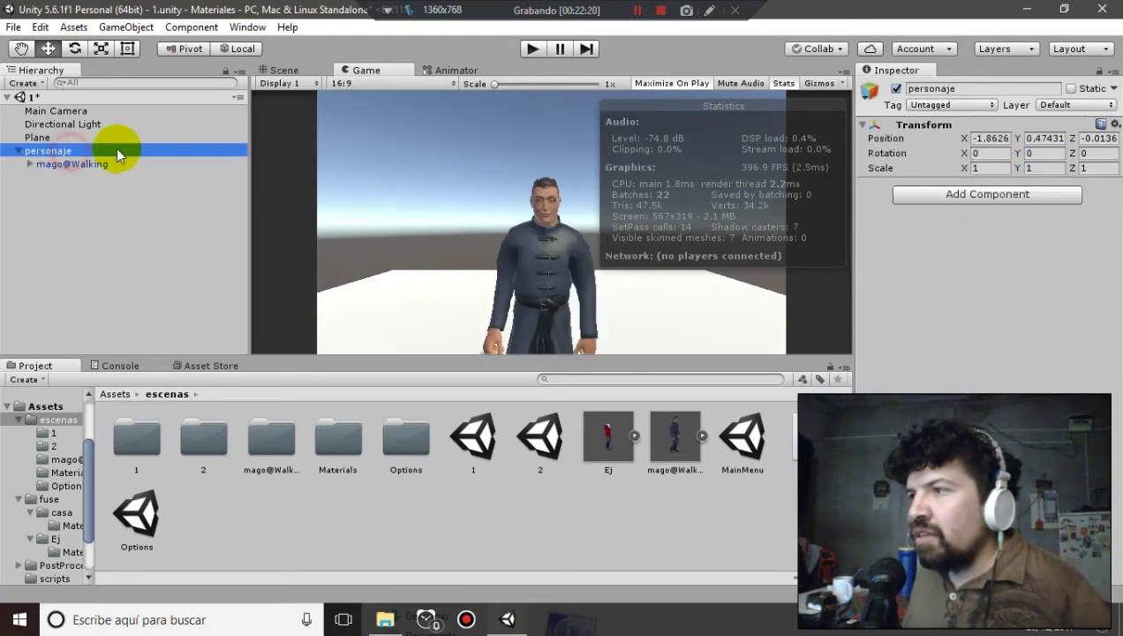
{"action": "left_click", "coordinate": [284, 70]}
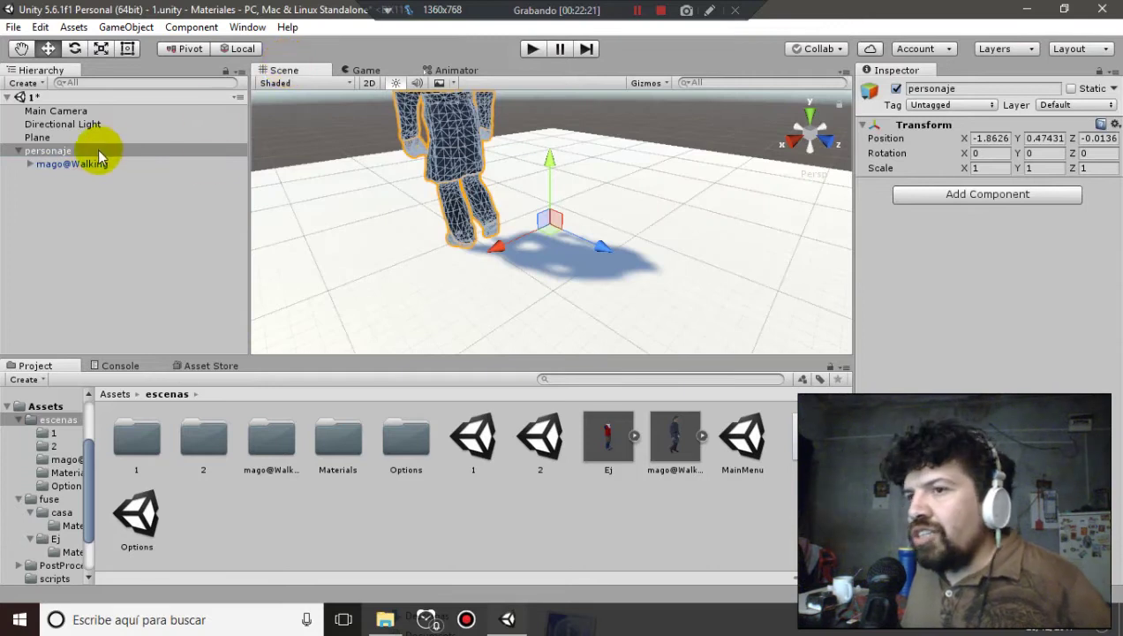
{"action": "left_click_drag", "start_coordinate": [582, 245], "coordinate": [579, 228]}
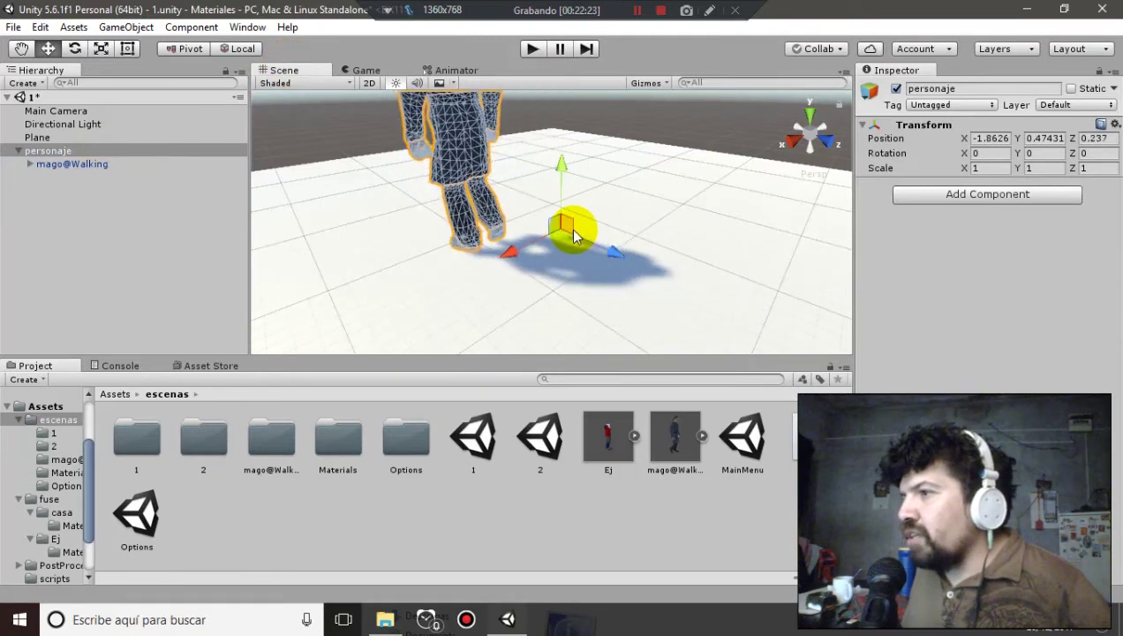
{"action": "left_click", "coordinate": [367, 70]}
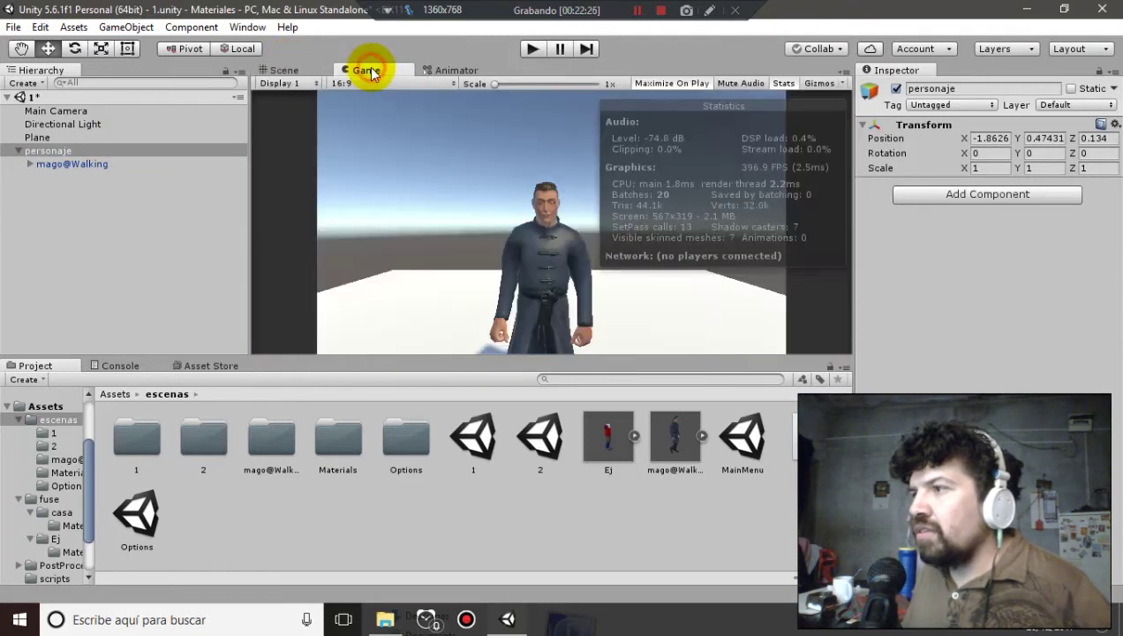
{"action": "left_click", "coordinate": [284, 70]}
{"action": "left_click_drag", "start_coordinate": [608, 256], "coordinate": [707, 294]}
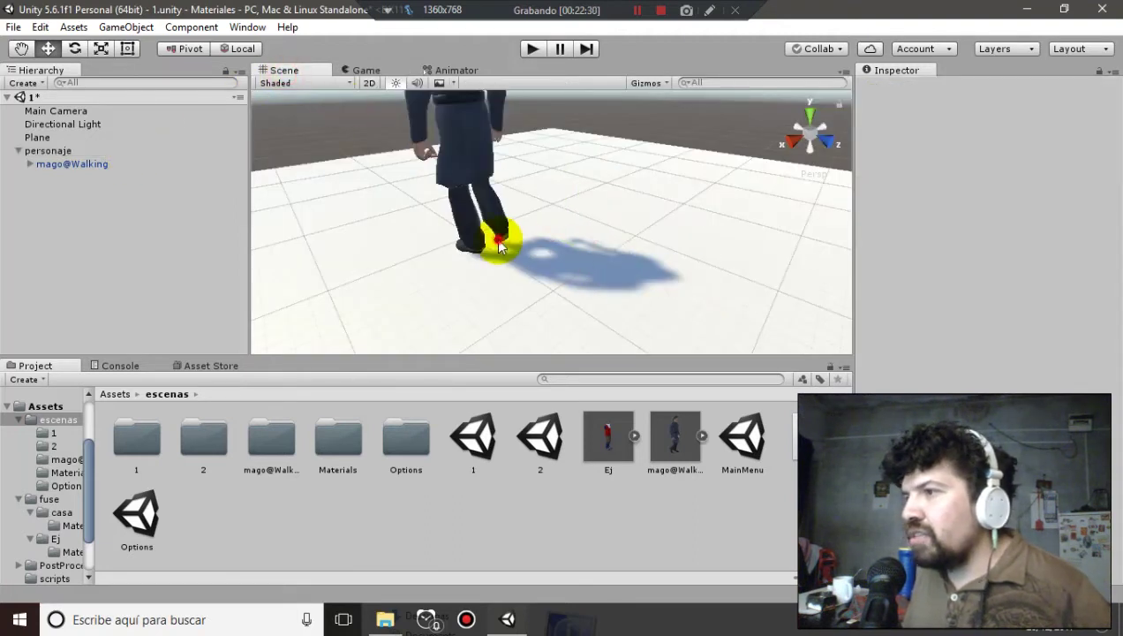
{"action": "left_click", "coordinate": [501, 240]}
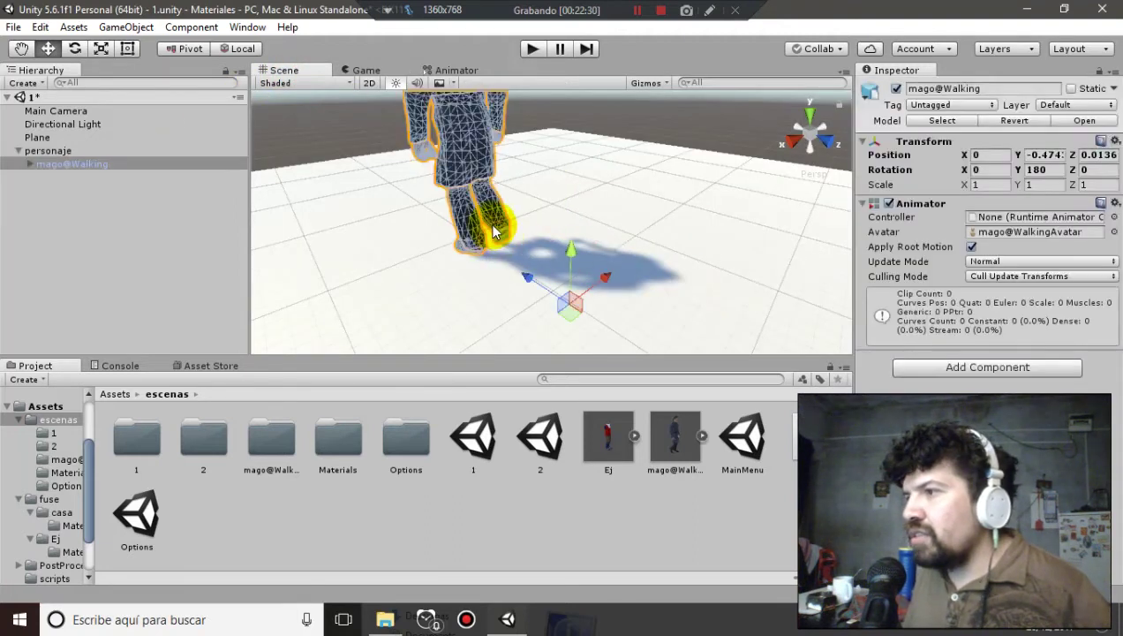
{"action": "left_click", "coordinate": [75, 151]}
{"action": "mouse_move", "coordinate": [624, 249]}
{"action": "left_mouse_down"}
{"action": "mouse_move", "coordinate": [717, 306]}
{"action": "mouse_move", "coordinate": [667, 270]}
{"action": "left_mouse_up"}
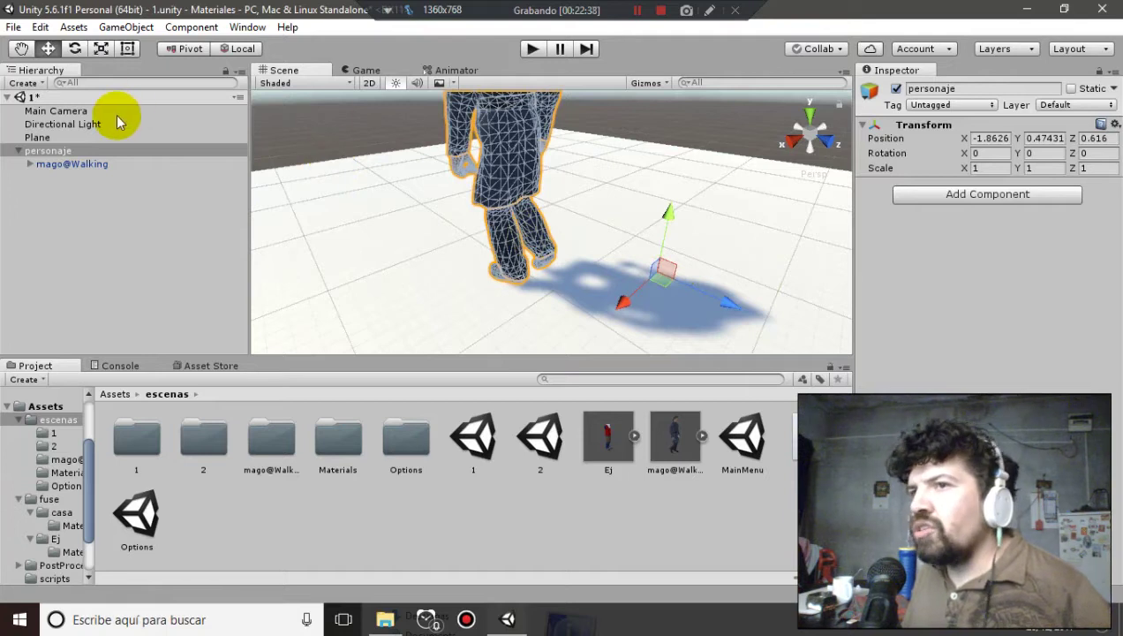
{"action": "left_click", "coordinate": [369, 70]}
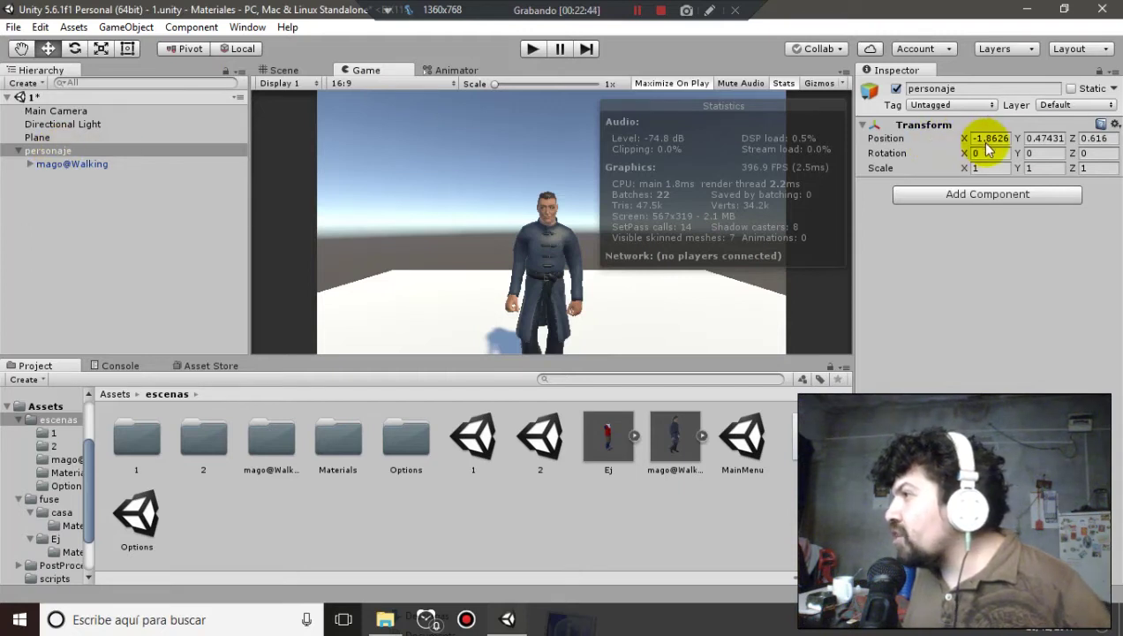
Reset the Transforms of personaje and mago@Walking to the origin
{"action": "left_click", "coordinate": [1114, 126]}
{"action": "left_click", "coordinate": [1095, 141]}
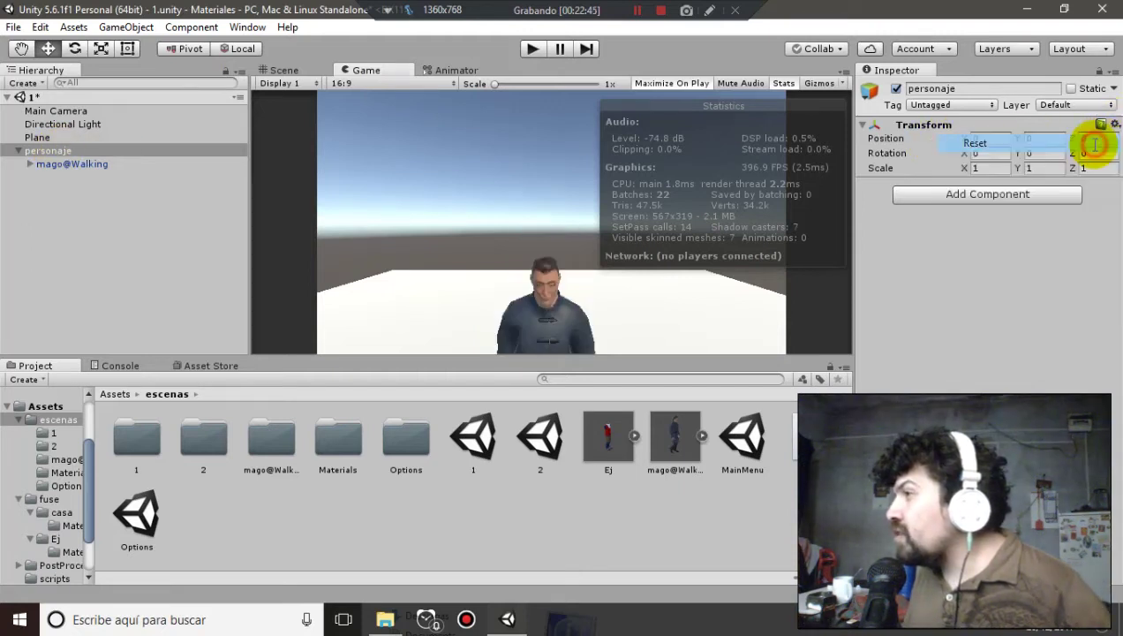
{"action": "left_click", "coordinate": [98, 165]}
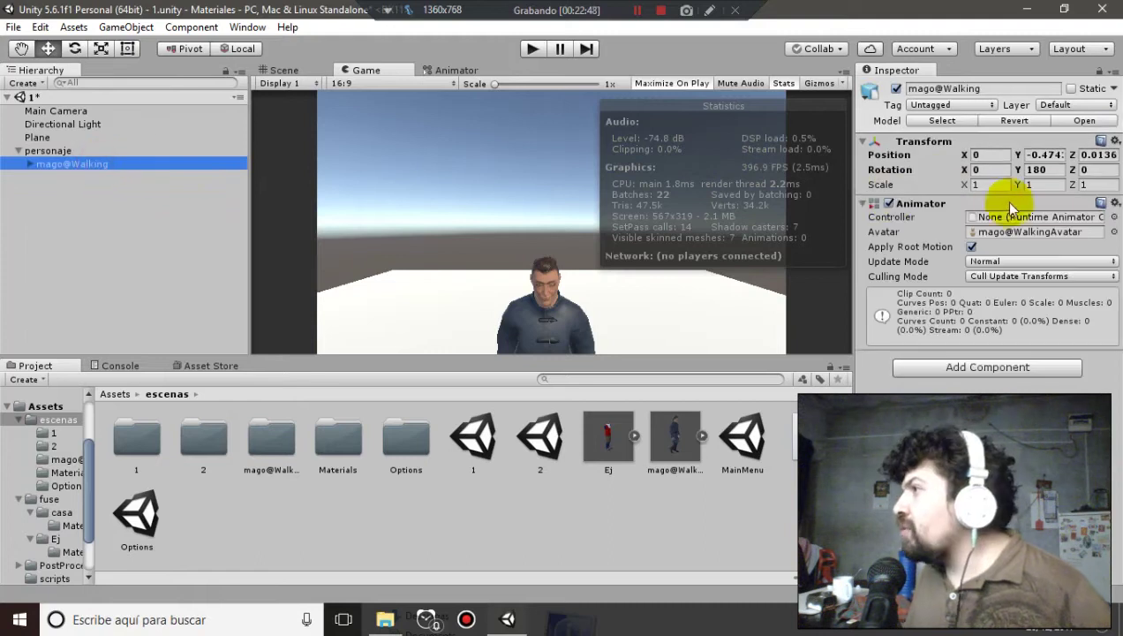
{"action": "left_click", "coordinate": [1115, 141]}
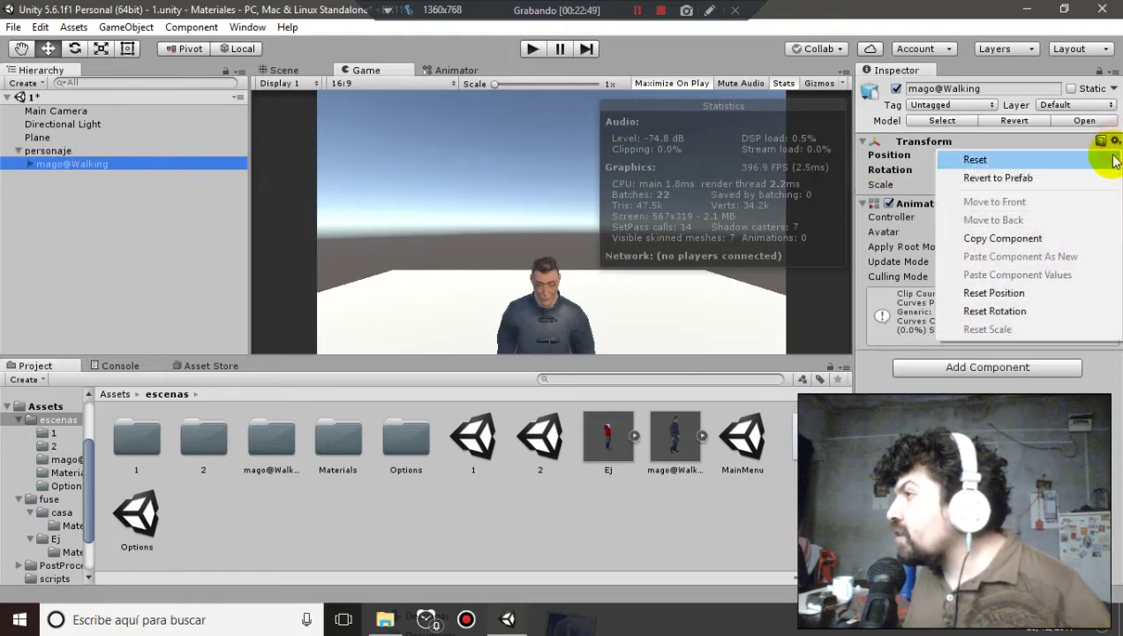
{"action": "left_click", "coordinate": [1015, 158]}
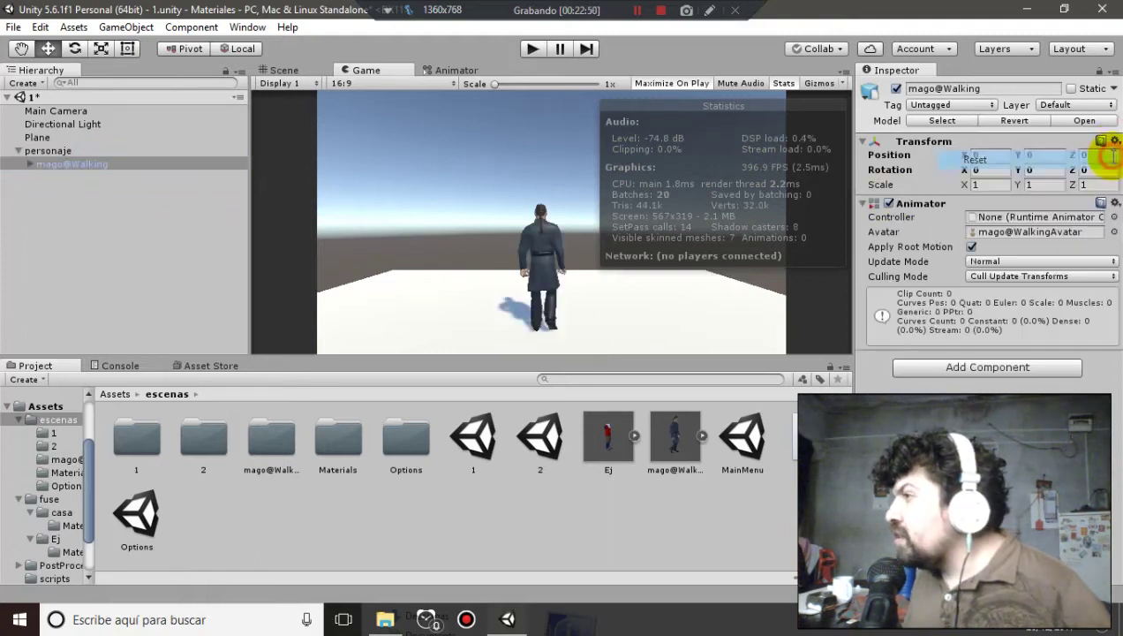
Turn mago@Walking to Y rotation 180 so it faces the camera
{"action": "left_click", "coordinate": [70, 151]}
{"action": "left_click", "coordinate": [71, 164]}
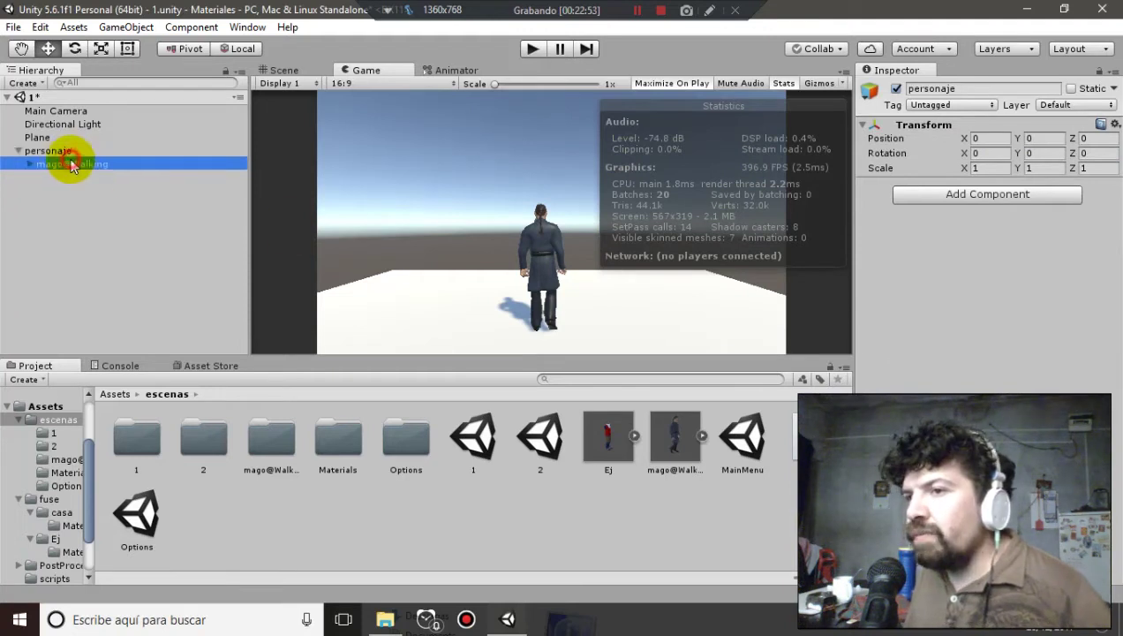
{"action": "left_click", "coordinate": [1042, 169]}
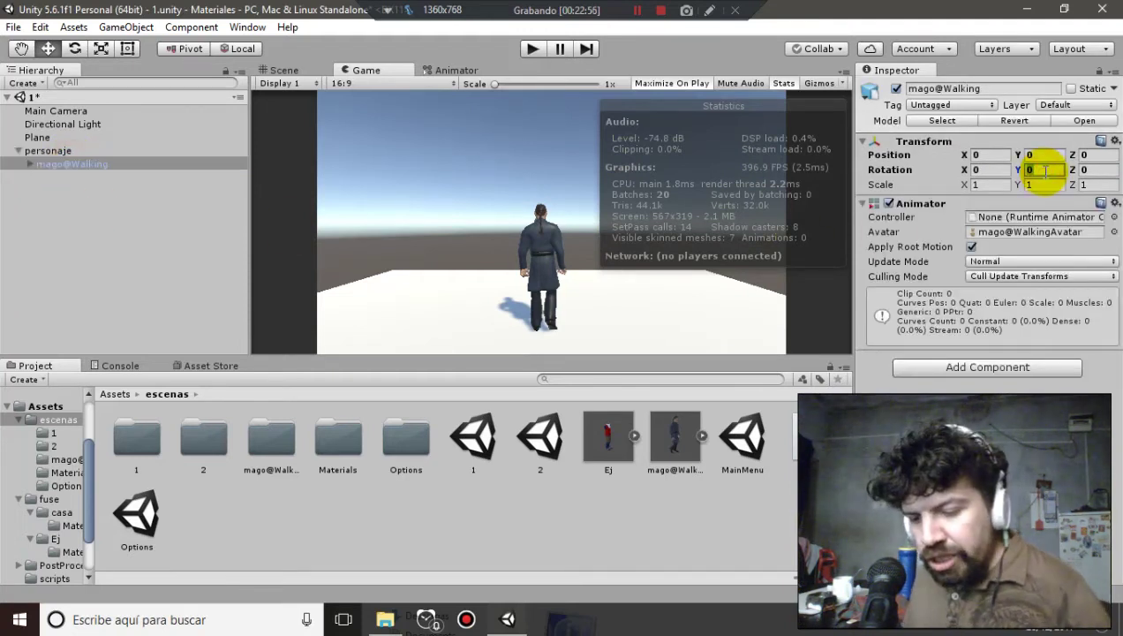
{"action": "type", "text": "180"}
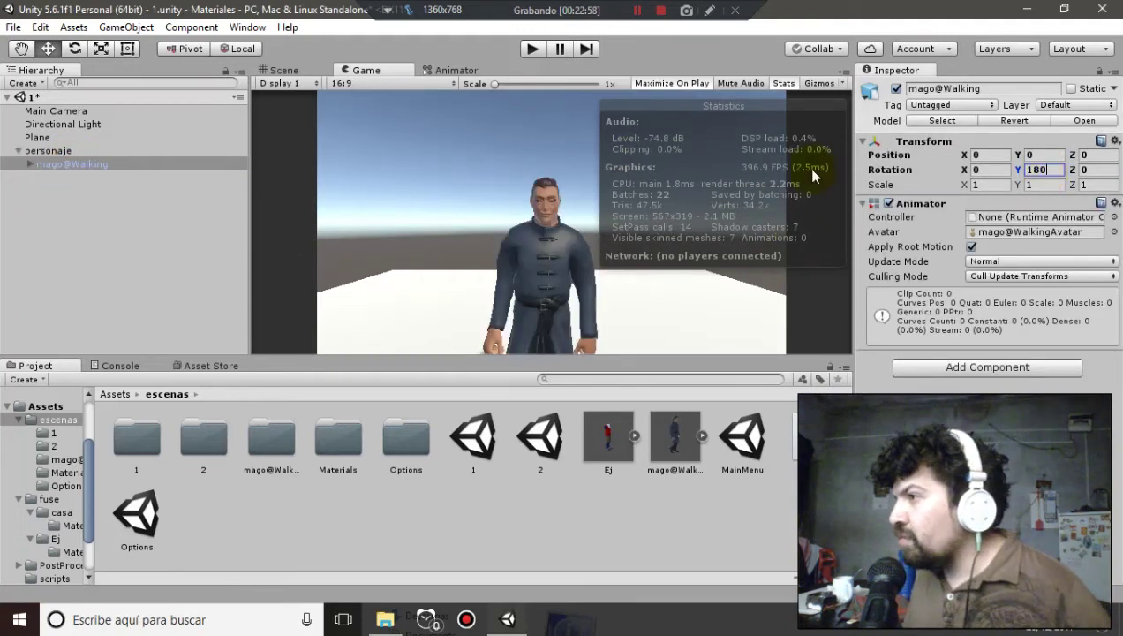
Nudge personaje forward to Z 0.16 and check the character in the Game view
{"action": "left_click", "coordinate": [85, 151]}
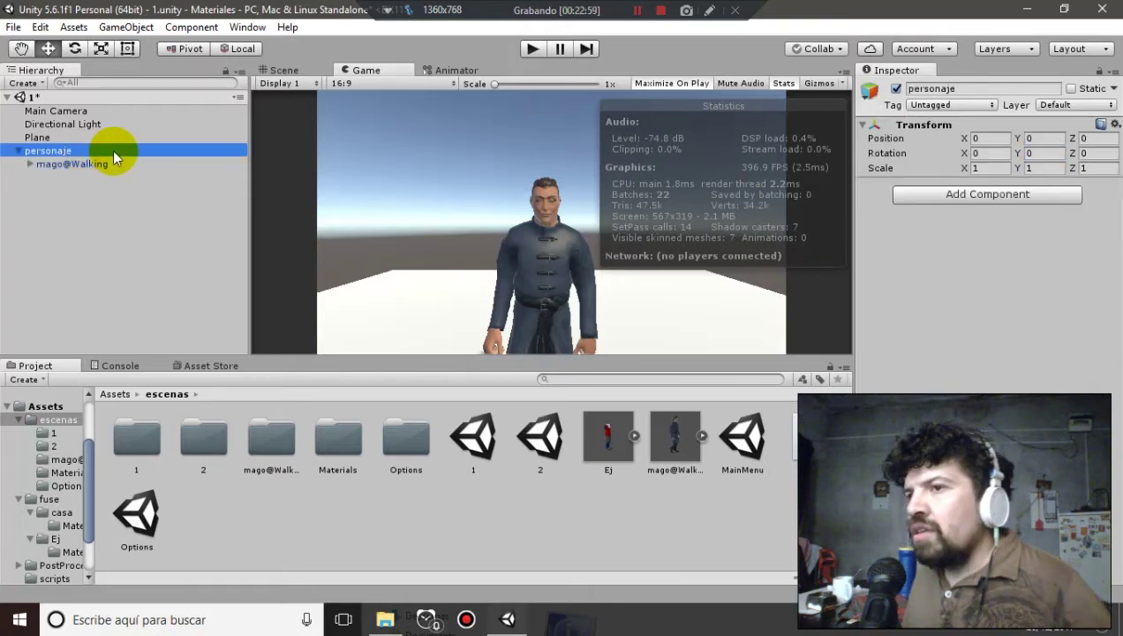
{"action": "left_click", "coordinate": [295, 70]}
{"action": "mouse_move", "coordinate": [599, 321]}
{"action": "left_mouse_down"}
{"action": "mouse_move", "coordinate": [623, 342]}
{"action": "mouse_move", "coordinate": [613, 327]}
{"action": "left_mouse_up"}
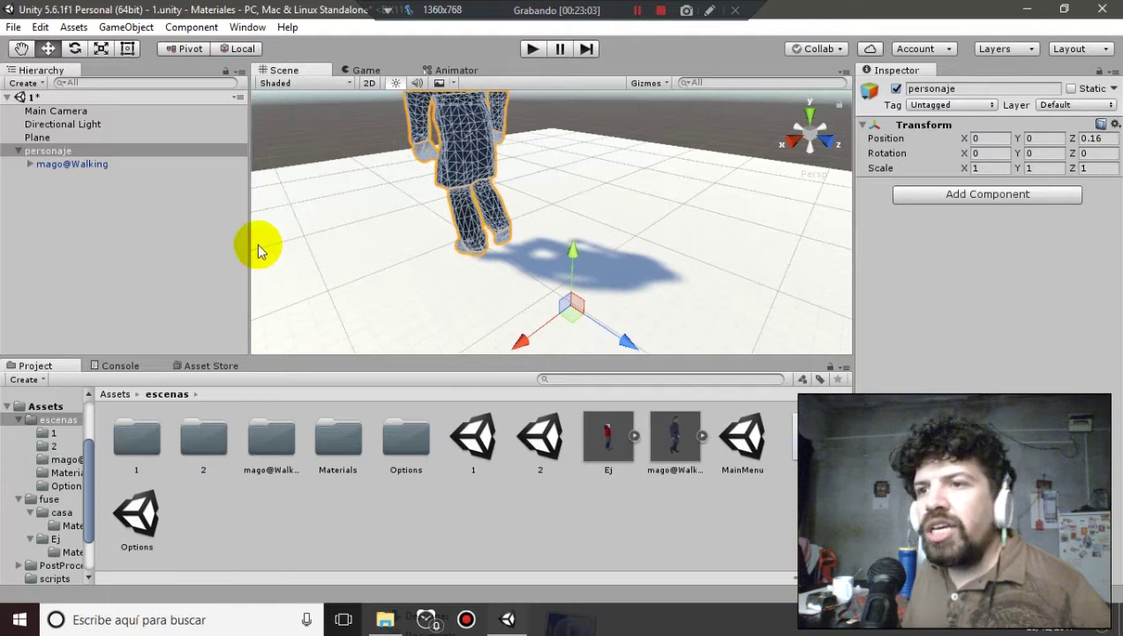
{"action": "left_click", "coordinate": [79, 152]}
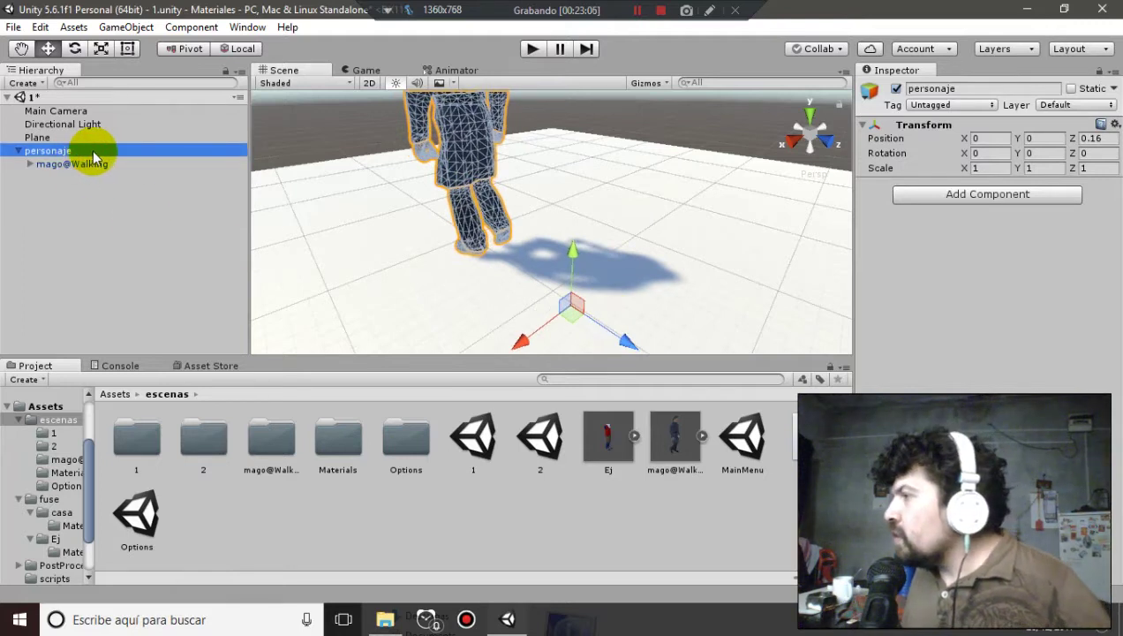
{"action": "left_click", "coordinate": [365, 71]}
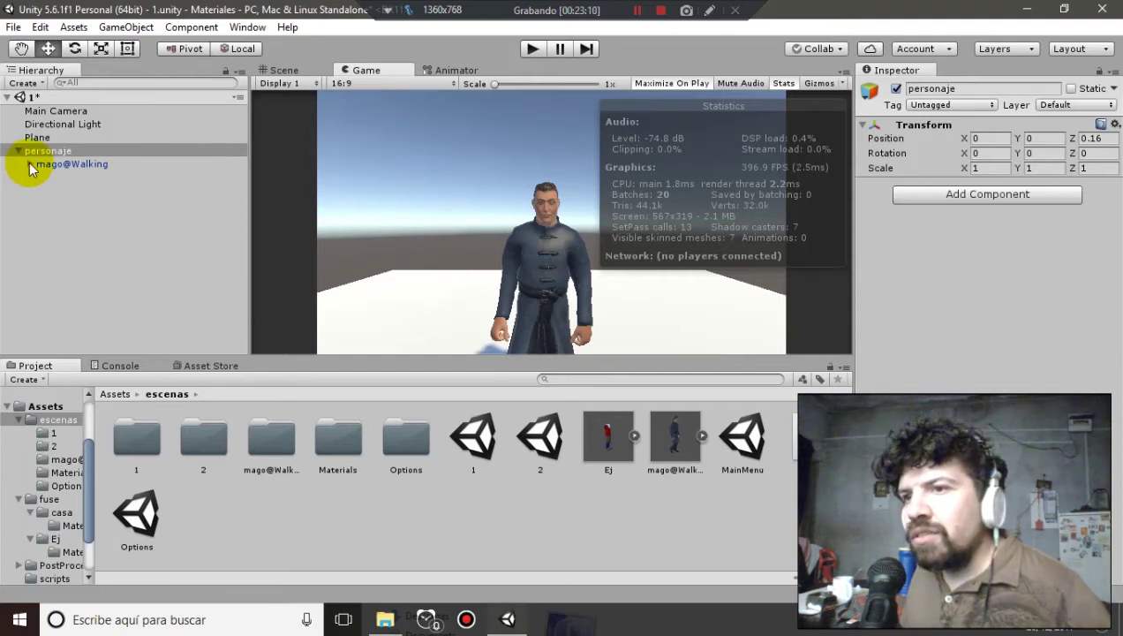
{"action": "double_click", "coordinate": [266, 440]}
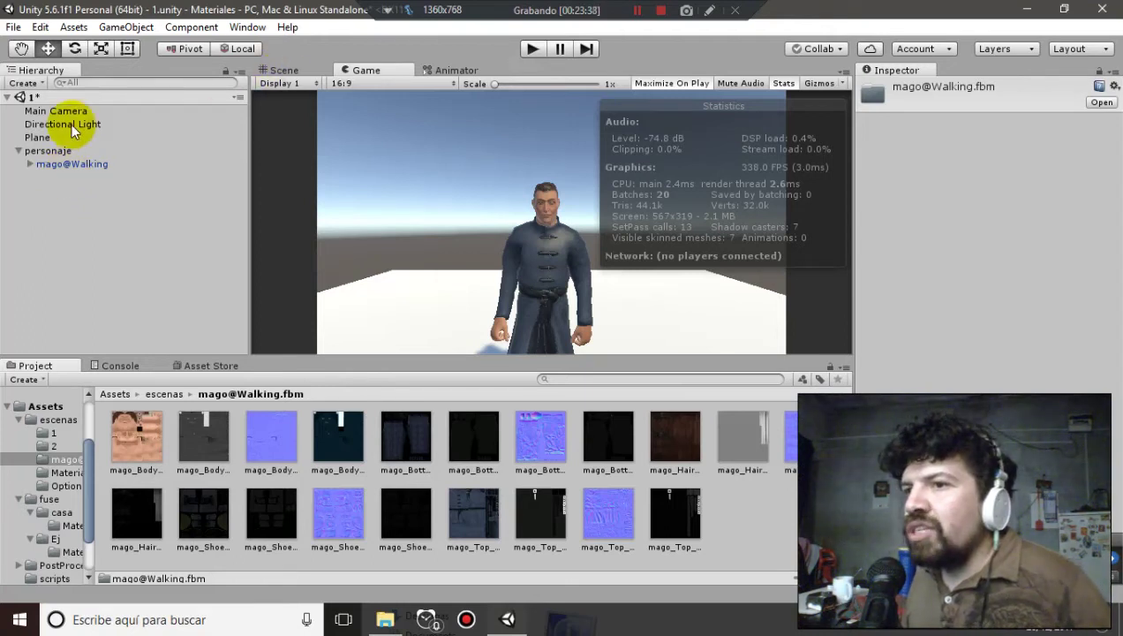
Select personaje so its Transform (X 0, Y 0, Z 0.16) shows in the Inspector
{"action": "left_click", "coordinate": [29, 164]}
{"action": "left_click", "coordinate": [29, 163]}
{"action": "left_click", "coordinate": [44, 152]}
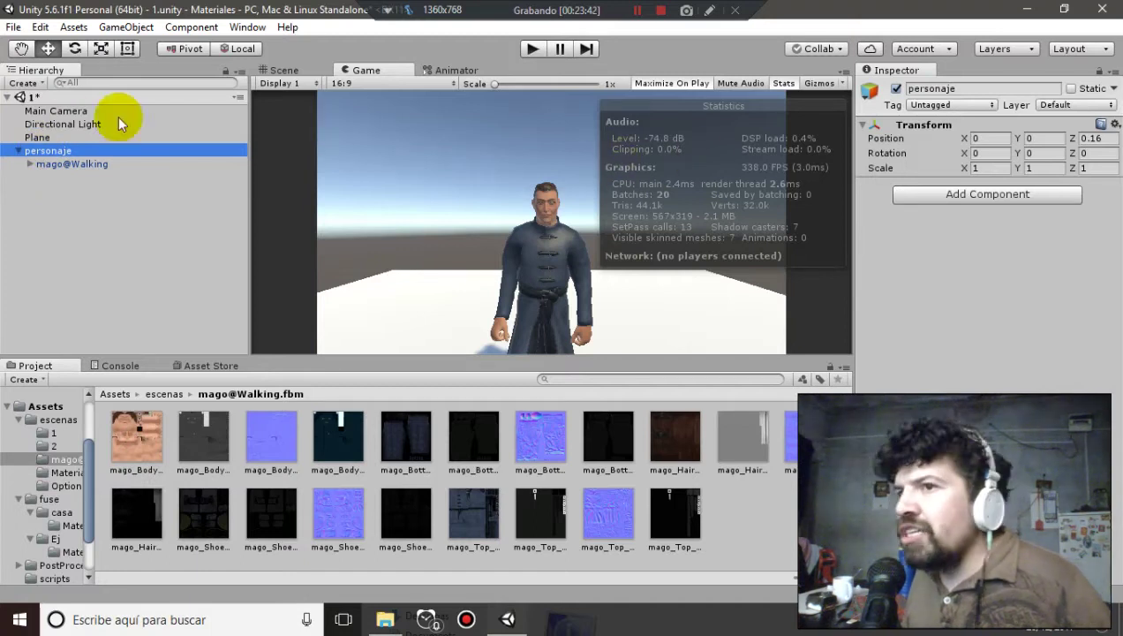
{"action": "left_click", "coordinate": [23, 83]}
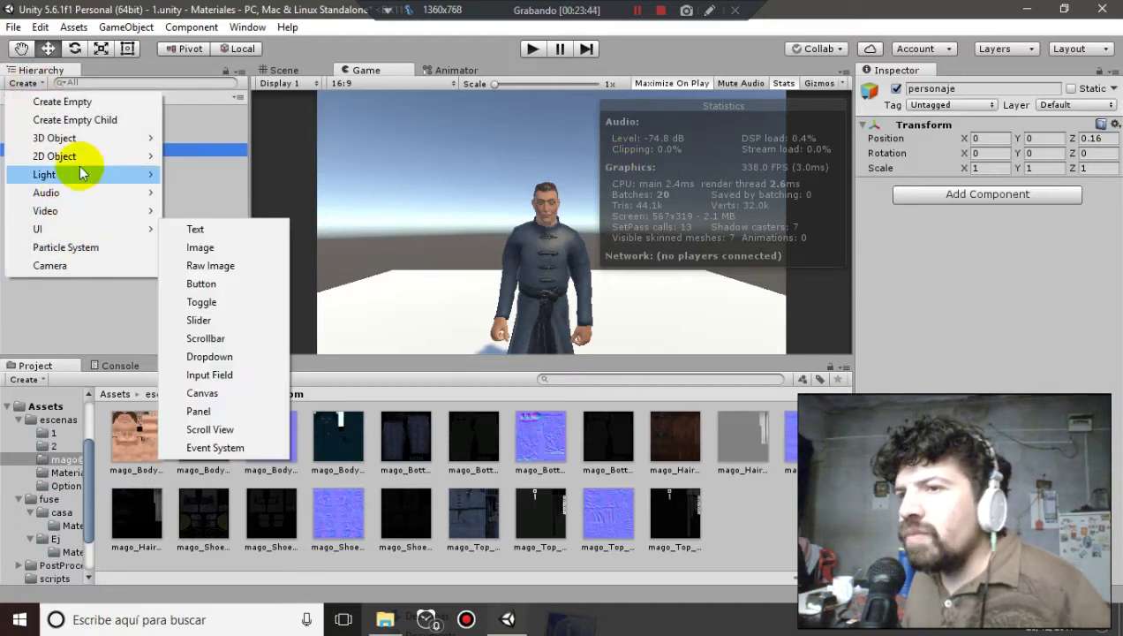
Add a 3D cube and shrink it to about 0.18 scale
{"action": "mouse_move", "coordinate": [84, 138]}
{"action": "left_click", "coordinate": [211, 144]}
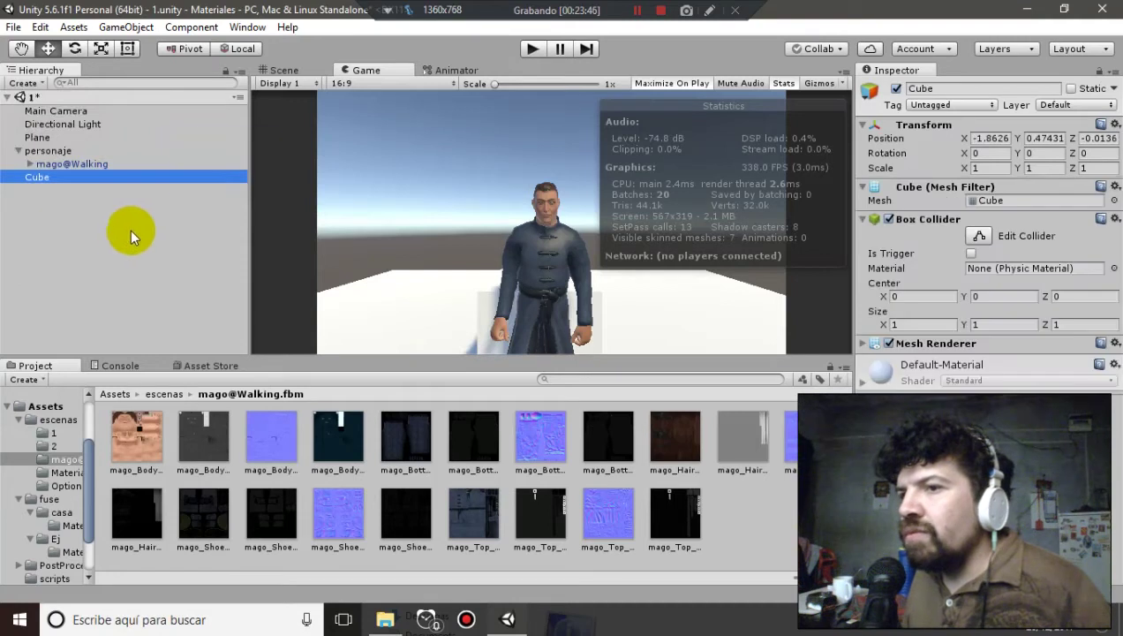
{"action": "left_click", "coordinate": [284, 70]}
{"action": "left_click", "coordinate": [101, 49]}
{"action": "left_click_drag", "start_coordinate": [545, 226], "coordinate": [535, 281]}
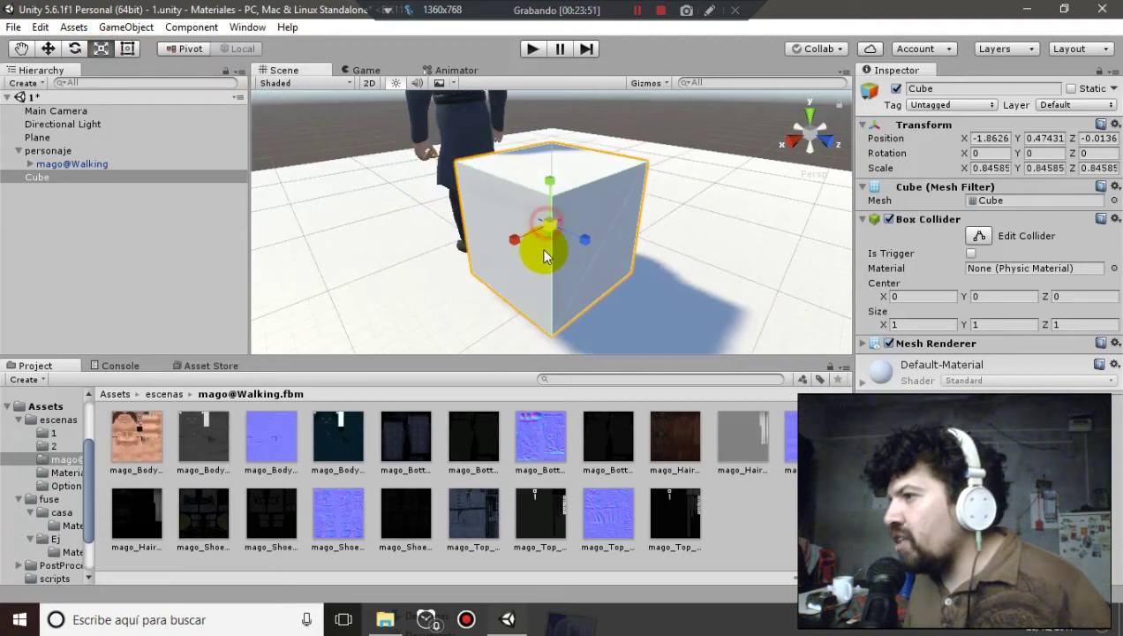
{"action": "double_click", "coordinate": [56, 176]}
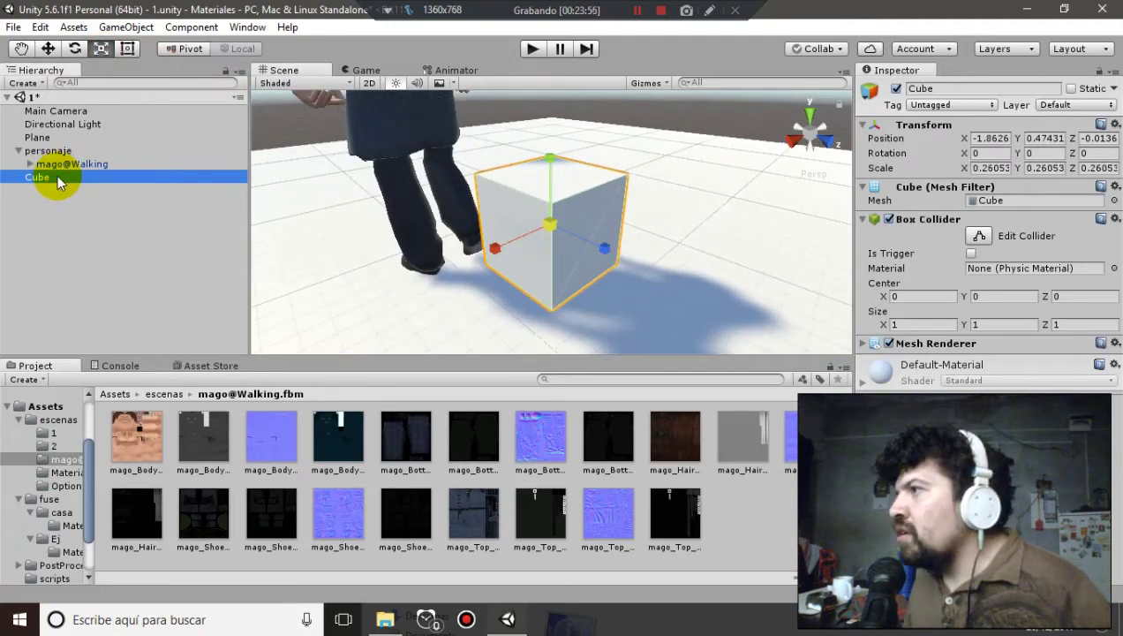
{"action": "mouse_move", "coordinate": [544, 228]}
{"action": "left_mouse_down"}
{"action": "mouse_move", "coordinate": [537, 265]}
{"action": "mouse_move", "coordinate": [470, 215]}
{"action": "left_mouse_up"}
{"action": "left_click", "coordinate": [47, 49]}
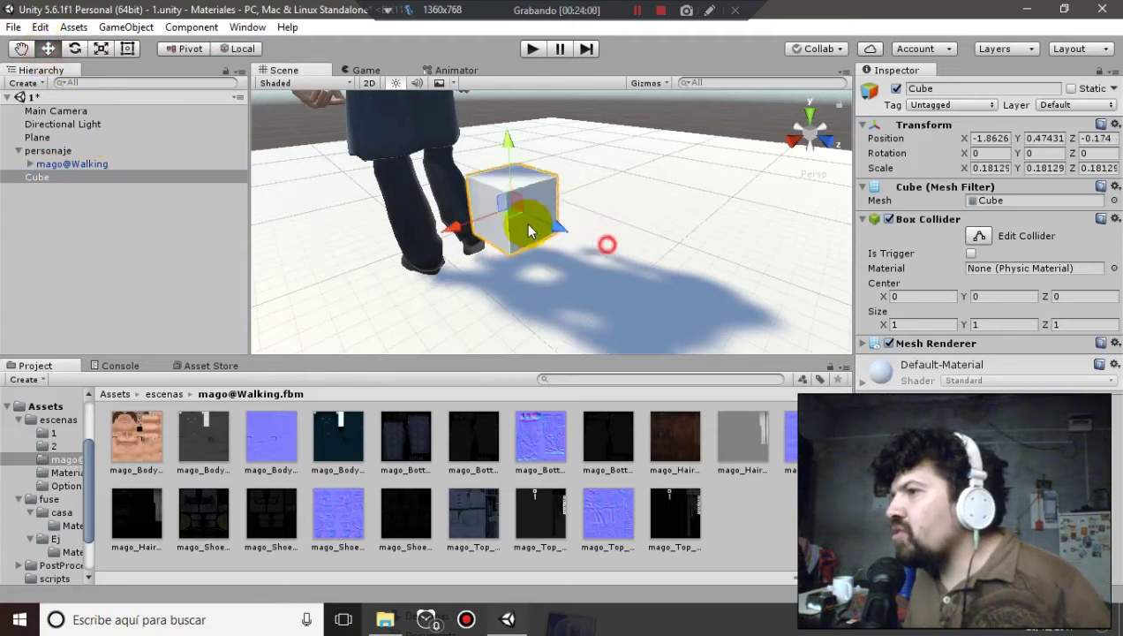
{"action": "double_click", "coordinate": [36, 176]}
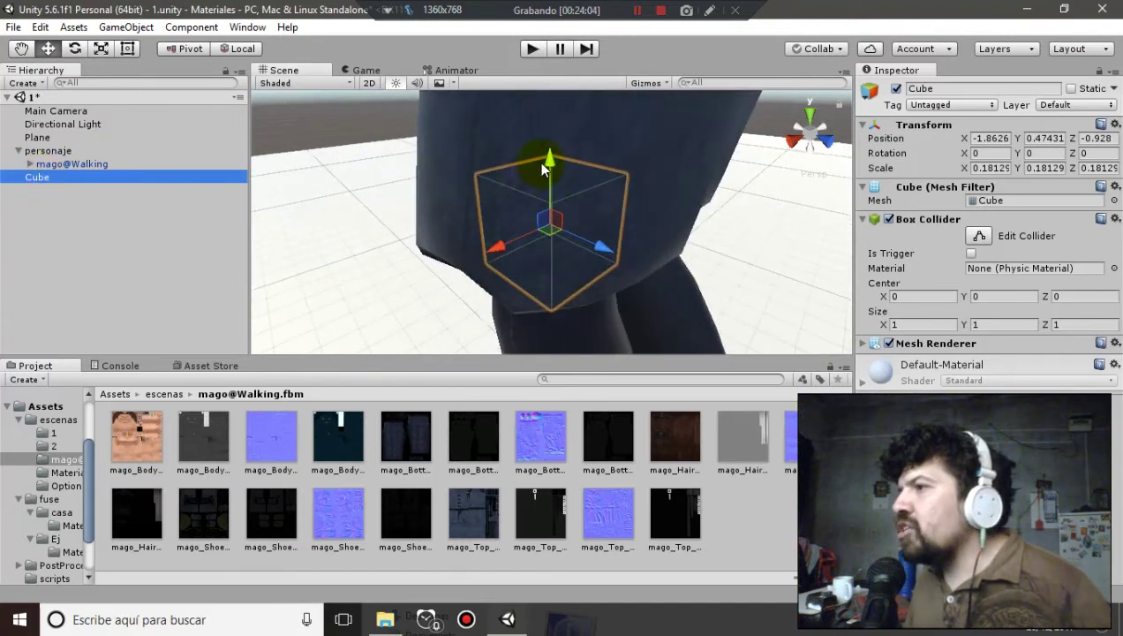
Raise the small cube up to the character's body height
{"action": "left_click_drag", "start_coordinate": [547, 163], "coordinate": [545, 64]}
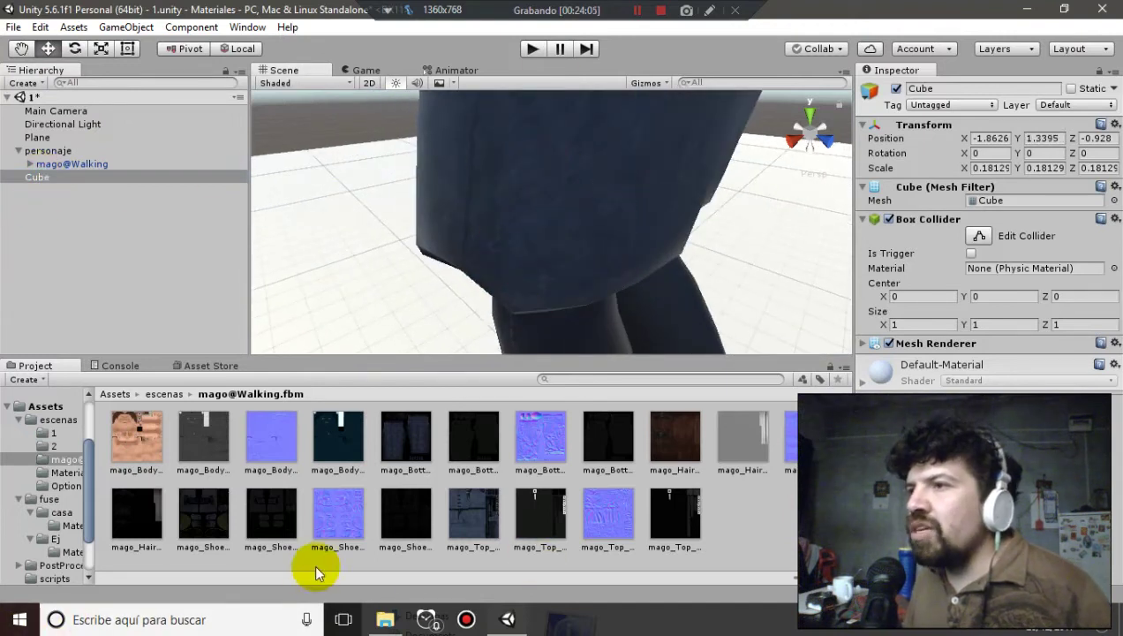
{"action": "left_click", "coordinate": [92, 176]}
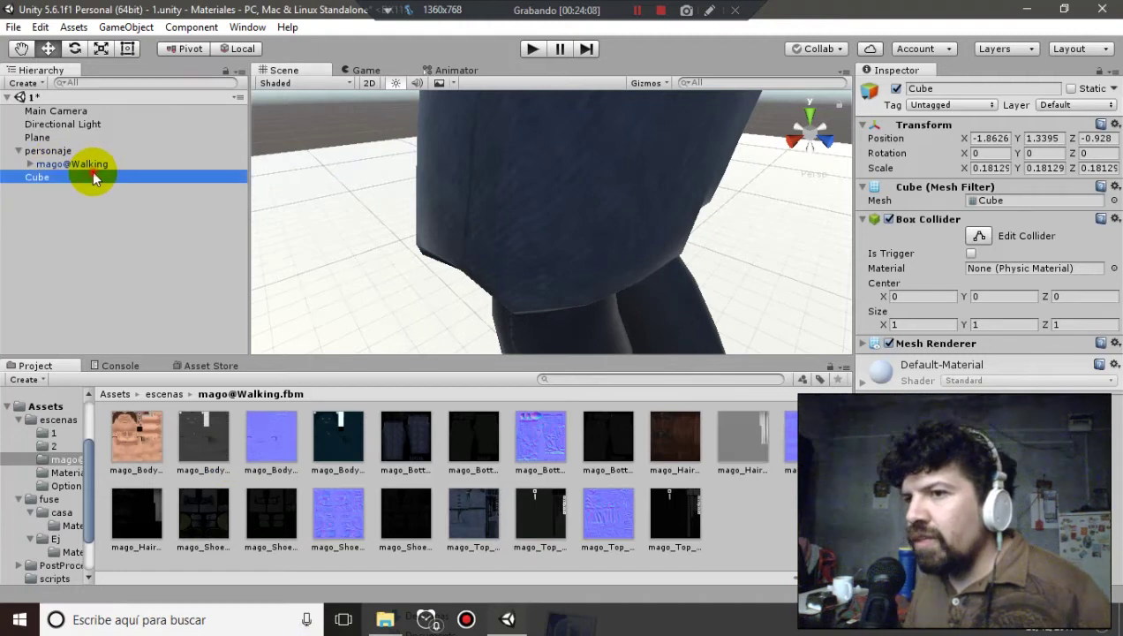
{"action": "key", "text": "f"}
{"action": "left_click_drag", "start_coordinate": [554, 235], "coordinate": [546, 145]}
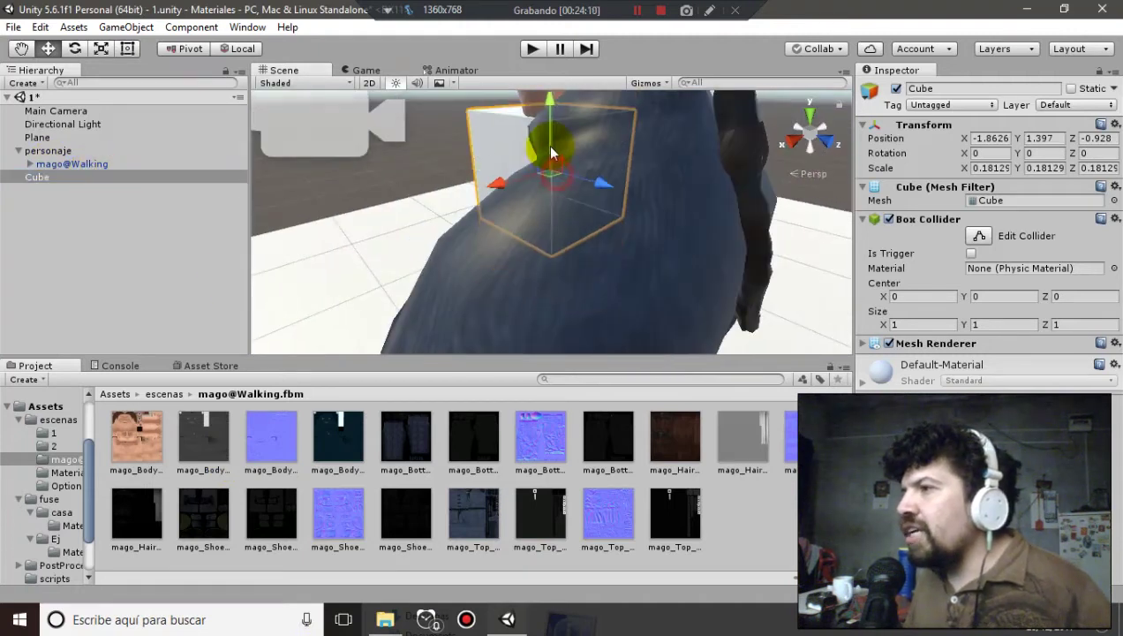
{"action": "double_click", "coordinate": [93, 177]}
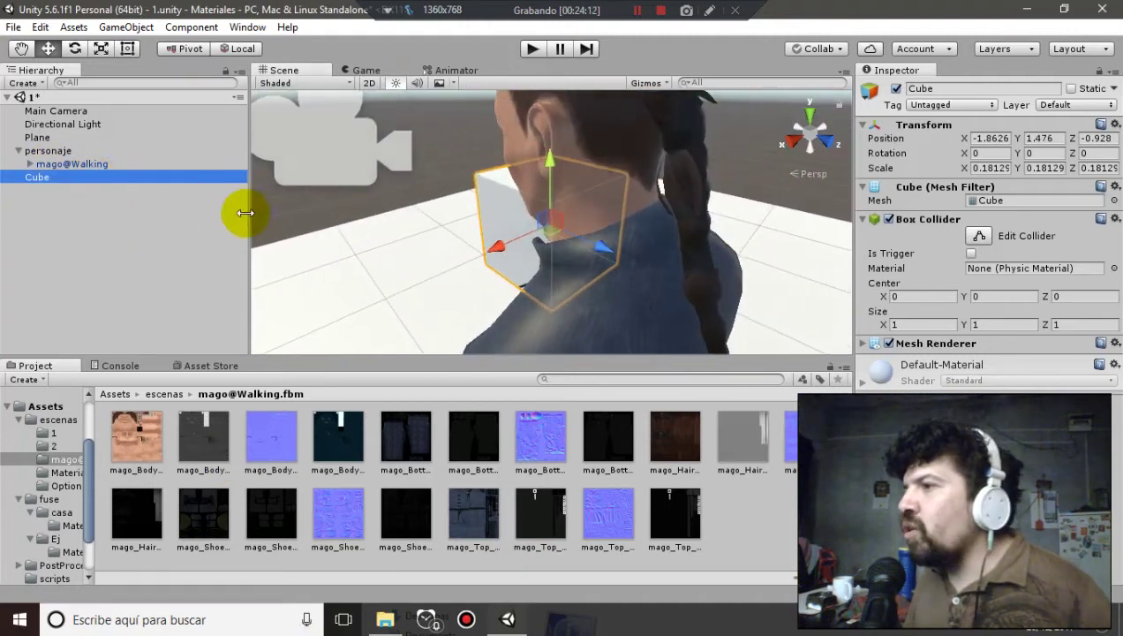
{"action": "mouse_move", "coordinate": [583, 252]}
{"action": "left_mouse_down"}
{"action": "mouse_move", "coordinate": [630, 268]}
{"action": "mouse_move", "coordinate": [600, 254]}
{"action": "mouse_move", "coordinate": [592, 290]}
{"action": "left_mouse_up"}
{"action": "left_click", "coordinate": [516, 237]}
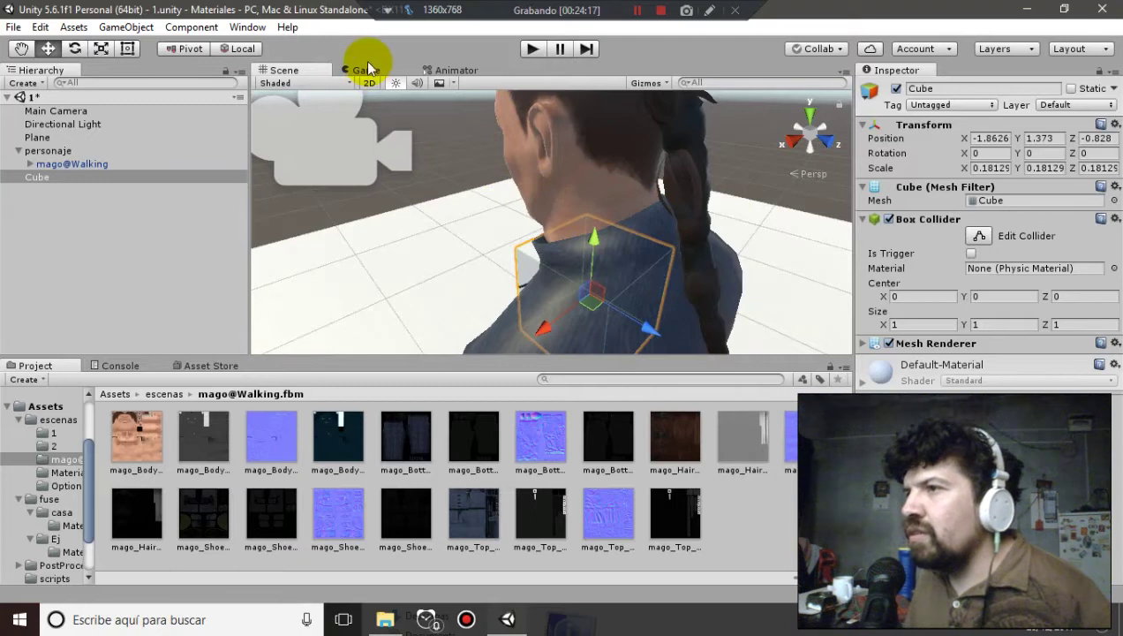
{"action": "left_click", "coordinate": [362, 68]}
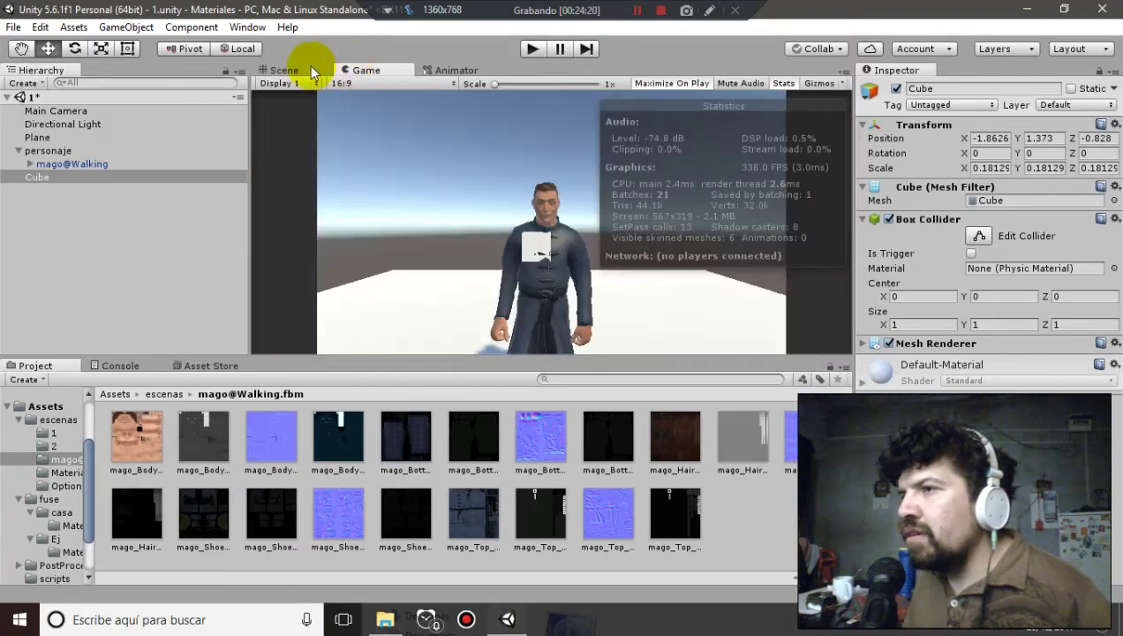
{"action": "left_click", "coordinate": [296, 68]}
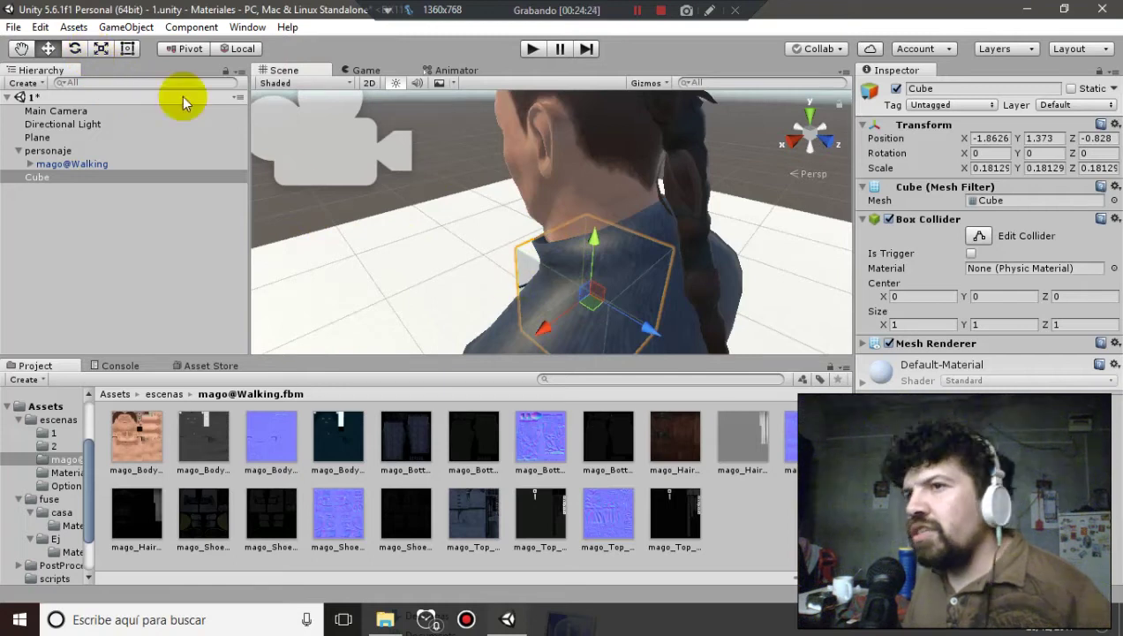
Stretch the cube wider along its X axis into a flat plate
{"action": "left_click", "coordinate": [105, 53]}
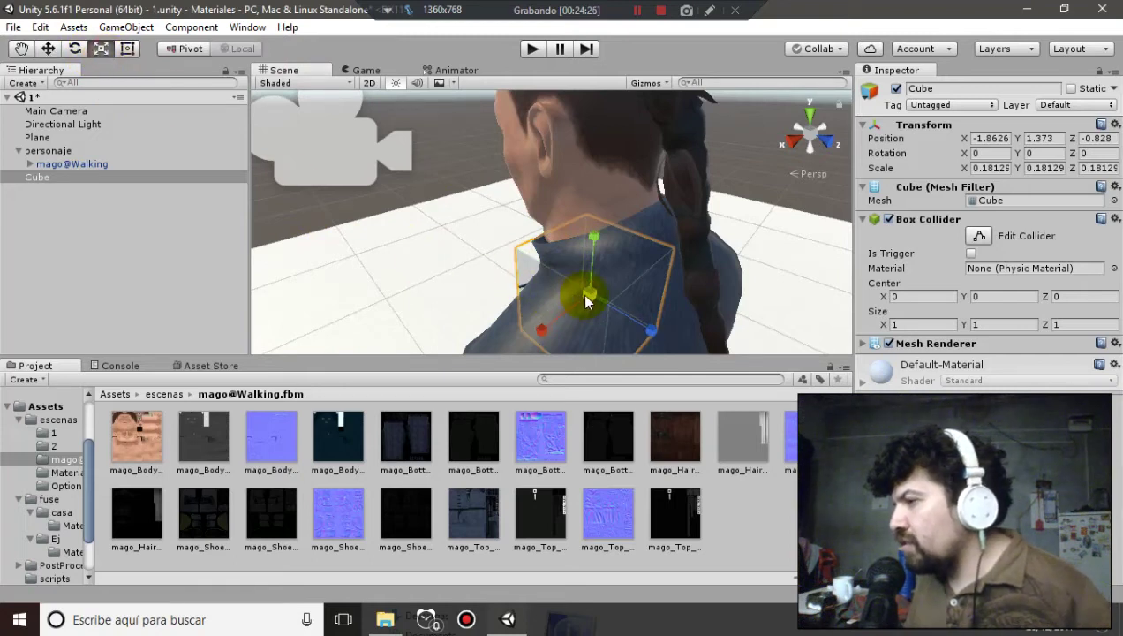
{"action": "left_click_drag", "start_coordinate": [540, 329], "coordinate": [507, 347]}
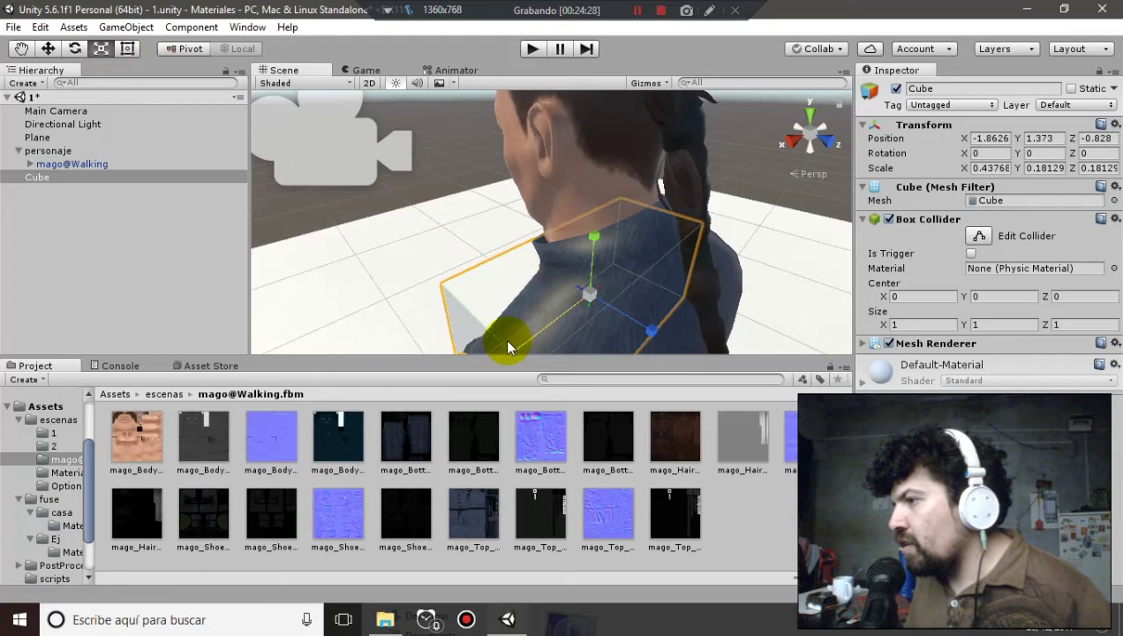
{"action": "left_click", "coordinate": [353, 71]}
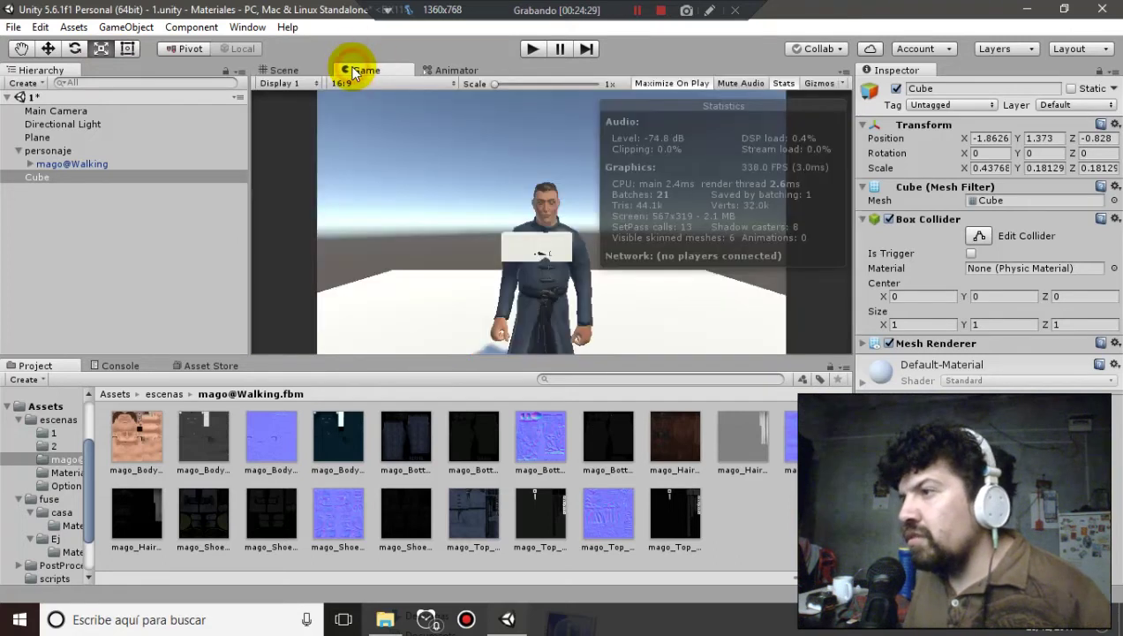
{"action": "left_click", "coordinate": [278, 70]}
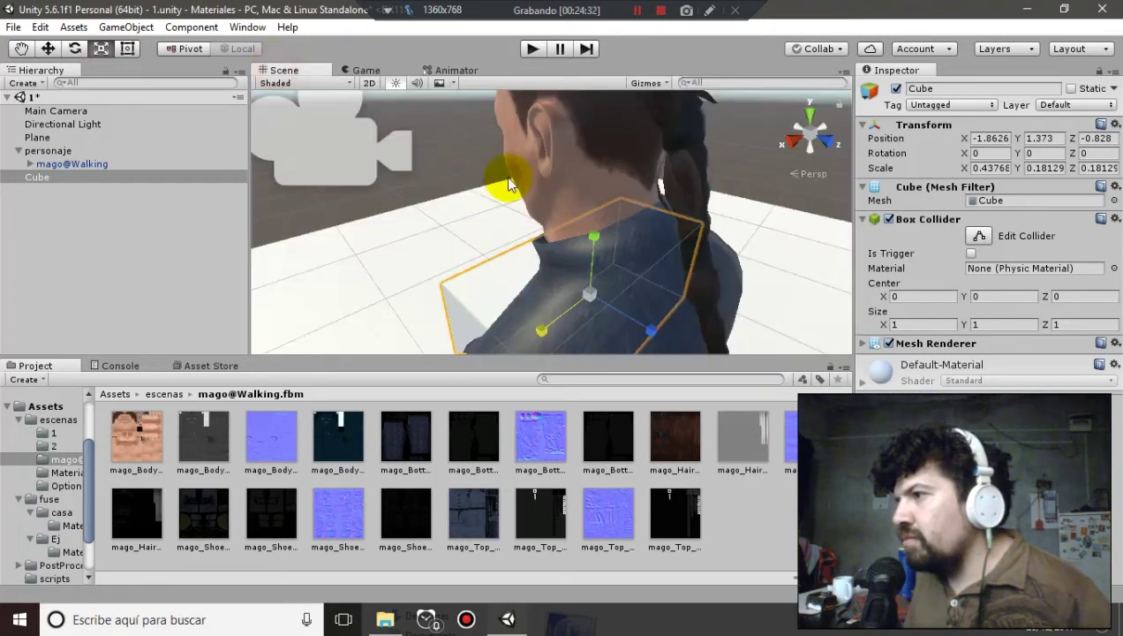
Slide the cube to the shoulder at X 0.021, Y 1.373, Z -0.828
{"action": "left_click", "coordinate": [58, 53]}
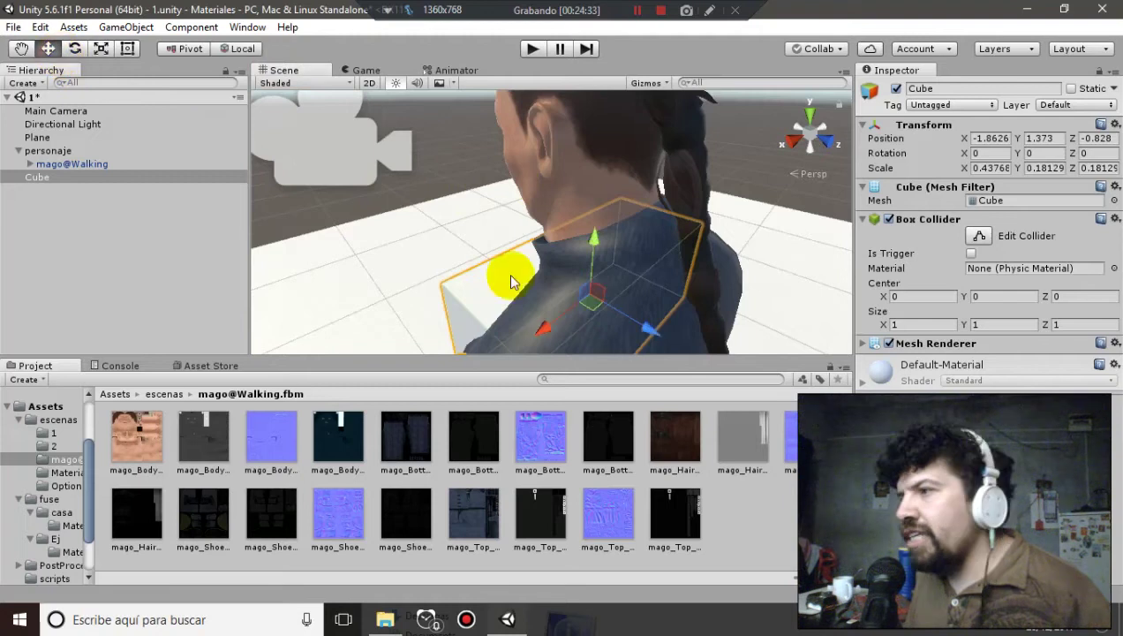
{"action": "left_click_drag", "start_coordinate": [552, 329], "coordinate": [580, 320]}
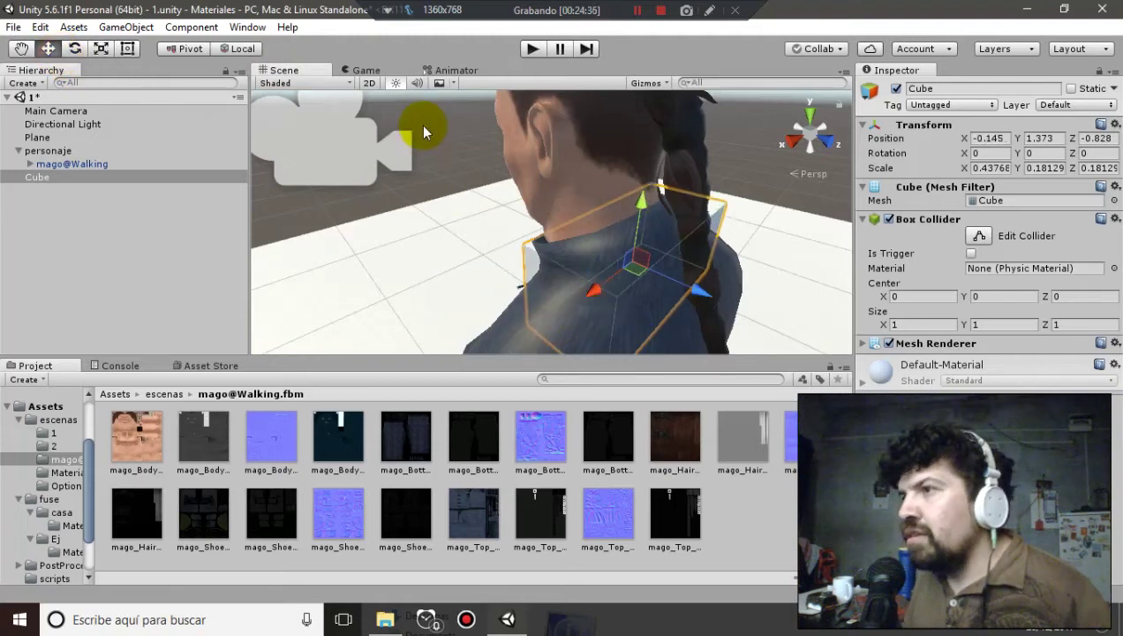
{"action": "left_click", "coordinate": [376, 73]}
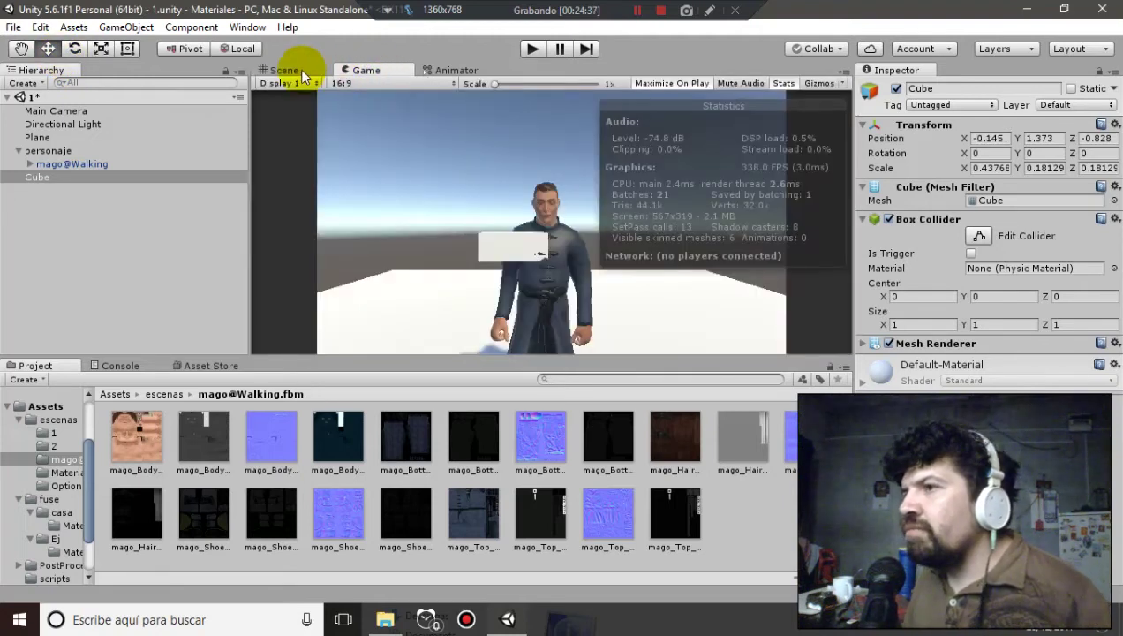
{"action": "left_click", "coordinate": [297, 70]}
{"action": "left_click_drag", "start_coordinate": [602, 287], "coordinate": [591, 290]}
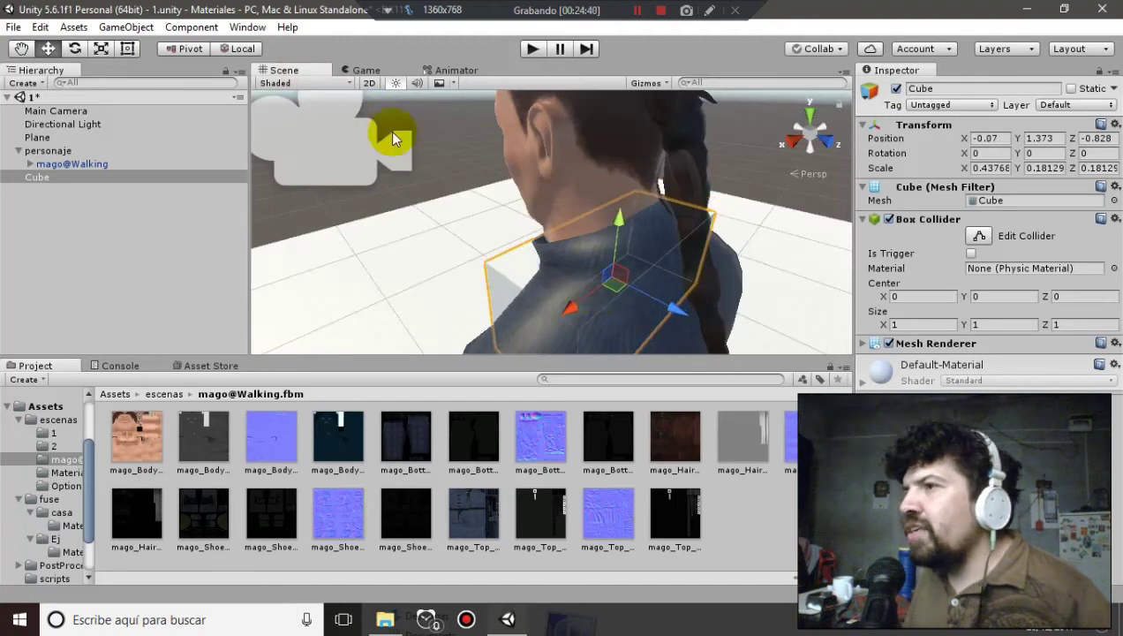
{"action": "left_click", "coordinate": [360, 70]}
{"action": "left_click", "coordinate": [307, 71]}
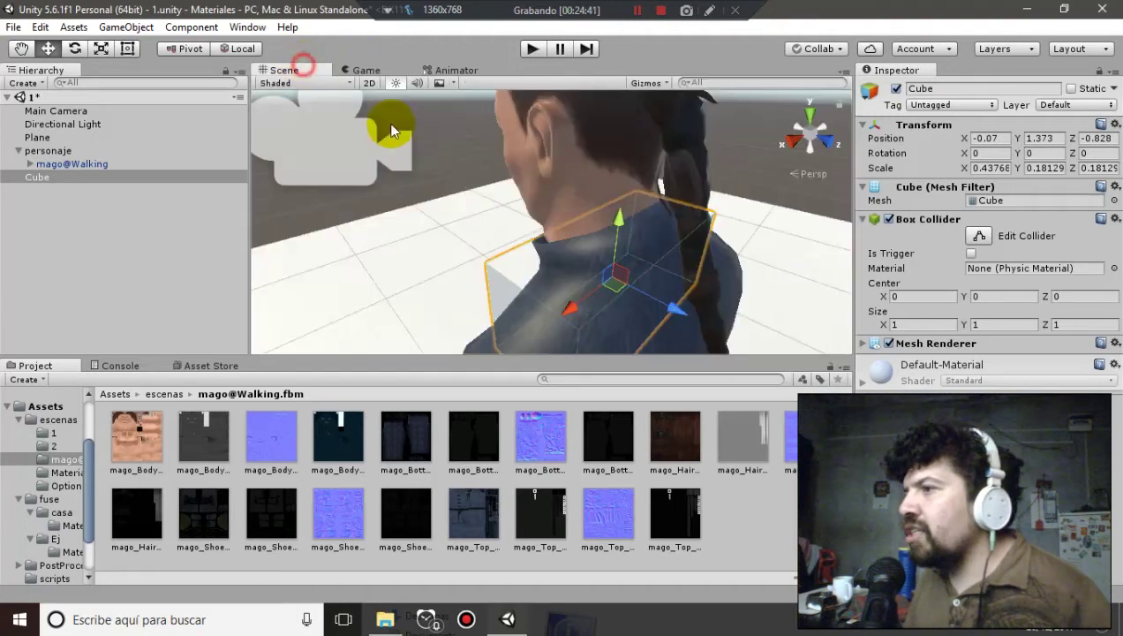
{"action": "mouse_move", "coordinate": [581, 290]}
{"action": "left_mouse_down"}
{"action": "mouse_move", "coordinate": [565, 310]}
{"action": "mouse_move", "coordinate": [400, 129]}
{"action": "left_mouse_up"}
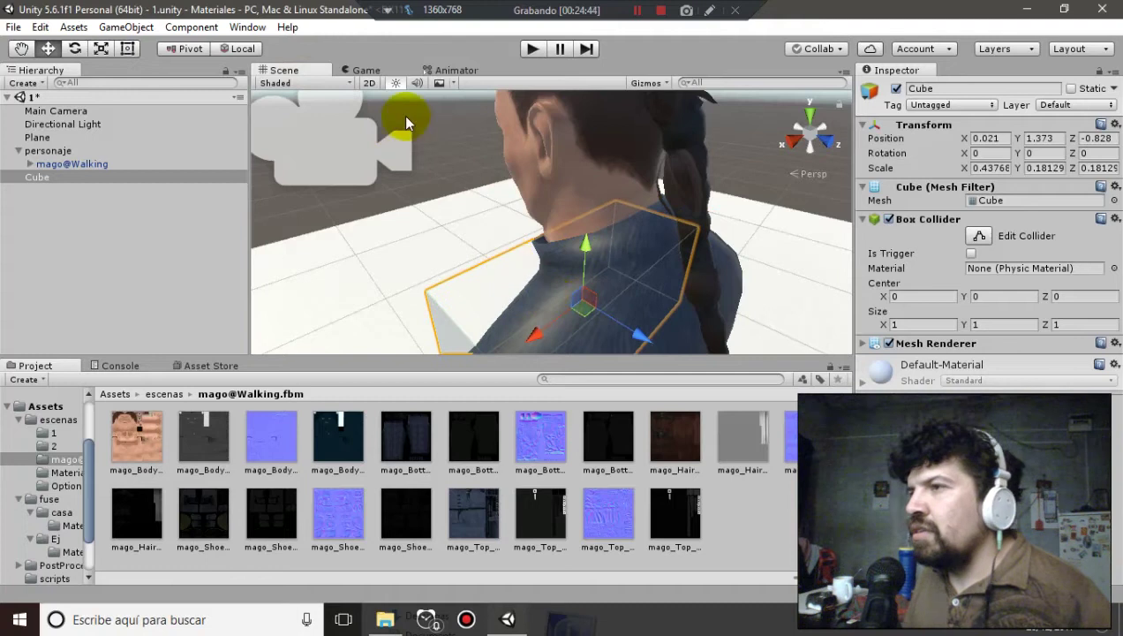
{"action": "left_click", "coordinate": [358, 71]}
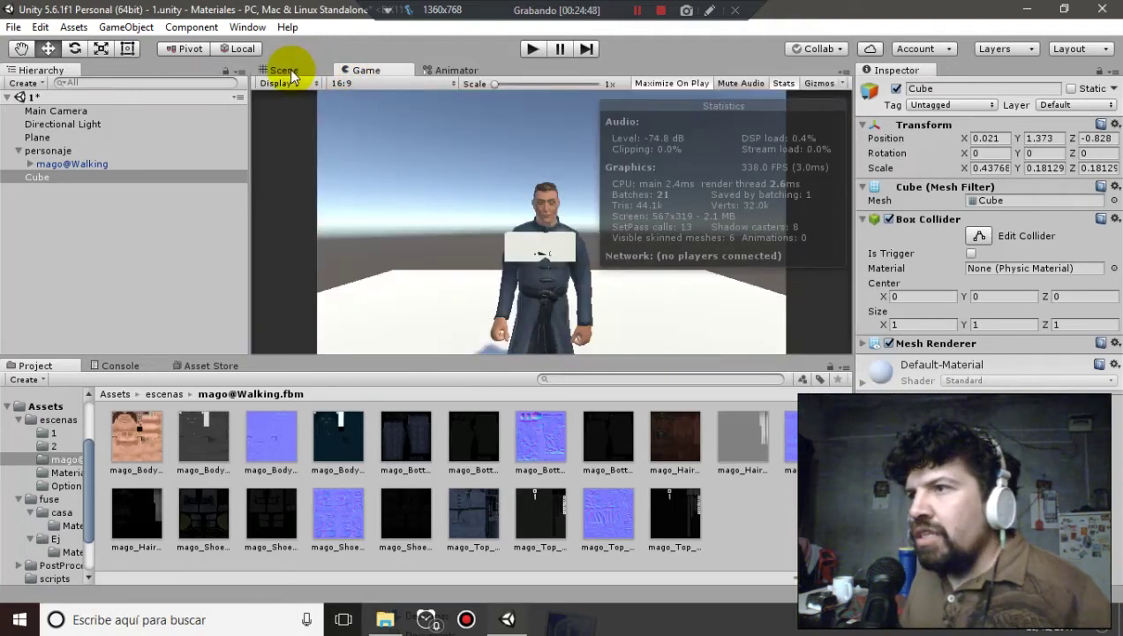
Remove the Cube's Box Collider and turn off its Mesh Renderer
{"action": "left_click", "coordinate": [888, 219]}
{"action": "left_click", "coordinate": [888, 342]}
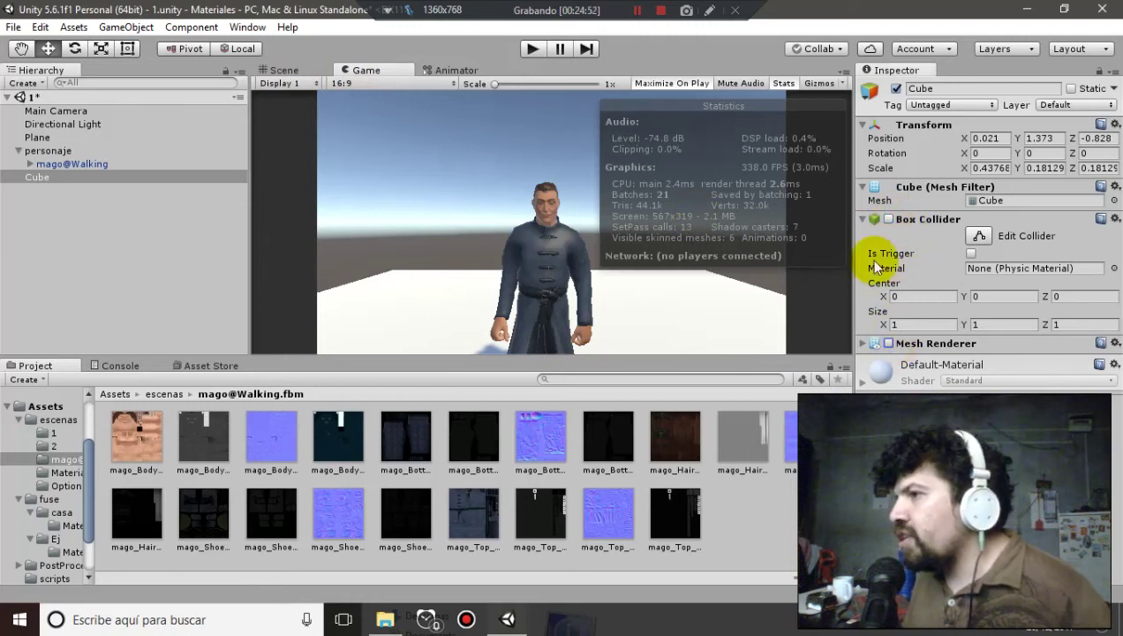
{"action": "left_click", "coordinate": [863, 220]}
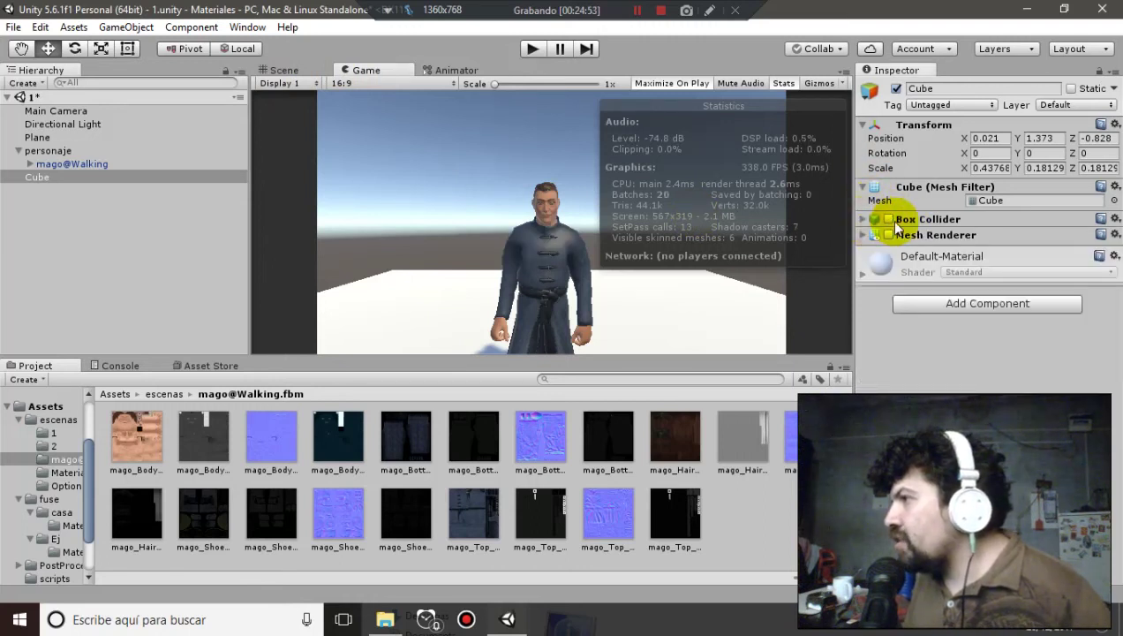
{"action": "left_click", "coordinate": [1114, 219]}
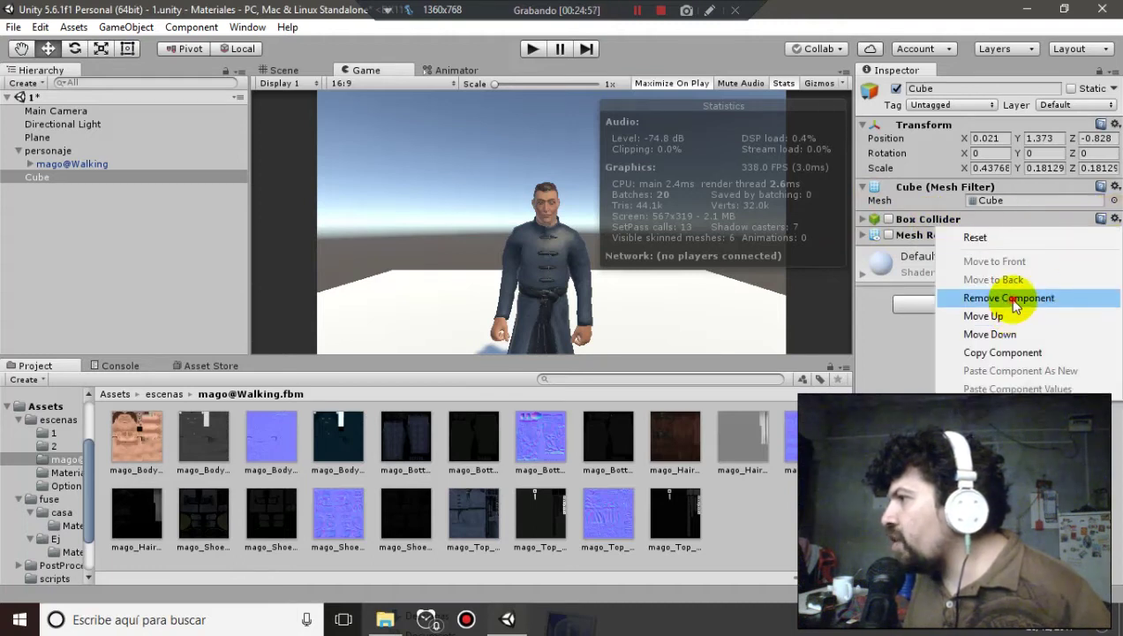
{"action": "left_click", "coordinate": [1013, 299]}
{"action": "left_click", "coordinate": [864, 219]}
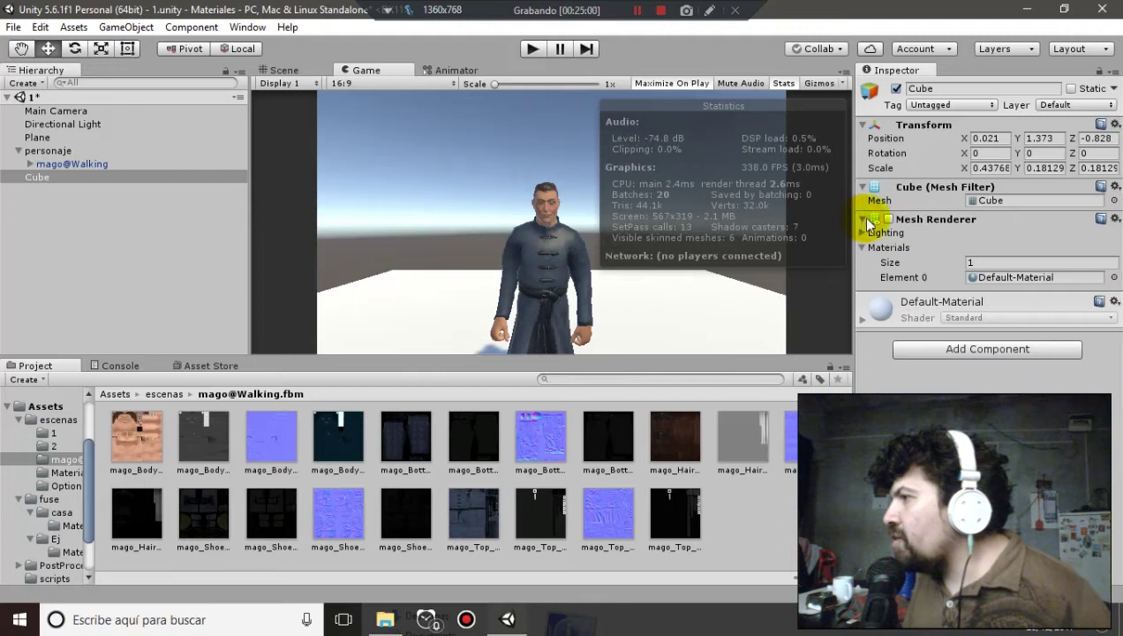
{"action": "left_click", "coordinate": [893, 220]}
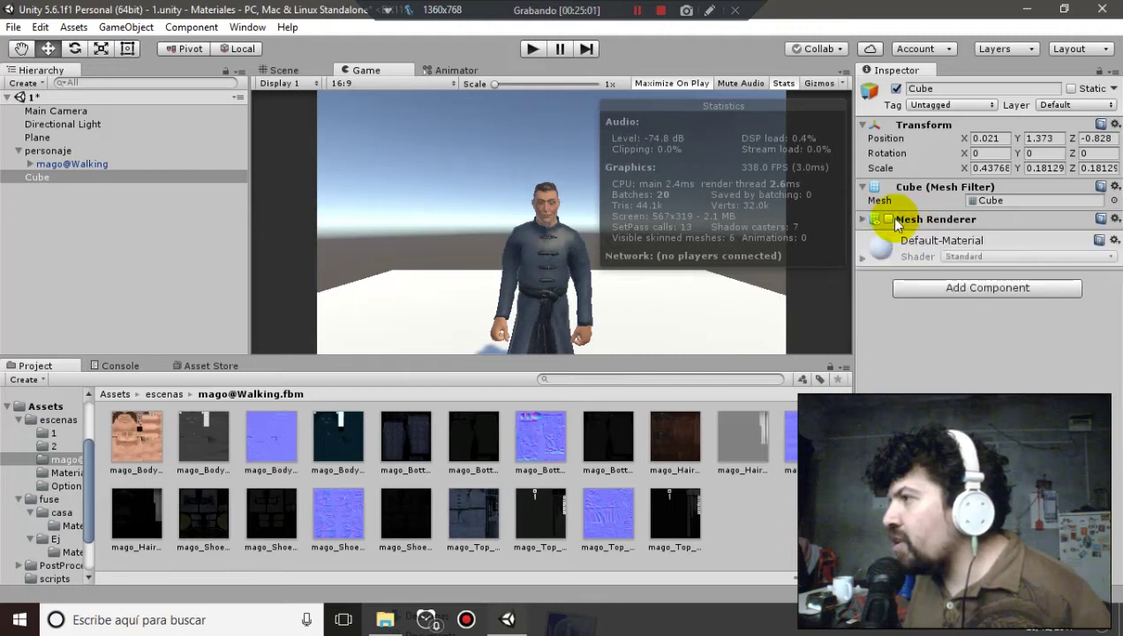
{"action": "left_click", "coordinate": [887, 218]}
{"action": "left_click", "coordinate": [887, 217]}
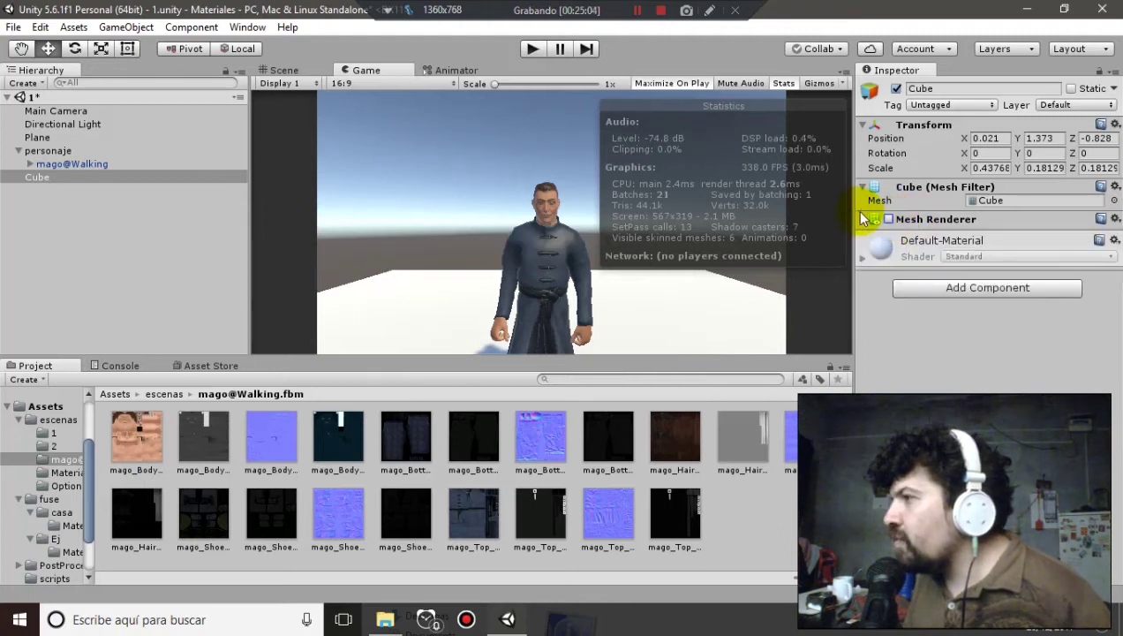
{"action": "left_click", "coordinate": [862, 186]}
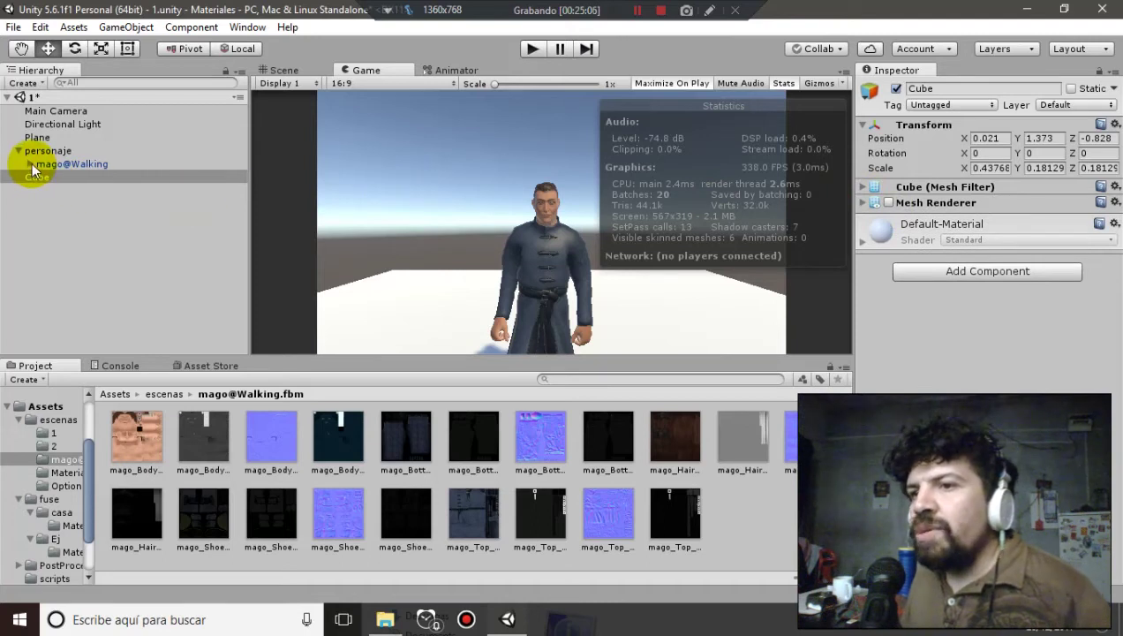
{"action": "left_click", "coordinate": [176, 151]}
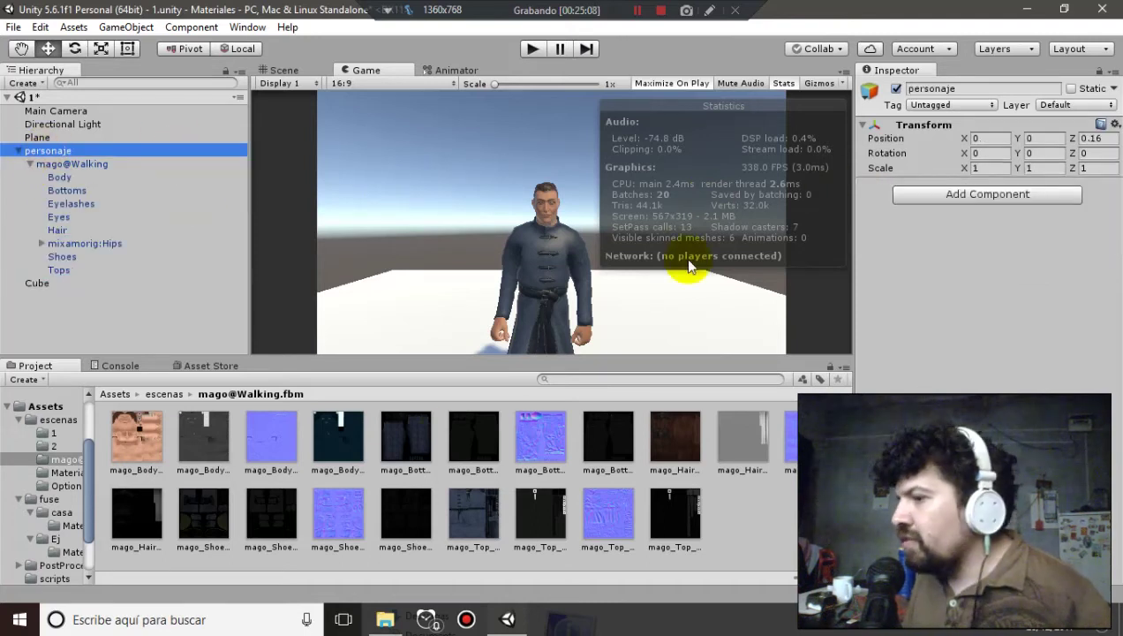
{"action": "left_click", "coordinate": [176, 394]}
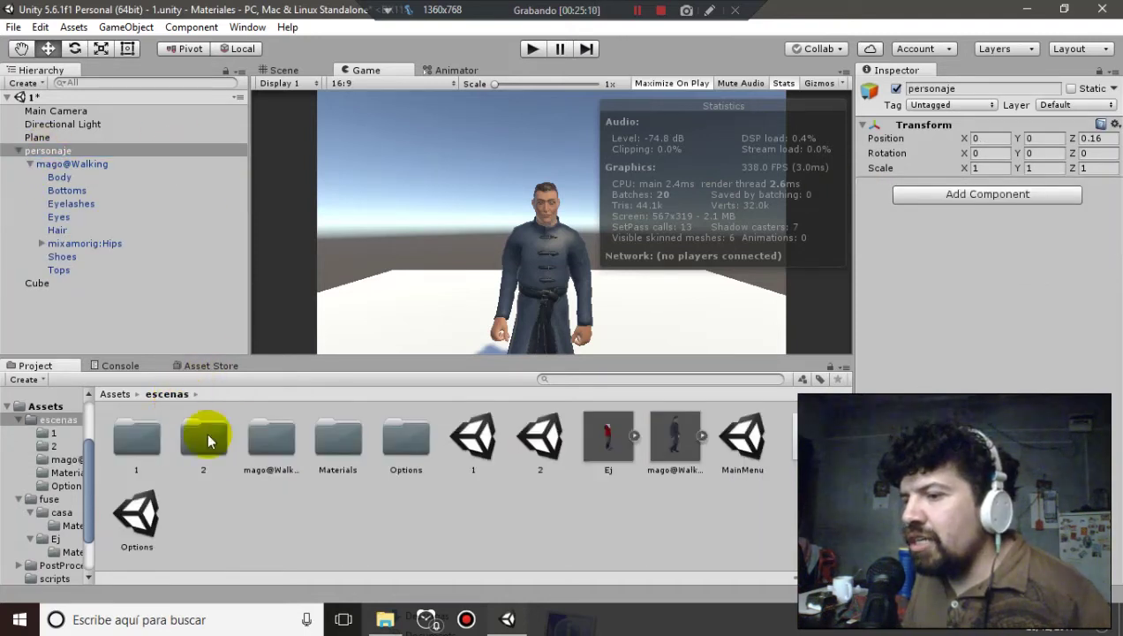
{"action": "double_click", "coordinate": [276, 432]}
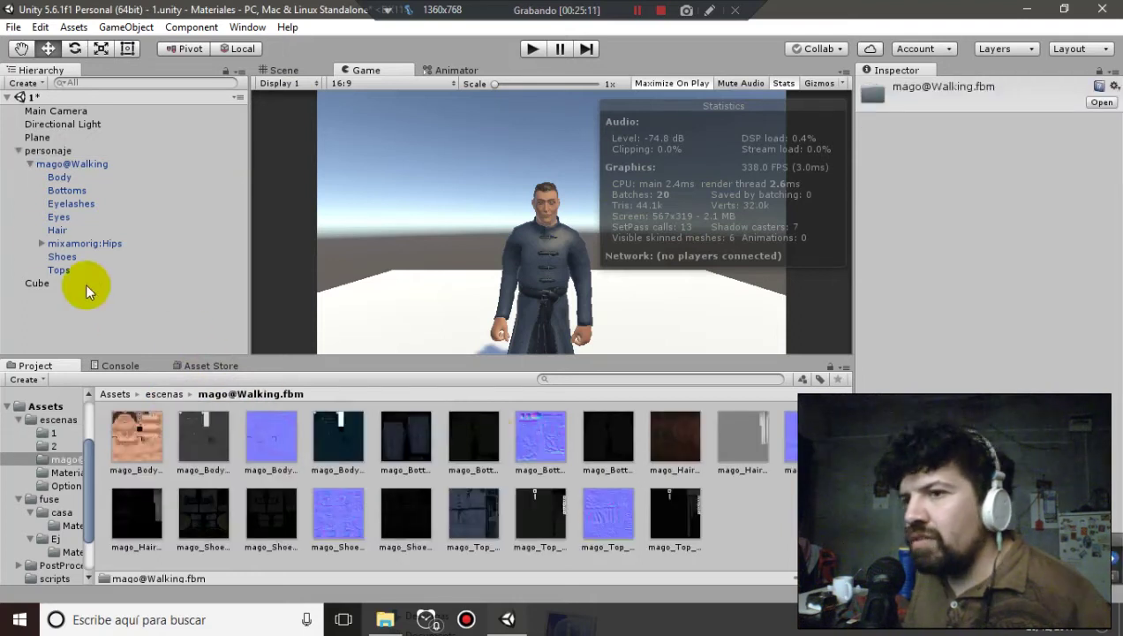
{"action": "left_click_drag", "start_coordinate": [51, 151], "coordinate": [756, 535]}
{"action": "left_click", "coordinate": [71, 153]}
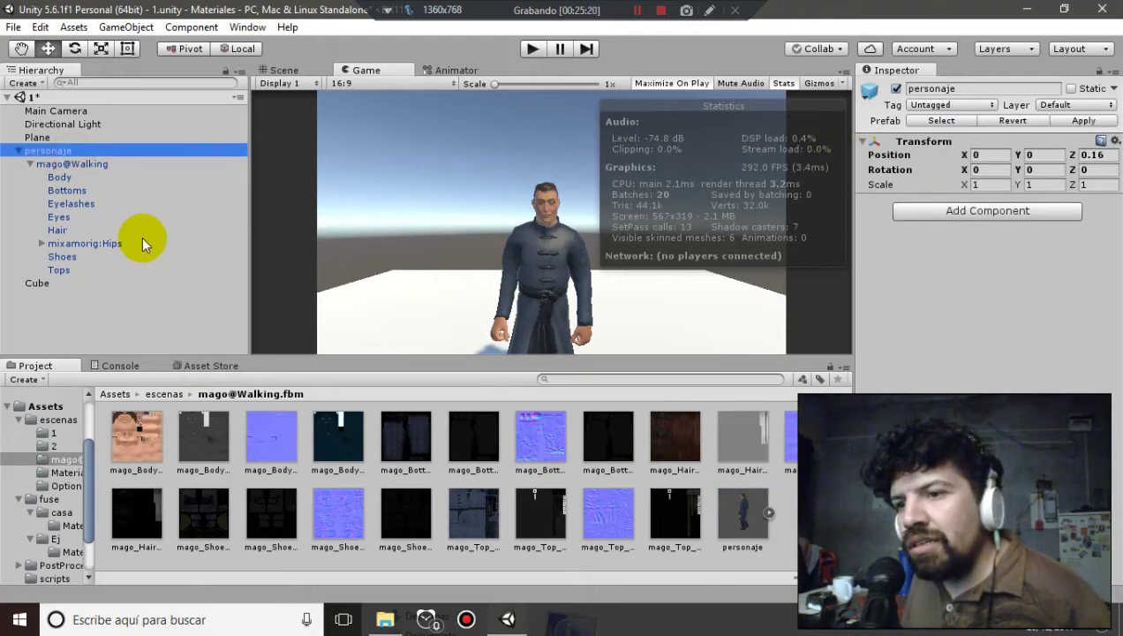
Parent the Cube under personaje and apply the change to the prefab
{"action": "left_click", "coordinate": [19, 151]}
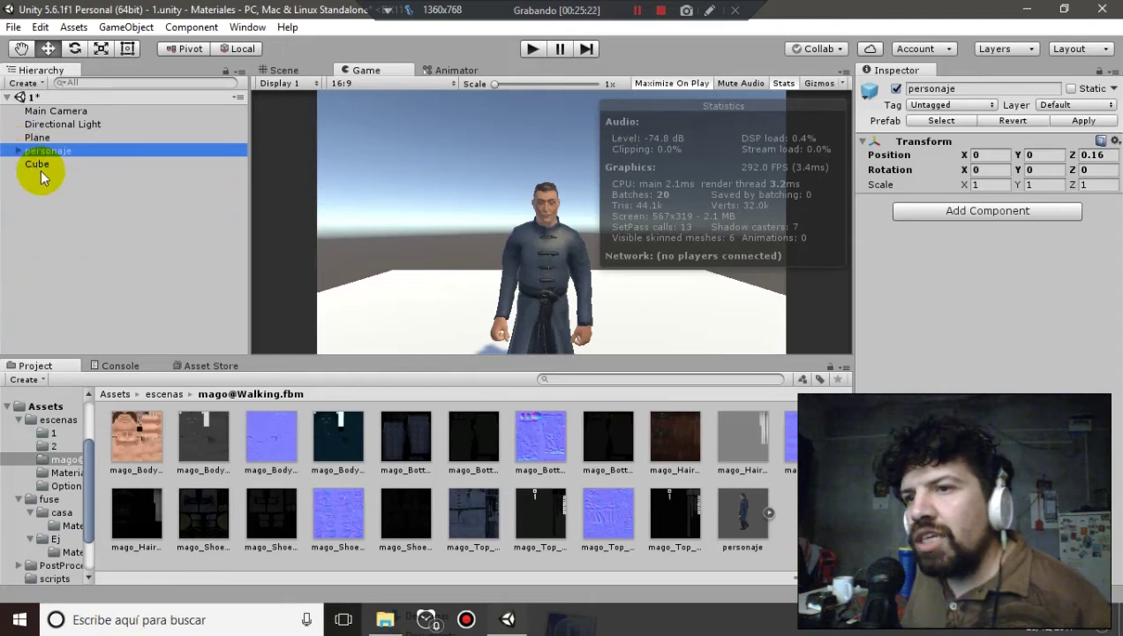
{"action": "left_click", "coordinate": [37, 172]}
{"action": "left_click_drag", "start_coordinate": [41, 165], "coordinate": [50, 151]}
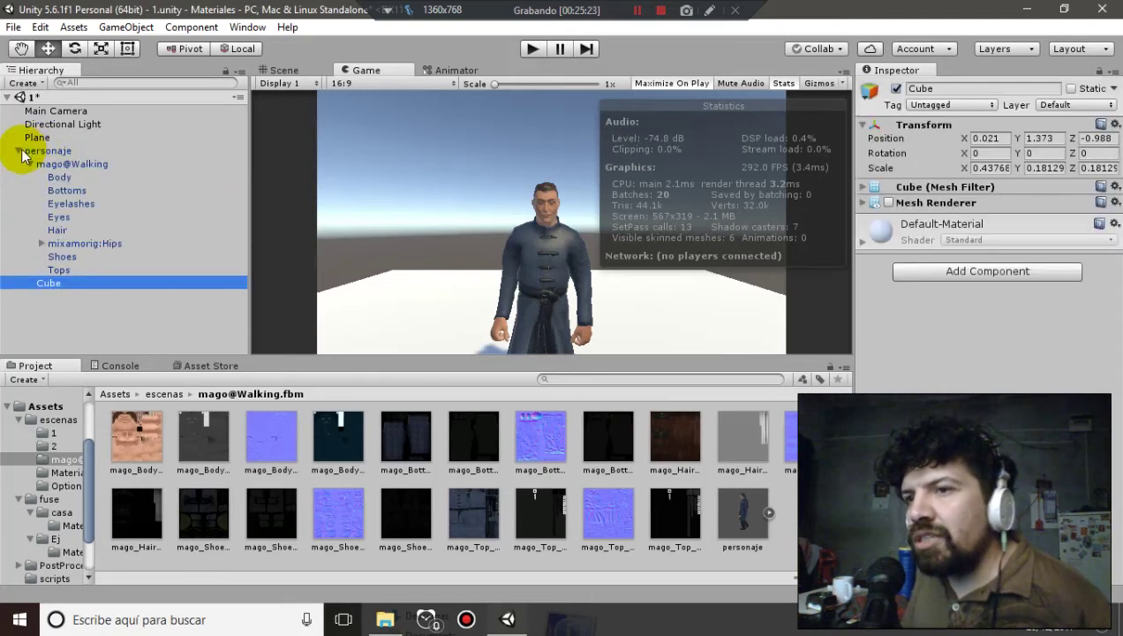
{"action": "left_click", "coordinate": [19, 151]}
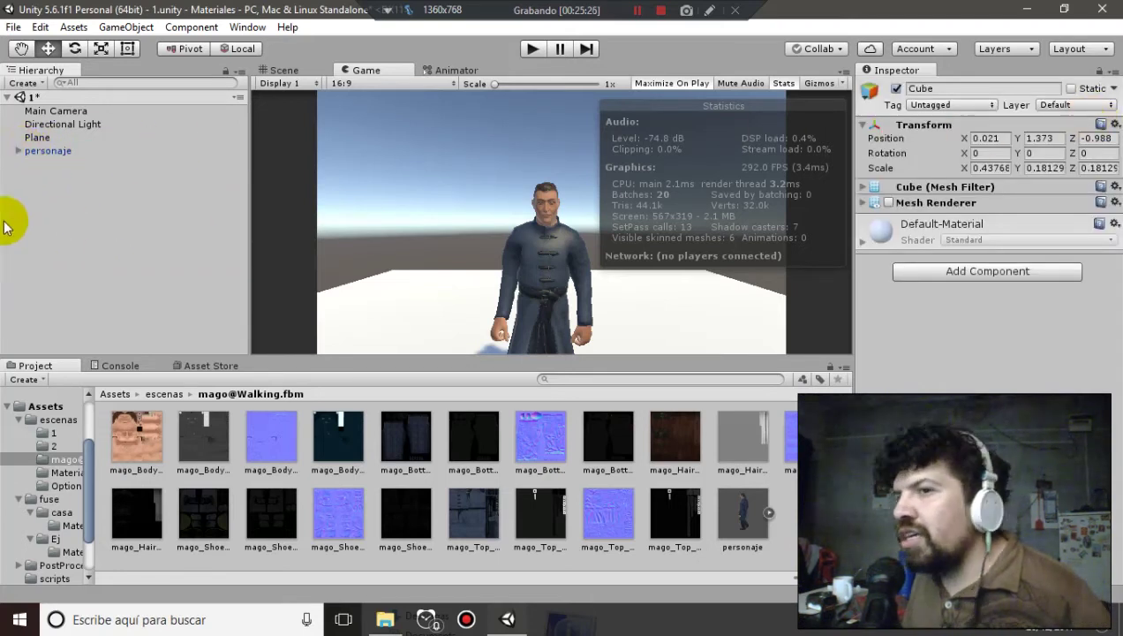
{"action": "left_click", "coordinate": [48, 151]}
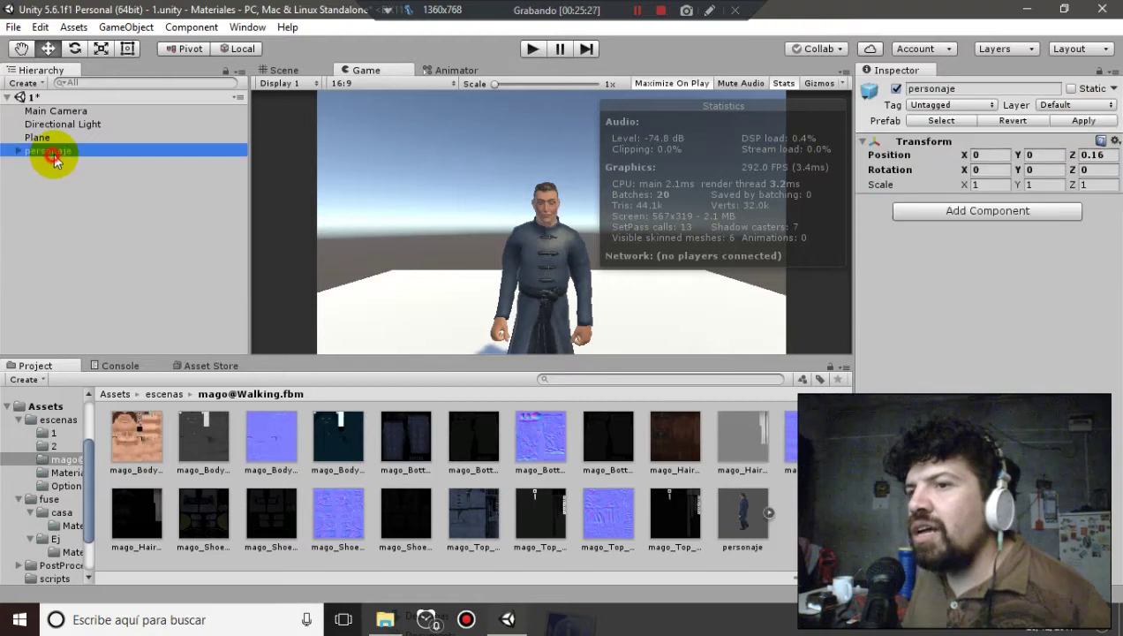
{"action": "left_click", "coordinate": [1083, 120]}
{"action": "left_click", "coordinate": [38, 152]}
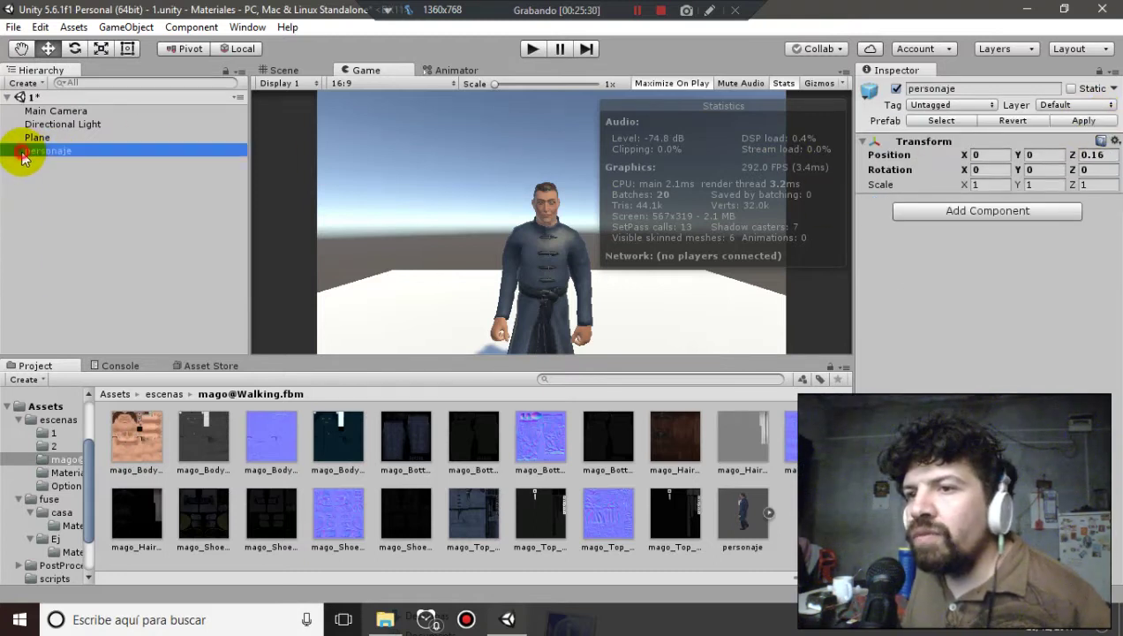
Deactivate the Bottoms and Tops meshes, leaving only the head and hands visible
{"action": "left_click", "coordinate": [19, 151]}
{"action": "left_click", "coordinate": [55, 165]}
{"action": "left_click", "coordinate": [60, 179]}
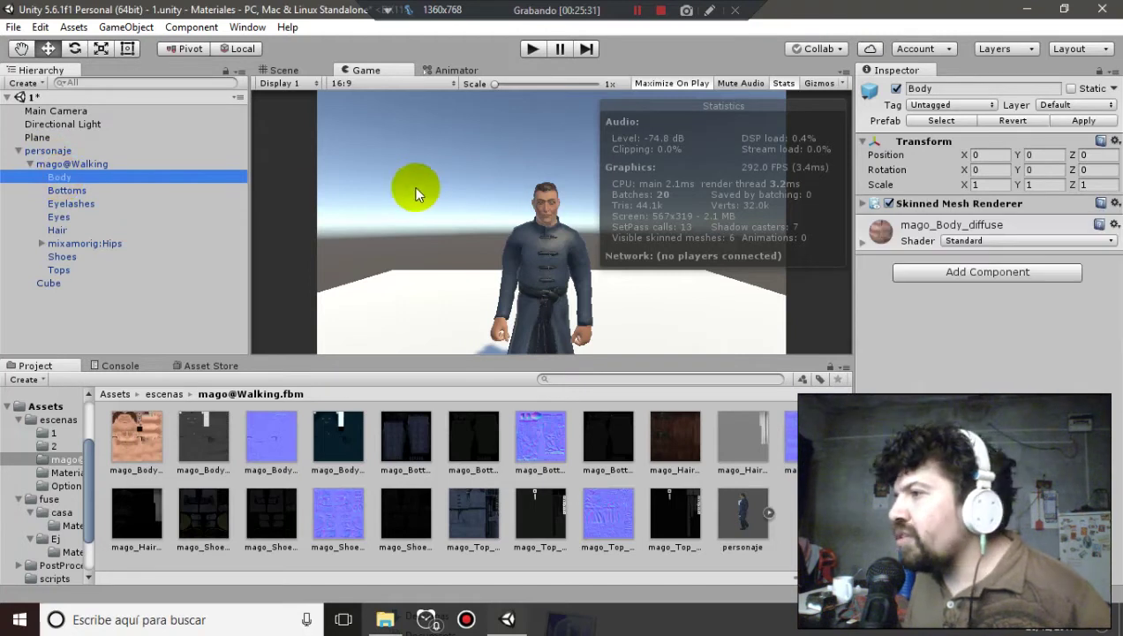
{"action": "left_click", "coordinate": [862, 243]}
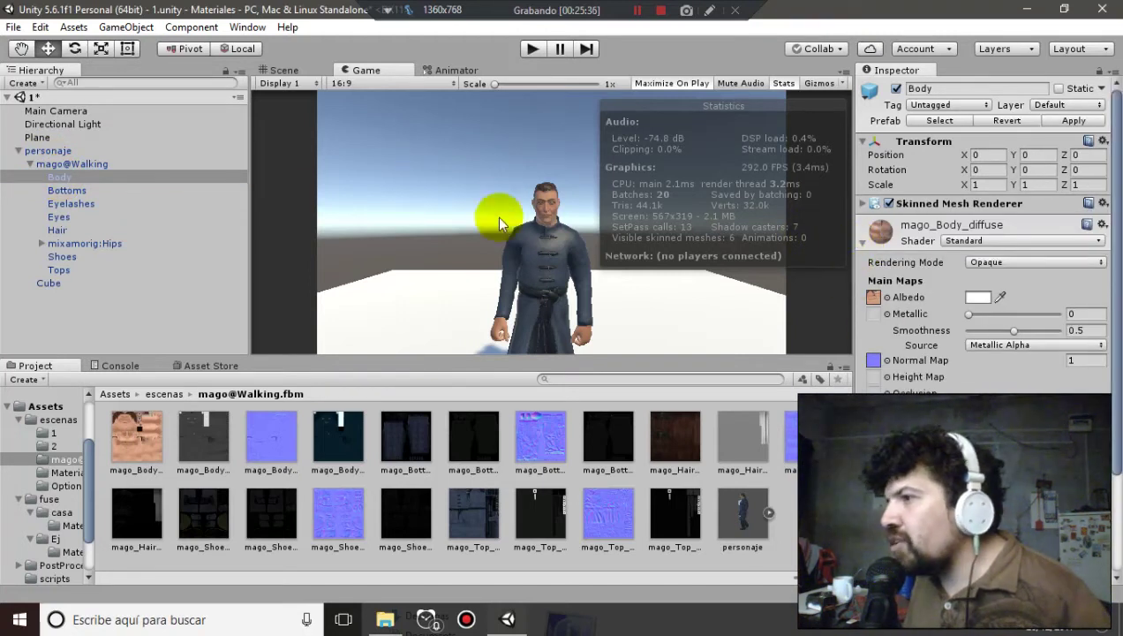
{"action": "left_click", "coordinate": [76, 177]}
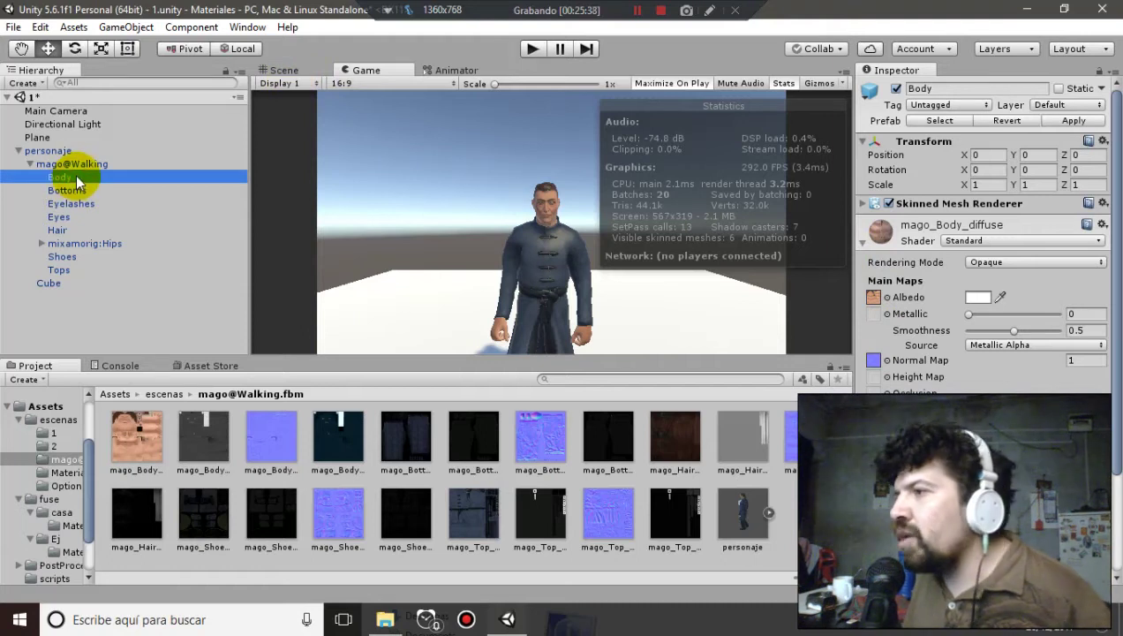
{"action": "left_click", "coordinate": [96, 190]}
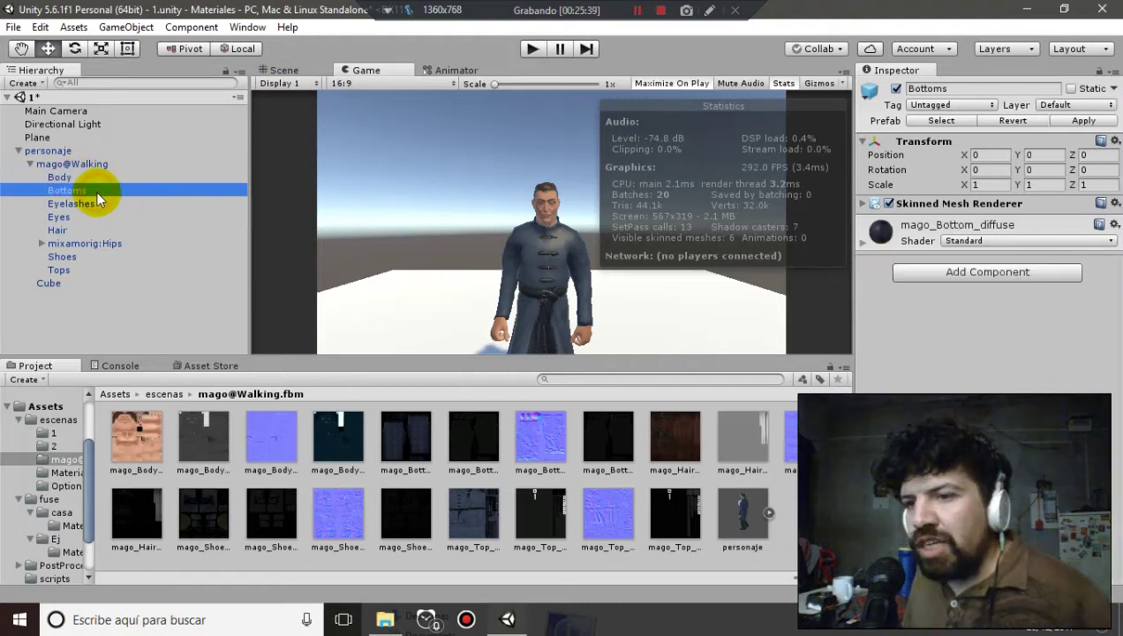
{"action": "left_click", "coordinate": [62, 269], "text": "ctrl"}
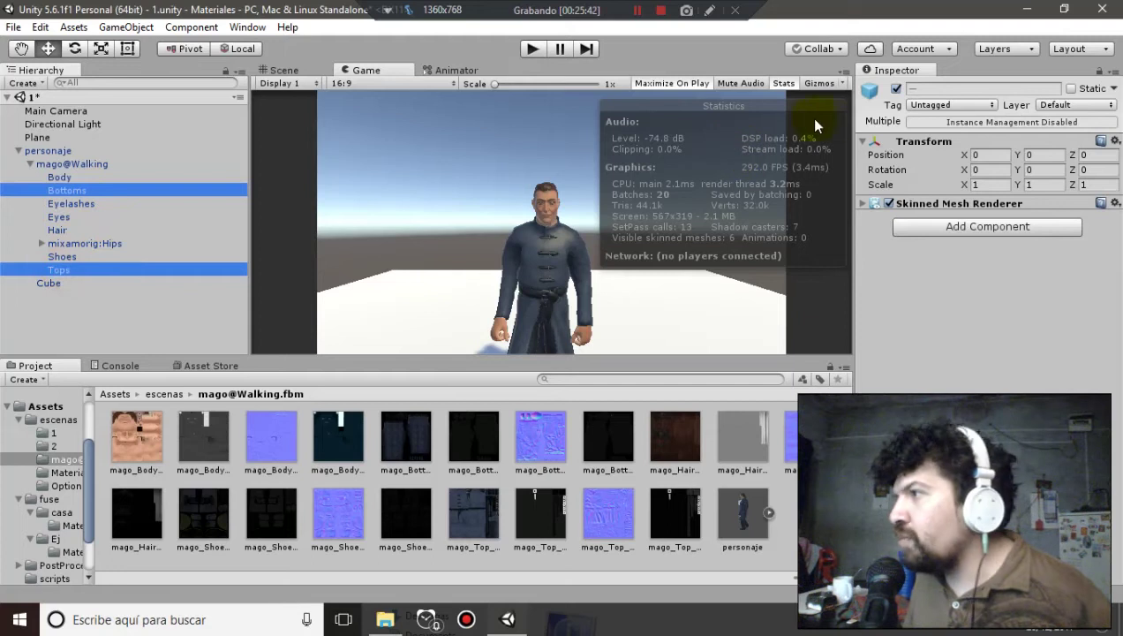
{"action": "left_click", "coordinate": [896, 89]}
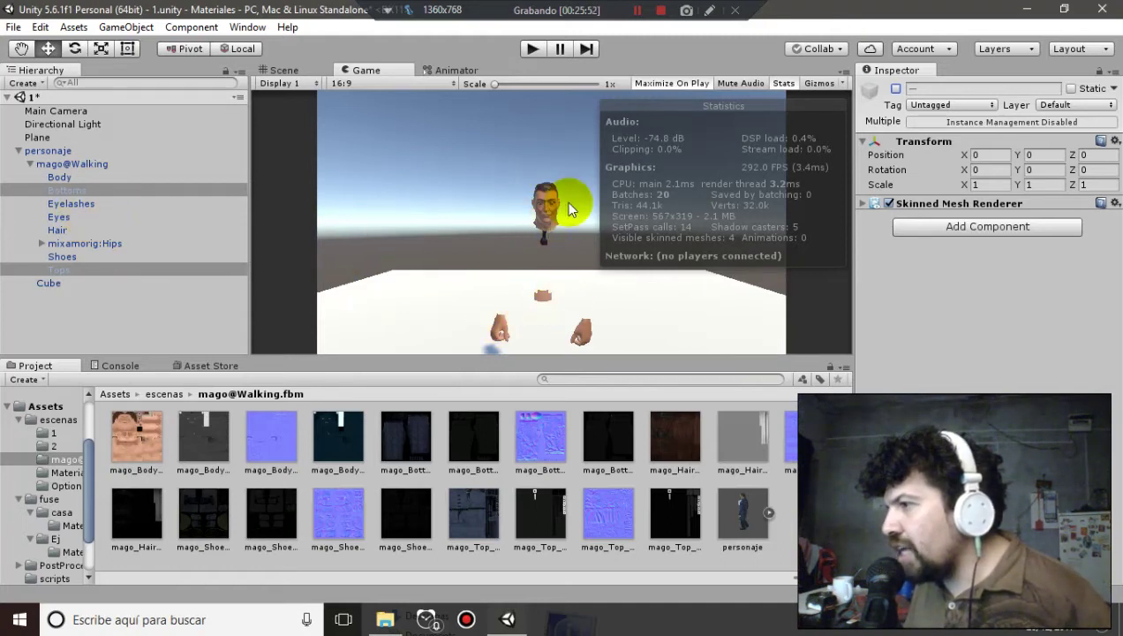
{"action": "left_click", "coordinate": [283, 71]}
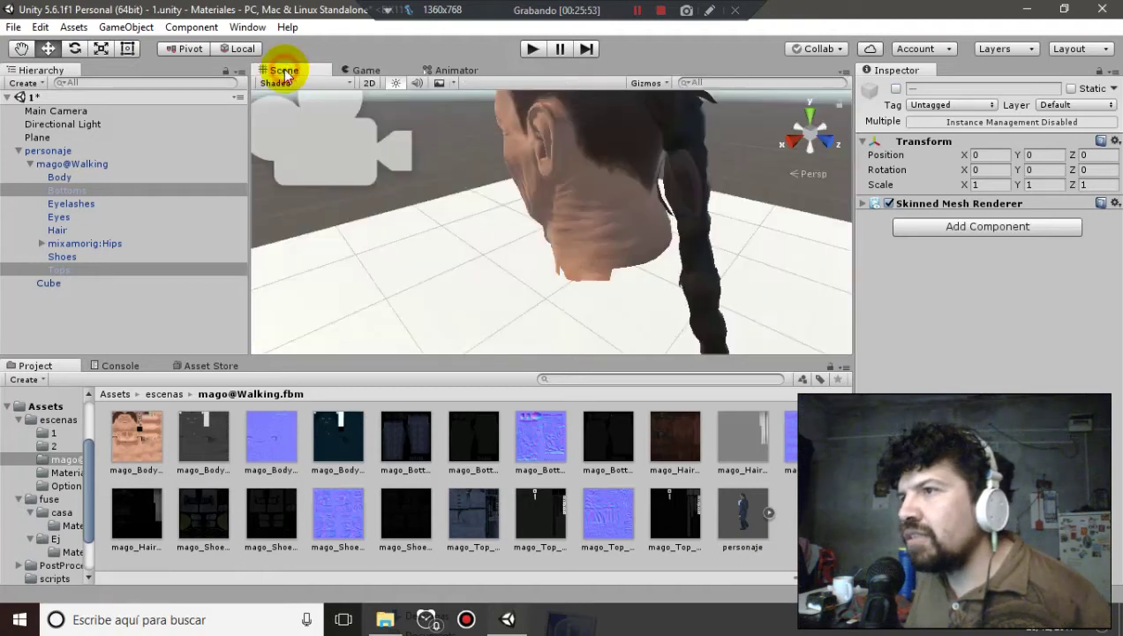
Set the Body's mago_Body_diffuse Smoothness to 0.15 and compare Scene and Game views
{"action": "left_click", "coordinate": [355, 68]}
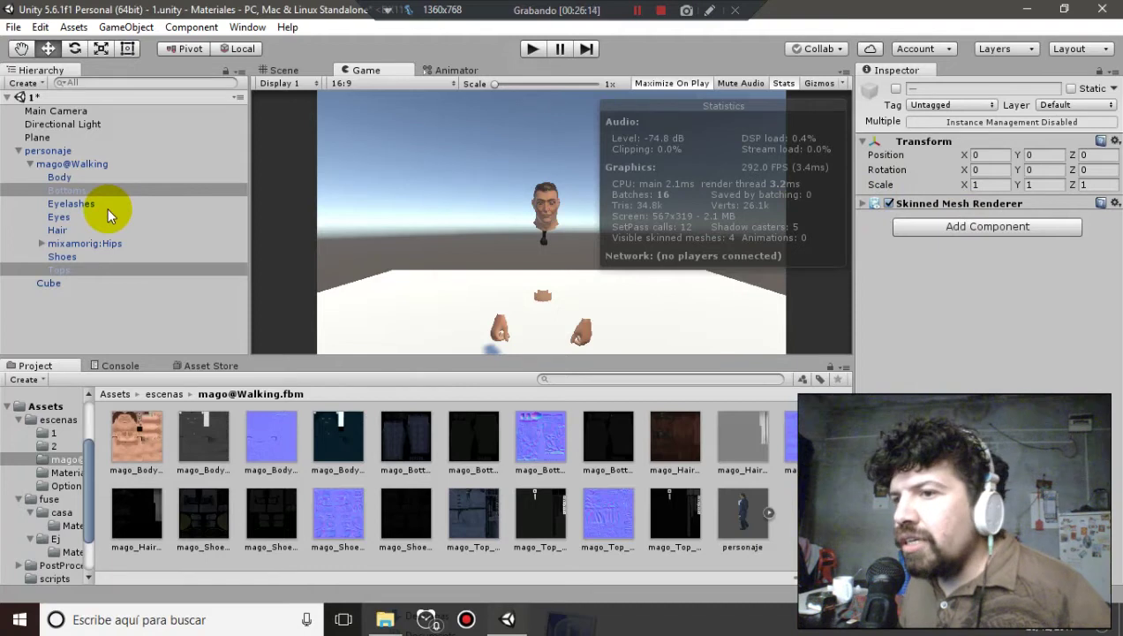
{"action": "left_click", "coordinate": [68, 180]}
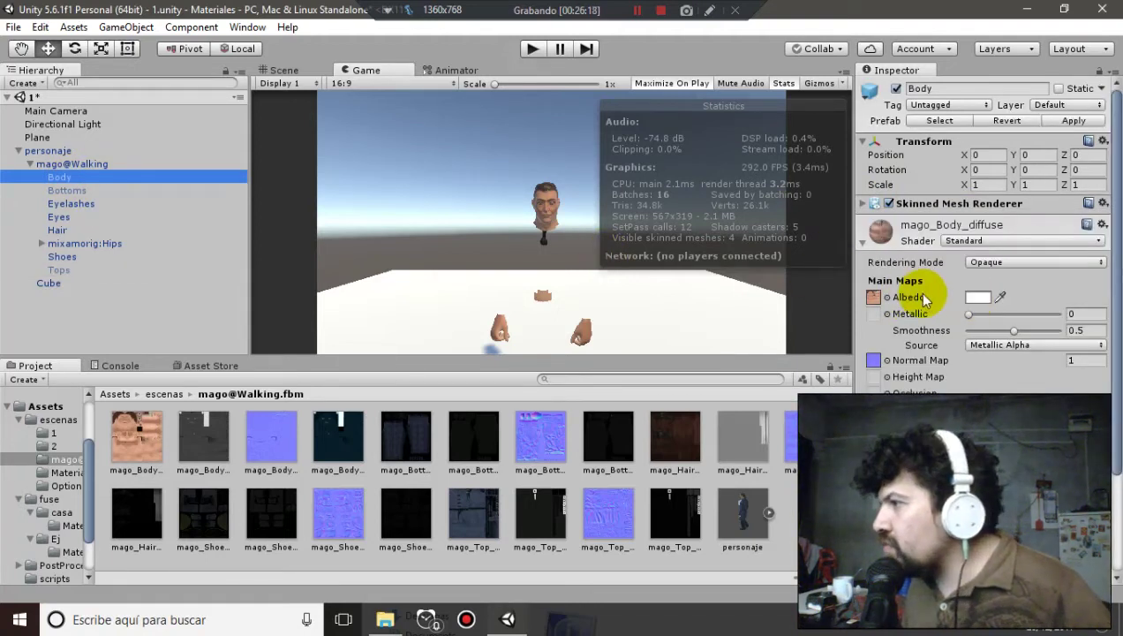
{"action": "left_click", "coordinate": [981, 332]}
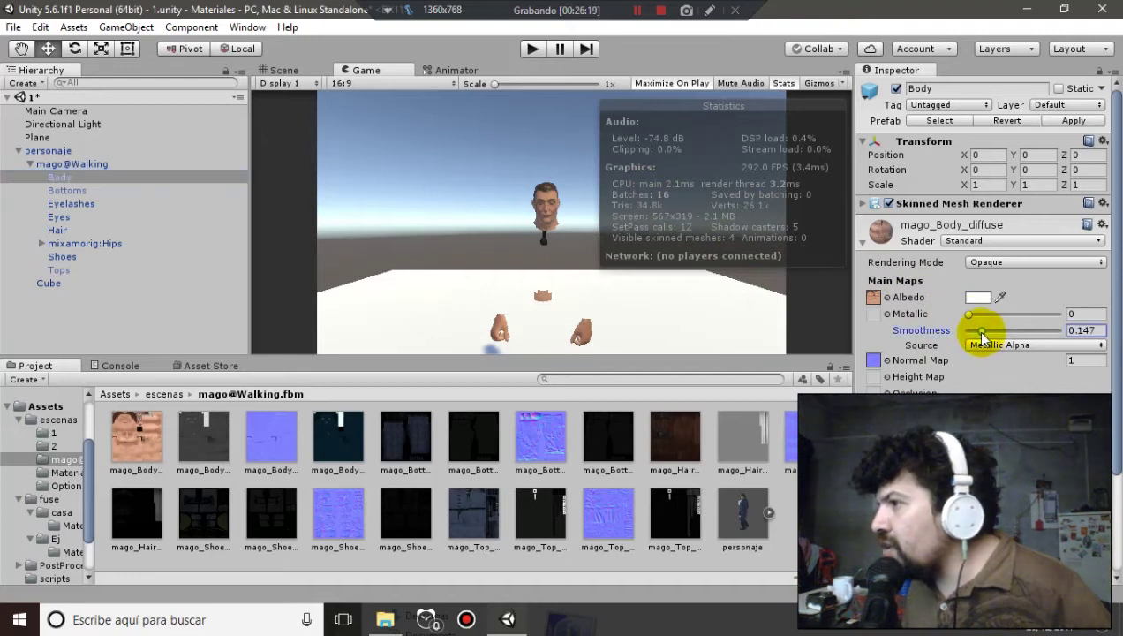
{"action": "double_click", "coordinate": [1083, 330]}
{"action": "type", "text": "0.15"}
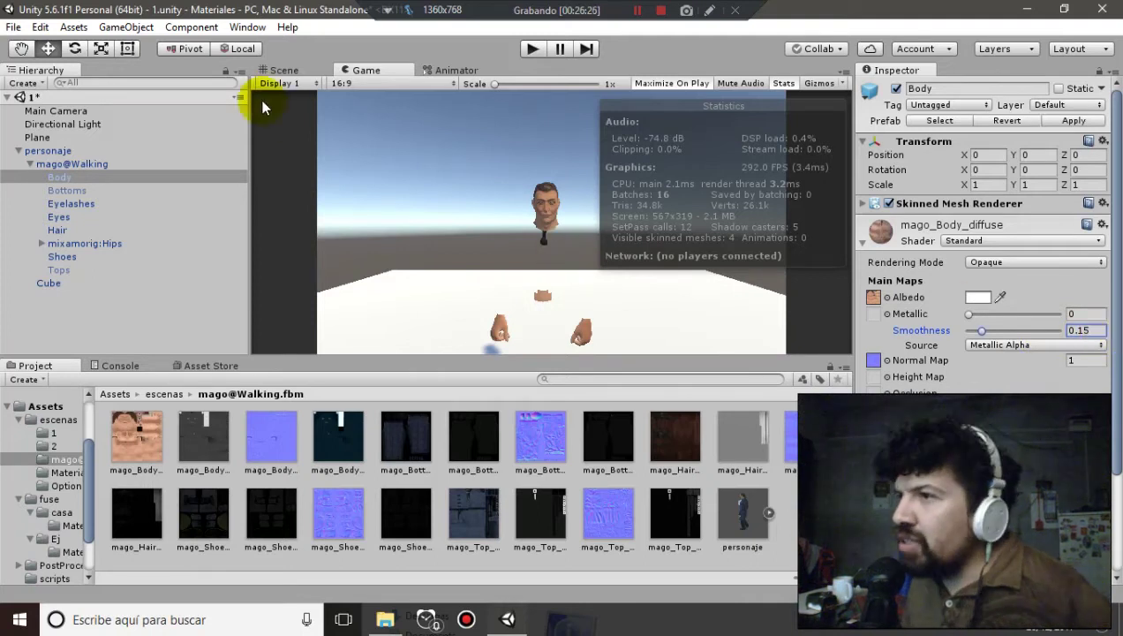
{"action": "left_click", "coordinate": [292, 78]}
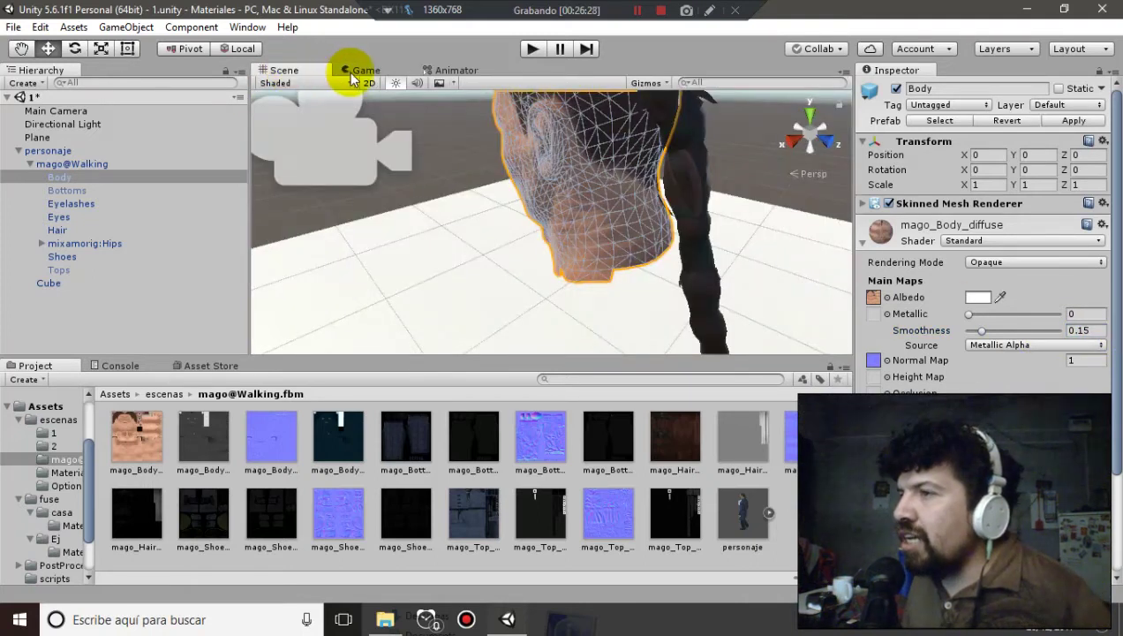
{"action": "left_click", "coordinate": [350, 78]}
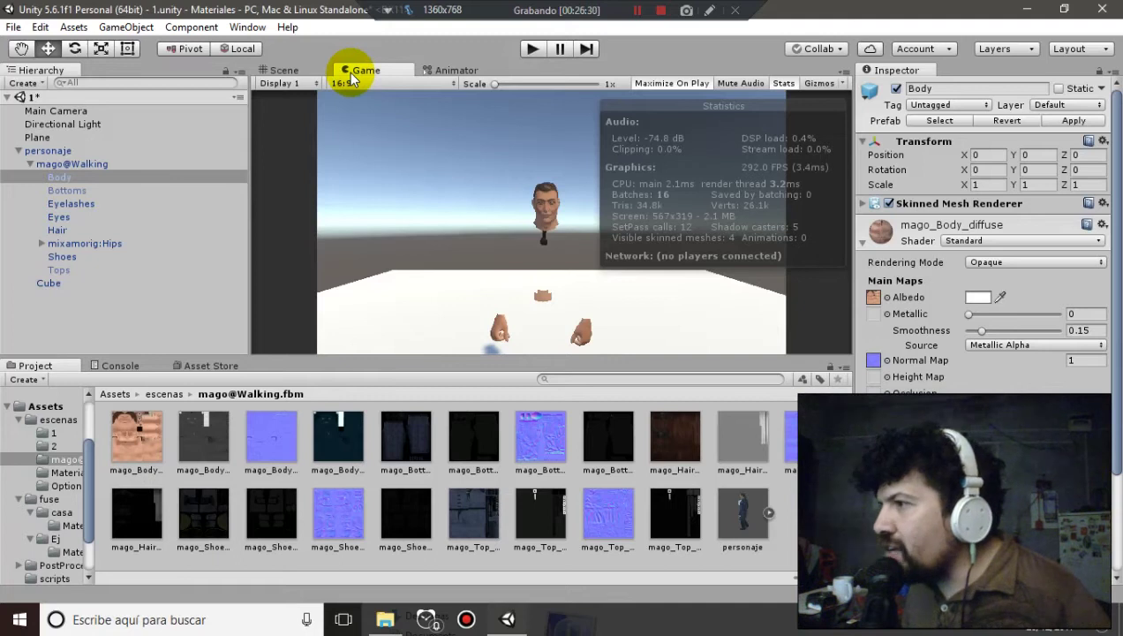
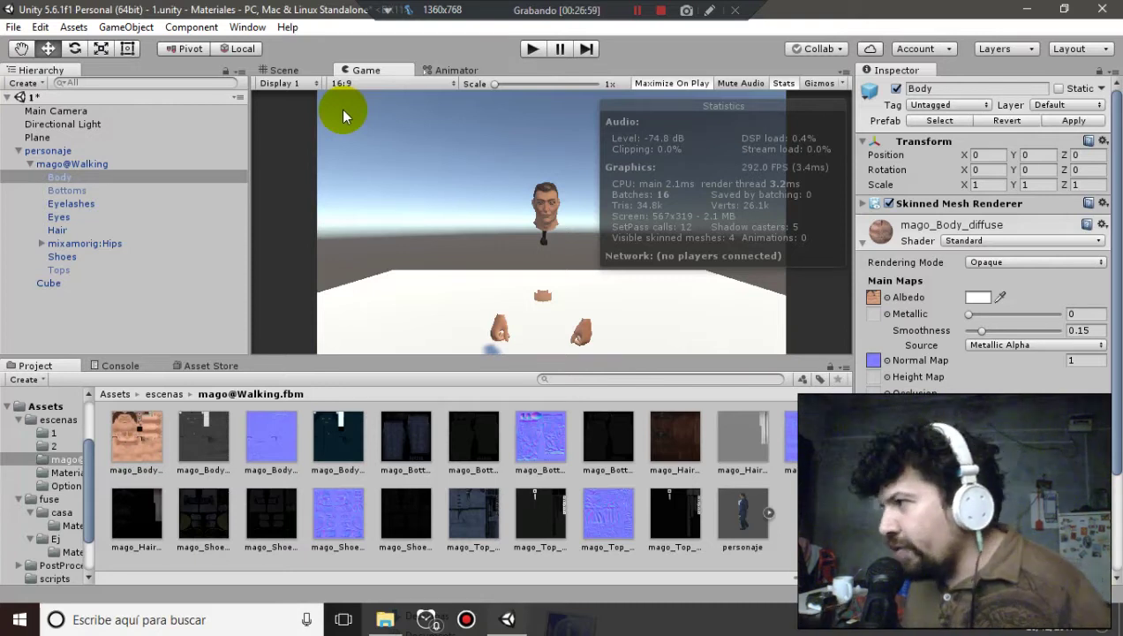
Check the Body mesh in the Scene view, then delete mago_Body_gloss.png and confirm
{"action": "left_click", "coordinate": [296, 72]}
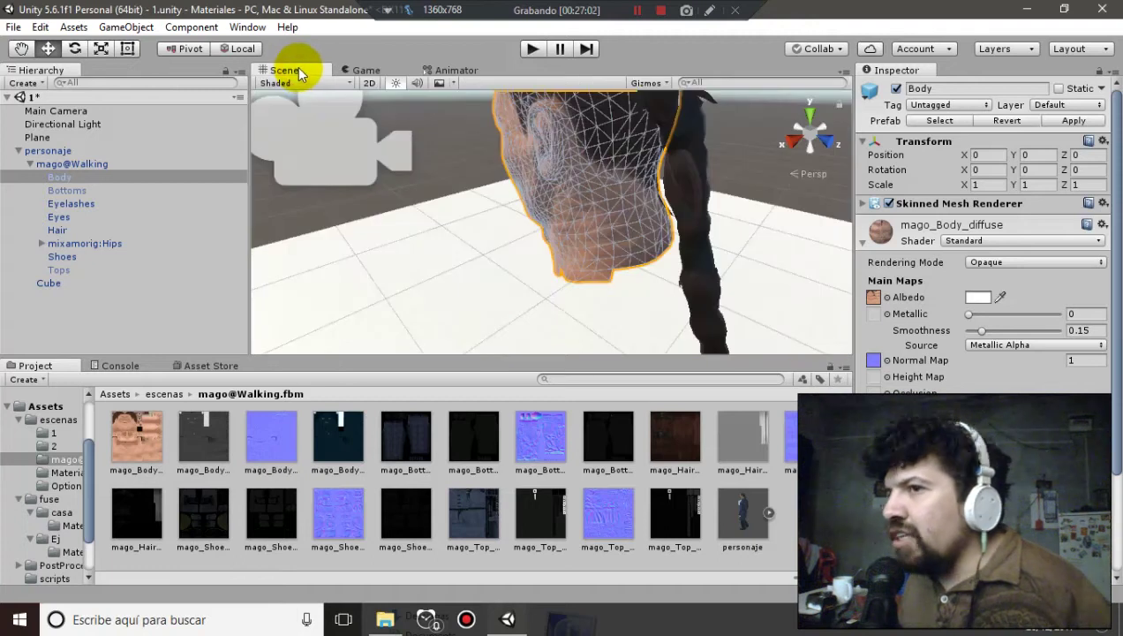
{"action": "left_click", "coordinate": [344, 70]}
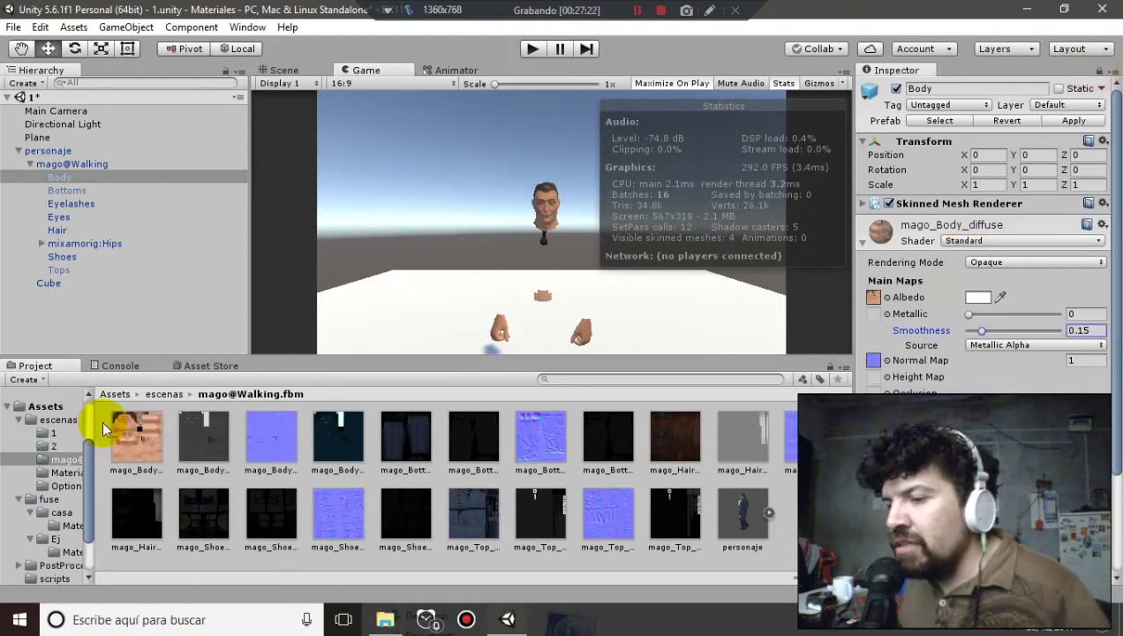
{"action": "left_click", "coordinate": [127, 427]}
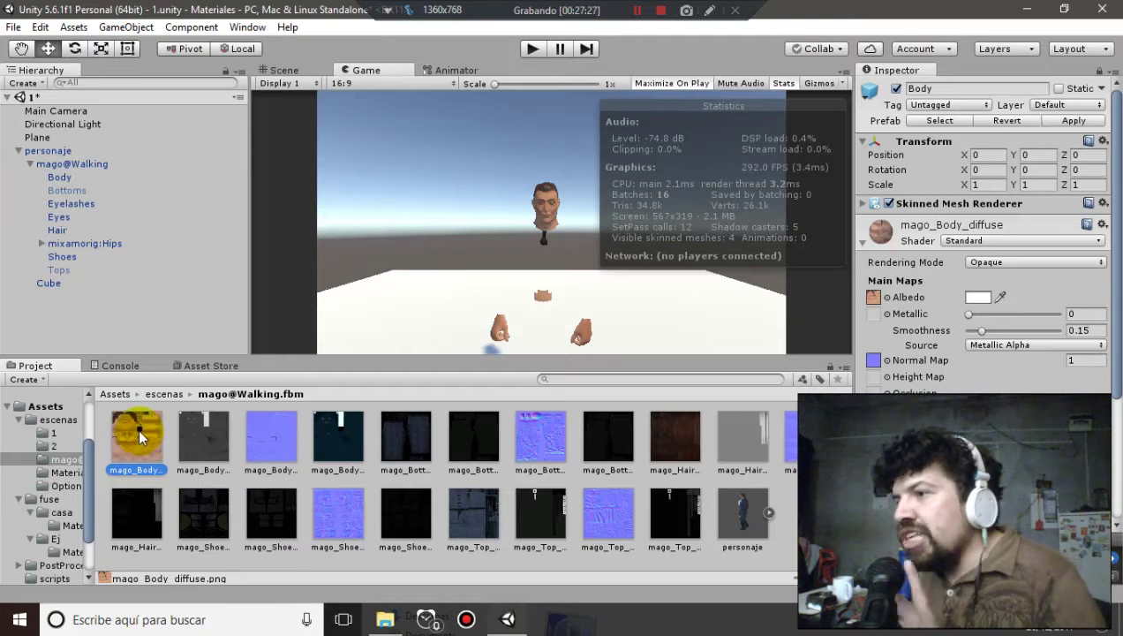
{"action": "left_click", "coordinate": [200, 452]}
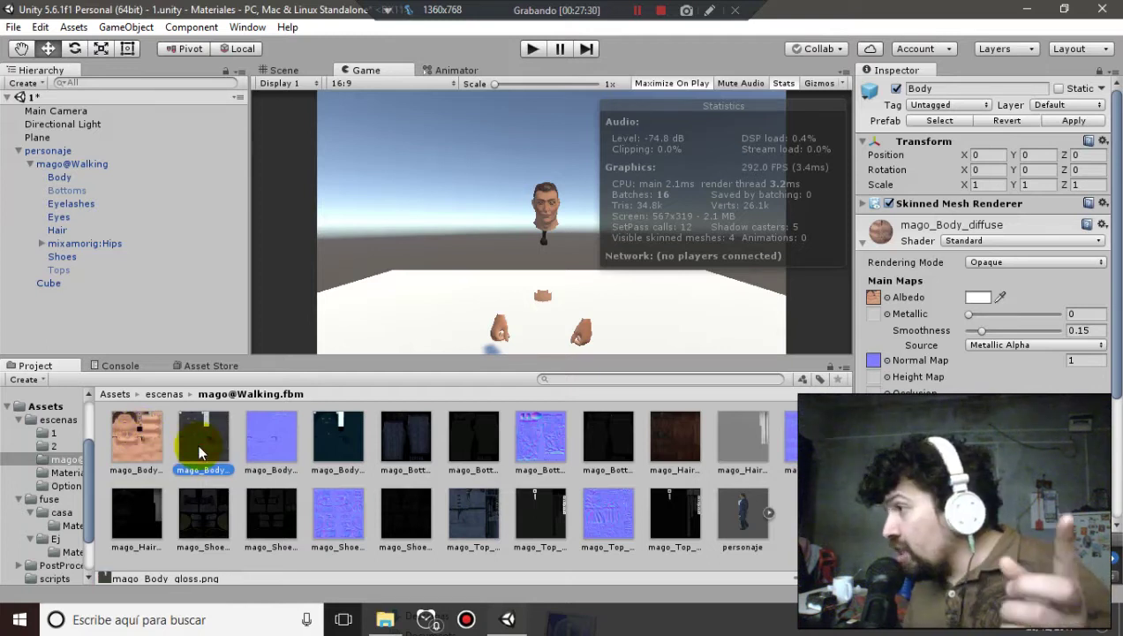
{"action": "key", "text": "Delete"}
{"action": "key", "text": "Return"}
Select the mago_Body_specular texture and bring up the Body material's Shader list
{"action": "left_click", "coordinate": [226, 441]}
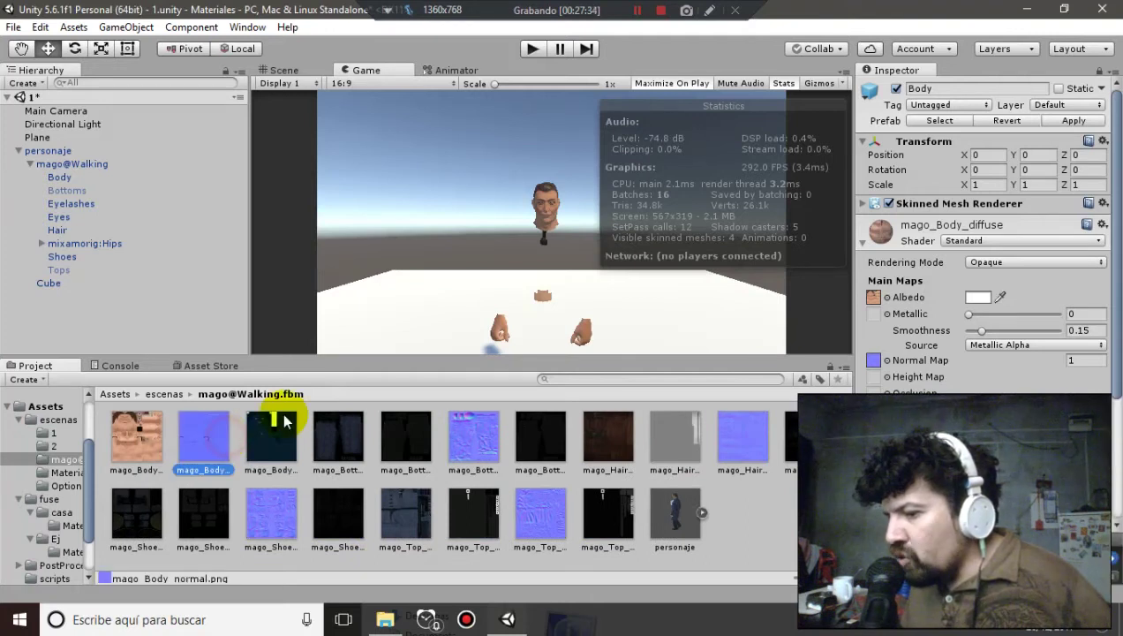
{"action": "left_click", "coordinate": [295, 433]}
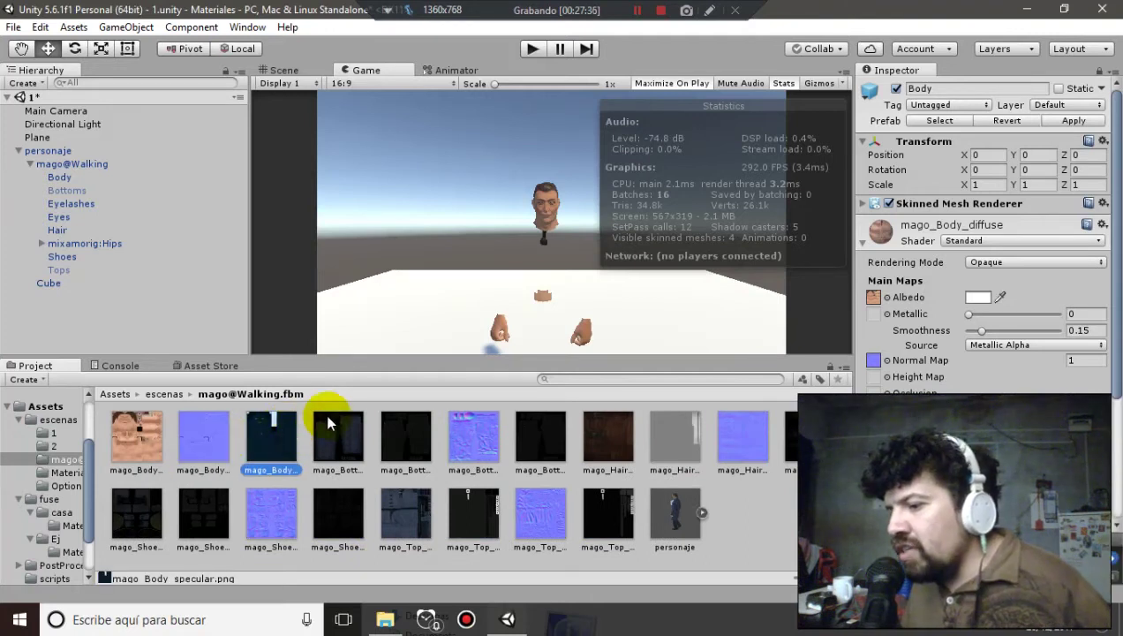
{"action": "left_click", "coordinate": [971, 241]}
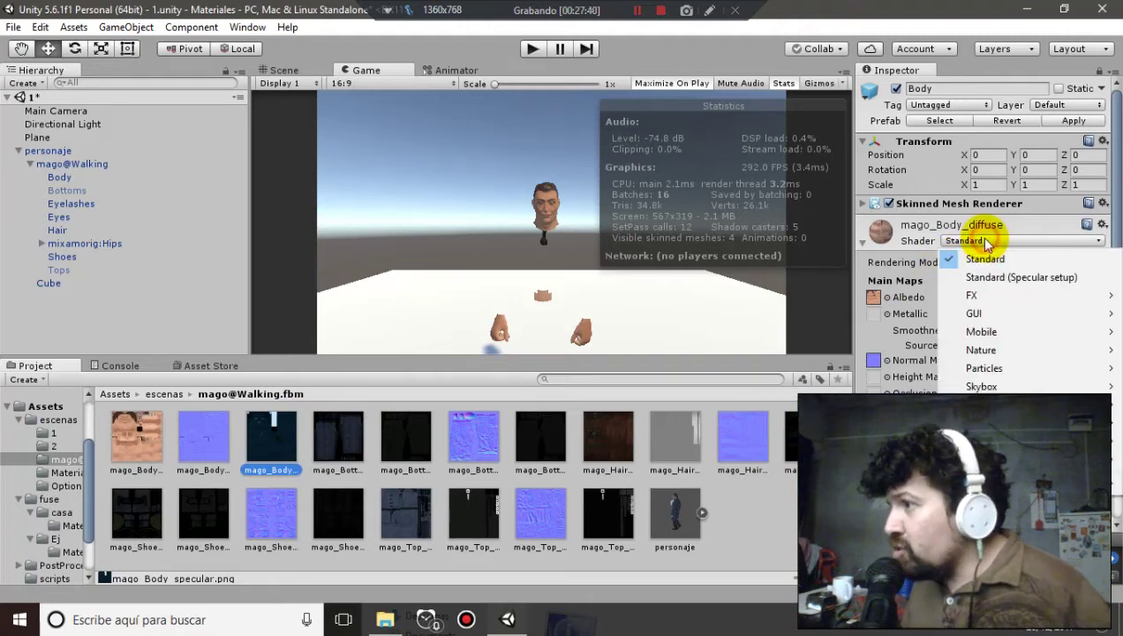
Use Standard (Specular setup) on Body with mago_Body_specular as the Specular map and Smoothness 0.15
{"action": "left_click", "coordinate": [999, 279]}
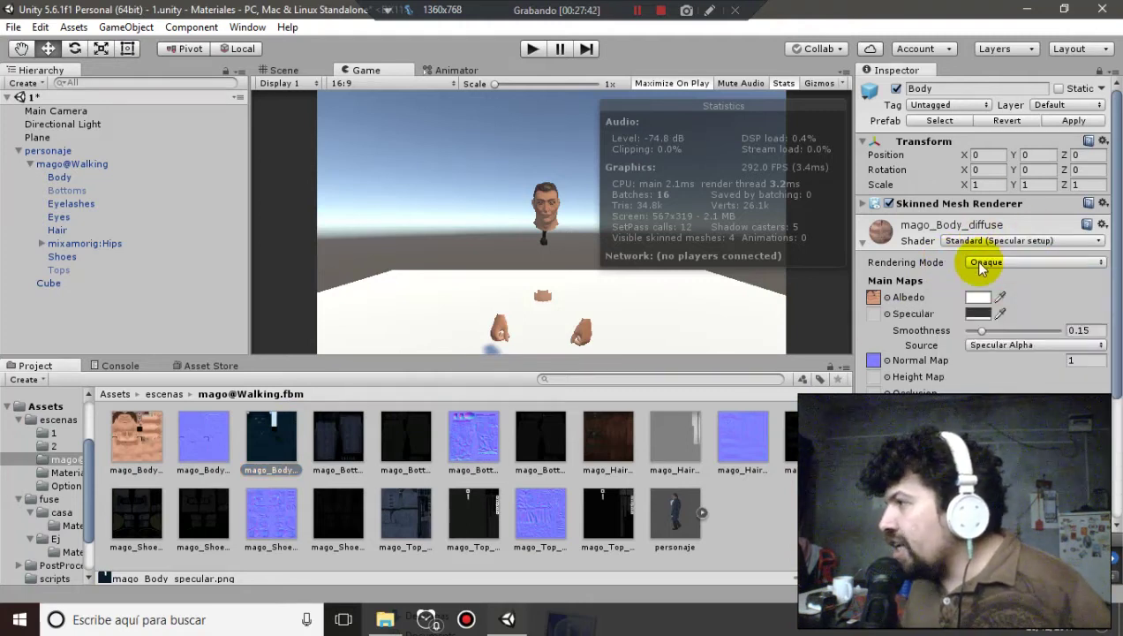
{"action": "left_click", "coordinate": [971, 241]}
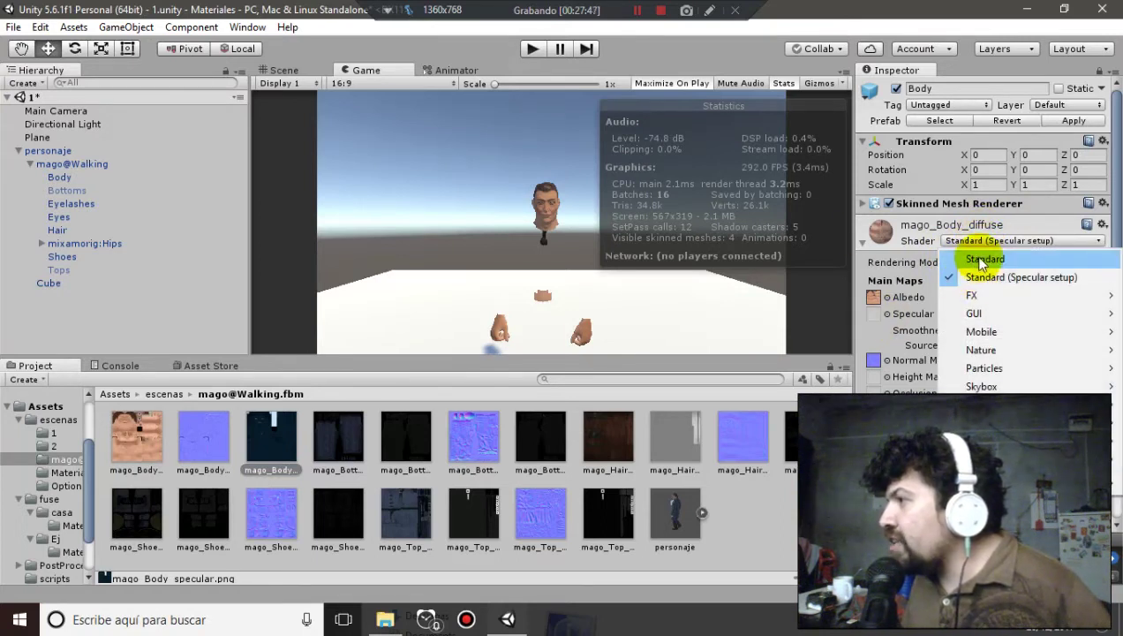
{"action": "left_click_drag", "start_coordinate": [267, 439], "coordinate": [875, 321]}
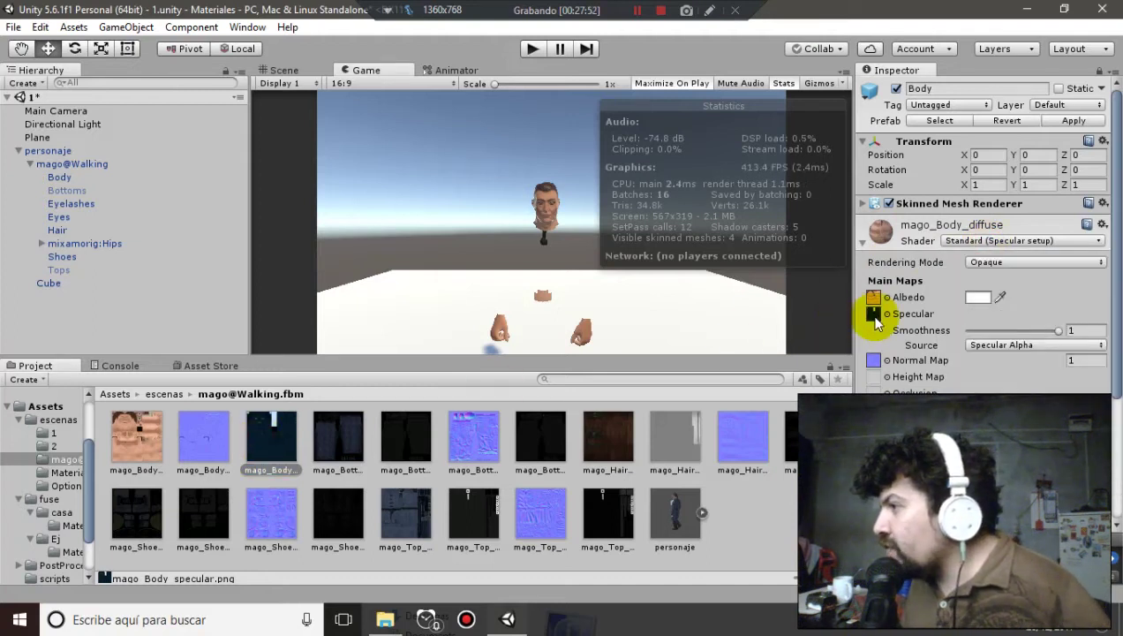
{"action": "left_click", "coordinate": [983, 331]}
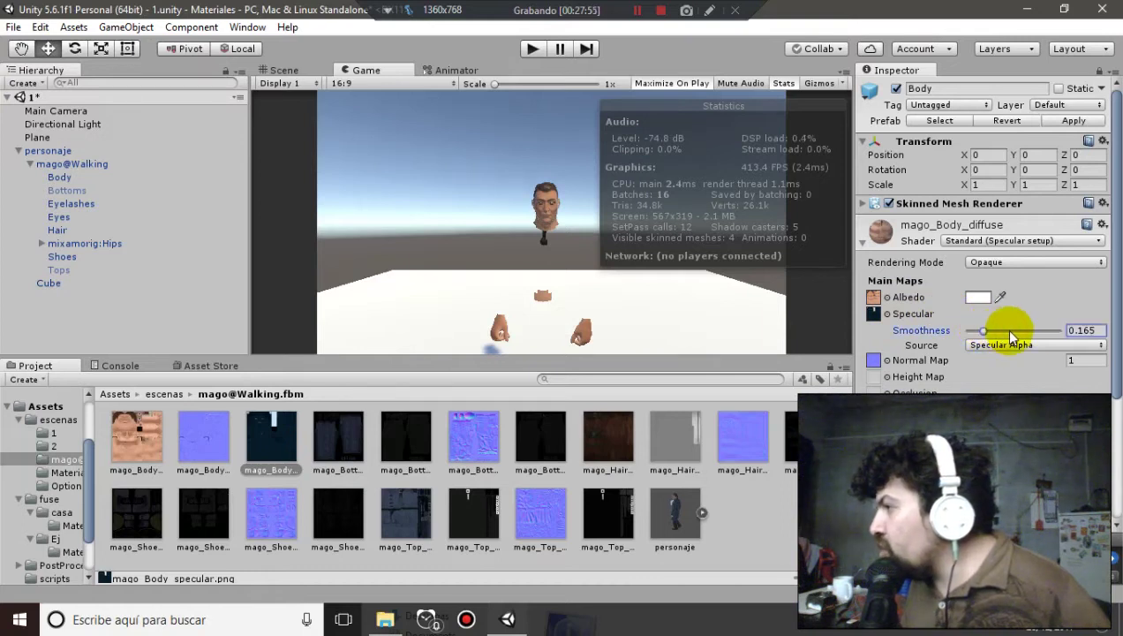
{"action": "left_click", "coordinate": [1087, 329]}
{"action": "type", "text": "0.15"}
{"action": "left_click", "coordinate": [581, 288]}
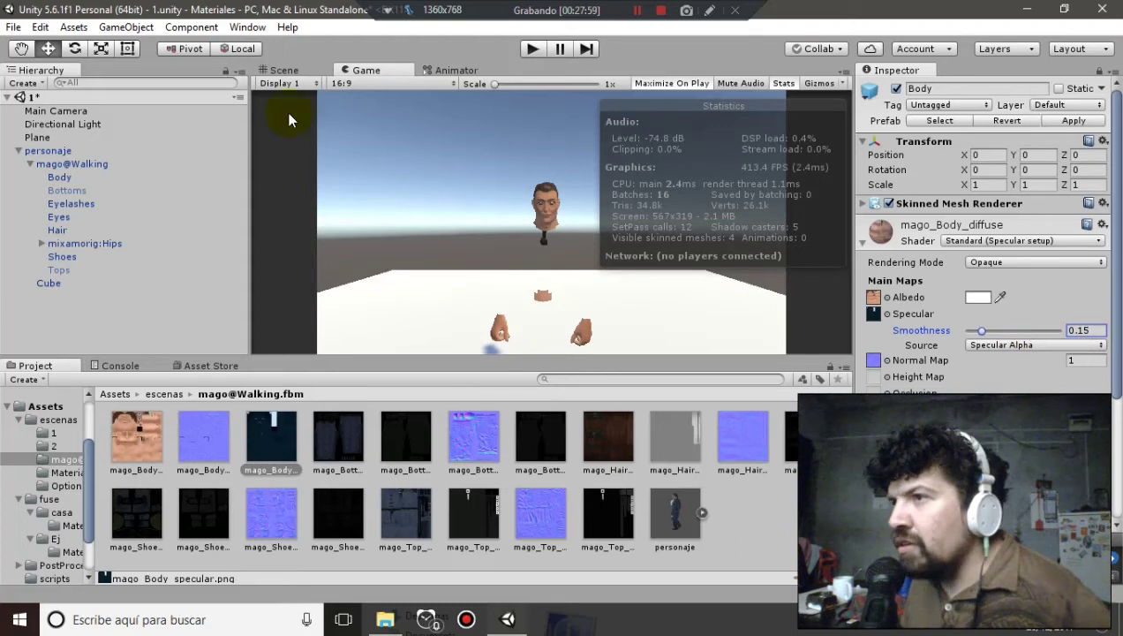
{"action": "left_click", "coordinate": [284, 70]}
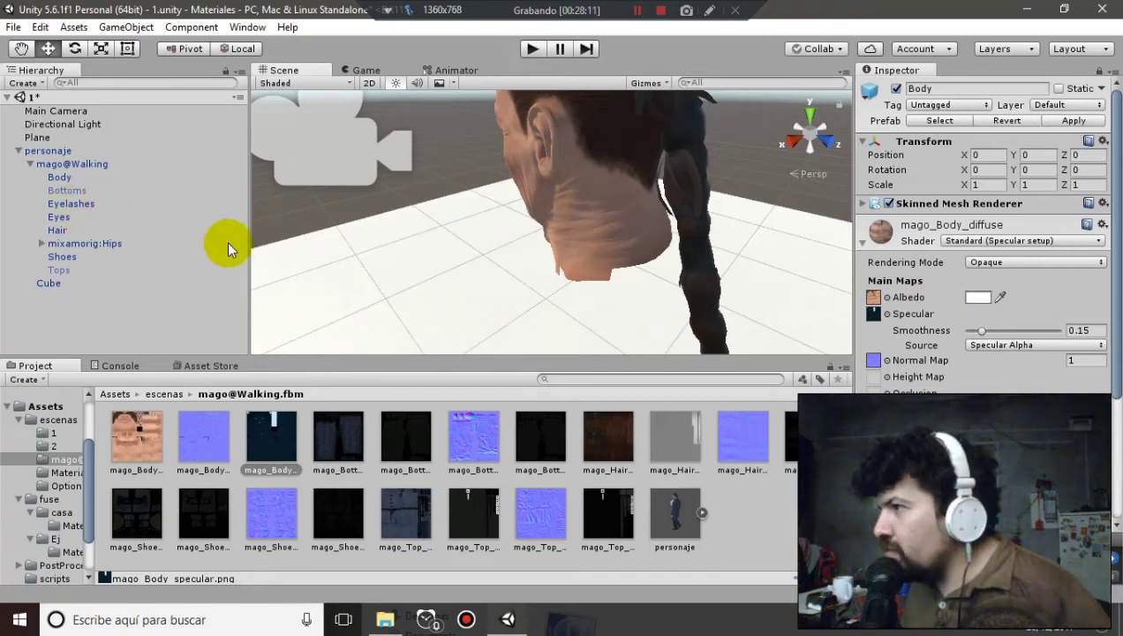
Select Bottoms and Tops and toggle their active checkbox off and back on
{"action": "left_click", "coordinate": [62, 190]}
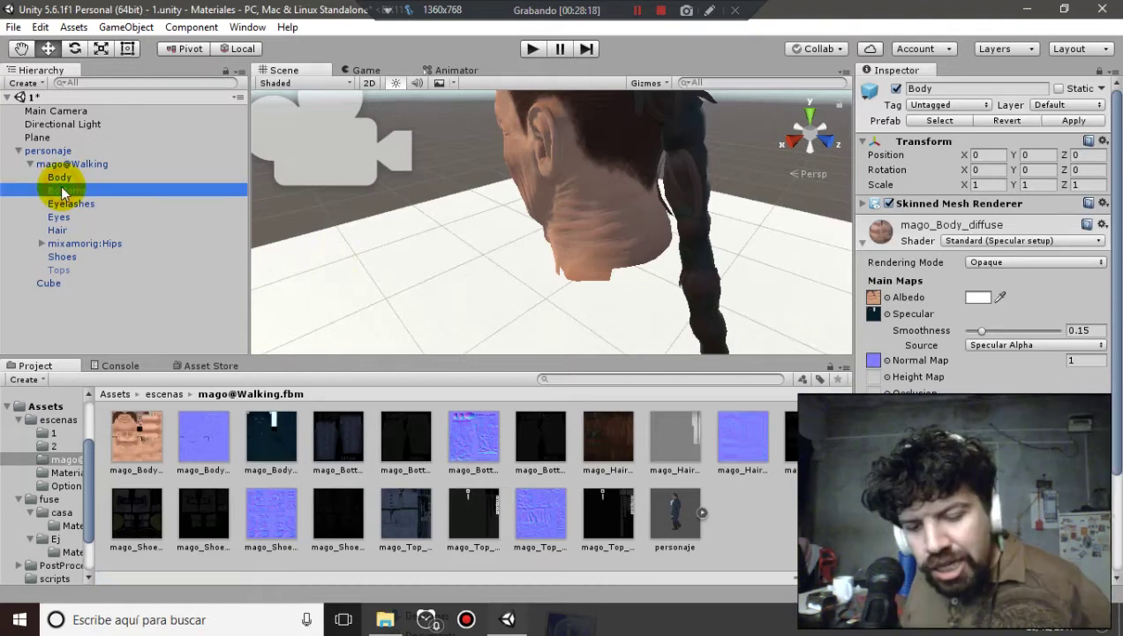
{"action": "left_click", "coordinate": [64, 269], "text": "ctrl"}
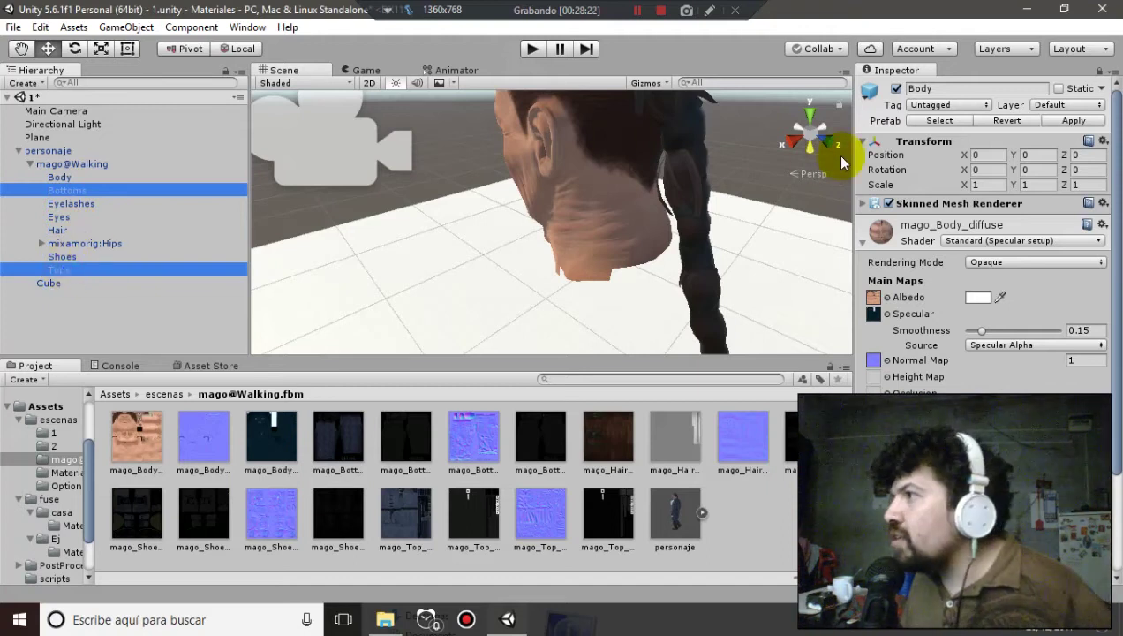
{"action": "left_click", "coordinate": [896, 88]}
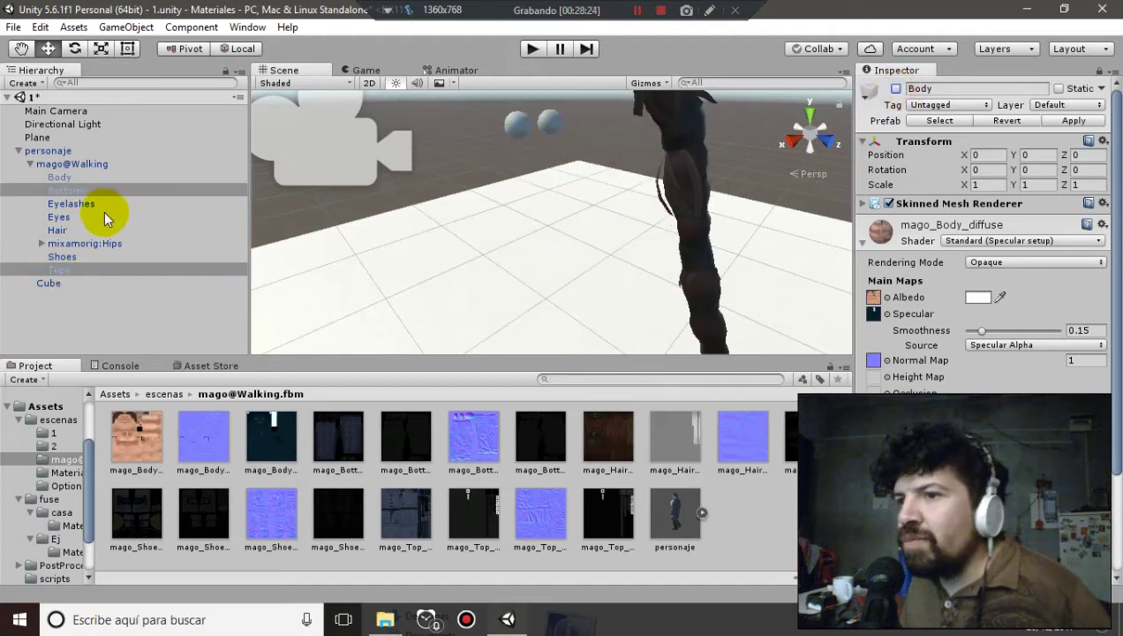
{"action": "left_click", "coordinate": [73, 178]}
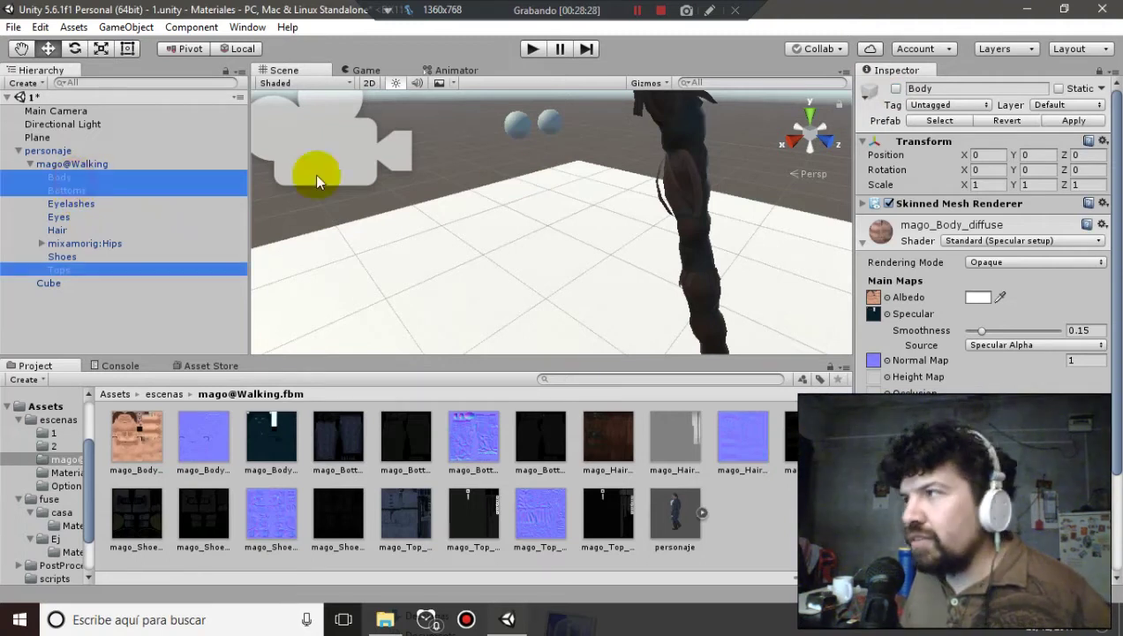
{"action": "left_click", "coordinate": [896, 88]}
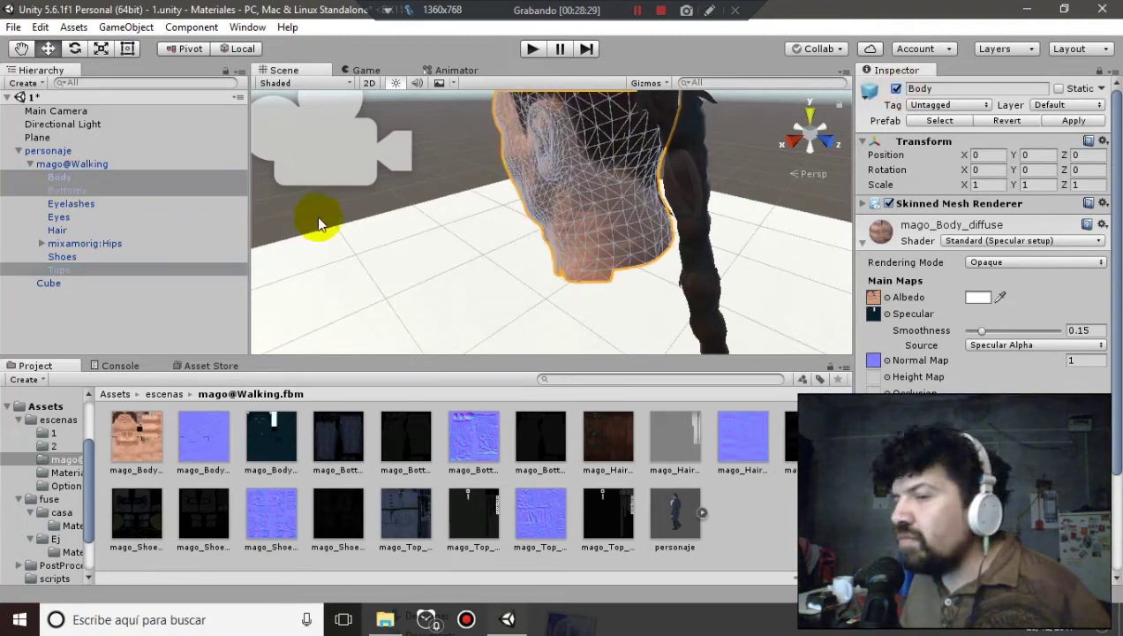
Reselect Bottoms and Tops, toggle them again, and unlock the Inspector to show Bottoms
{"action": "left_click", "coordinate": [71, 216]}
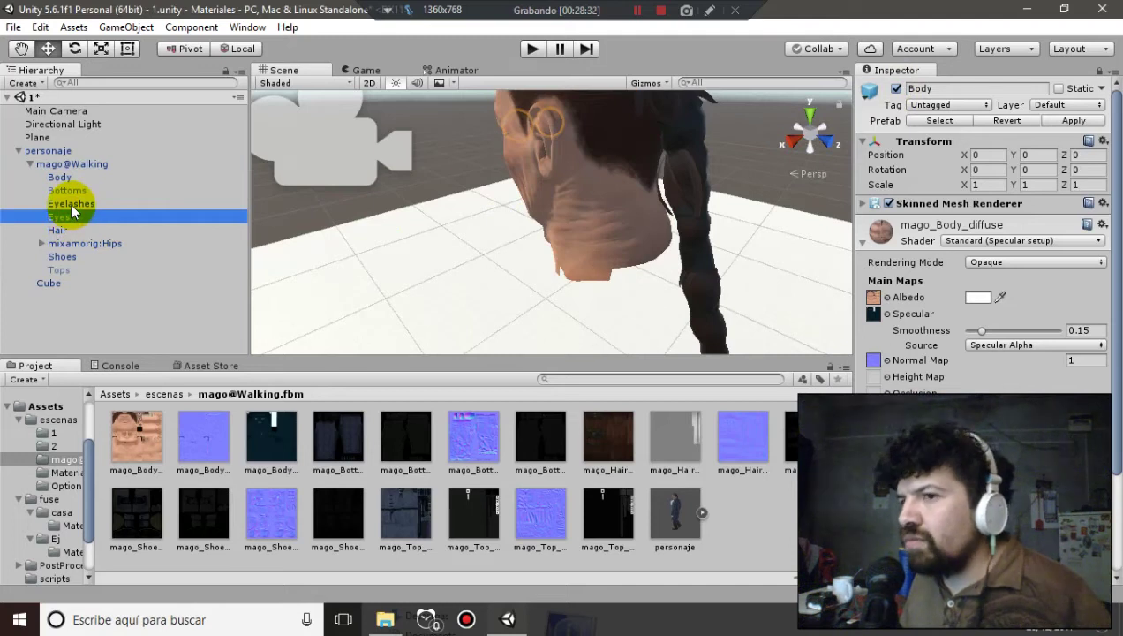
{"action": "left_click", "coordinate": [70, 191]}
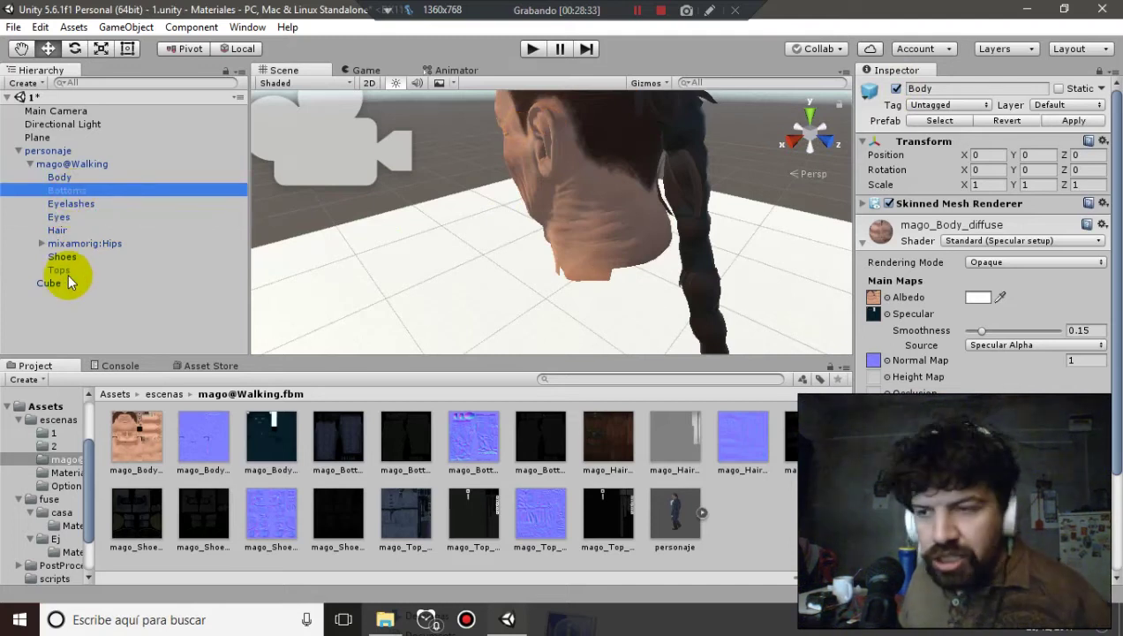
{"action": "left_click", "coordinate": [58, 270], "text": "ctrl"}
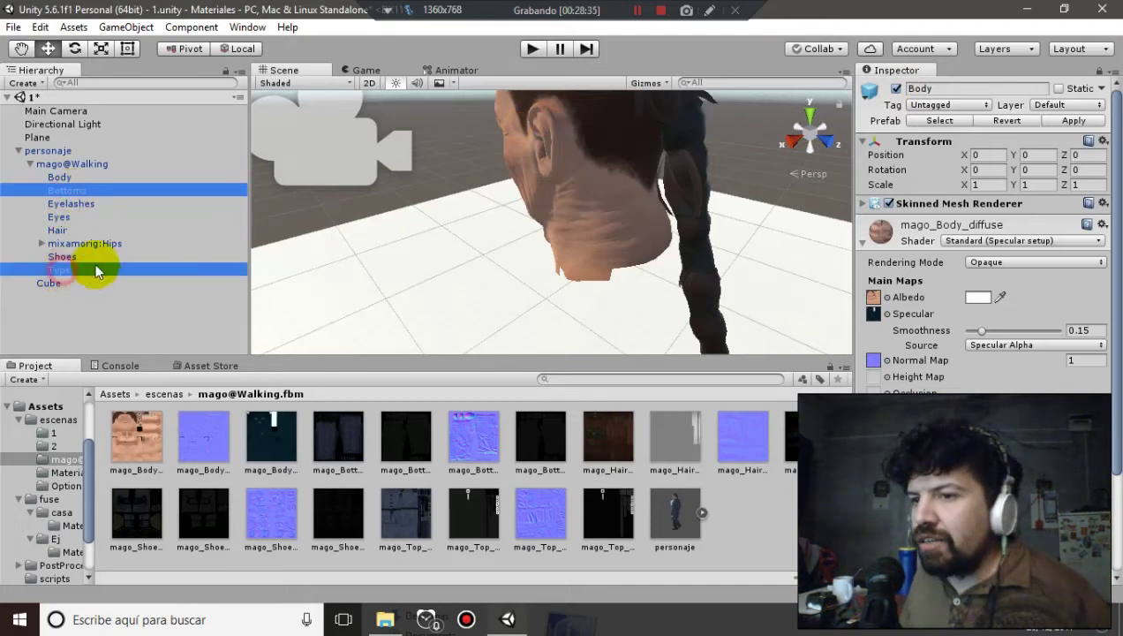
{"action": "left_click", "coordinate": [896, 89]}
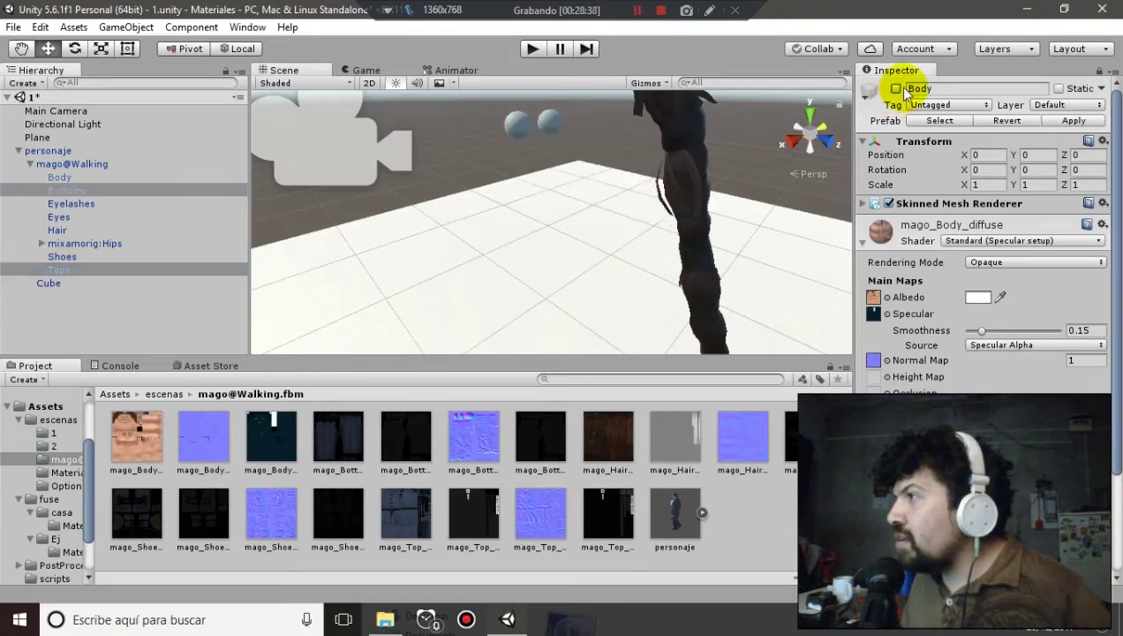
{"action": "left_click", "coordinate": [896, 89]}
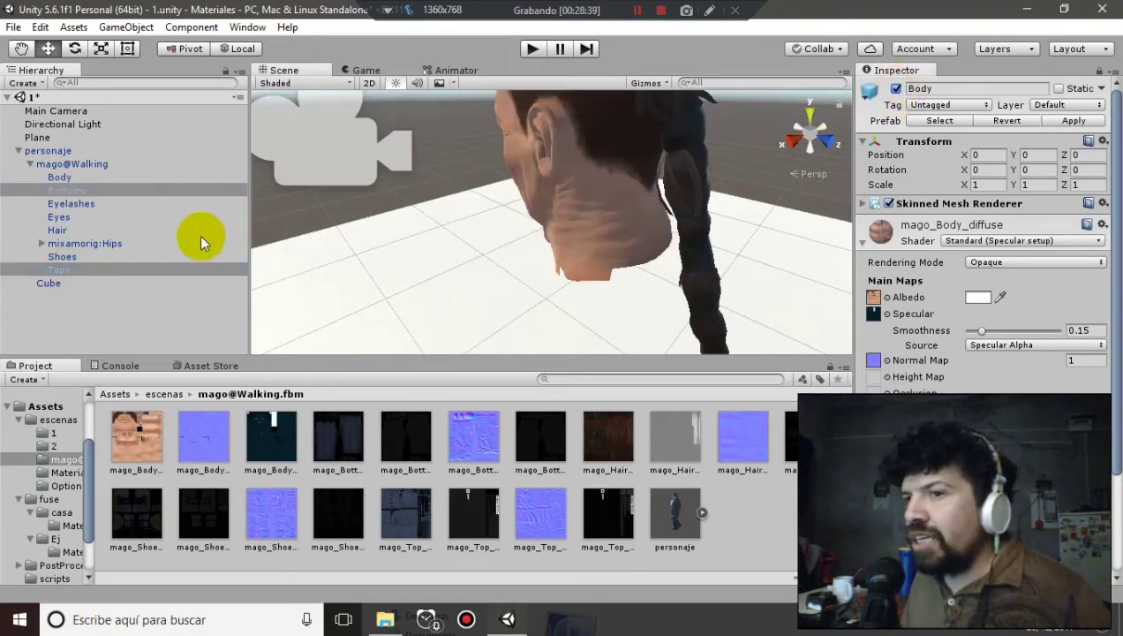
{"action": "left_click", "coordinate": [83, 190]}
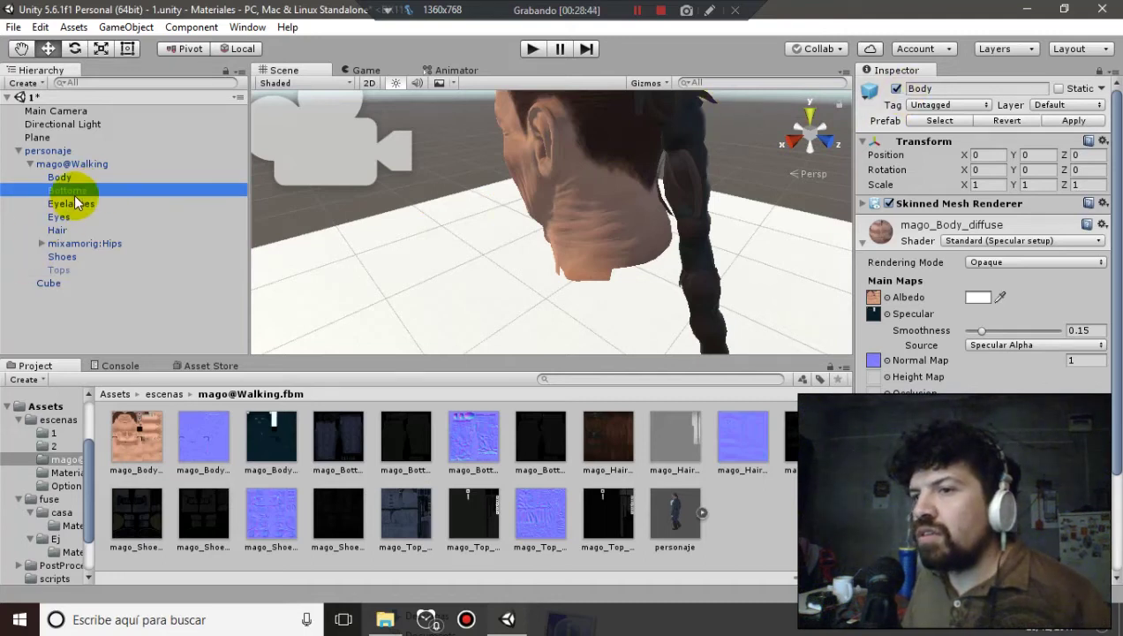
{"action": "left_click", "coordinate": [113, 269]}
{"action": "left_click", "coordinate": [67, 190]}
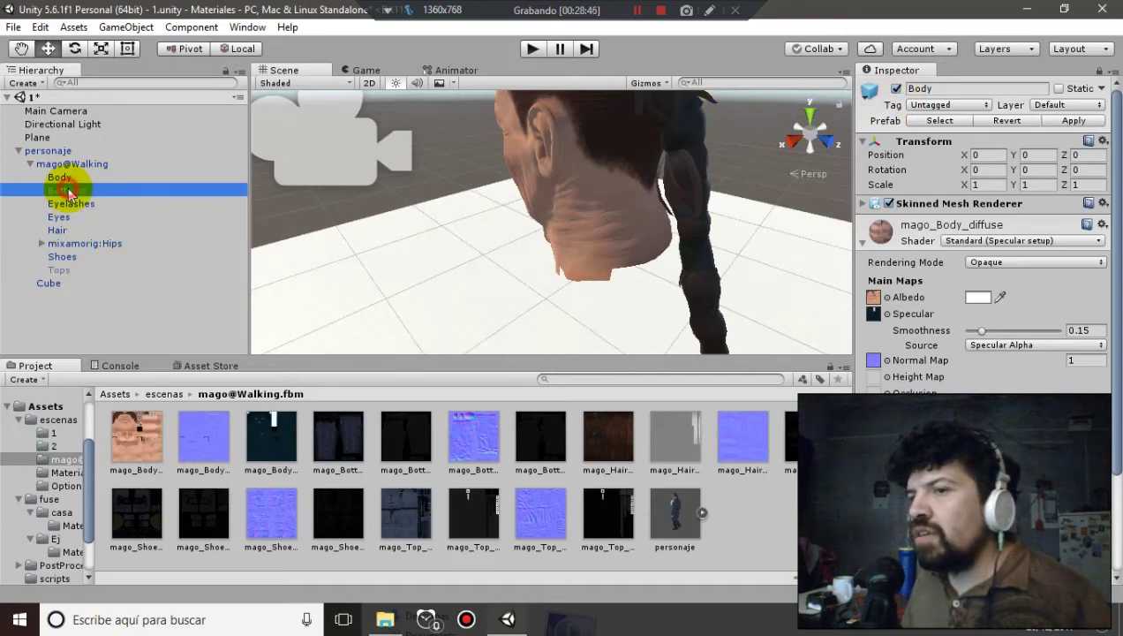
{"action": "left_click", "coordinate": [1099, 72]}
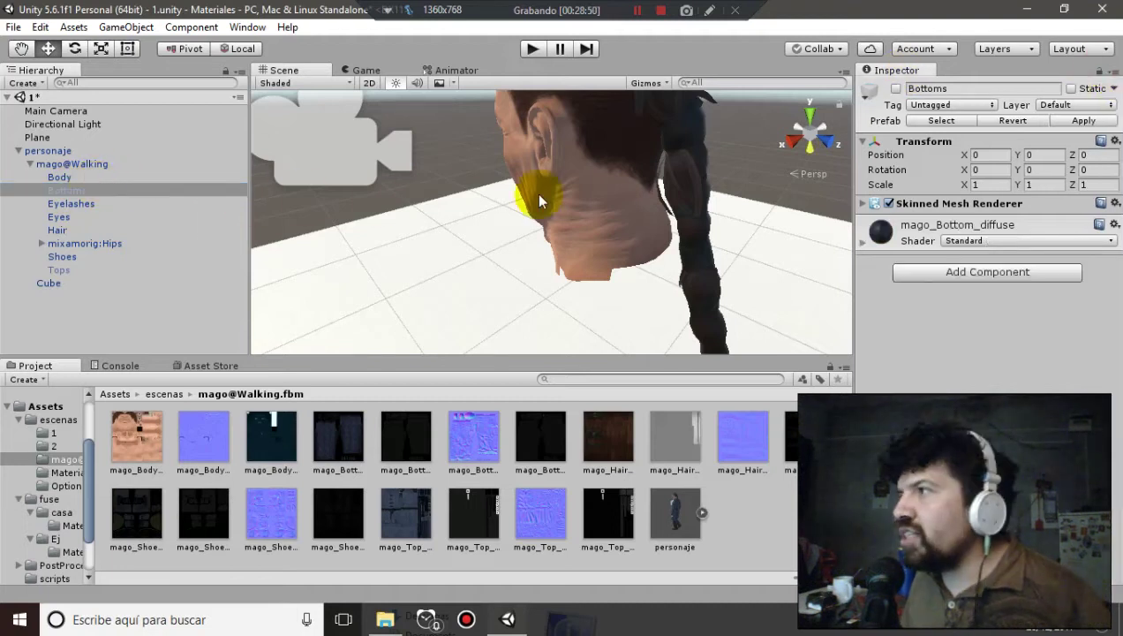
Activate the Bottoms and Tops meshes and check the clothed character in the Game view
{"action": "left_click", "coordinate": [896, 88]}
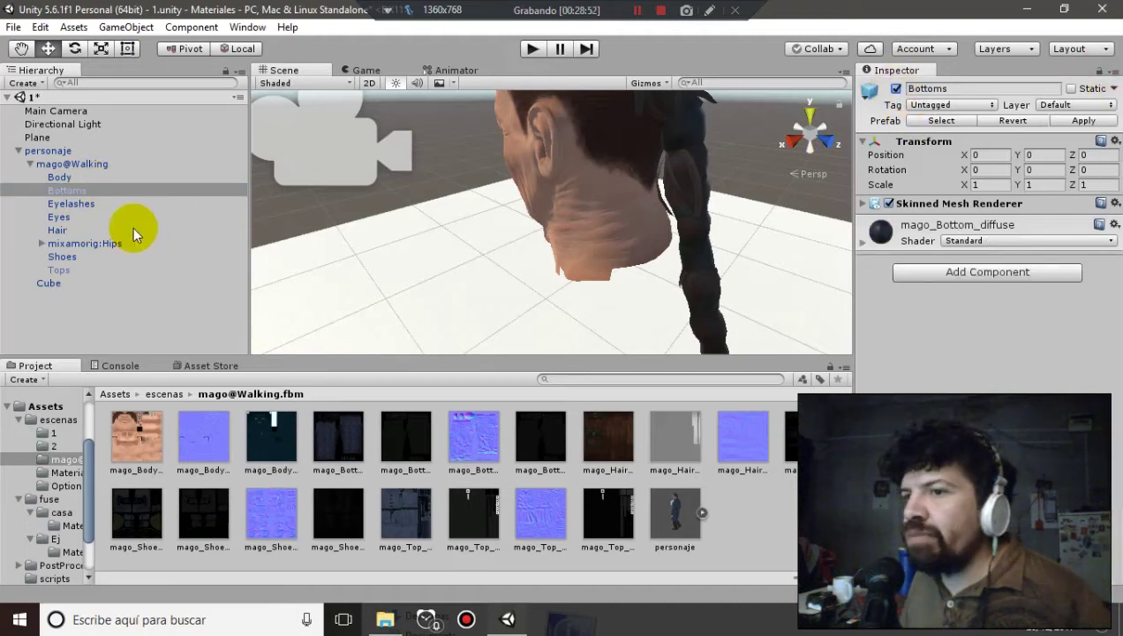
{"action": "left_click", "coordinate": [59, 269]}
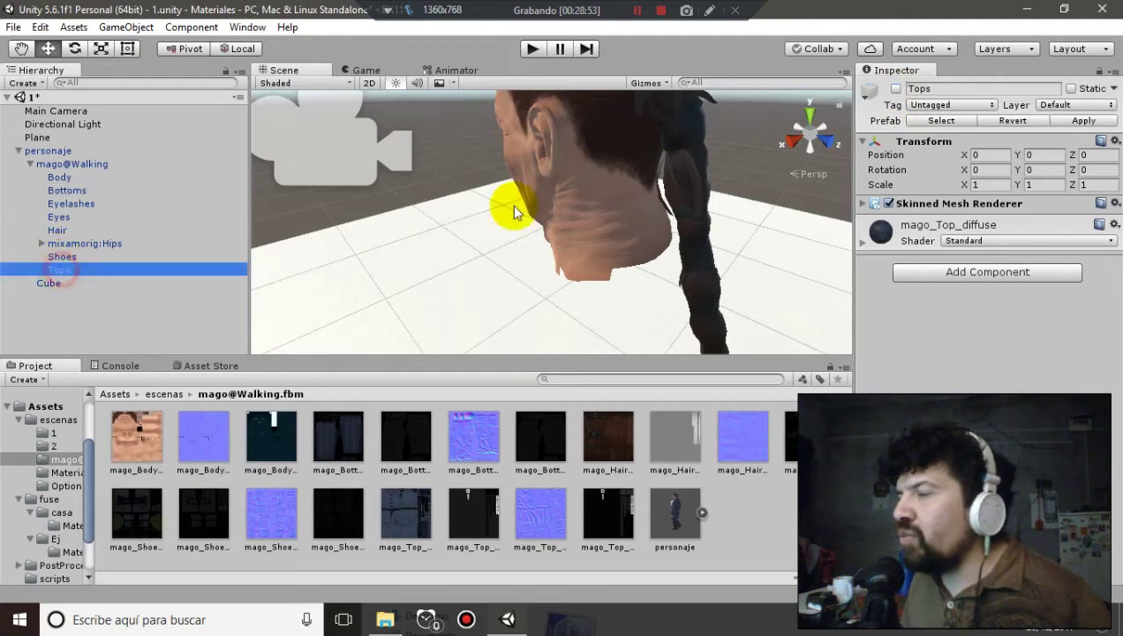
{"action": "left_click", "coordinate": [896, 88]}
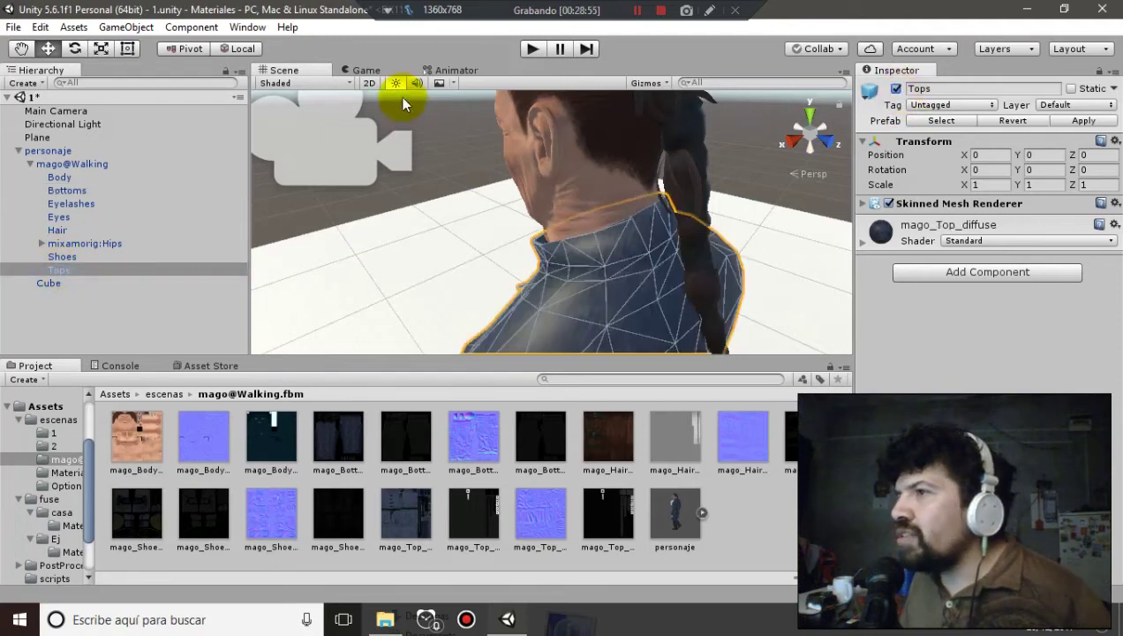
{"action": "left_click", "coordinate": [369, 70]}
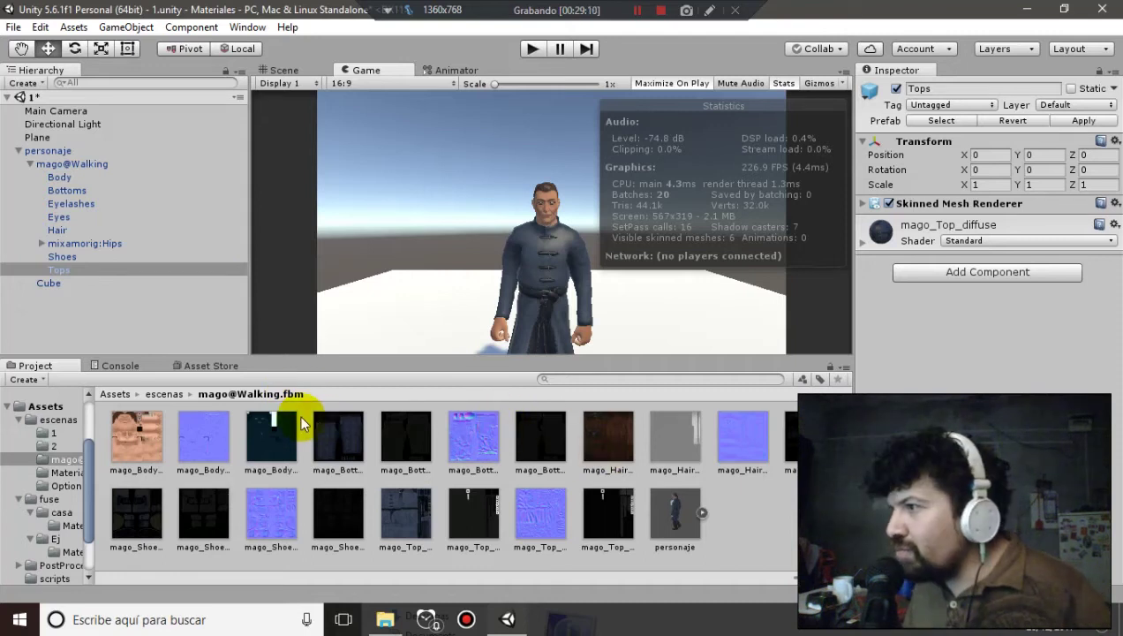
Frame the Eyes object close up in the Scene view, then return to the escenas folder
{"action": "left_click", "coordinate": [65, 190]}
{"action": "left_click", "coordinate": [73, 216]}
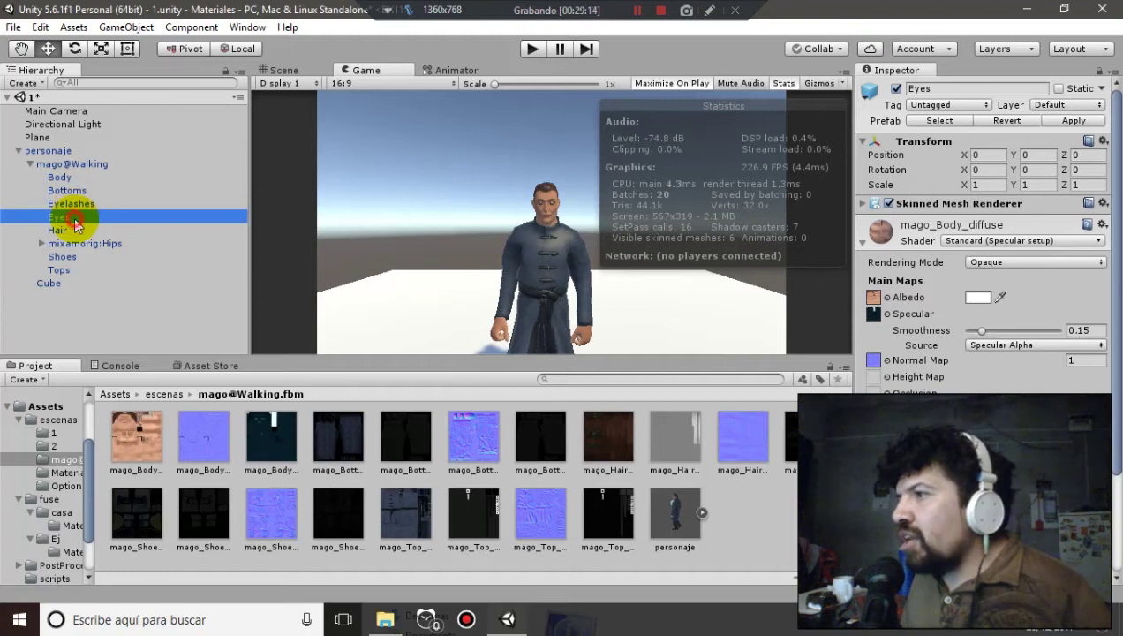
{"action": "left_click", "coordinate": [284, 70]}
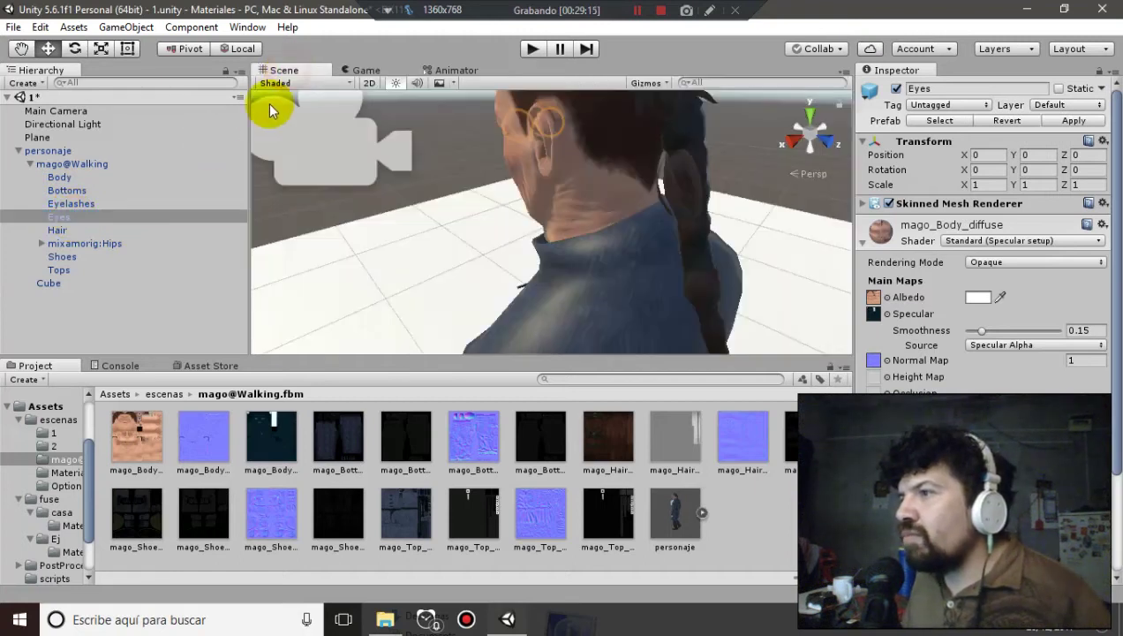
{"action": "double_click", "coordinate": [106, 217]}
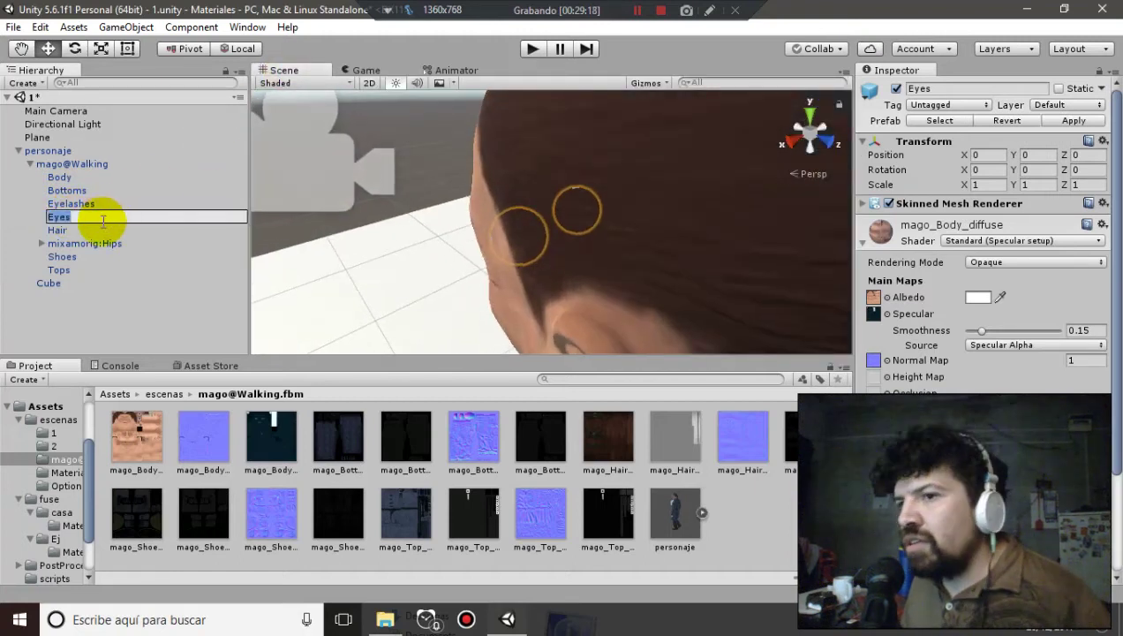
{"action": "left_click", "coordinate": [100, 217]}
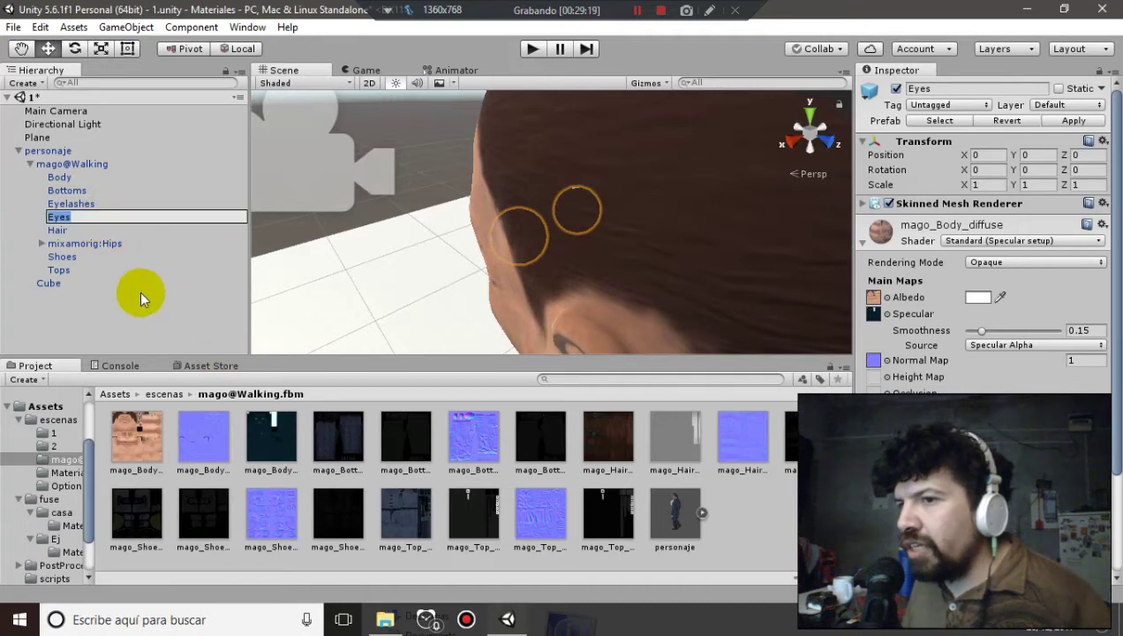
{"action": "left_click", "coordinate": [140, 228]}
{"action": "left_click", "coordinate": [136, 217]}
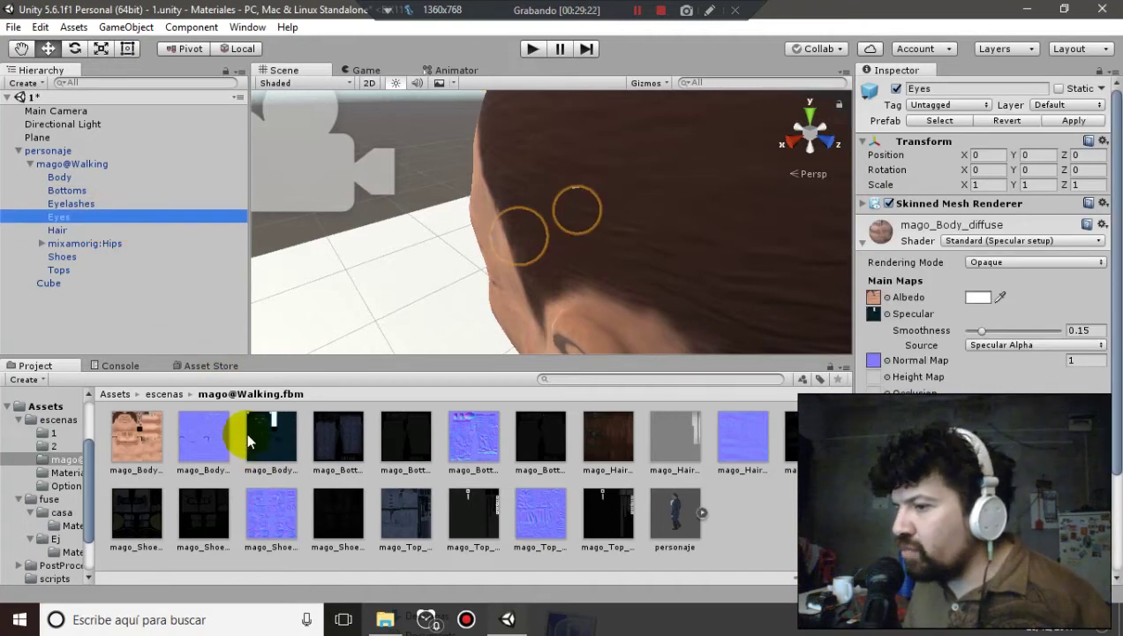
{"action": "left_click", "coordinate": [172, 394]}
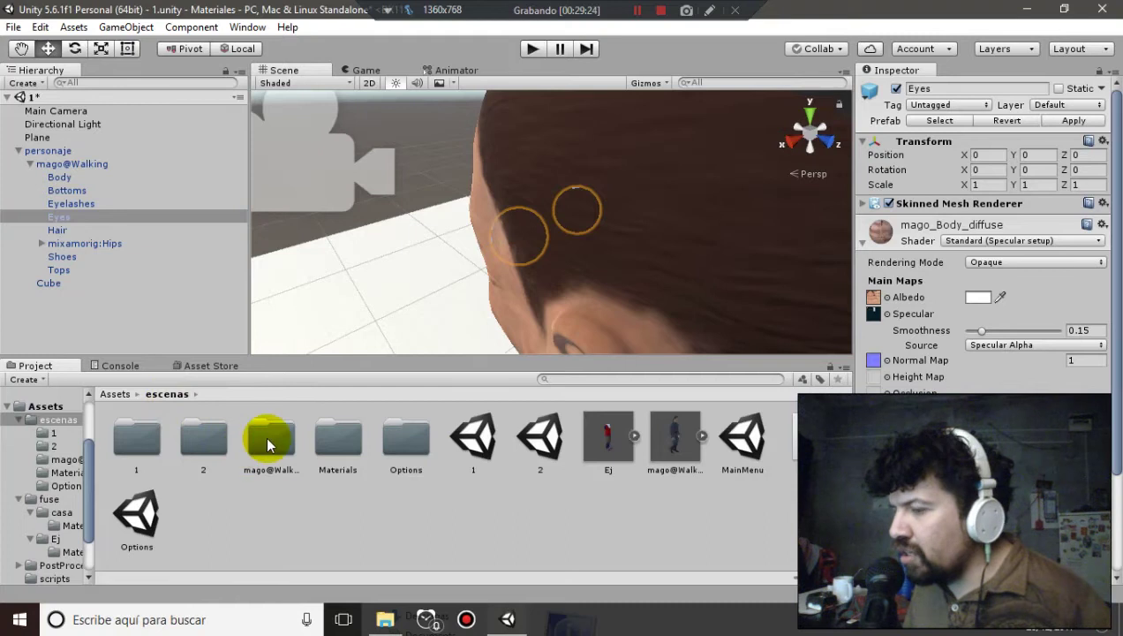
Add a Standard material named 'eyes' to the escenas/Materials folder
{"action": "double_click", "coordinate": [270, 442]}
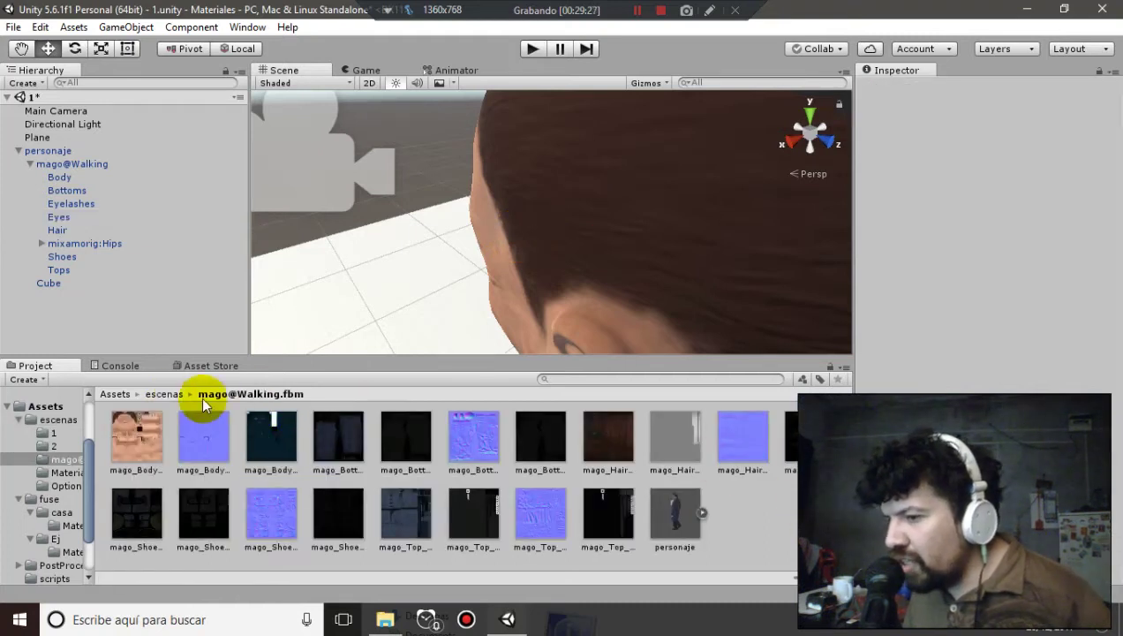
{"action": "left_click", "coordinate": [168, 394]}
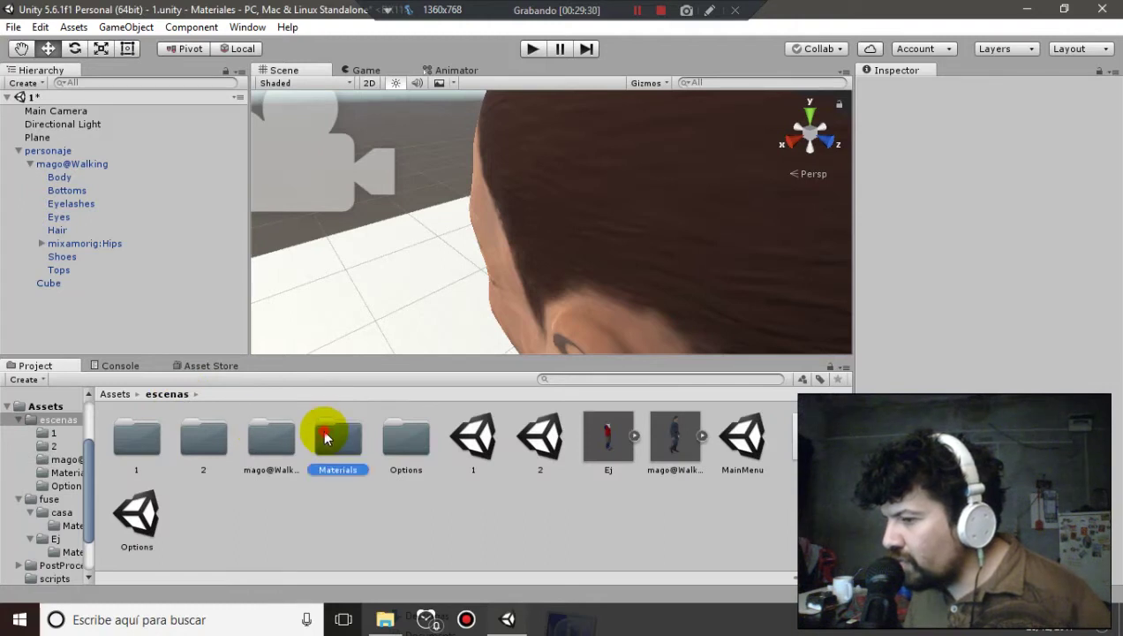
{"action": "double_click", "coordinate": [325, 436]}
{"action": "left_click", "coordinate": [157, 424]}
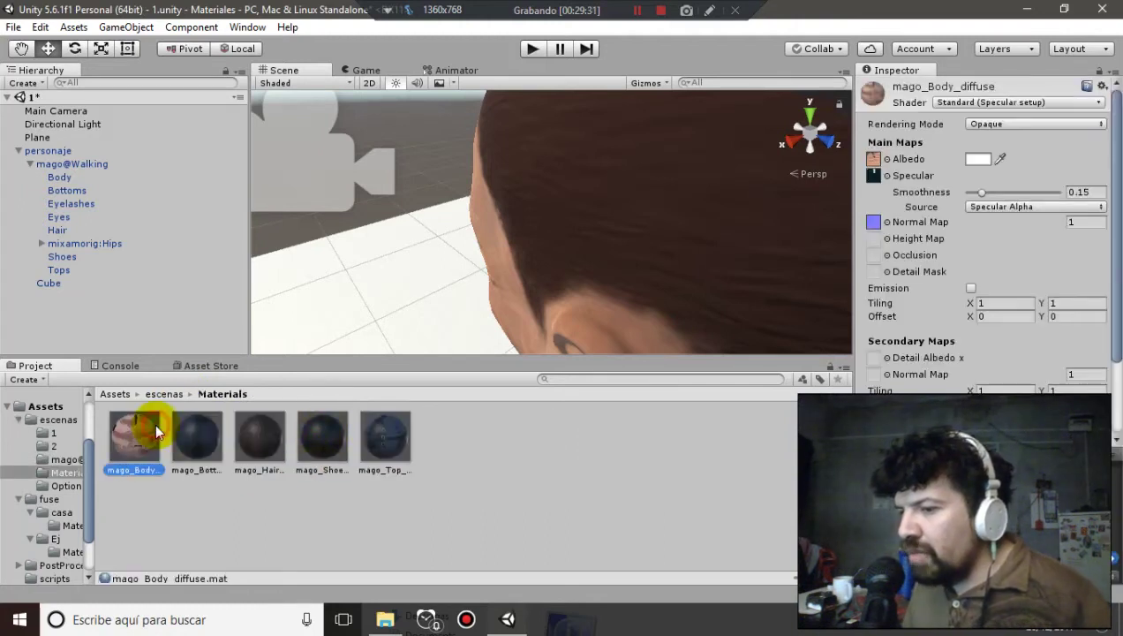
{"action": "left_click", "coordinate": [223, 502]}
{"action": "left_click", "coordinate": [28, 380]}
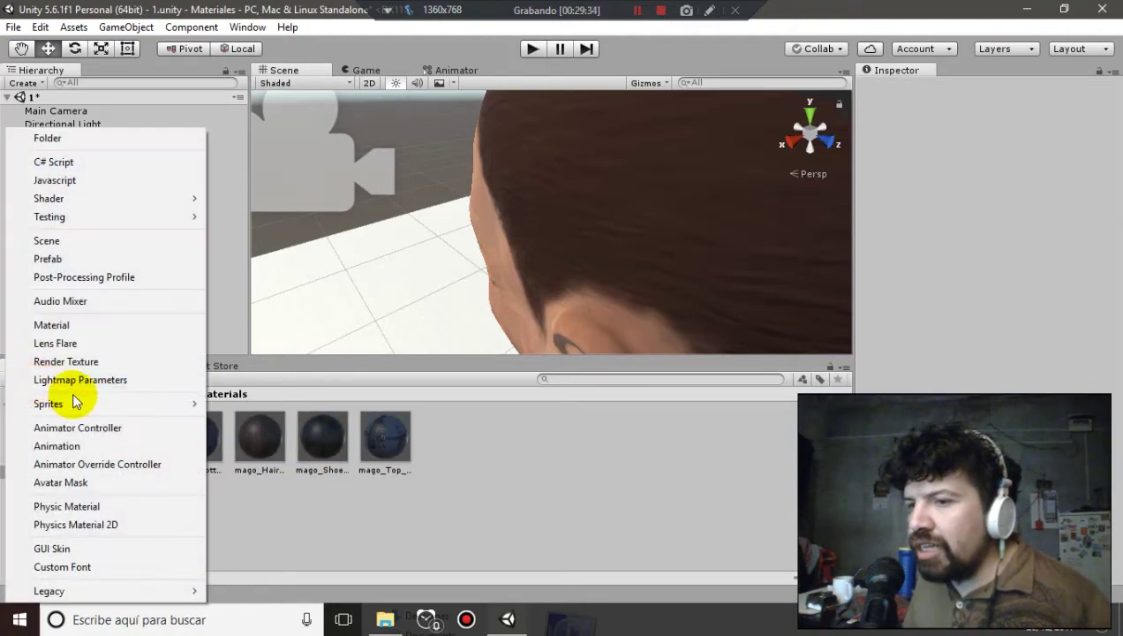
{"action": "left_click", "coordinate": [93, 325]}
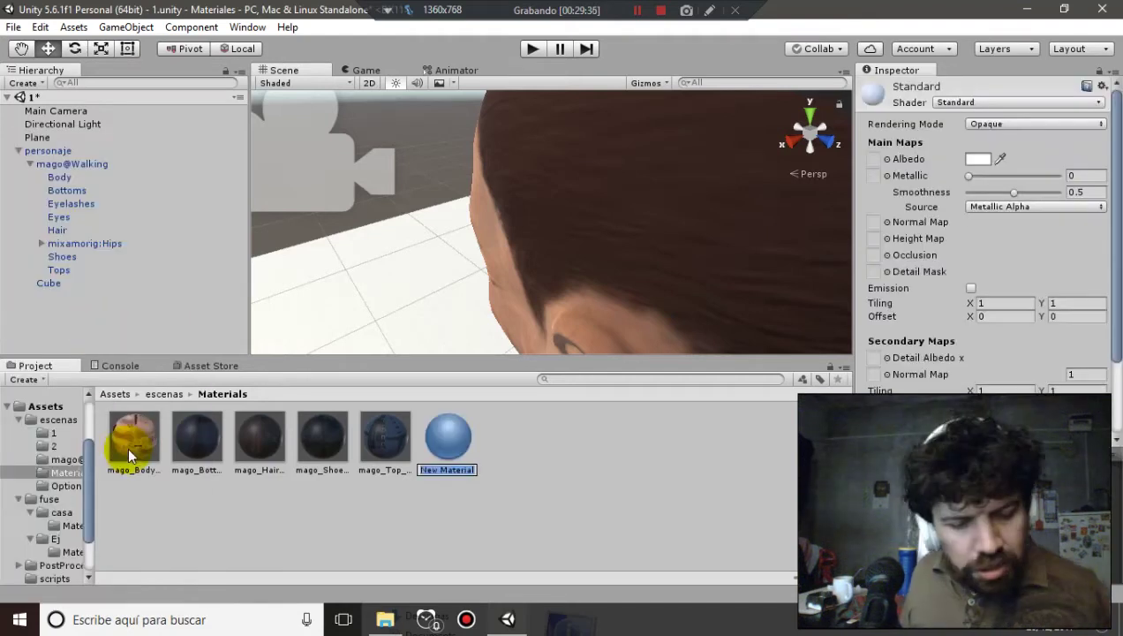
{"action": "type", "text": "eyes"}
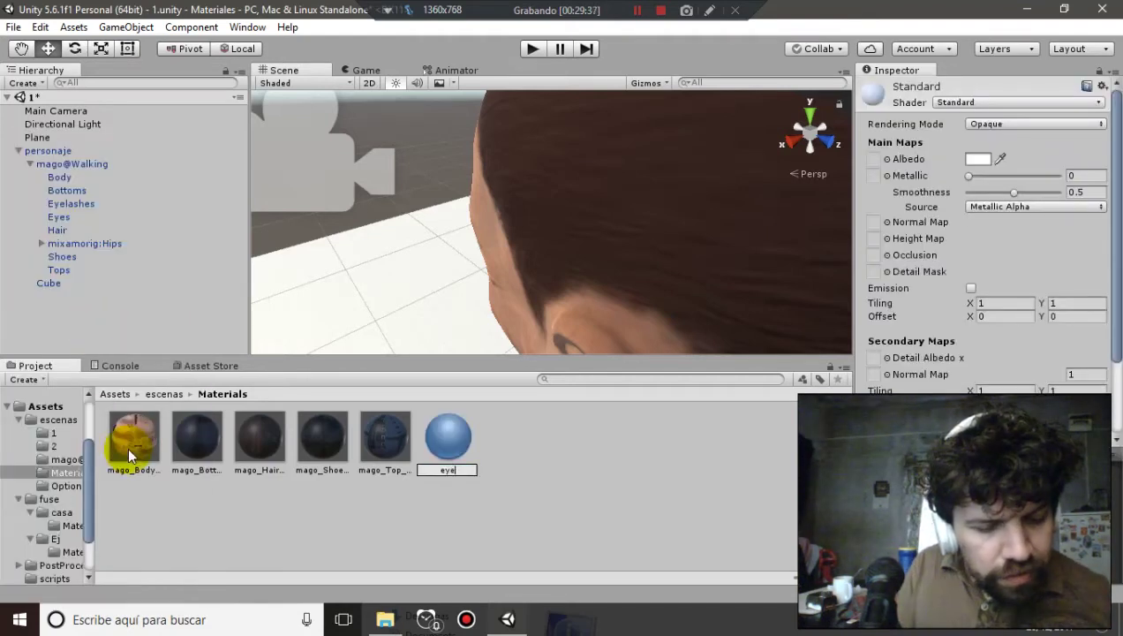
{"action": "key", "text": "Return"}
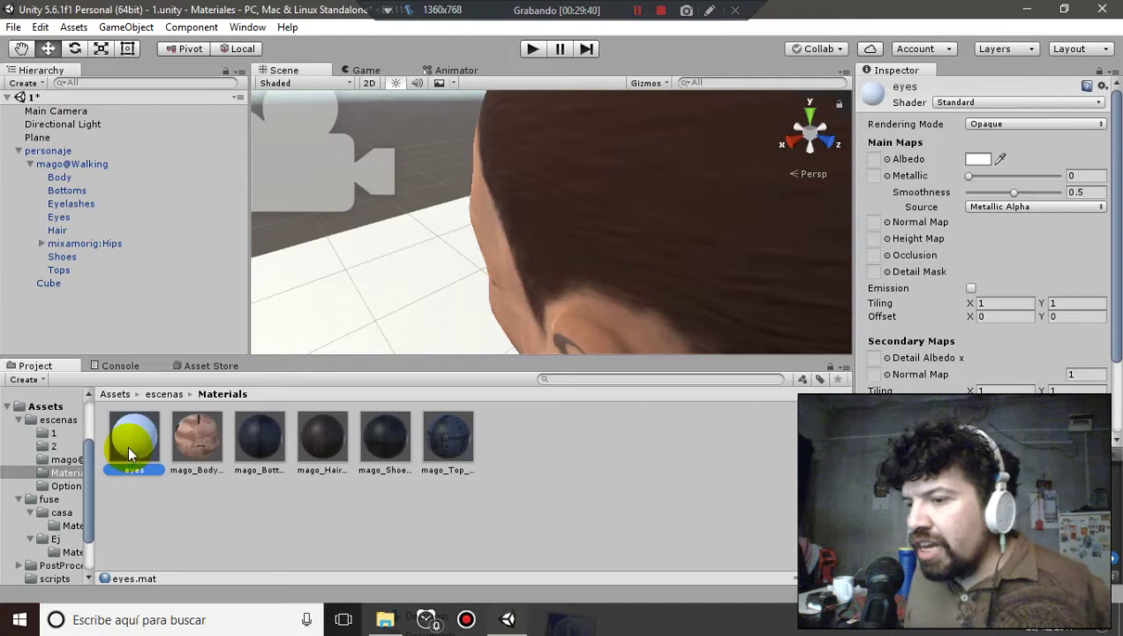
Give 'eyes' mago_Body_diffuse as Albedo, mago_Body_normal as Normal Map, and Smoothness 0.15
{"action": "left_click", "coordinate": [181, 393]}
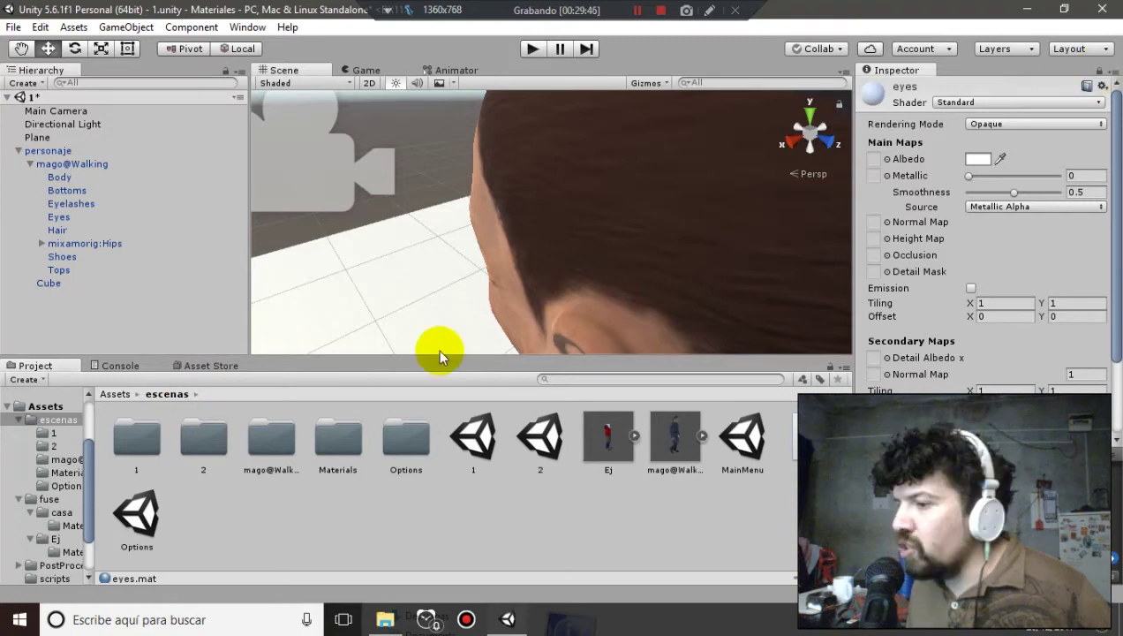
{"action": "left_click", "coordinate": [292, 436]}
{"action": "double_click", "coordinate": [292, 436]}
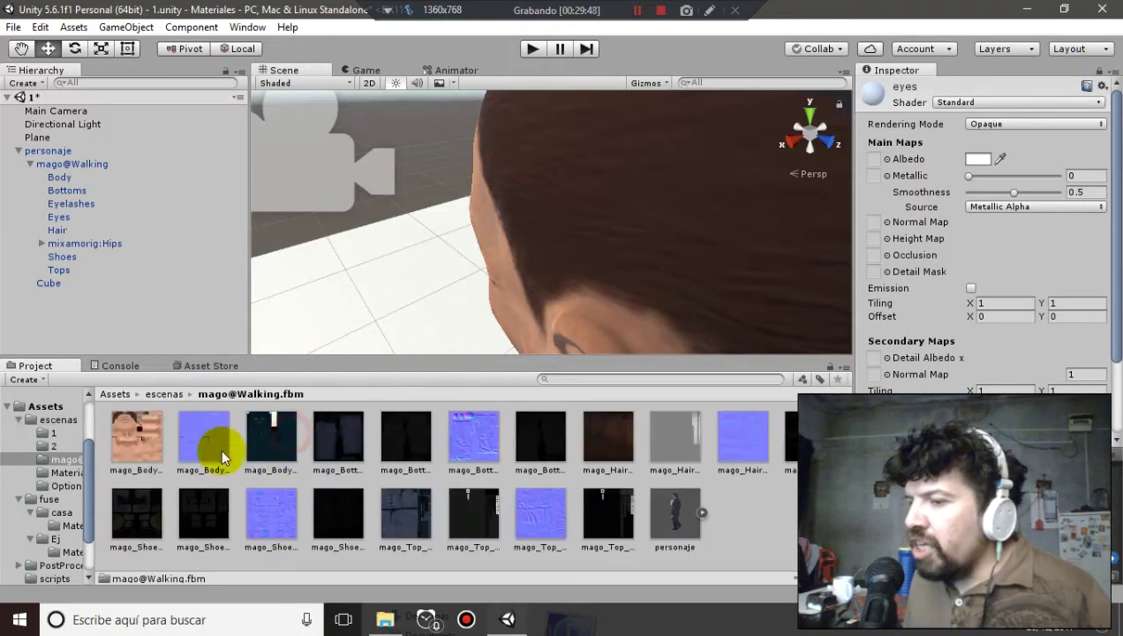
{"action": "mouse_move", "coordinate": [150, 437]}
{"action": "left_mouse_down"}
{"action": "mouse_move", "coordinate": [905, 173]}
{"action": "mouse_move", "coordinate": [876, 160]}
{"action": "left_mouse_up"}
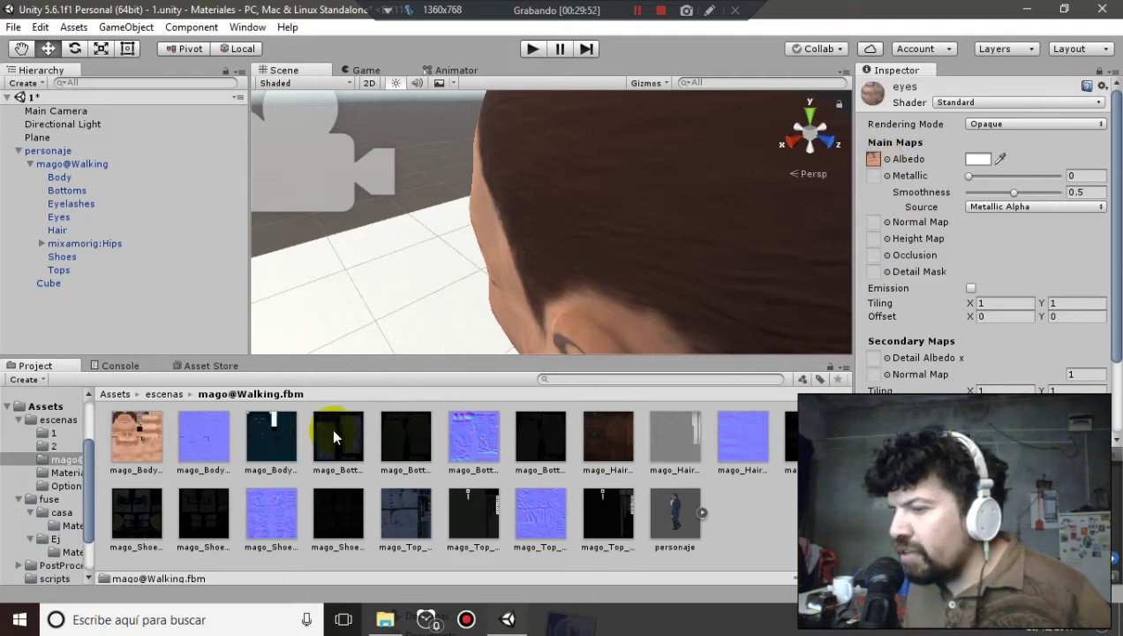
{"action": "left_click", "coordinate": [214, 436]}
{"action": "left_click_drag", "start_coordinate": [214, 436], "coordinate": [877, 228]}
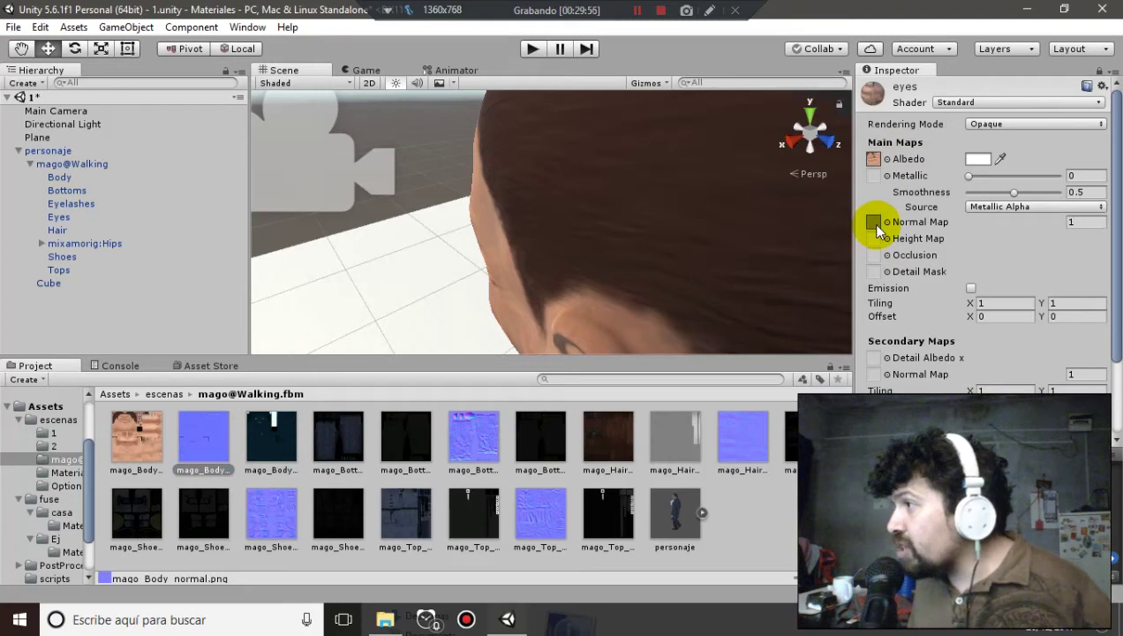
{"action": "left_click_drag", "start_coordinate": [877, 226], "coordinate": [877, 226]}
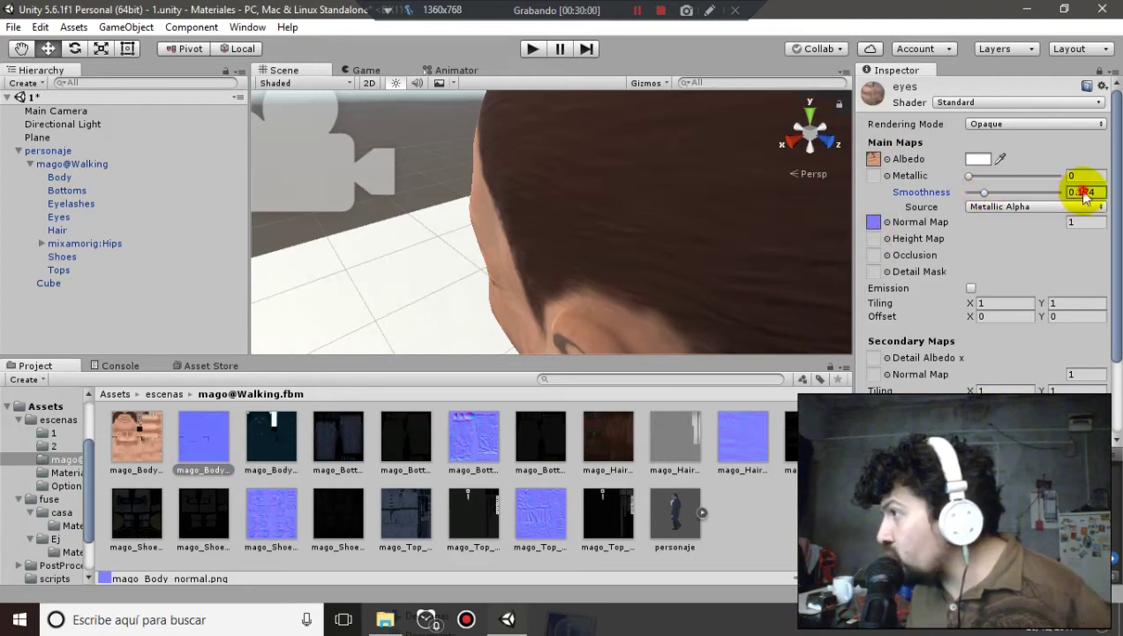
{"action": "type", "text": "0.15"}
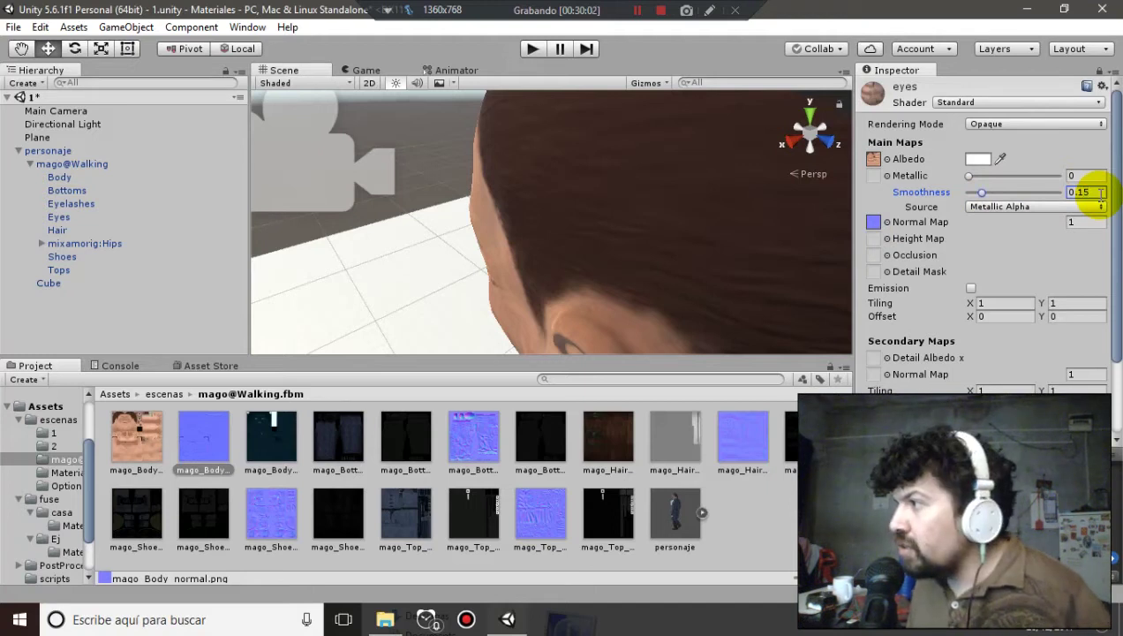
{"action": "key", "text": "Return"}
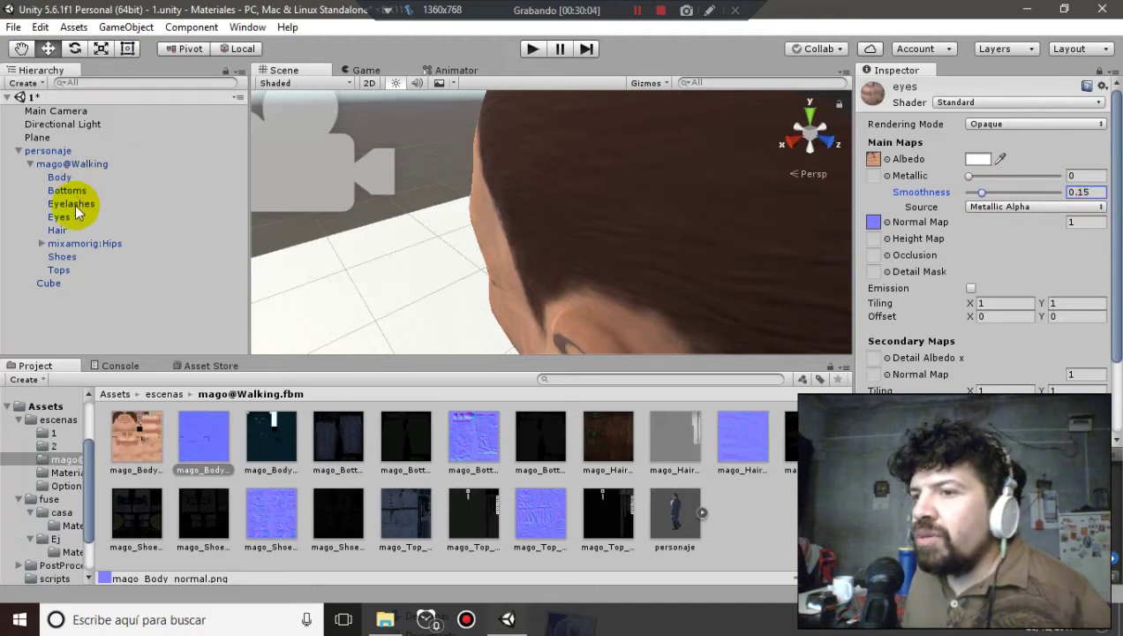
{"action": "left_click", "coordinate": [74, 216]}
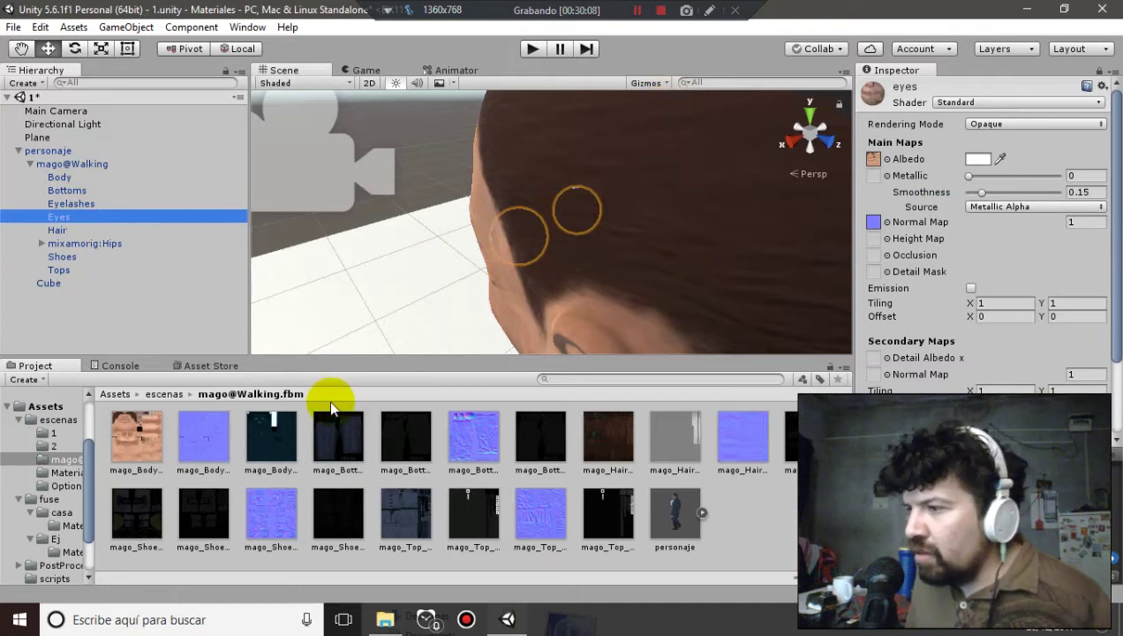
Apply the eyes material to the character's Eyes object and check it in the Game view
{"action": "left_click", "coordinate": [165, 394]}
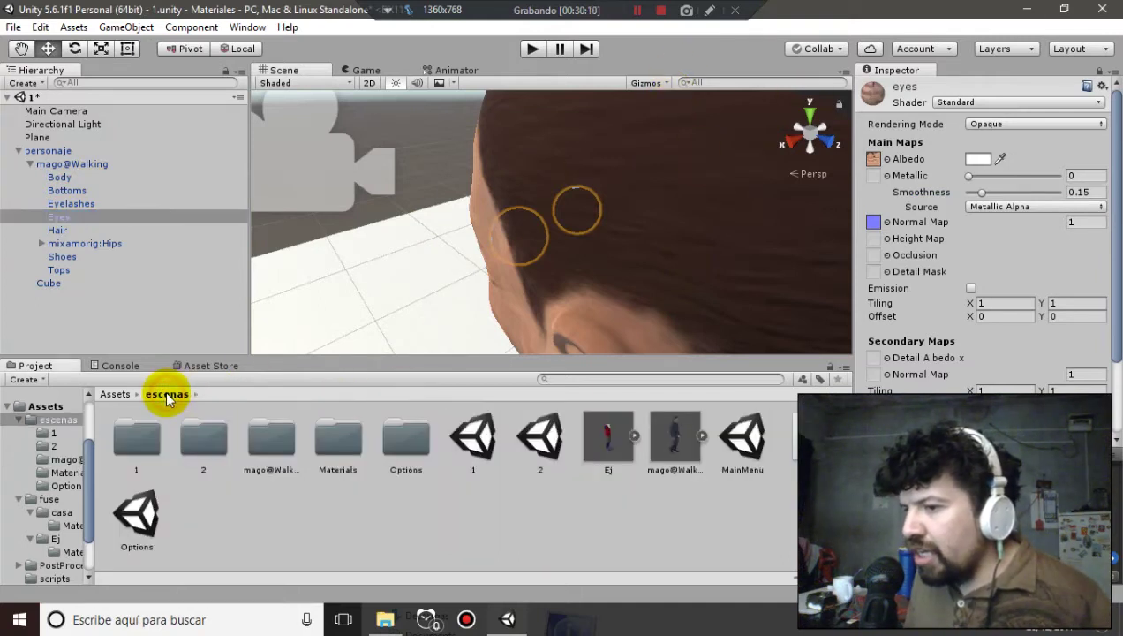
{"action": "double_click", "coordinate": [334, 437]}
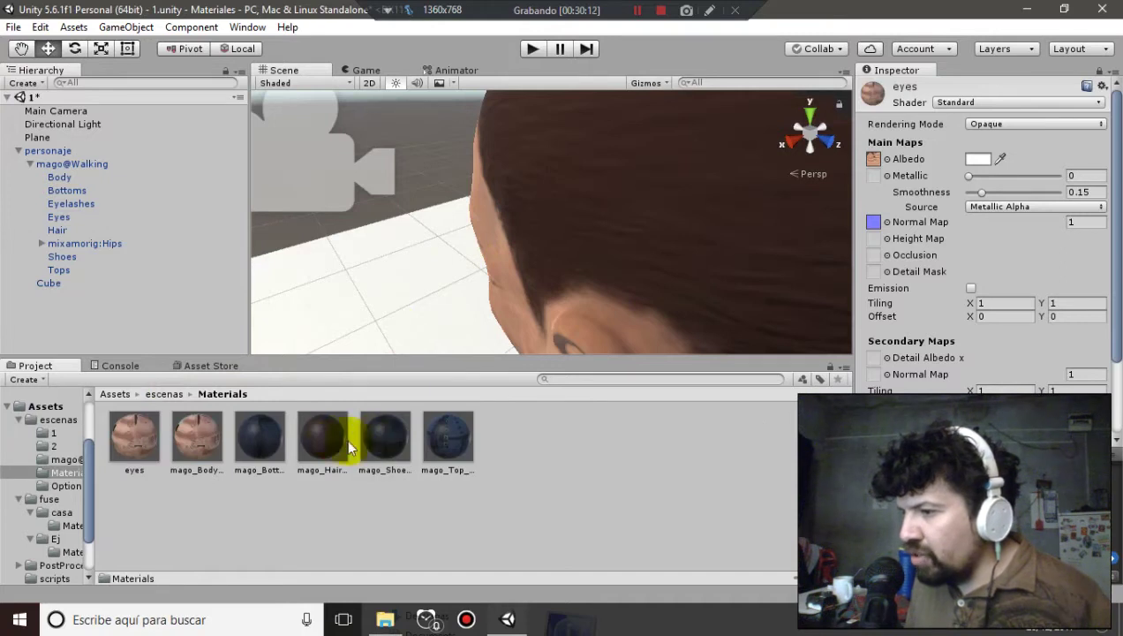
{"action": "left_click_drag", "start_coordinate": [159, 428], "coordinate": [99, 221]}
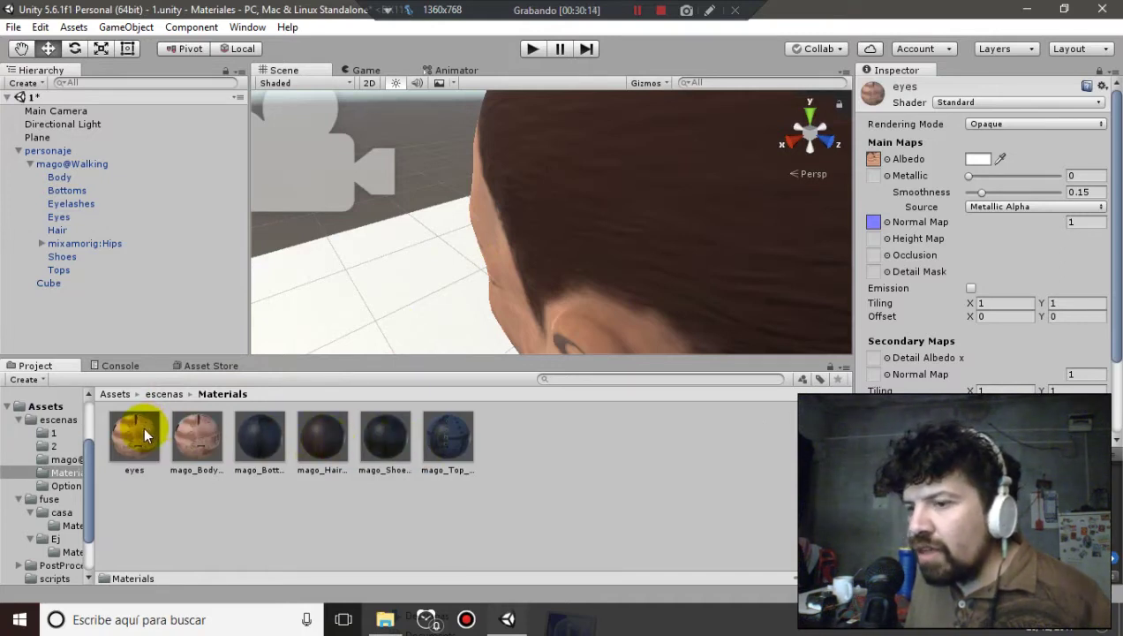
{"action": "left_click_drag", "start_coordinate": [99, 220], "coordinate": [82, 216]}
{"action": "left_click", "coordinate": [80, 215]}
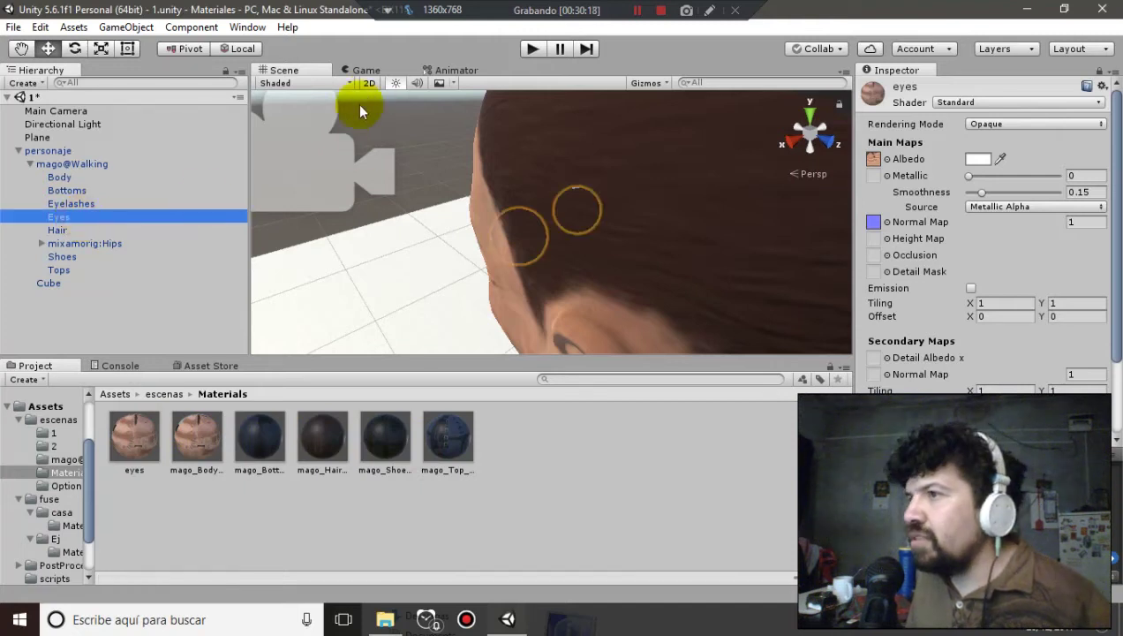
{"action": "left_click", "coordinate": [367, 71]}
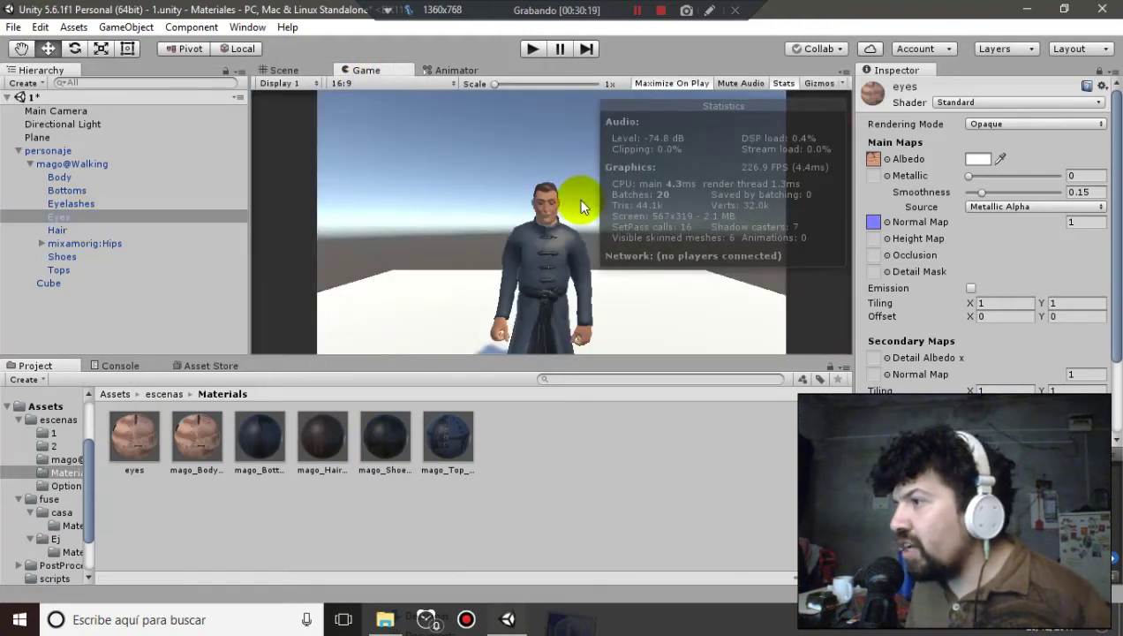
Move the Main Camera close to the character's face, then select the Body mesh
{"action": "left_click", "coordinate": [142, 107]}
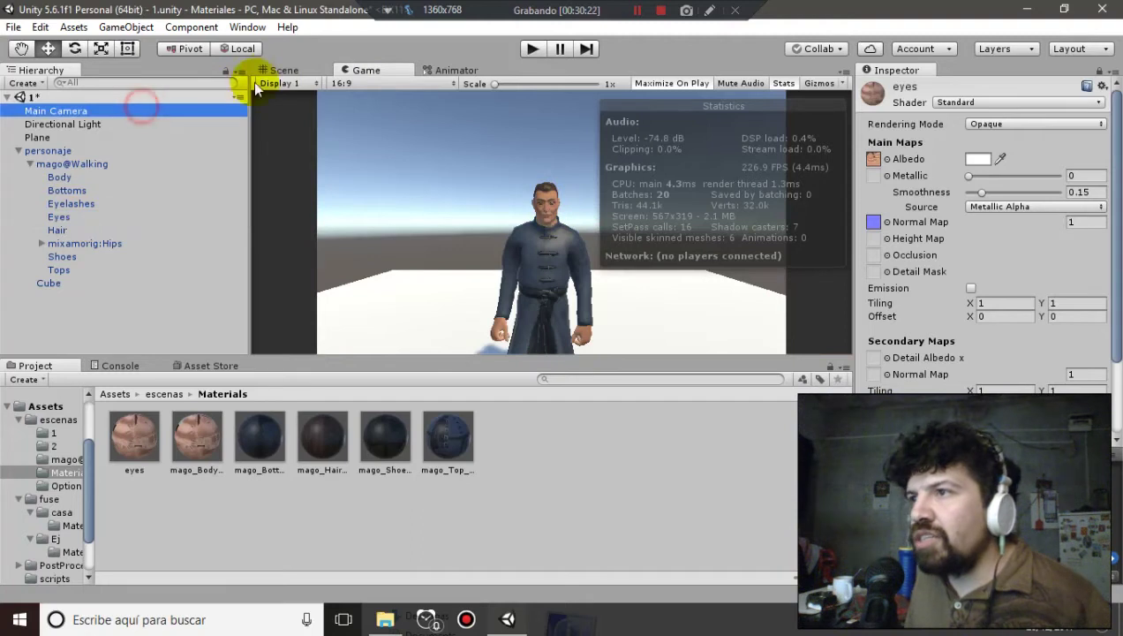
{"action": "left_click", "coordinate": [273, 72]}
{"action": "left_click_drag", "start_coordinate": [312, 144], "coordinate": [326, 174]}
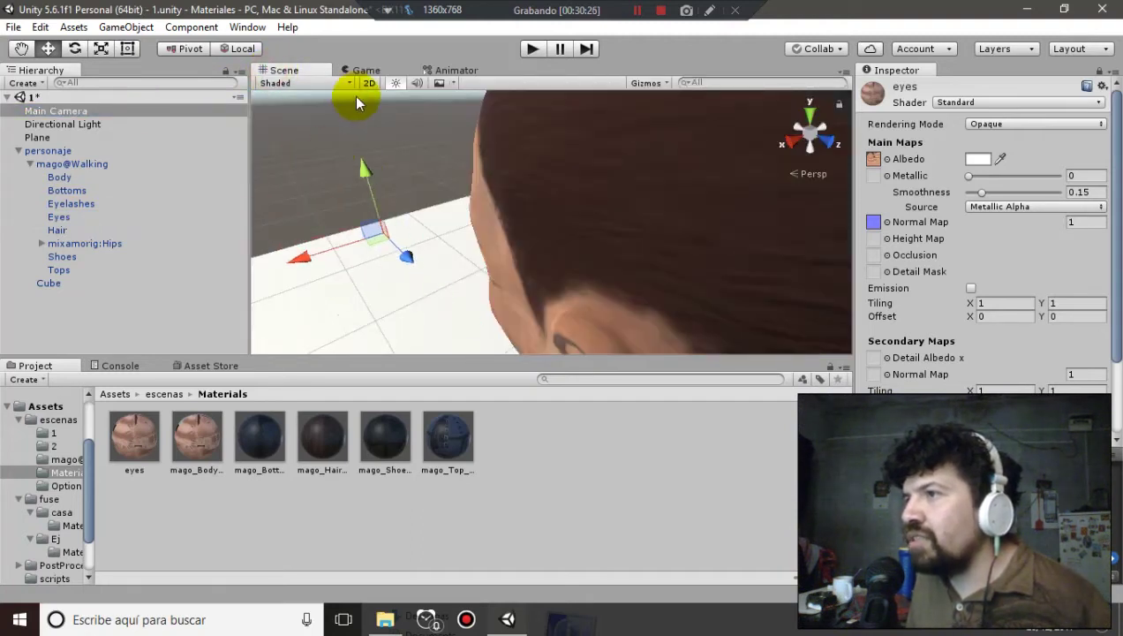
{"action": "left_click", "coordinate": [364, 71]}
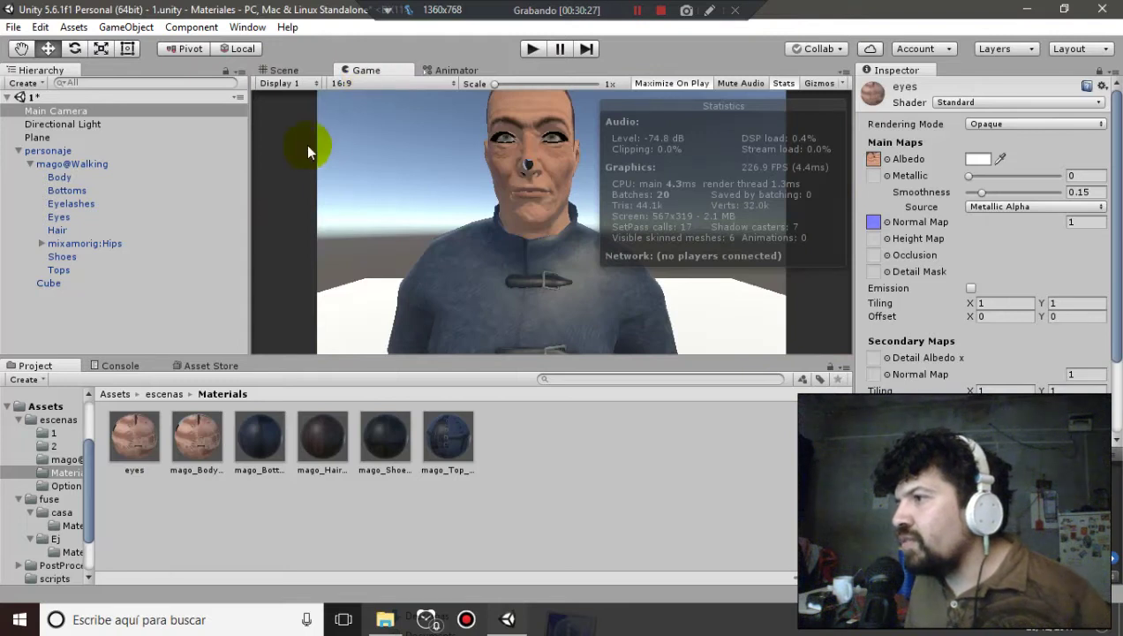
{"action": "left_click", "coordinate": [215, 266]}
{"action": "left_click", "coordinate": [183, 302]}
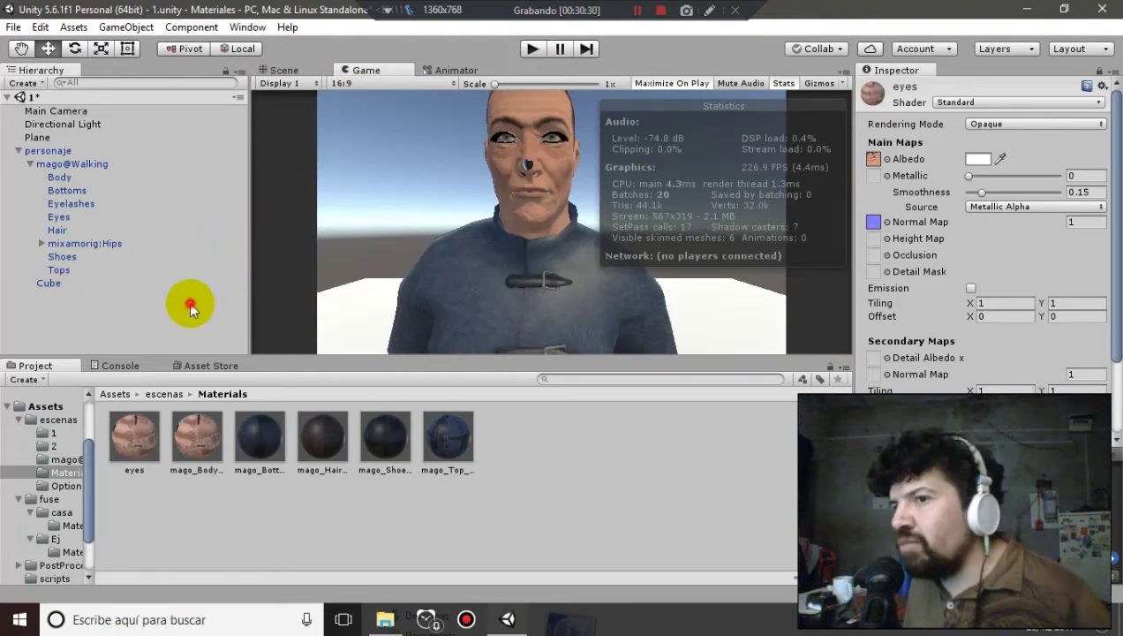
{"action": "left_click", "coordinate": [95, 176]}
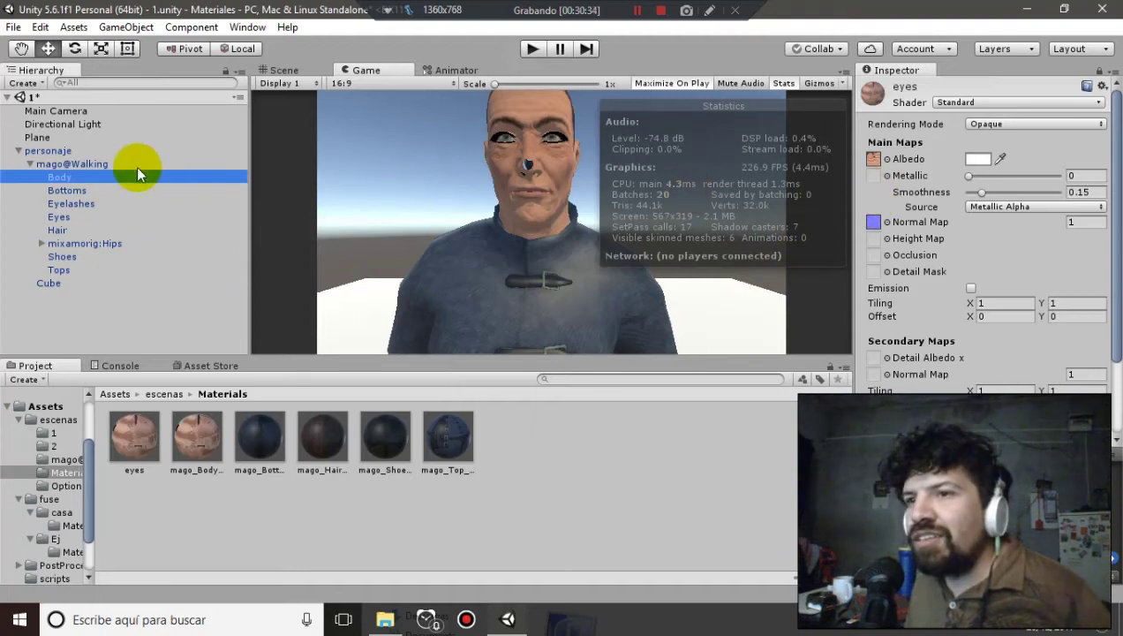
Unlock the Inspector and set the Body material's normal map strength to 0.5
{"action": "left_click", "coordinate": [1098, 71]}
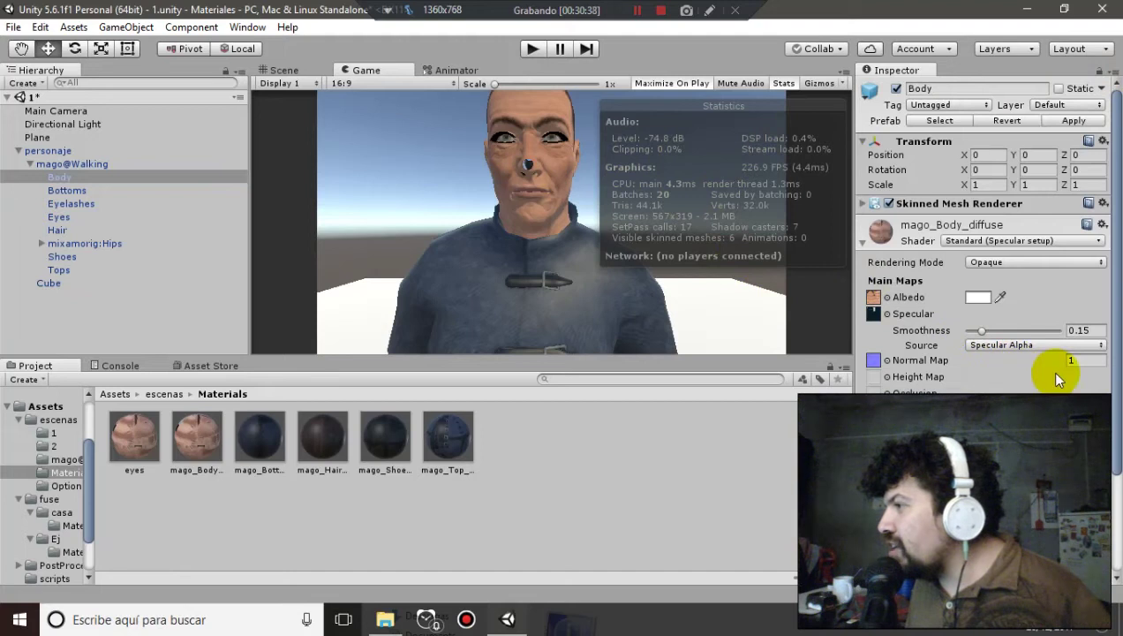
{"action": "left_click_drag", "start_coordinate": [1053, 362], "coordinate": [1034, 368]}
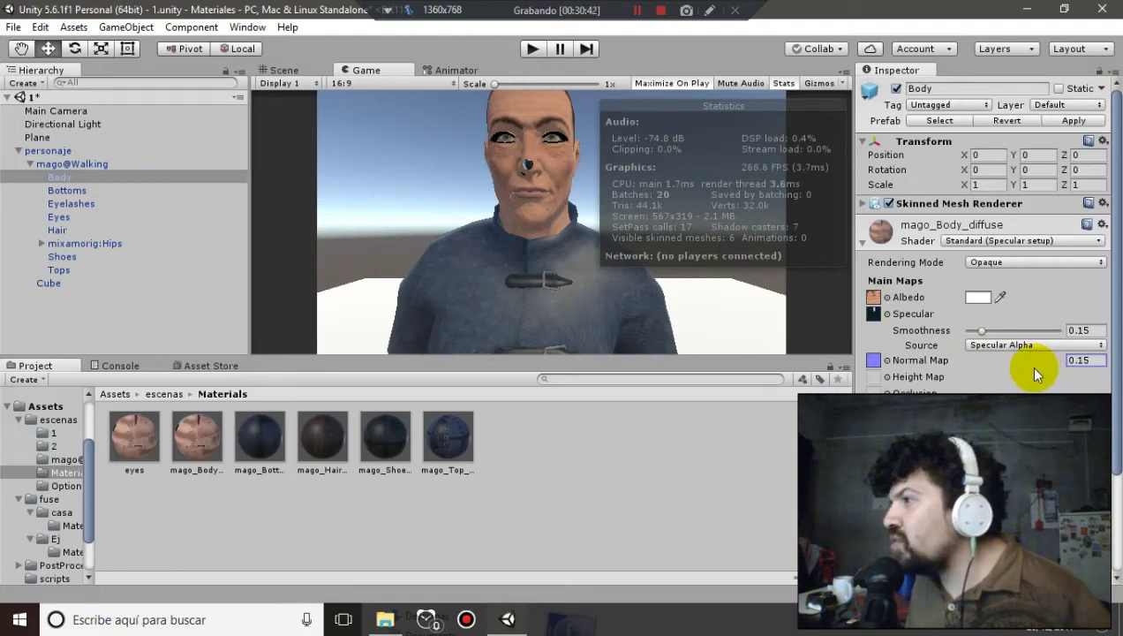
{"action": "left_click", "coordinate": [1075, 361]}
{"action": "type", "text": "0.5"}
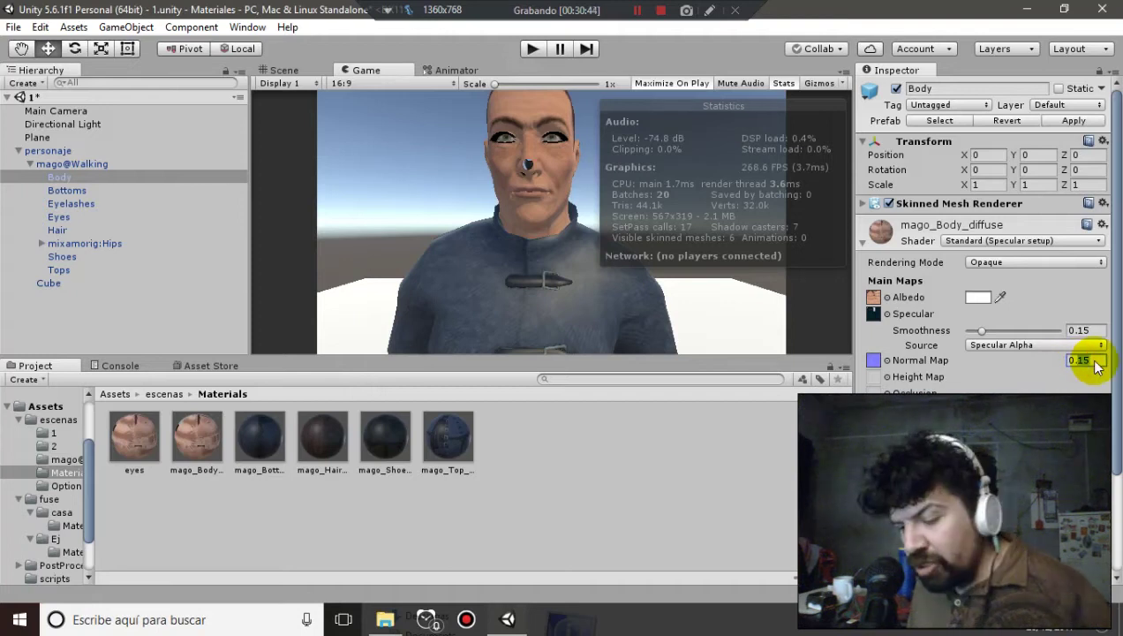
{"action": "key", "text": "Return"}
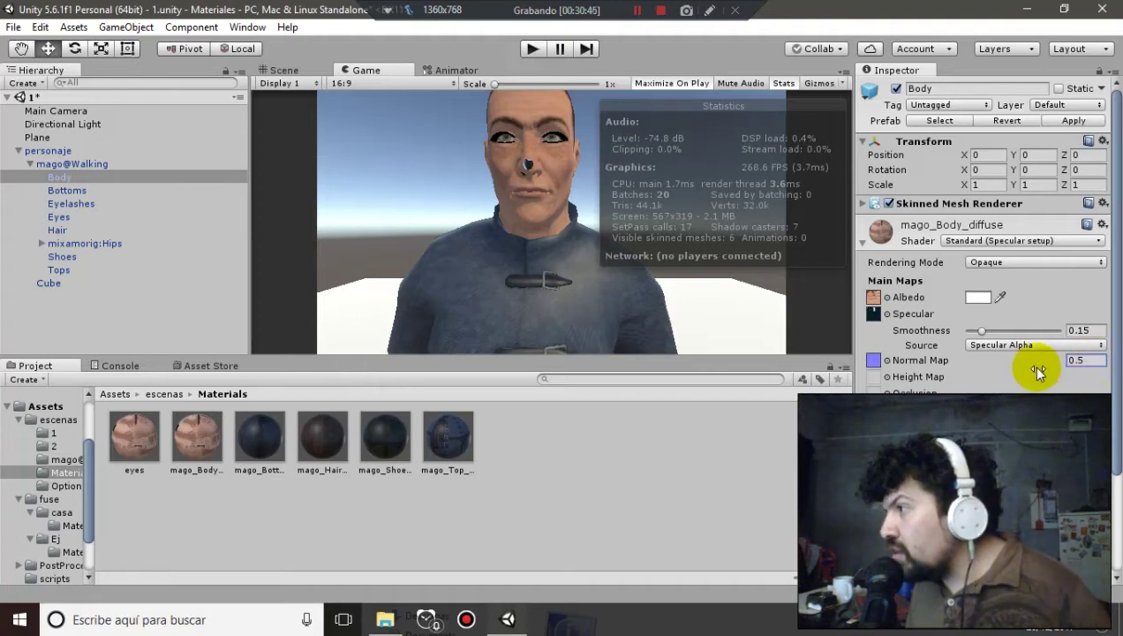
Nudge the Main Camera slightly along its Z axis and check the Game view framing
{"action": "left_click", "coordinate": [283, 69]}
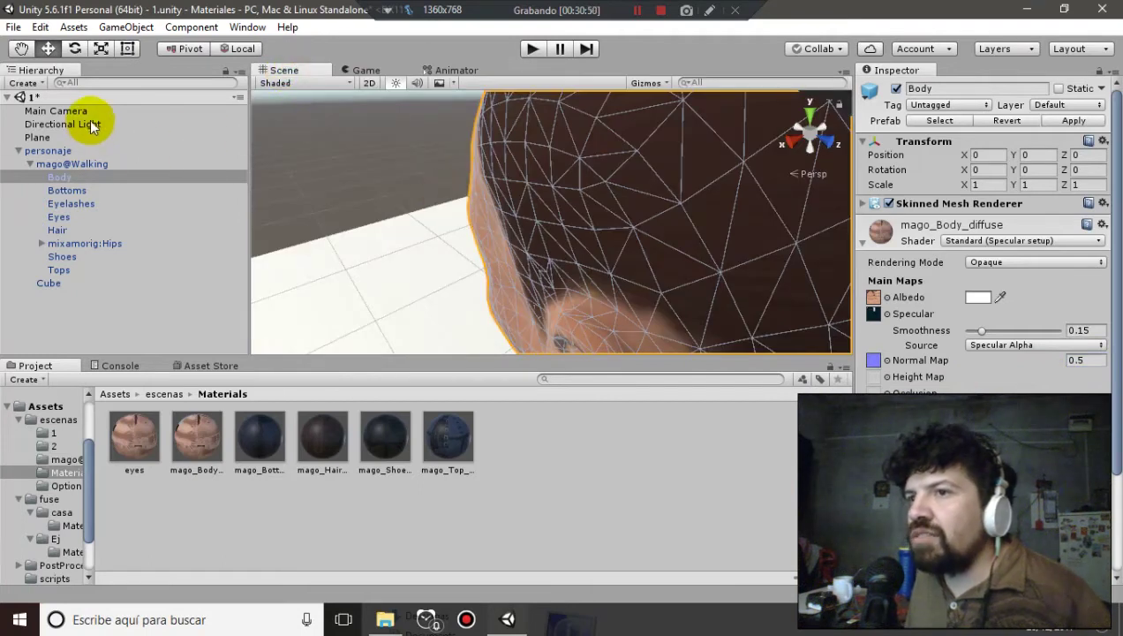
{"action": "left_click", "coordinate": [89, 111]}
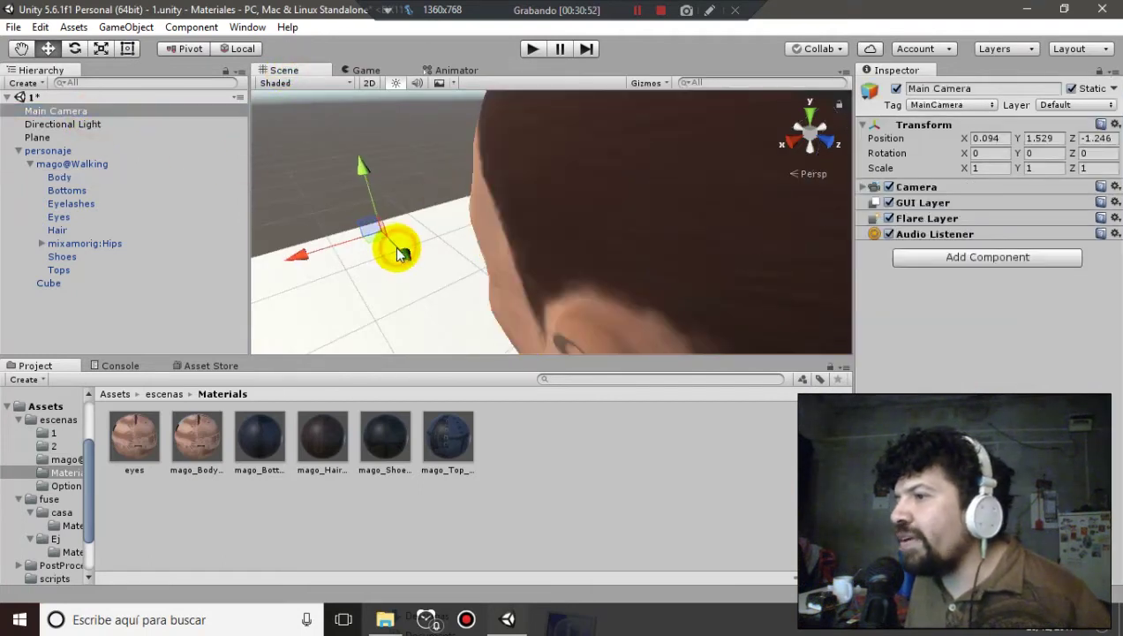
{"action": "left_click_drag", "start_coordinate": [402, 255], "coordinate": [394, 237]}
{"action": "left_click", "coordinate": [368, 71]}
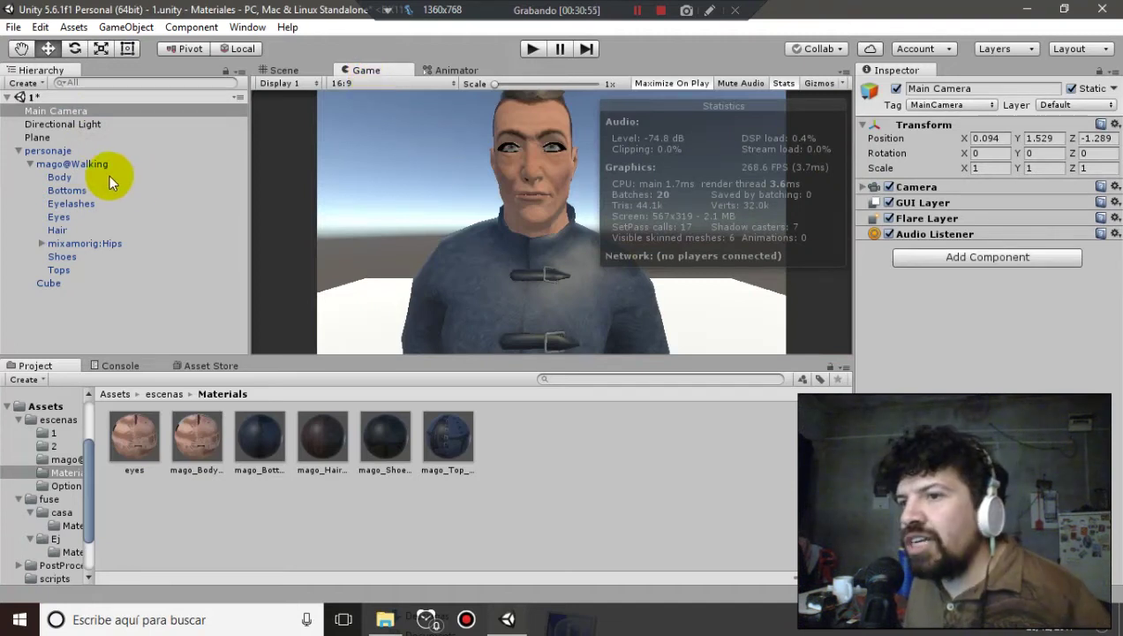
Reduce the Body material's normal map strength further to 0.3
{"action": "left_click", "coordinate": [78, 176]}
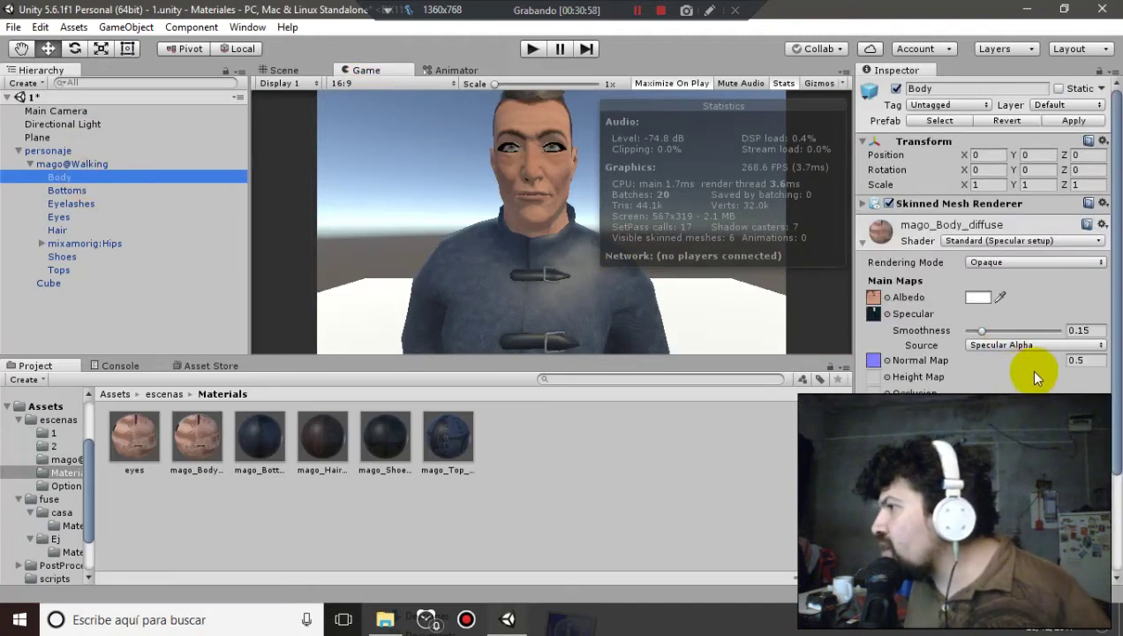
{"action": "left_click_drag", "start_coordinate": [1063, 365], "coordinate": [1053, 365]}
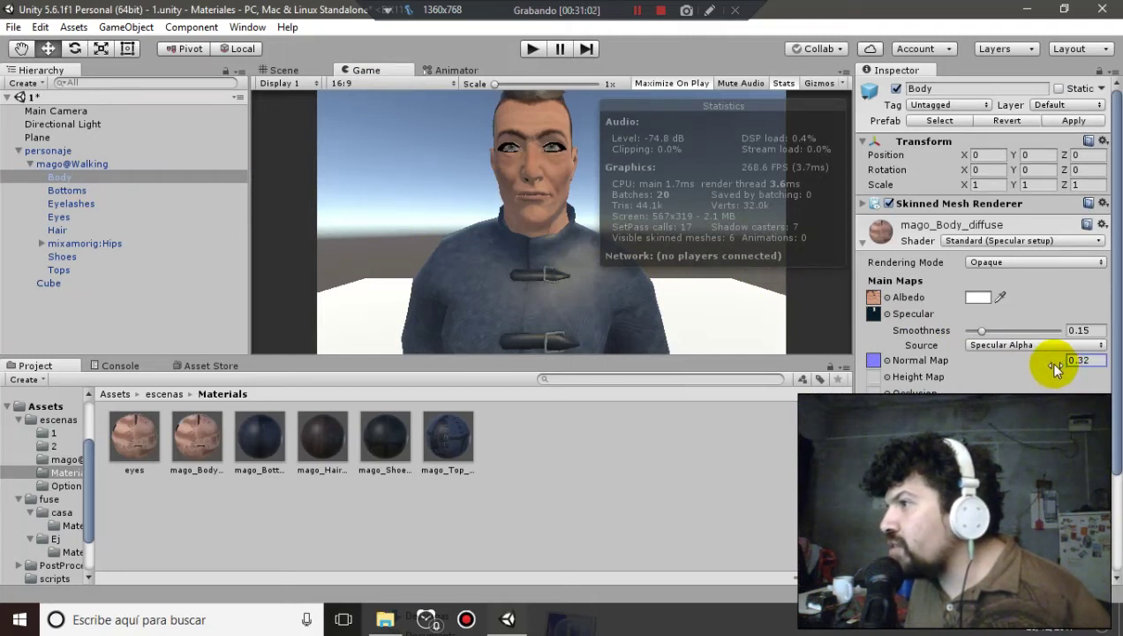
{"action": "left_click", "coordinate": [1079, 360]}
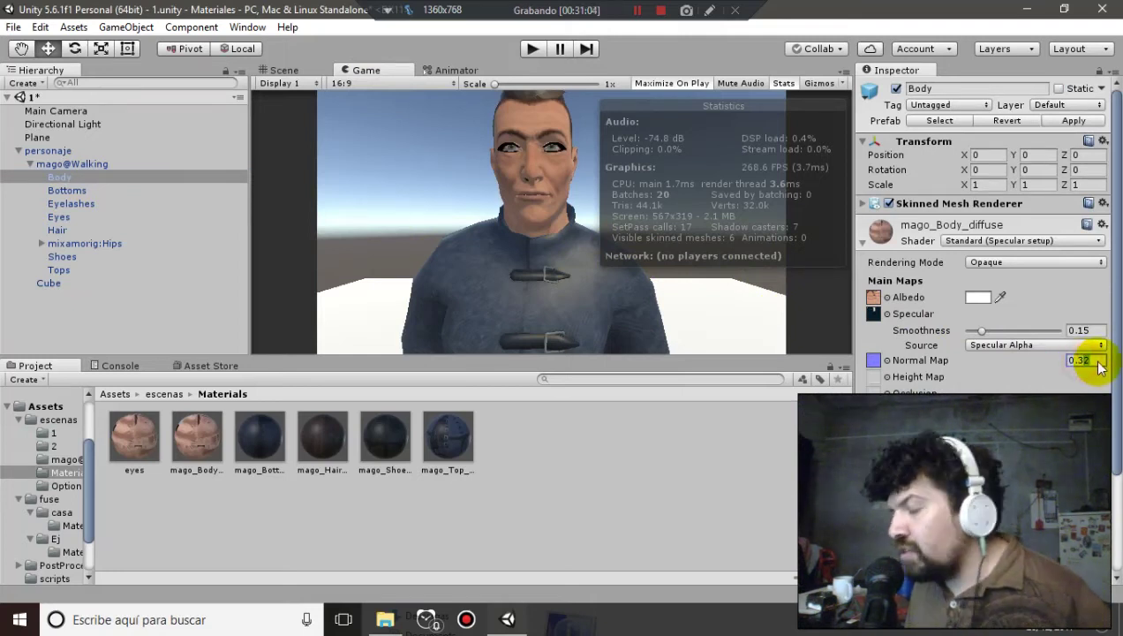
{"action": "key", "text": "BackSpace"}
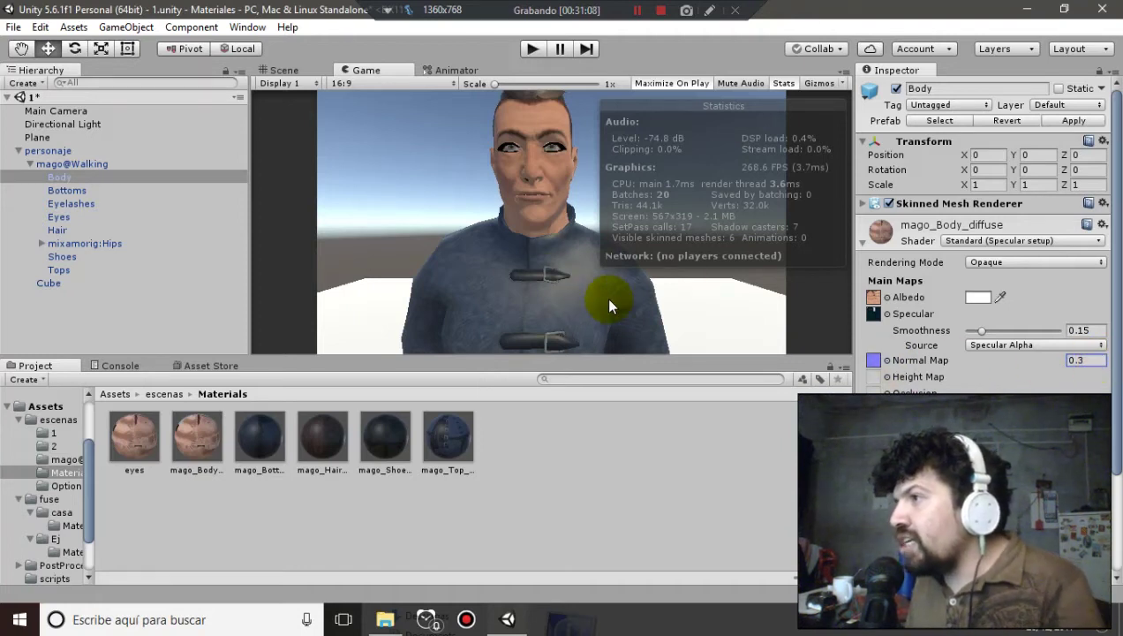
{"action": "left_click", "coordinate": [86, 204]}
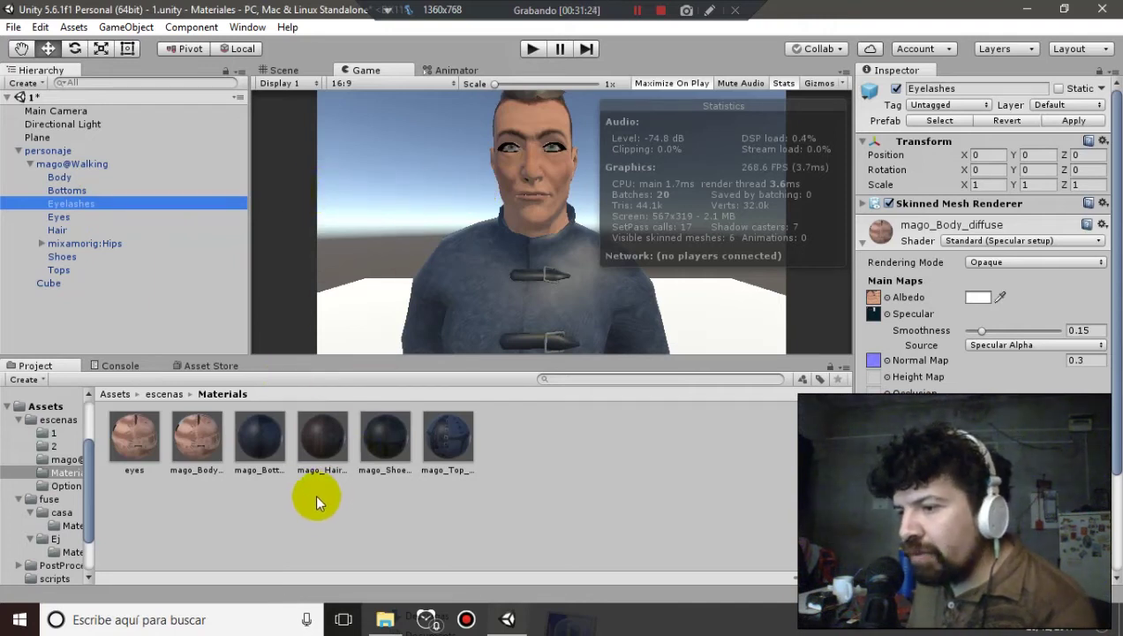
Put the eyes material on Eyelashes with Cutout rendering mode and Alpha Cutoff 1
{"action": "left_click_drag", "start_coordinate": [146, 441], "coordinate": [115, 202]}
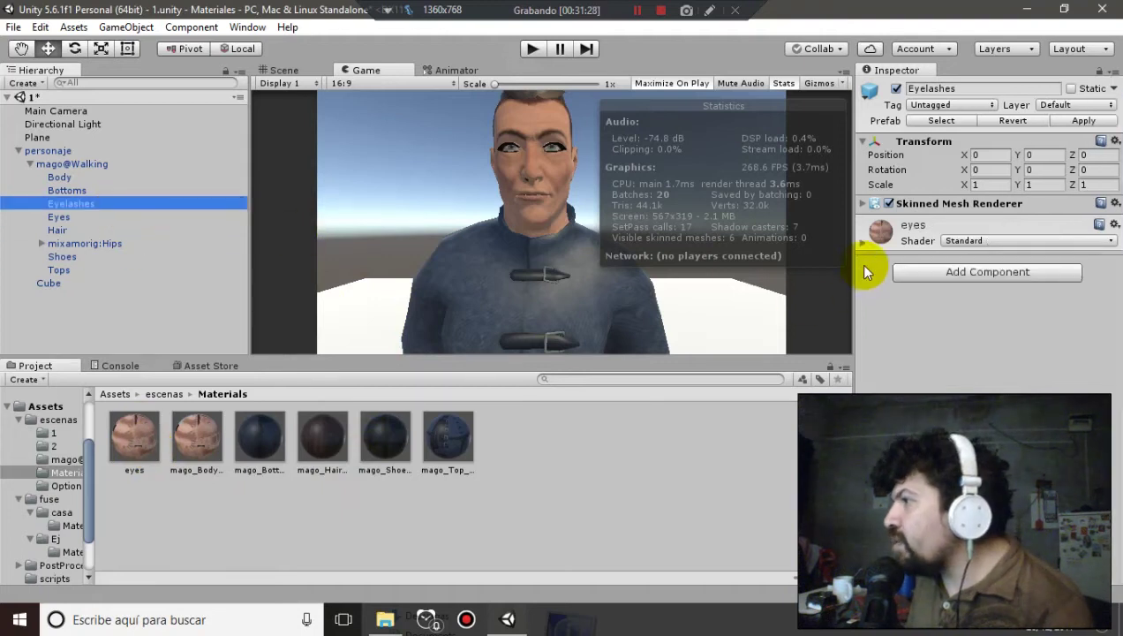
{"action": "left_click", "coordinate": [862, 241]}
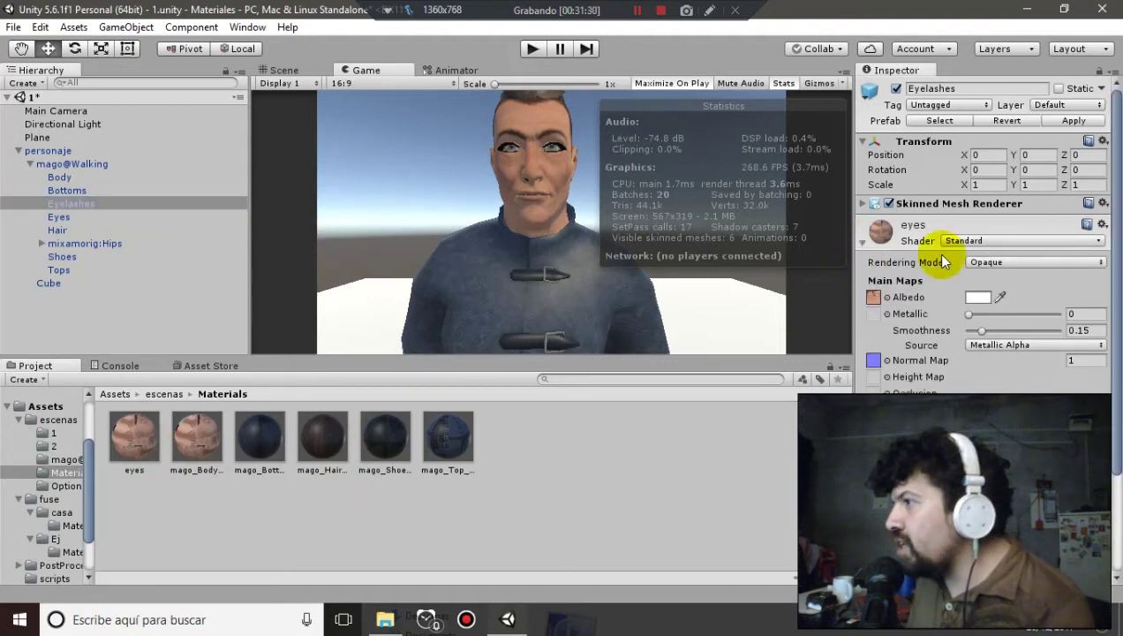
{"action": "left_click", "coordinate": [1014, 263]}
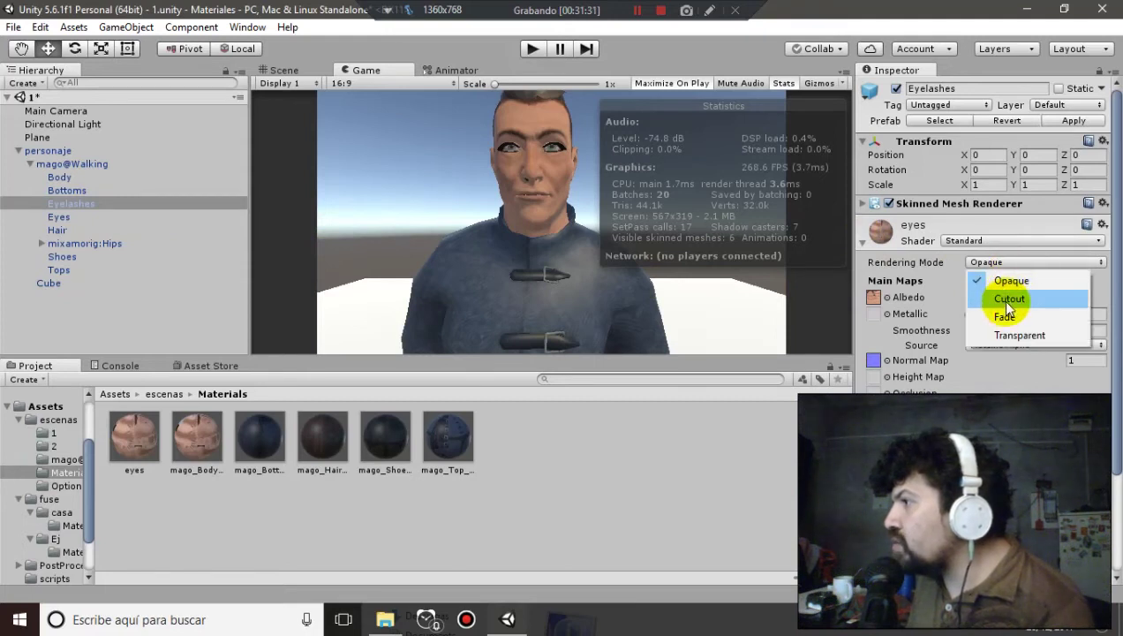
{"action": "left_click", "coordinate": [1006, 301]}
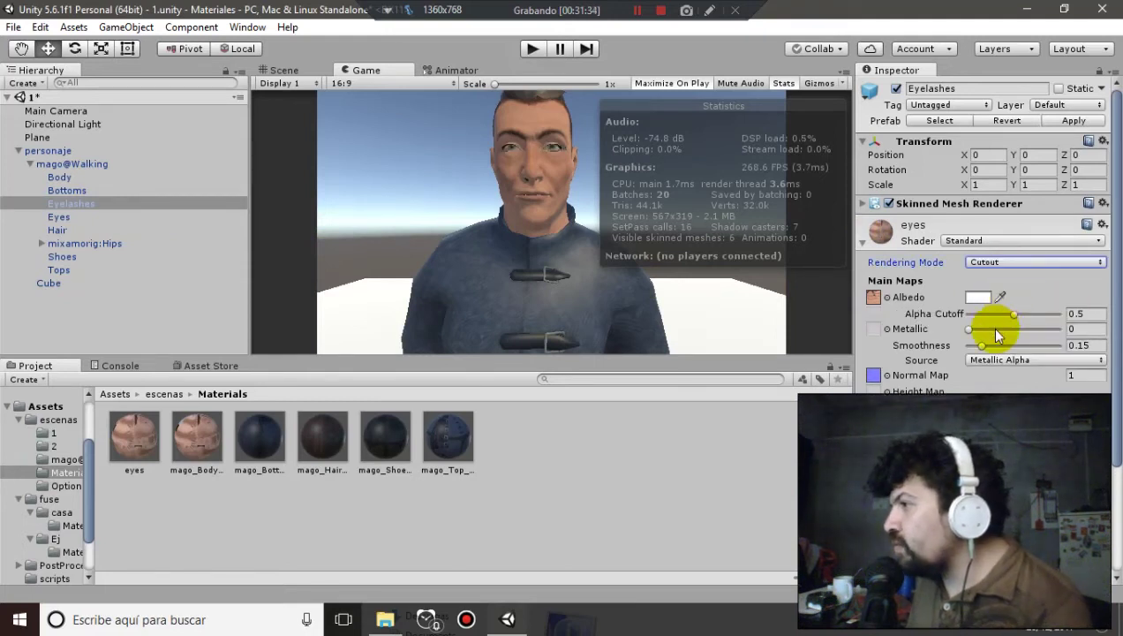
{"action": "mouse_move", "coordinate": [1014, 313]}
{"action": "left_mouse_down"}
{"action": "mouse_move", "coordinate": [1058, 317]}
{"action": "mouse_move", "coordinate": [1018, 325]}
{"action": "mouse_move", "coordinate": [1030, 324]}
{"action": "left_mouse_up"}
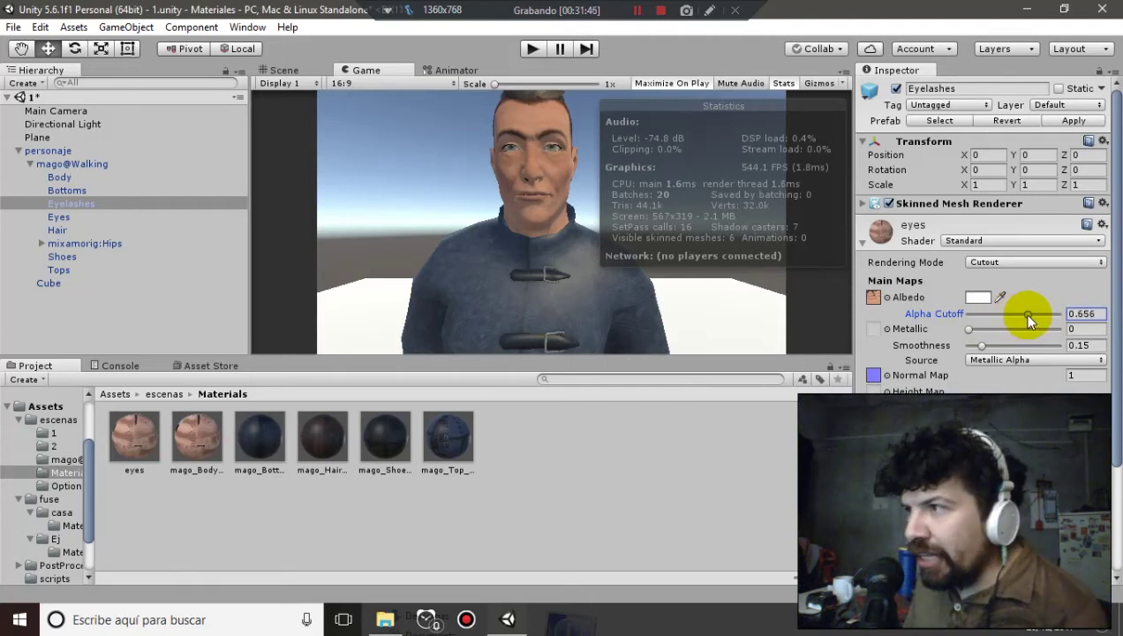
{"action": "mouse_move", "coordinate": [1030, 323]}
{"action": "left_mouse_down"}
{"action": "mouse_move", "coordinate": [1050, 324]}
{"action": "mouse_move", "coordinate": [1014, 319]}
{"action": "mouse_move", "coordinate": [1054, 318]}
{"action": "left_mouse_up"}
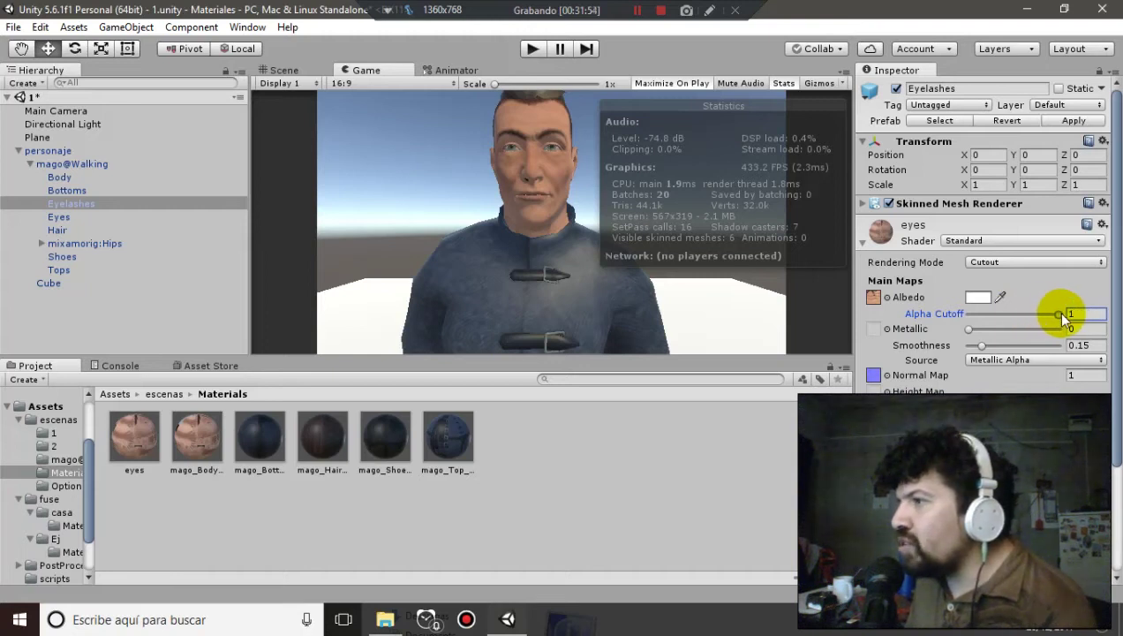
{"action": "left_click_drag", "start_coordinate": [1065, 315], "coordinate": [1040, 314]}
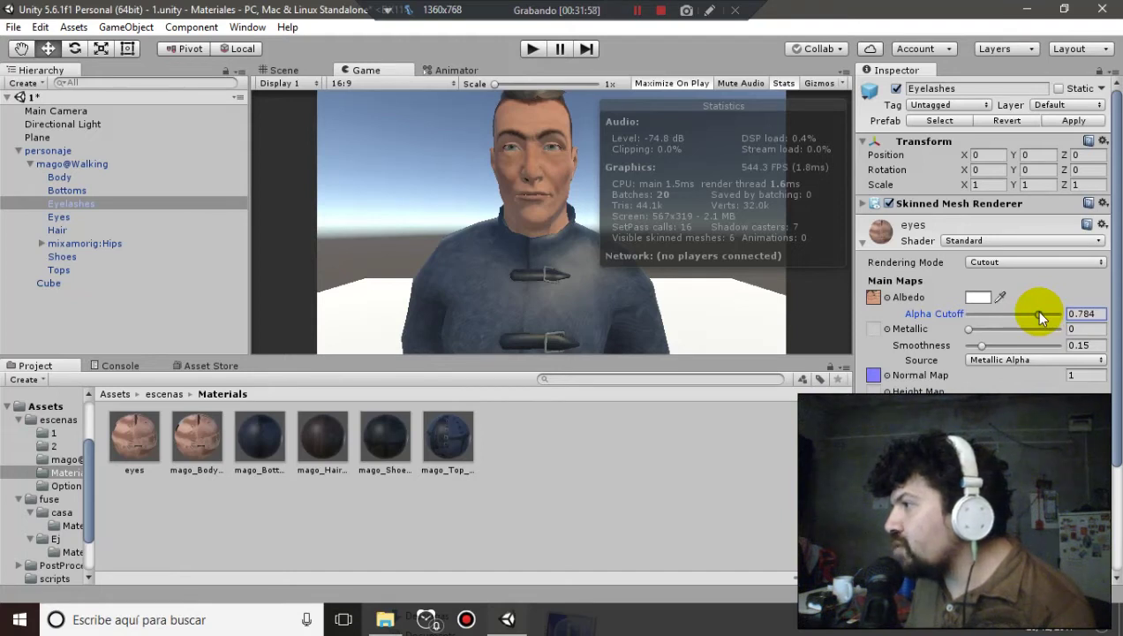
{"action": "left_click_drag", "start_coordinate": [1040, 316], "coordinate": [1071, 316]}
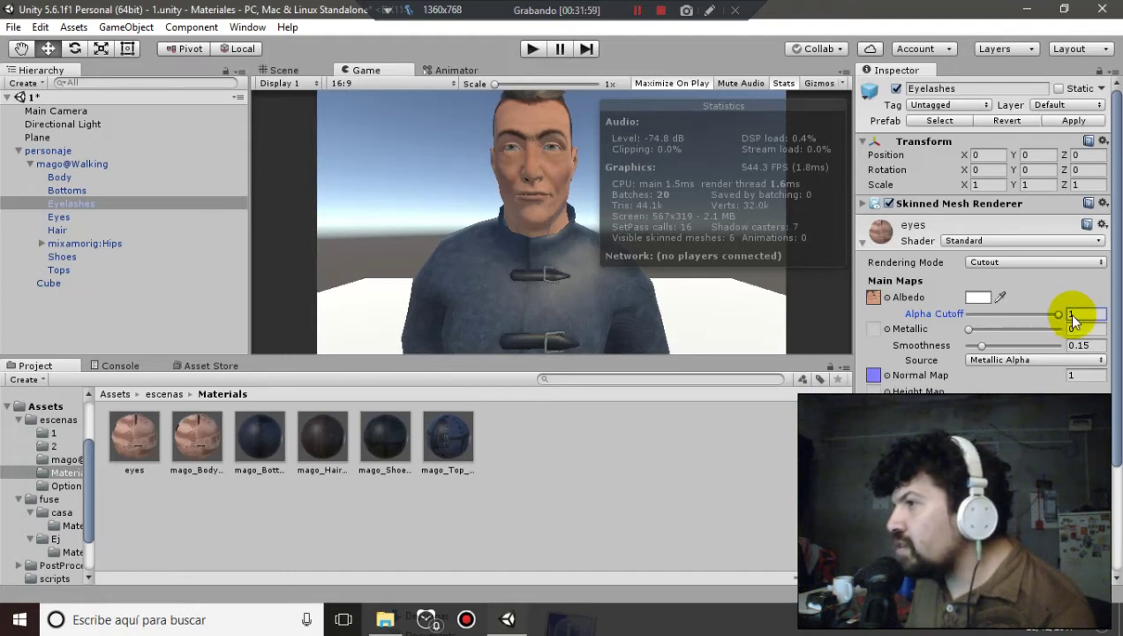
Preview darker albedo colours on the eyes material, leaving it white
{"action": "left_click", "coordinate": [976, 296]}
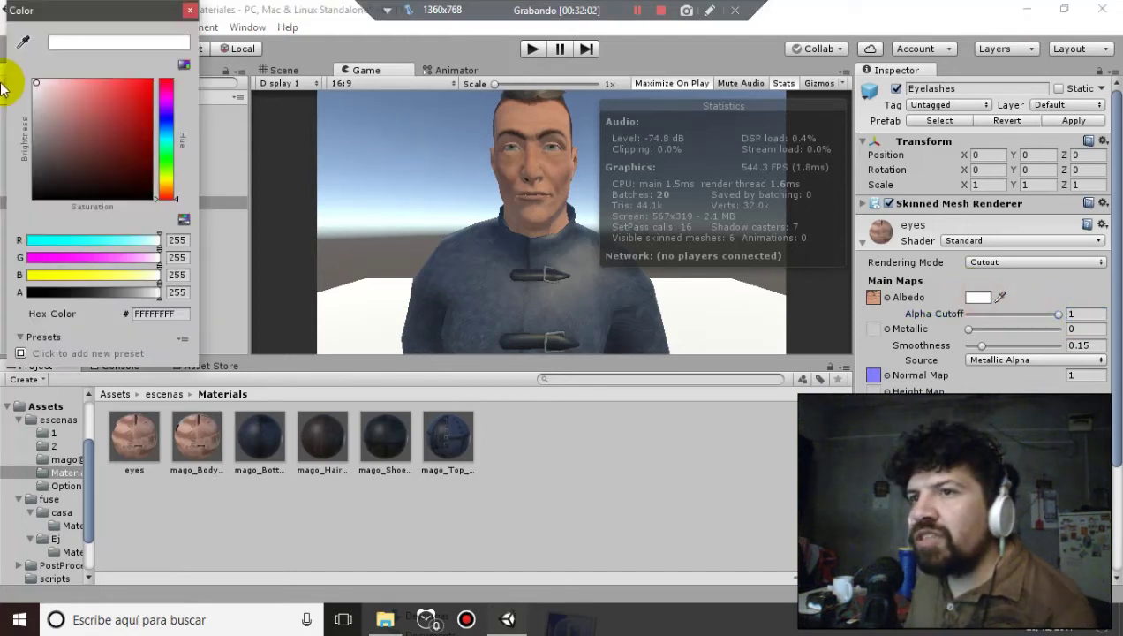
{"action": "left_click_drag", "start_coordinate": [35, 88], "coordinate": [37, 63]}
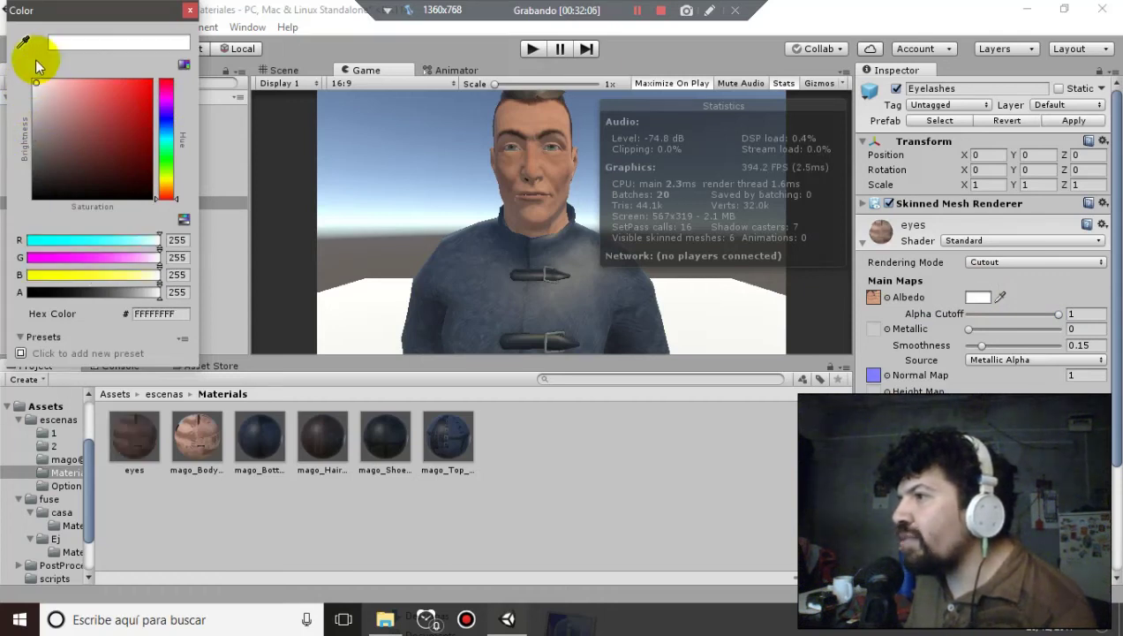
{"action": "left_click", "coordinate": [190, 10]}
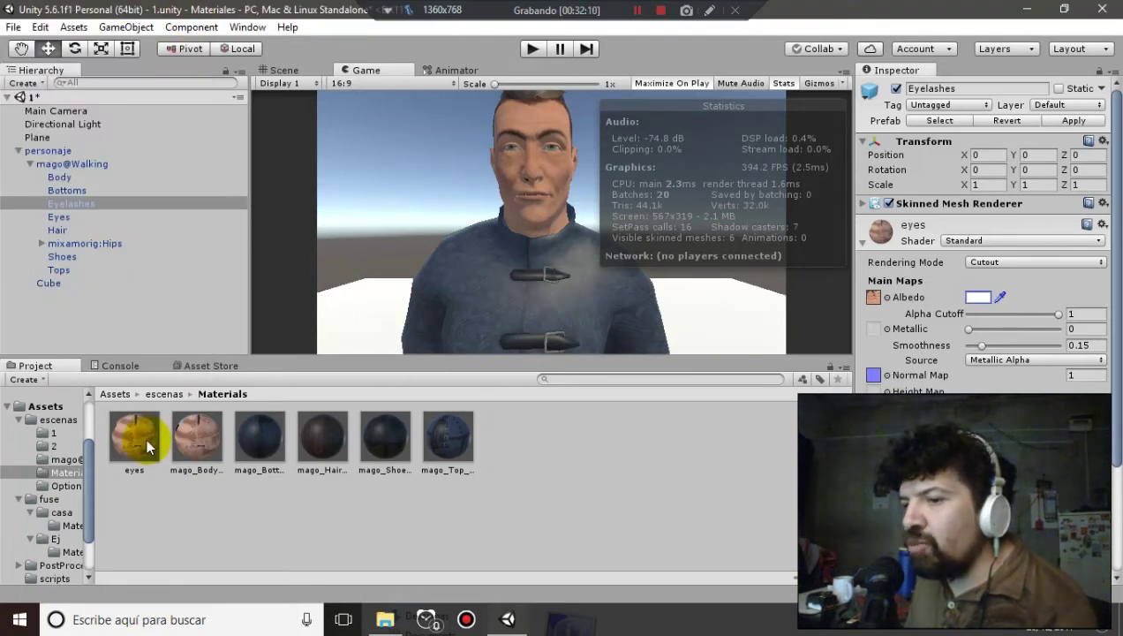
Duplicate the eyes material as 'eyes 1' and apply it to the Eyelashes mesh
{"action": "left_click", "coordinate": [146, 441]}
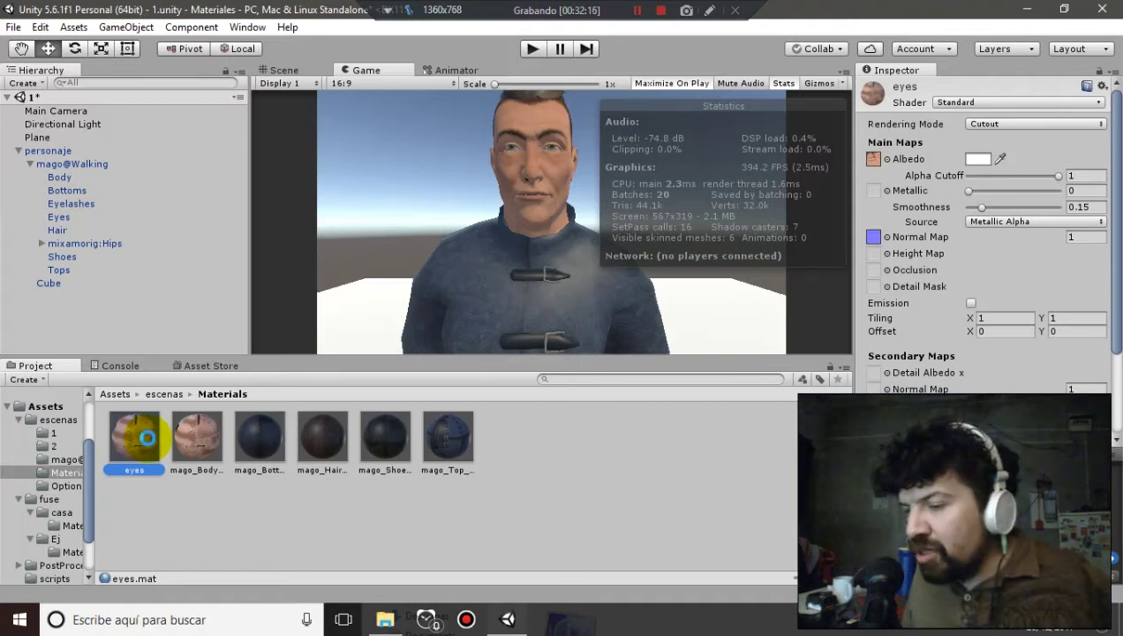
{"action": "key", "text": "ctrl+d"}
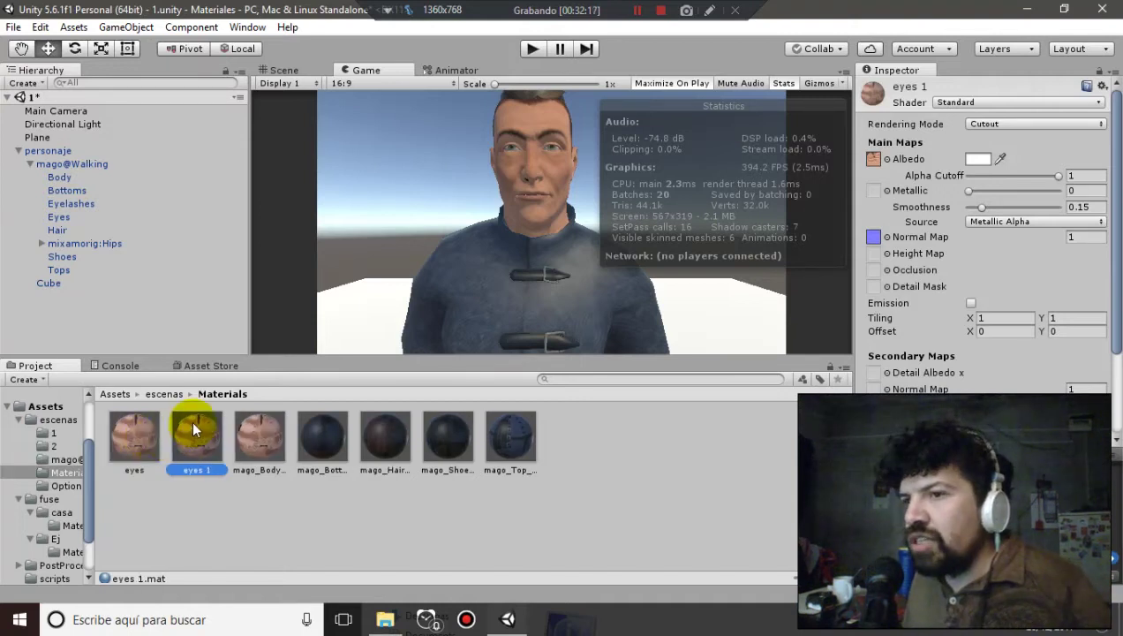
{"action": "left_click_drag", "start_coordinate": [192, 428], "coordinate": [80, 202]}
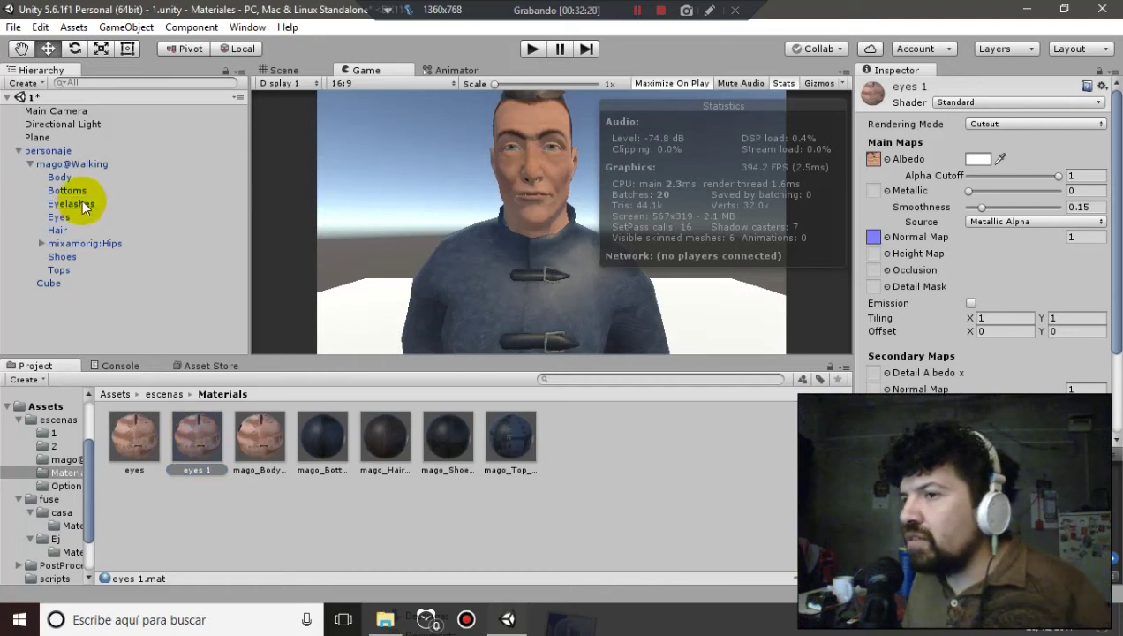
{"action": "left_click", "coordinate": [81, 203]}
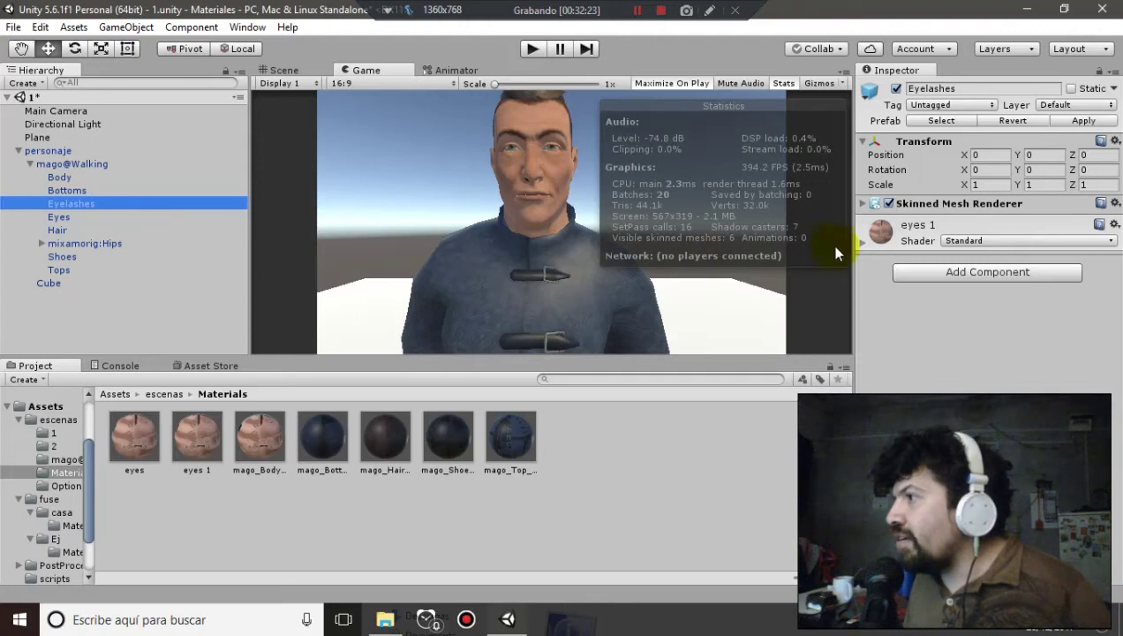
Test lower Alpha Cutoff values on the eyes 1 material, settling briefly on 0.4
{"action": "left_click", "coordinate": [864, 242]}
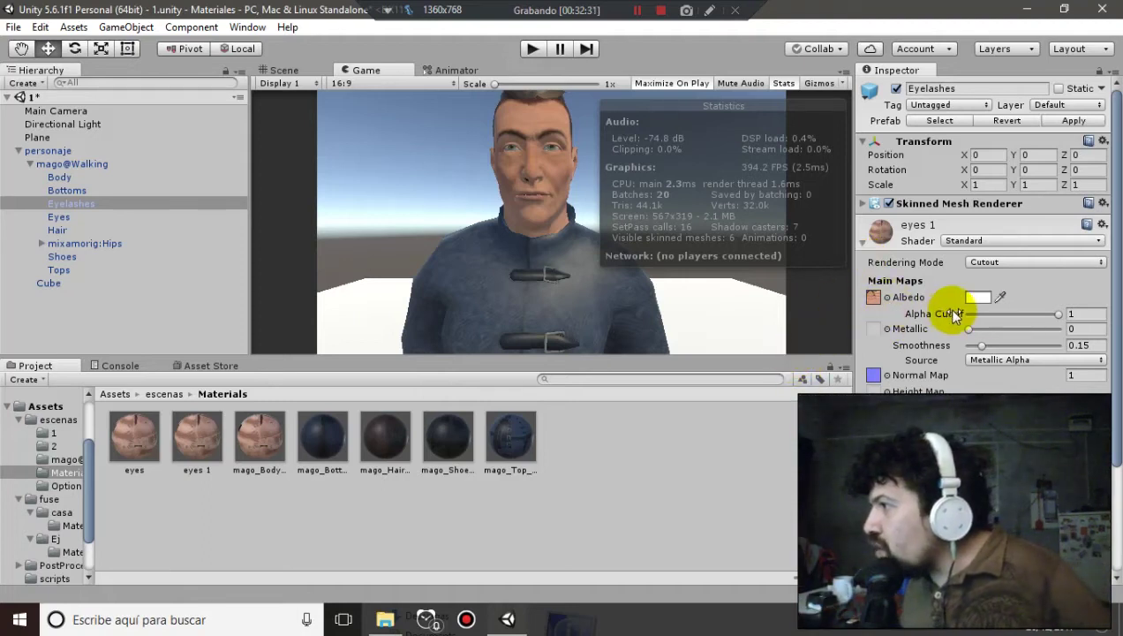
{"action": "left_click_drag", "start_coordinate": [1020, 314], "coordinate": [1029, 314]}
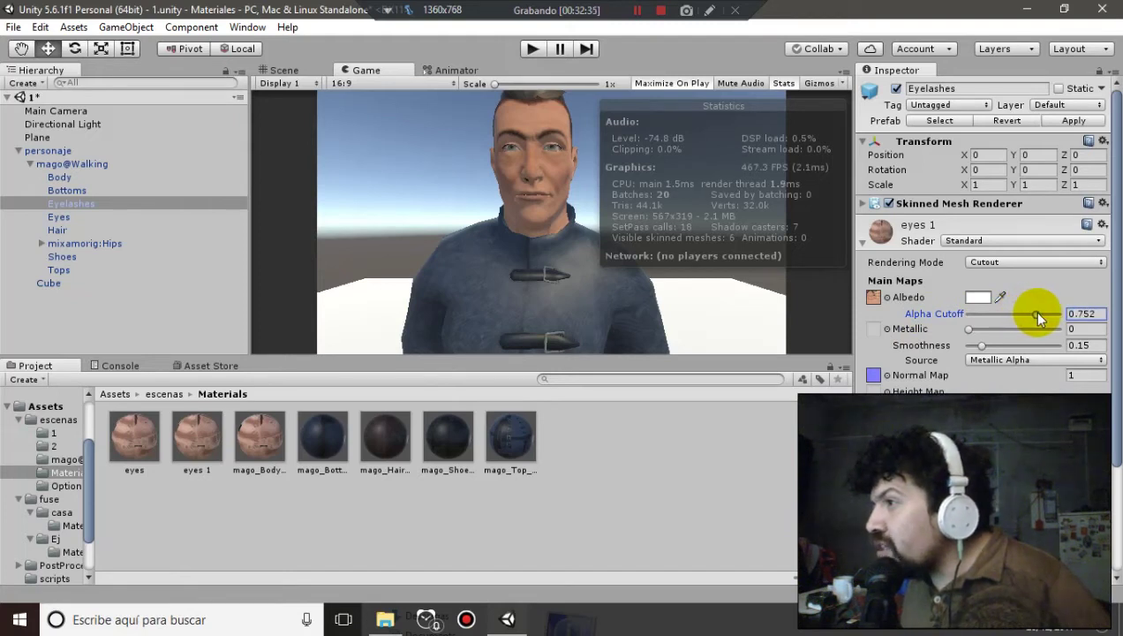
{"action": "left_click", "coordinate": [1084, 313]}
{"action": "key", "text": "BackSpace"}
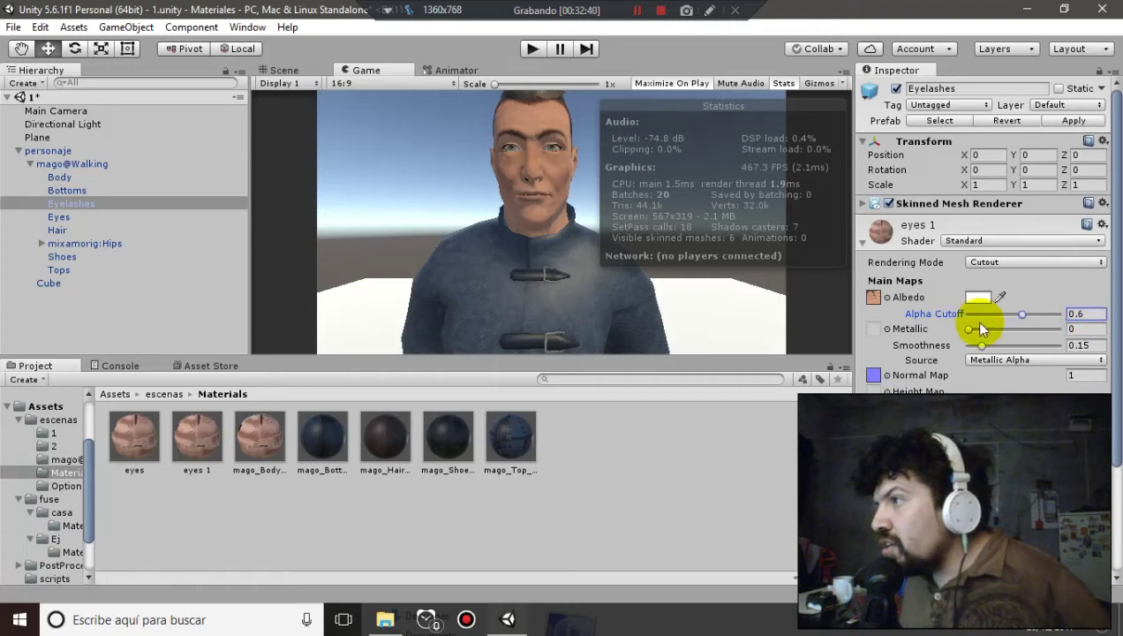
{"action": "left_click_drag", "start_coordinate": [1016, 315], "coordinate": [895, 314]}
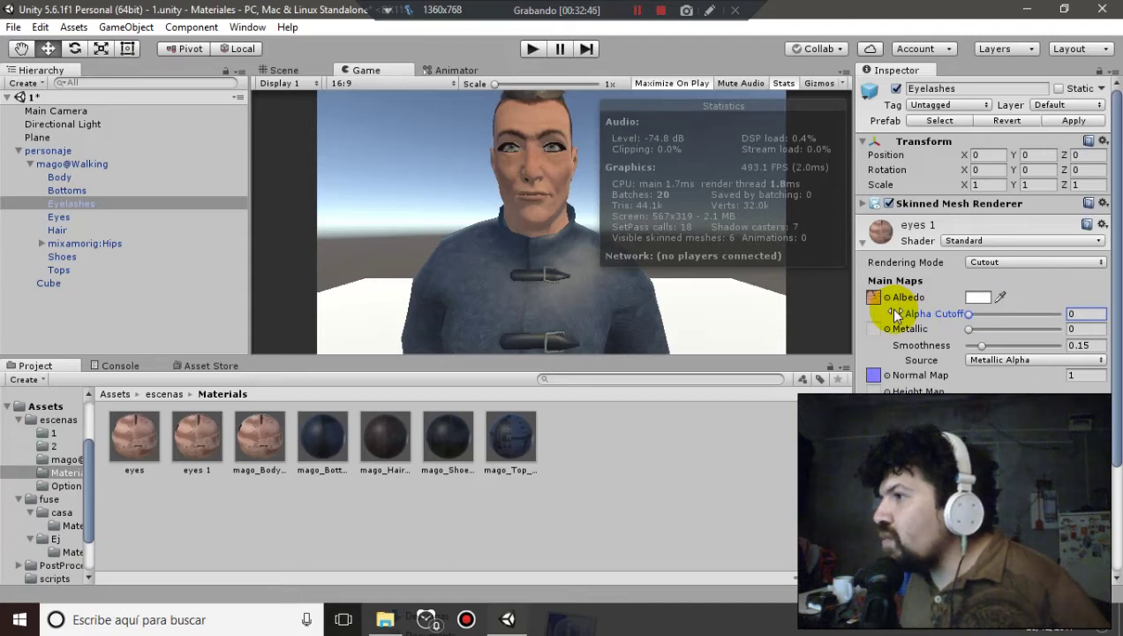
{"action": "left_click_drag", "start_coordinate": [970, 300], "coordinate": [1099, 313]}
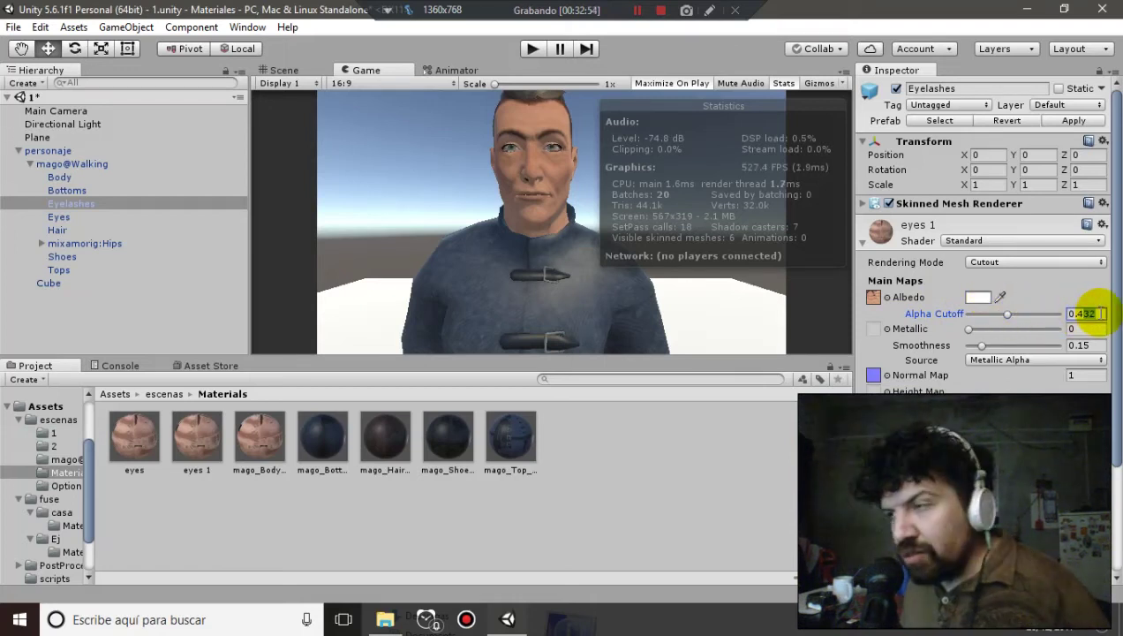
{"action": "key", "text": "Return"}
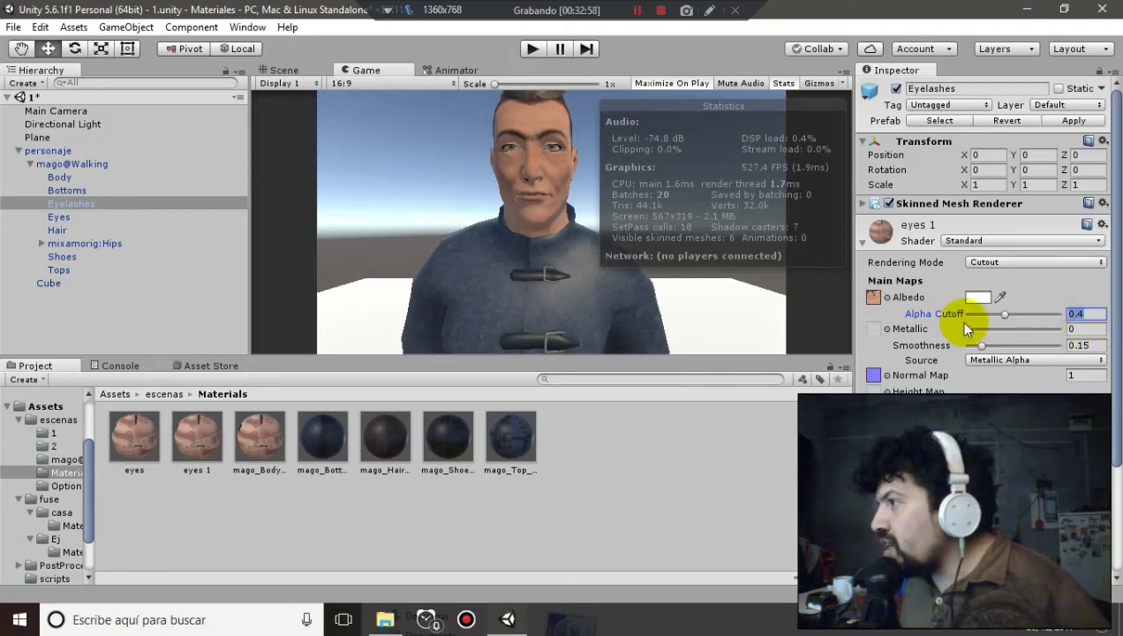
Set the eyes 1 Alpha Cutoff to 0.7, then select Eyes to review its rendering mode
{"action": "left_click_drag", "start_coordinate": [1005, 313], "coordinate": [1013, 313]}
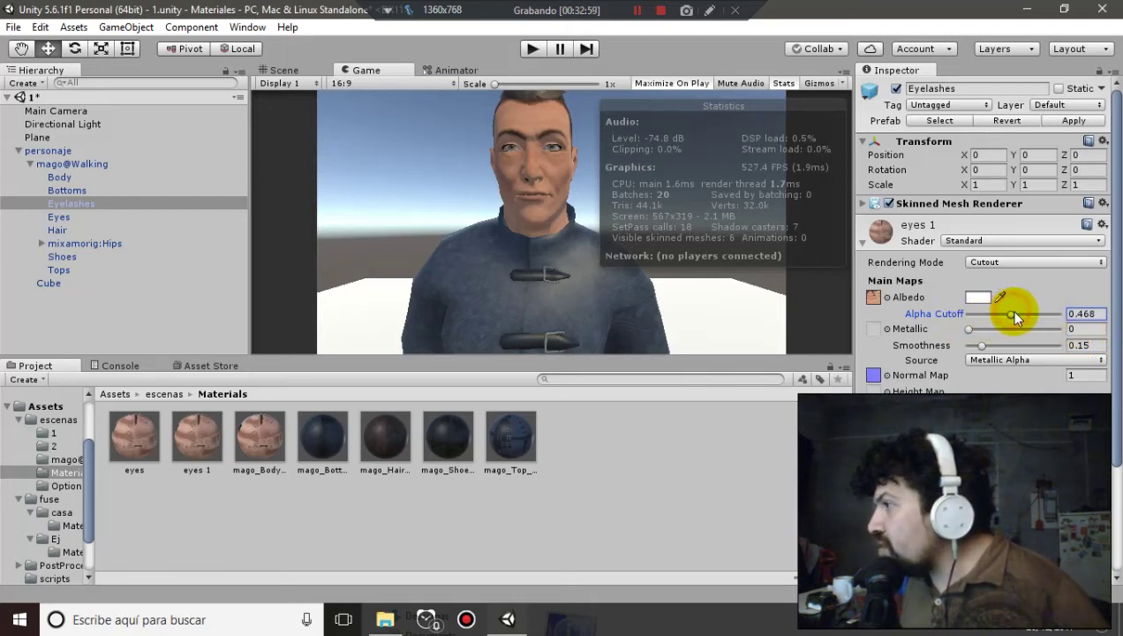
{"action": "left_click", "coordinate": [1079, 314]}
{"action": "type", "text": "0.7"}
{"action": "key", "text": "Return"}
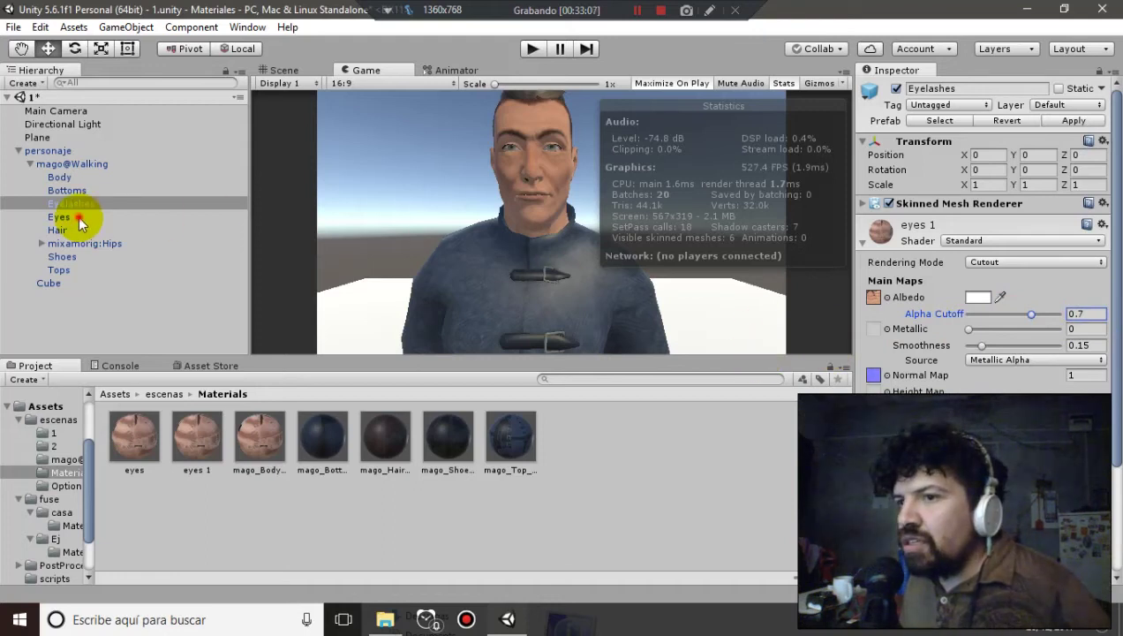
{"action": "left_click", "coordinate": [79, 218]}
{"action": "left_click", "coordinate": [986, 261]}
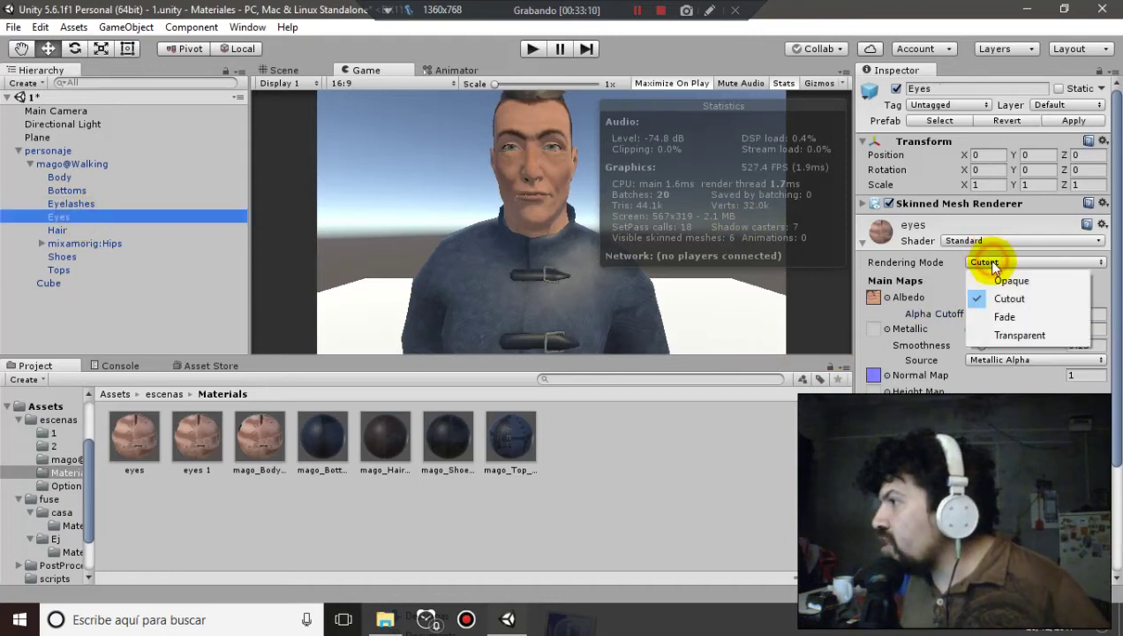
Set the Eyes material's Rendering Mode to Opaque and reselect Eyelashes
{"action": "left_click", "coordinate": [987, 279]}
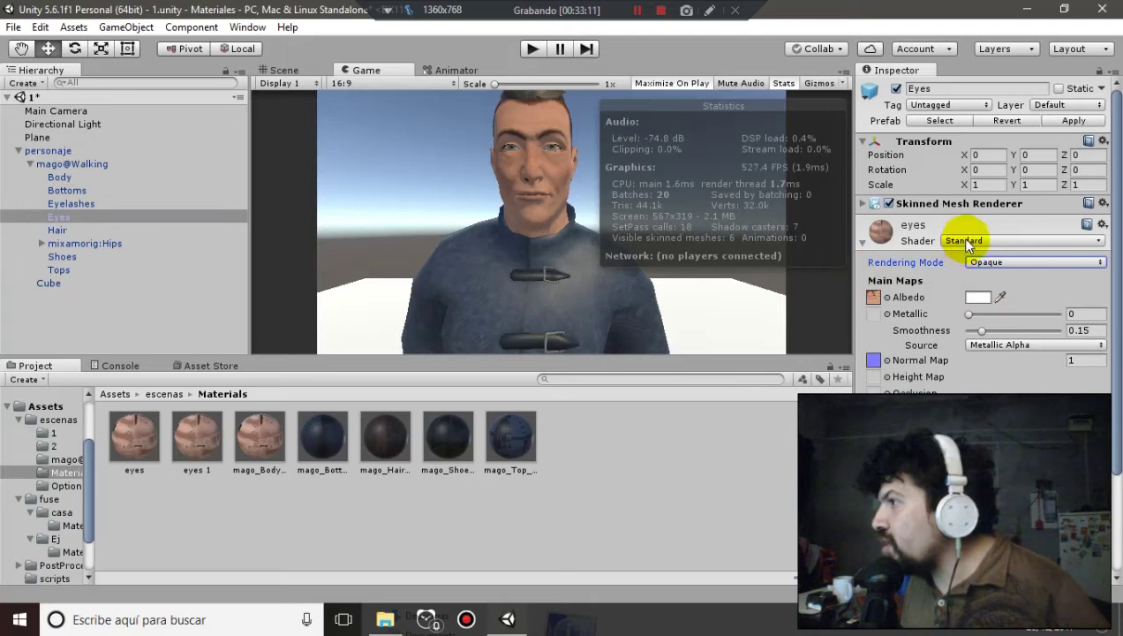
{"action": "left_click", "coordinate": [862, 237]}
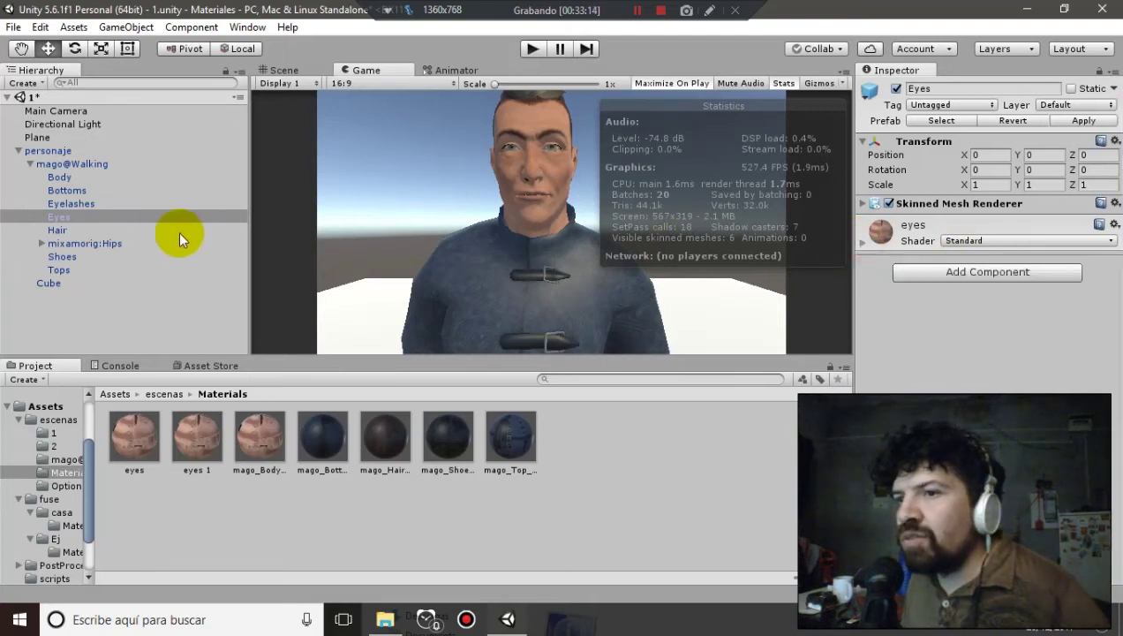
{"action": "left_click", "coordinate": [77, 202]}
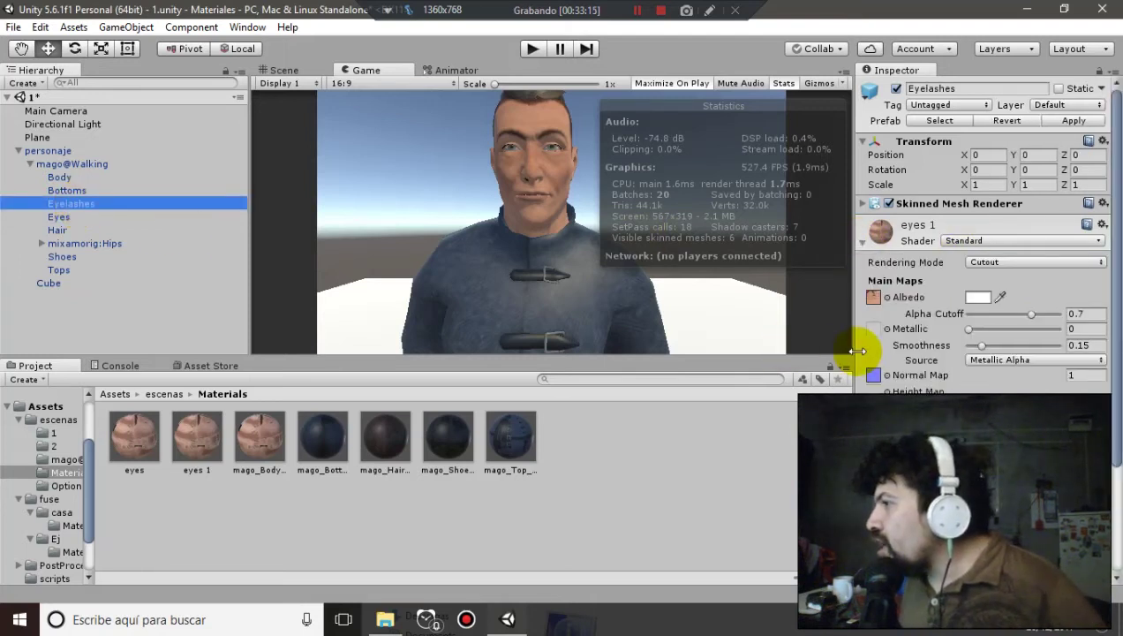
Try a darker grey albedo for the eyelashes, keep it white, and adjust smoothness to 0.15
{"action": "left_click", "coordinate": [980, 299]}
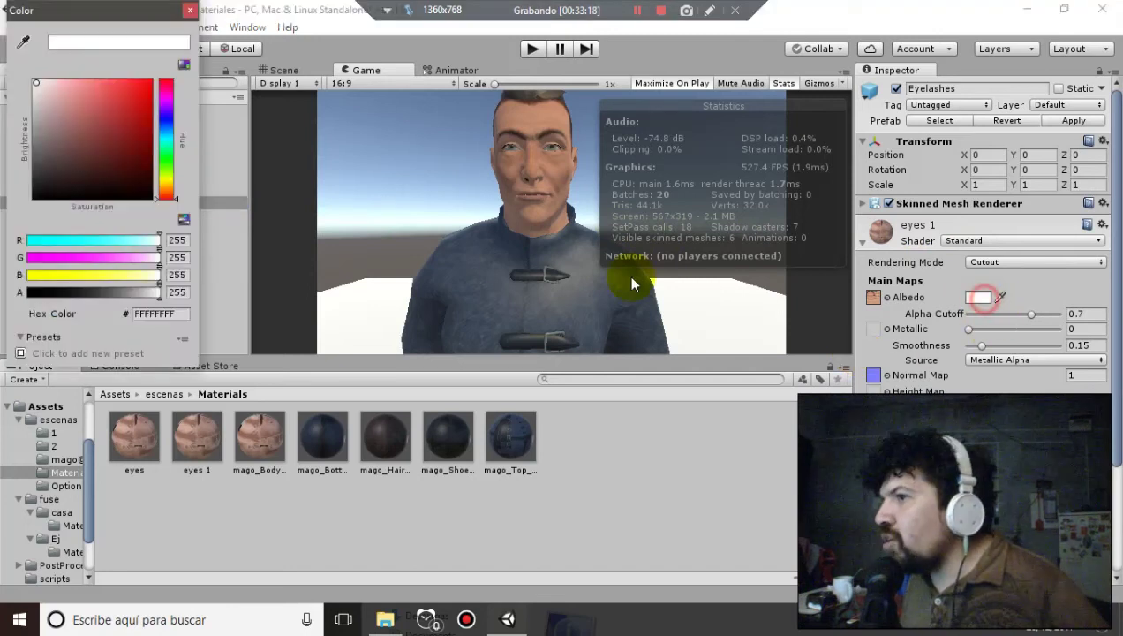
{"action": "mouse_move", "coordinate": [37, 84]}
{"action": "left_mouse_down"}
{"action": "mouse_move", "coordinate": [30, 154]}
{"action": "mouse_move", "coordinate": [19, 53]}
{"action": "left_mouse_up"}
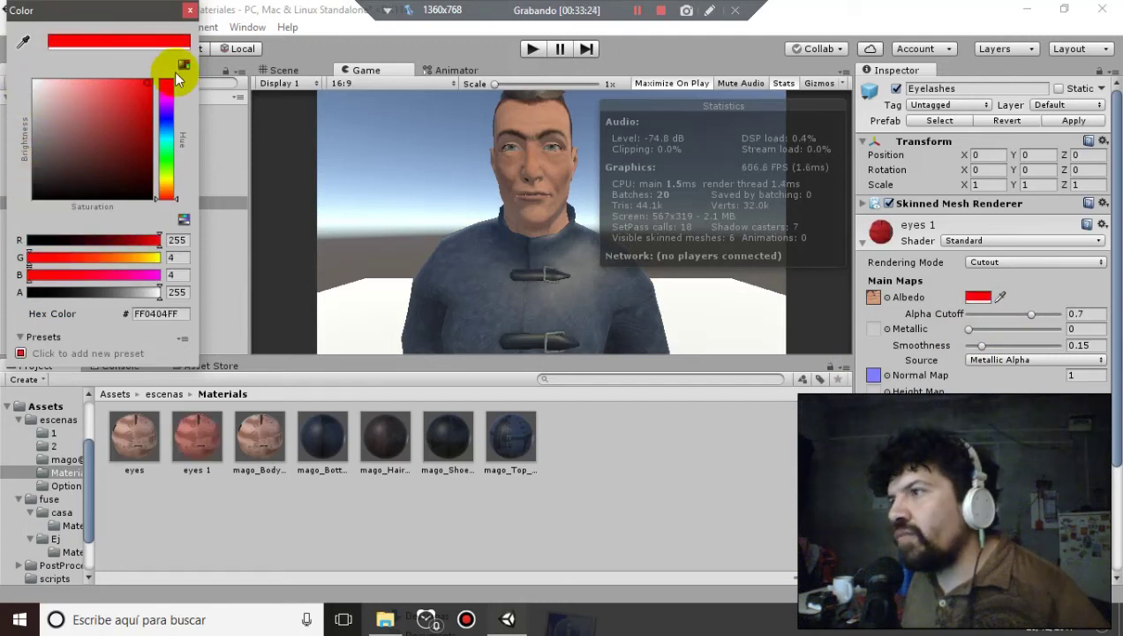
{"action": "left_click", "coordinate": [189, 10]}
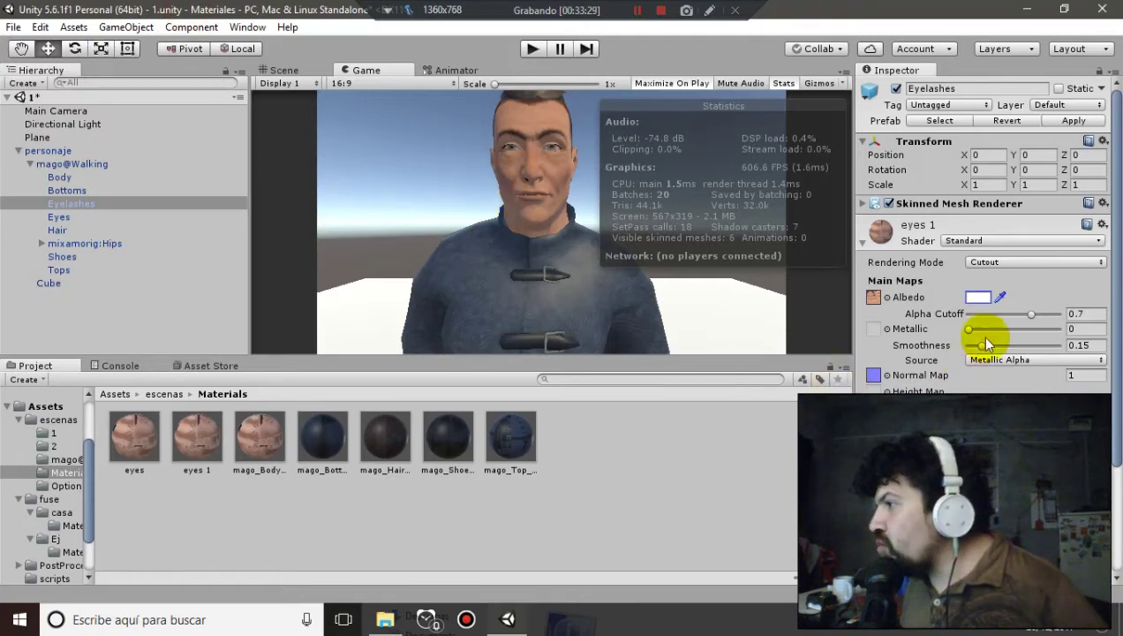
{"action": "mouse_move", "coordinate": [978, 343]}
{"action": "left_mouse_down"}
{"action": "mouse_move", "coordinate": [1108, 343]}
{"action": "mouse_move", "coordinate": [966, 345]}
{"action": "mouse_move", "coordinate": [980, 343]}
{"action": "left_mouse_up"}
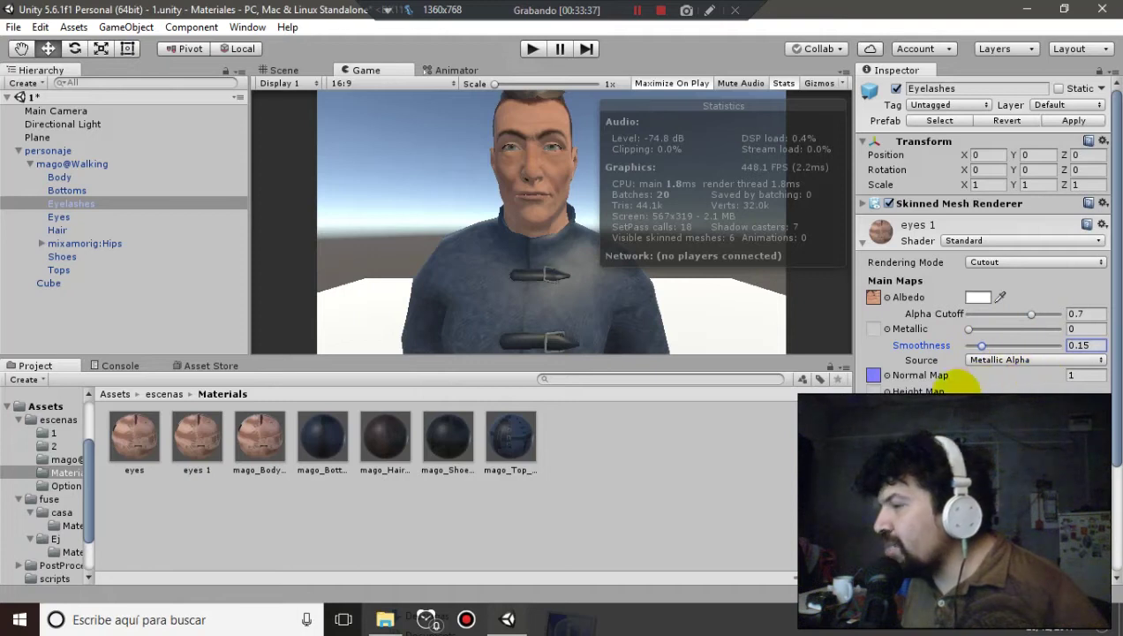
Set the eyes 1 Normal Map strength to 0 and clear its normal texture to None
{"action": "left_click_drag", "start_coordinate": [1050, 375], "coordinate": [960, 381]}
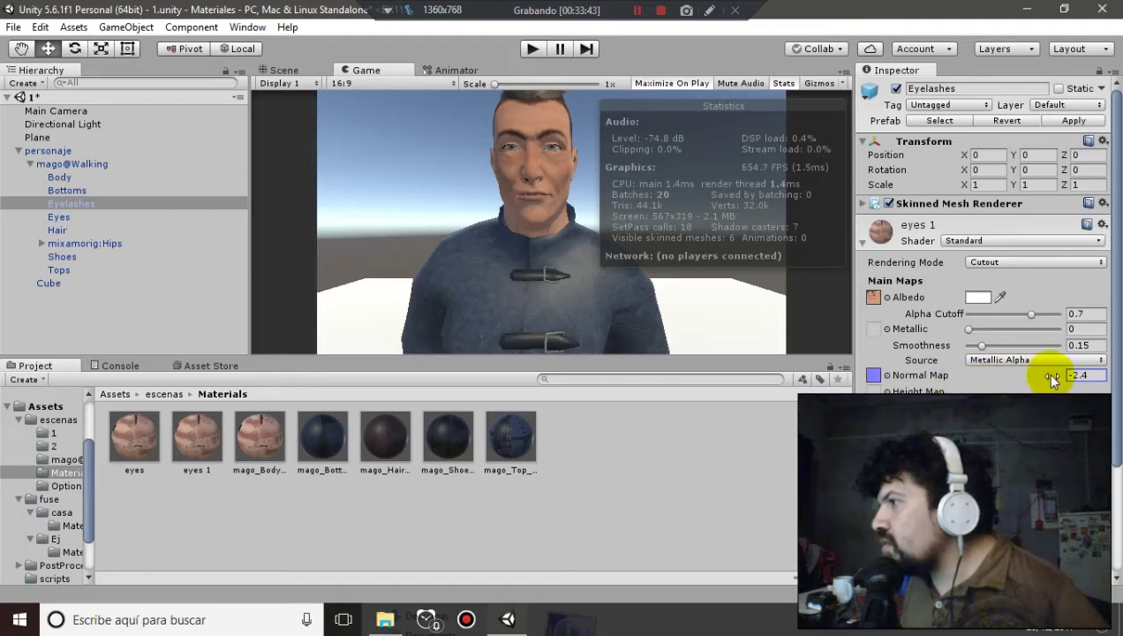
{"action": "left_click", "coordinate": [1093, 374]}
{"action": "type", "text": "0+"}
{"action": "key", "text": "BackSpace"}
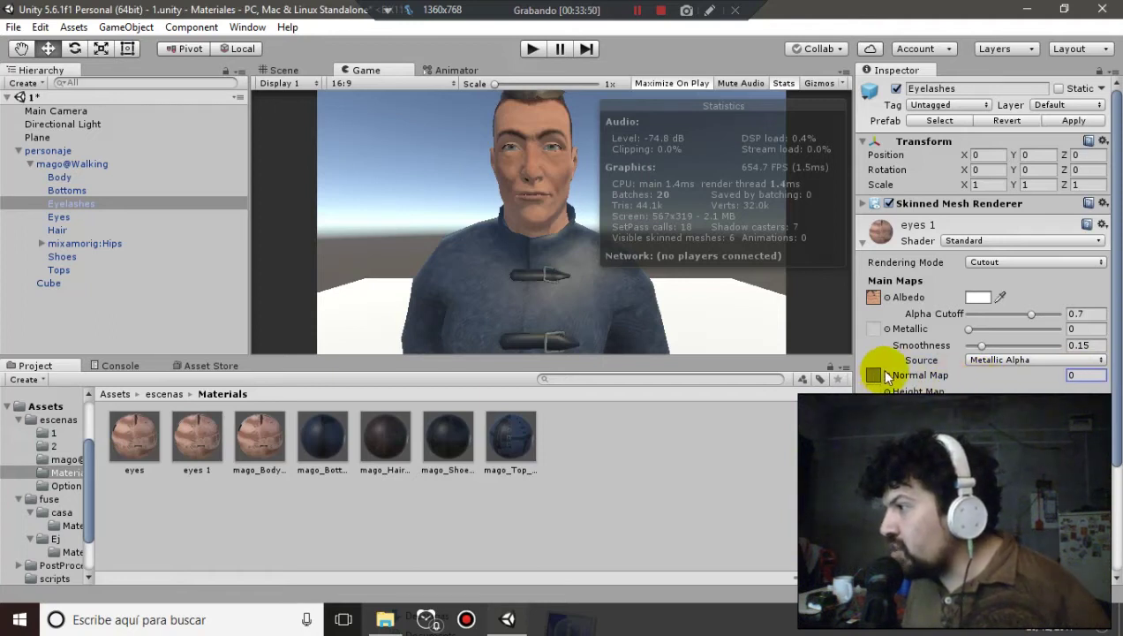
{"action": "left_click", "coordinate": [875, 376]}
{"action": "left_click_drag", "start_coordinate": [164, 214], "coordinate": [161, 85]}
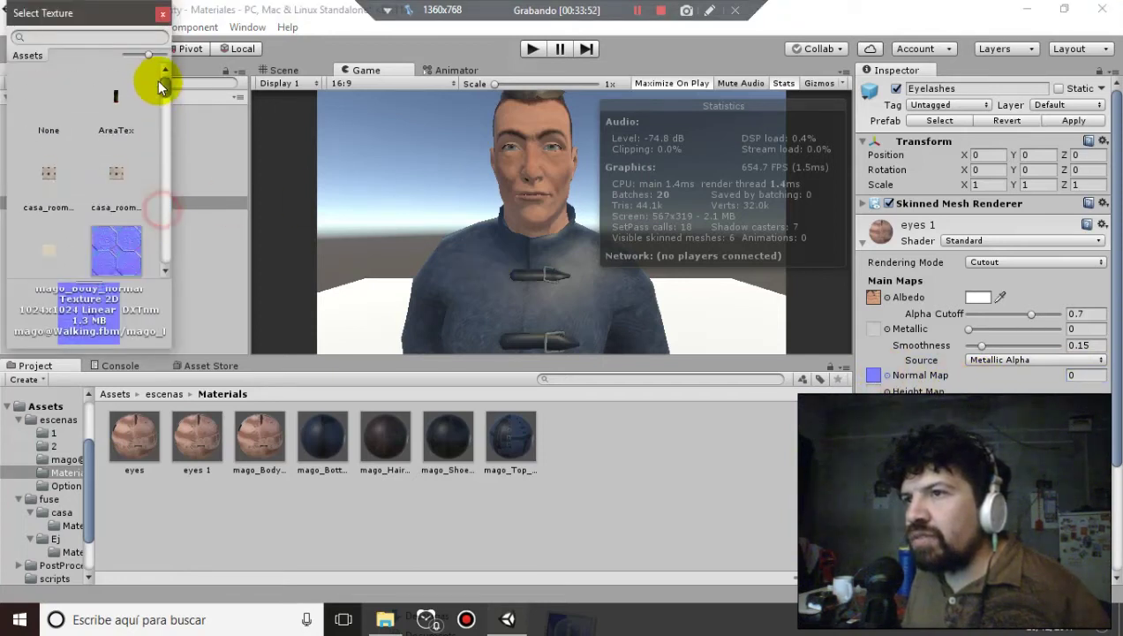
{"action": "left_click", "coordinate": [162, 14]}
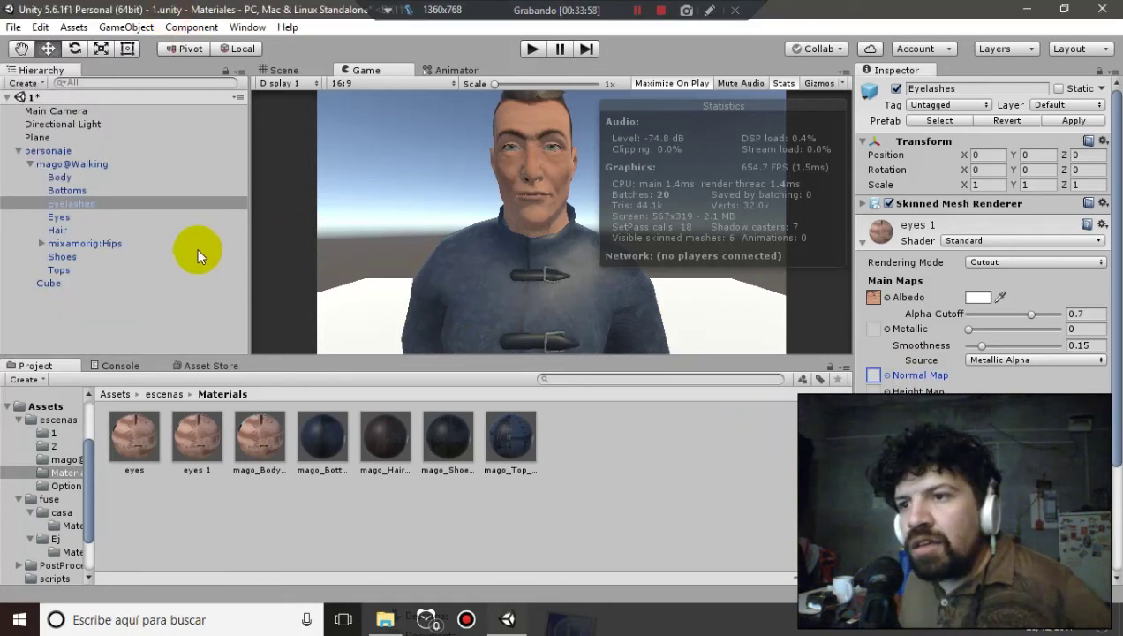
{"action": "left_click", "coordinate": [59, 217]}
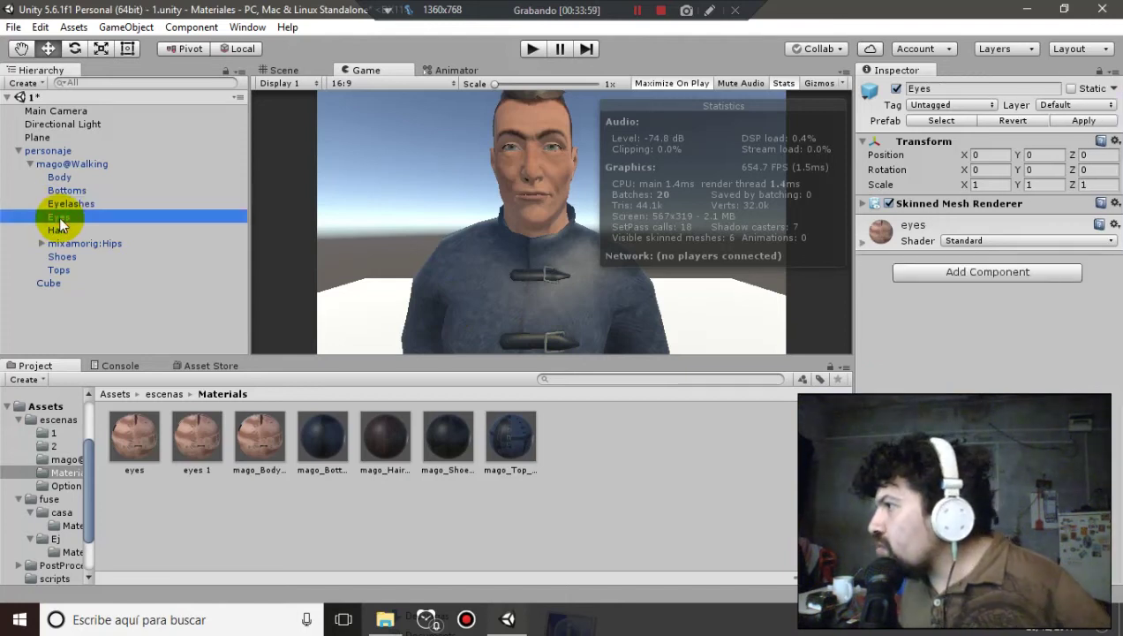
Raise and pull back the Main Camera to Y 1.6768, Z -1.306, checking the Game view framing
{"action": "left_click", "coordinate": [58, 230]}
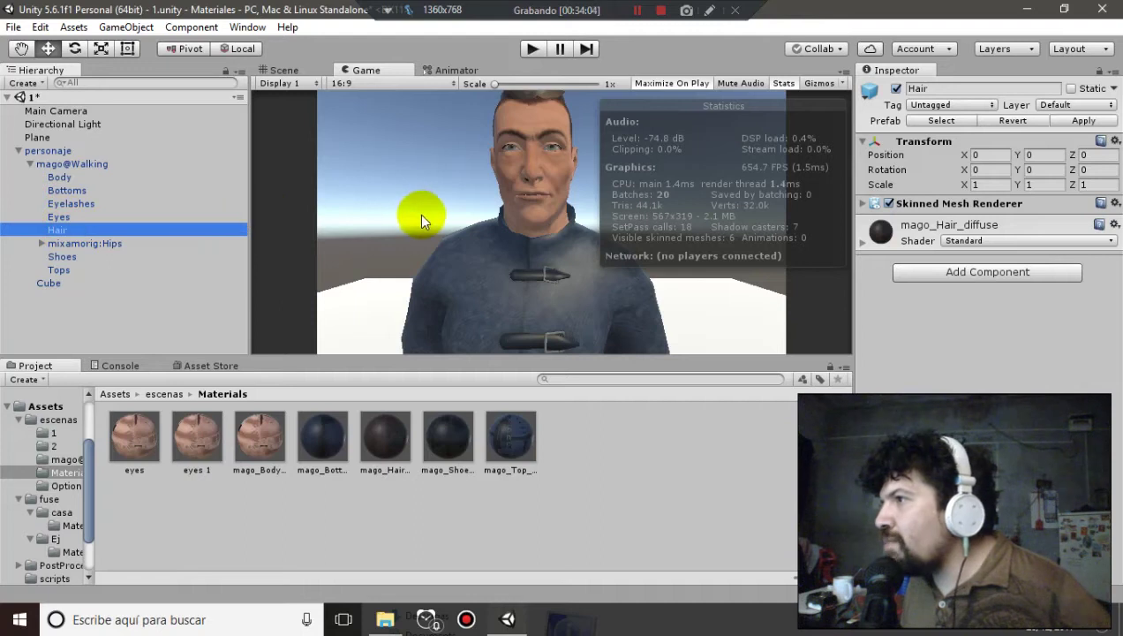
{"action": "left_click", "coordinate": [285, 69]}
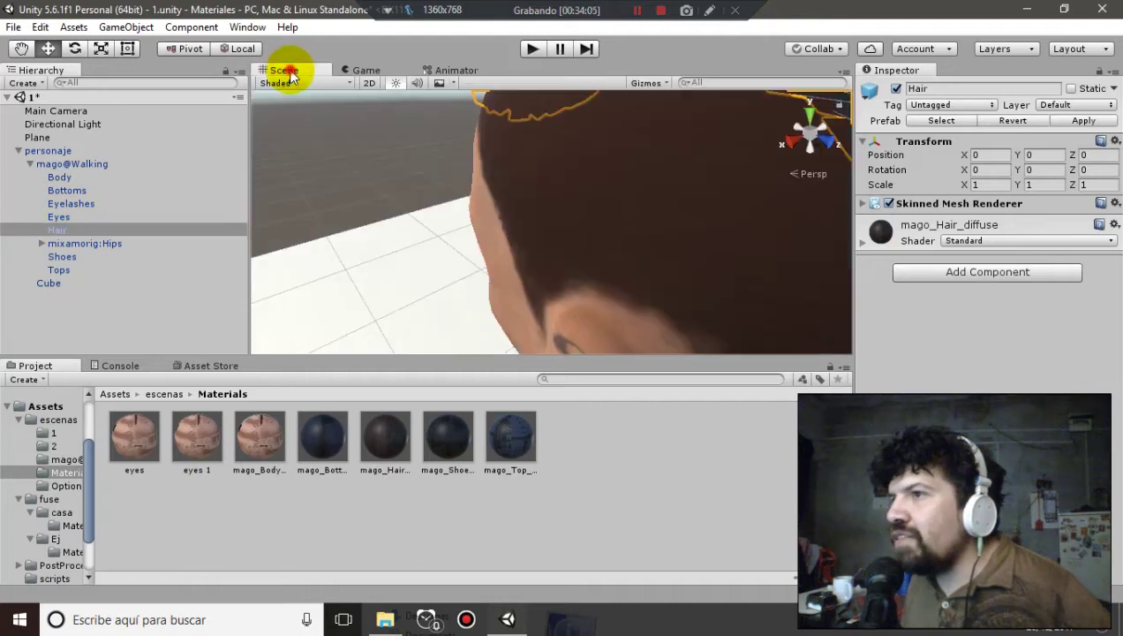
{"action": "left_click", "coordinate": [70, 110]}
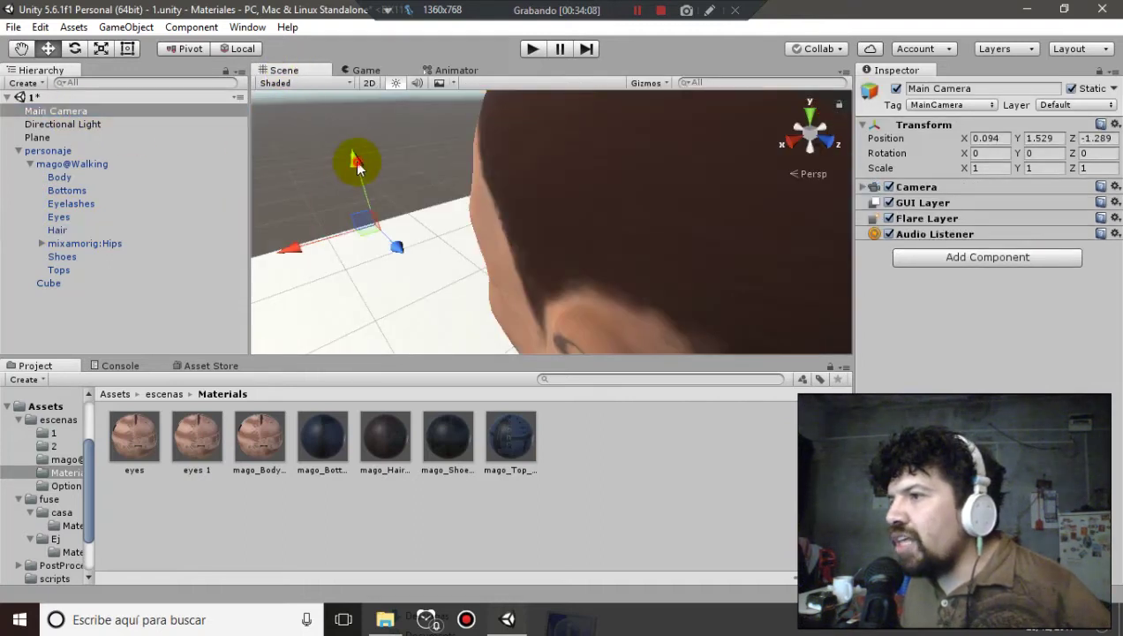
{"action": "left_click_drag", "start_coordinate": [372, 194], "coordinate": [387, 205]}
{"action": "left_click_drag", "start_coordinate": [385, 162], "coordinate": [376, 119]}
{"action": "left_click", "coordinate": [363, 70]}
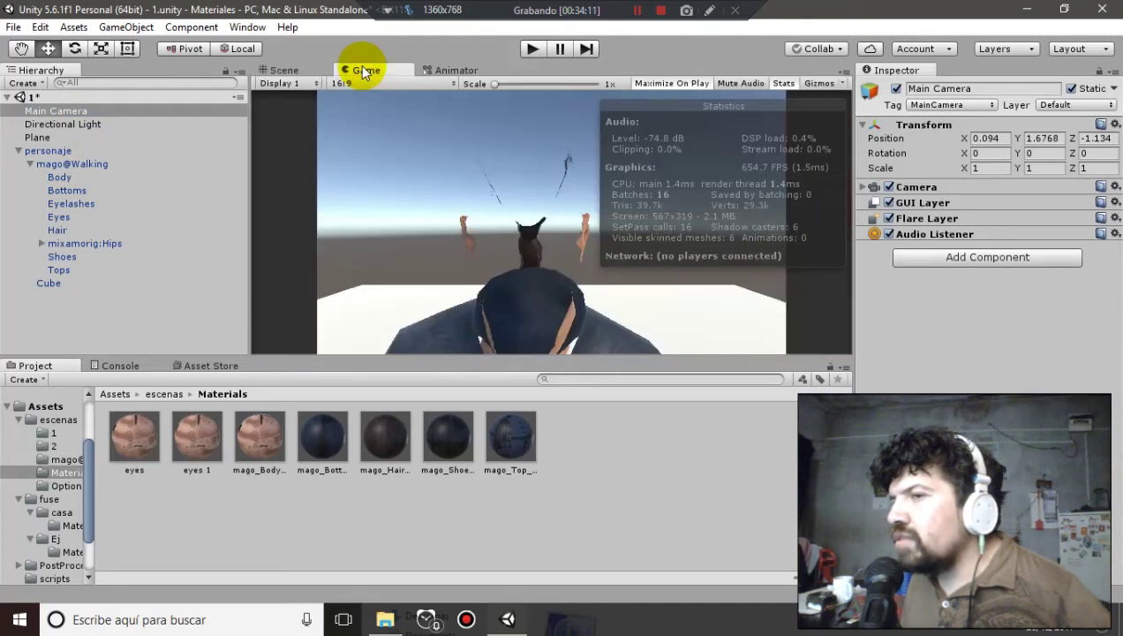
{"action": "left_click", "coordinate": [295, 69]}
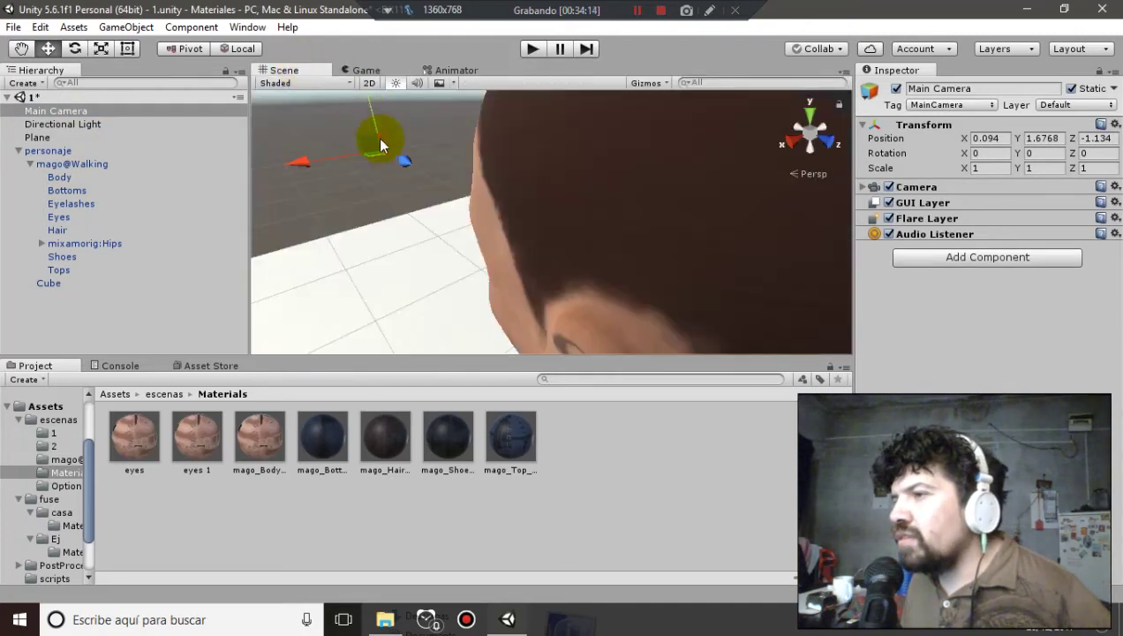
{"action": "left_click_drag", "start_coordinate": [390, 156], "coordinate": [375, 152]}
{"action": "left_click", "coordinate": [358, 72]}
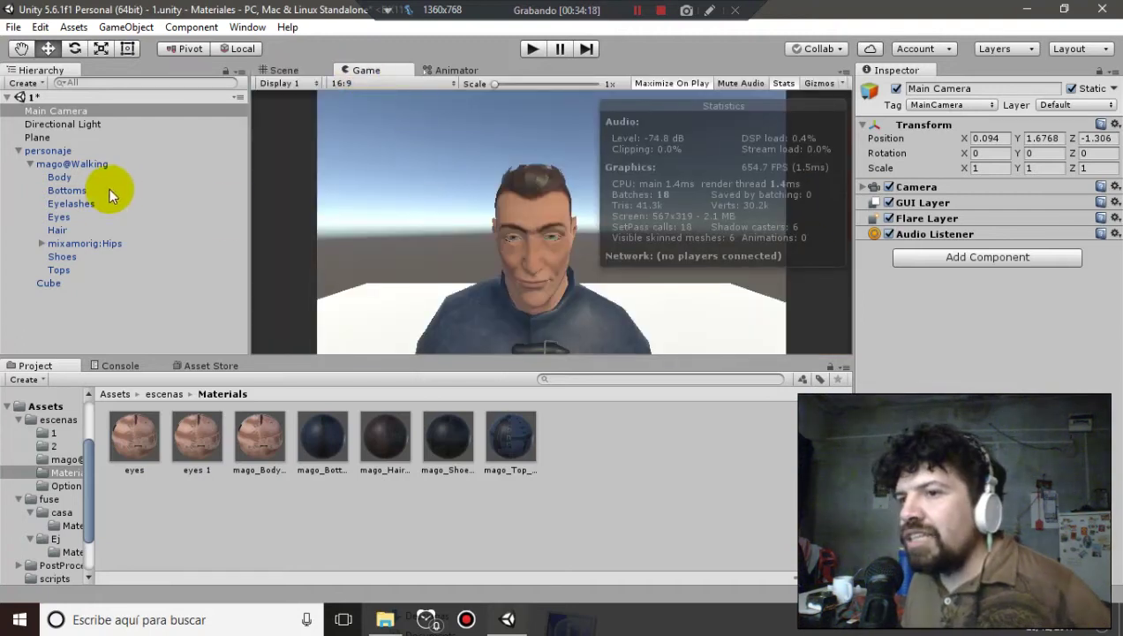
{"action": "left_click", "coordinate": [68, 216]}
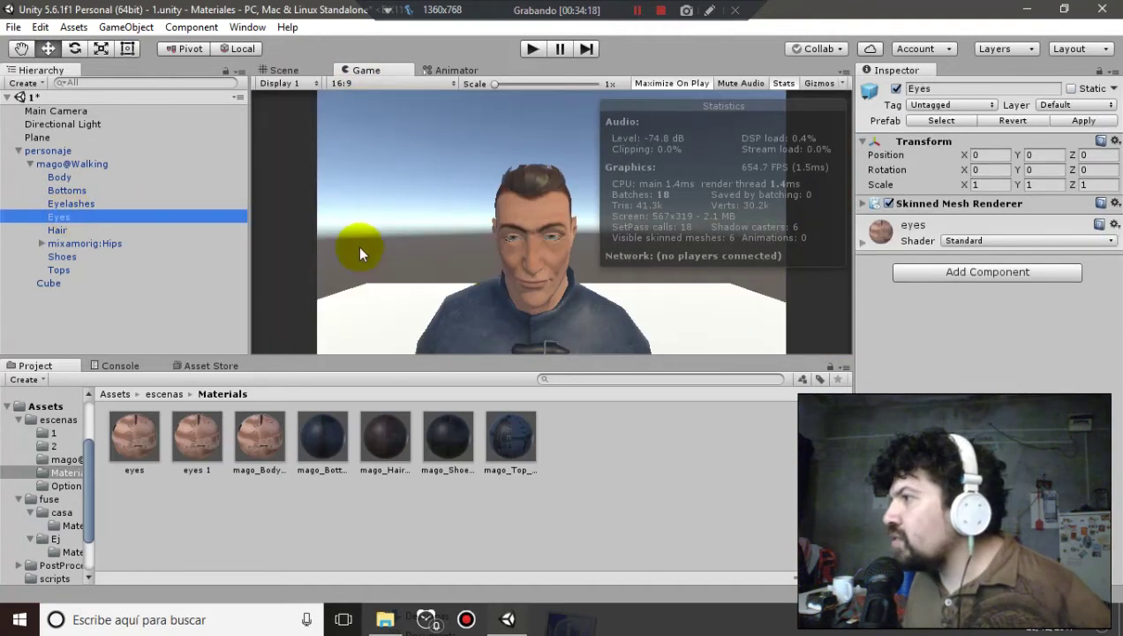
Switch the Hair material's shader to Standard (Specular setup)
{"action": "left_click", "coordinate": [103, 231]}
{"action": "left_click", "coordinate": [869, 240]}
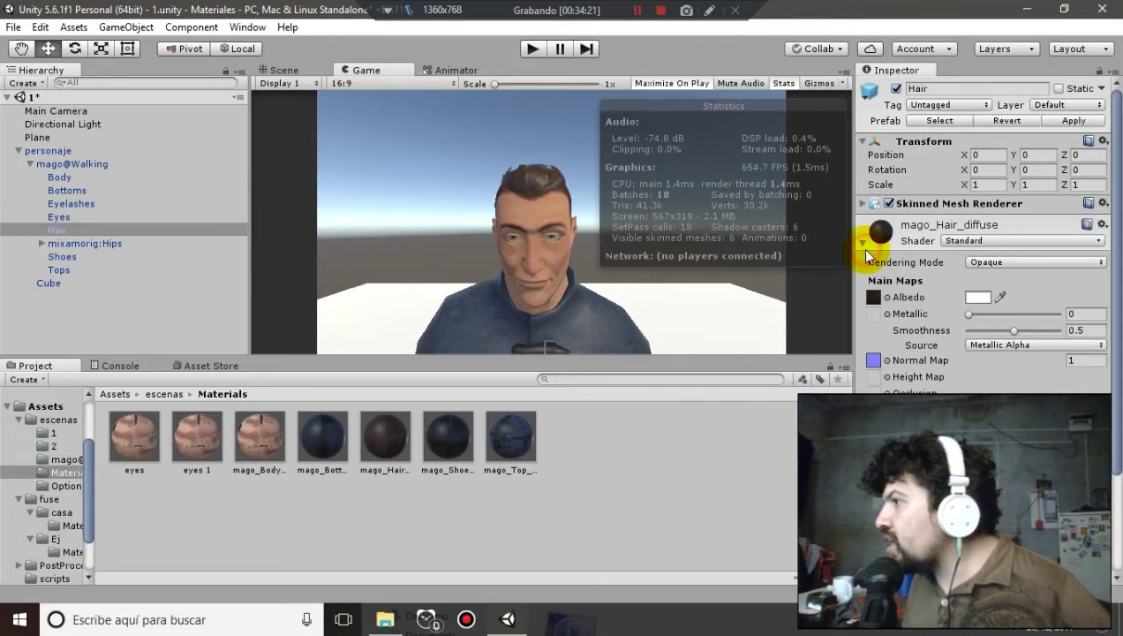
{"action": "left_click", "coordinate": [991, 241]}
{"action": "left_click", "coordinate": [996, 277]}
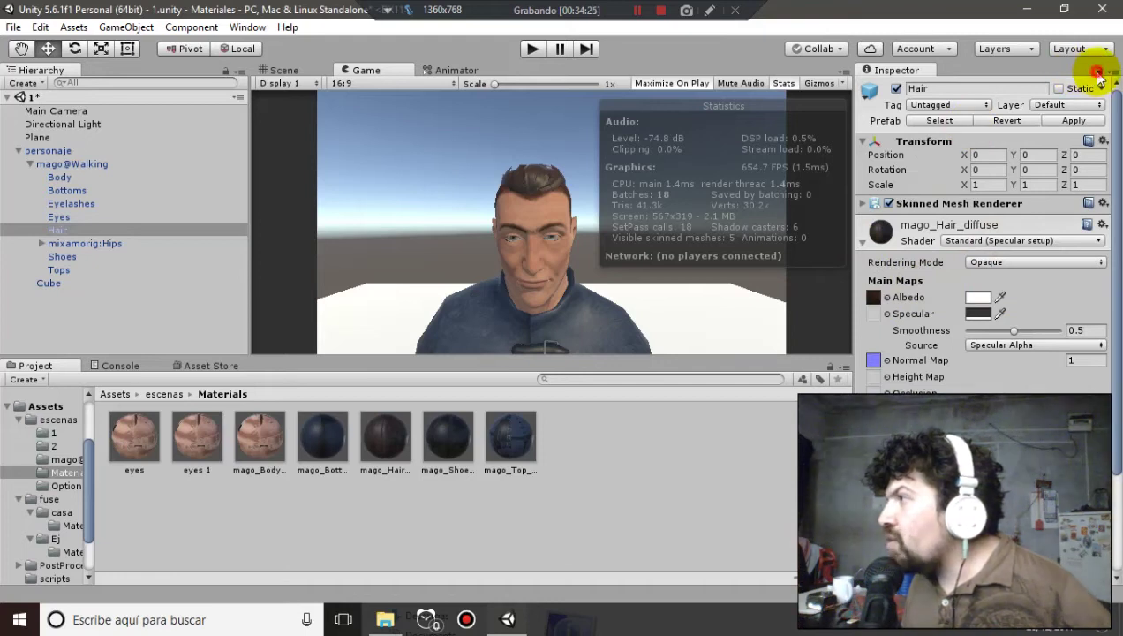
Find the hair textures in the character's folder and delete mago_Hair_gloss
{"action": "left_click", "coordinate": [164, 394]}
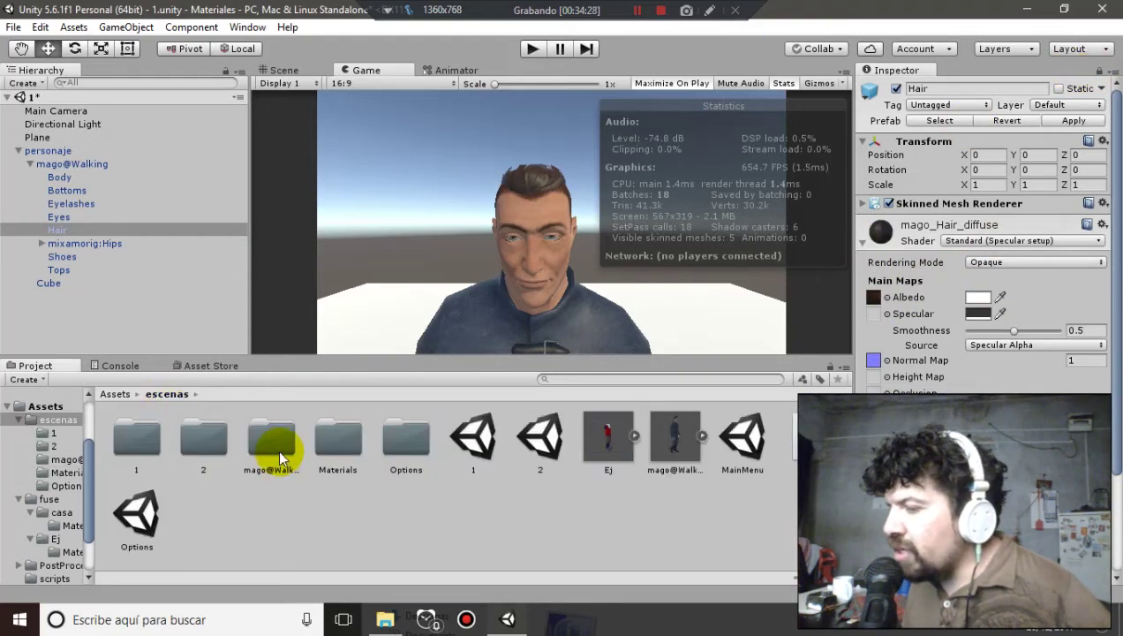
{"action": "double_click", "coordinate": [280, 455]}
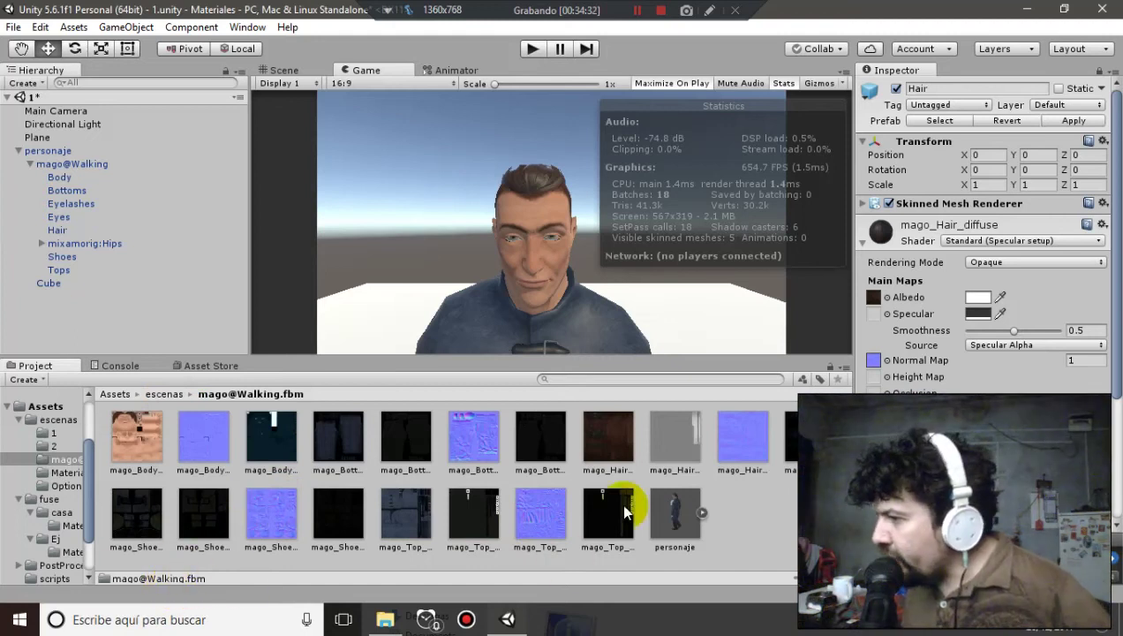
{"action": "left_click", "coordinate": [665, 439]}
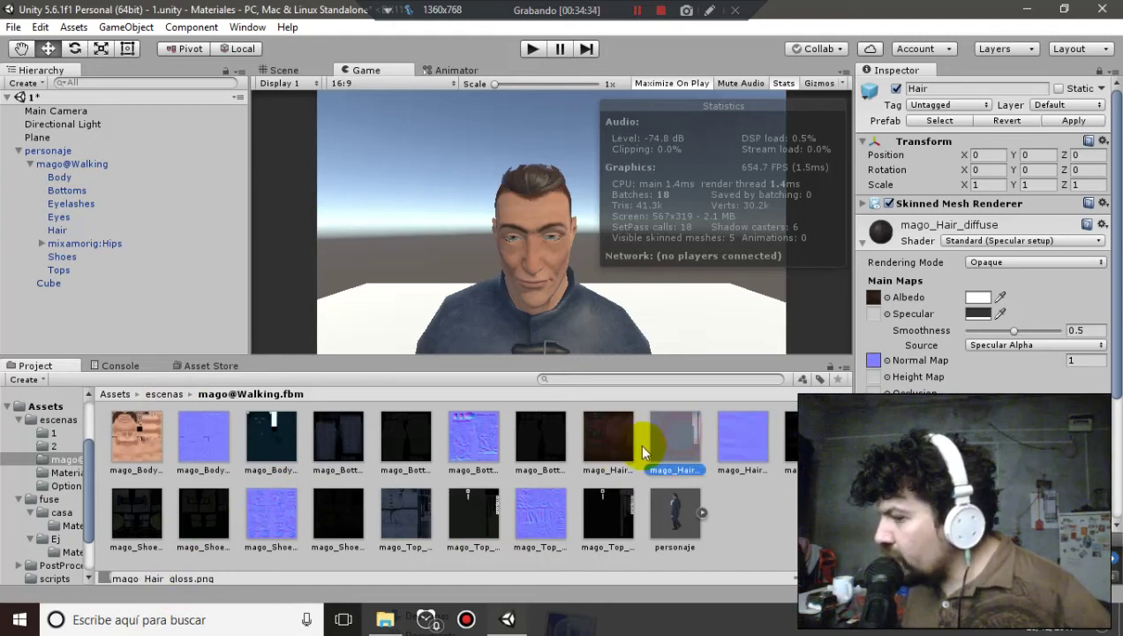
{"action": "left_click", "coordinate": [630, 455]}
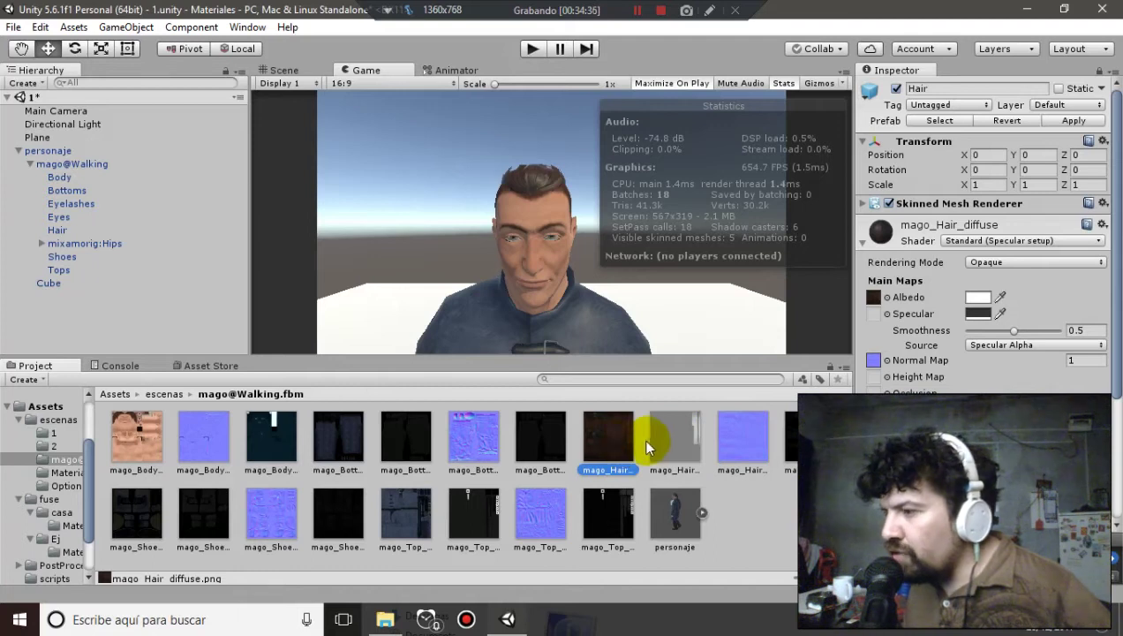
{"action": "left_click", "coordinate": [678, 442]}
{"action": "left_click", "coordinate": [740, 431]}
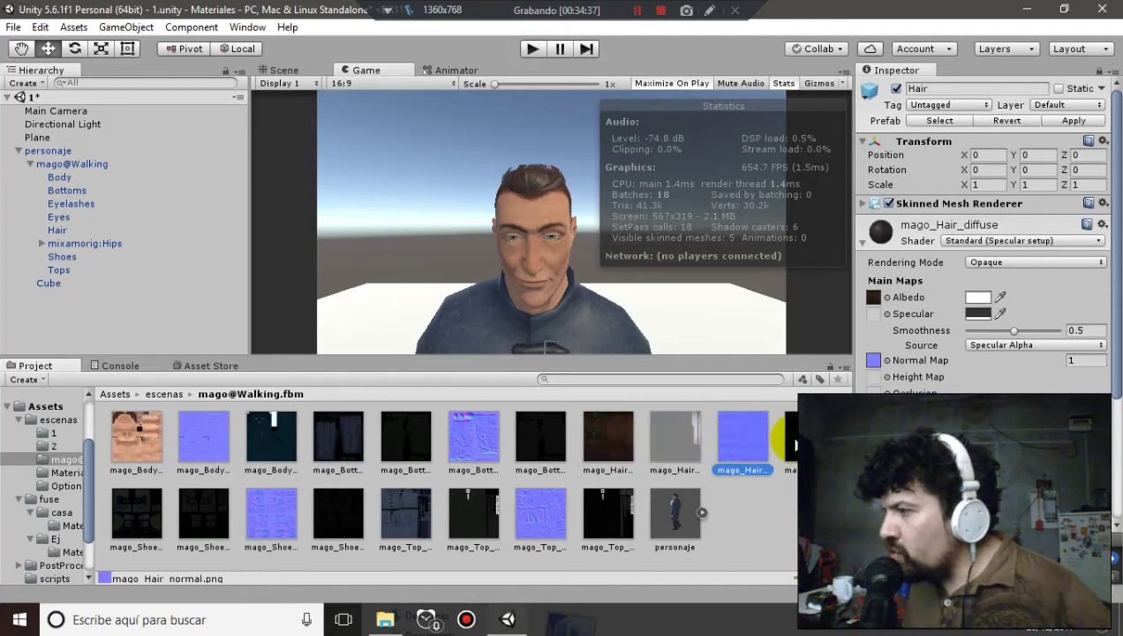
{"action": "left_click", "coordinate": [788, 438]}
{"action": "left_click", "coordinate": [673, 444]}
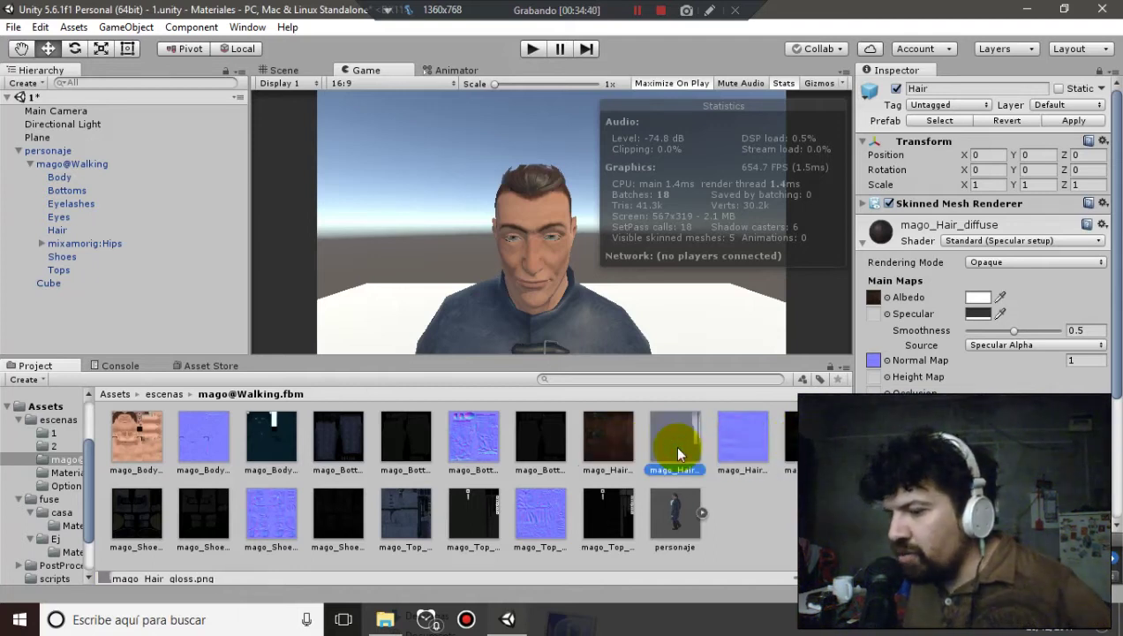
{"action": "key", "text": "Delete"}
{"action": "key", "text": "Return"}
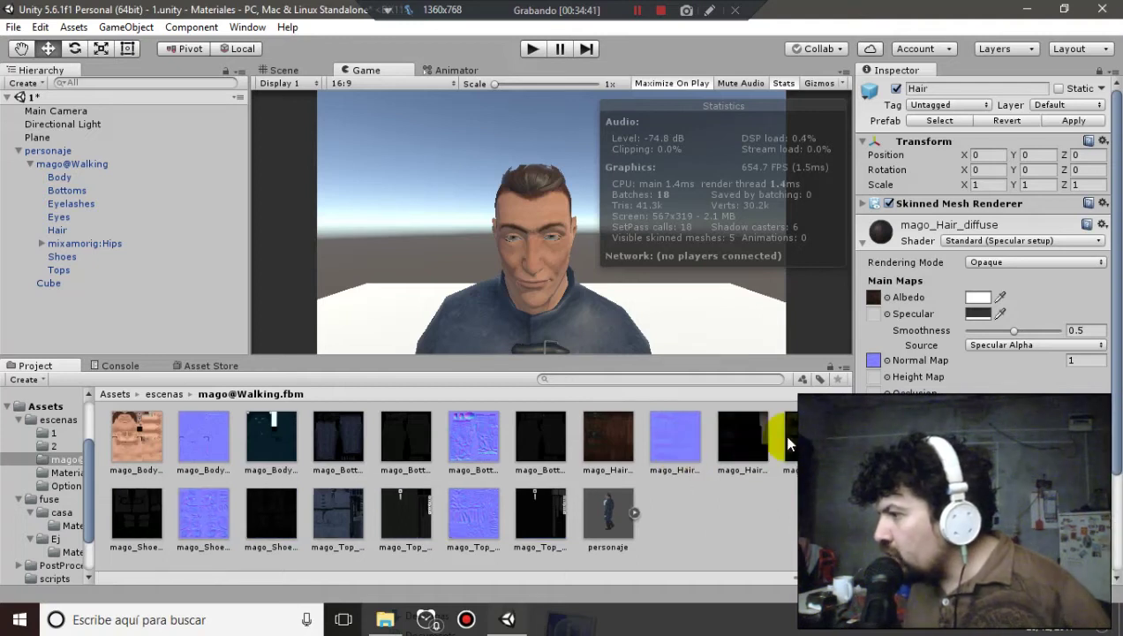
Assign mago_Hair_specular as the hair's specular map and set Smoothness to 0.2
{"action": "left_click", "coordinate": [761, 436]}
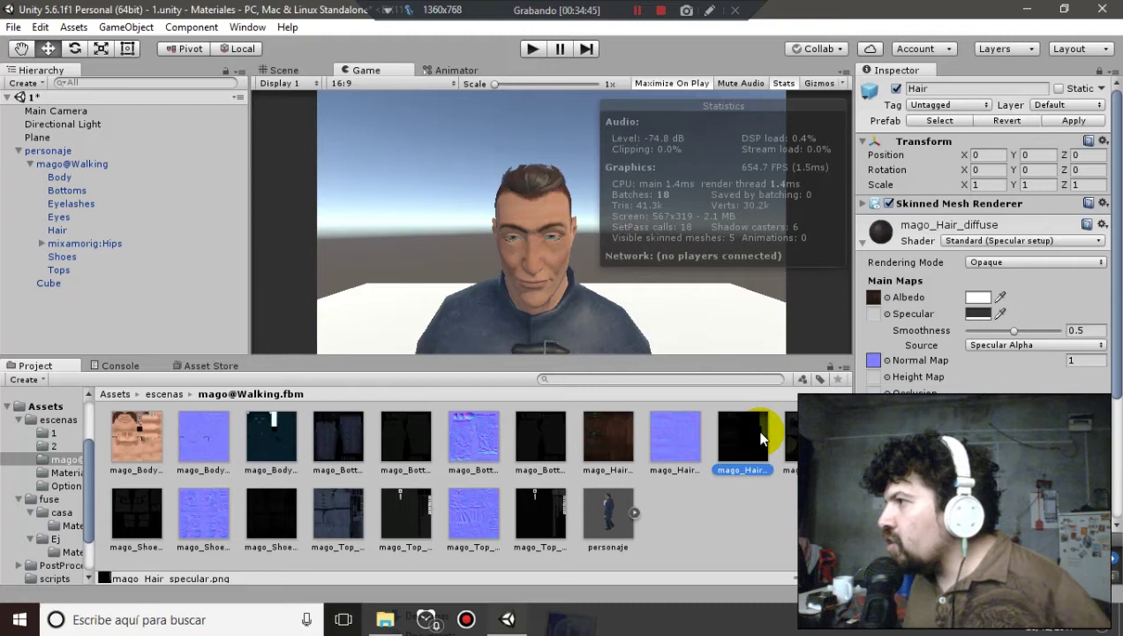
{"action": "left_click_drag", "start_coordinate": [746, 435], "coordinate": [875, 320]}
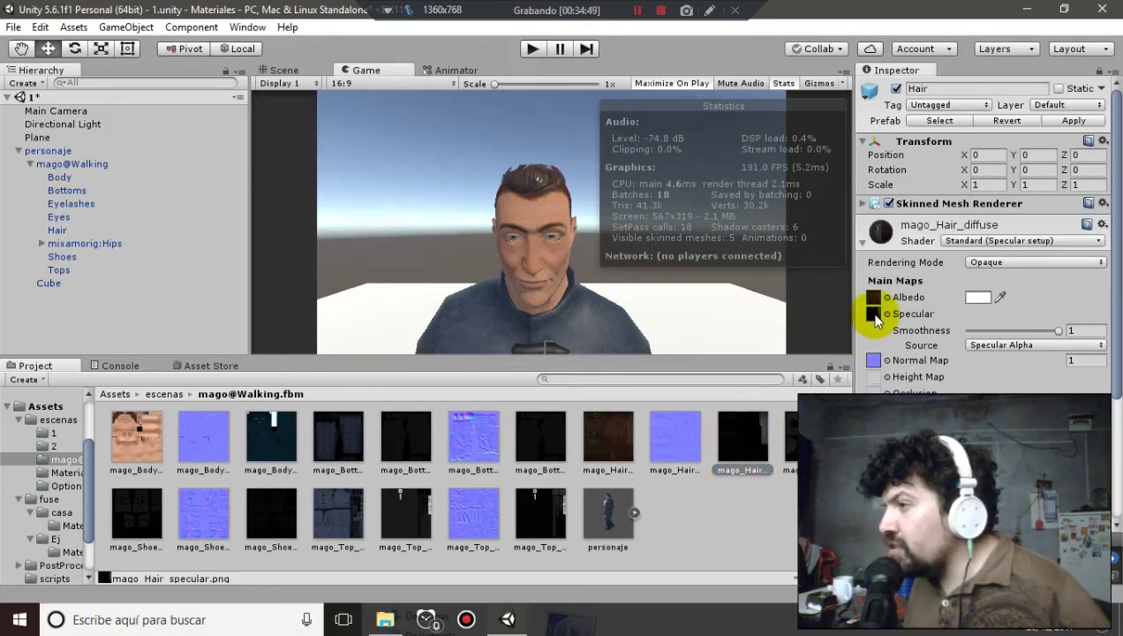
{"action": "left_click", "coordinate": [982, 330]}
{"action": "left_click_drag", "start_coordinate": [982, 331], "coordinate": [1011, 330]}
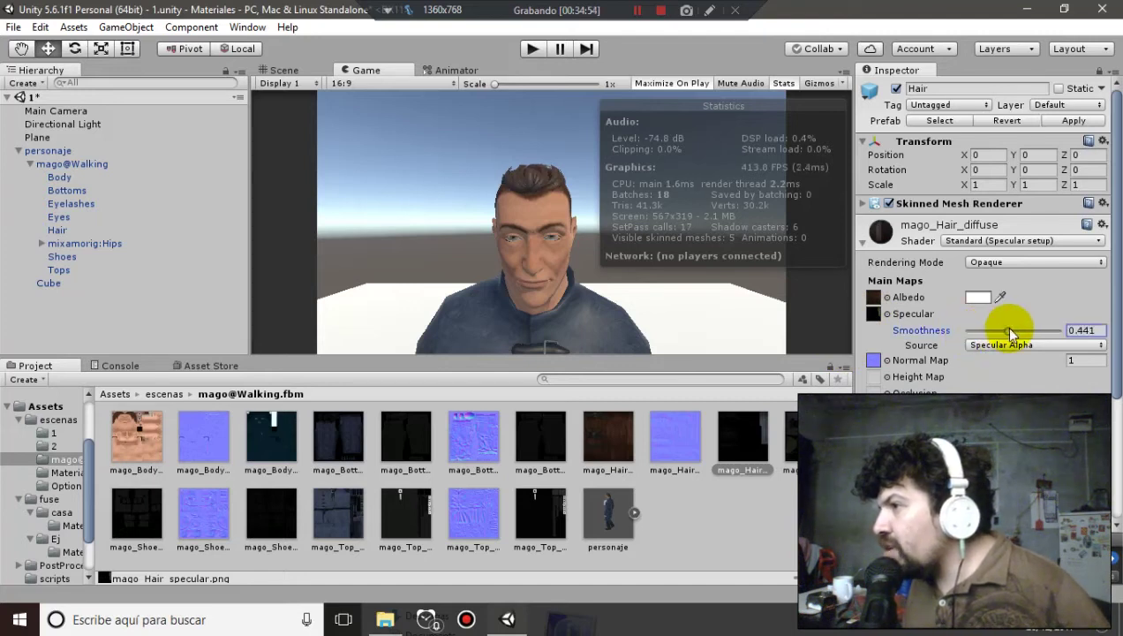
{"action": "left_click_drag", "start_coordinate": [1010, 332], "coordinate": [1001, 333]}
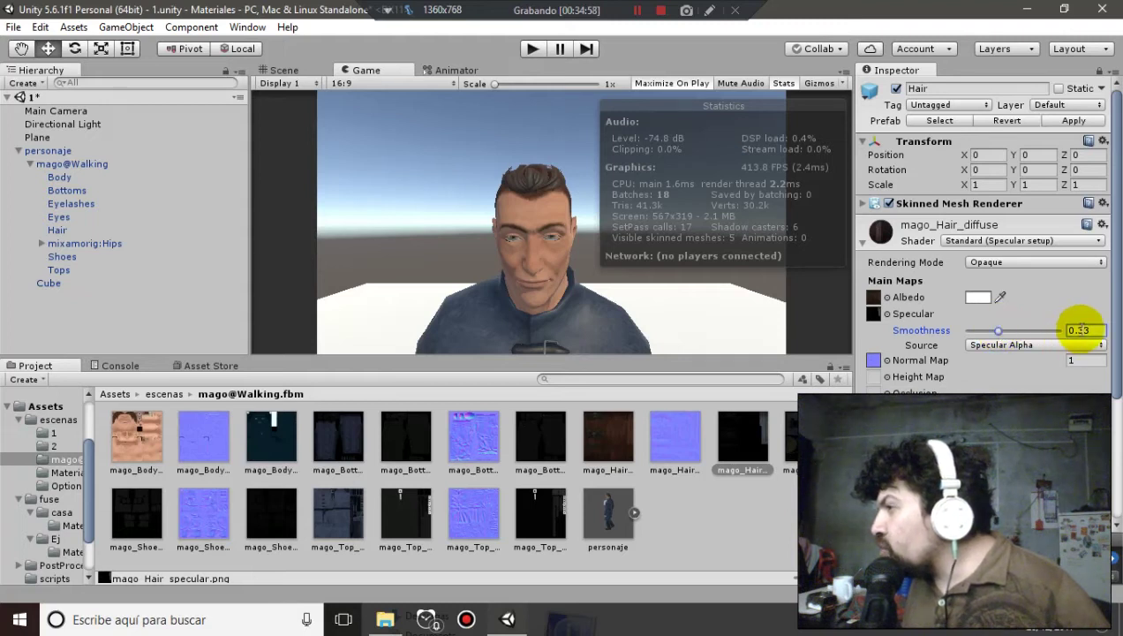
{"action": "type", "text": "0.2"}
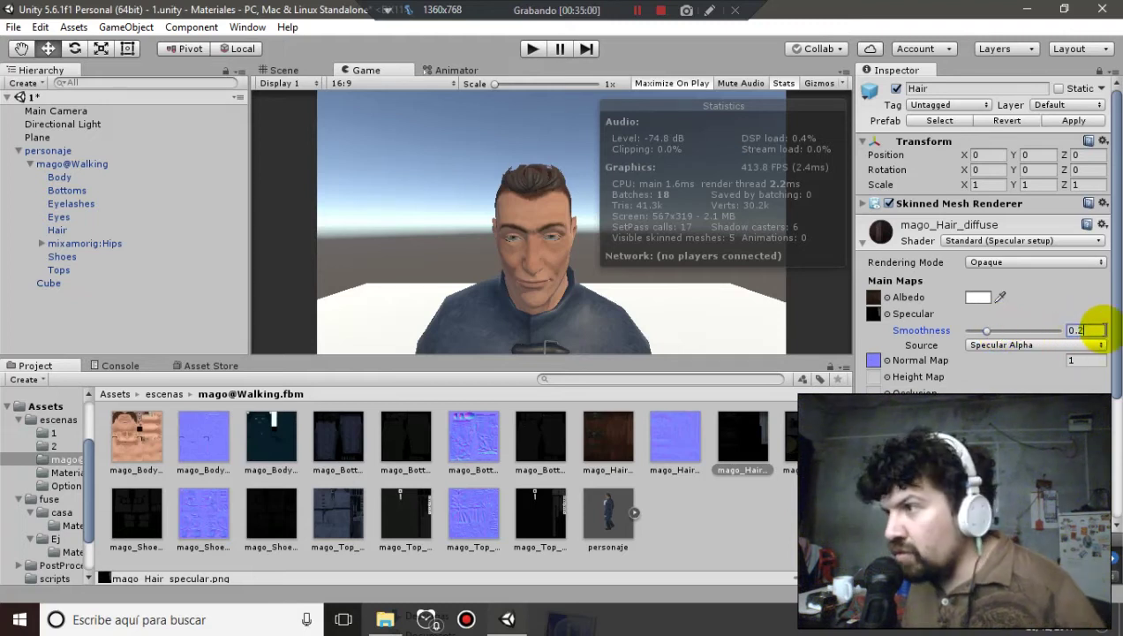
{"action": "left_click", "coordinate": [1088, 361]}
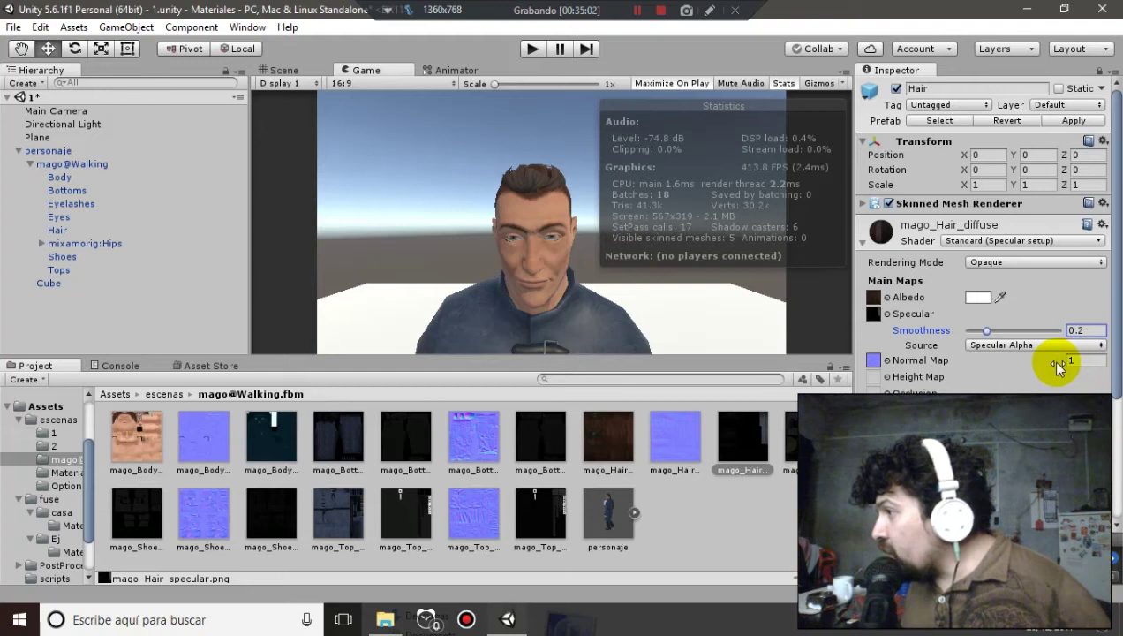
Set the hair material's Normal Map strength to 0
{"action": "left_click_drag", "start_coordinate": [1056, 365], "coordinate": [1003, 367]}
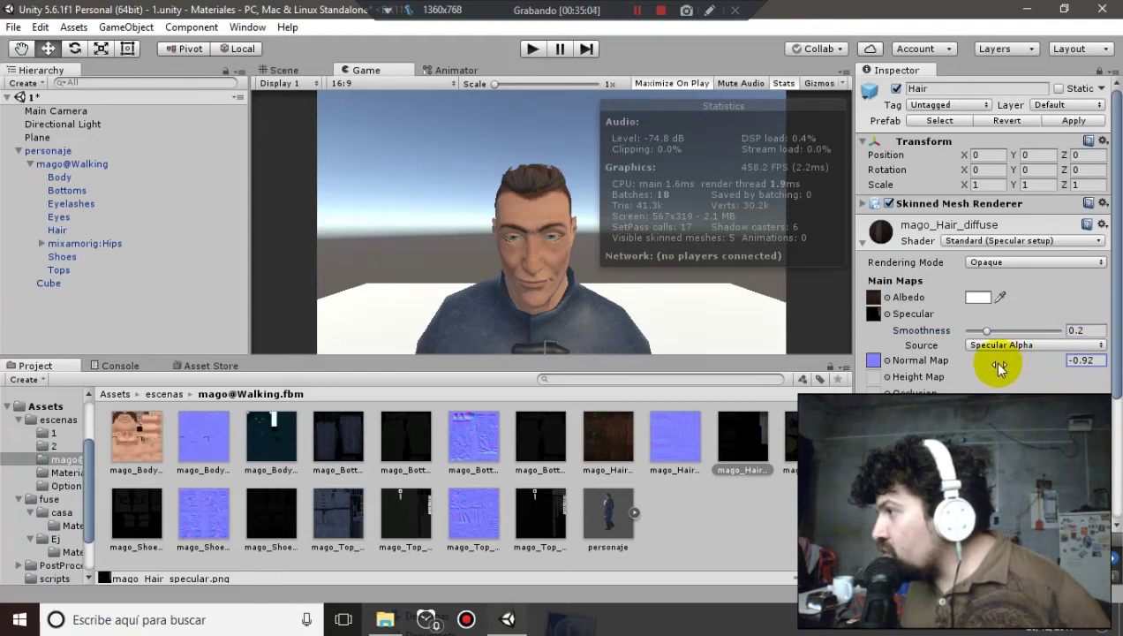
{"action": "left_click", "coordinate": [1079, 360]}
{"action": "type", "text": "0"}
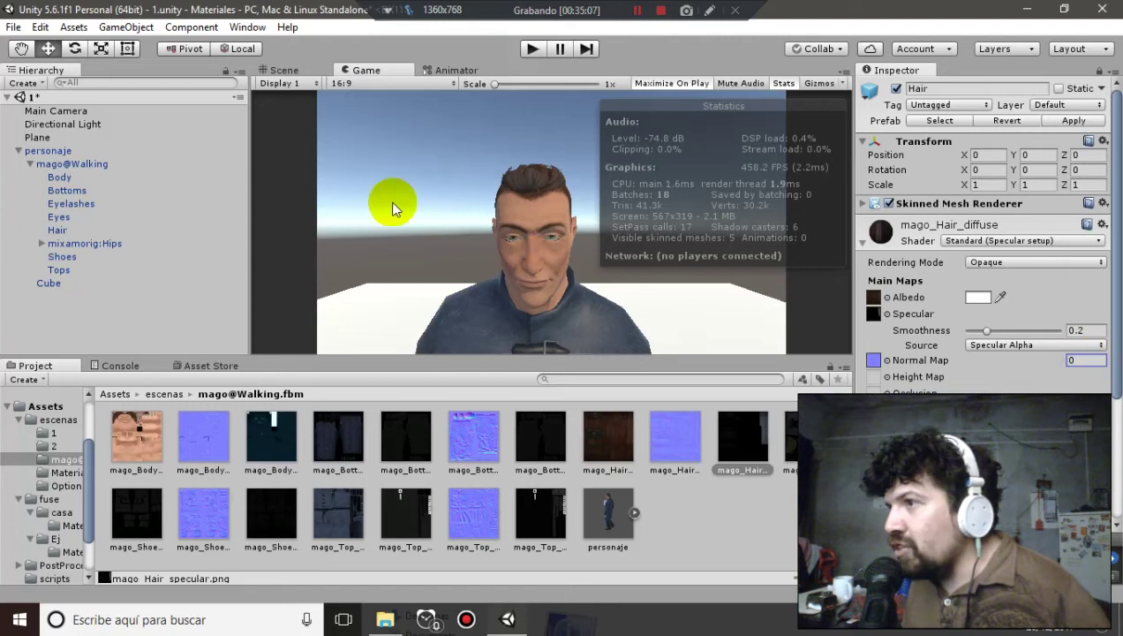
{"action": "left_click", "coordinate": [283, 70]}
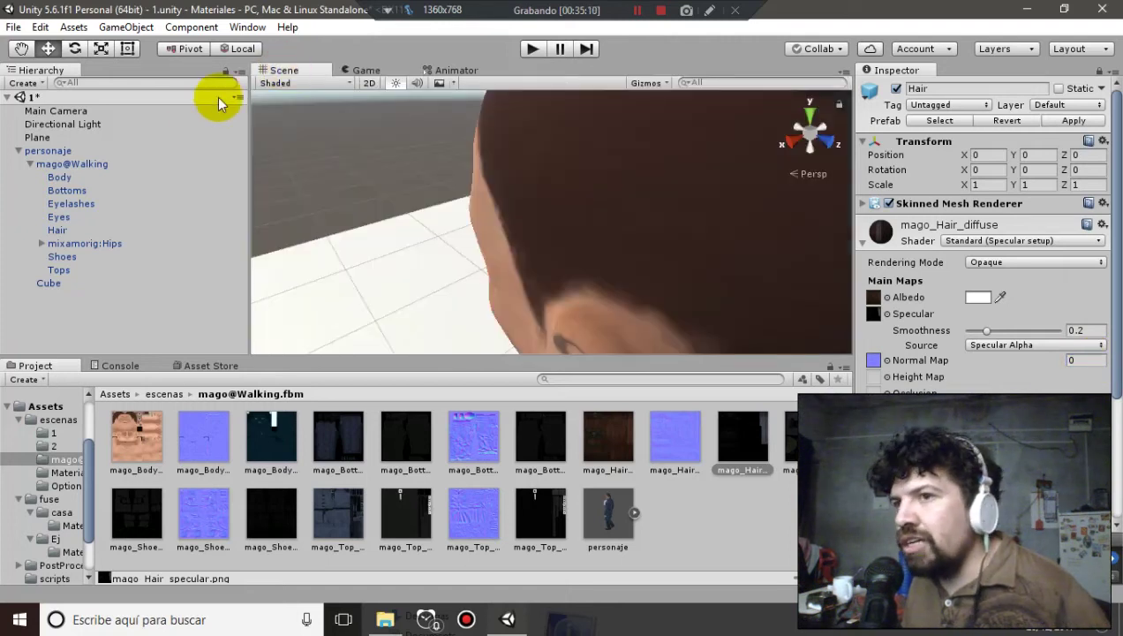
Compare the Main Camera's game view of the character against the scene view
{"action": "left_click", "coordinate": [108, 111]}
{"action": "left_click", "coordinate": [352, 71]}
{"action": "left_click", "coordinate": [311, 69]}
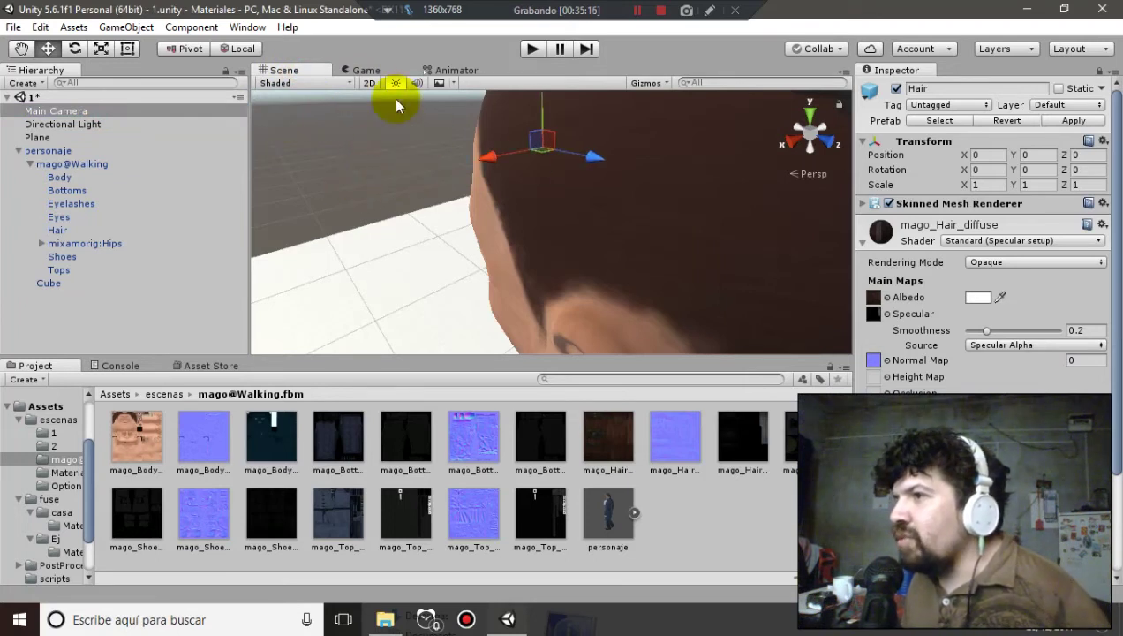
{"action": "left_click", "coordinate": [364, 72]}
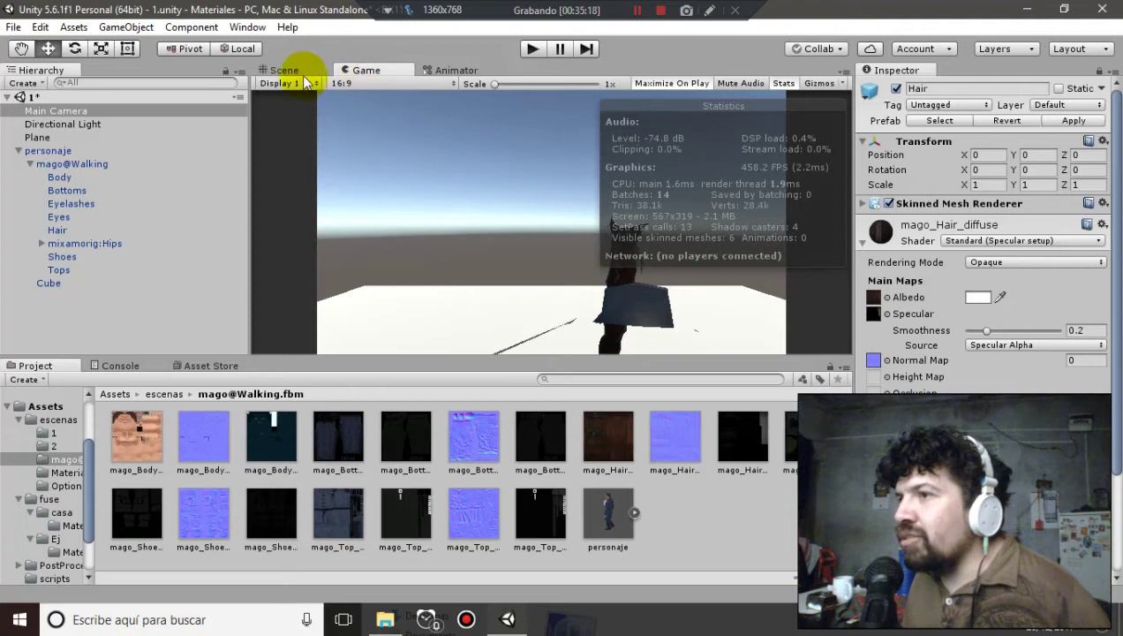
{"action": "left_click", "coordinate": [292, 71]}
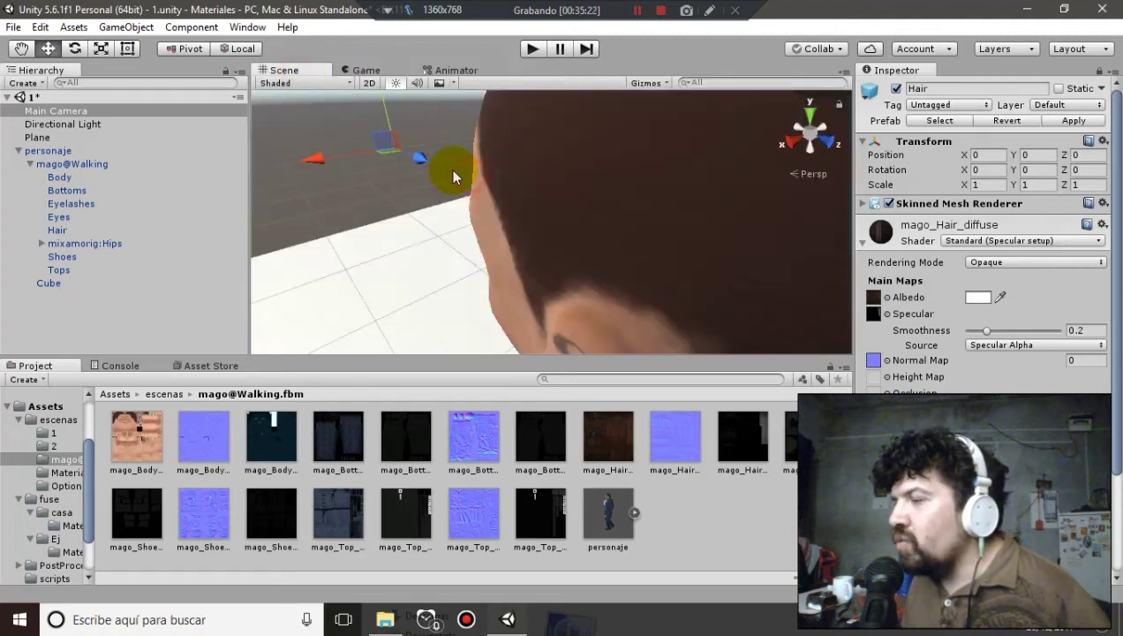
{"action": "left_click", "coordinate": [356, 71]}
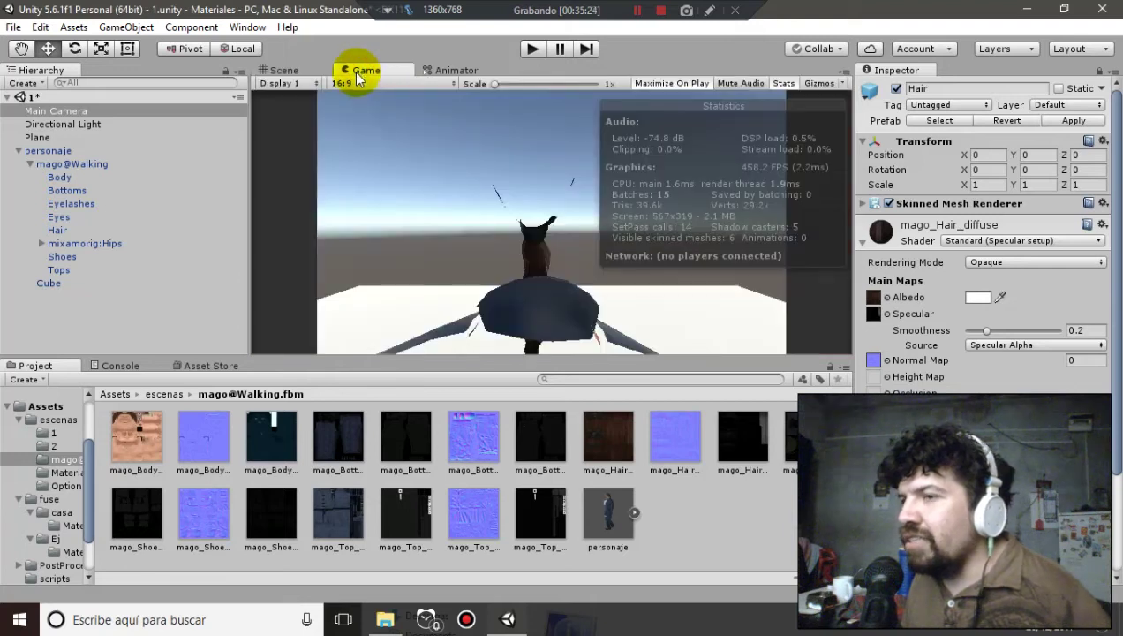
{"action": "left_click", "coordinate": [269, 70]}
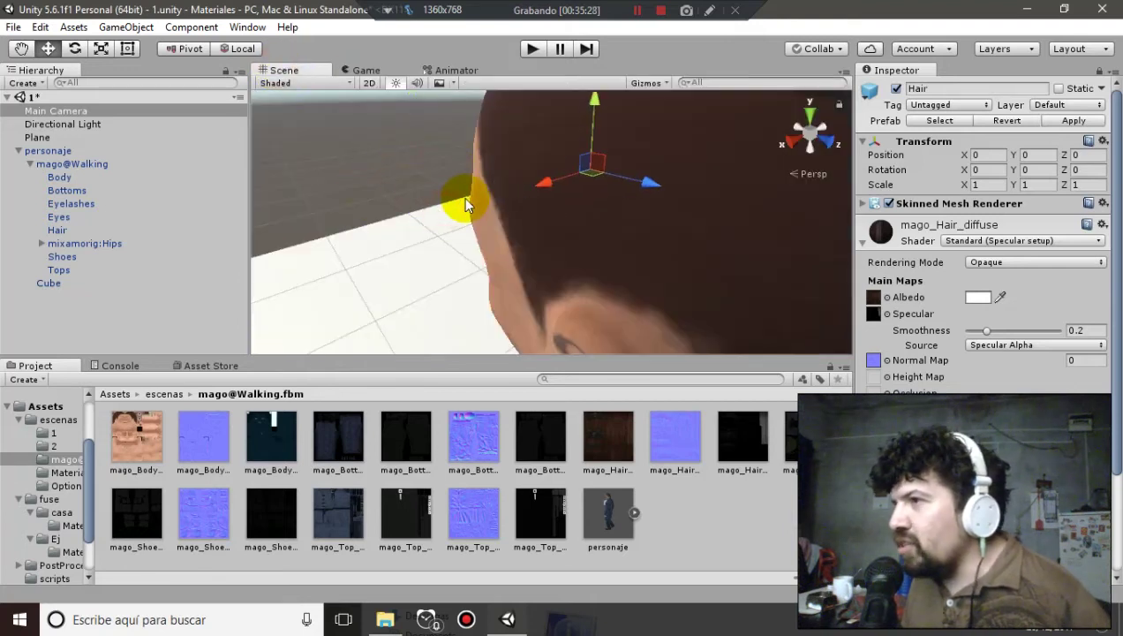
{"action": "left_click", "coordinate": [362, 71]}
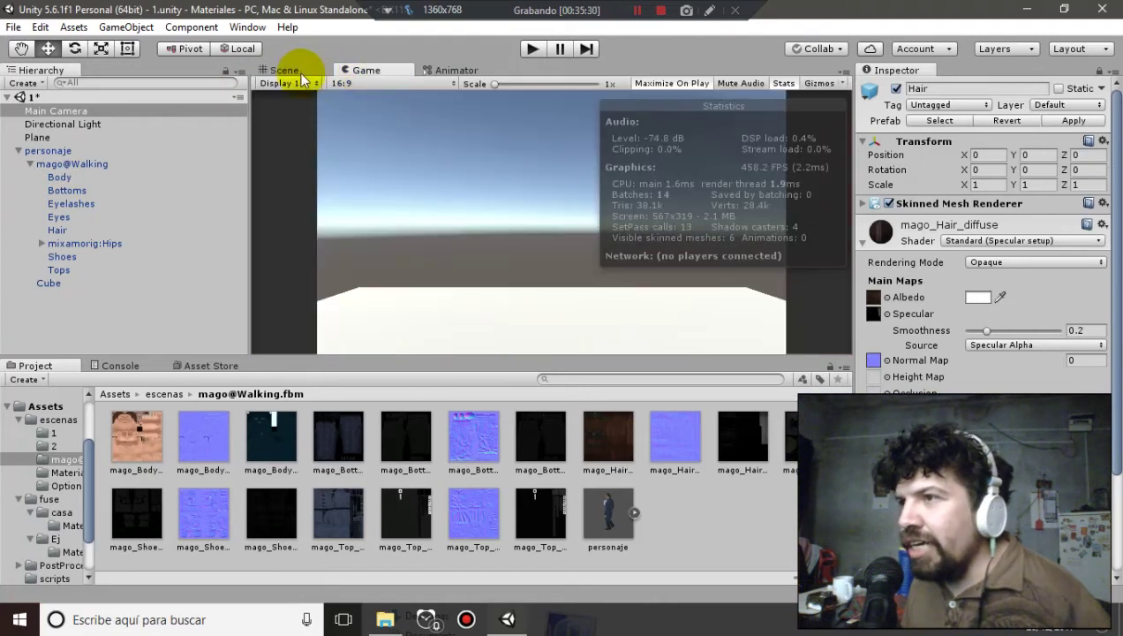
{"action": "left_click", "coordinate": [299, 71]}
Frame the Main Camera in the Scene view and nudge it along X
{"action": "double_click", "coordinate": [119, 112]}
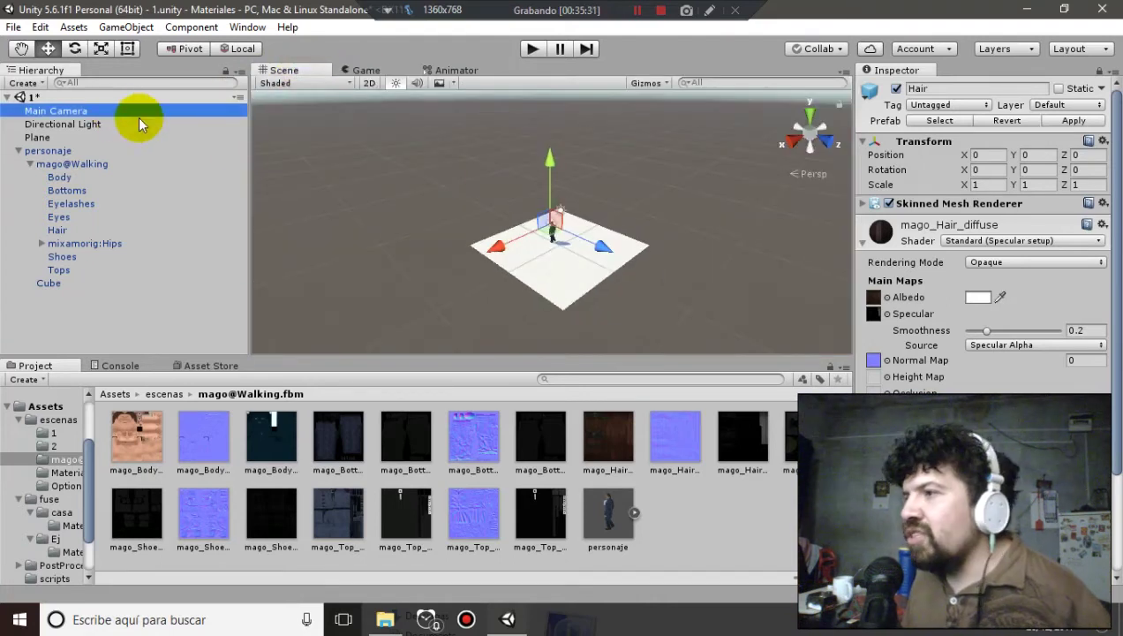
{"action": "left_click_drag", "start_coordinate": [505, 238], "coordinate": [508, 244]}
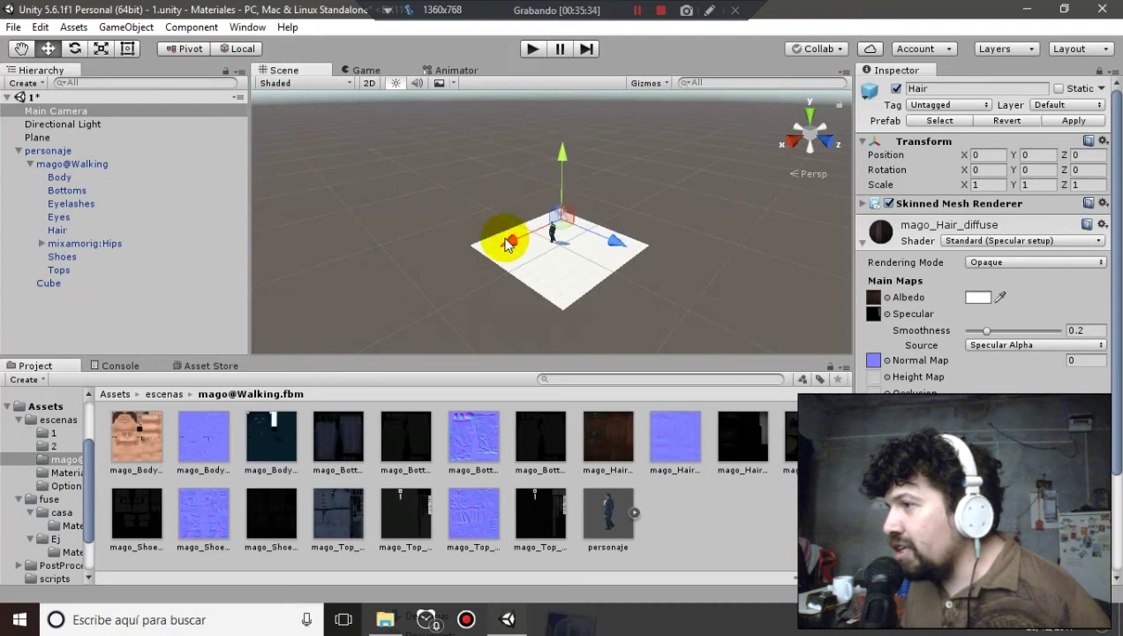
{"action": "left_click", "coordinate": [369, 72]}
{"action": "left_click", "coordinate": [296, 70]}
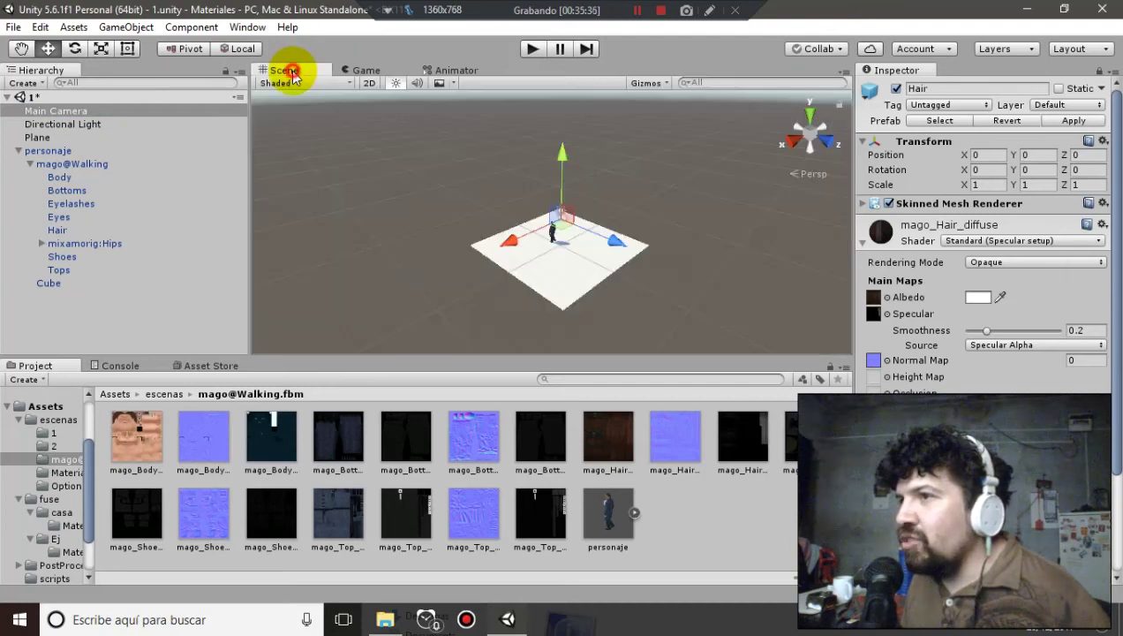
{"action": "double_click", "coordinate": [89, 111]}
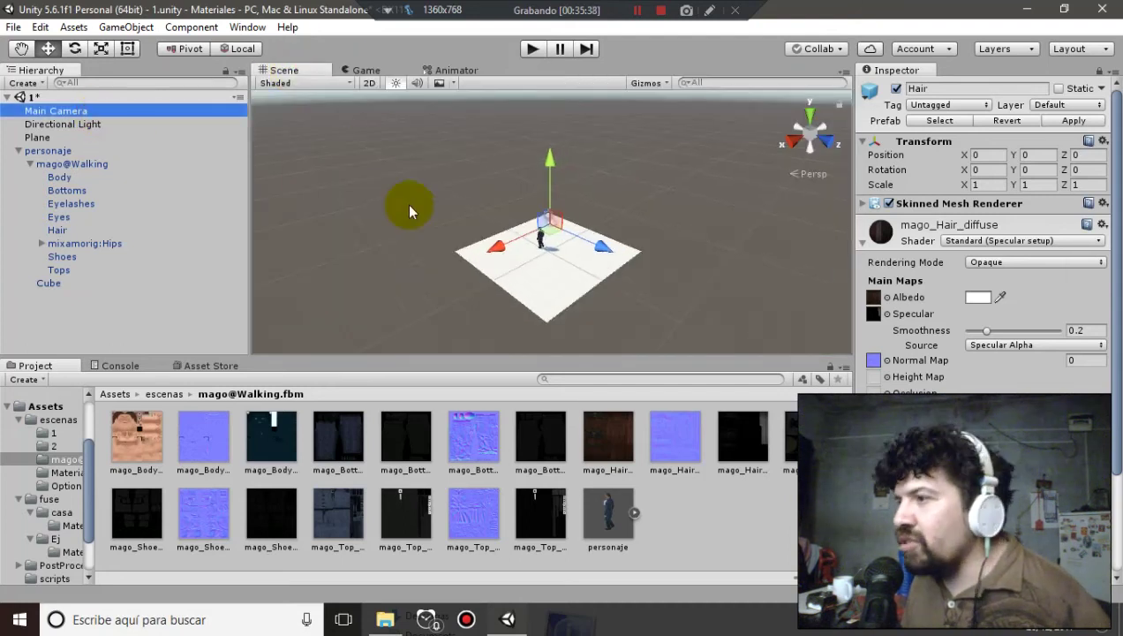
{"action": "left_click", "coordinate": [488, 251]}
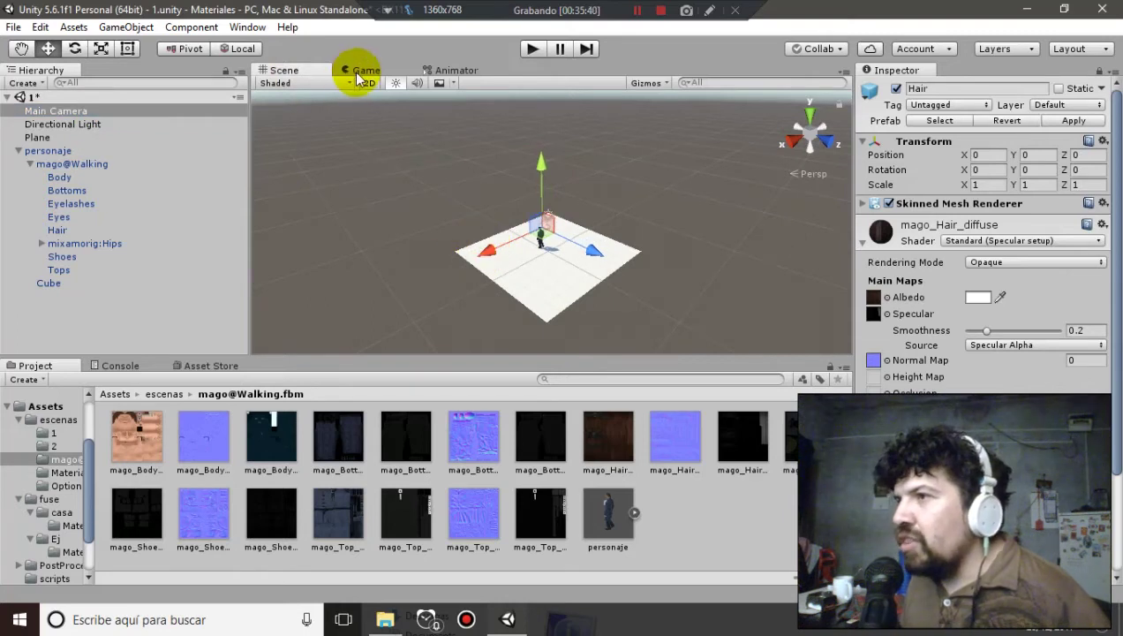
{"action": "left_click", "coordinate": [358, 73]}
Try a Y rotation of 90 on the Hair, then set it back to 0
{"action": "left_click", "coordinate": [1034, 169]}
{"action": "type", "text": "90"}
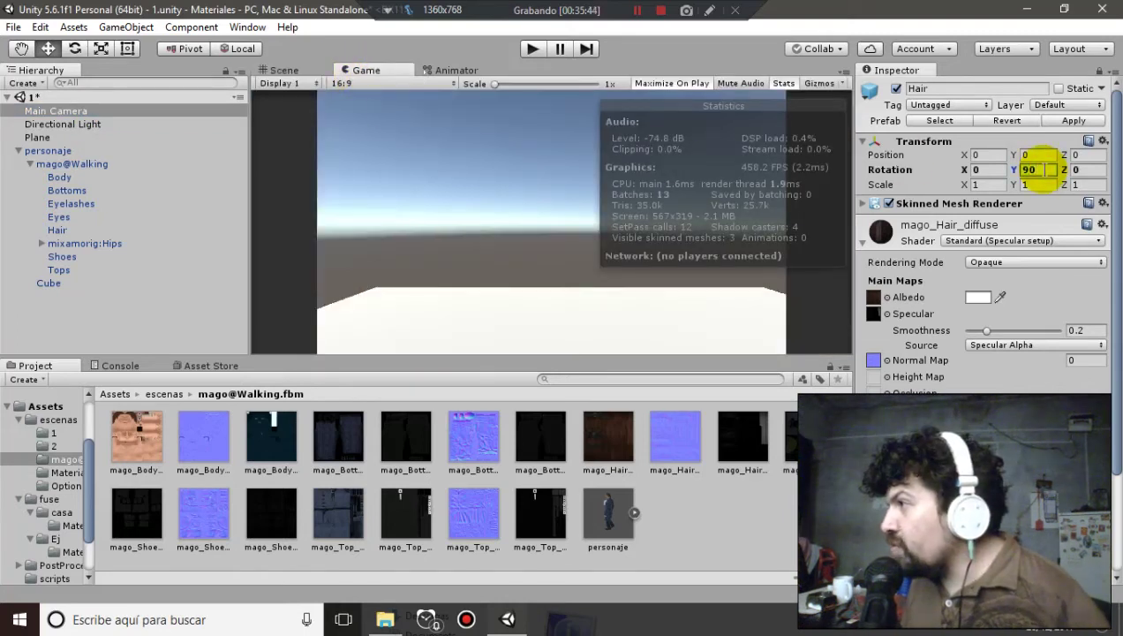
{"action": "left_click", "coordinate": [284, 70]}
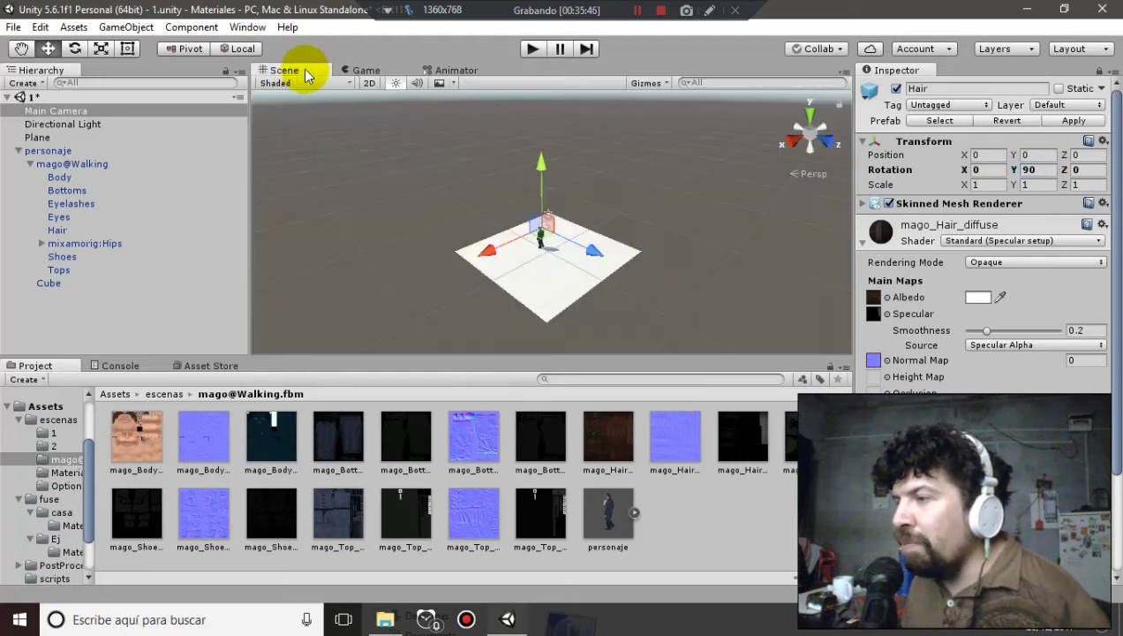
{"action": "left_click", "coordinate": [367, 69]}
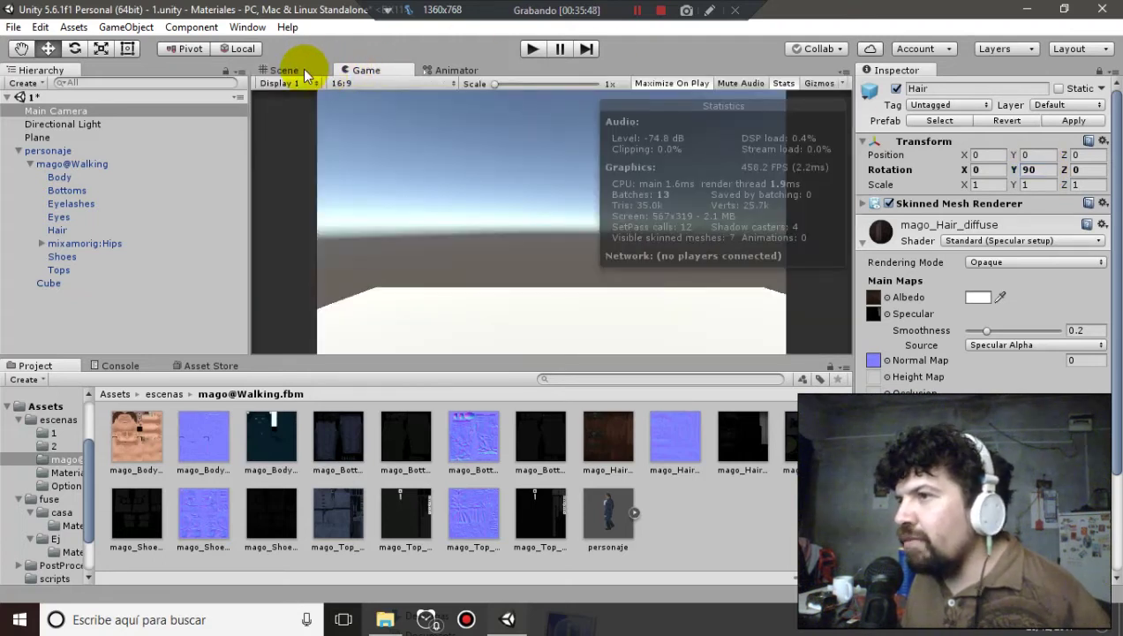
{"action": "left_click", "coordinate": [305, 70]}
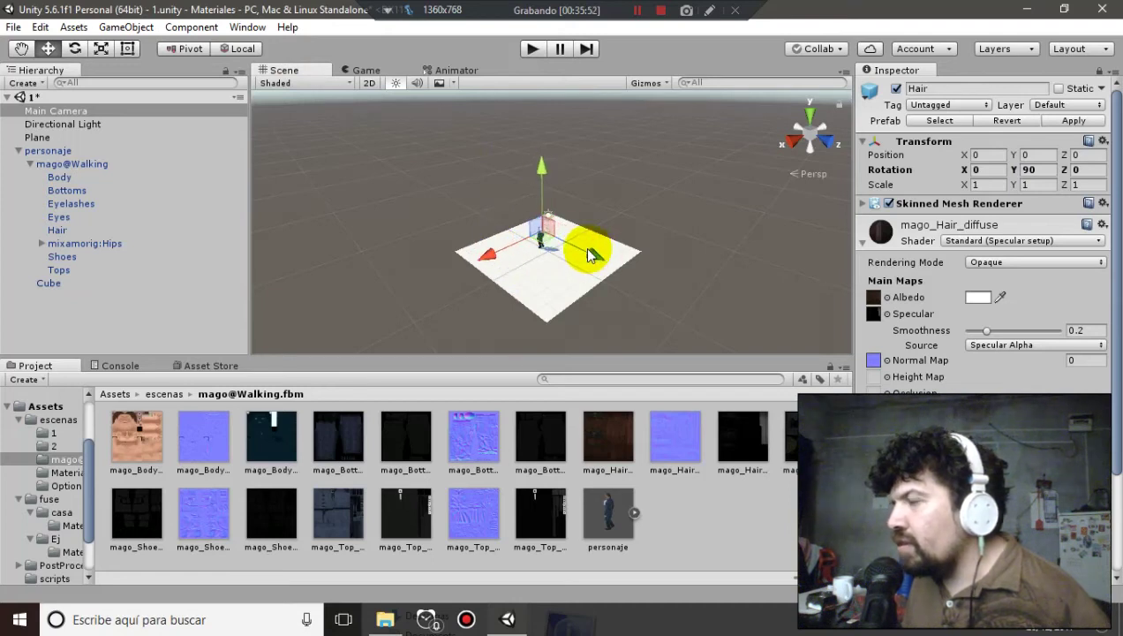
{"action": "left_click", "coordinate": [367, 70]}
{"action": "left_click", "coordinate": [295, 70]}
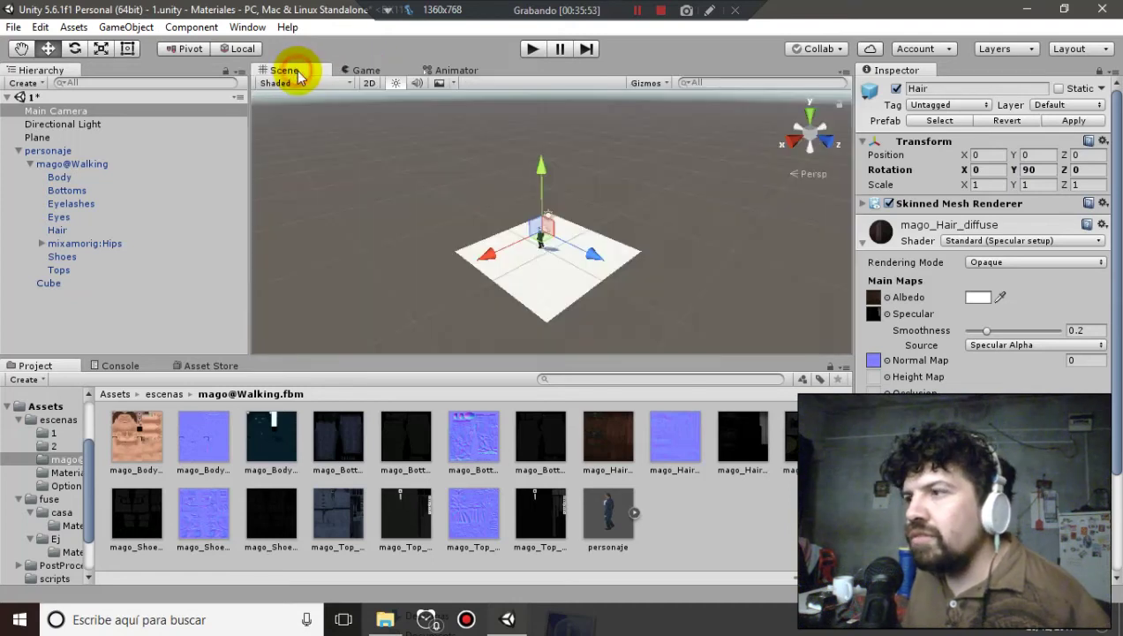
{"action": "left_click", "coordinate": [1038, 169]}
{"action": "type", "text": "0"}
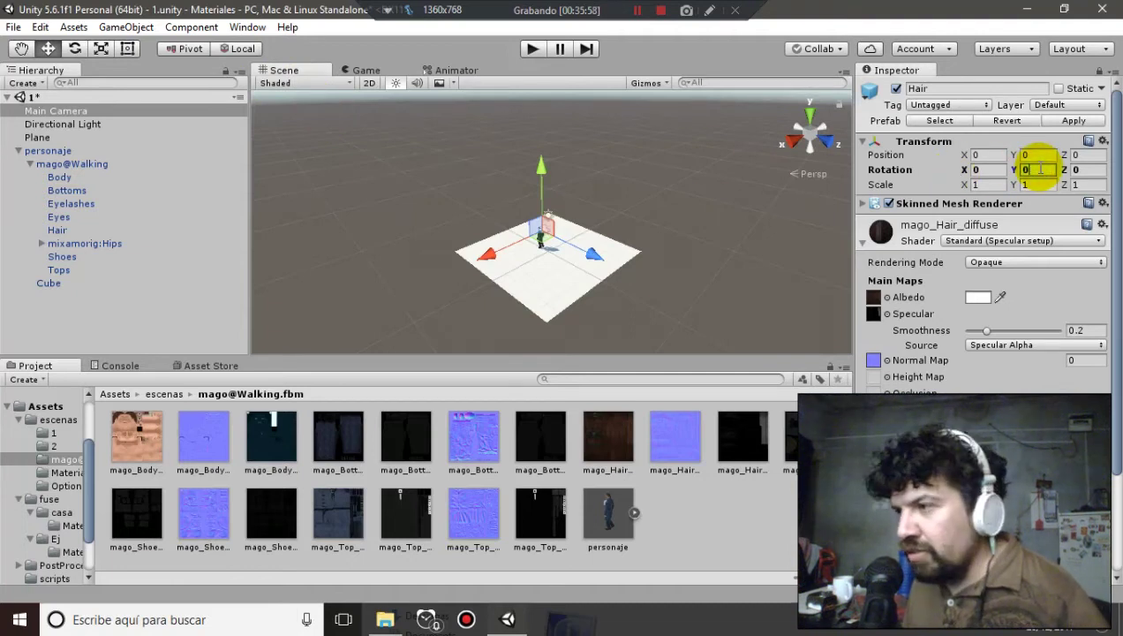
{"action": "key", "text": "Return"}
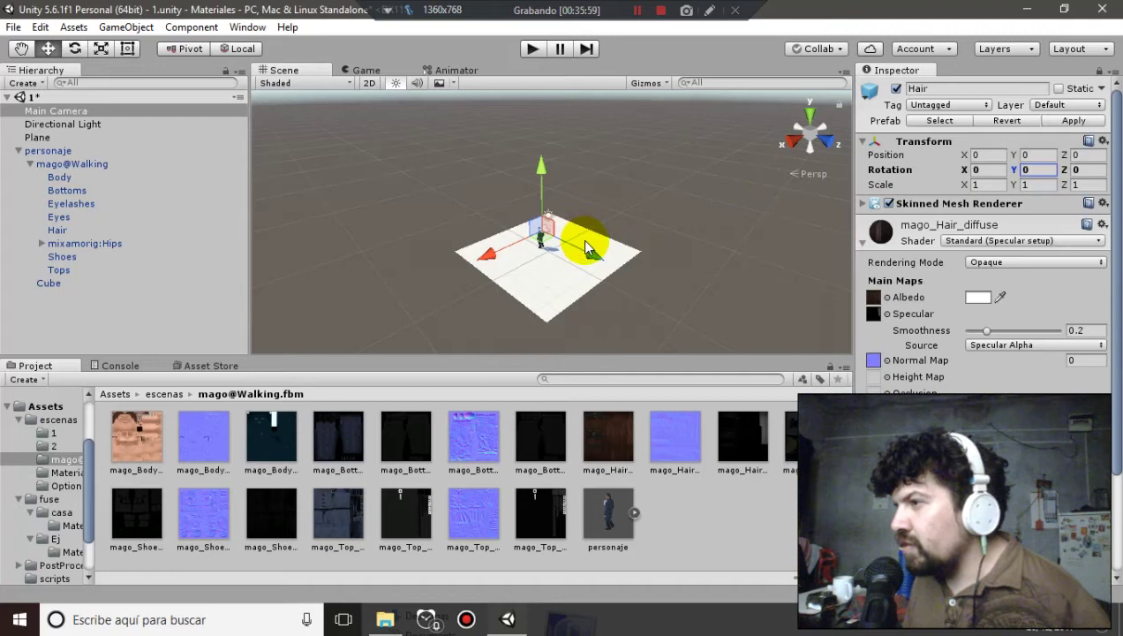
View the character through the game camera with the Stats overlay turned off
{"action": "left_click", "coordinate": [370, 72]}
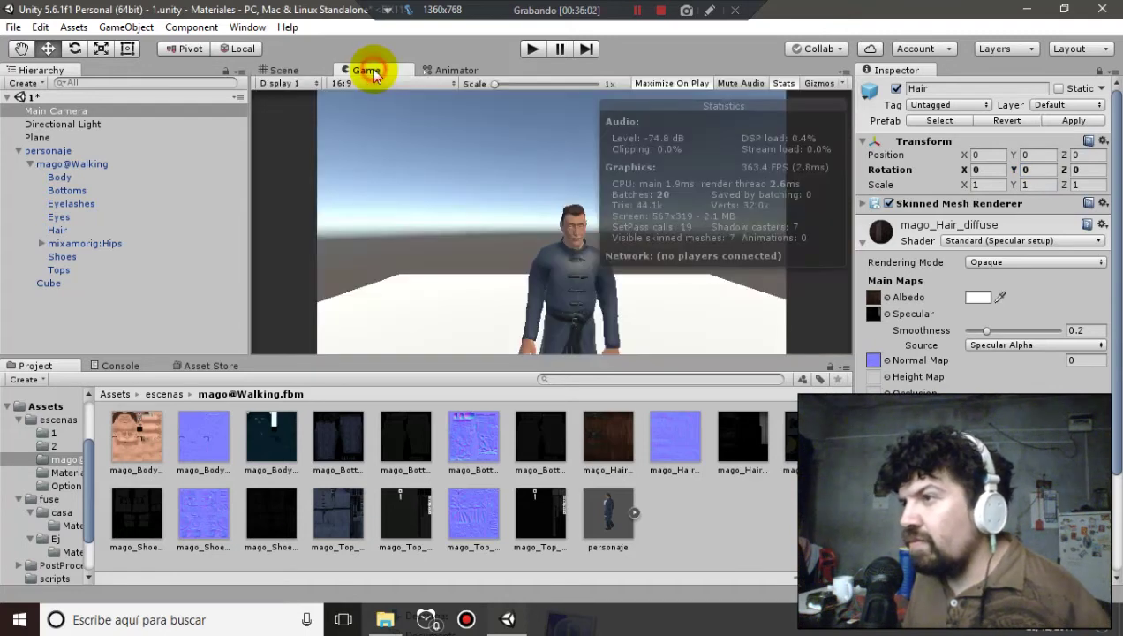
{"action": "left_click", "coordinate": [301, 69]}
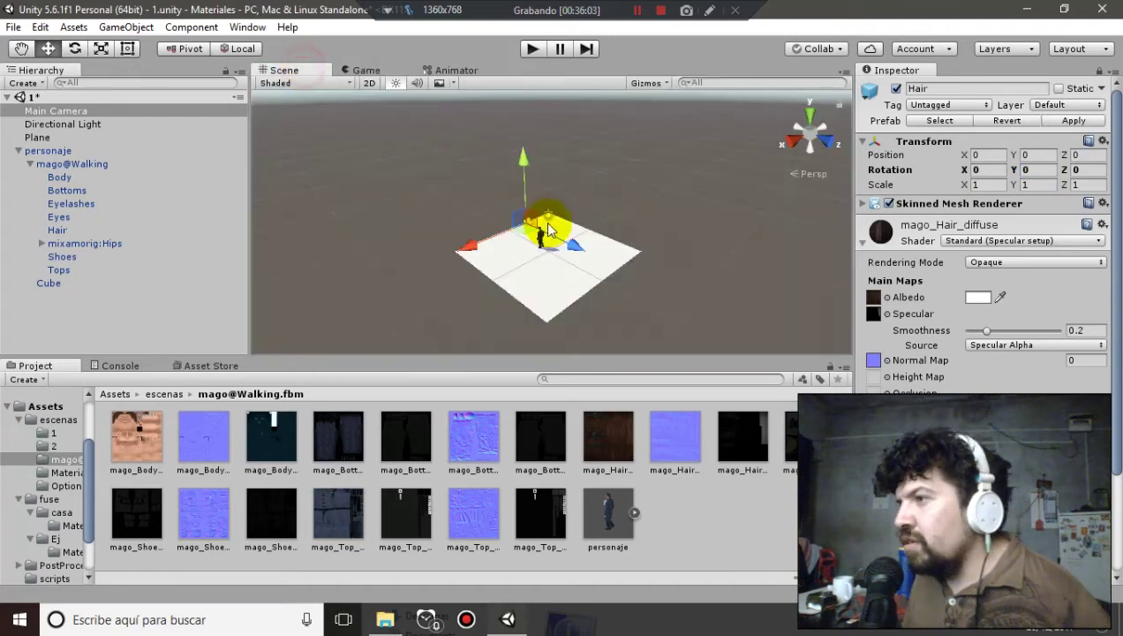
{"action": "left_click", "coordinate": [369, 70]}
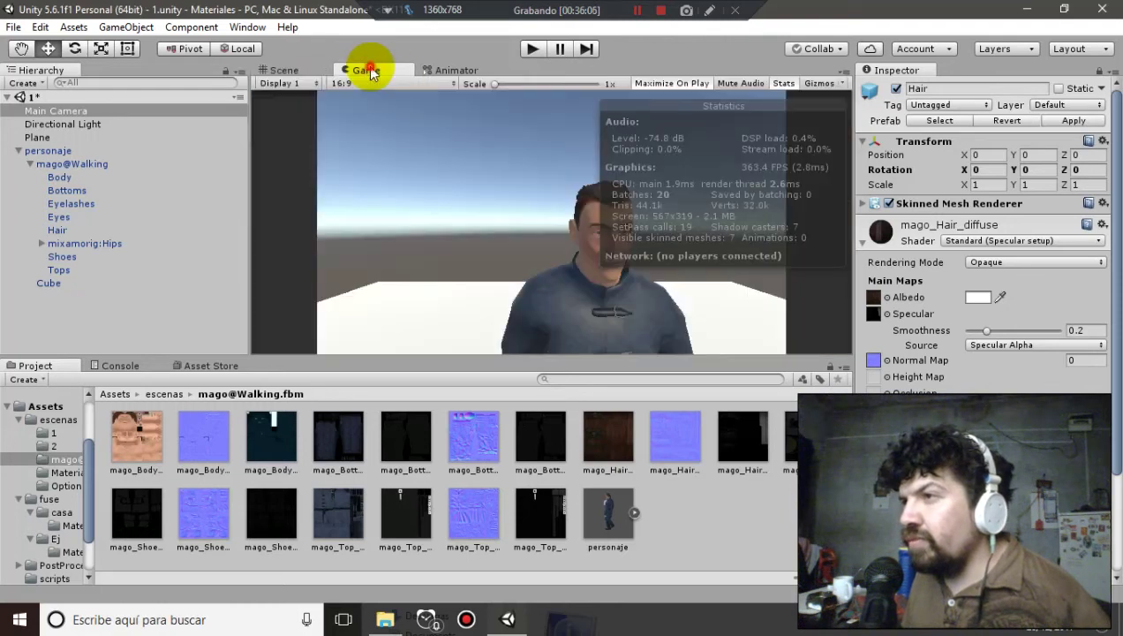
{"action": "left_click", "coordinate": [784, 83]}
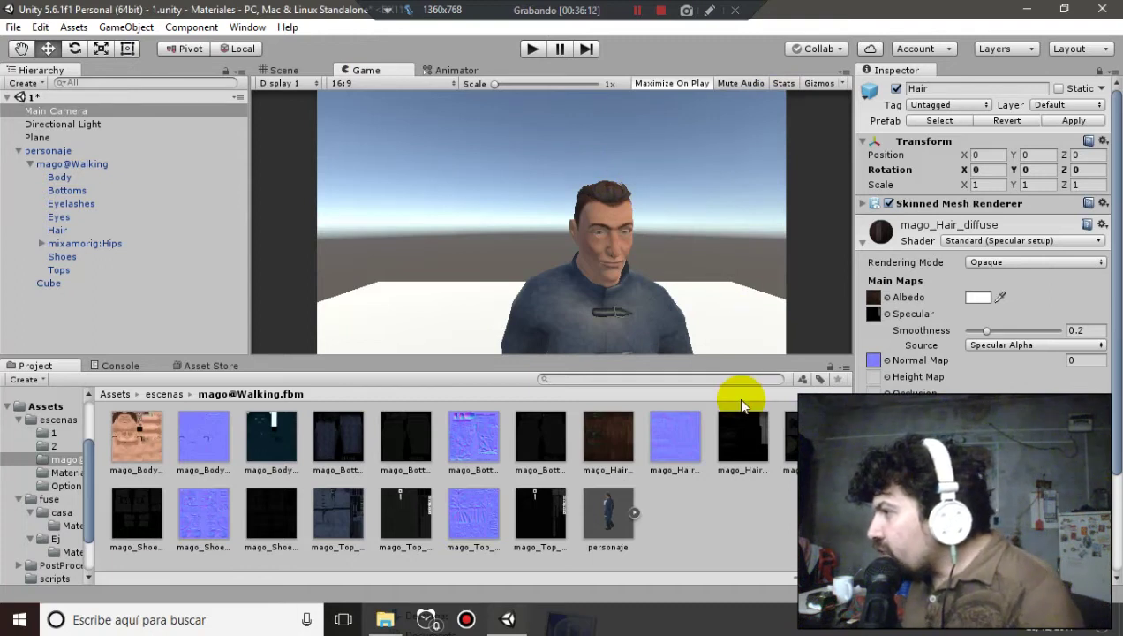
{"action": "left_click", "coordinate": [978, 297]}
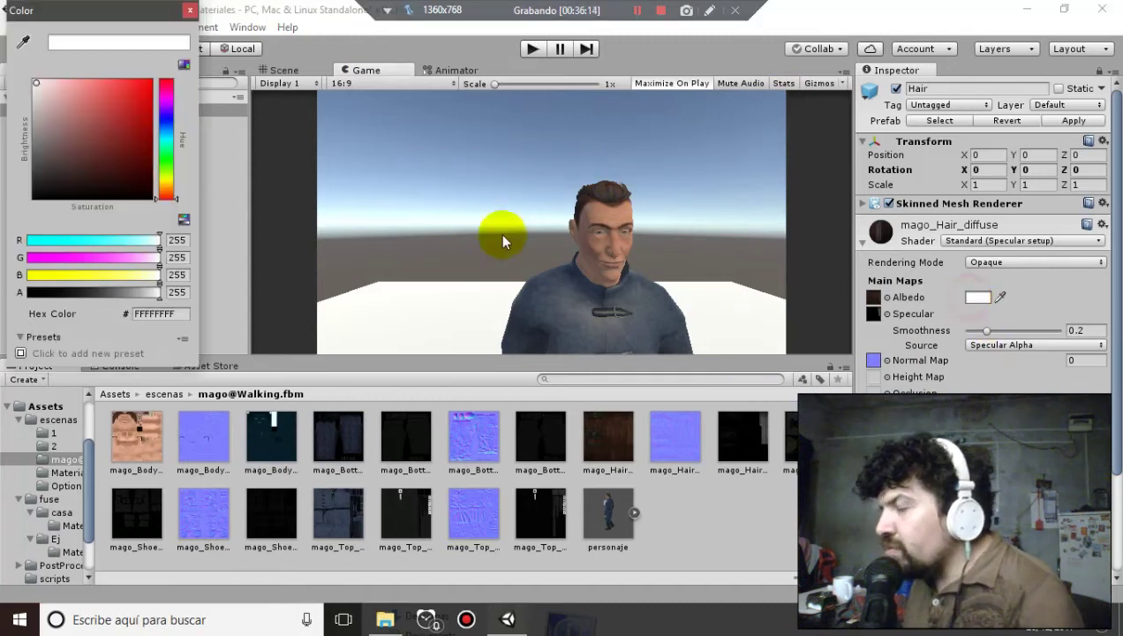
Tint the hair albedo a dark muted red (943A3A) after trying brighter reds
{"action": "left_click_drag", "start_coordinate": [35, 80], "coordinate": [150, 69]}
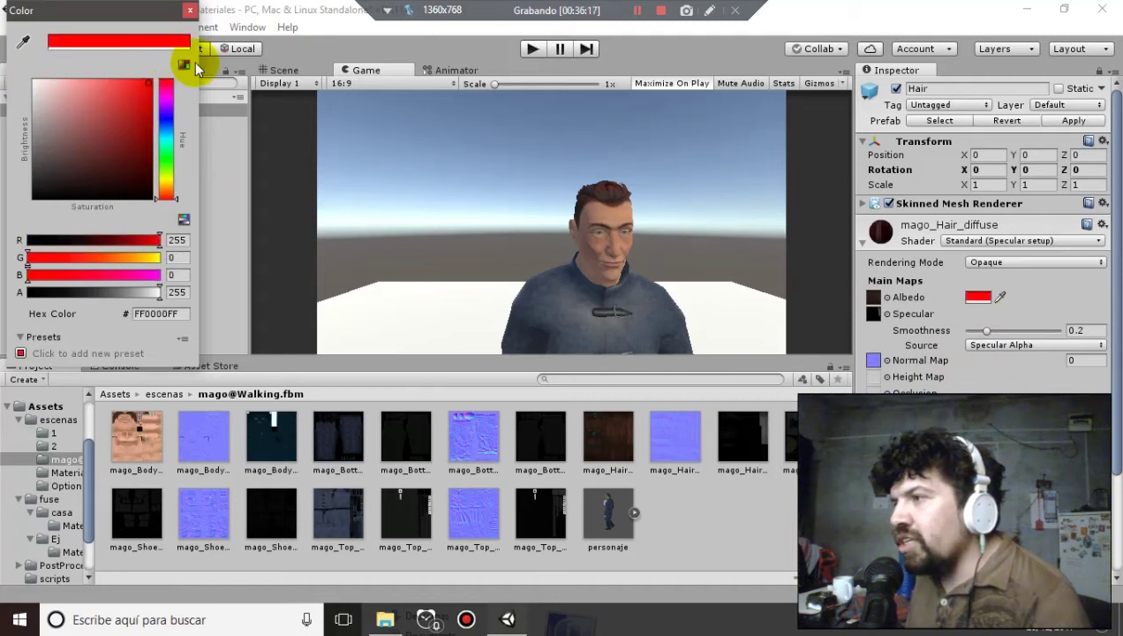
{"action": "mouse_move", "coordinate": [194, 62]}
{"action": "left_mouse_down"}
{"action": "mouse_move", "coordinate": [55, 138]}
{"action": "mouse_move", "coordinate": [36, 208]}
{"action": "left_mouse_up"}
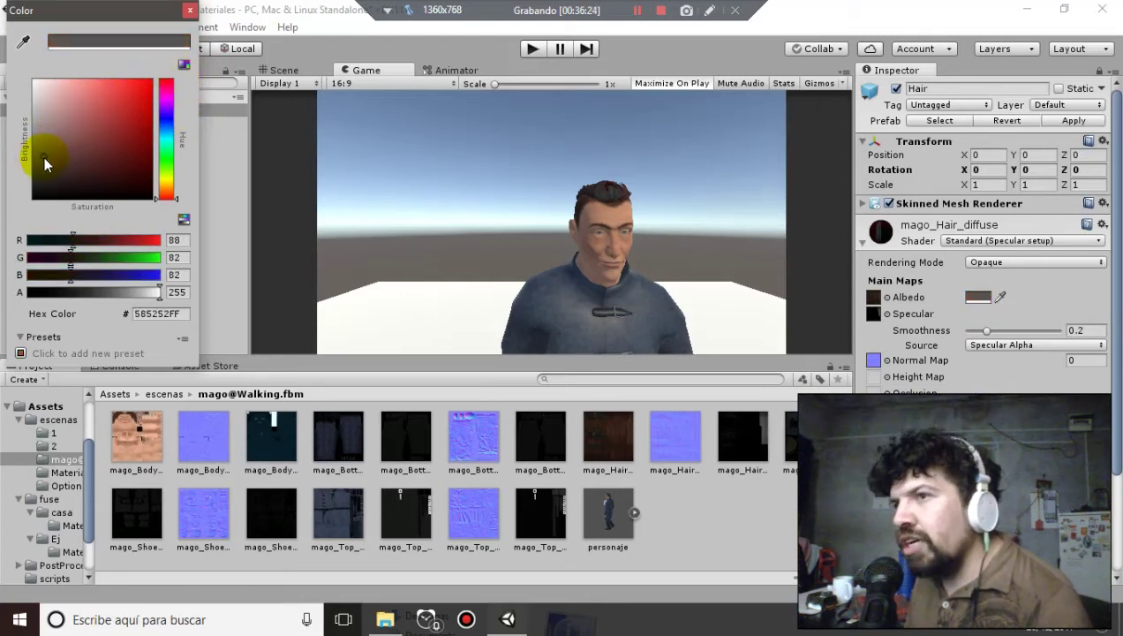
{"action": "mouse_move", "coordinate": [35, 208]}
{"action": "left_mouse_down"}
{"action": "mouse_move", "coordinate": [83, 147]}
{"action": "mouse_move", "coordinate": [62, 110]}
{"action": "left_mouse_up"}
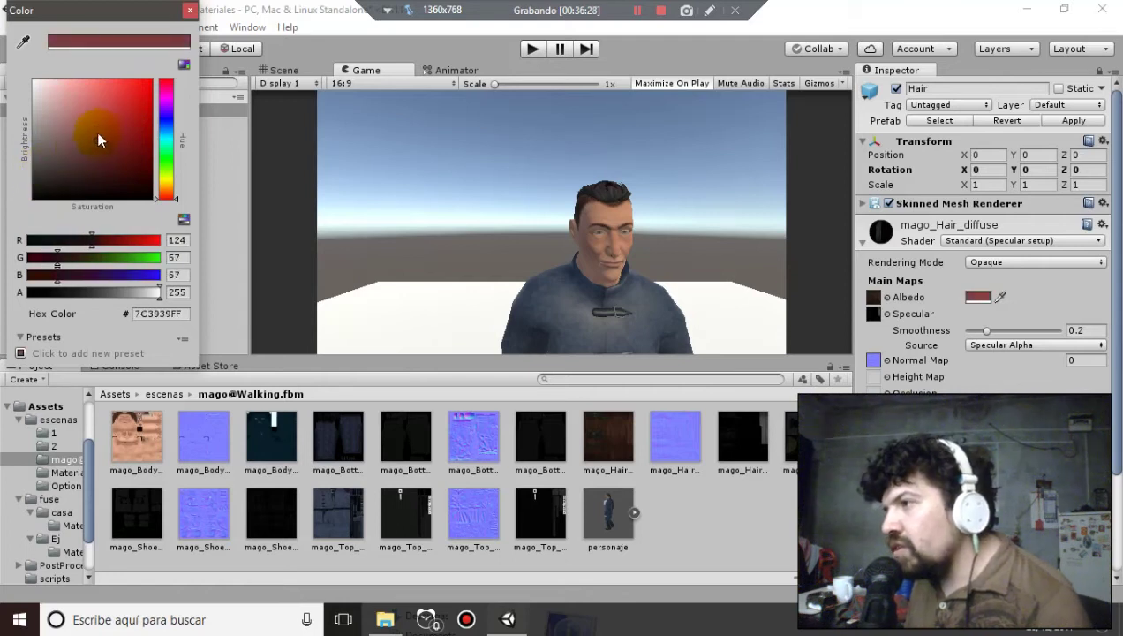
{"action": "left_click_drag", "start_coordinate": [62, 110], "coordinate": [104, 129]}
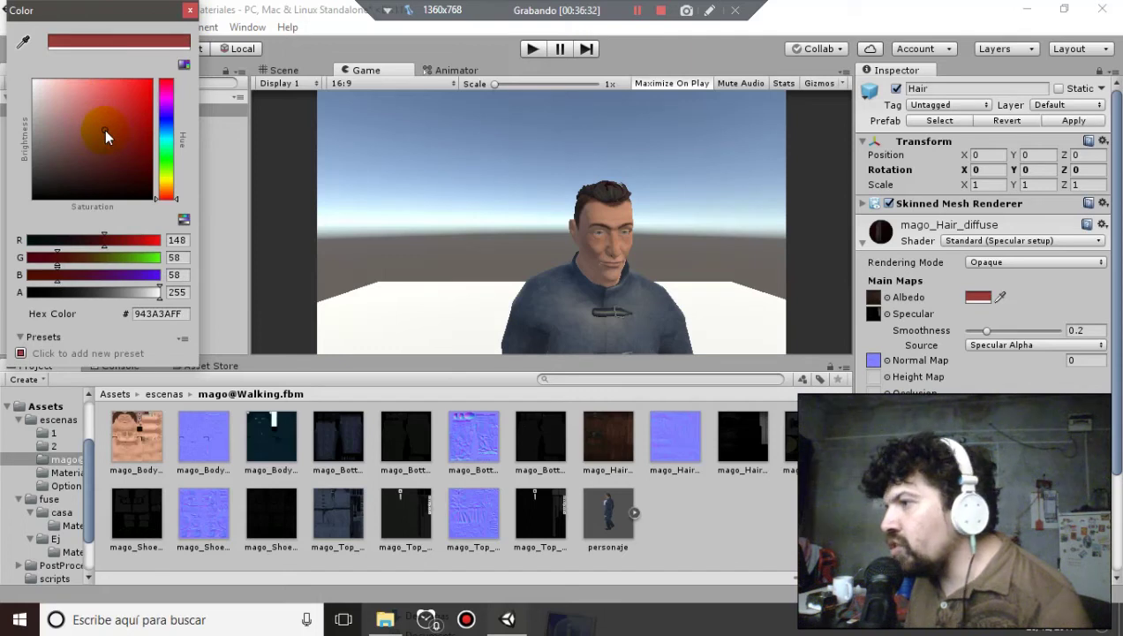
{"action": "left_click", "coordinate": [189, 9]}
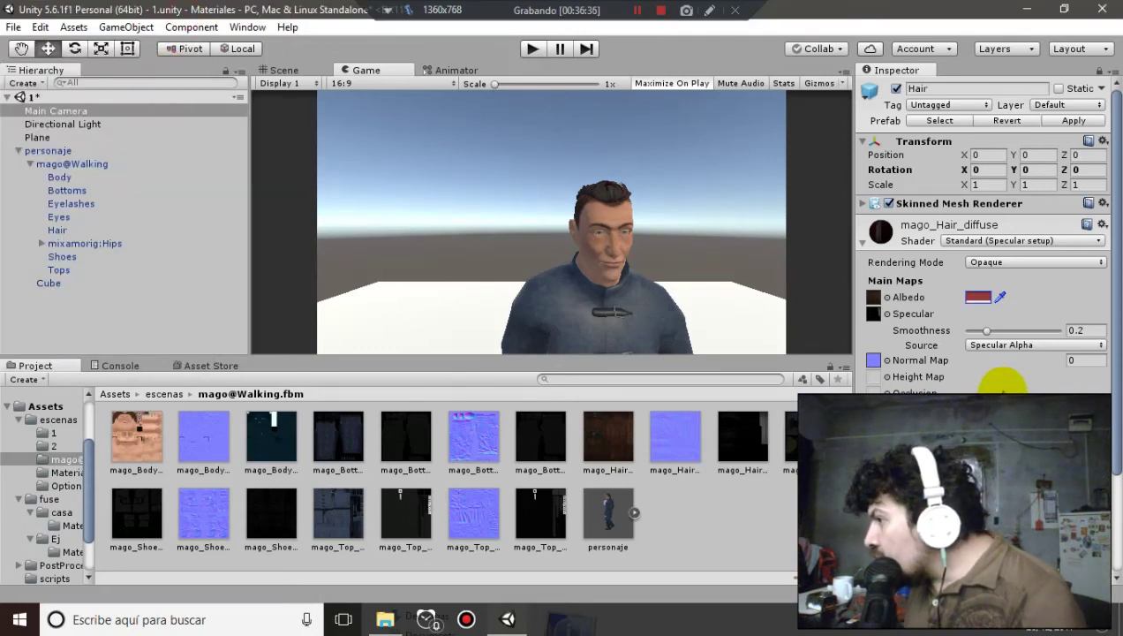
{"action": "left_click", "coordinate": [1088, 360]}
Give the hair material Normal Map strength 0.5, Cutout rendering and Alpha Cutoff 0.4
{"action": "key", "text": "BackSpace"}
{"action": "type", "text": ".5"}
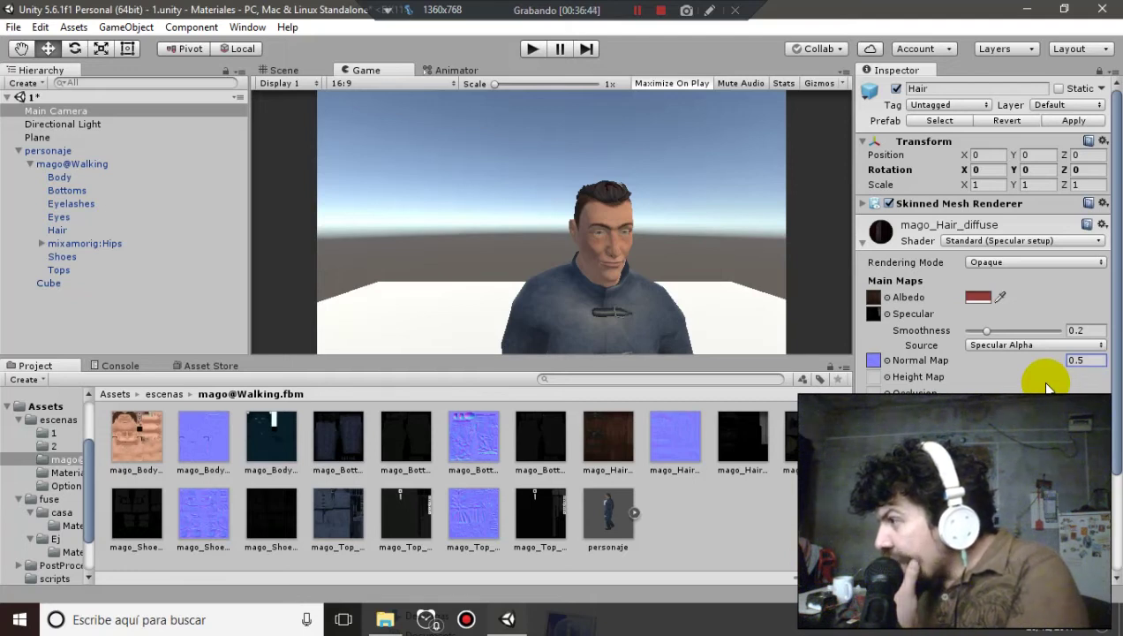
{"action": "left_click", "coordinate": [1027, 258]}
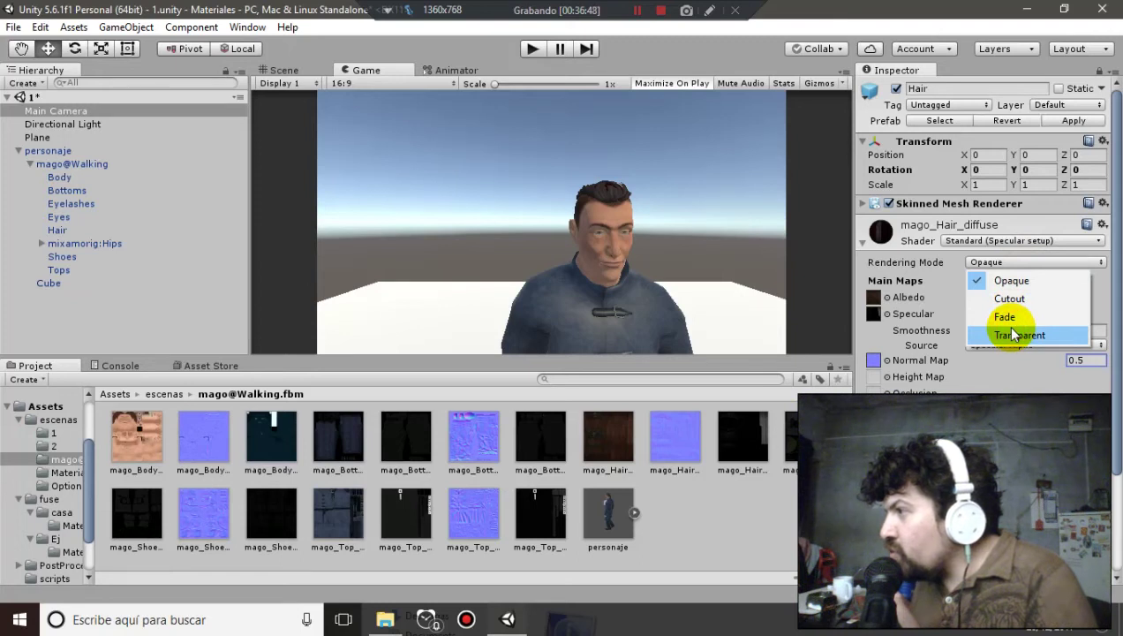
{"action": "left_click", "coordinate": [1012, 335]}
{"action": "left_click", "coordinate": [1006, 262]}
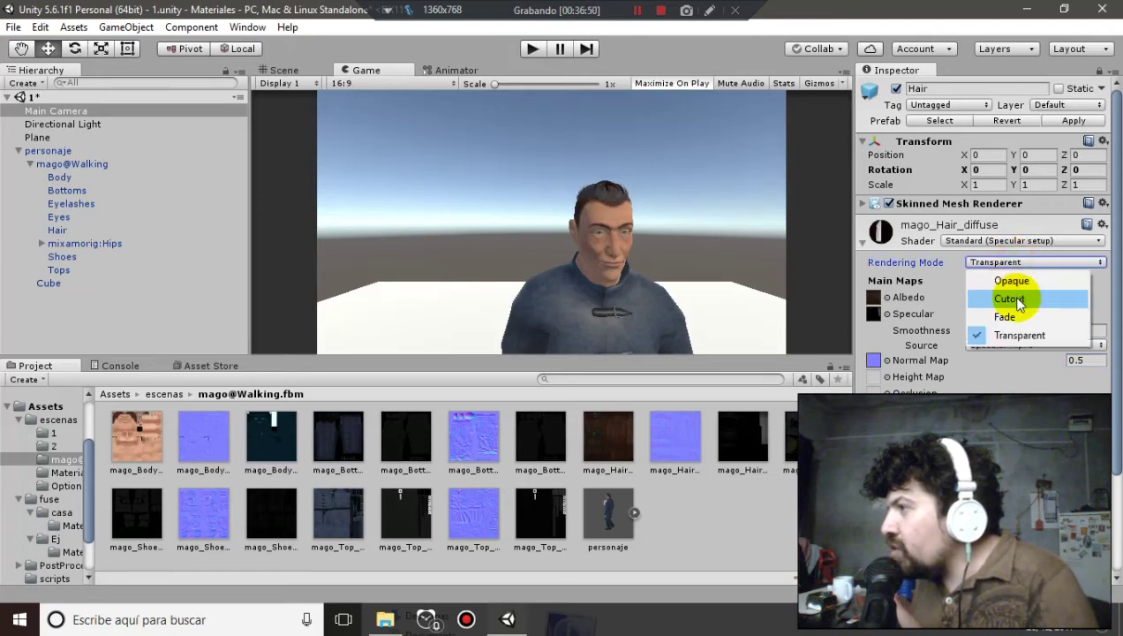
{"action": "left_click", "coordinate": [1016, 300]}
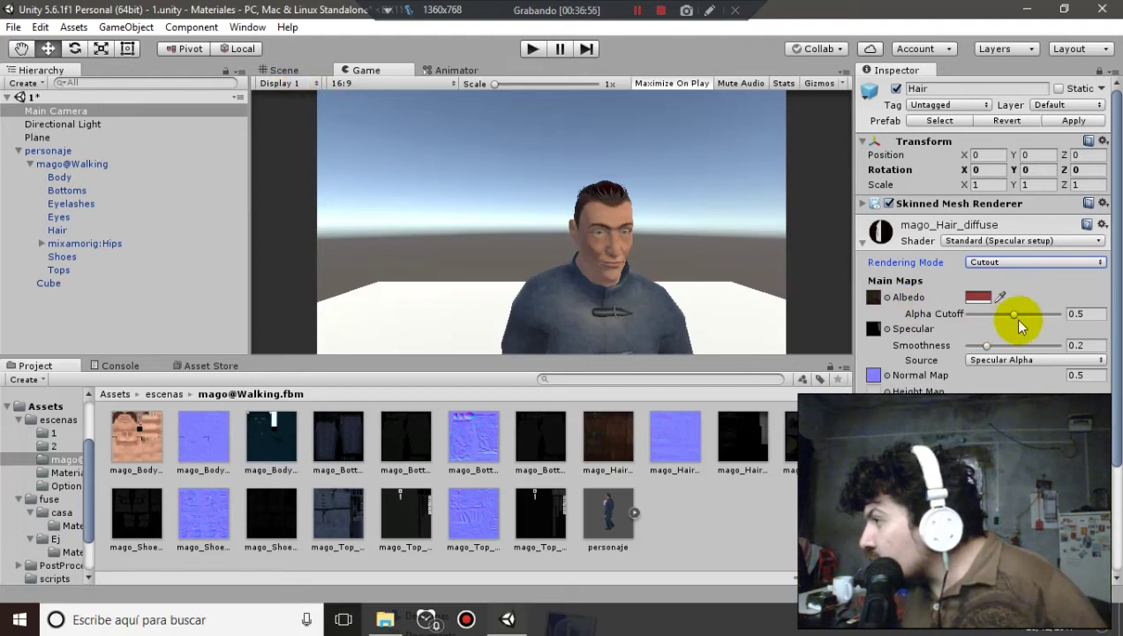
{"action": "left_click_drag", "start_coordinate": [1020, 314], "coordinate": [1027, 315]}
{"action": "left_click", "coordinate": [1089, 311]}
{"action": "type", "text": "0.45"}
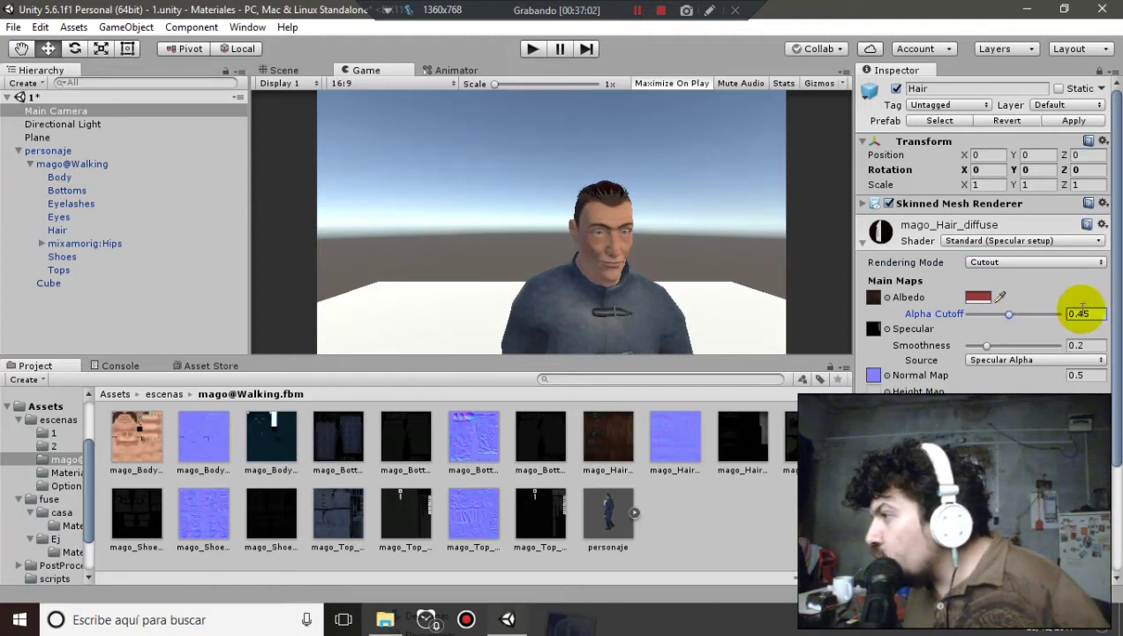
{"action": "key", "text": "BackSpace"}
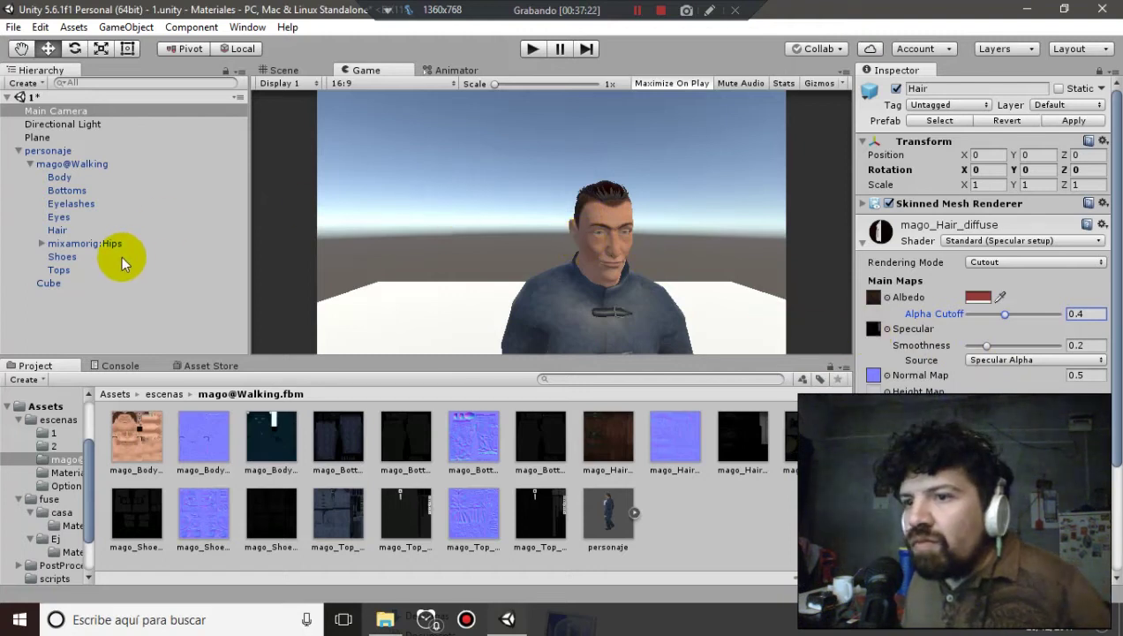
Select the Bottoms mesh and switch its material to Standard (Specular setup)
{"action": "left_click_drag", "start_coordinate": [73, 252], "coordinate": [73, 201]}
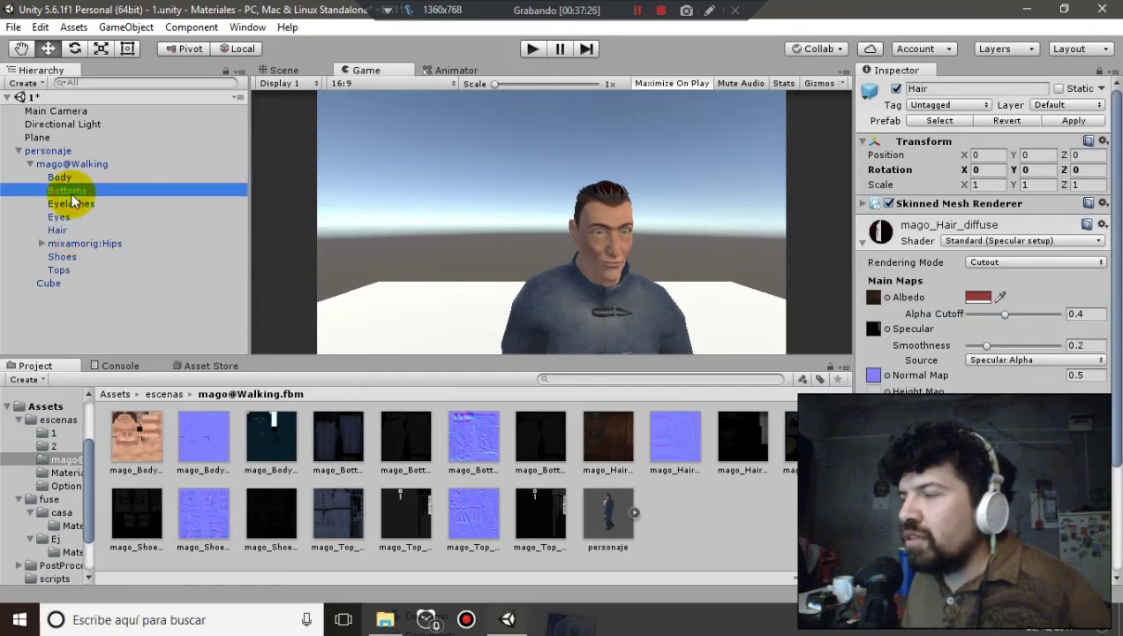
{"action": "left_click", "coordinate": [284, 69]}
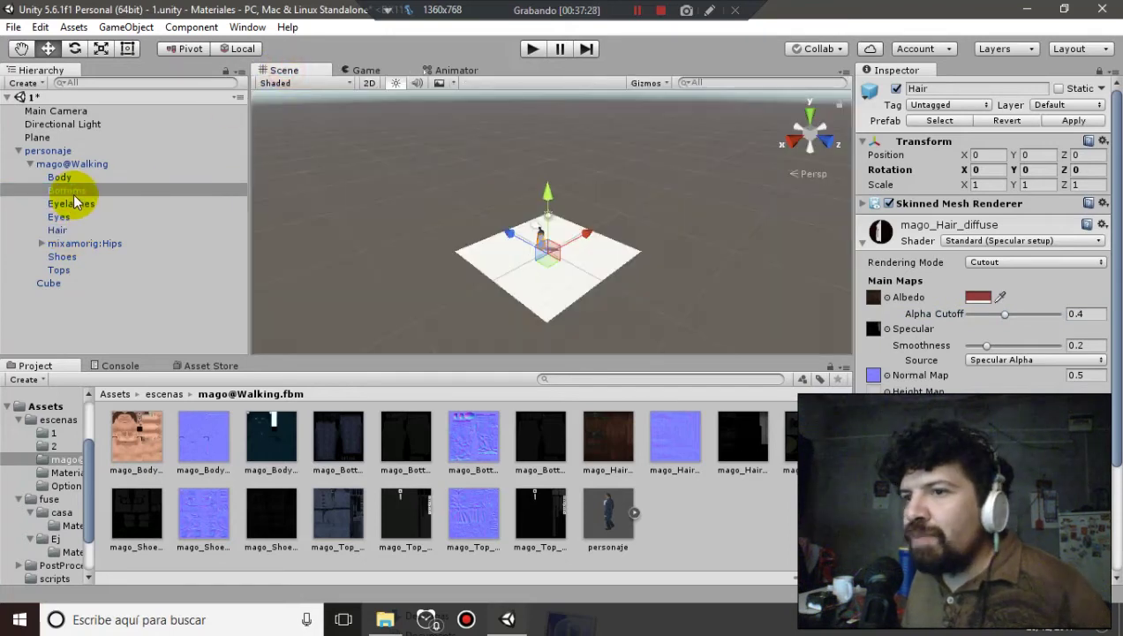
{"action": "double_click", "coordinate": [73, 193]}
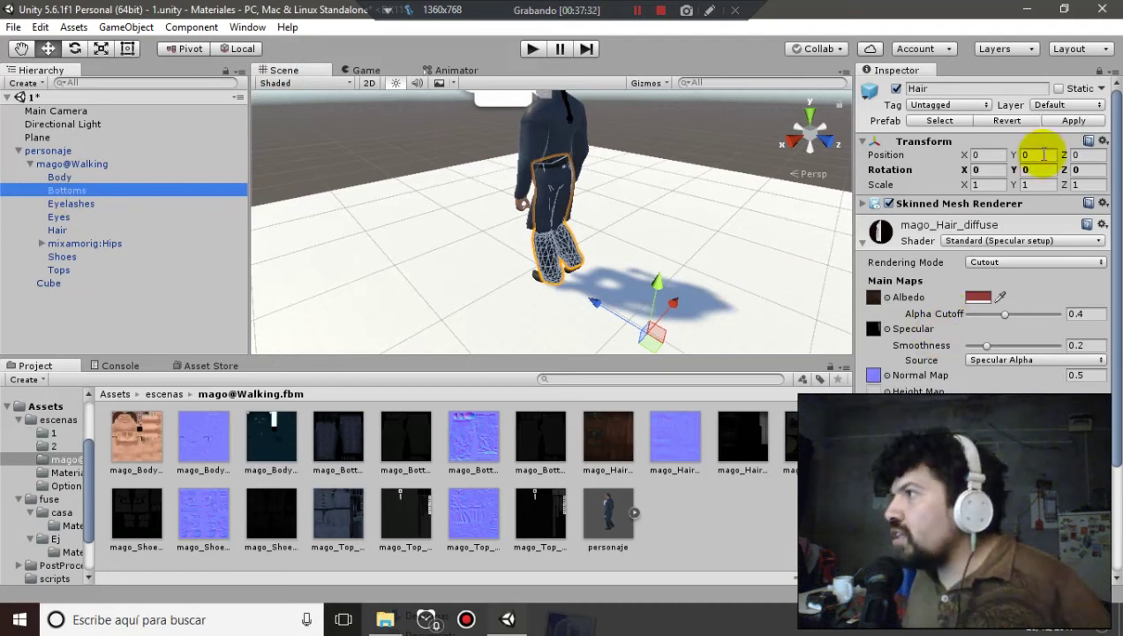
{"action": "left_click", "coordinate": [1099, 71]}
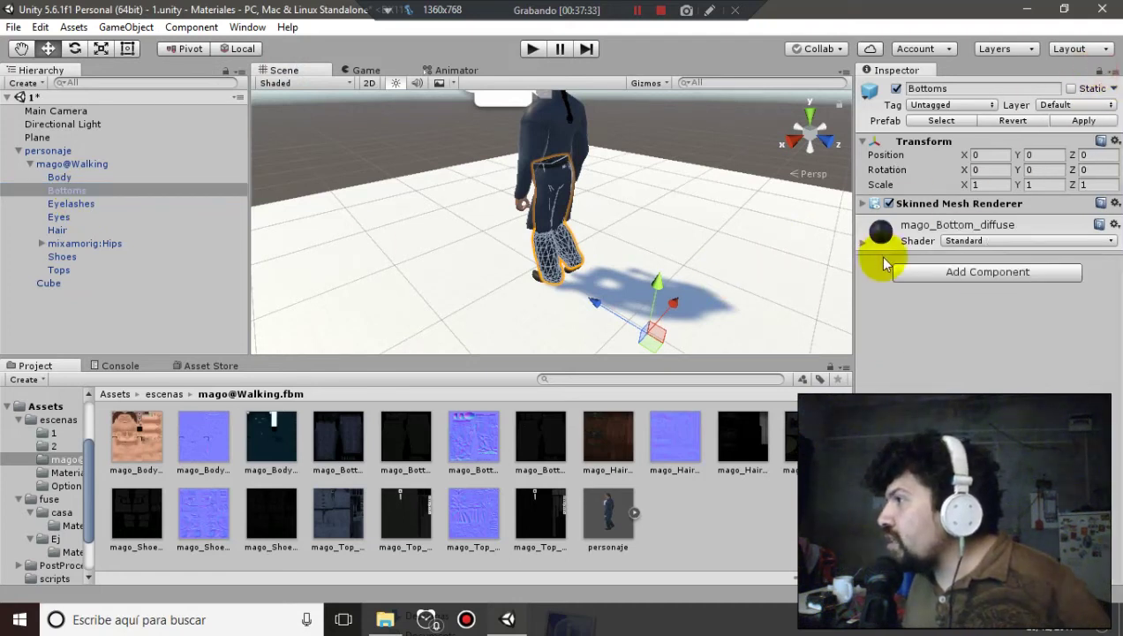
{"action": "left_click", "coordinate": [866, 246]}
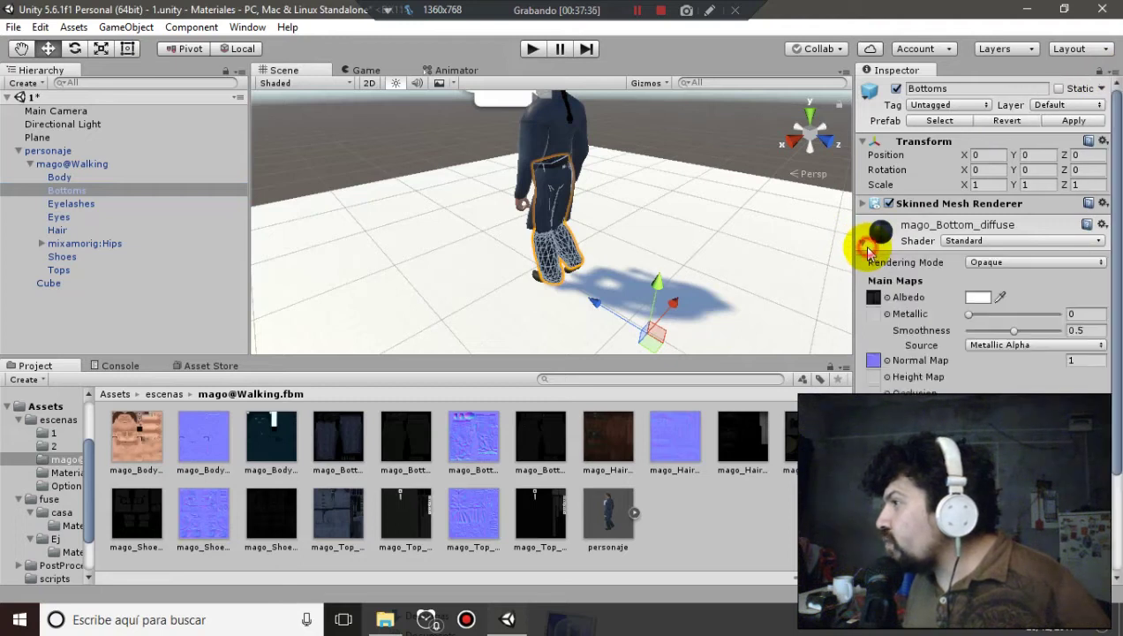
{"action": "left_click", "coordinate": [1020, 241]}
{"action": "left_click", "coordinate": [1004, 280]}
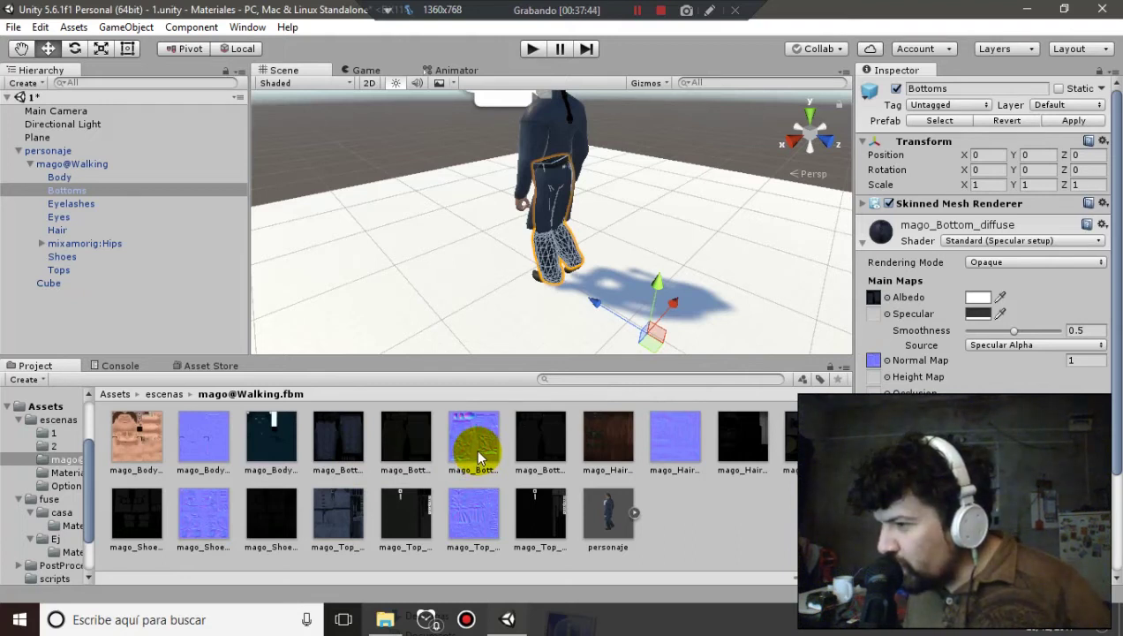
Assign mago_Bottom_specular as the Bottoms material's specular map
{"action": "left_click", "coordinate": [527, 437]}
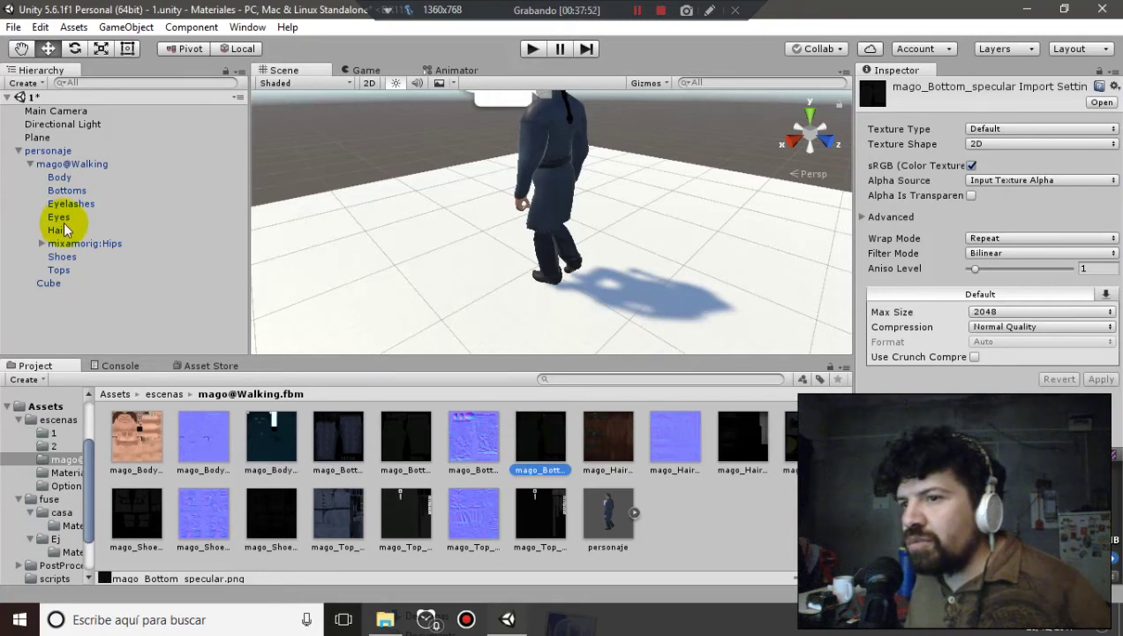
{"action": "left_click", "coordinate": [70, 192]}
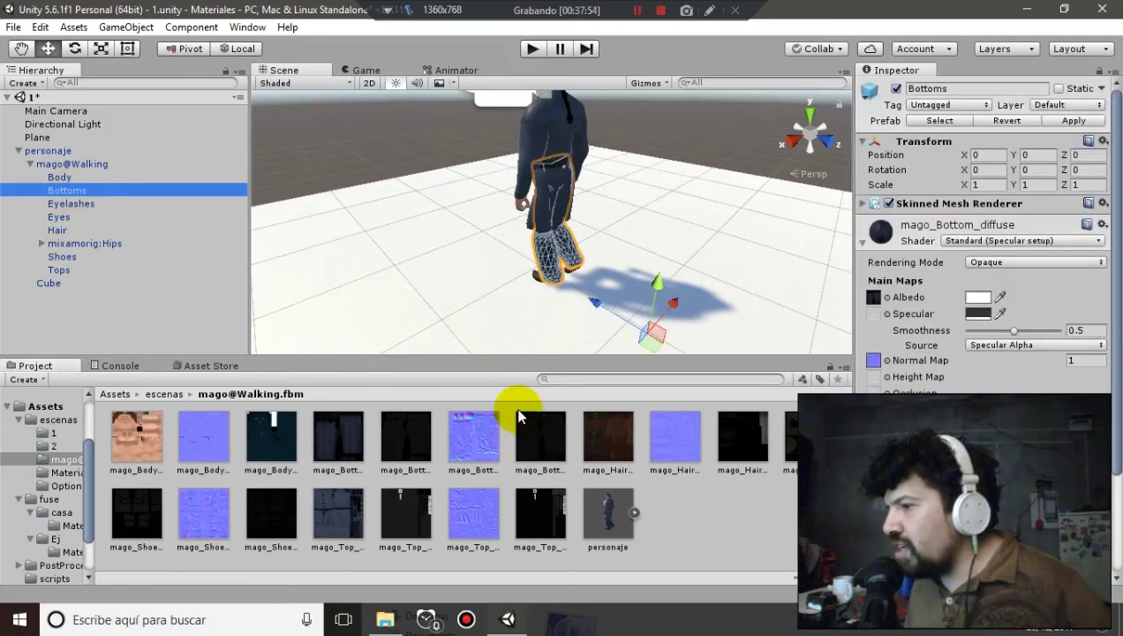
{"action": "left_click_drag", "start_coordinate": [527, 417], "coordinate": [751, 364]}
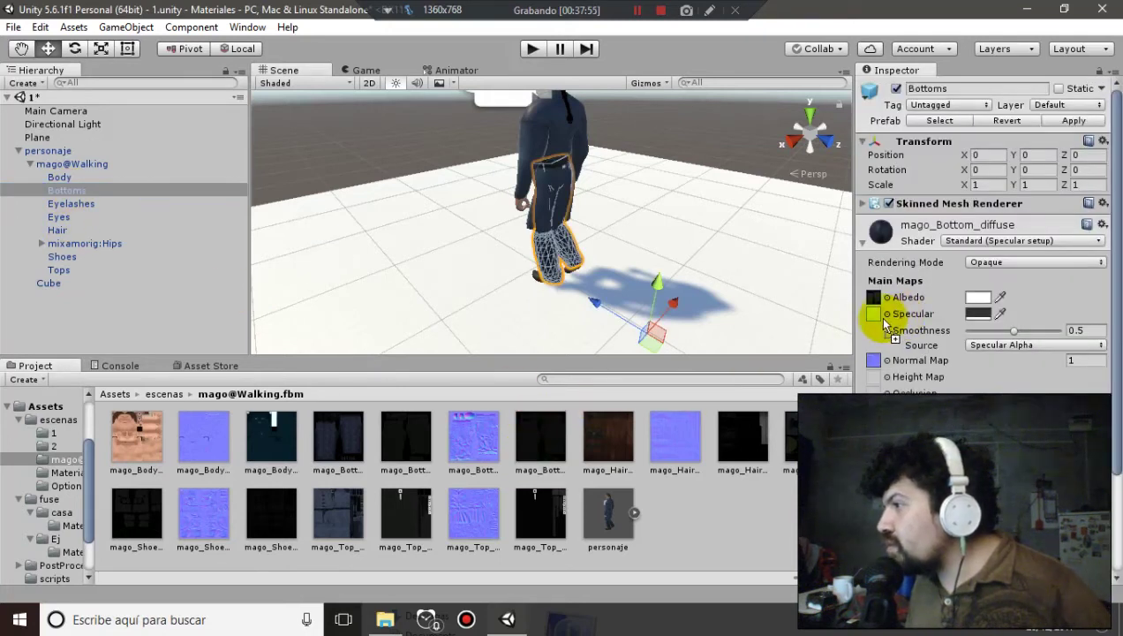
{"action": "left_click_drag", "start_coordinate": [751, 364], "coordinate": [874, 314]}
Set the Bottoms material Smoothness to 0.12
{"action": "left_click", "coordinate": [989, 331]}
{"action": "mouse_move", "coordinate": [981, 333]}
{"action": "left_mouse_down"}
{"action": "mouse_move", "coordinate": [994, 337]}
{"action": "mouse_move", "coordinate": [981, 333]}
{"action": "left_mouse_up"}
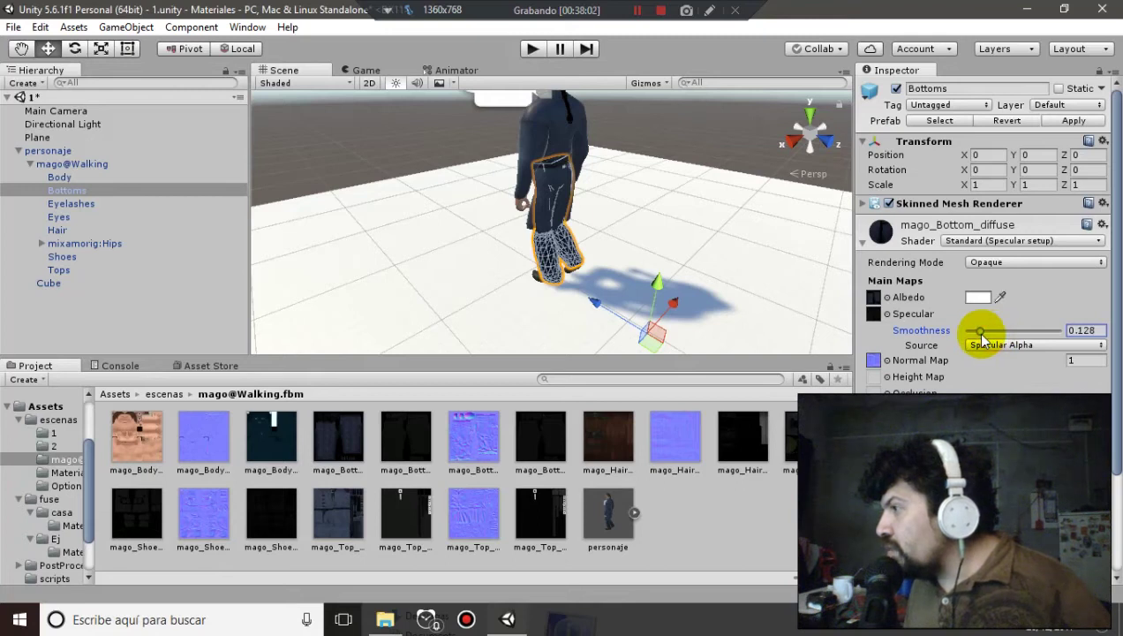
{"action": "left_click", "coordinate": [1083, 329]}
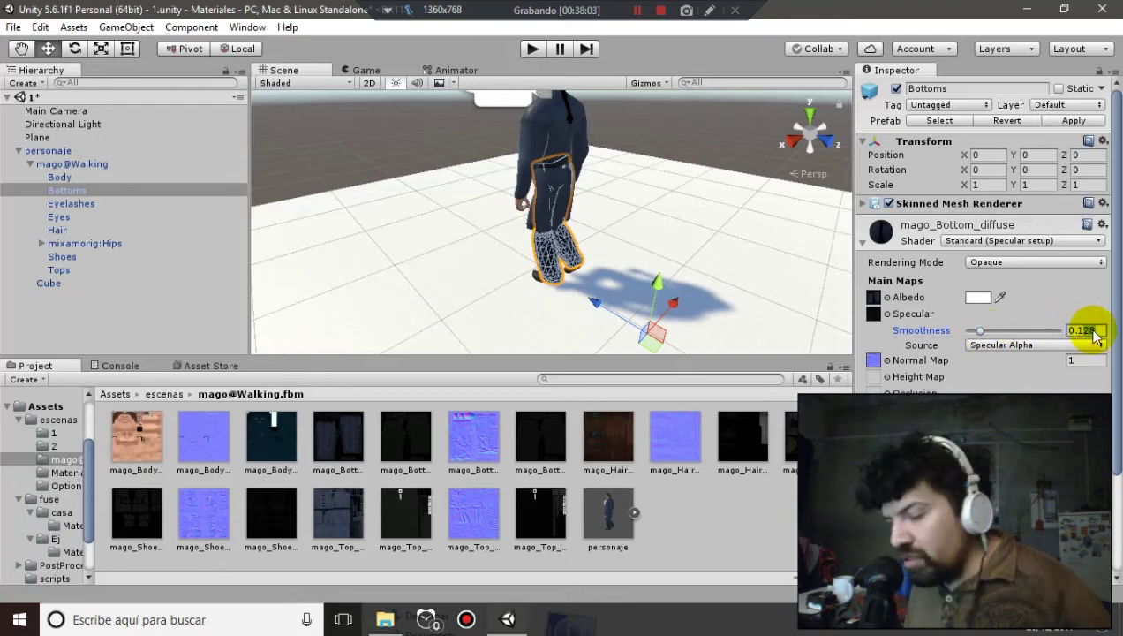
{"action": "key", "text": "BackSpace"}
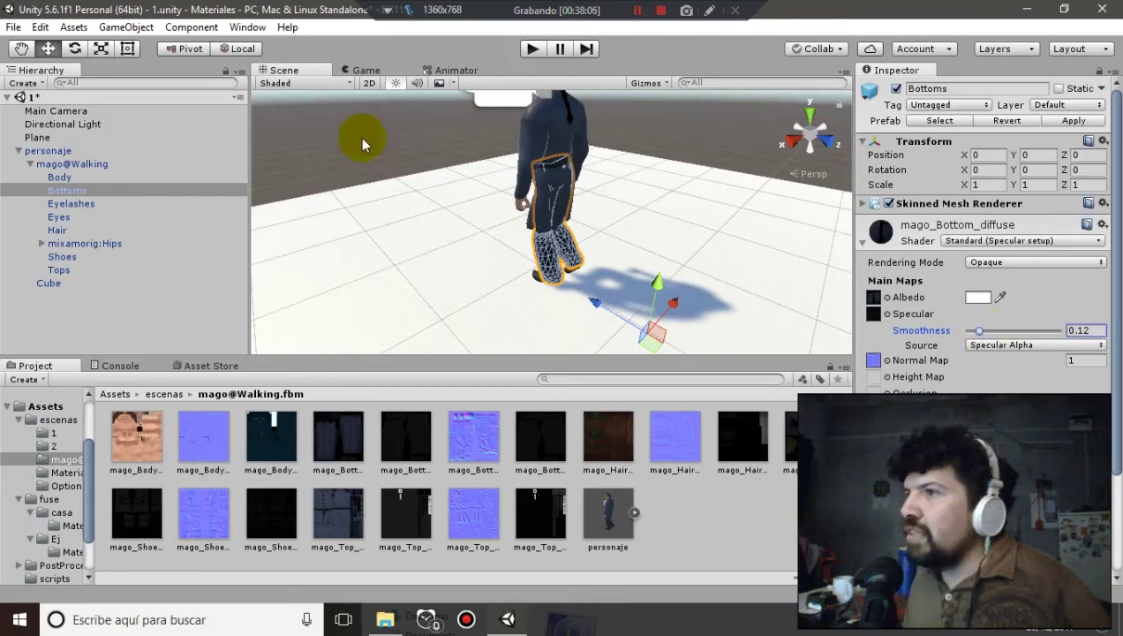
{"action": "left_click", "coordinate": [368, 81]}
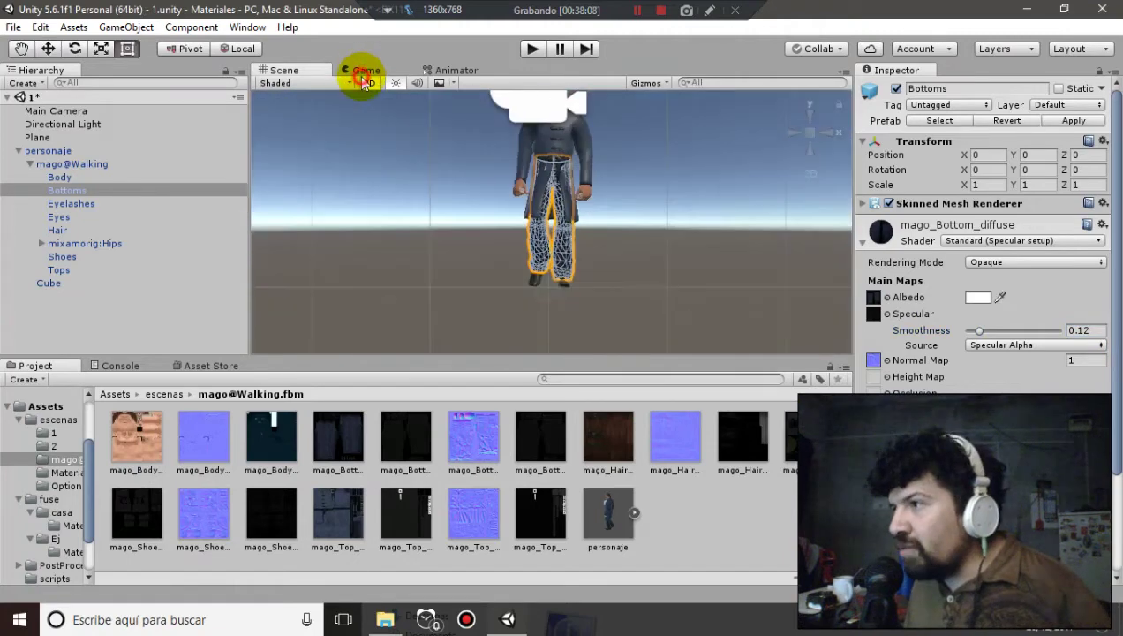
Preview the character through the Game view camera, then return to the Scene view
{"action": "left_click", "coordinate": [366, 80]}
{"action": "left_click", "coordinate": [357, 69]}
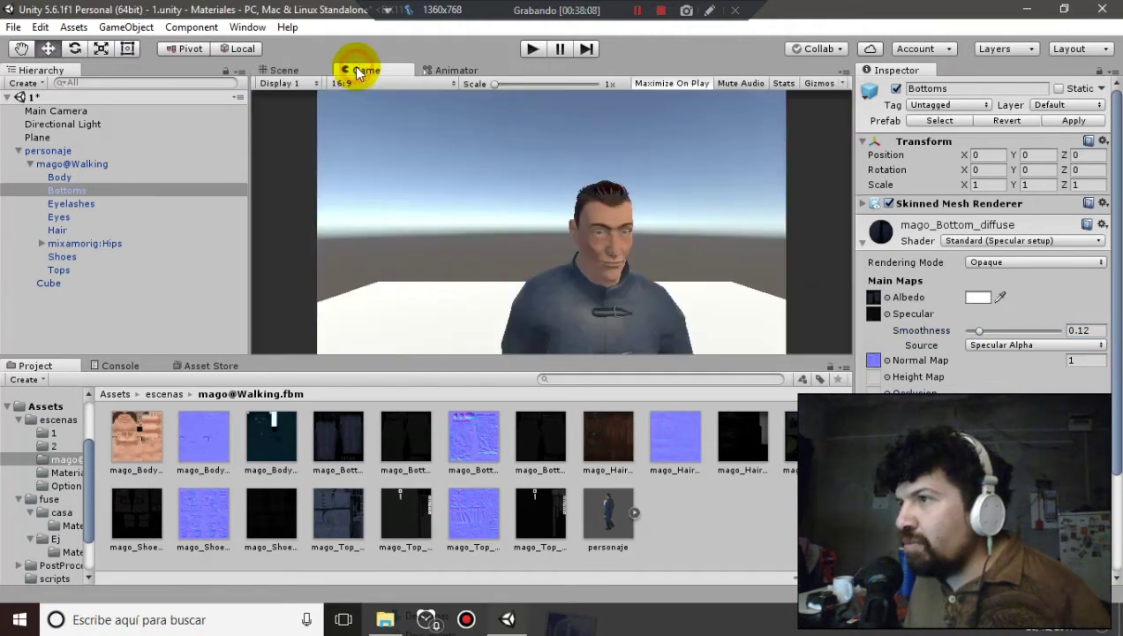
{"action": "left_click", "coordinate": [296, 69]}
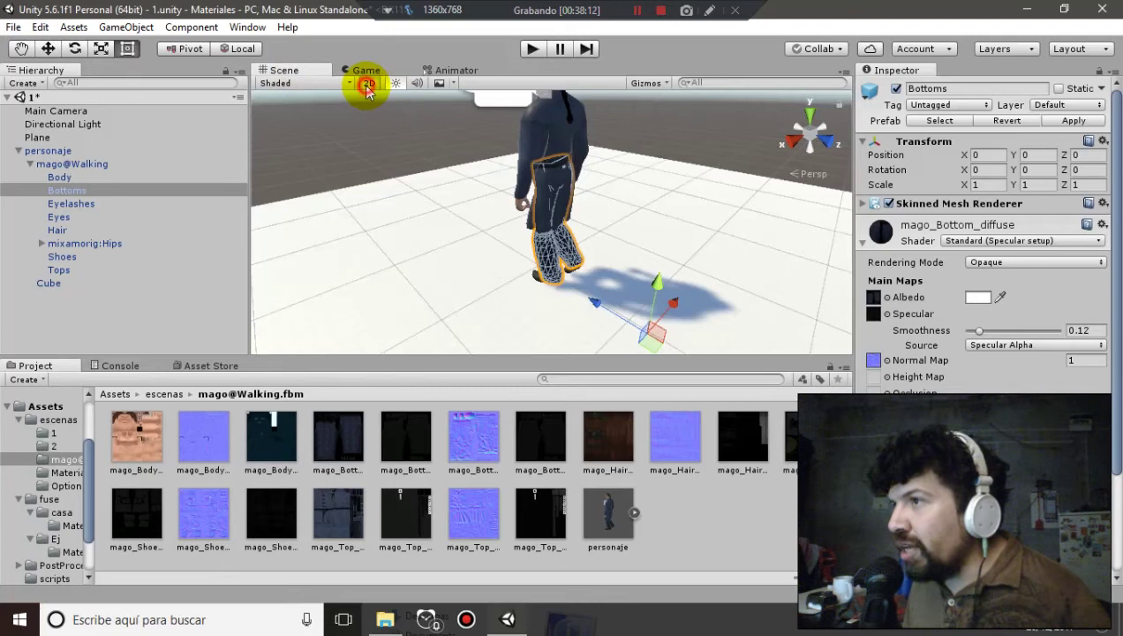
Switch the Scene view to 2D, clear the selection, and select the Tops mesh
{"action": "left_click", "coordinate": [369, 82]}
{"action": "left_click", "coordinate": [380, 173]}
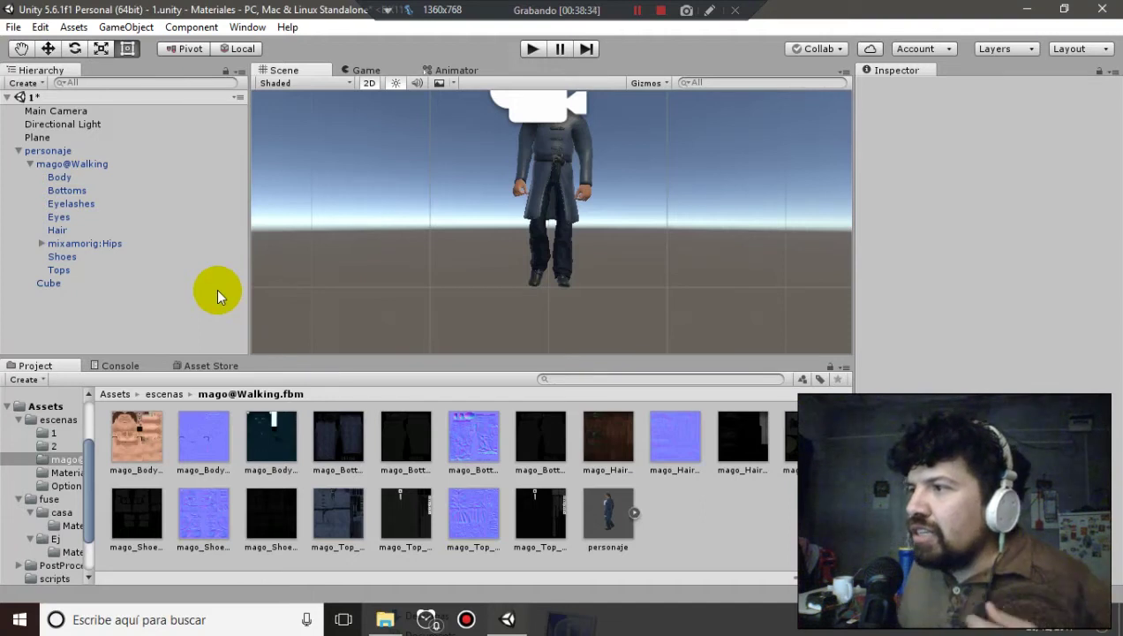
{"action": "left_click", "coordinate": [93, 270]}
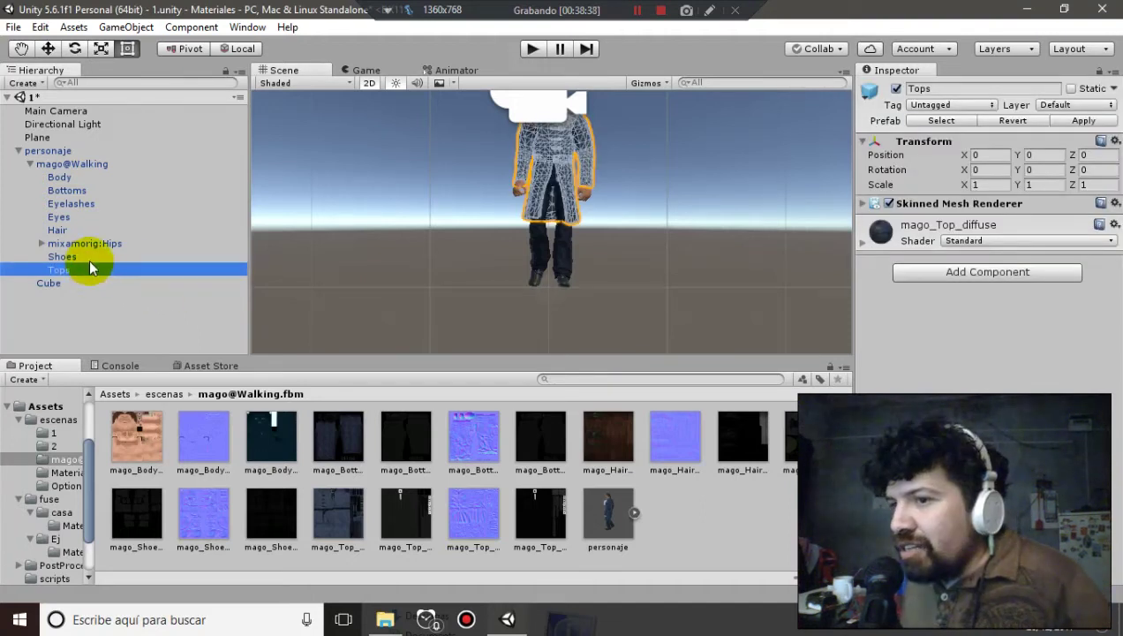
Switch the Tops material to Standard (Specular setup) with the top texture as its specular map
{"action": "left_click", "coordinate": [856, 238]}
{"action": "left_click", "coordinate": [861, 242]}
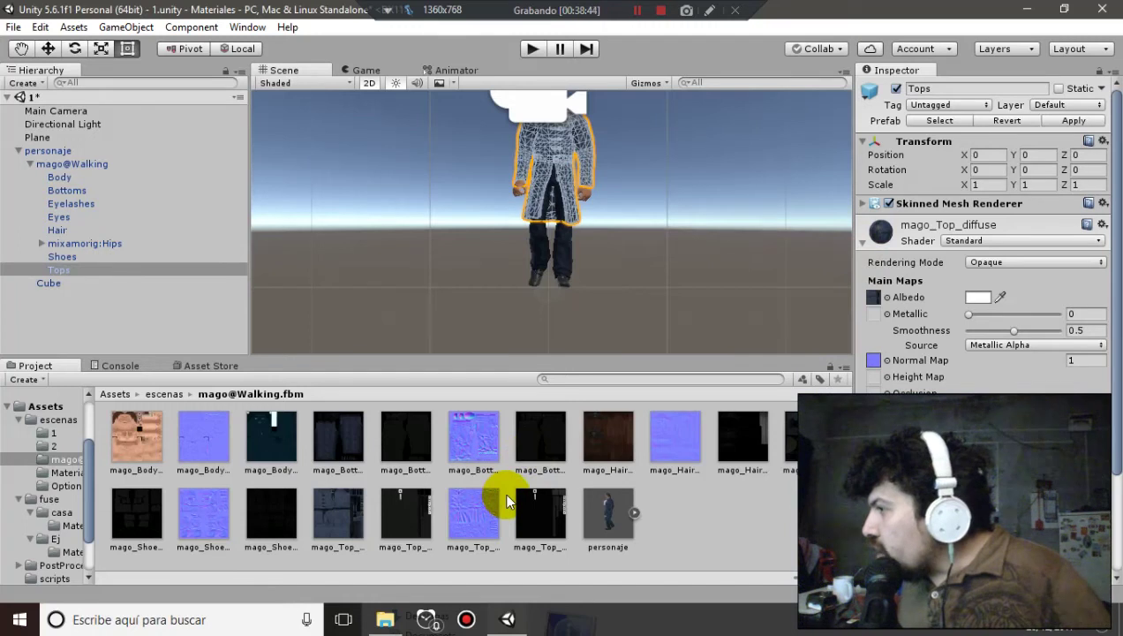
{"action": "left_click", "coordinate": [983, 332]}
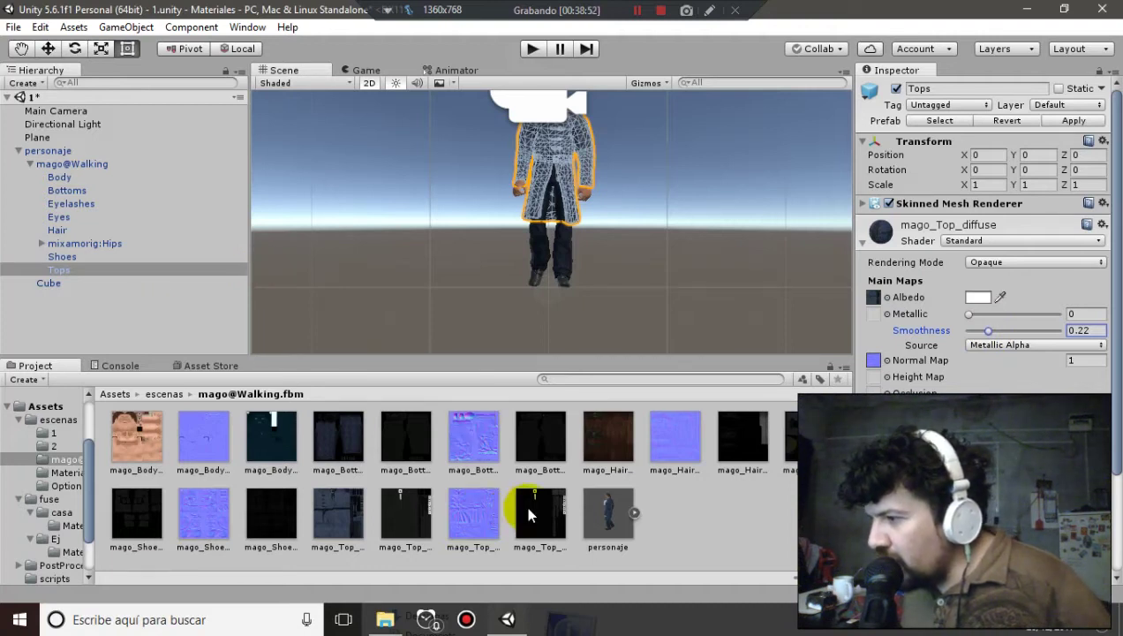
{"action": "left_click_drag", "start_coordinate": [528, 512], "coordinate": [881, 335]}
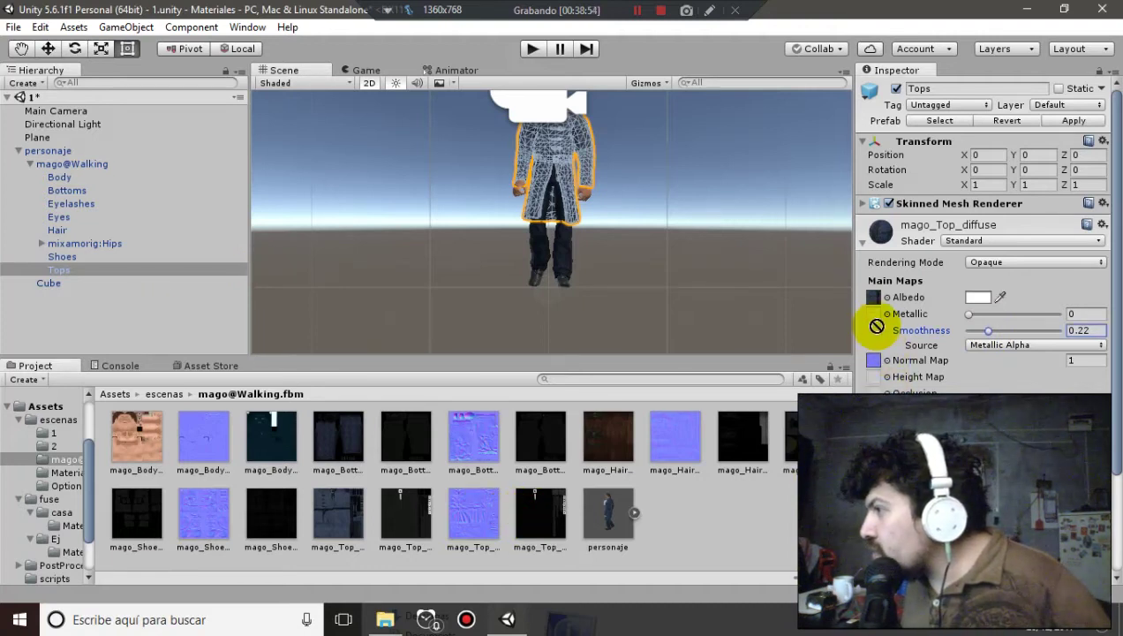
{"action": "left_click_drag", "start_coordinate": [881, 336], "coordinate": [727, 537]}
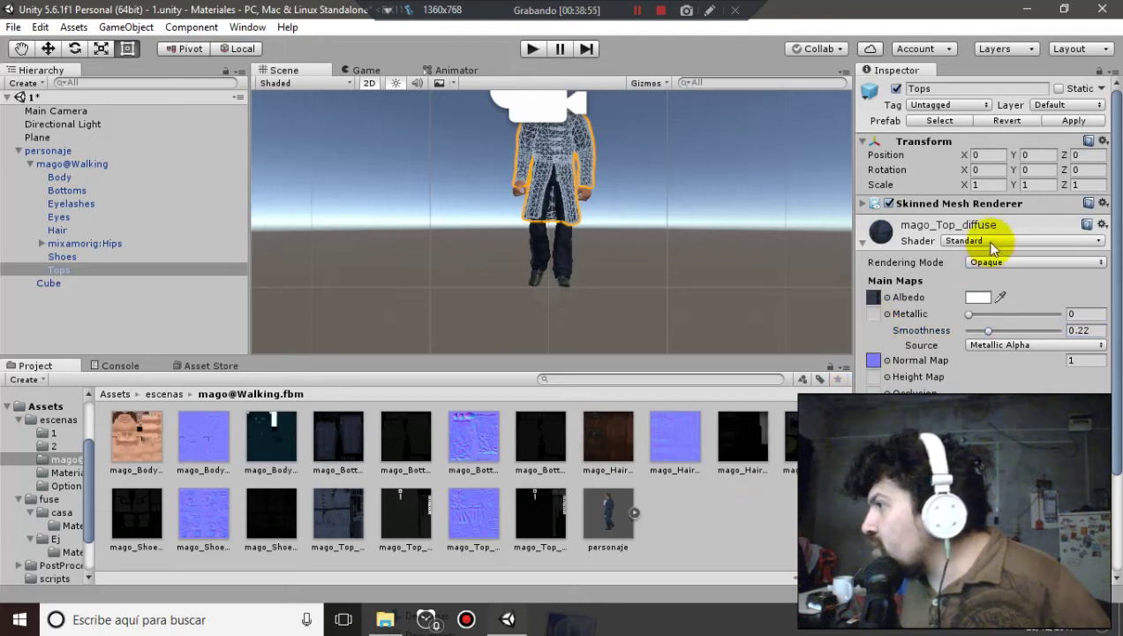
{"action": "left_click", "coordinate": [997, 243]}
{"action": "left_click", "coordinate": [998, 242]}
{"action": "left_click", "coordinate": [990, 277]}
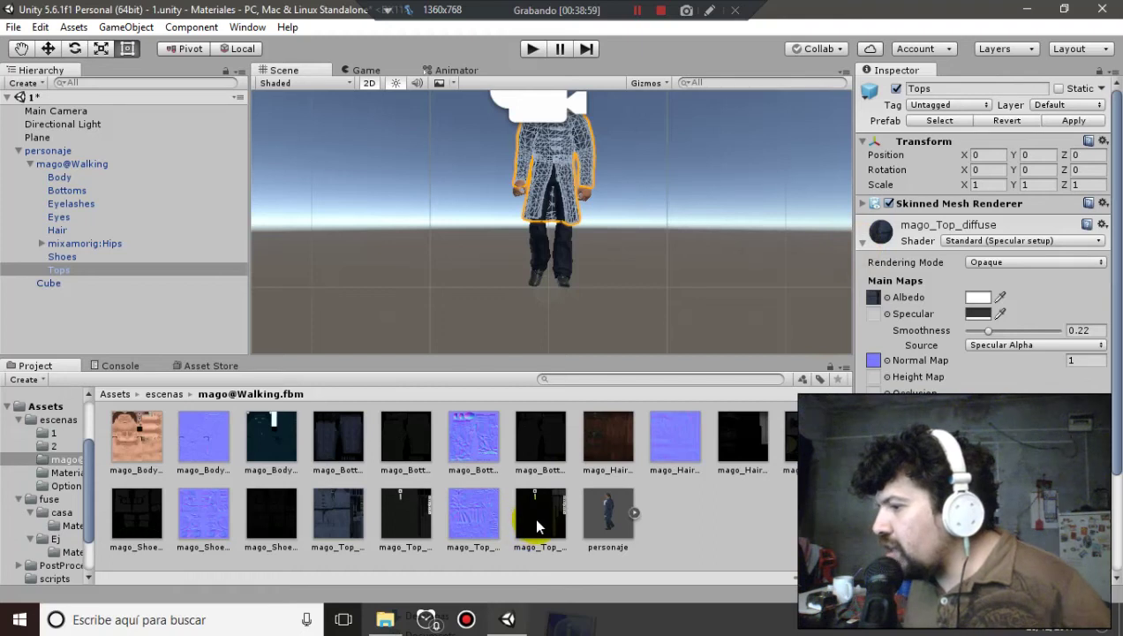
{"action": "left_click_drag", "start_coordinate": [536, 521], "coordinate": [873, 314]}
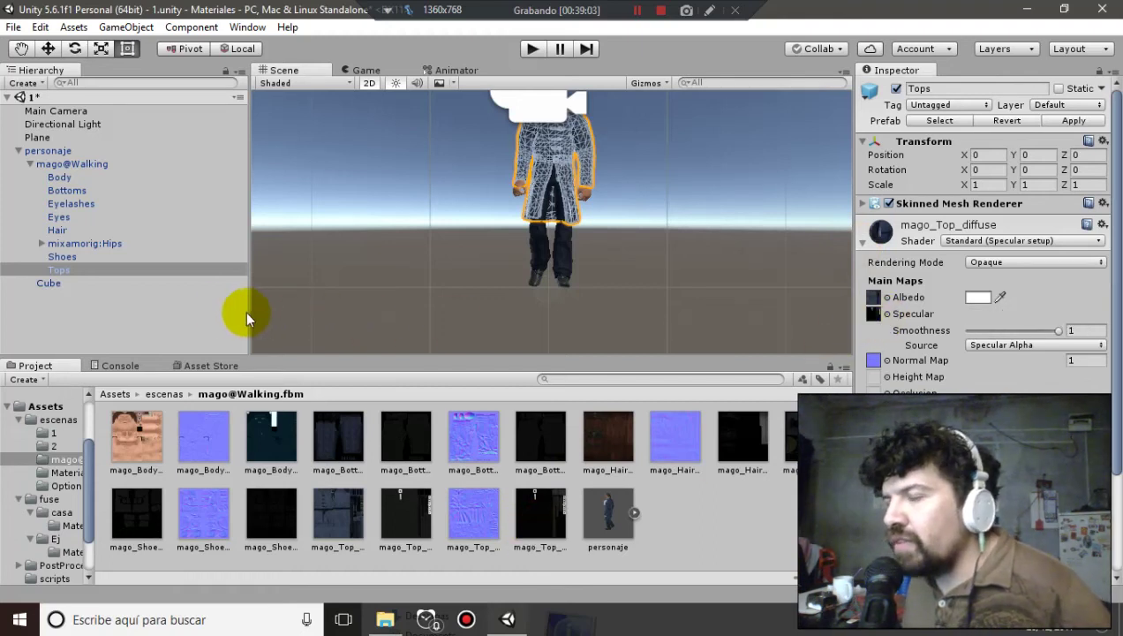
Preview Tops in the Game view and set its material smoothness to 0.2
{"action": "left_click", "coordinate": [221, 316]}
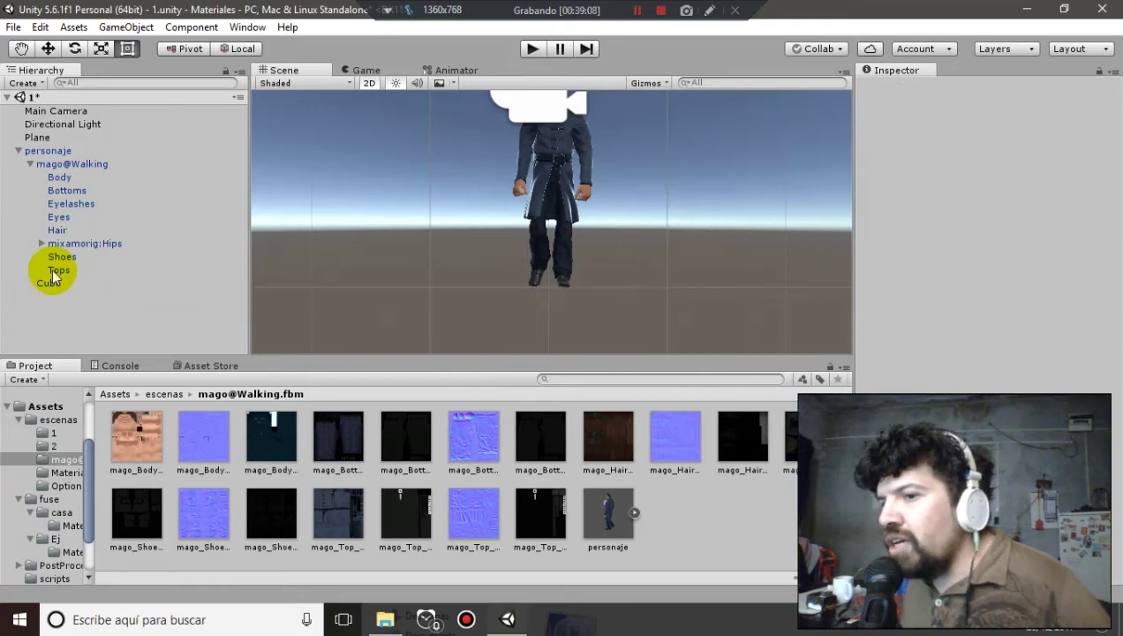
{"action": "left_click", "coordinate": [56, 269]}
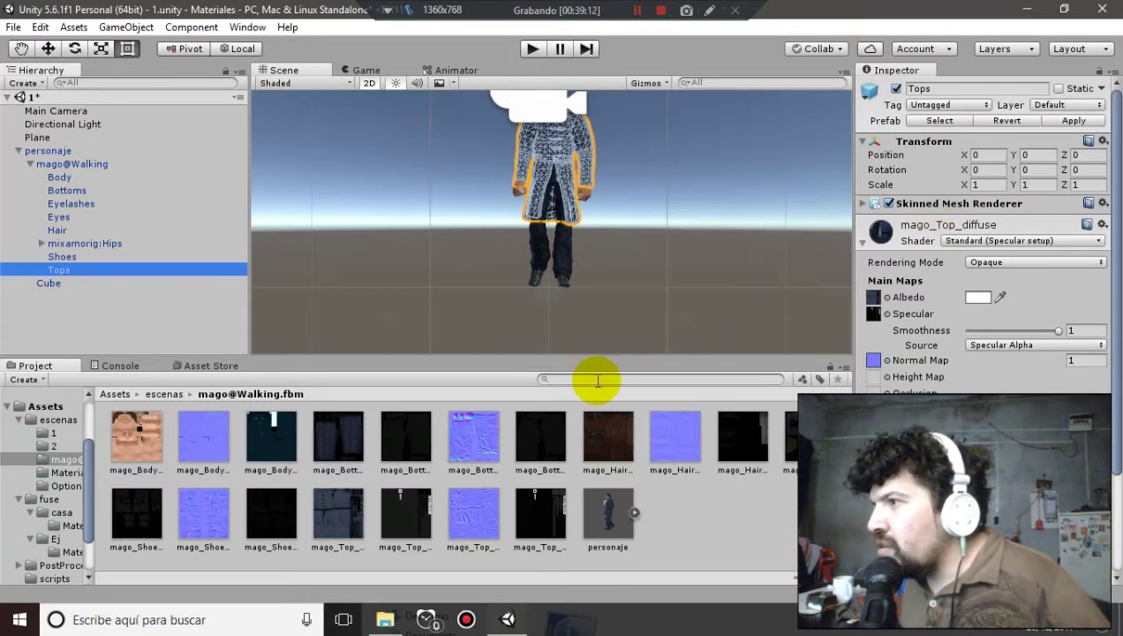
{"action": "left_click", "coordinate": [371, 71]}
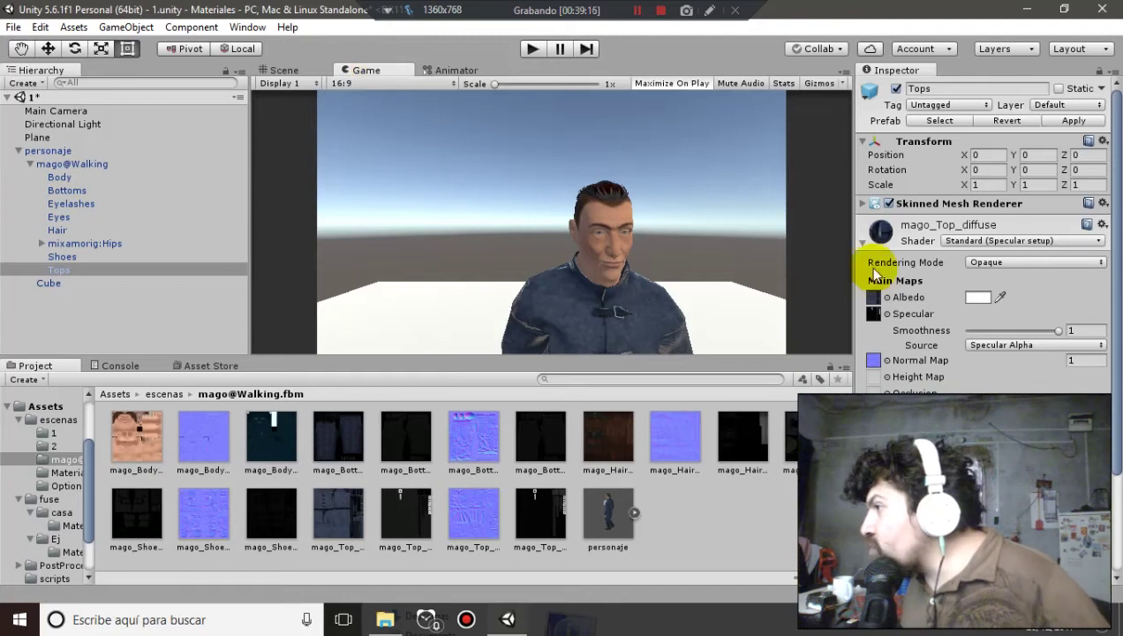
{"action": "left_click_drag", "start_coordinate": [987, 330], "coordinate": [988, 336]}
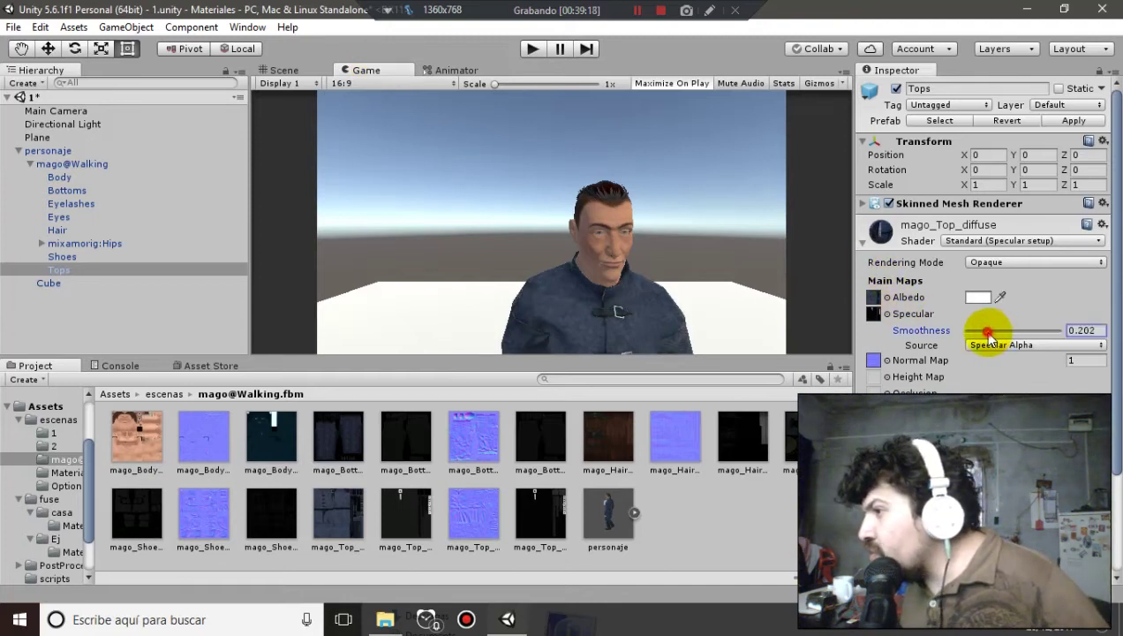
{"action": "left_click", "coordinate": [1094, 333]}
{"action": "left_click", "coordinate": [1098, 331]}
{"action": "type", "text": "0.2"}
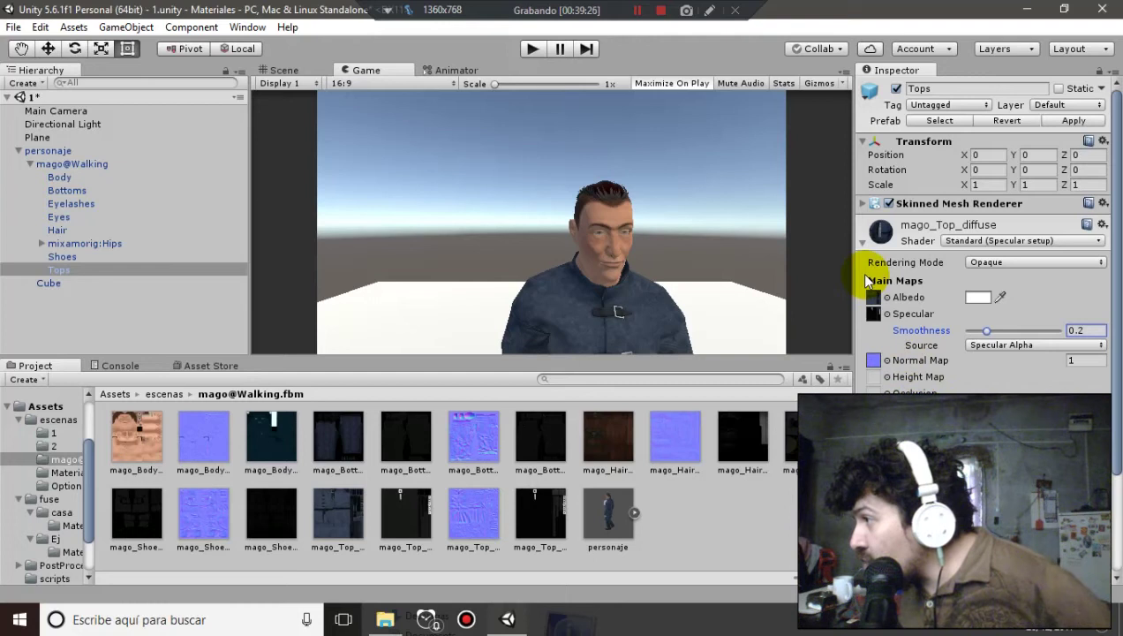
{"action": "left_click", "coordinate": [862, 240]}
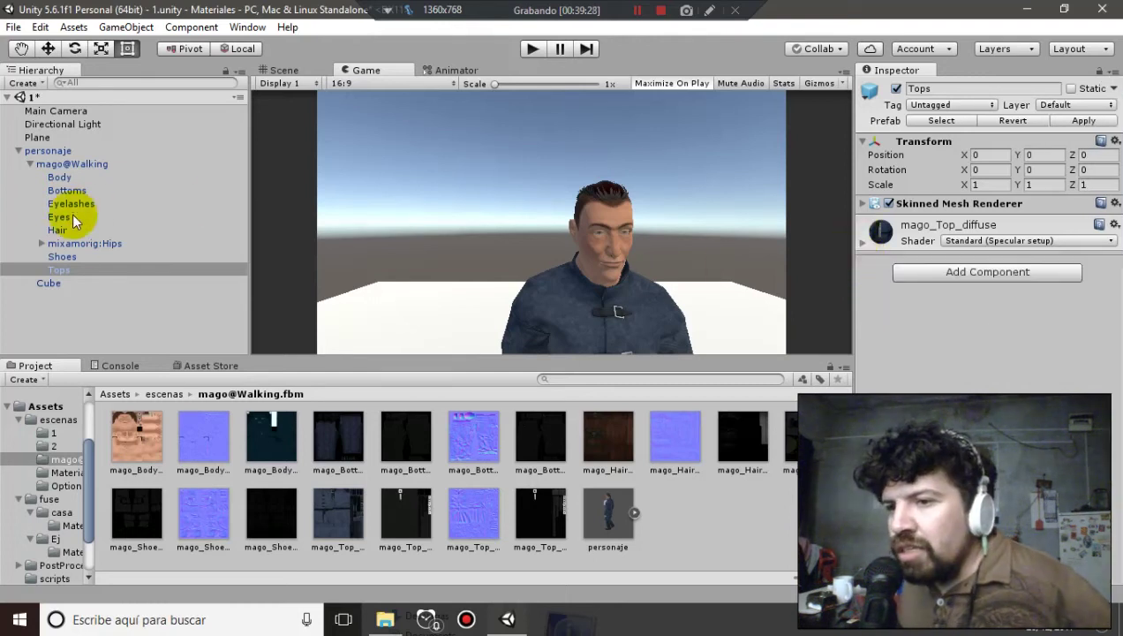
{"action": "left_click", "coordinate": [70, 256]}
Switch the Shoes material to Standard (Specular setup) using the shoes texture as specular map
{"action": "left_click", "coordinate": [274, 67]}
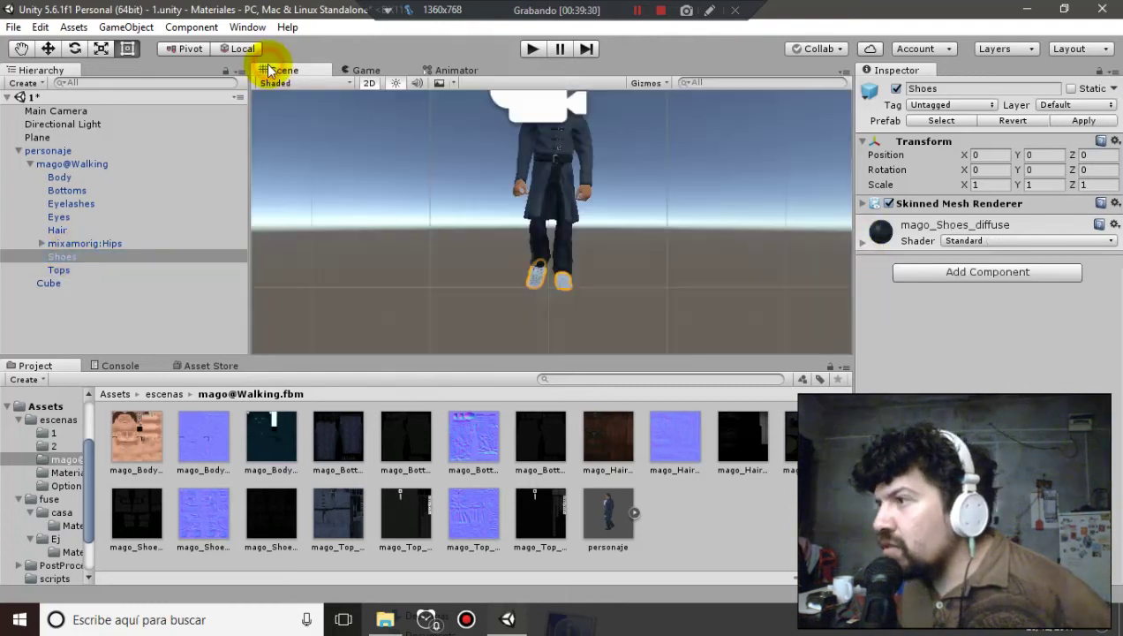
{"action": "left_click", "coordinate": [863, 241]}
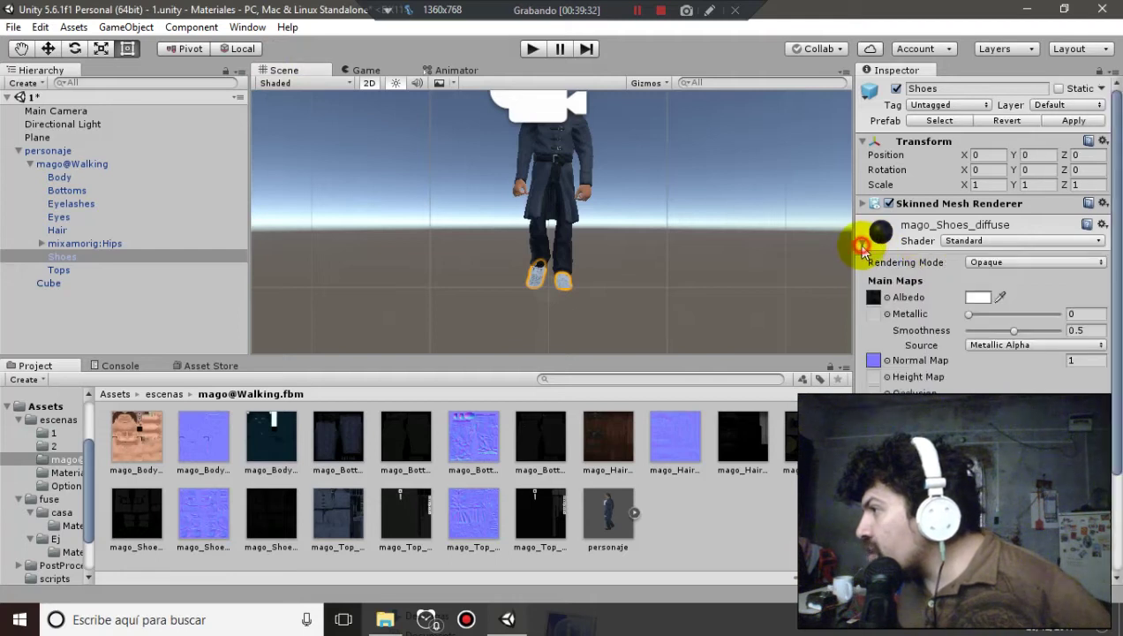
{"action": "left_click", "coordinate": [967, 242]}
{"action": "left_click", "coordinate": [975, 276]}
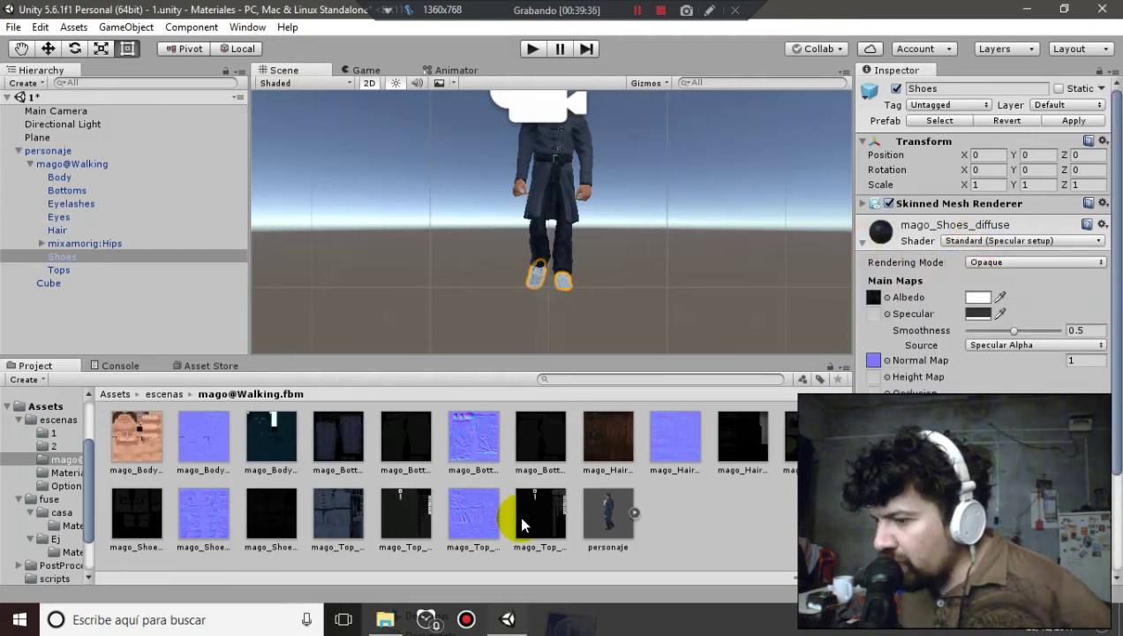
{"action": "left_click_drag", "start_coordinate": [288, 512], "coordinate": [874, 313]}
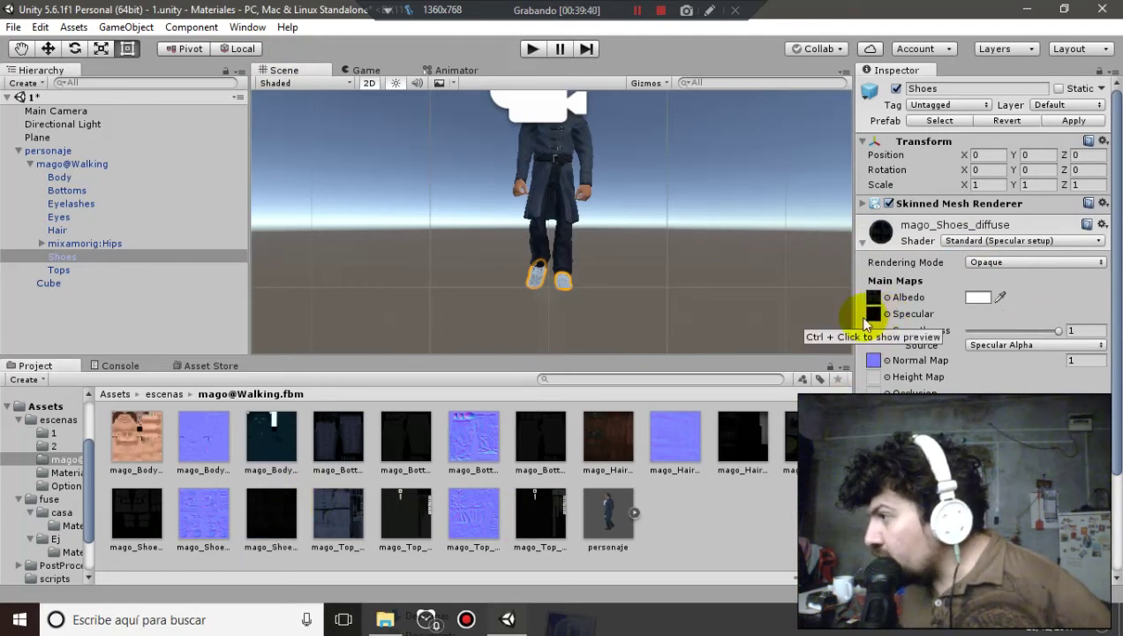
{"action": "left_click", "coordinate": [343, 528]}
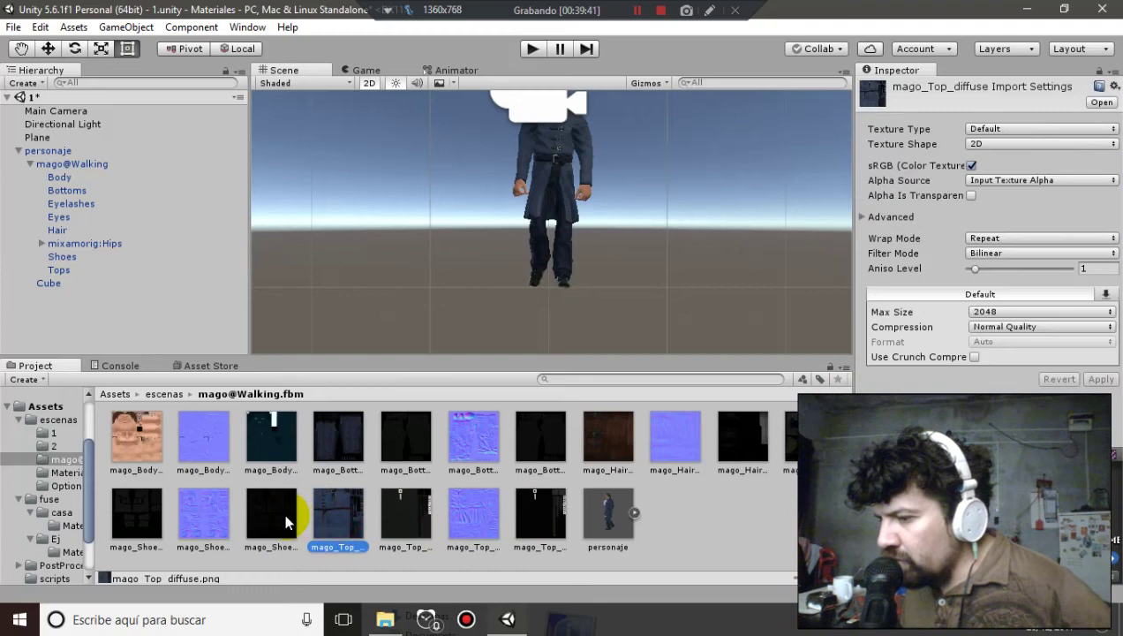
{"action": "left_click", "coordinate": [273, 521]}
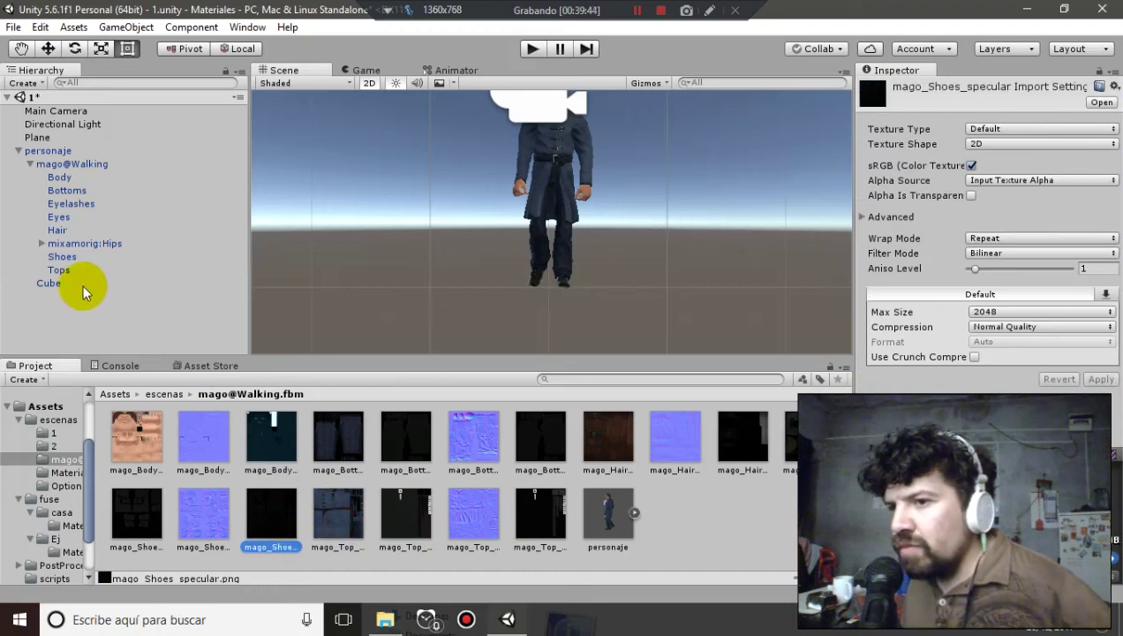
{"action": "left_click", "coordinate": [64, 257]}
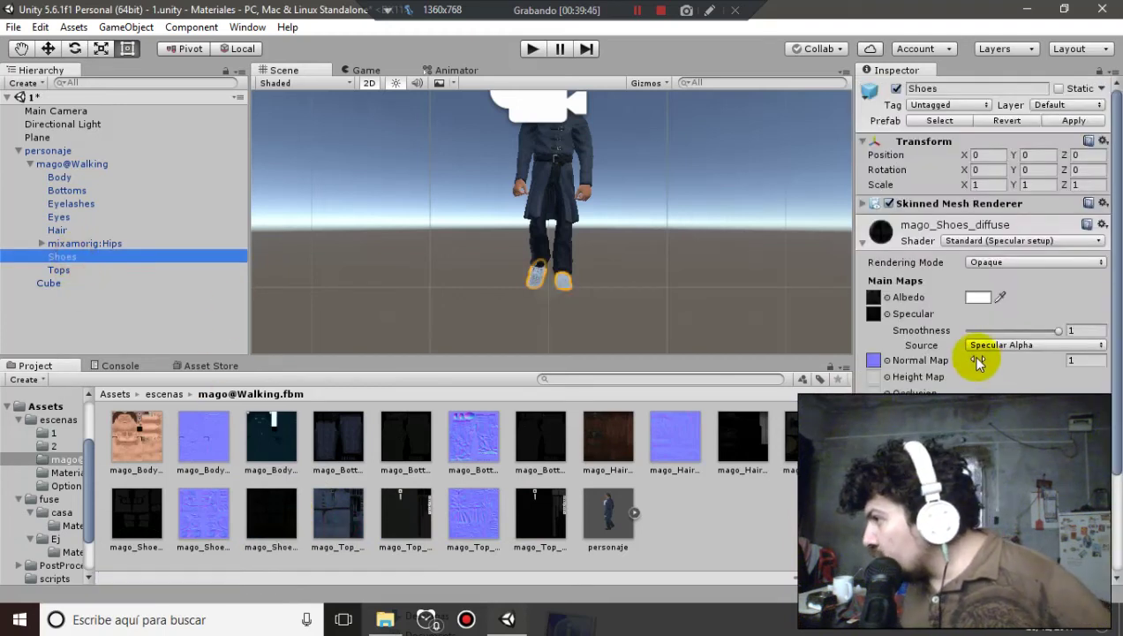
Set the Shoes material smoothness to 0.2
{"action": "left_click", "coordinate": [999, 332]}
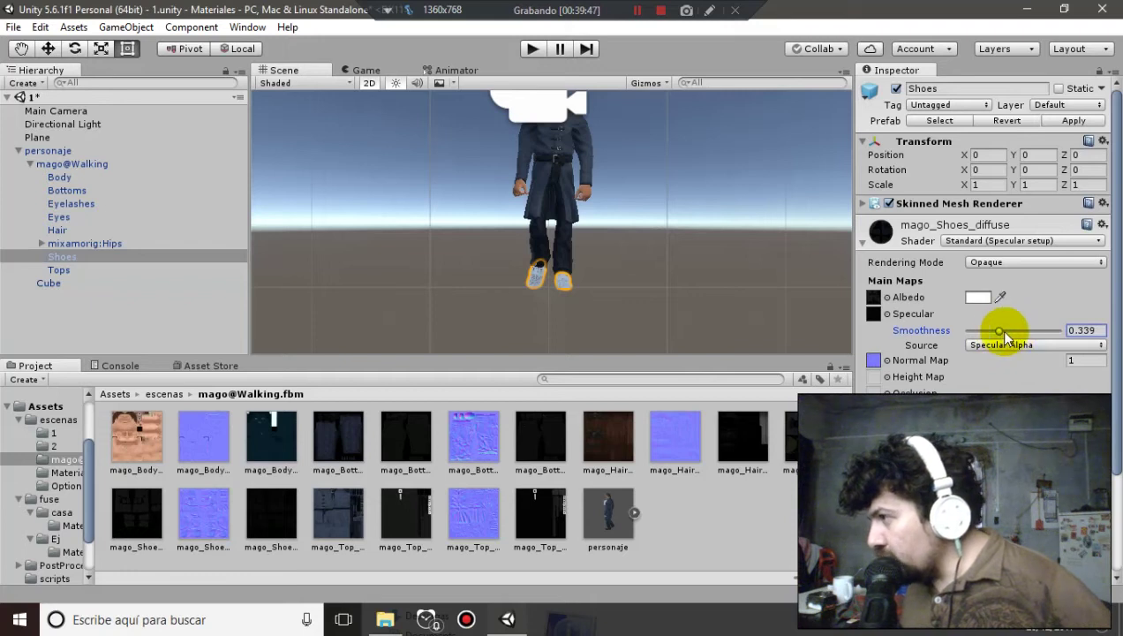
{"action": "left_click_drag", "start_coordinate": [1006, 330], "coordinate": [981, 327]}
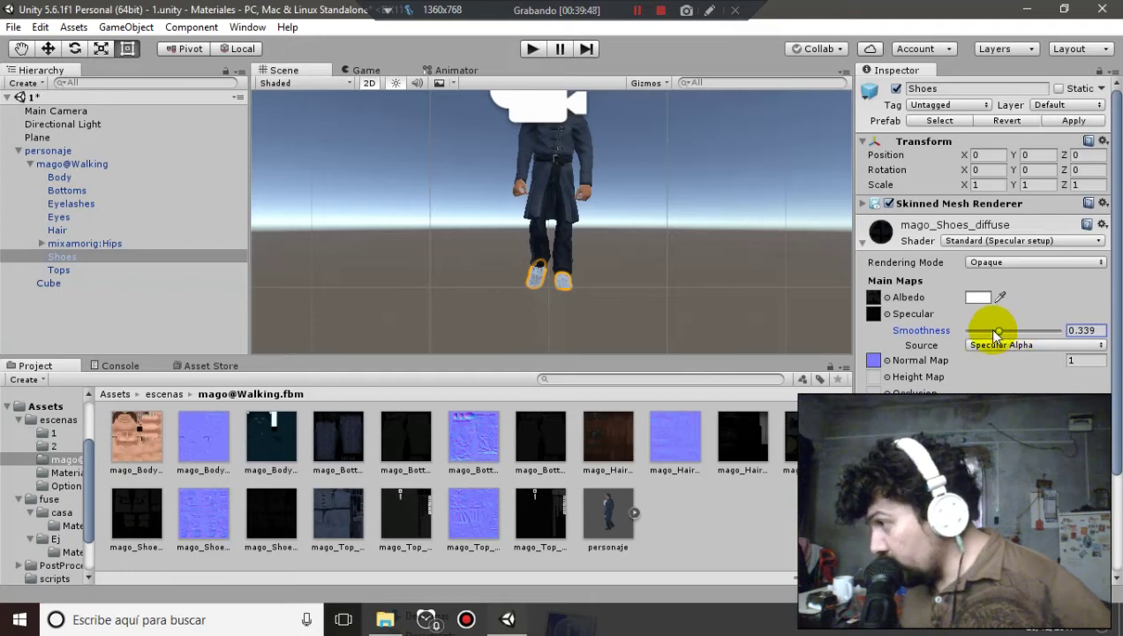
{"action": "left_click", "coordinate": [1096, 329]}
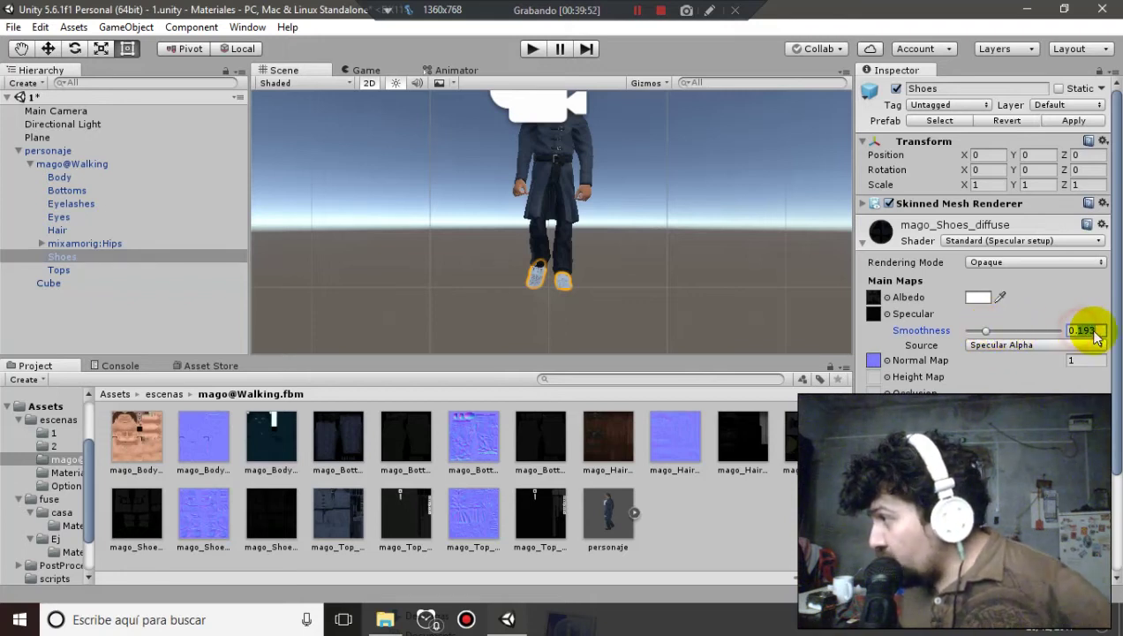
{"action": "type", "text": "0.2"}
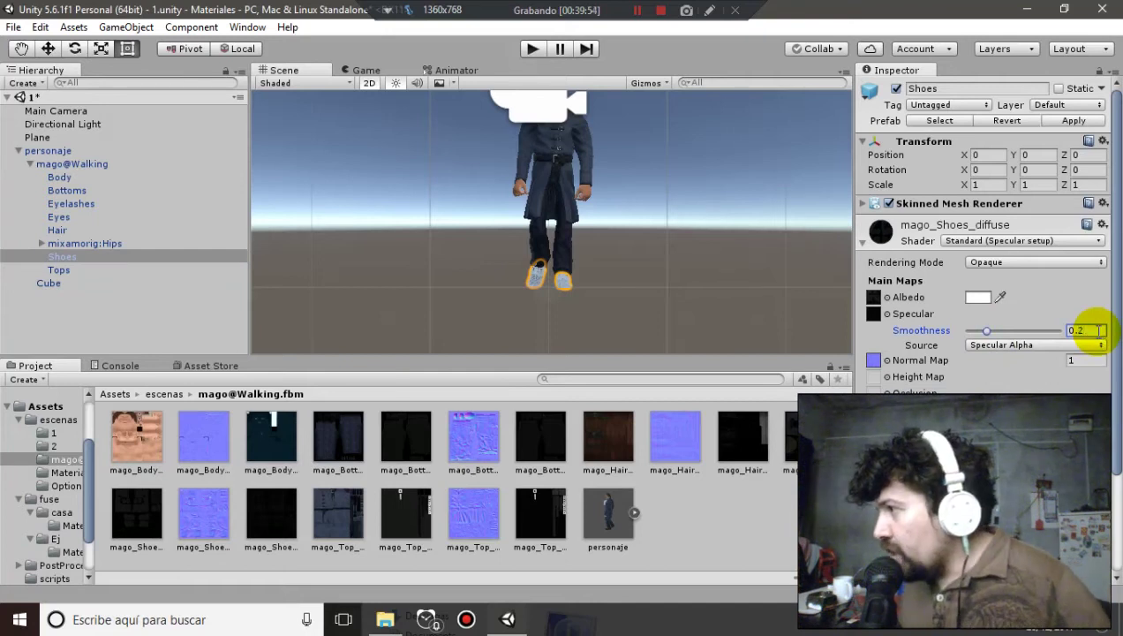
{"action": "left_click", "coordinate": [1016, 377]}
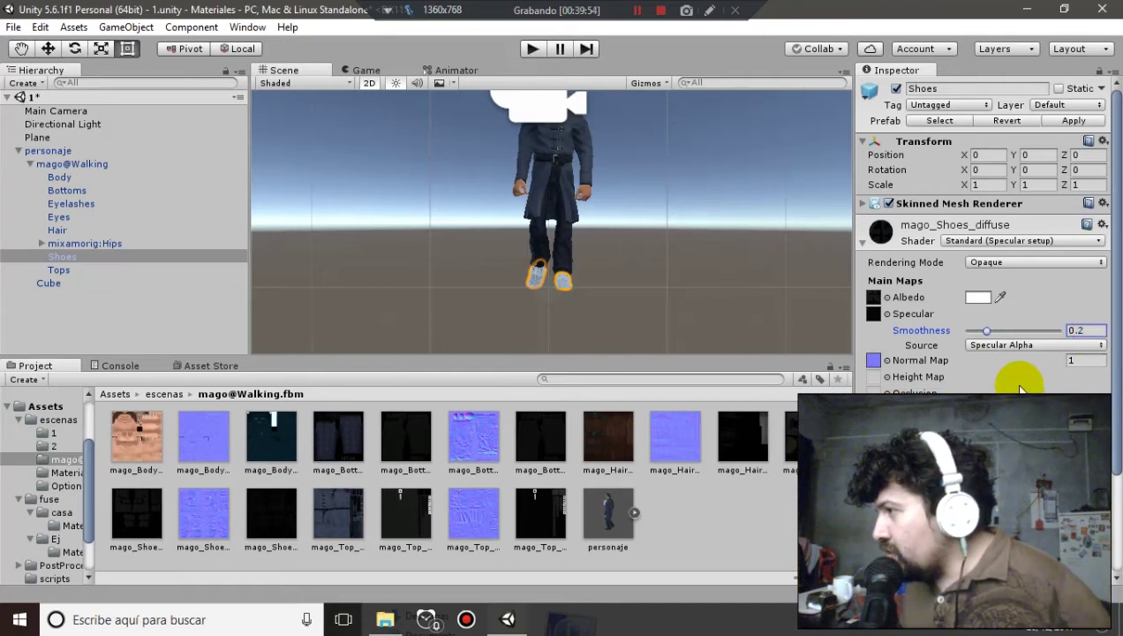
{"action": "left_click", "coordinate": [641, 316]}
{"action": "double_click", "coordinate": [67, 271]}
{"action": "left_click", "coordinate": [70, 271]}
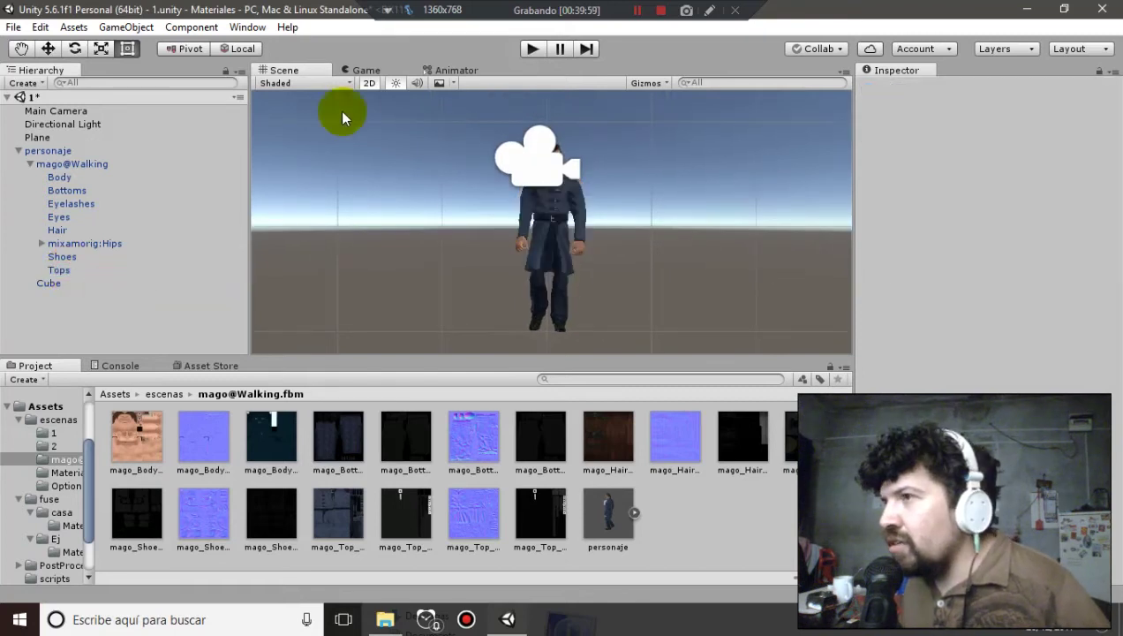
{"action": "left_click", "coordinate": [362, 71]}
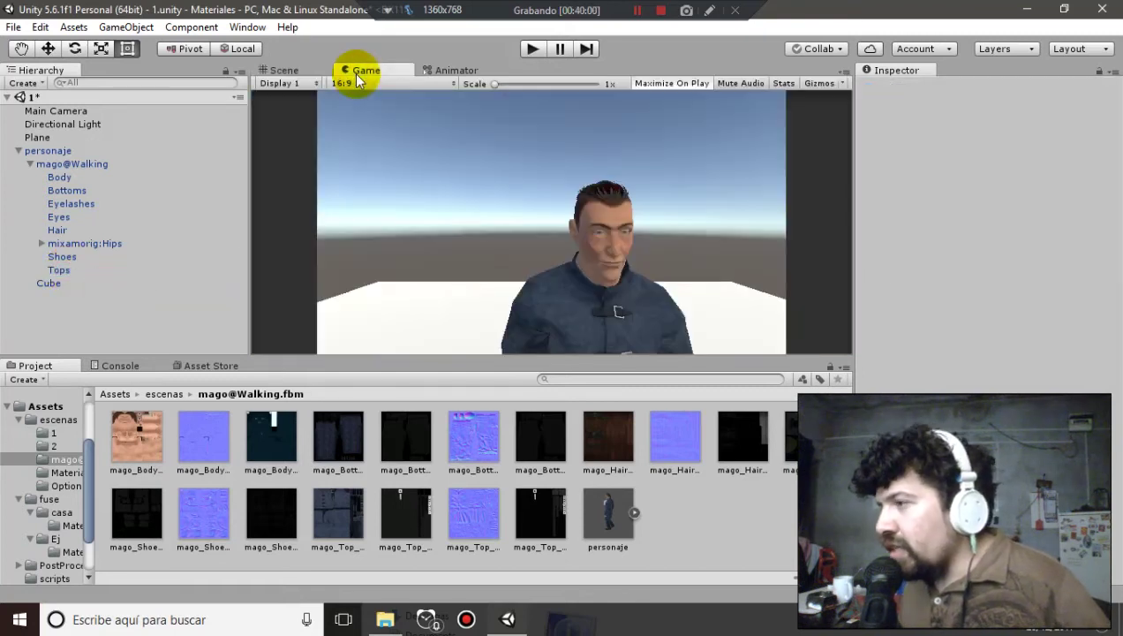
{"action": "left_click", "coordinate": [55, 272]}
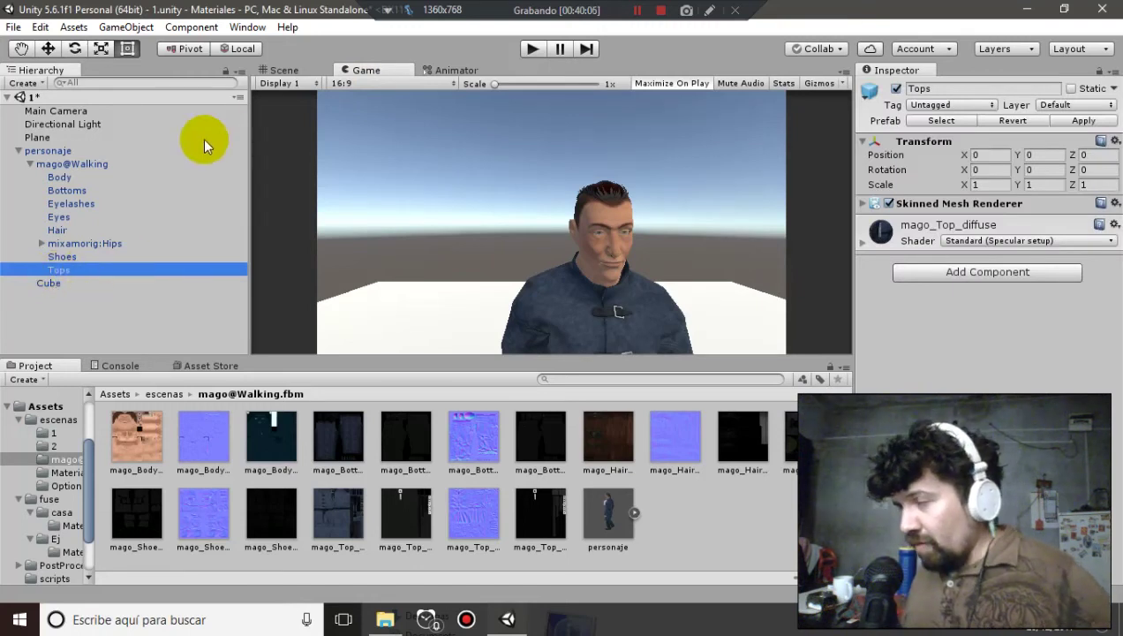
{"action": "left_click", "coordinate": [284, 81]}
{"action": "left_click", "coordinate": [291, 70]}
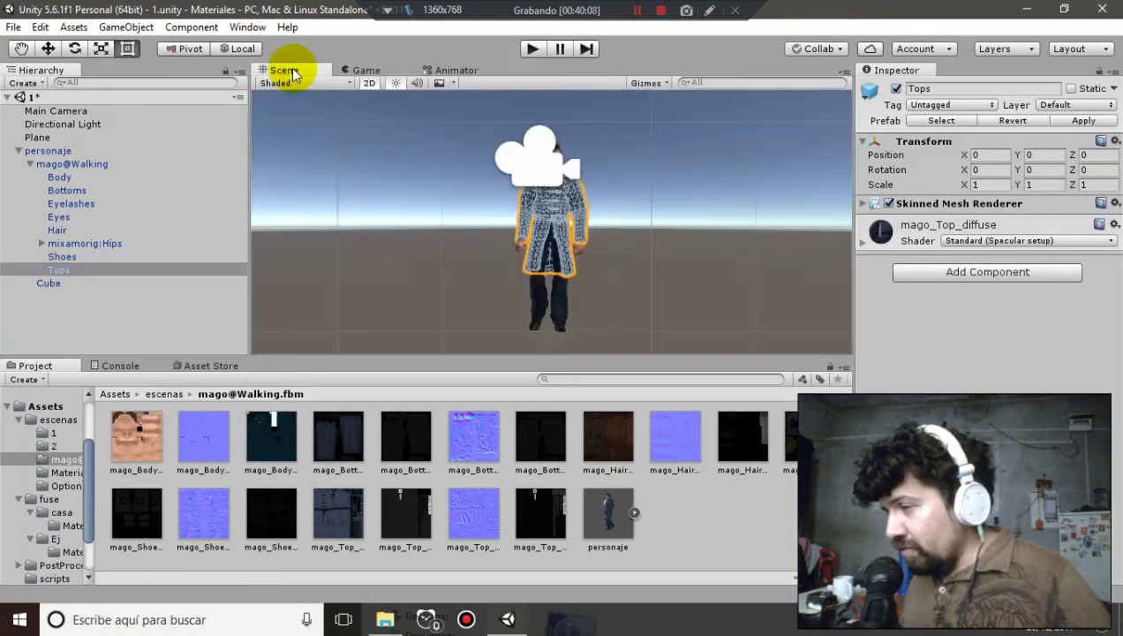
{"action": "left_click", "coordinate": [172, 288]}
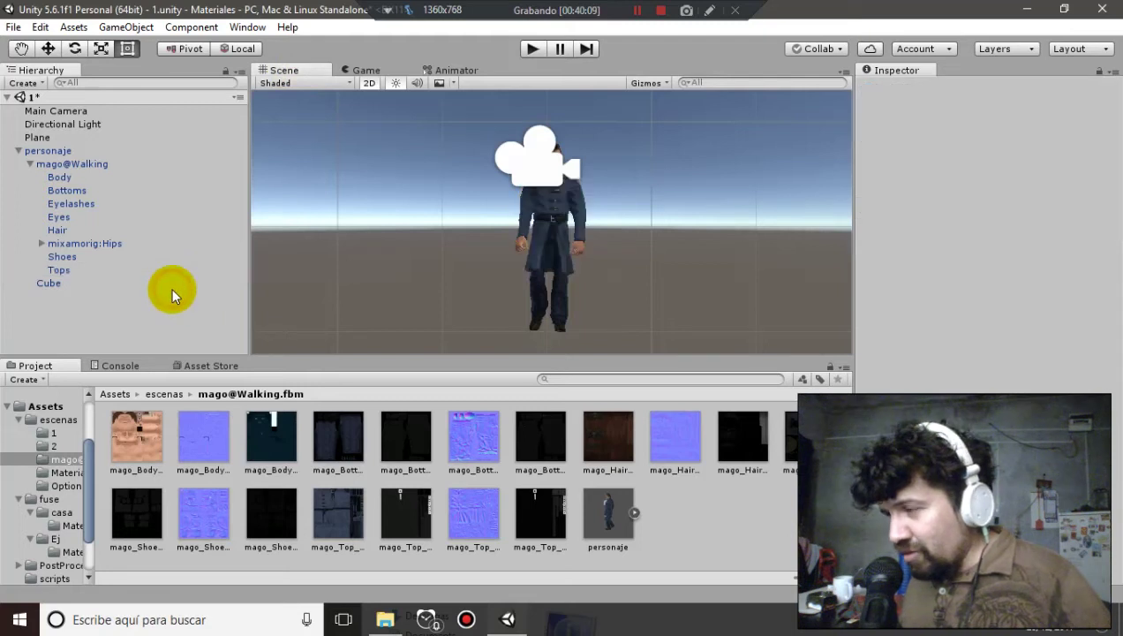
{"action": "left_click", "coordinate": [93, 269]}
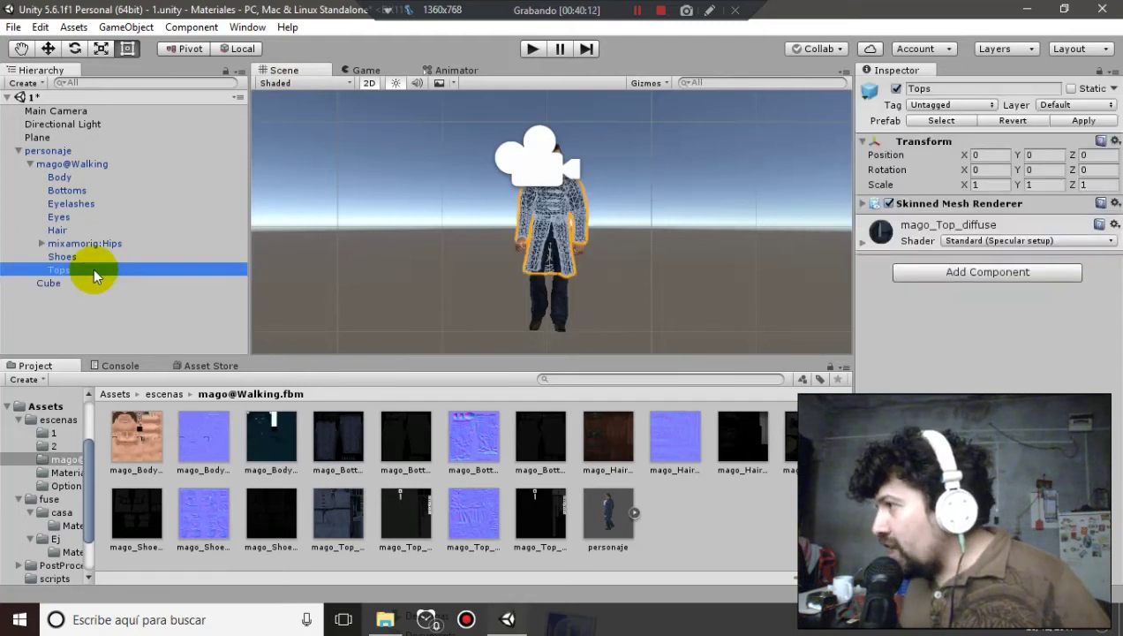
Expand the Tops material, view the Game camera, and collapse the mago@Walking children
{"action": "left_click", "coordinate": [861, 241]}
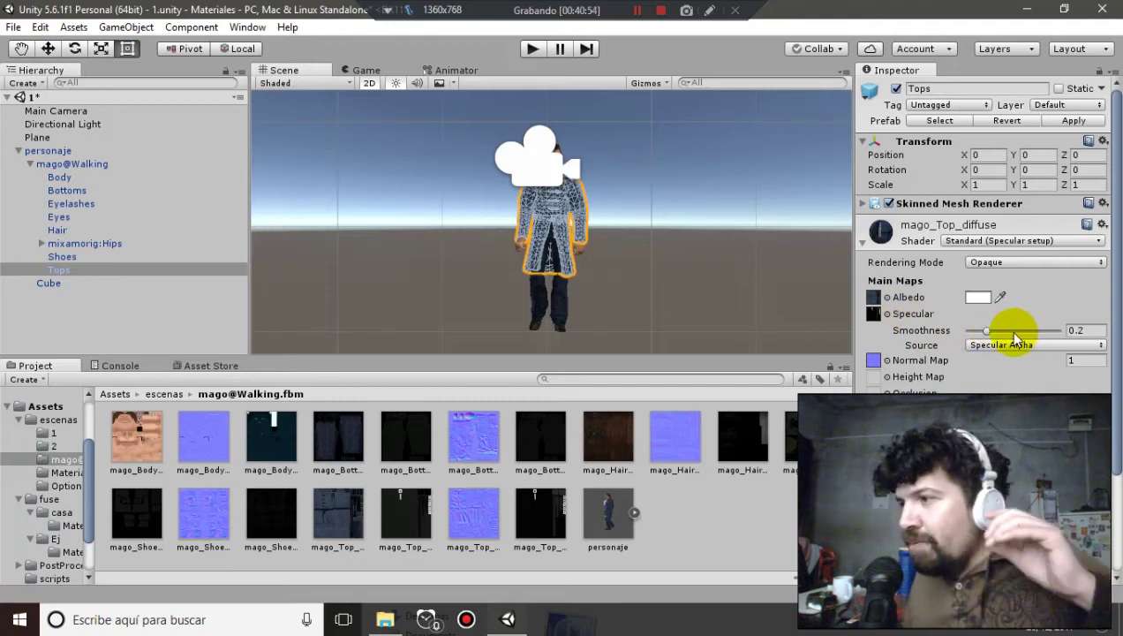
{"action": "left_click", "coordinate": [351, 71]}
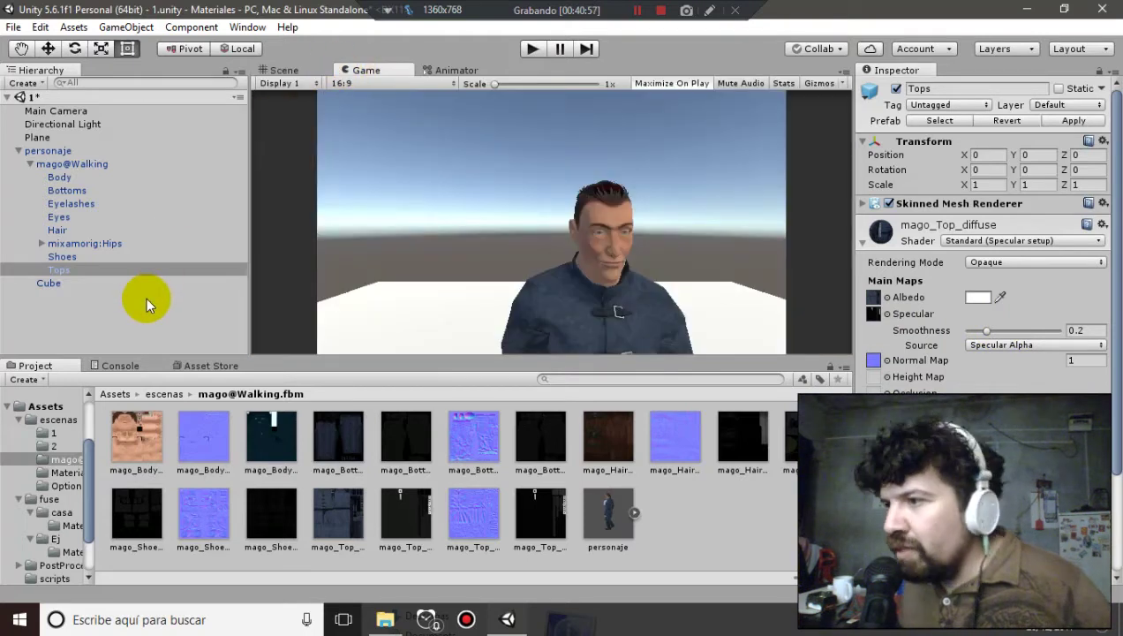
{"action": "left_click", "coordinate": [31, 165]}
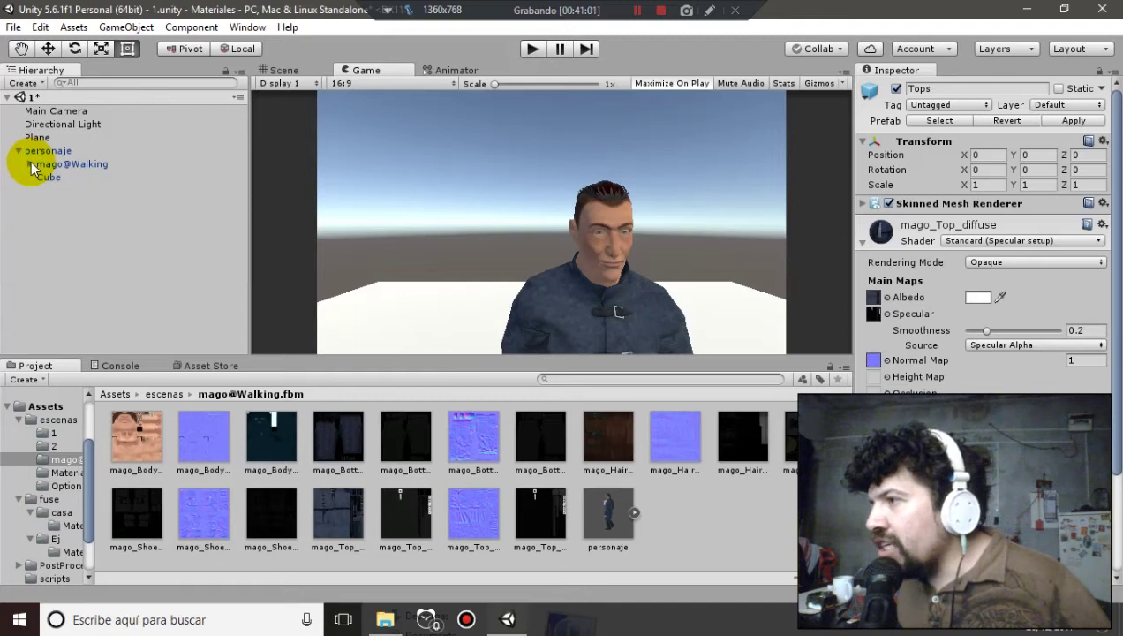
Add a Post Processing Behaviour component to the Main Camera
{"action": "left_click", "coordinate": [90, 255]}
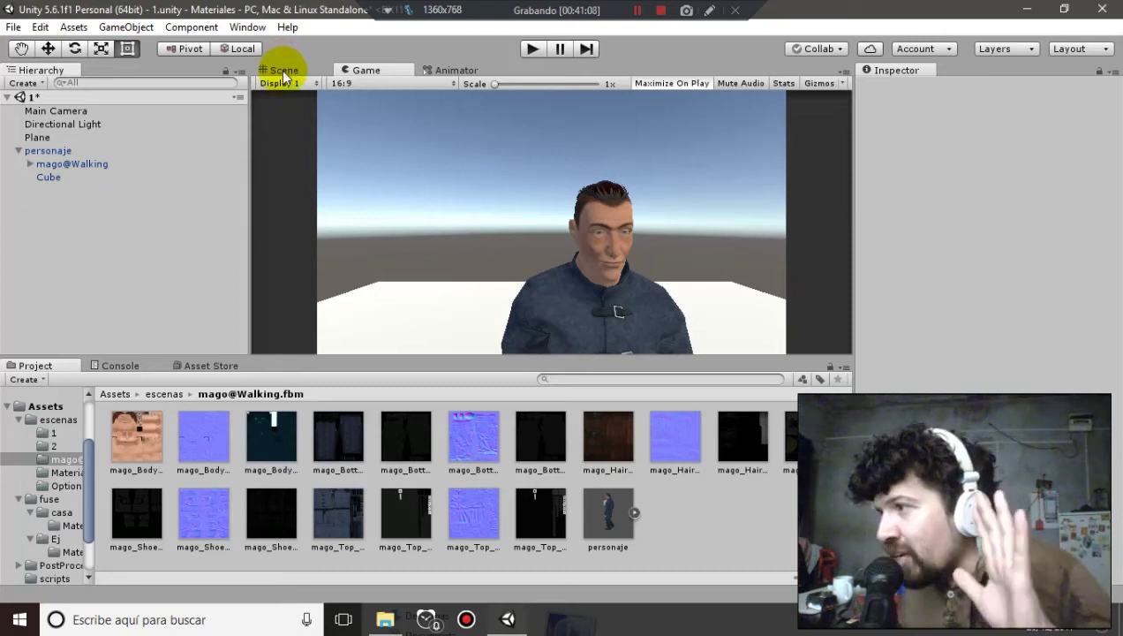
{"action": "left_click", "coordinate": [71, 112]}
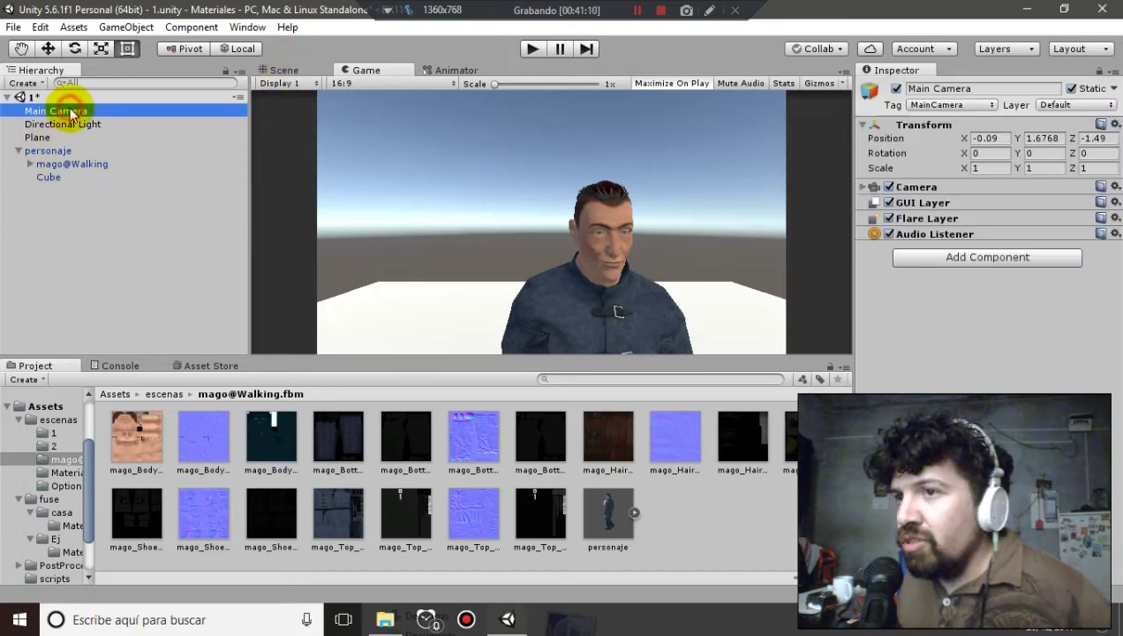
{"action": "left_click", "coordinate": [914, 256]}
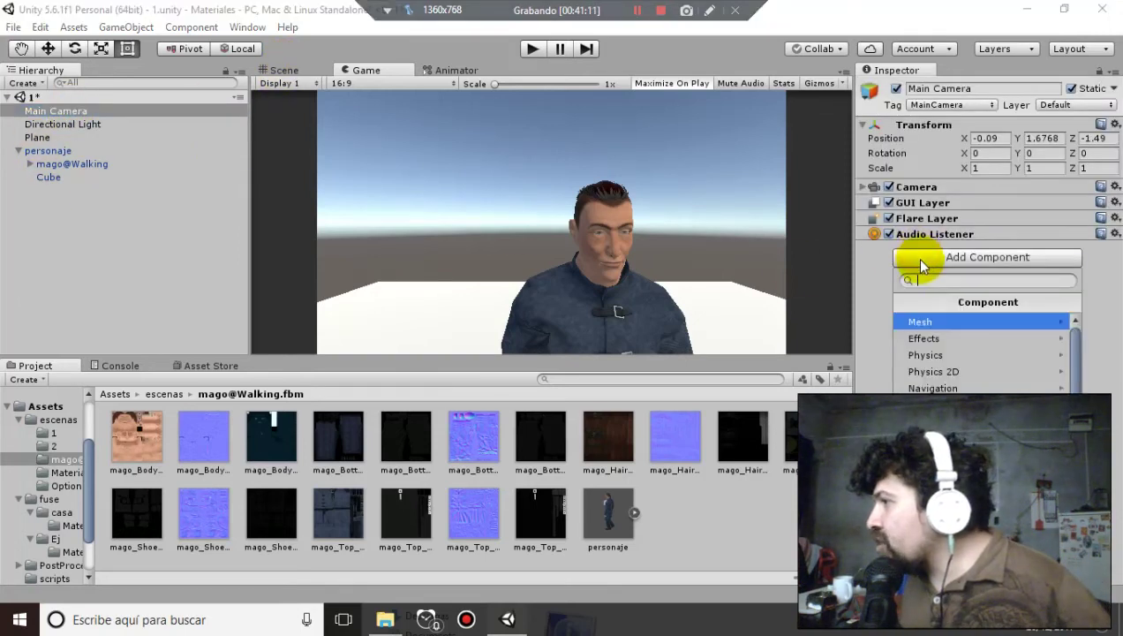
{"action": "left_click", "coordinate": [951, 339]}
{"action": "left_click", "coordinate": [952, 321]}
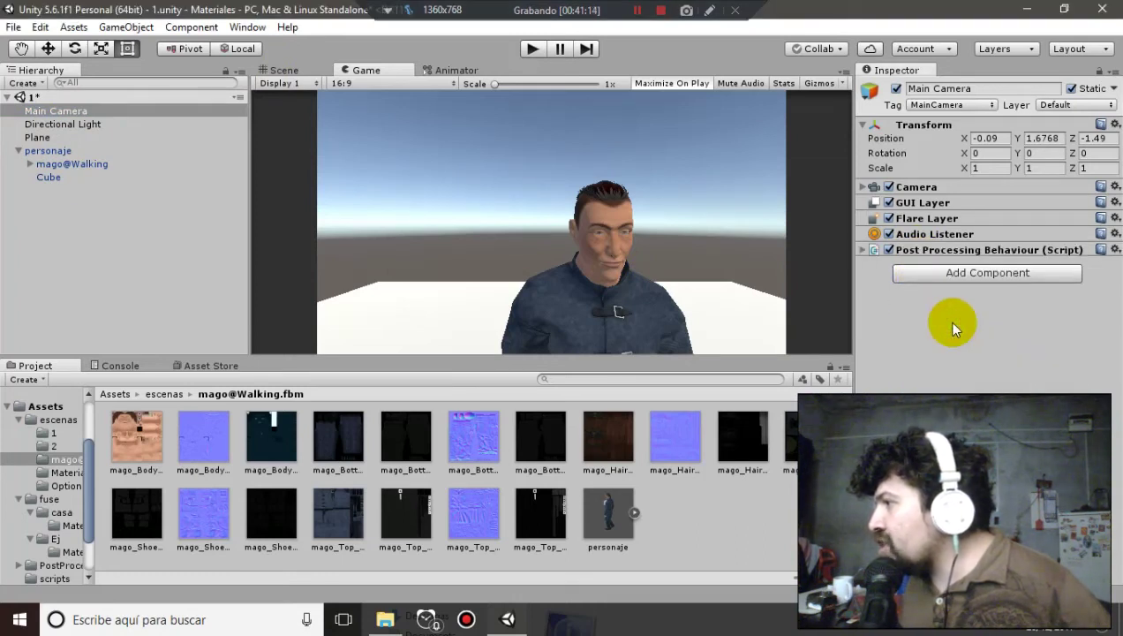
Add an SMAA antialiasing component from Image Effects to the Main Camera
{"action": "left_click", "coordinate": [922, 276]}
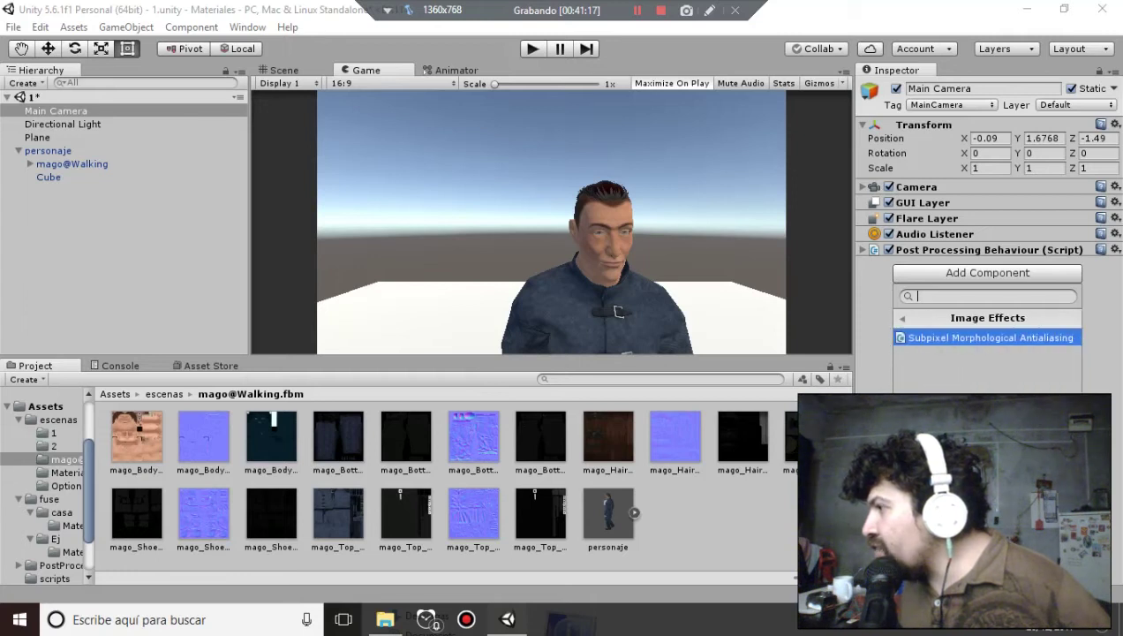
{"action": "left_click", "coordinate": [934, 316]}
{"action": "left_click", "coordinate": [922, 436]}
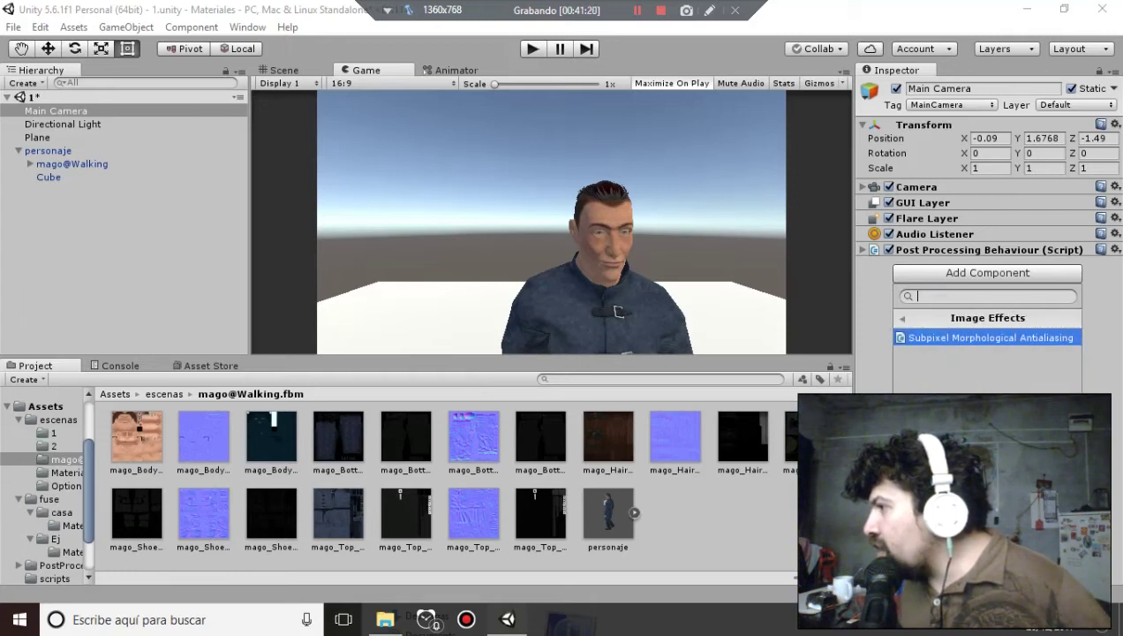
{"action": "left_click", "coordinate": [934, 339]}
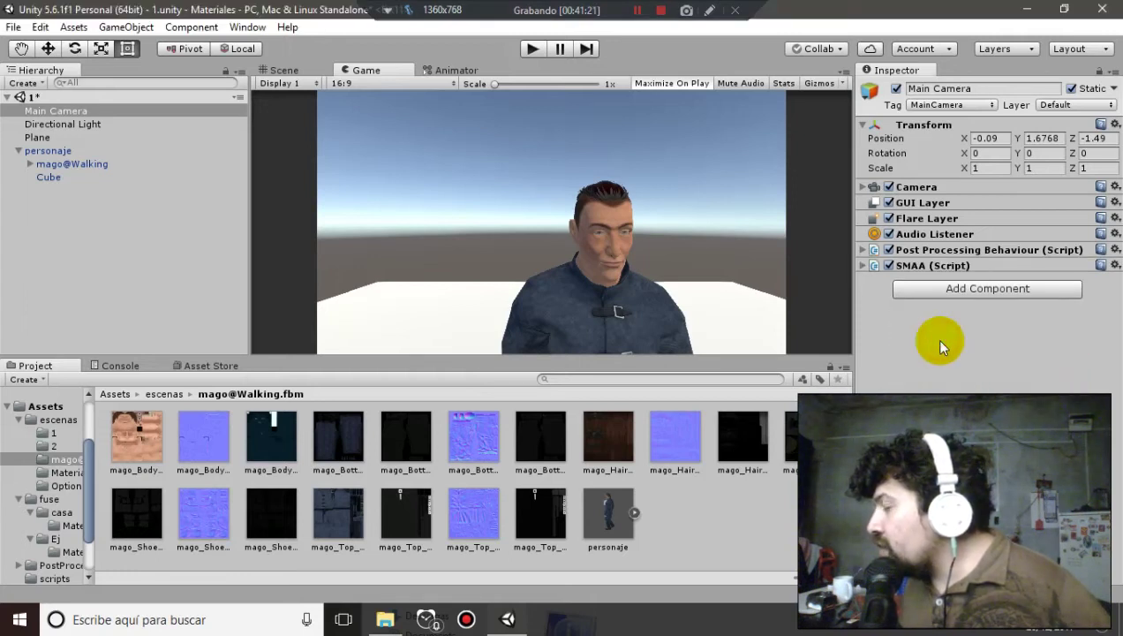
{"action": "left_click", "coordinate": [864, 269]}
{"action": "left_click", "coordinate": [863, 187]}
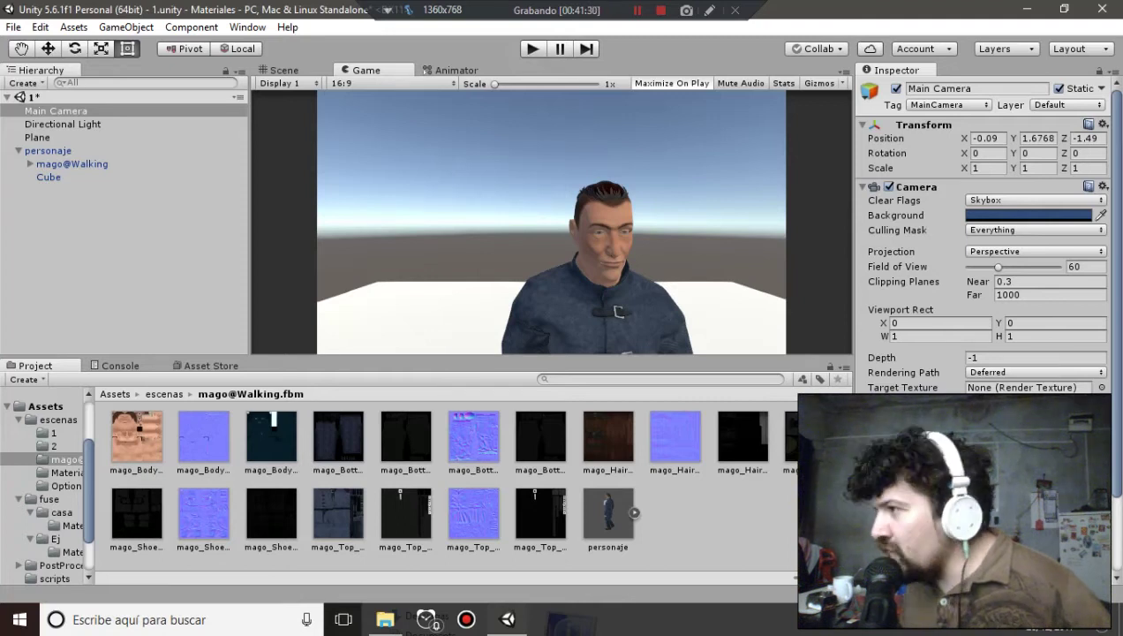
{"action": "left_click", "coordinate": [864, 187]}
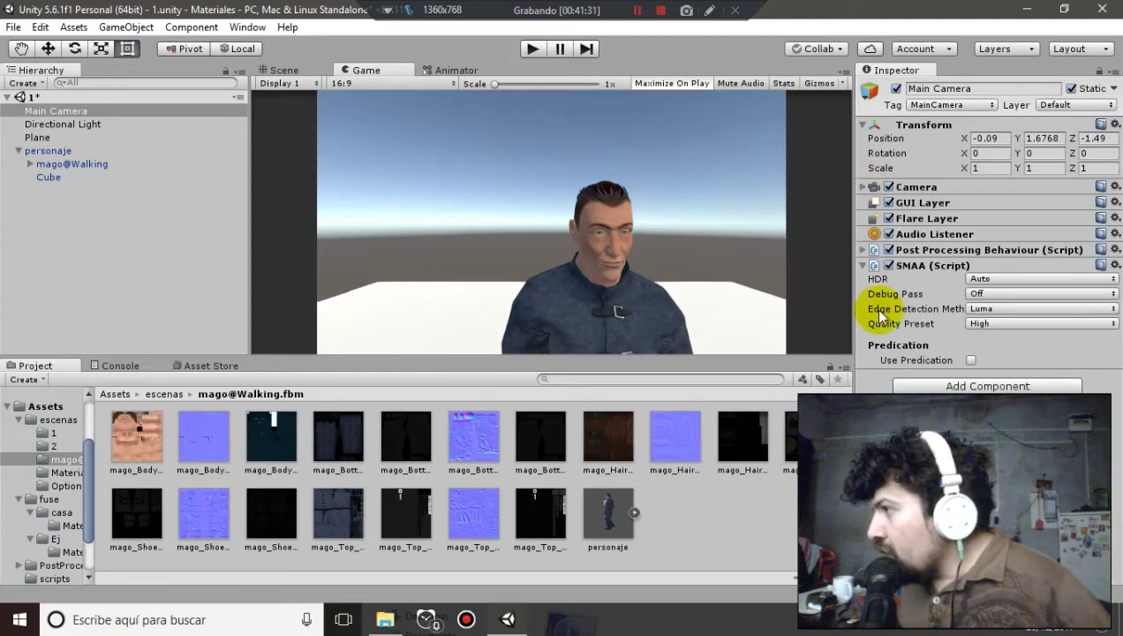
{"action": "left_click", "coordinate": [865, 187]}
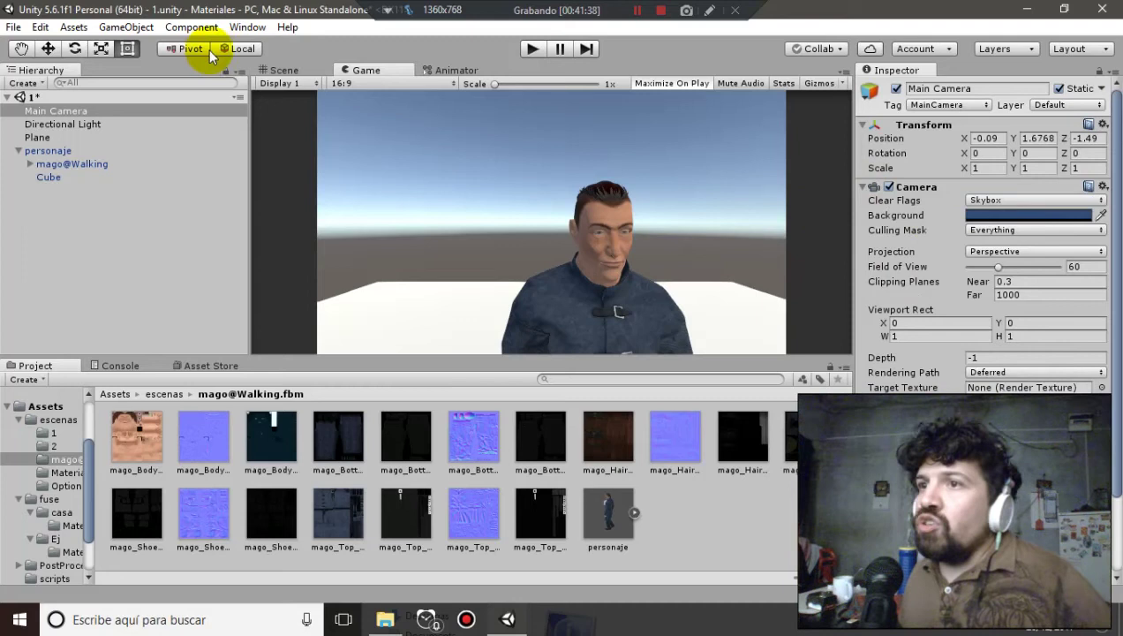
{"action": "left_click", "coordinate": [41, 26]}
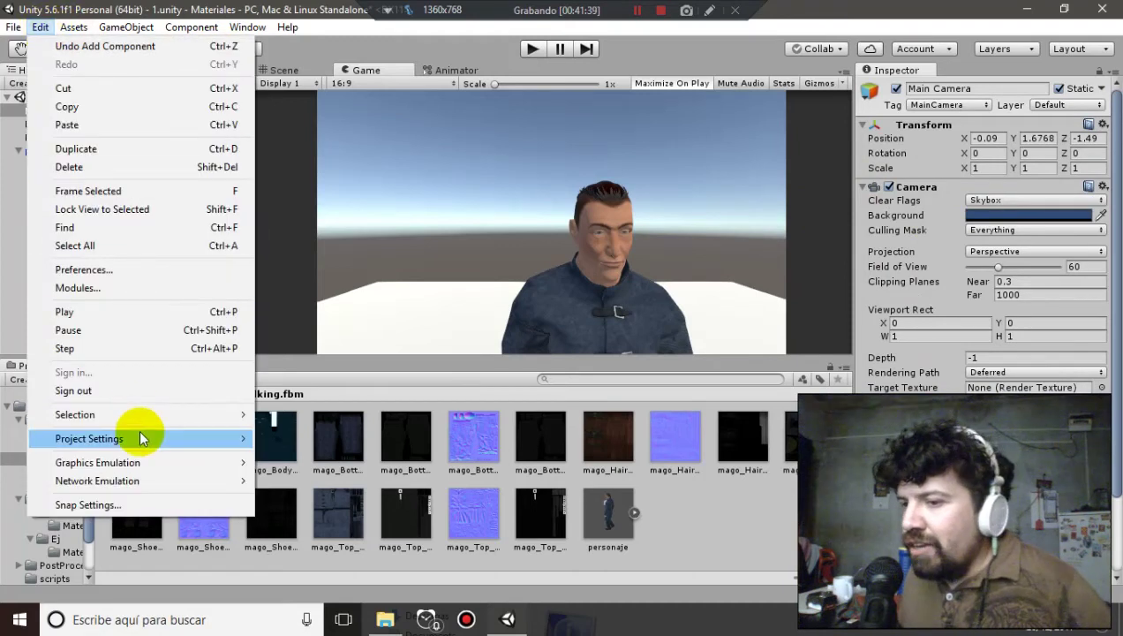
{"action": "mouse_move", "coordinate": [210, 436]}
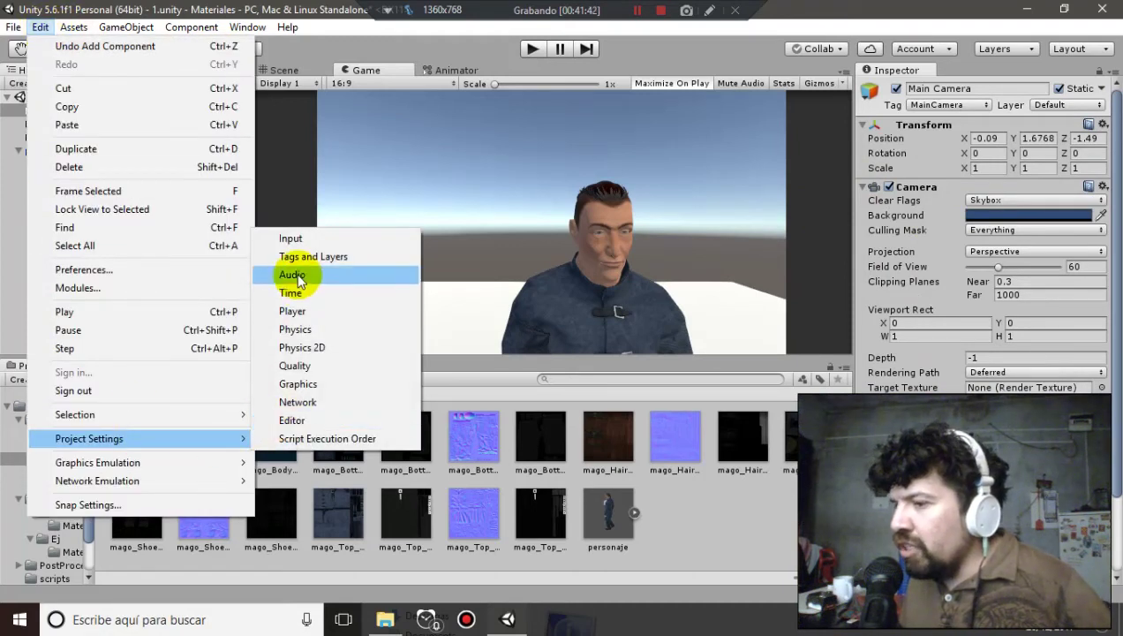
{"action": "left_click", "coordinate": [298, 366]}
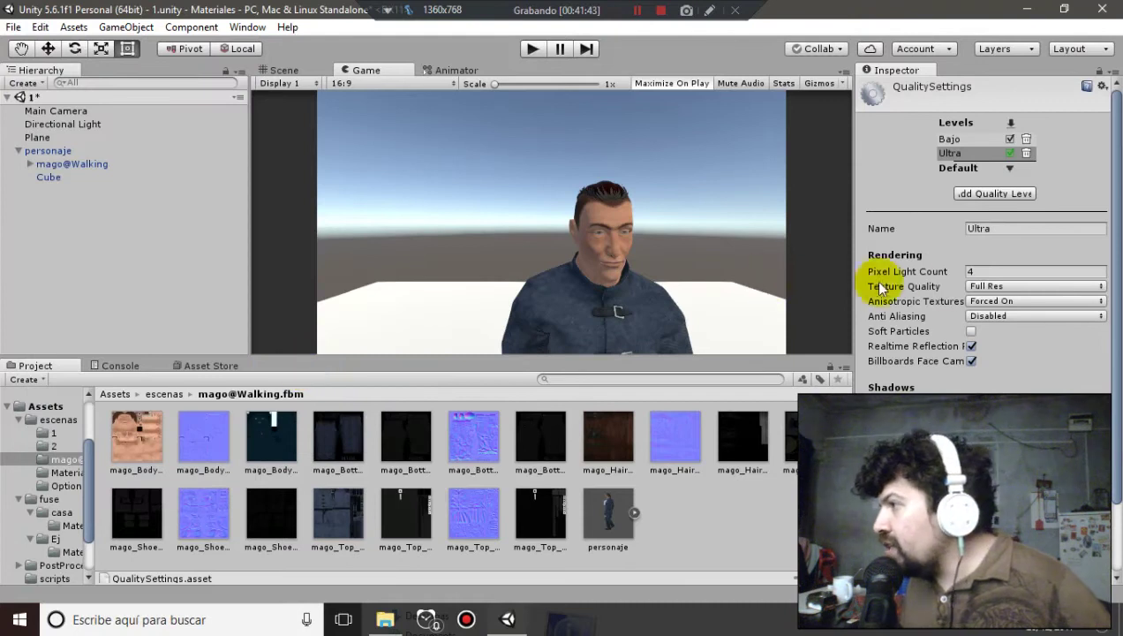
{"action": "left_click", "coordinate": [995, 317]}
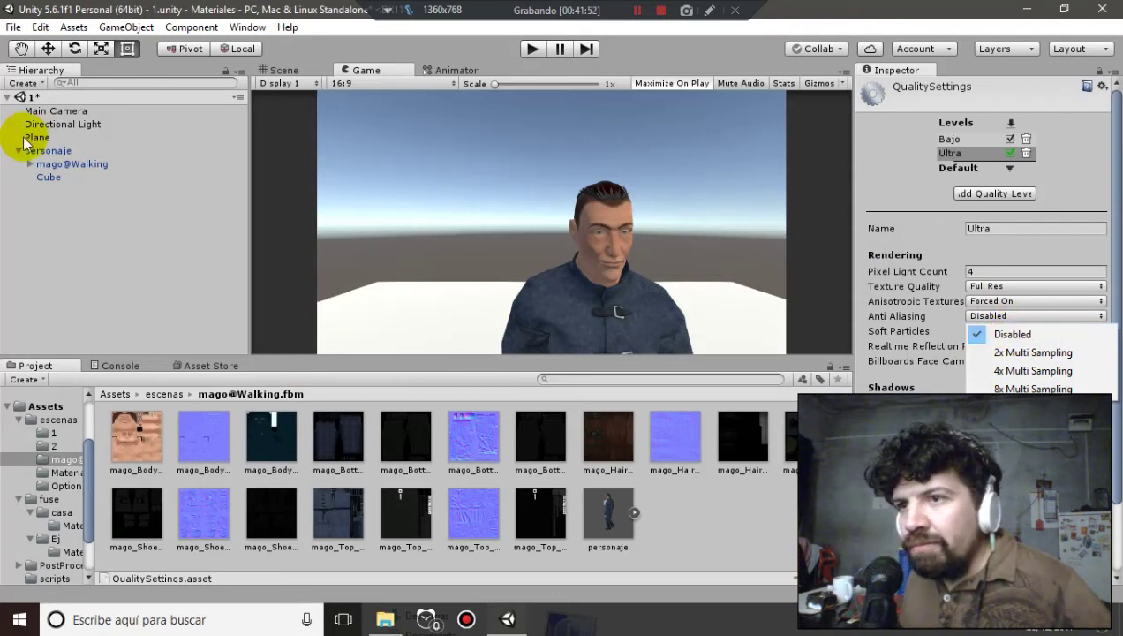
{"action": "left_click", "coordinate": [49, 111]}
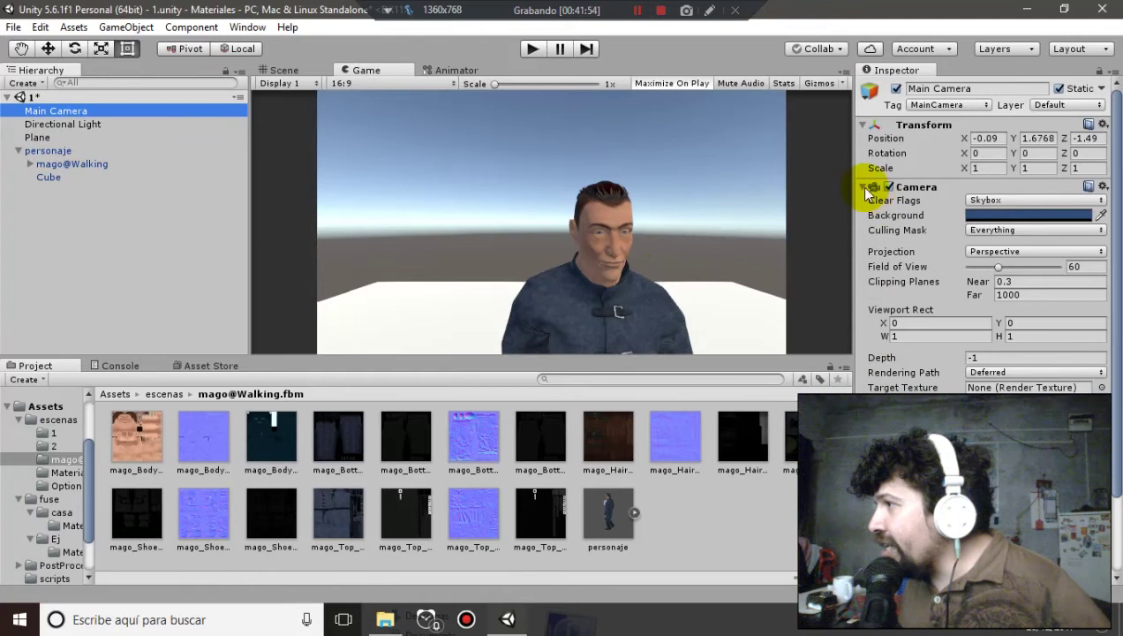
Set SMAA to the Ultra quality preset, Depth edge detection, and HDR On
{"action": "left_click", "coordinate": [865, 188]}
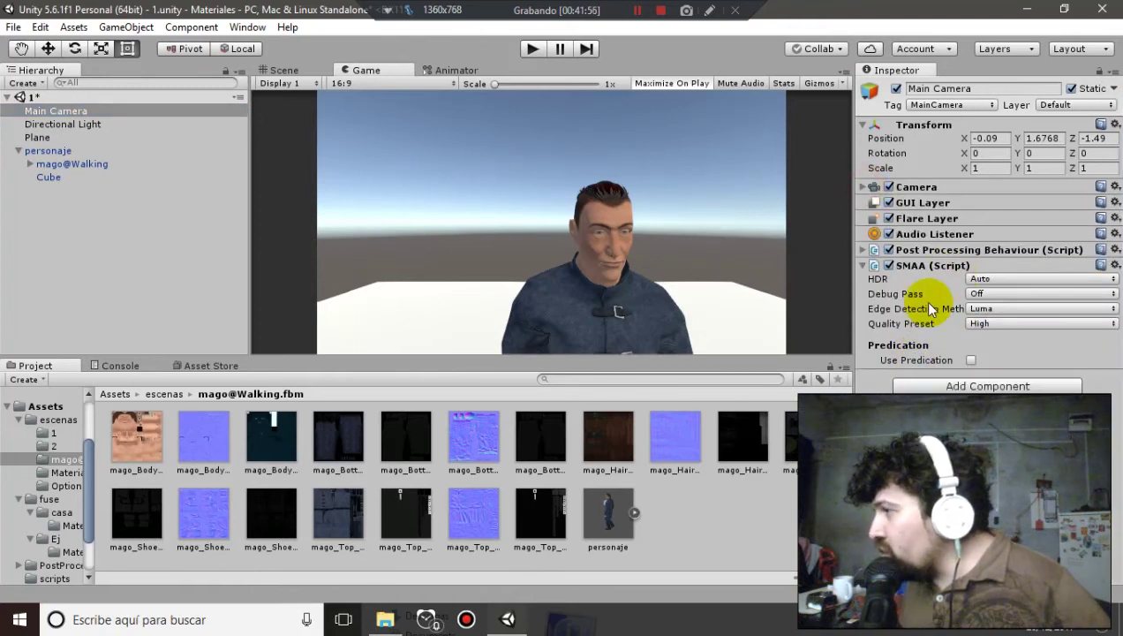
{"action": "mouse_move", "coordinate": [922, 300]}
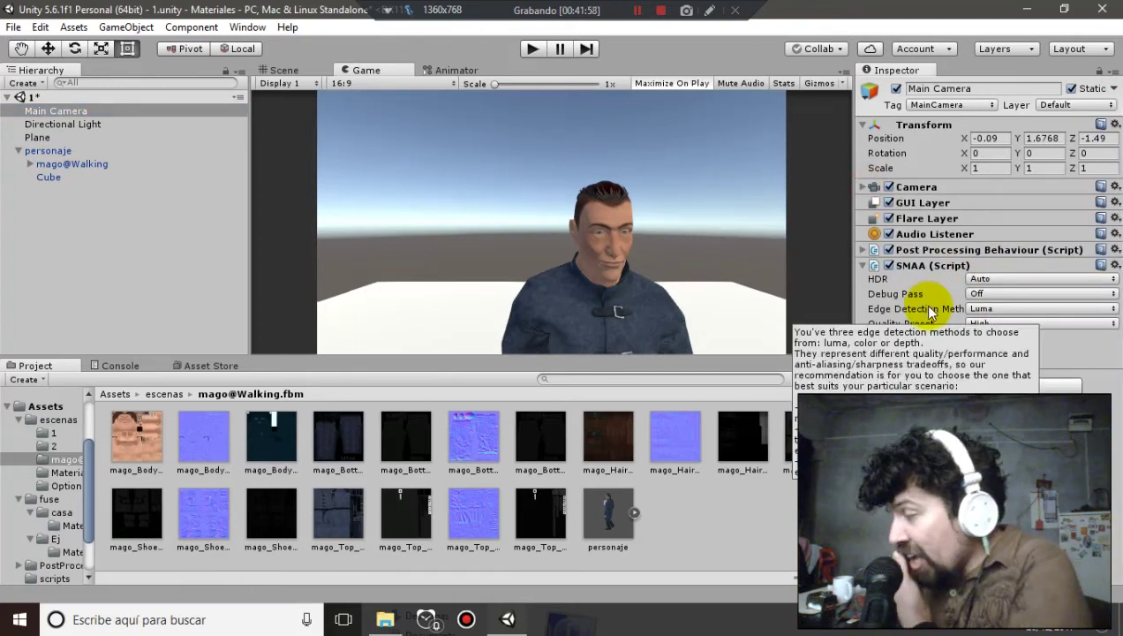
{"action": "left_click", "coordinate": [998, 322]}
{"action": "left_click", "coordinate": [1007, 389]}
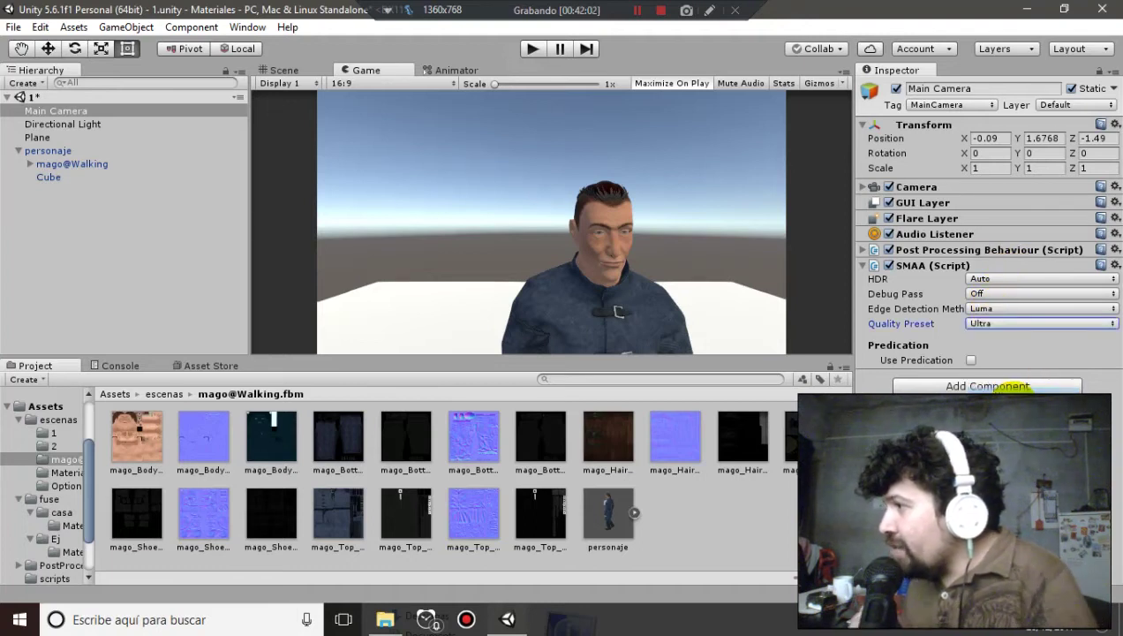
{"action": "left_click", "coordinate": [1020, 307]}
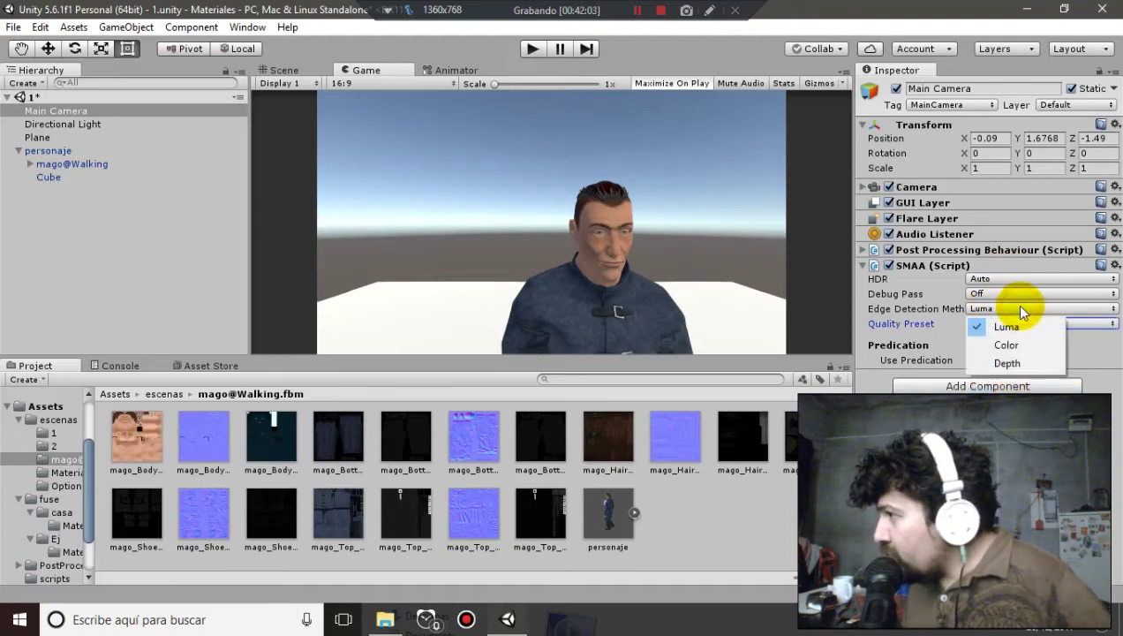
{"action": "left_click", "coordinate": [1016, 364]}
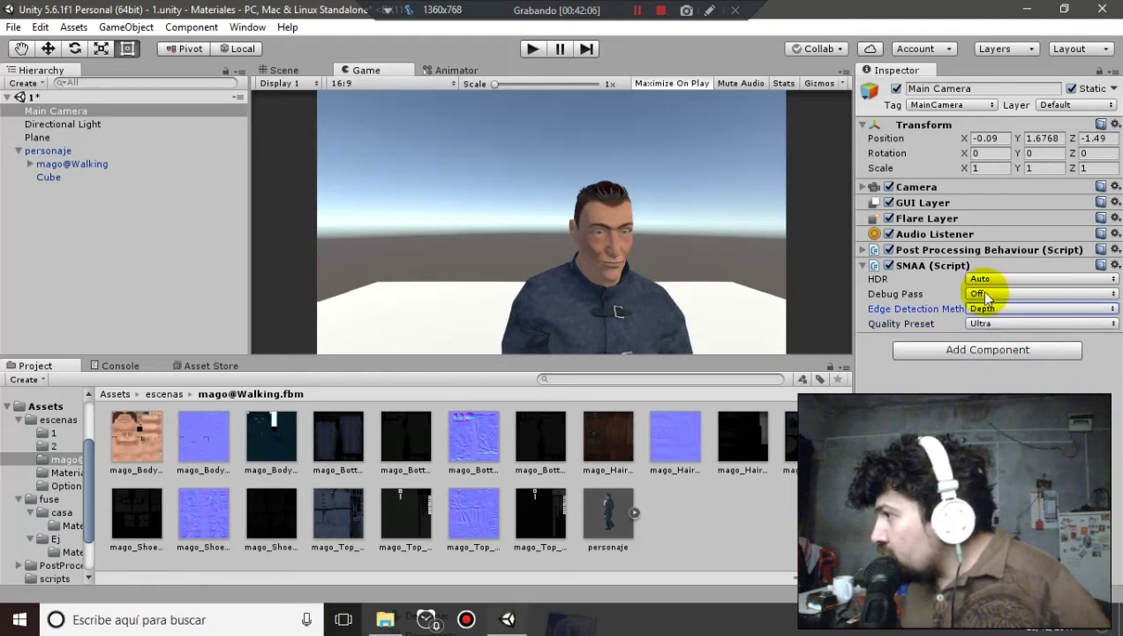
{"action": "left_click", "coordinate": [982, 279]}
{"action": "left_click", "coordinate": [1001, 314]}
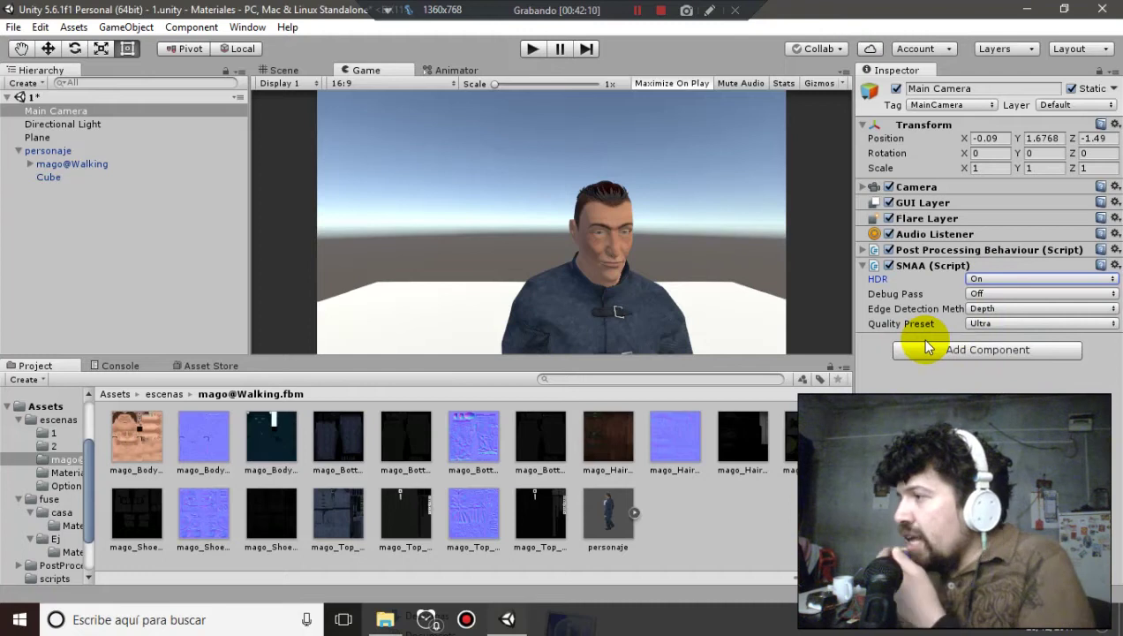
Toggle SMAA off and on to compare the image, leaving it enabled
{"action": "left_click", "coordinate": [888, 266]}
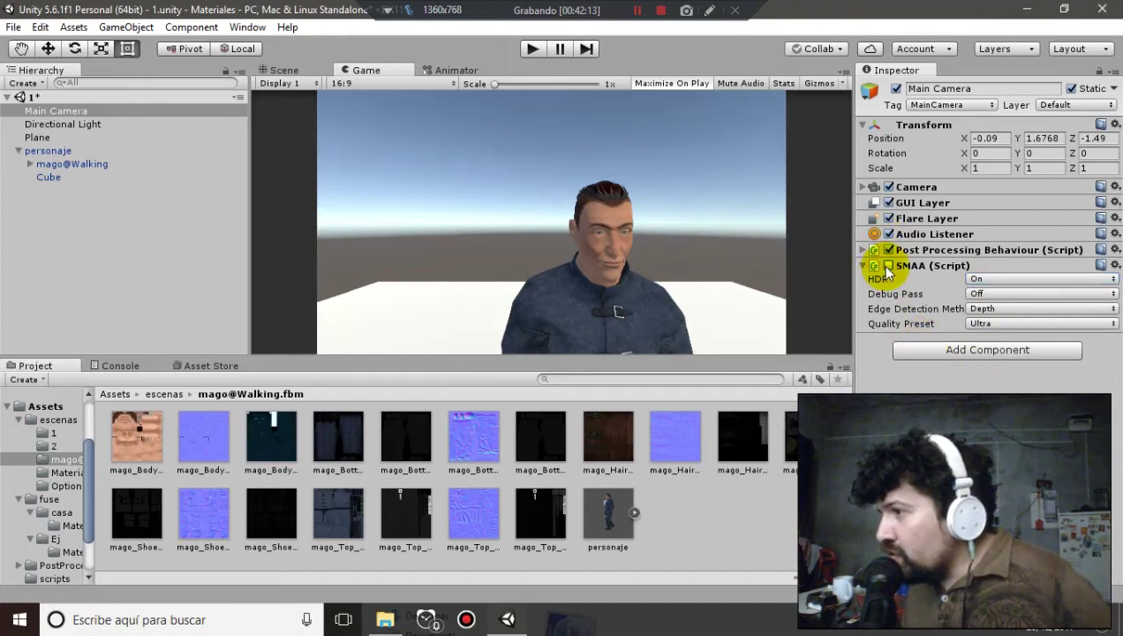
{"action": "left_click", "coordinate": [888, 266]}
{"action": "left_click", "coordinate": [888, 266]}
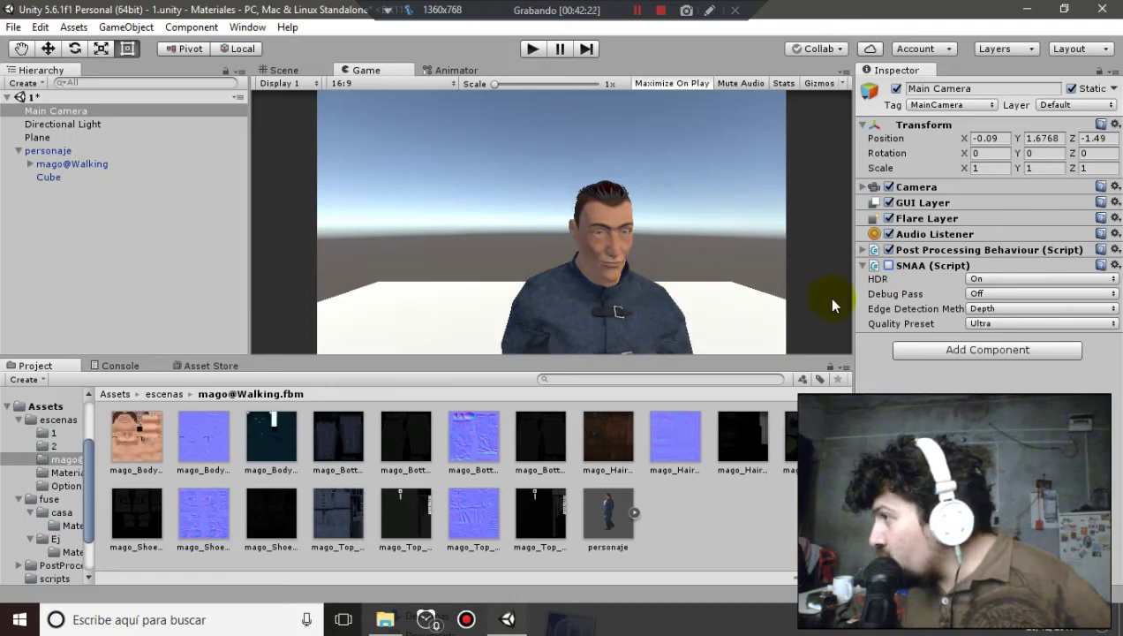
{"action": "left_click", "coordinate": [888, 265]}
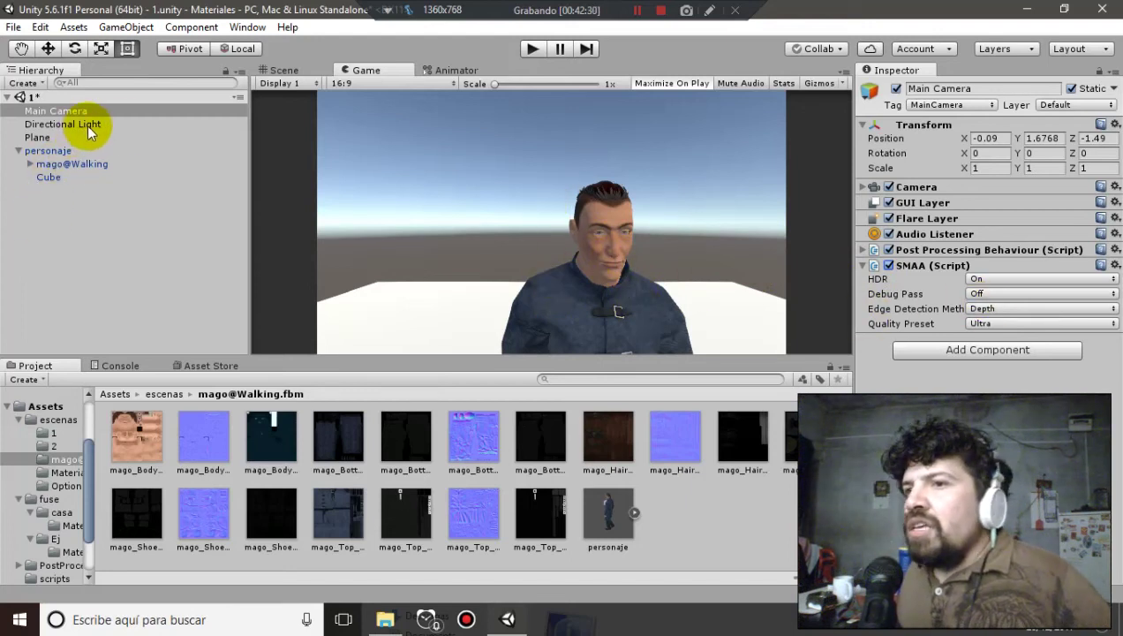
{"action": "left_click", "coordinate": [865, 251]}
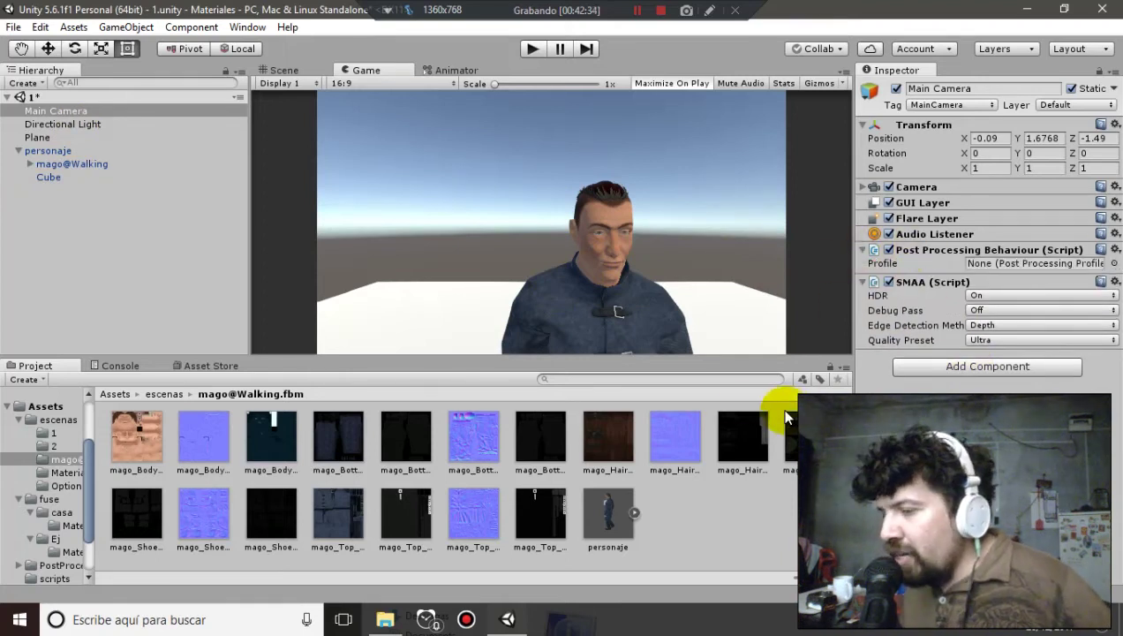
Assign the post-processing profile 'a' to the camera and open it for editing
{"action": "left_click", "coordinate": [1114, 263]}
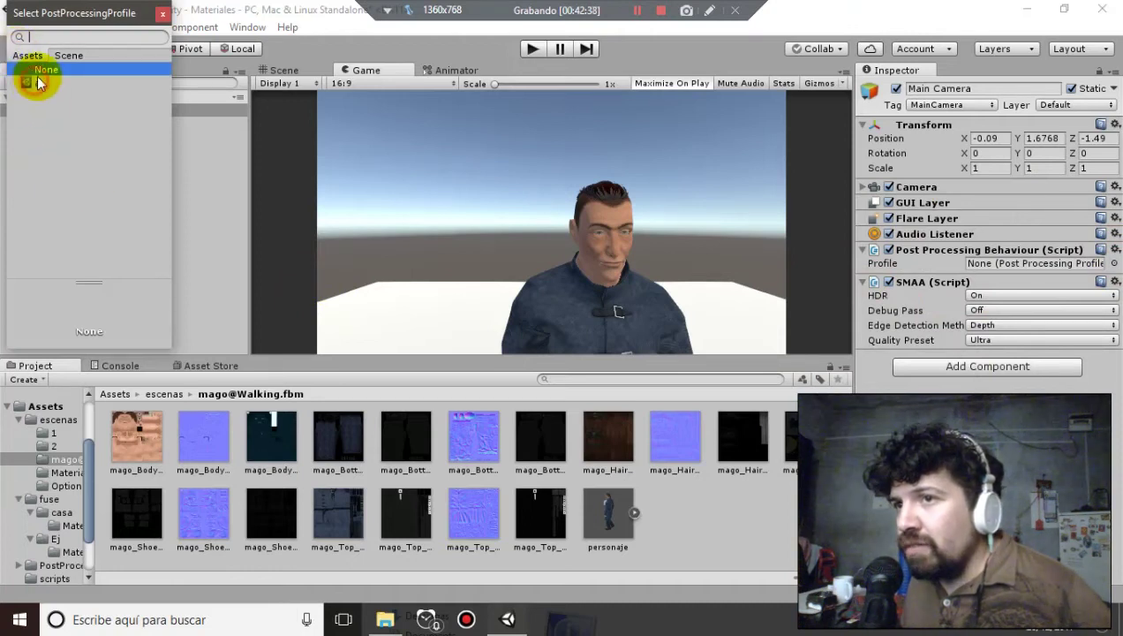
{"action": "left_click", "coordinate": [41, 84]}
{"action": "left_click", "coordinate": [161, 17]}
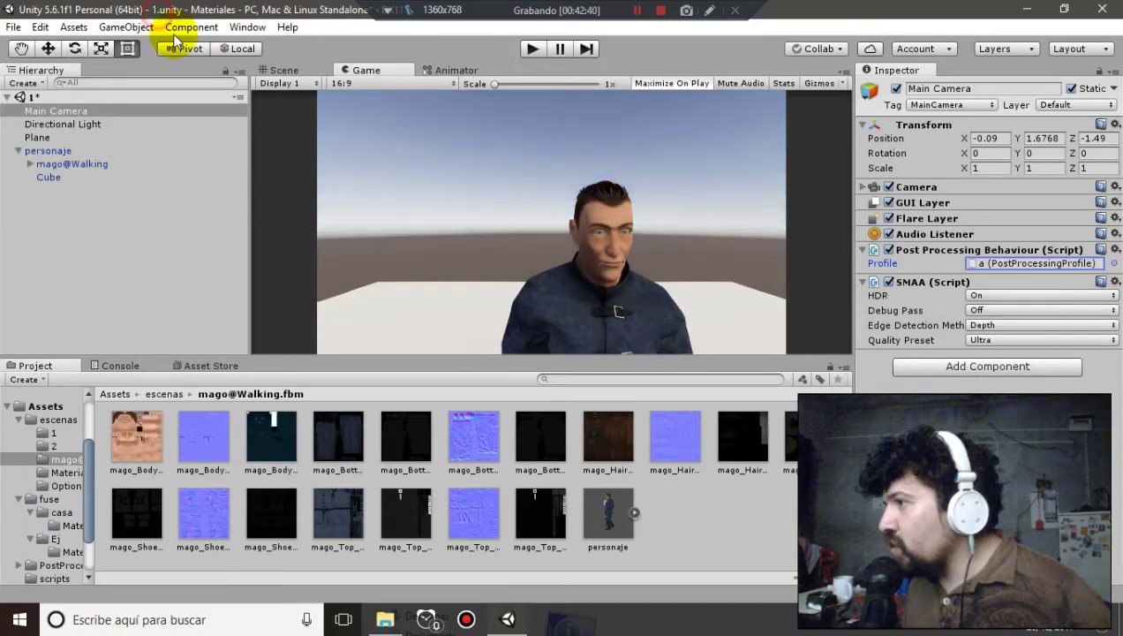
{"action": "double_click", "coordinate": [977, 263]}
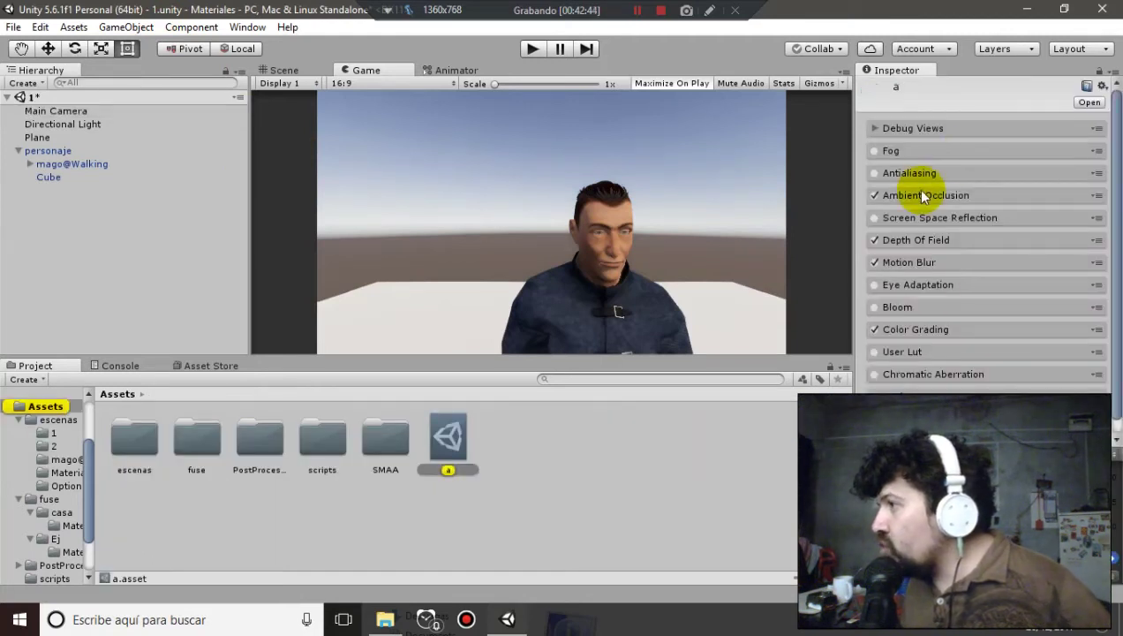
Review profile a's effects and switch Ambient Occlusion off
{"action": "left_click", "coordinate": [925, 195]}
{"action": "left_click", "coordinate": [989, 195]}
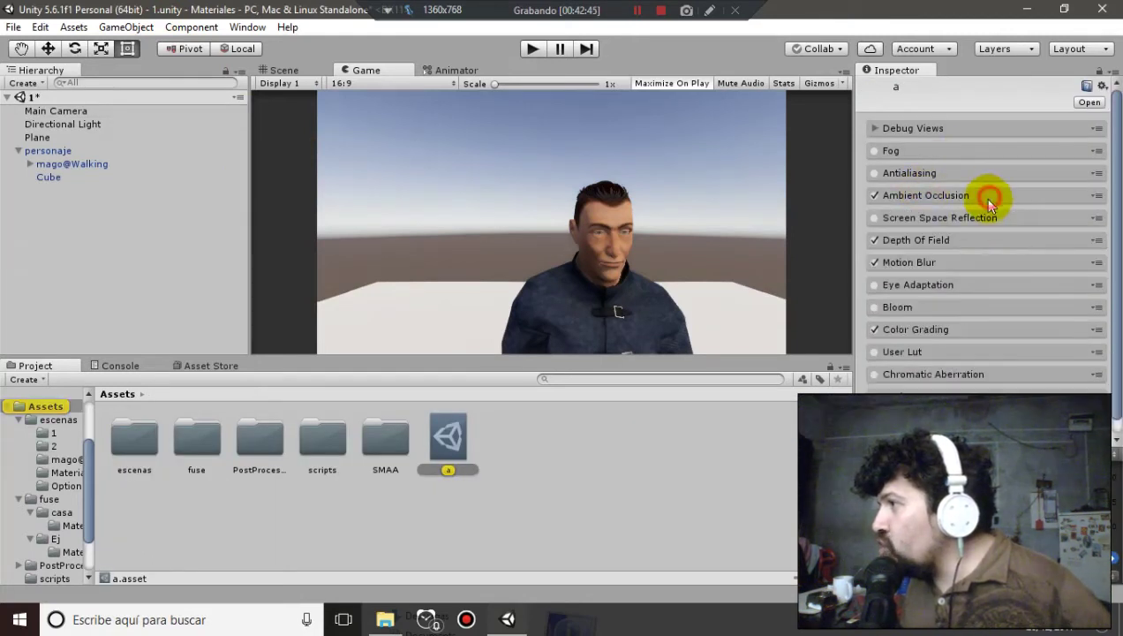
{"action": "left_click", "coordinate": [961, 240]}
{"action": "left_click", "coordinate": [964, 241]}
{"action": "left_click", "coordinate": [952, 265]}
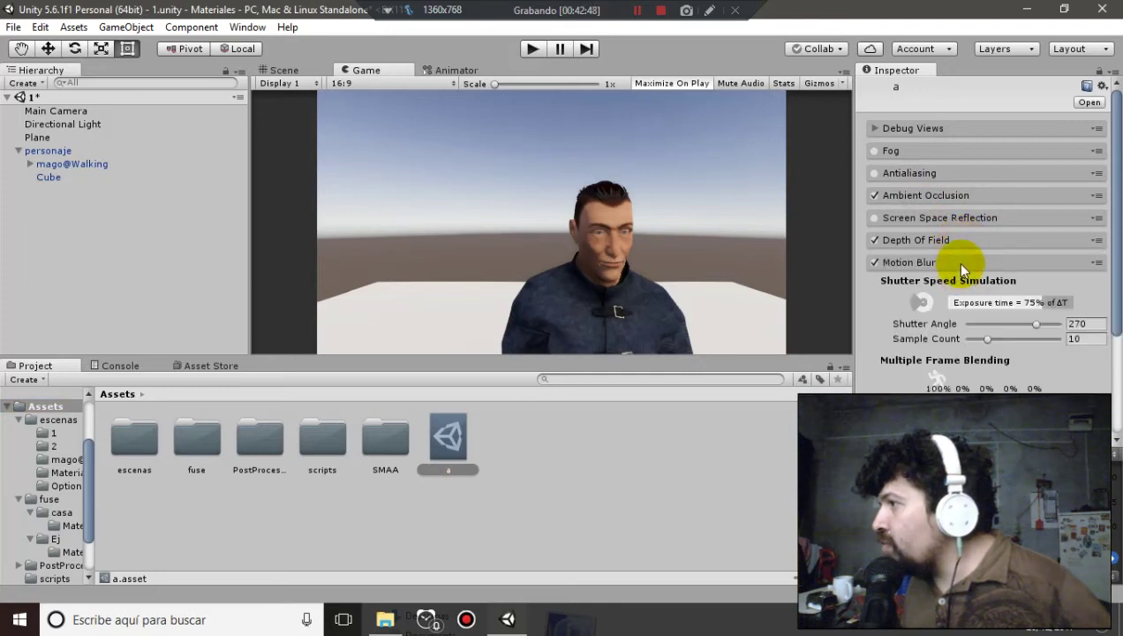
{"action": "left_click", "coordinate": [953, 262]}
{"action": "left_click", "coordinate": [959, 329]}
{"action": "left_click", "coordinate": [960, 328]}
{"action": "mouse_move", "coordinate": [1111, 291]}
{"action": "left_mouse_down"}
{"action": "mouse_move", "coordinate": [1111, 342]}
{"action": "mouse_move", "coordinate": [1099, 245]}
{"action": "left_mouse_up"}
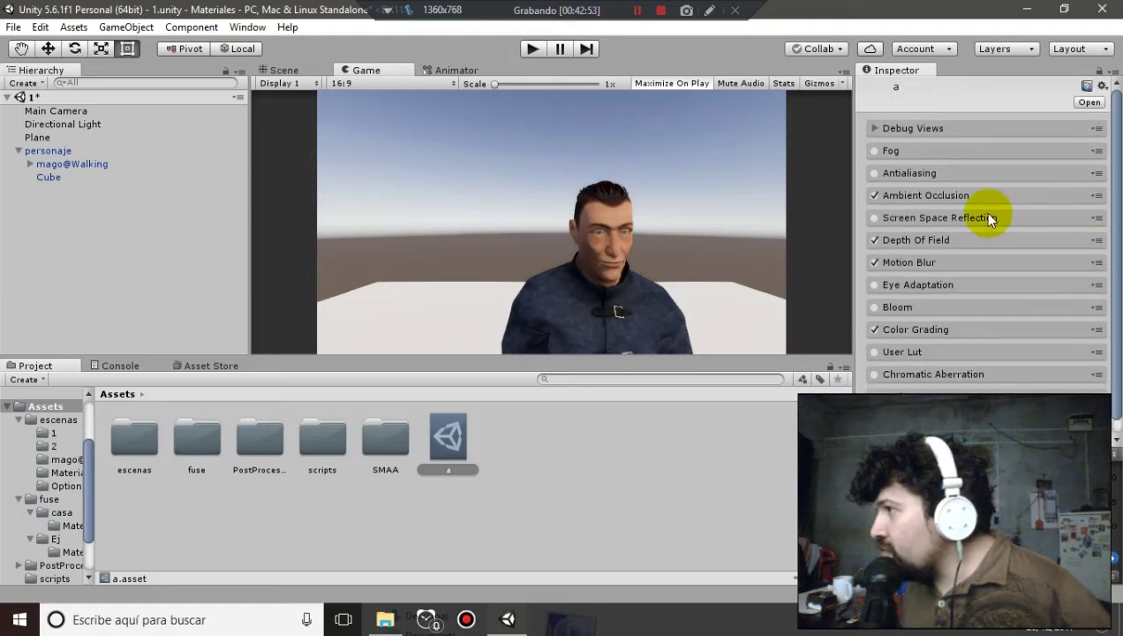
{"action": "left_click", "coordinate": [954, 196]}
{"action": "left_click", "coordinate": [874, 196]}
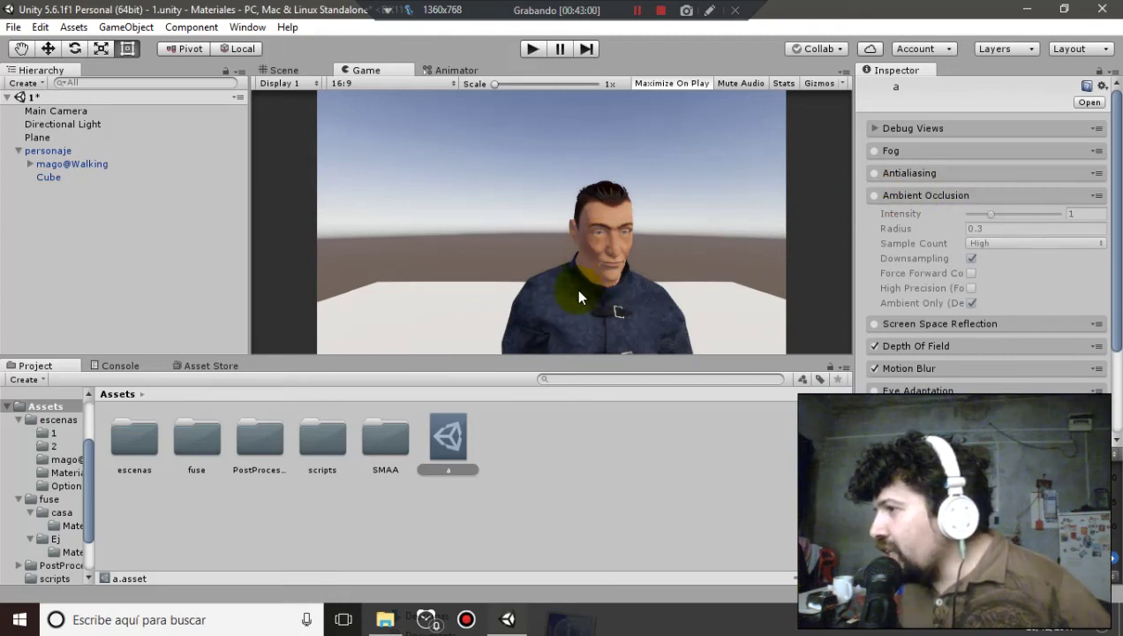
Re-enable Ambient Occlusion and compare Depth Of Field off and on, leaving it enabled
{"action": "left_click", "coordinate": [874, 195]}
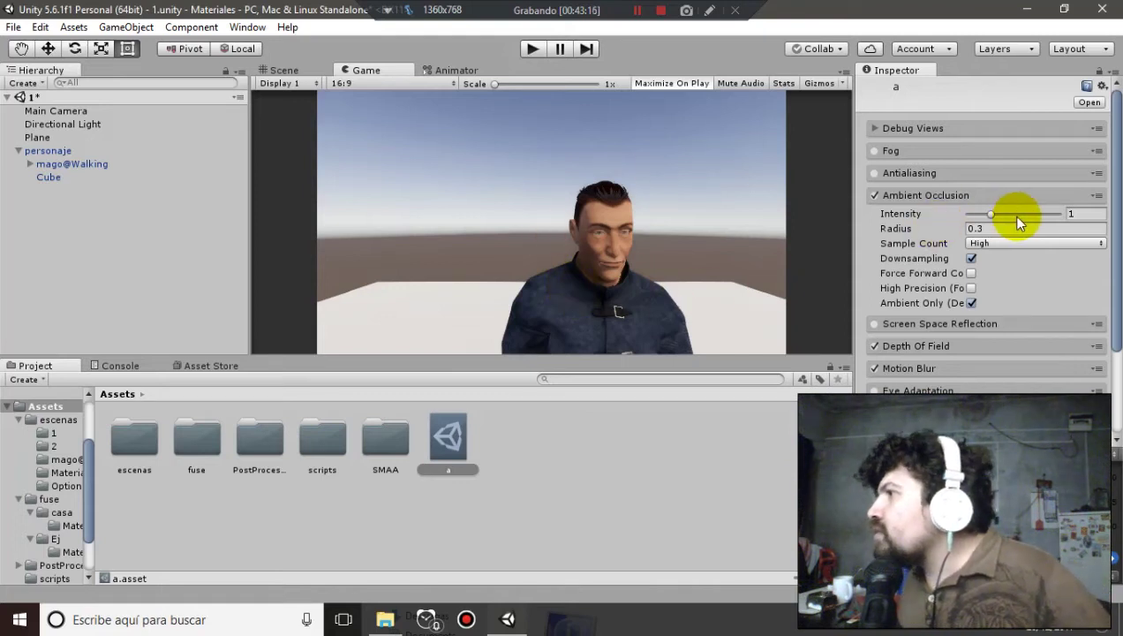
{"action": "left_click", "coordinate": [960, 197]}
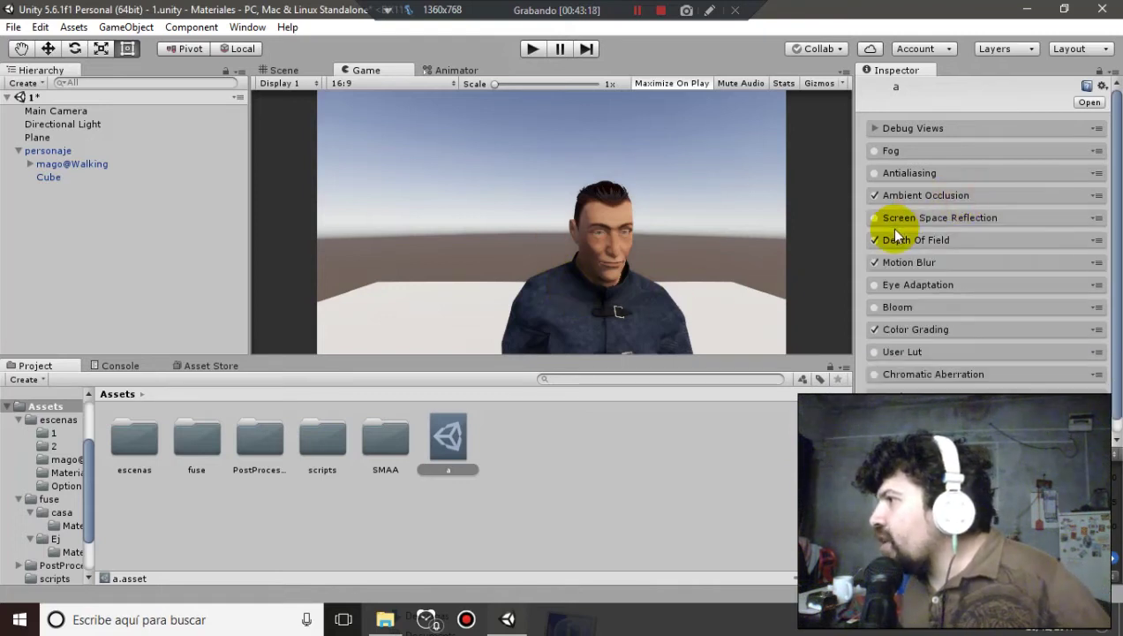
{"action": "left_click", "coordinate": [924, 240]}
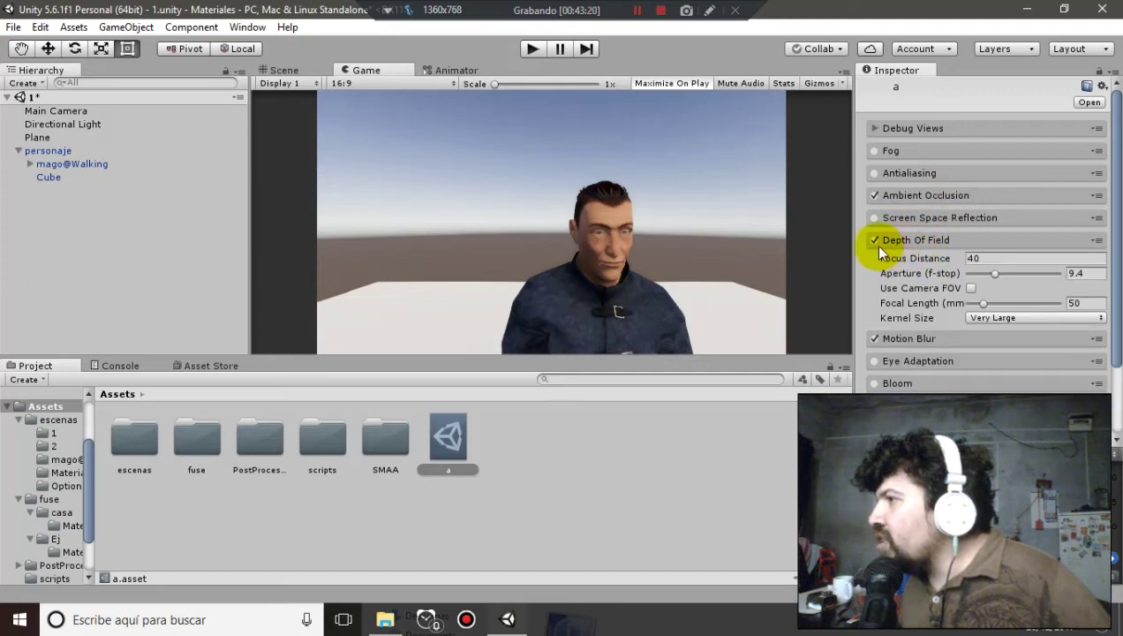
{"action": "left_click", "coordinate": [875, 241]}
{"action": "left_click", "coordinate": [874, 241]}
{"action": "left_click", "coordinate": [874, 240]}
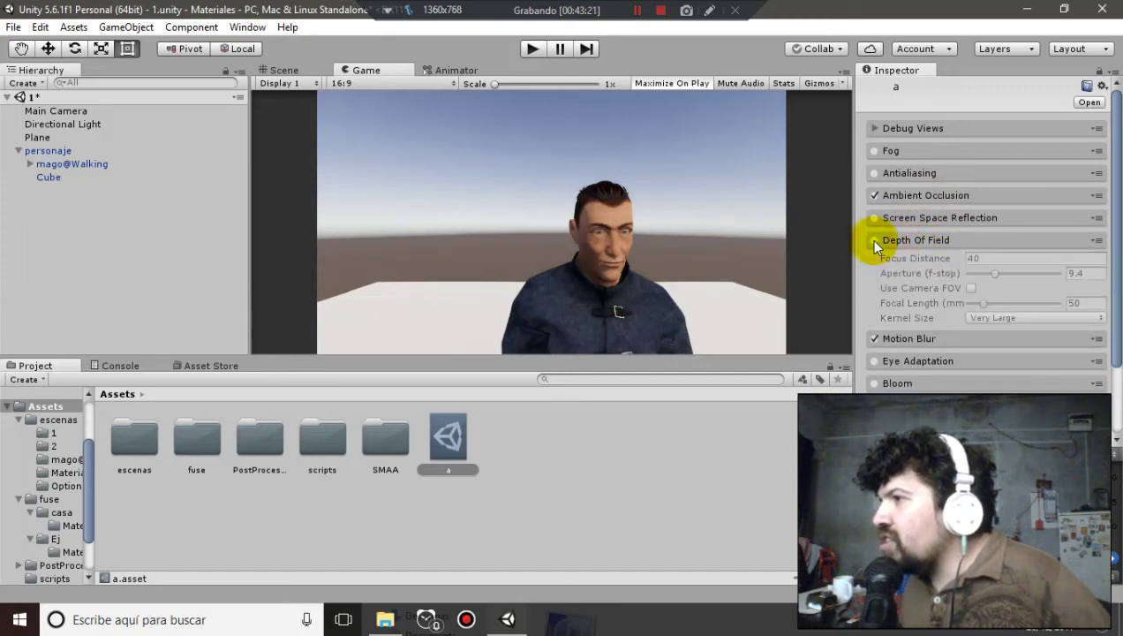
{"action": "left_click", "coordinate": [874, 240]}
{"action": "left_click", "coordinate": [874, 240]}
{"action": "left_click", "coordinate": [874, 241]}
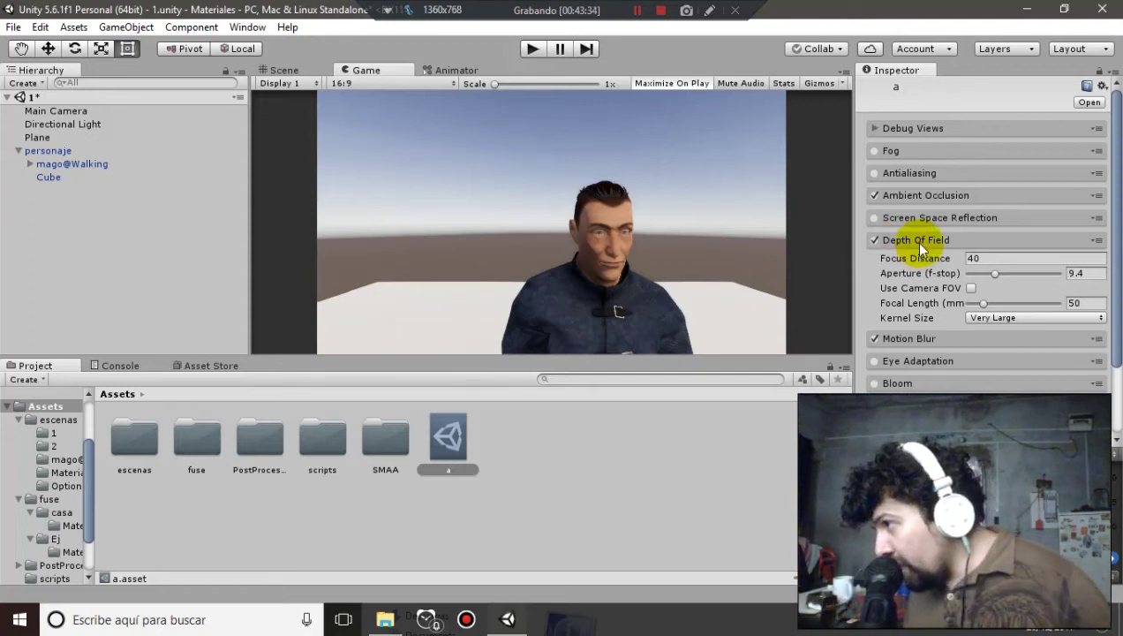
Disable Motion Blur in profile a
{"action": "left_click", "coordinate": [916, 246]}
{"action": "left_click", "coordinate": [911, 261]}
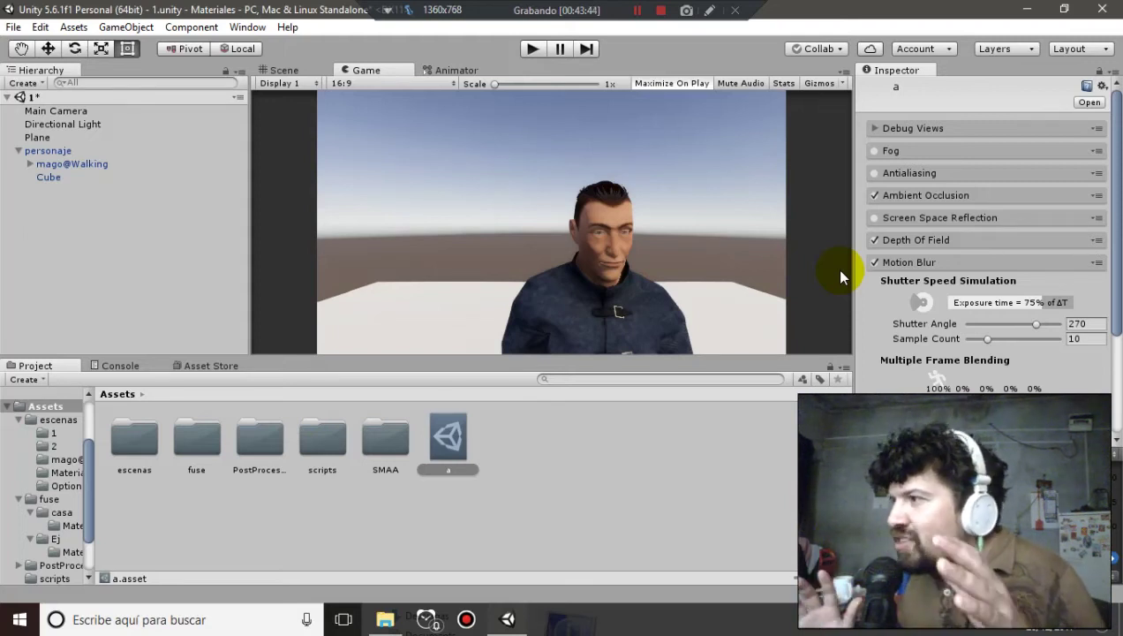
{"action": "left_click", "coordinate": [878, 263]}
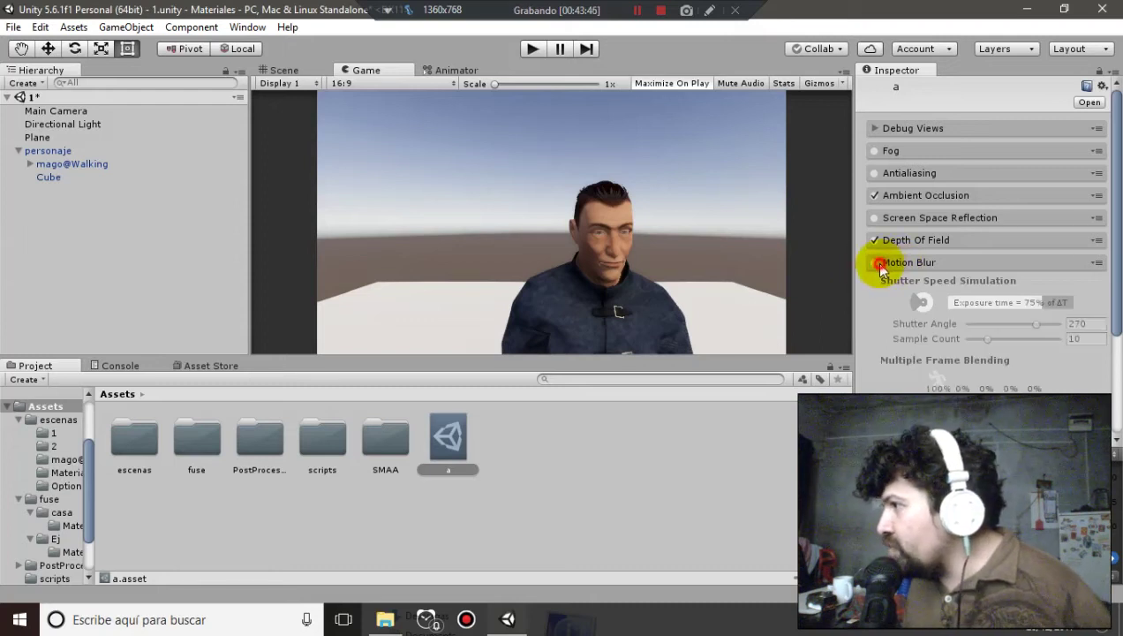
{"action": "left_click", "coordinate": [890, 263]}
Compare Color Grading off and on, leaving it enabled with its settings expanded
{"action": "left_click", "coordinate": [888, 327]}
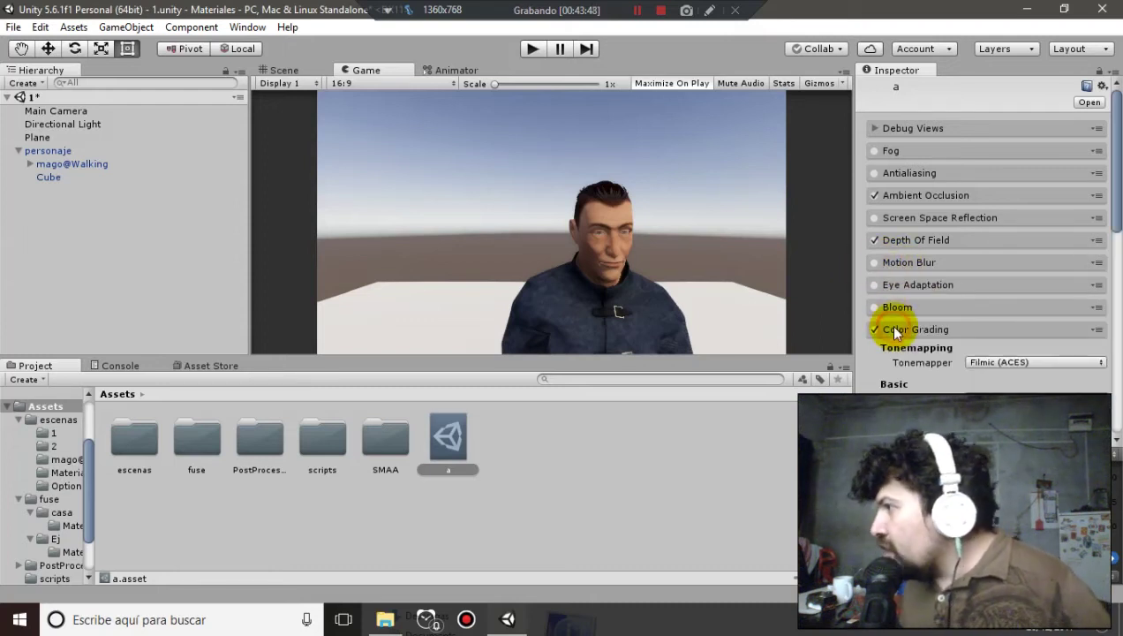
{"action": "left_click", "coordinate": [875, 331]}
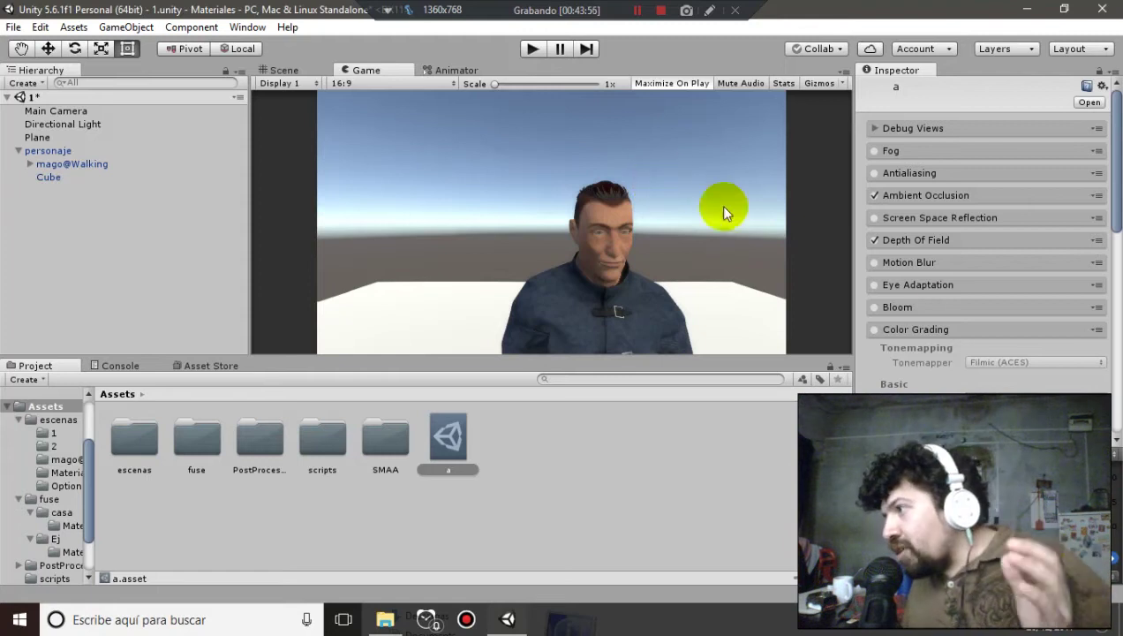
{"action": "left_click", "coordinate": [886, 334]}
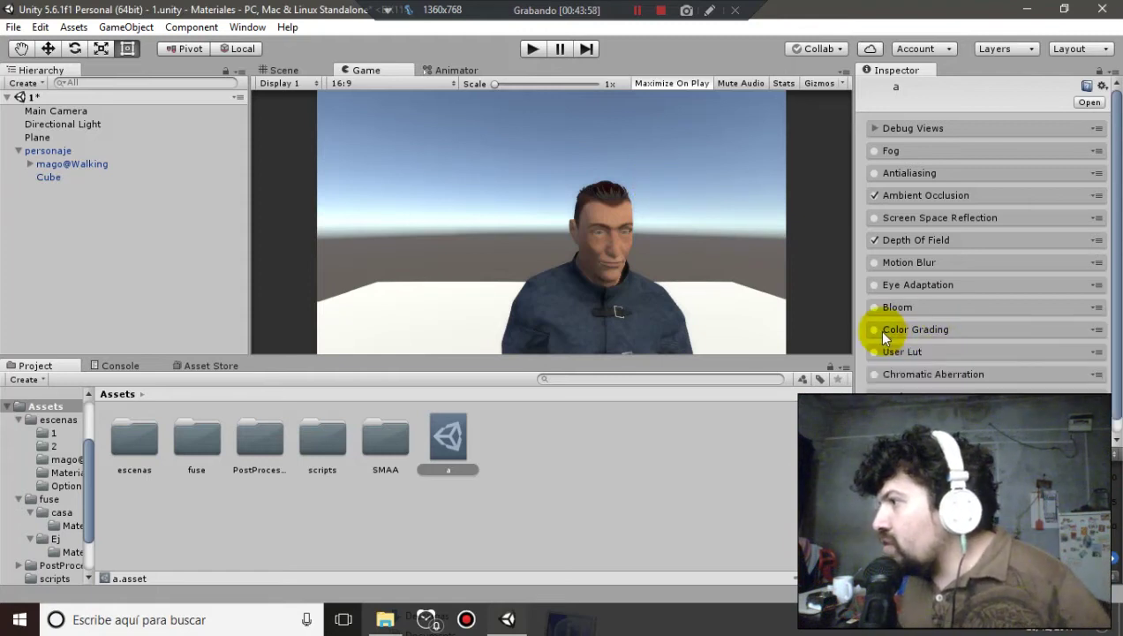
{"action": "left_click", "coordinate": [887, 336]}
{"action": "left_click", "coordinate": [888, 334]}
{"action": "left_click", "coordinate": [874, 329]}
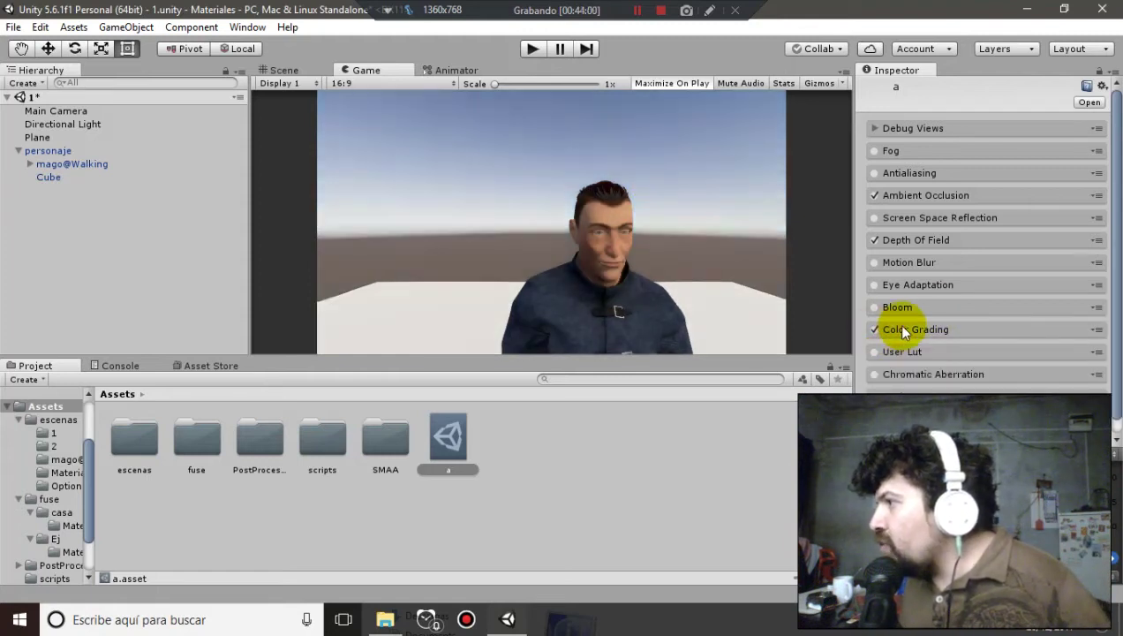
{"action": "left_click", "coordinate": [893, 329]}
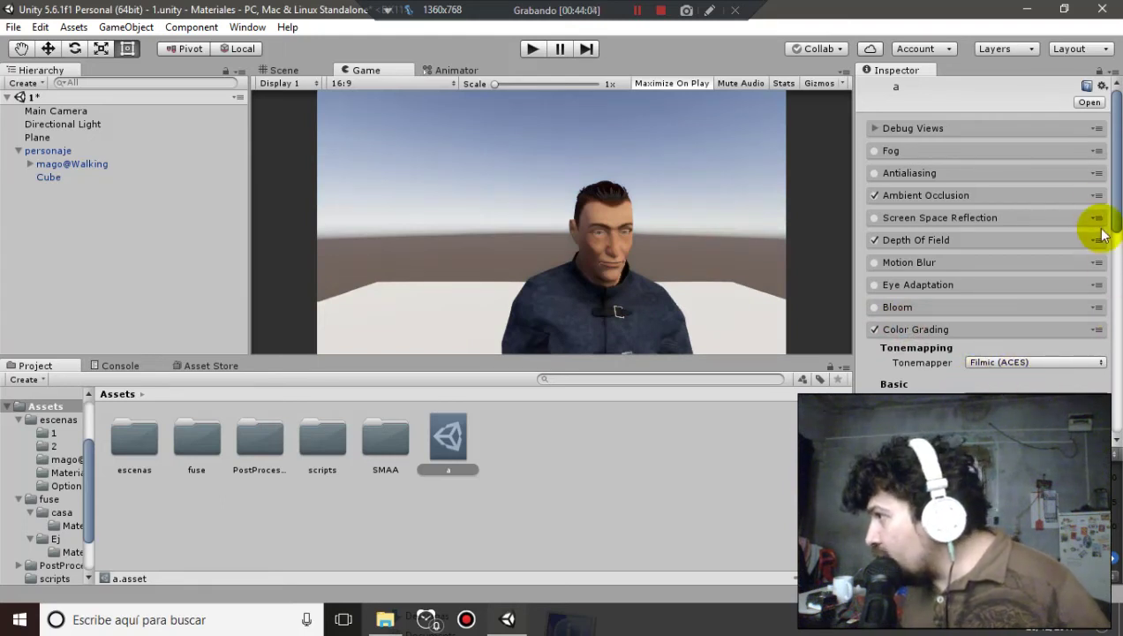
{"action": "left_click_drag", "start_coordinate": [1114, 194], "coordinate": [1120, 234]}
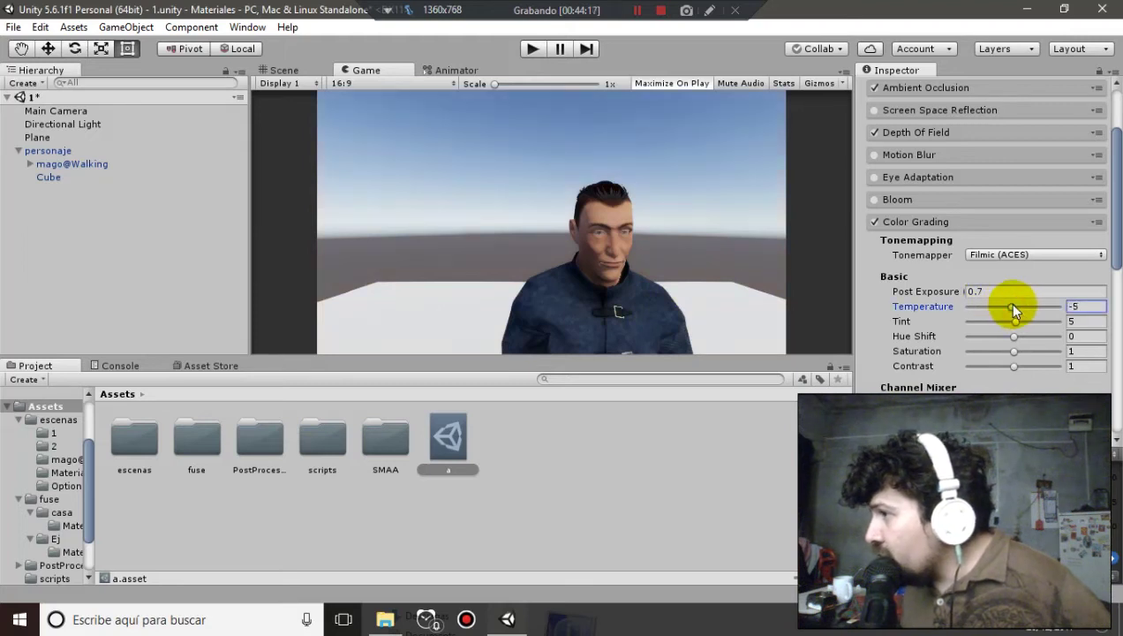
Try warmer Color Grading Temperature values, then set Temperature to 10
{"action": "left_click_drag", "start_coordinate": [1013, 307], "coordinate": [1018, 308]}
{"action": "left_click", "coordinate": [1077, 307]}
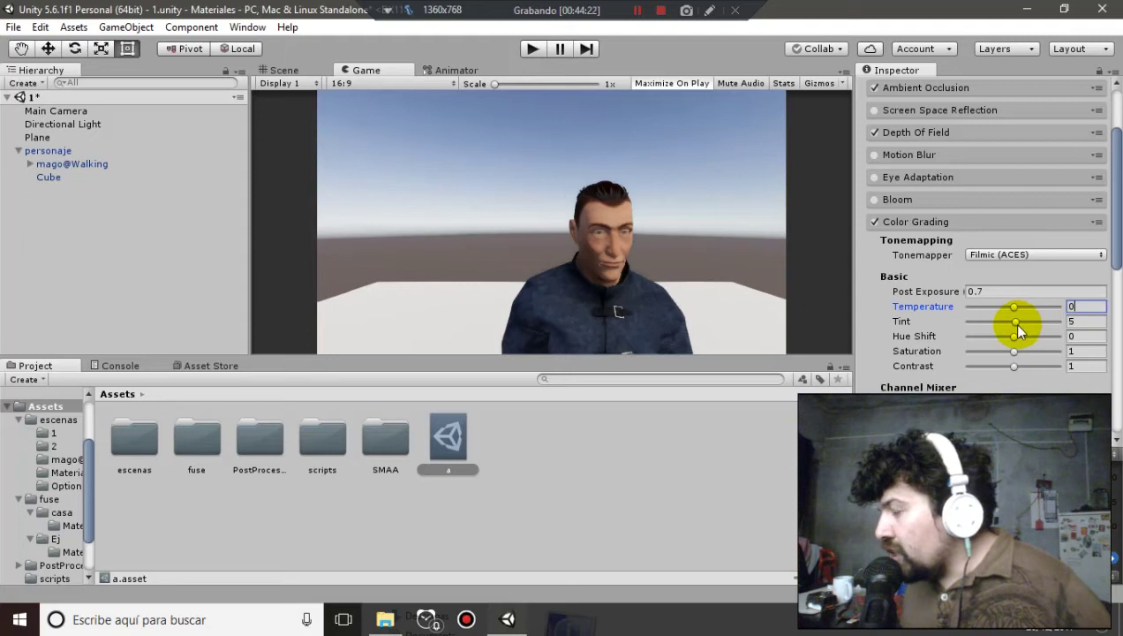
{"action": "key", "text": "Return"}
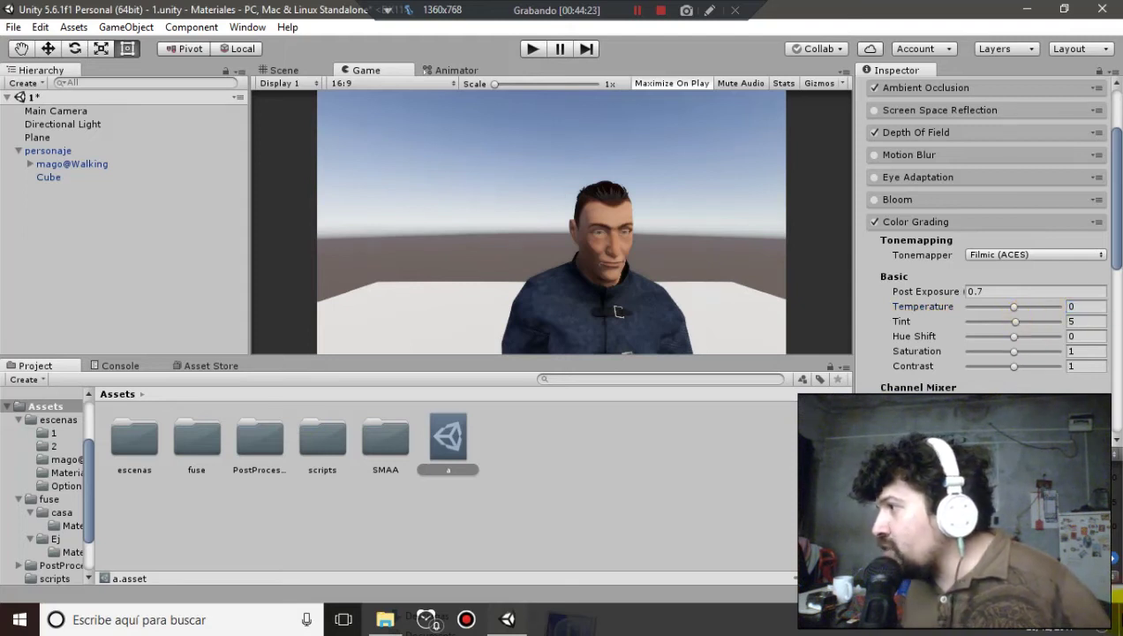
{"action": "left_click_drag", "start_coordinate": [1039, 309], "coordinate": [1036, 307]}
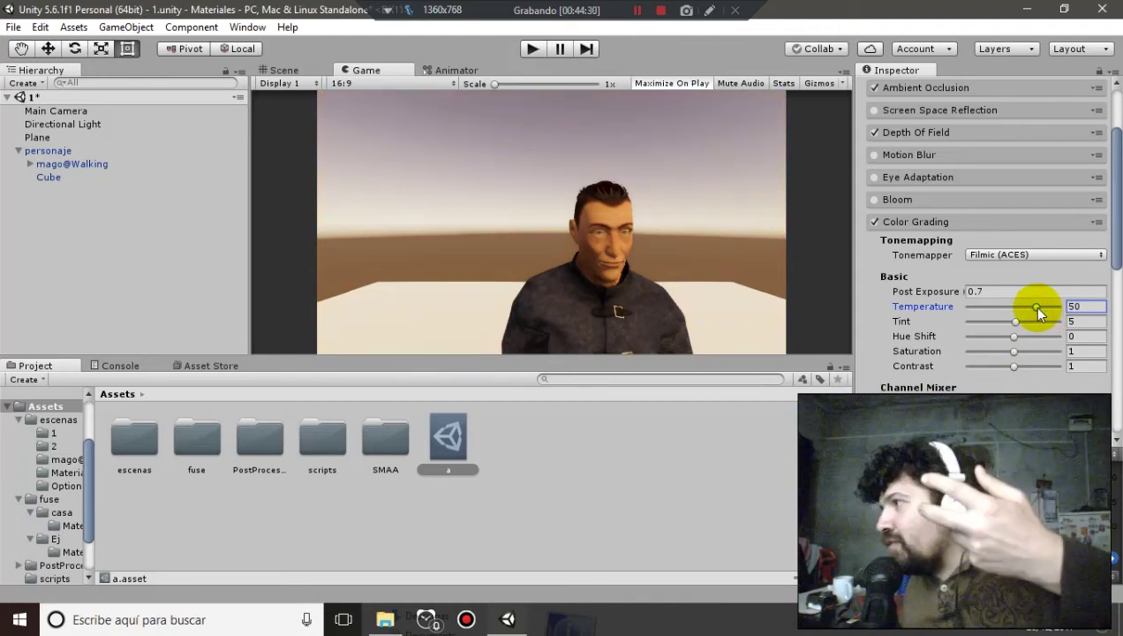
{"action": "left_click_drag", "start_coordinate": [1035, 310], "coordinate": [1044, 310]}
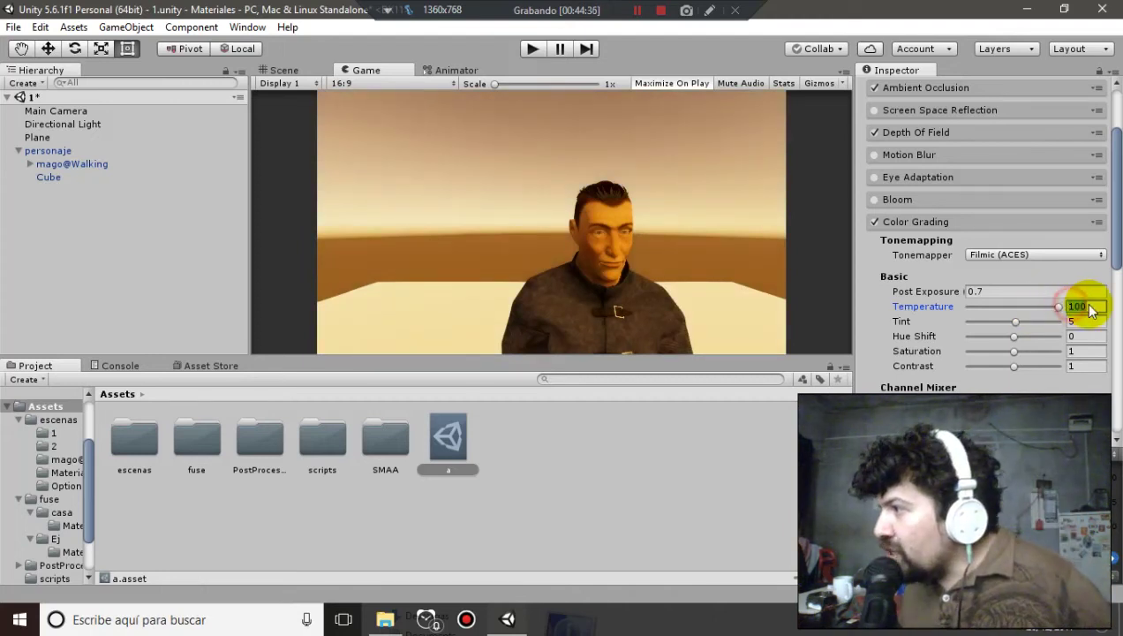
{"action": "type", "text": "1"}
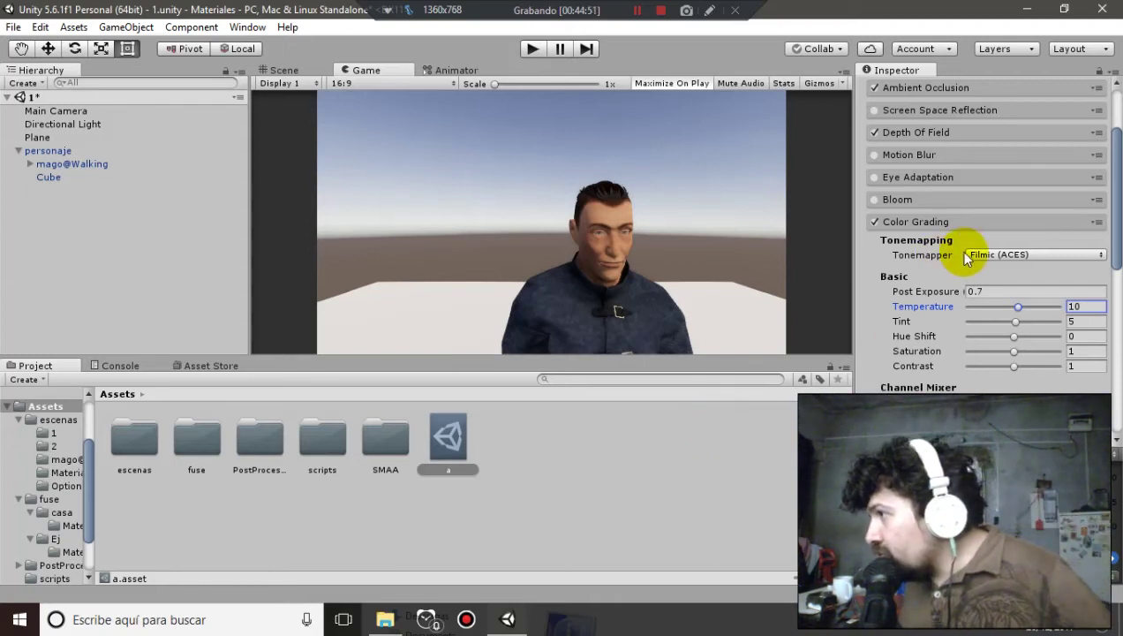
Collapse profile a's Color Grading and Antialiasing sections and select the Main Camera
{"action": "left_click", "coordinate": [907, 222]}
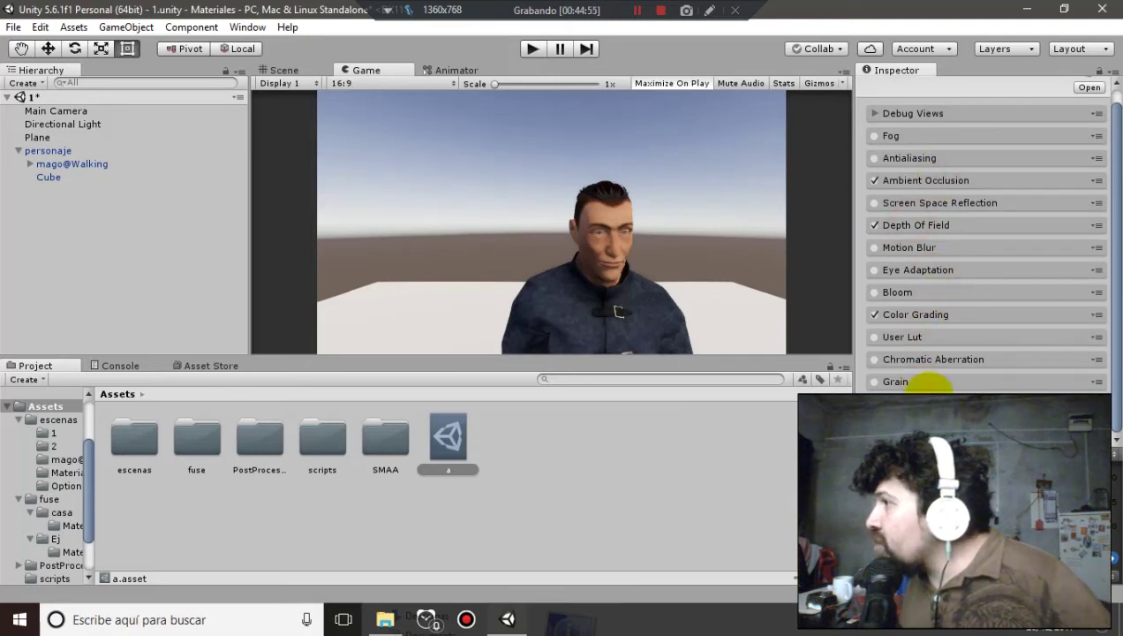
{"action": "left_click", "coordinate": [927, 159]}
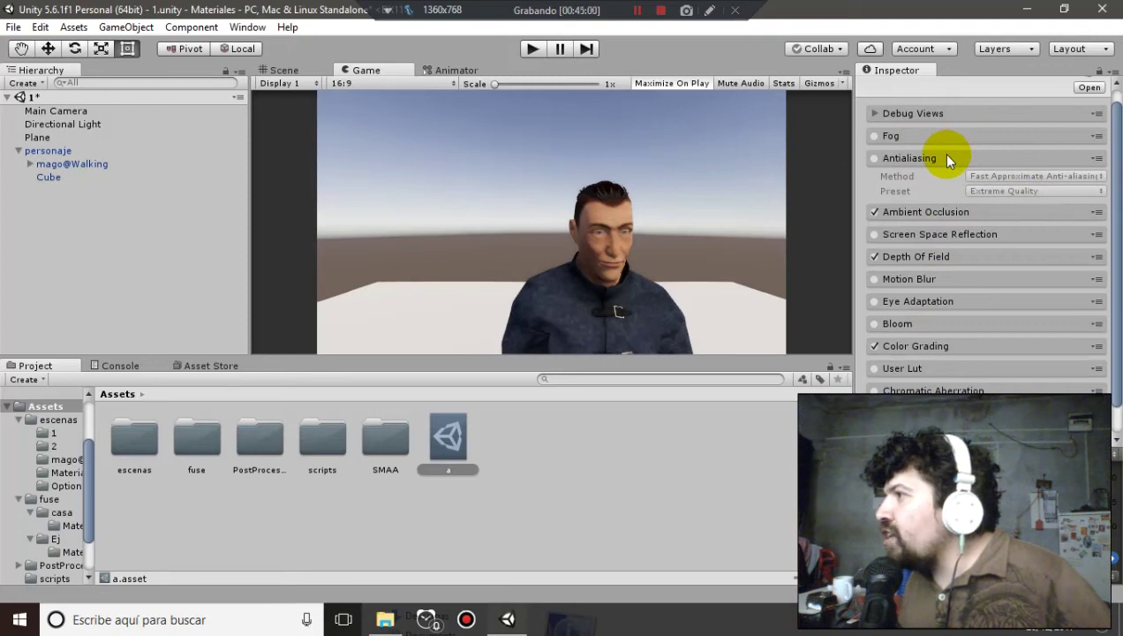
{"action": "left_click", "coordinate": [947, 157]}
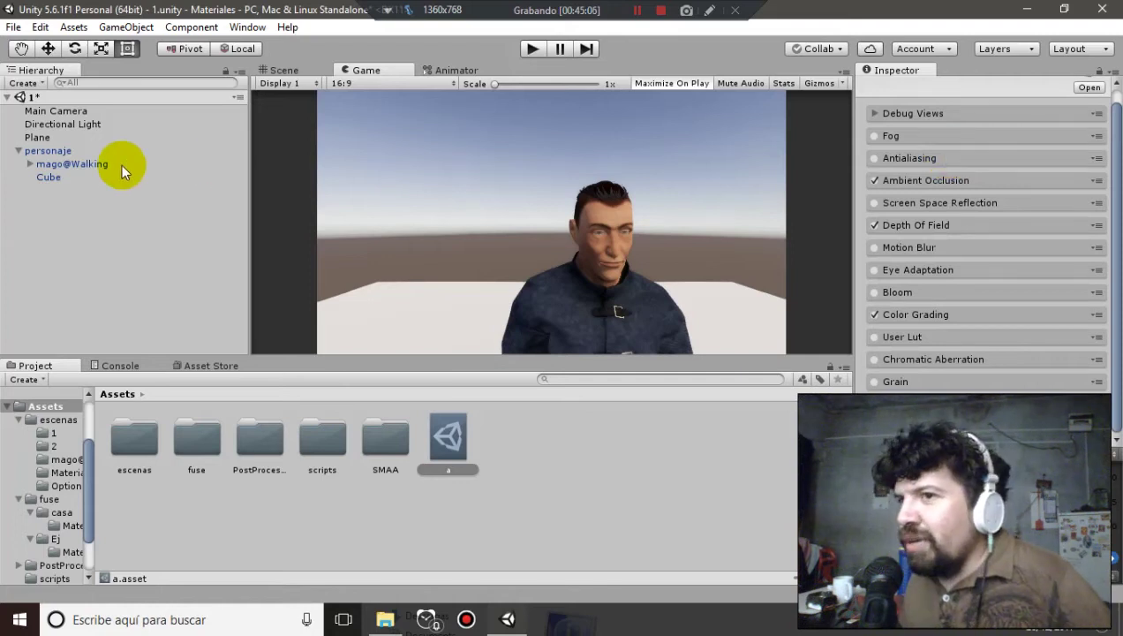
{"action": "left_click", "coordinate": [68, 111]}
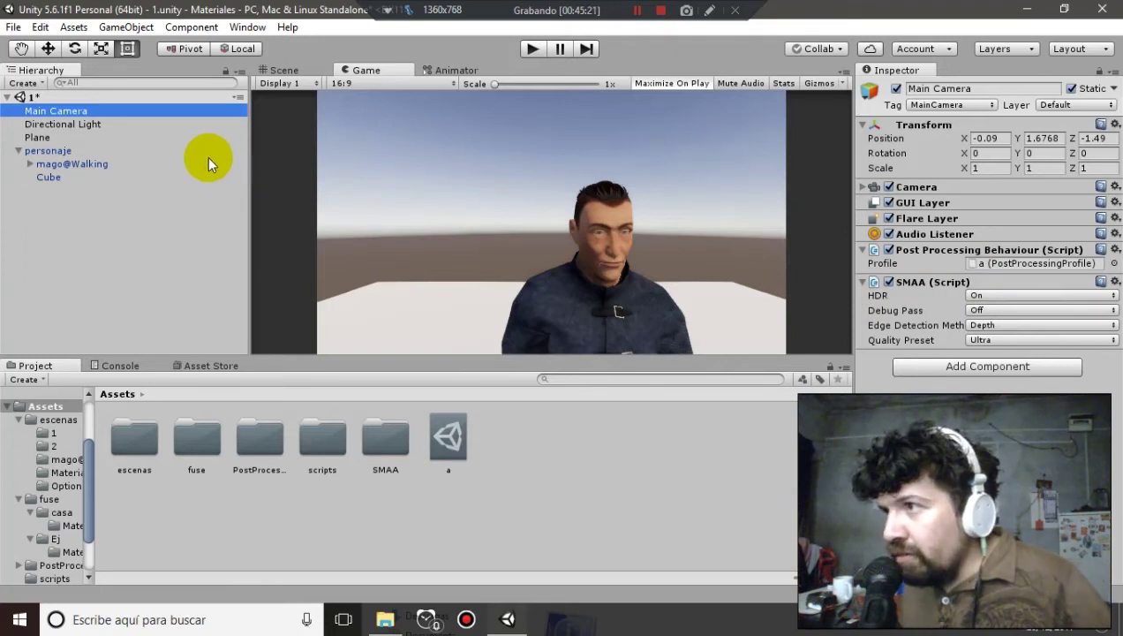
{"action": "left_click", "coordinate": [523, 51]}
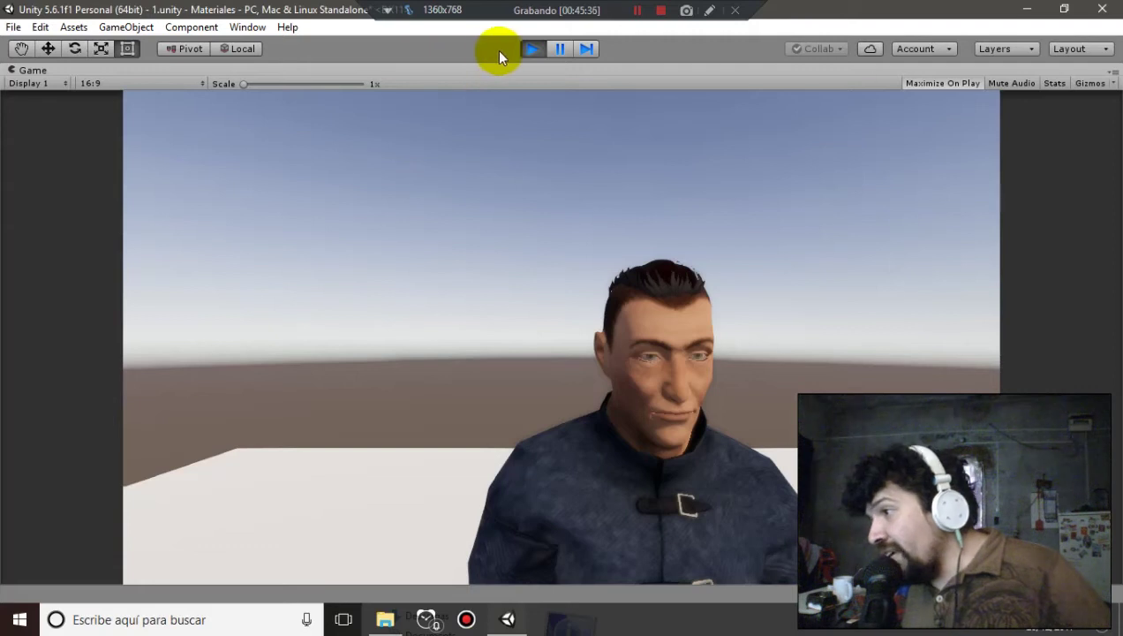
{"action": "left_click", "coordinate": [527, 50]}
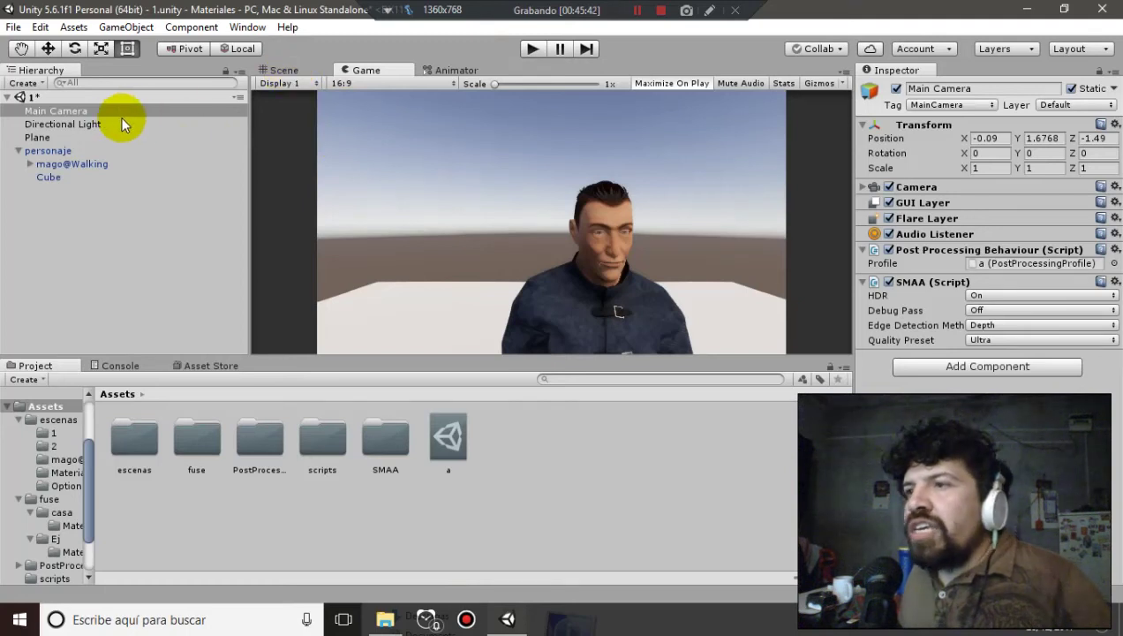
{"action": "left_click", "coordinate": [982, 366]}
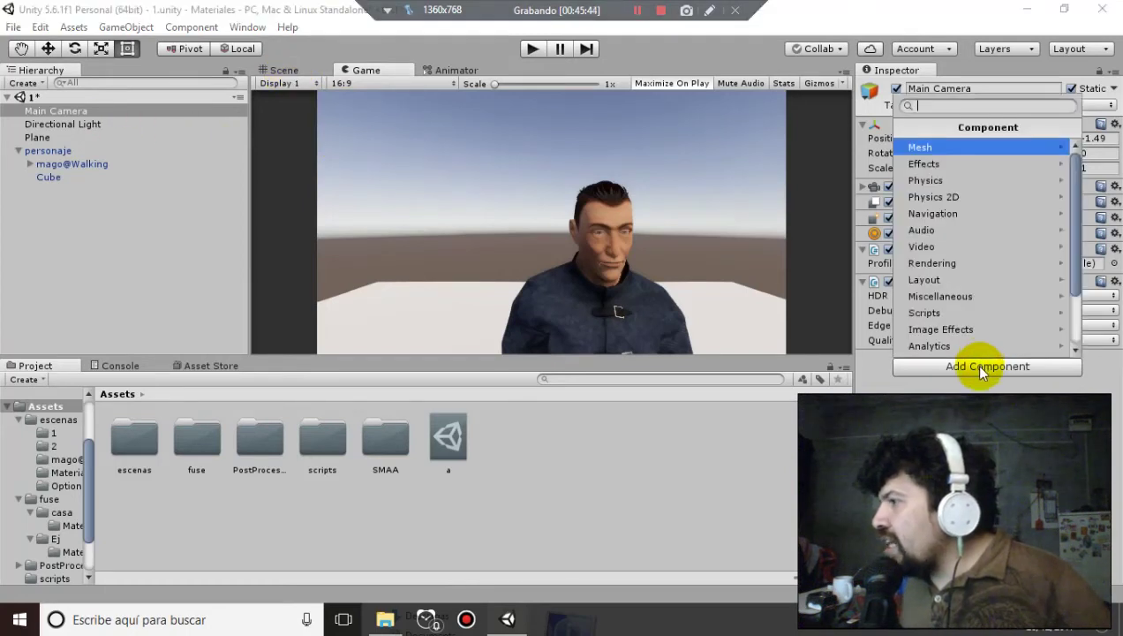
Add the Seguidor script from the camaras scripts group to the Main Camera, then deselect it
{"action": "left_click", "coordinate": [961, 310]}
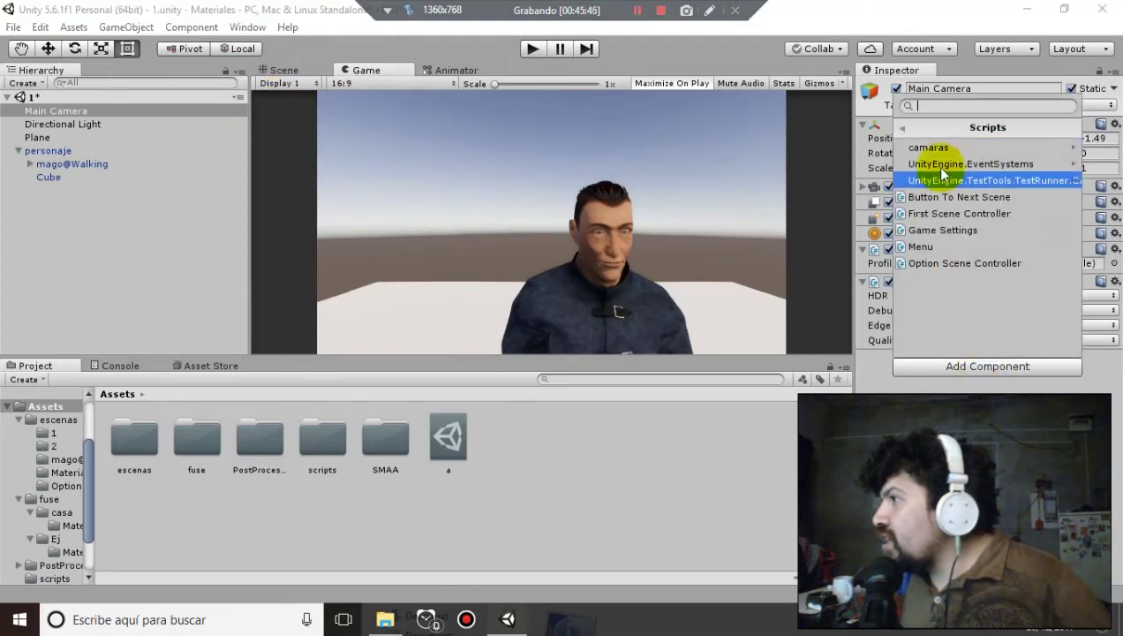
{"action": "left_click", "coordinate": [915, 148]}
{"action": "left_click", "coordinate": [941, 168]}
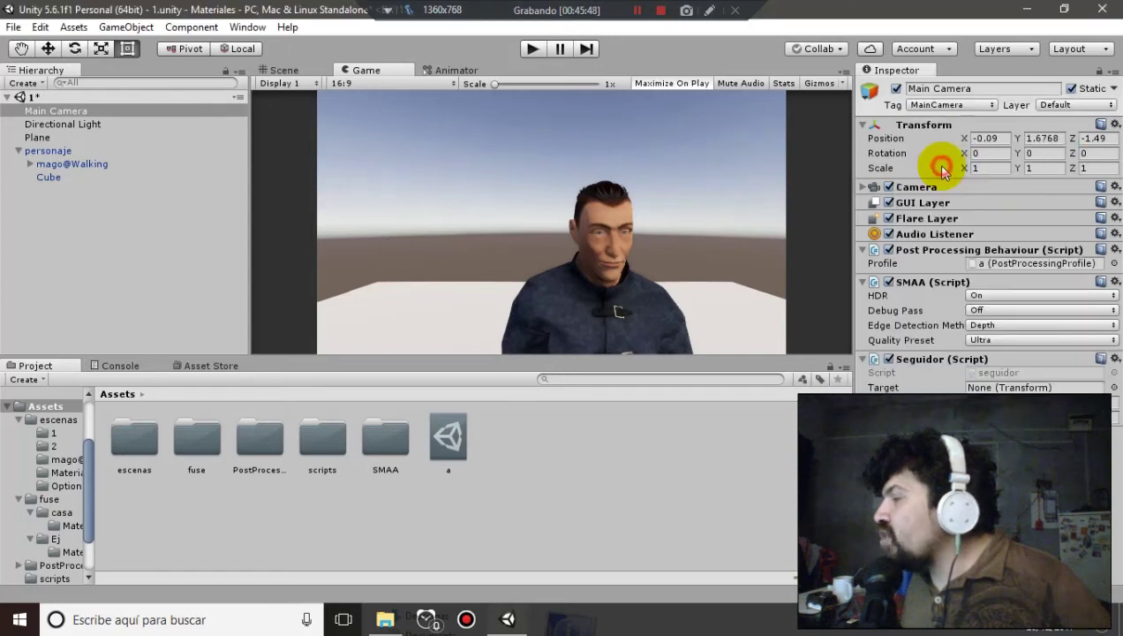
{"action": "left_click", "coordinate": [1113, 358]}
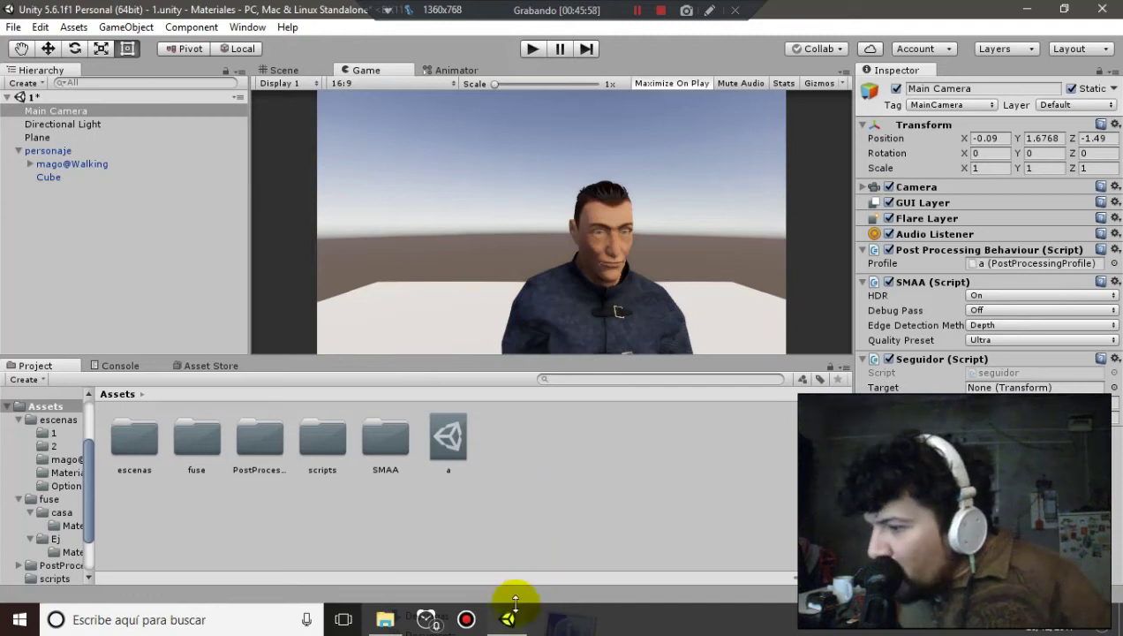
{"action": "mouse_move", "coordinate": [508, 618]}
{"action": "left_click", "coordinate": [622, 486]}
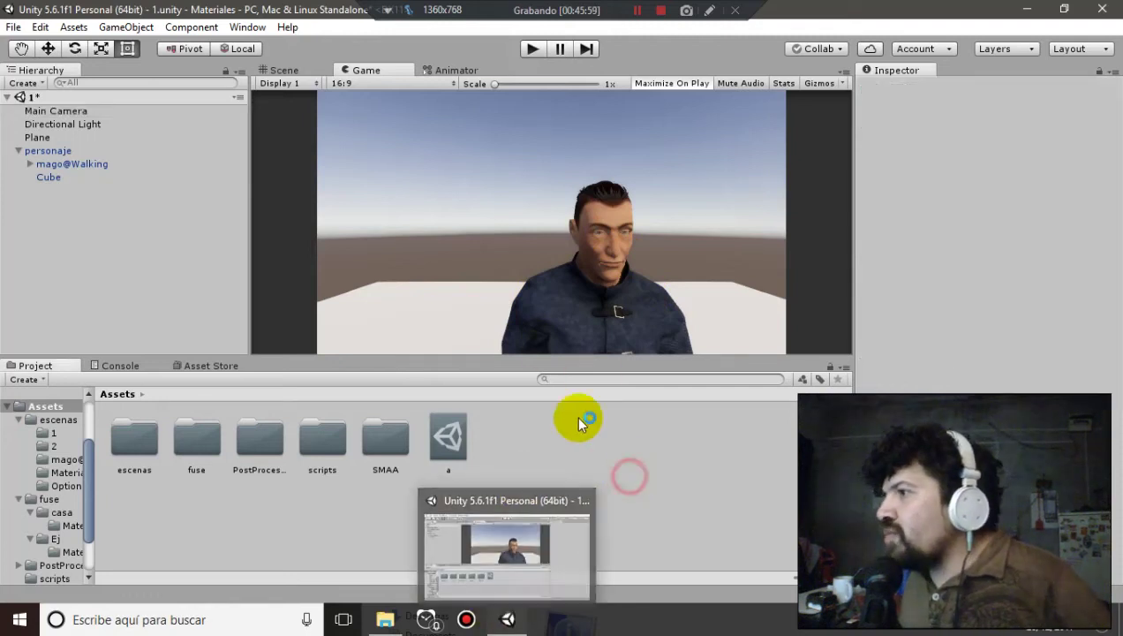
Select the Cube and set its tag to Play
{"action": "left_click", "coordinate": [48, 178]}
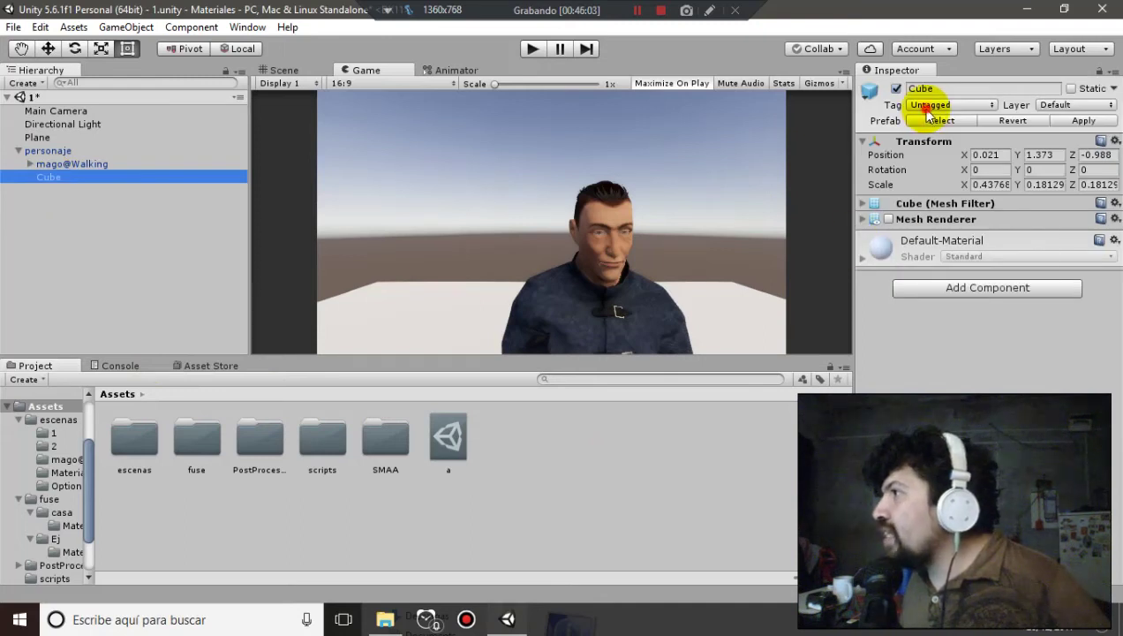
{"action": "left_click", "coordinate": [929, 114]}
{"action": "left_click", "coordinate": [952, 246]}
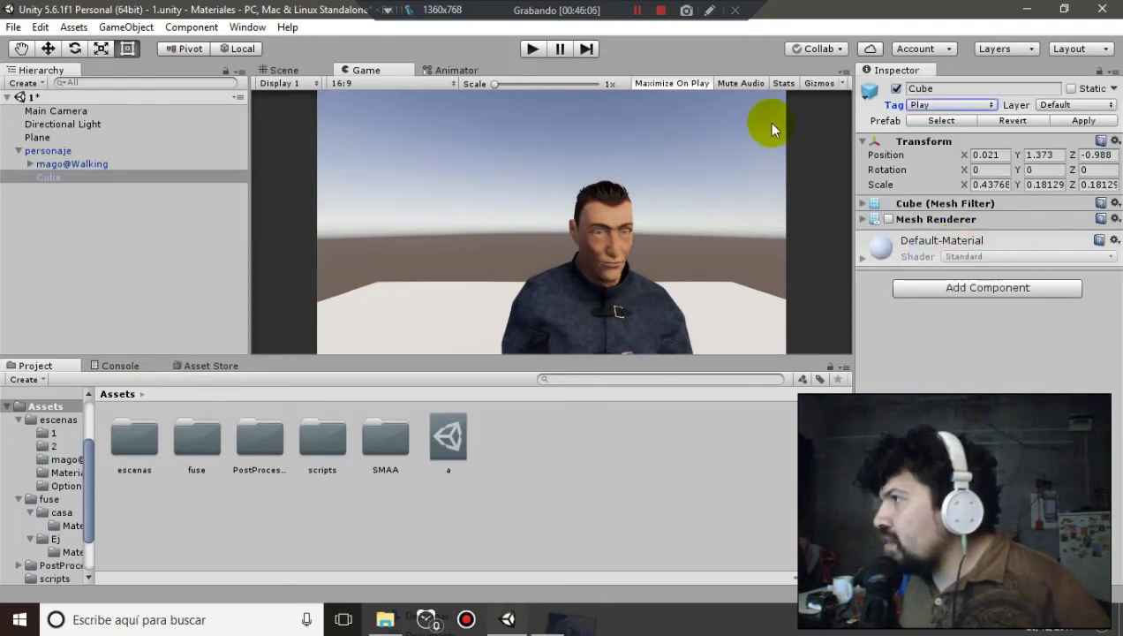
Review the tags in the Tags and Layers manager and dismiss the new tag prompt without adding one
{"action": "left_click", "coordinate": [943, 106]}
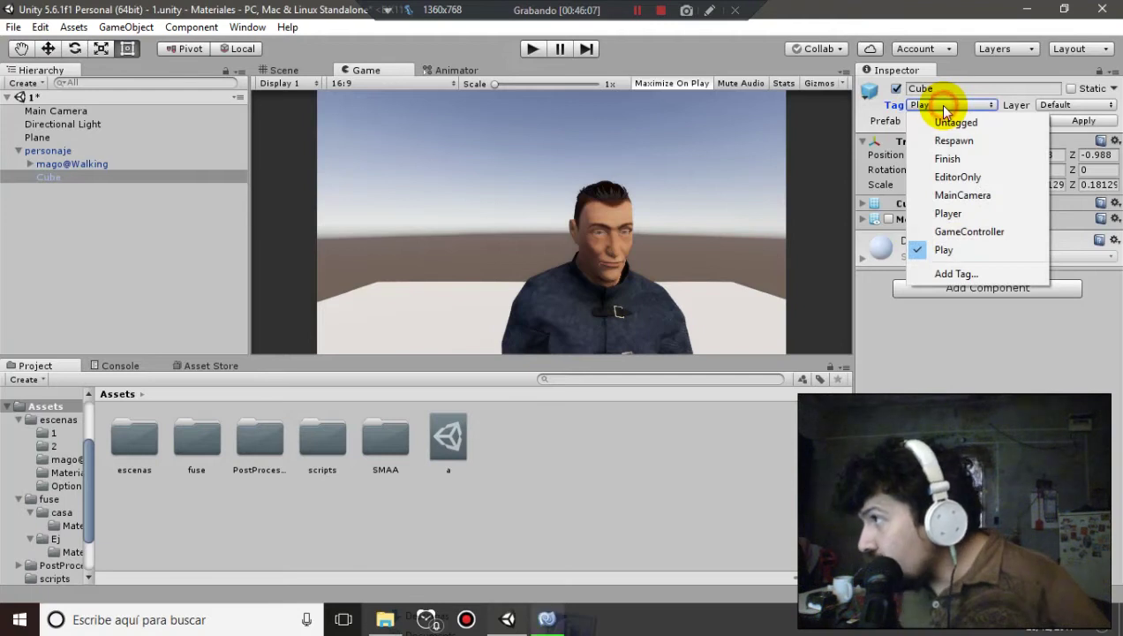
{"action": "left_click", "coordinate": [965, 275]}
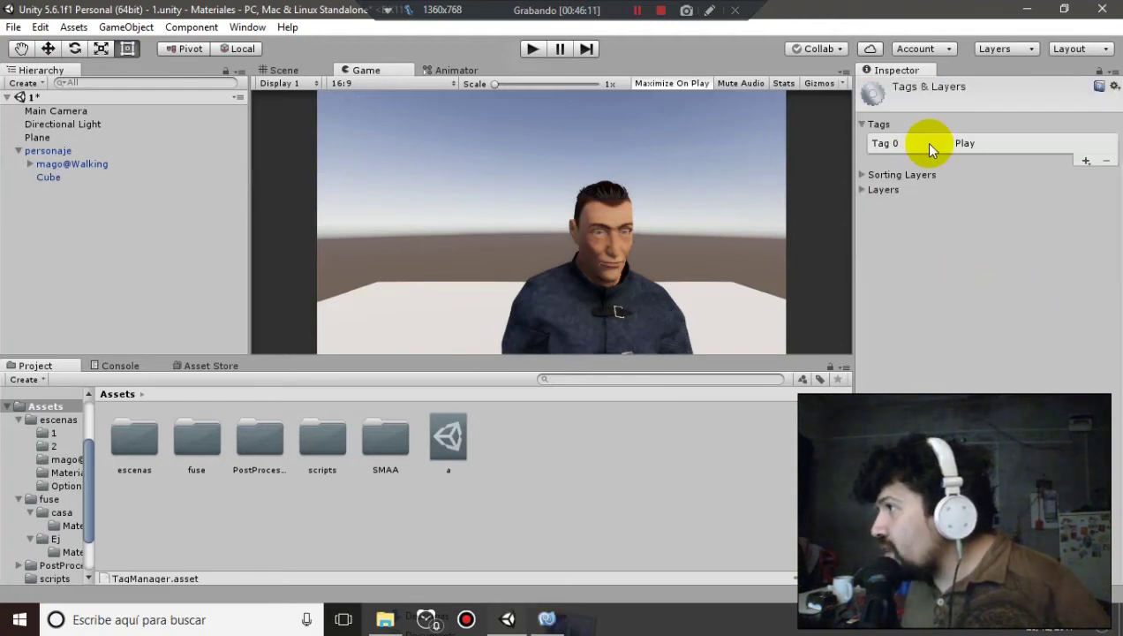
{"action": "left_click", "coordinate": [1083, 162]}
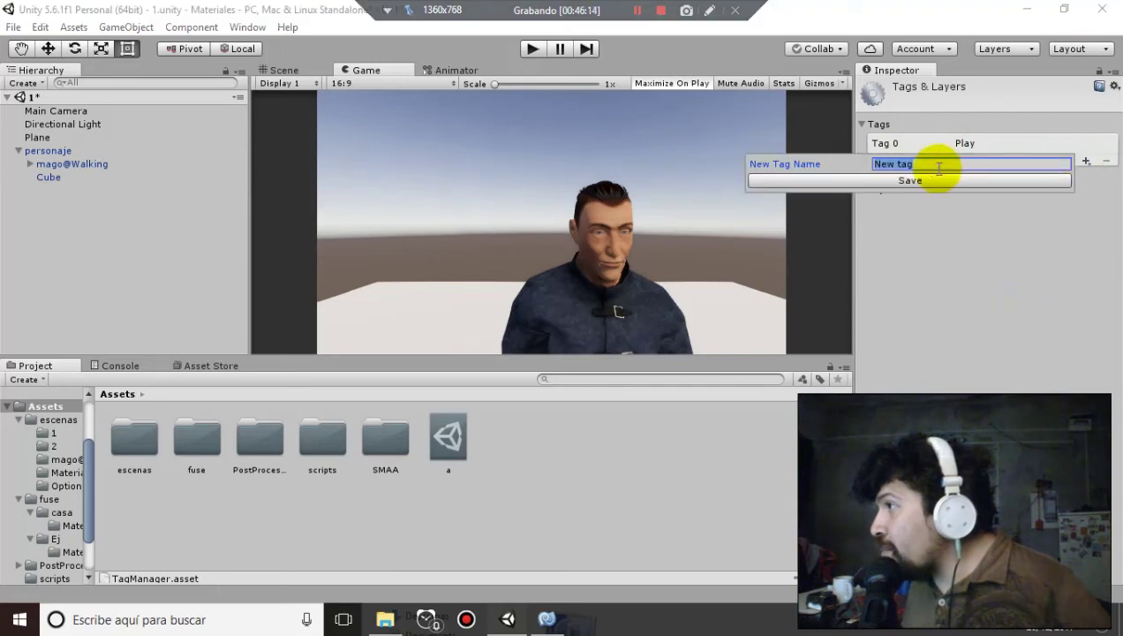
{"action": "left_click", "coordinate": [932, 202]}
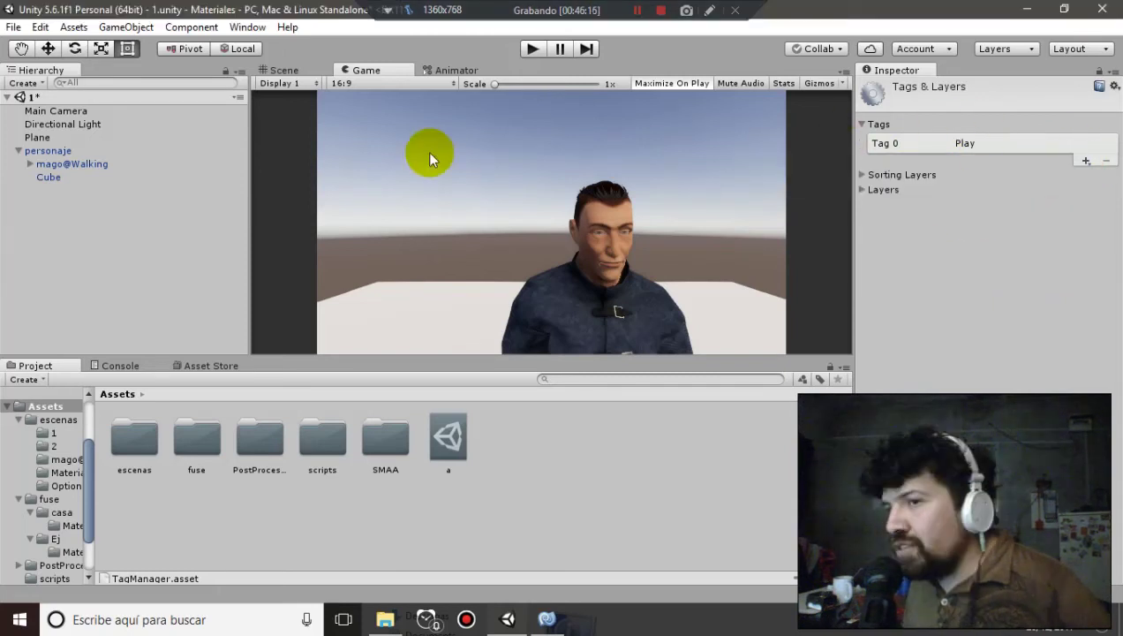
Reselect the Cube, then select the personaje object in the Hierarchy
{"action": "left_click", "coordinate": [46, 178]}
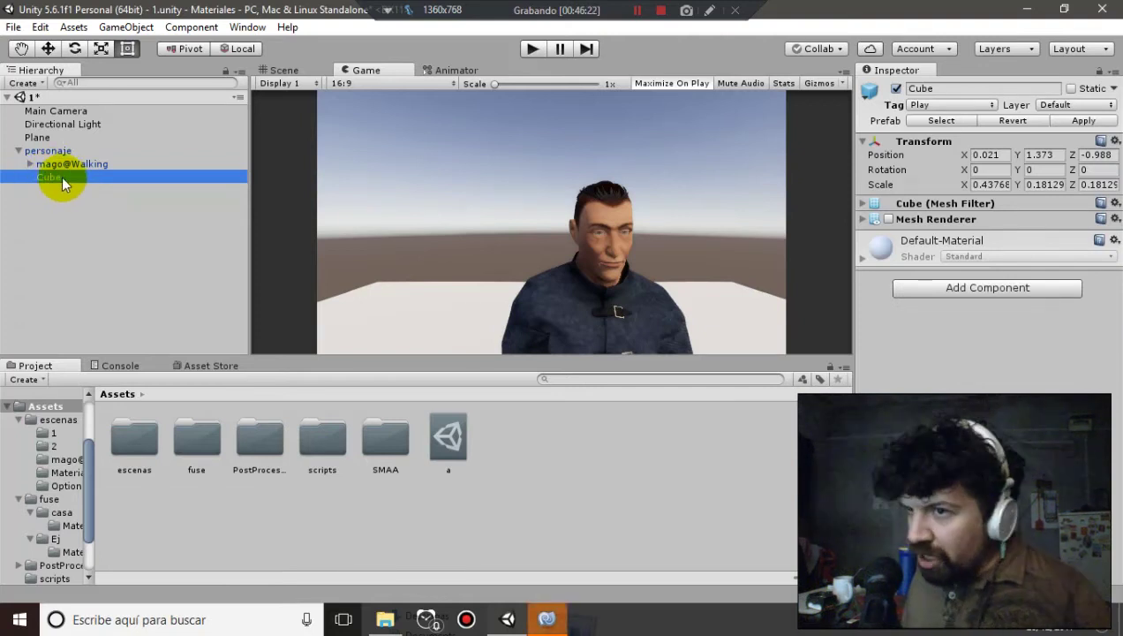
{"action": "left_click", "coordinate": [40, 138]}
{"action": "left_click", "coordinate": [56, 151]}
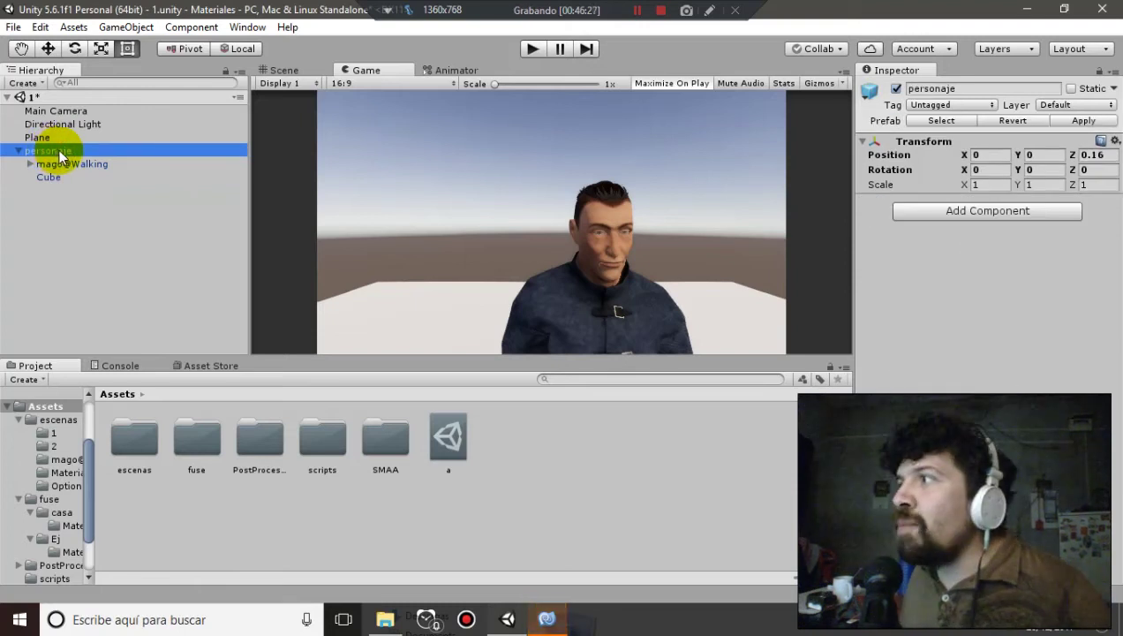
Set personaje's tag to Player, then reselect the Cube to check it
{"action": "left_click", "coordinate": [954, 105]}
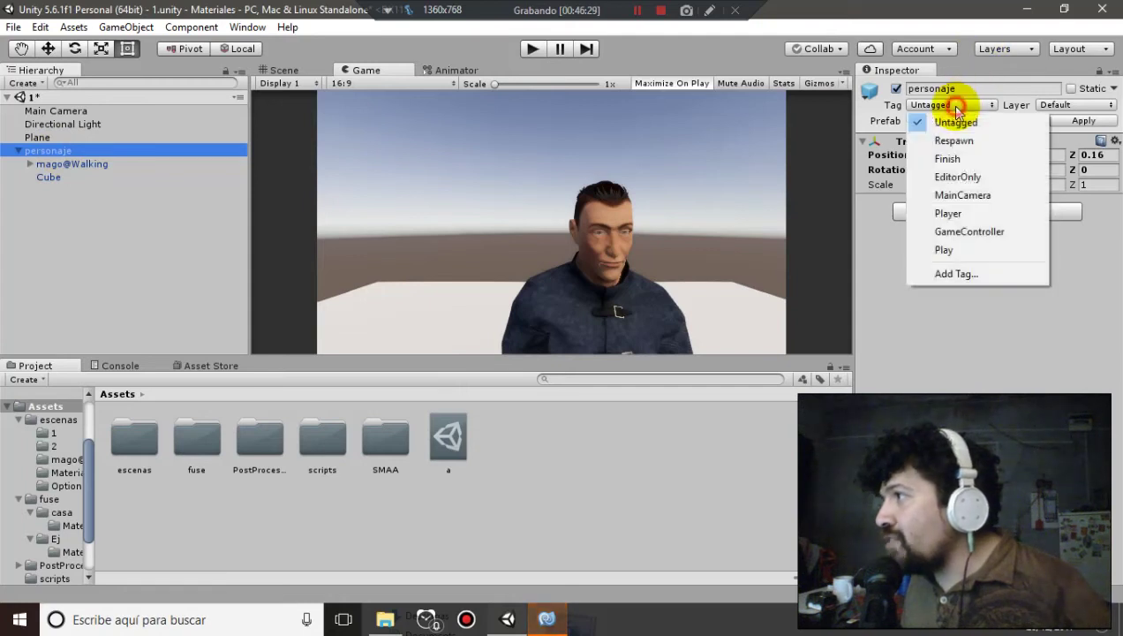
{"action": "left_click", "coordinate": [953, 215]}
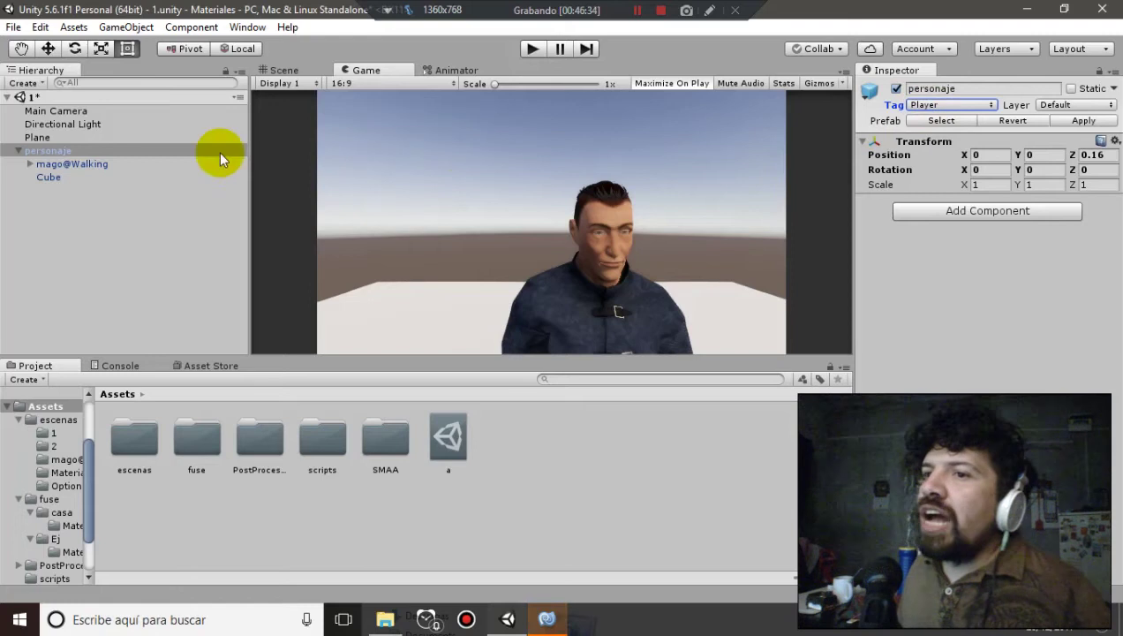
{"action": "left_click", "coordinate": [94, 178]}
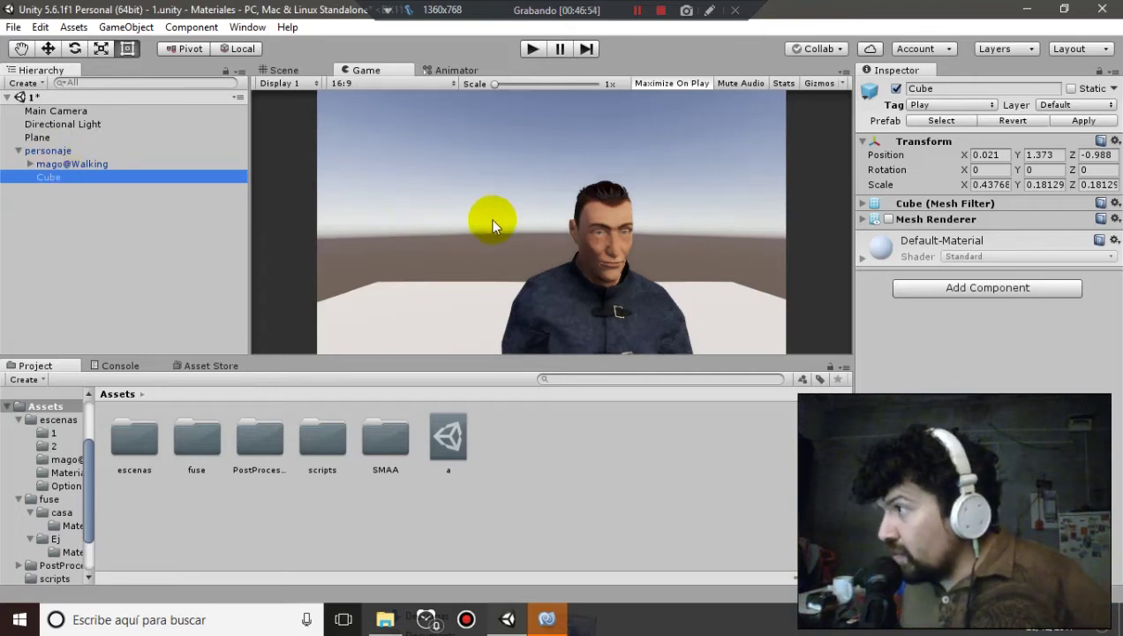
View the scene in 3D perspective, return to Game view, and focus the Main Camera's Seguidor Target field
{"action": "left_click", "coordinate": [279, 72]}
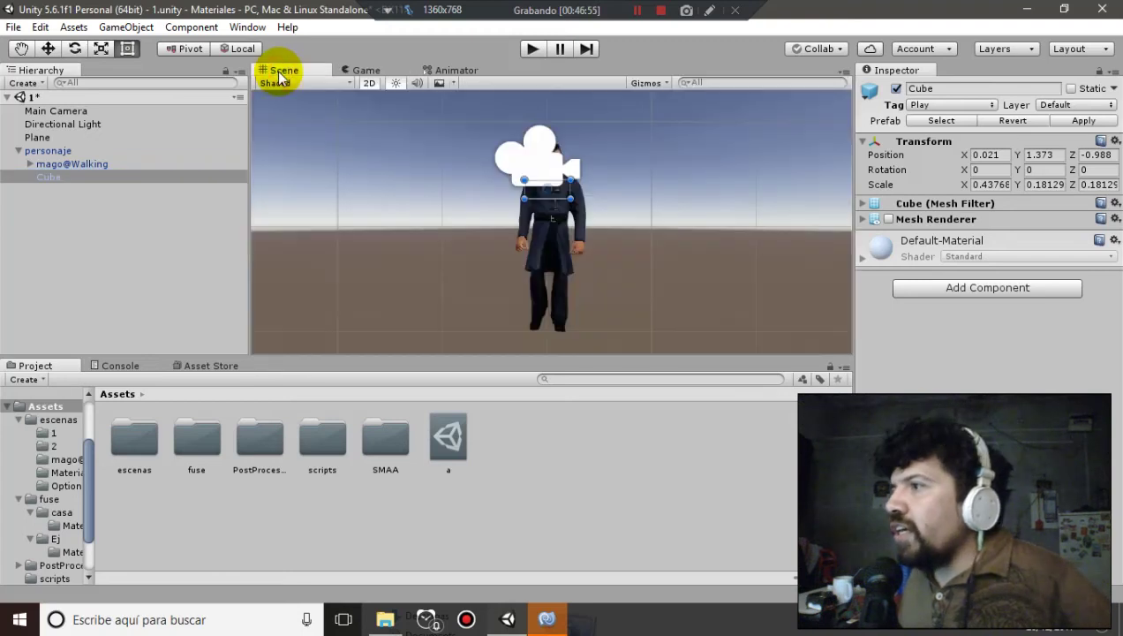
{"action": "left_click", "coordinate": [372, 86]}
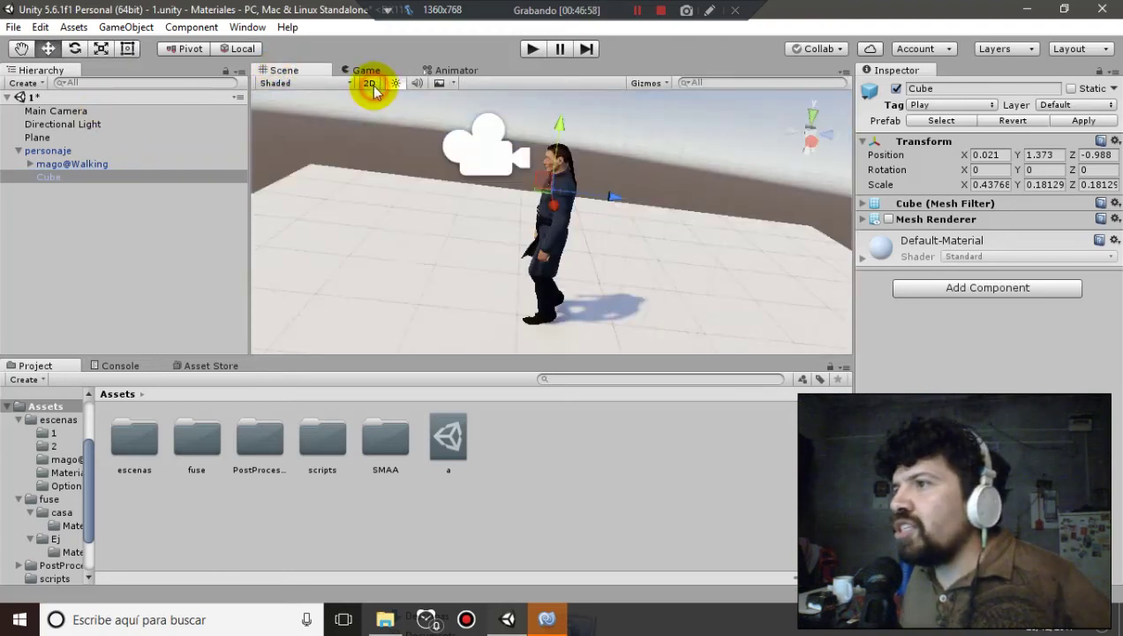
{"action": "left_click", "coordinate": [354, 71]}
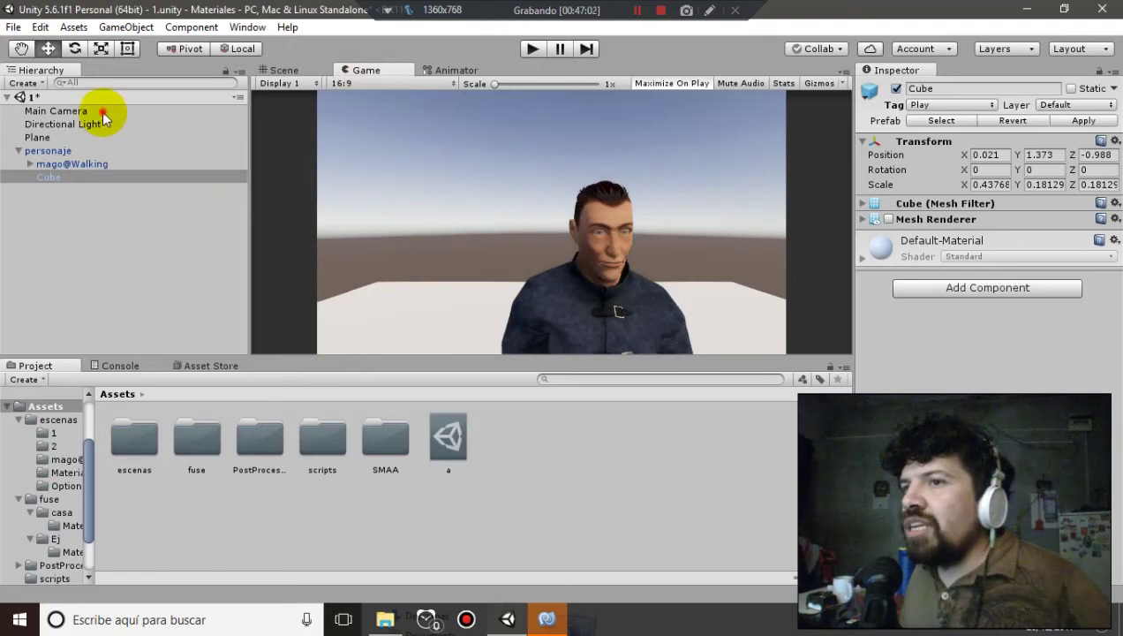
{"action": "left_click", "coordinate": [55, 111]}
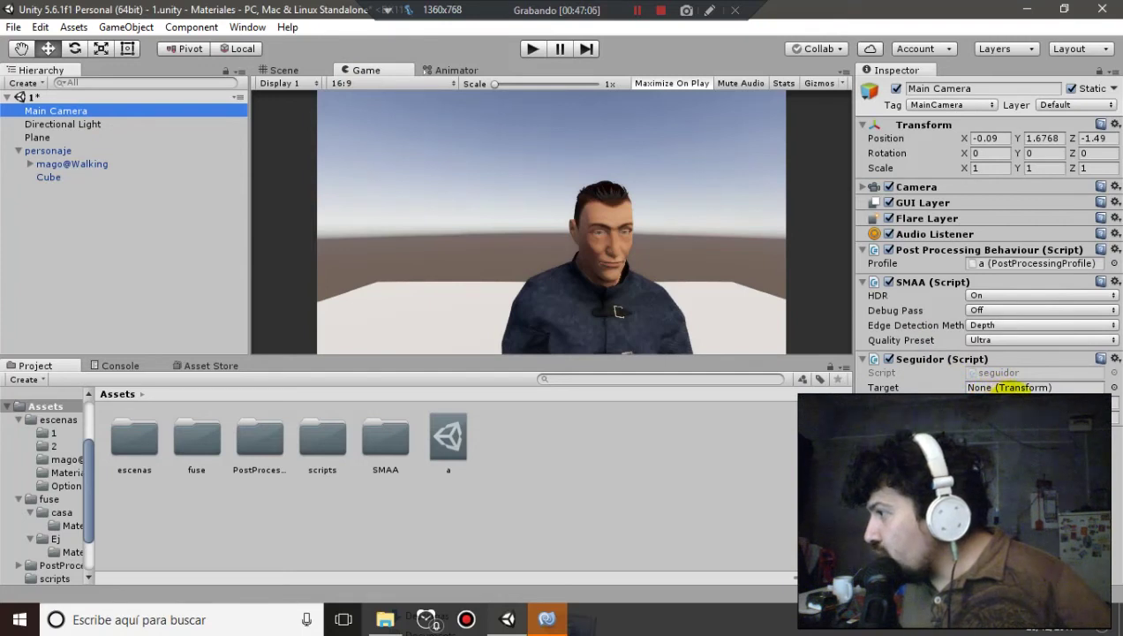
{"action": "left_click", "coordinate": [1009, 386]}
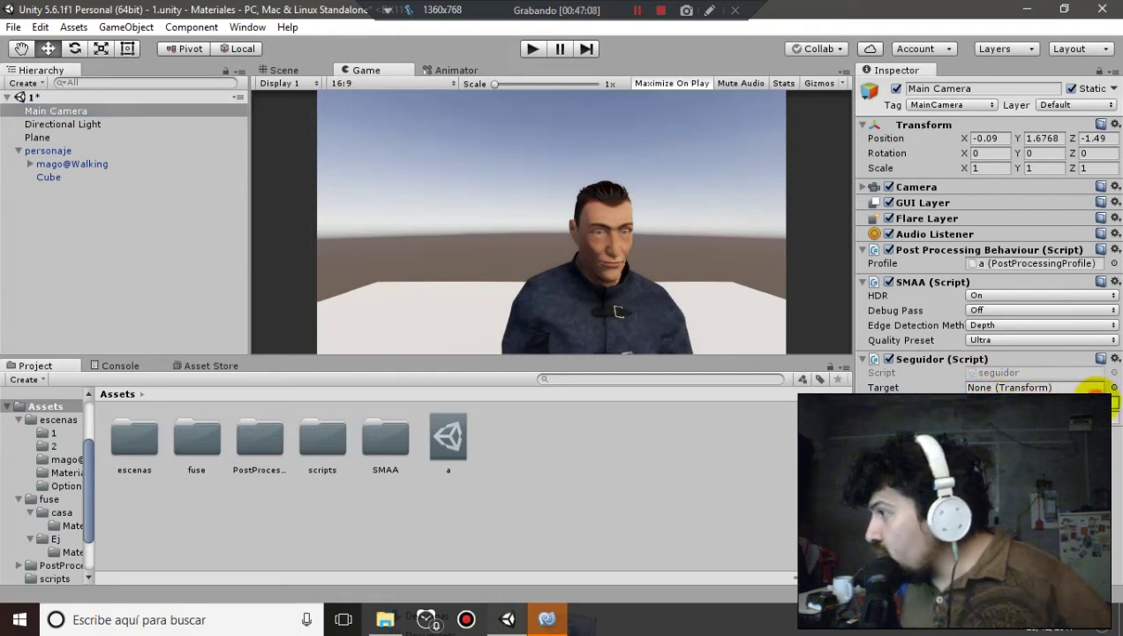
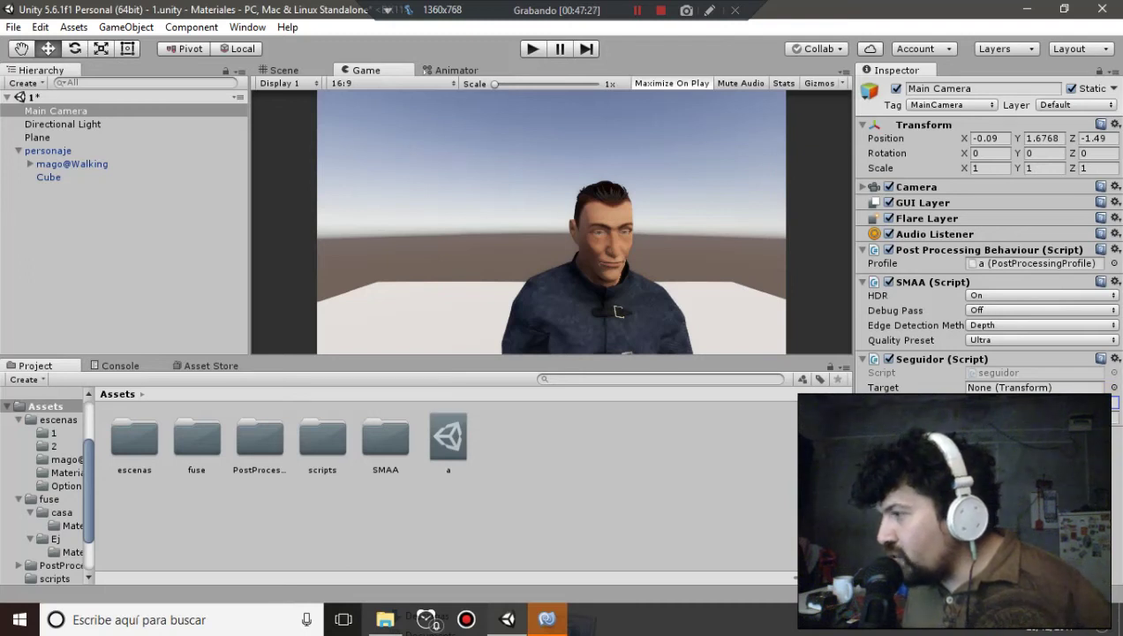
Close the seguidor.cs tab and exit MonoDevelop to return to the Unity scene
{"action": "left_click", "coordinate": [546, 618]}
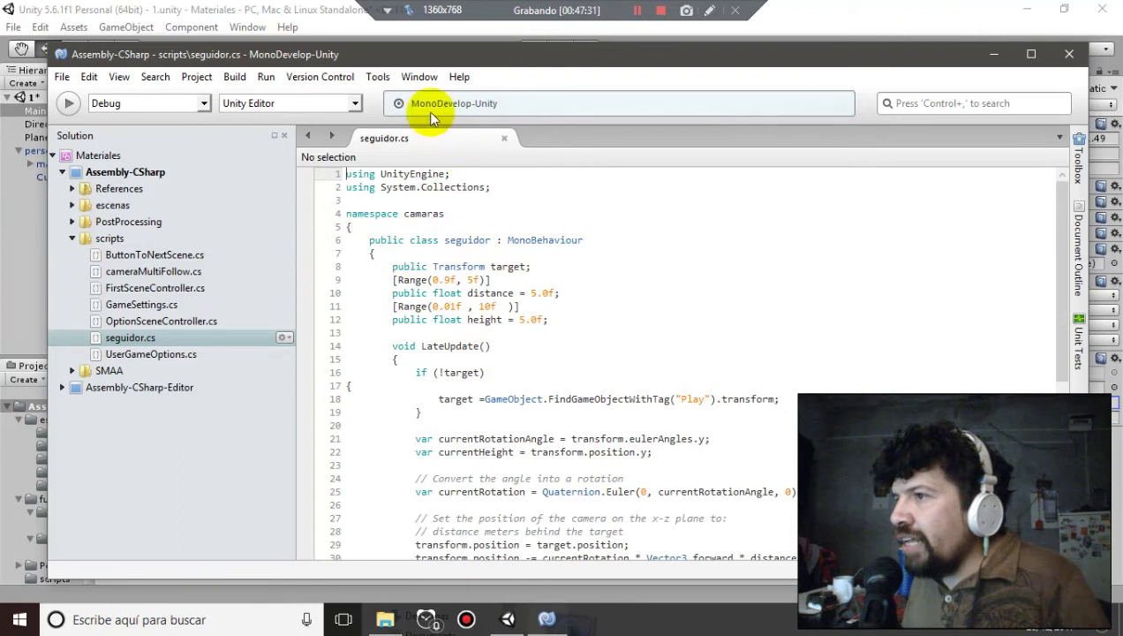
{"action": "left_click", "coordinate": [434, 279]}
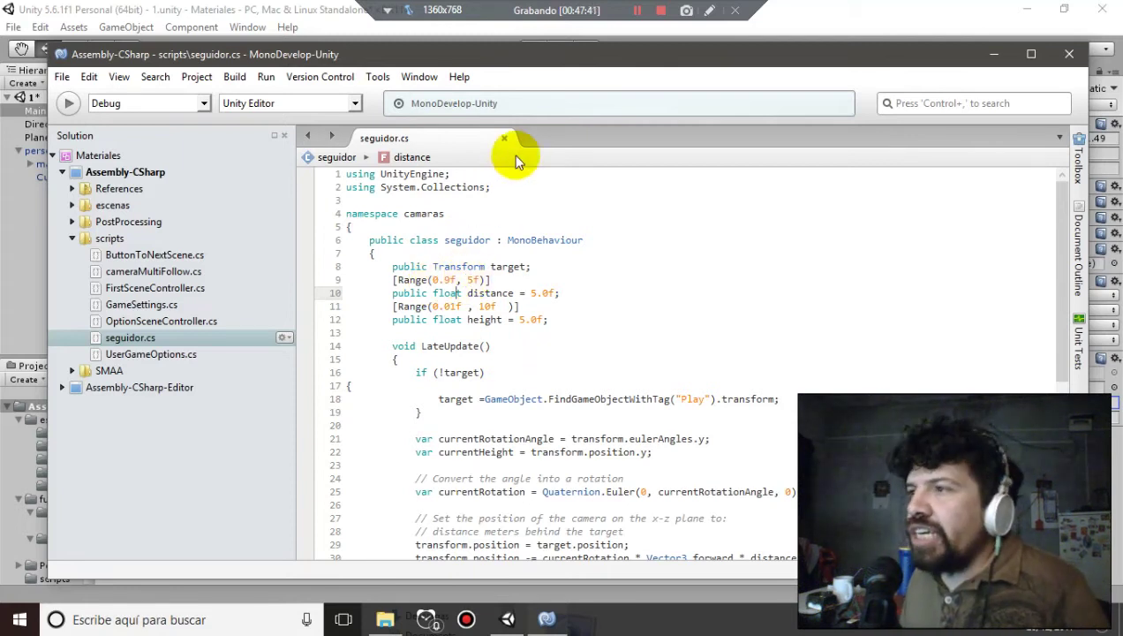
{"action": "left_click", "coordinate": [504, 138]}
{"action": "left_click", "coordinate": [1068, 54]}
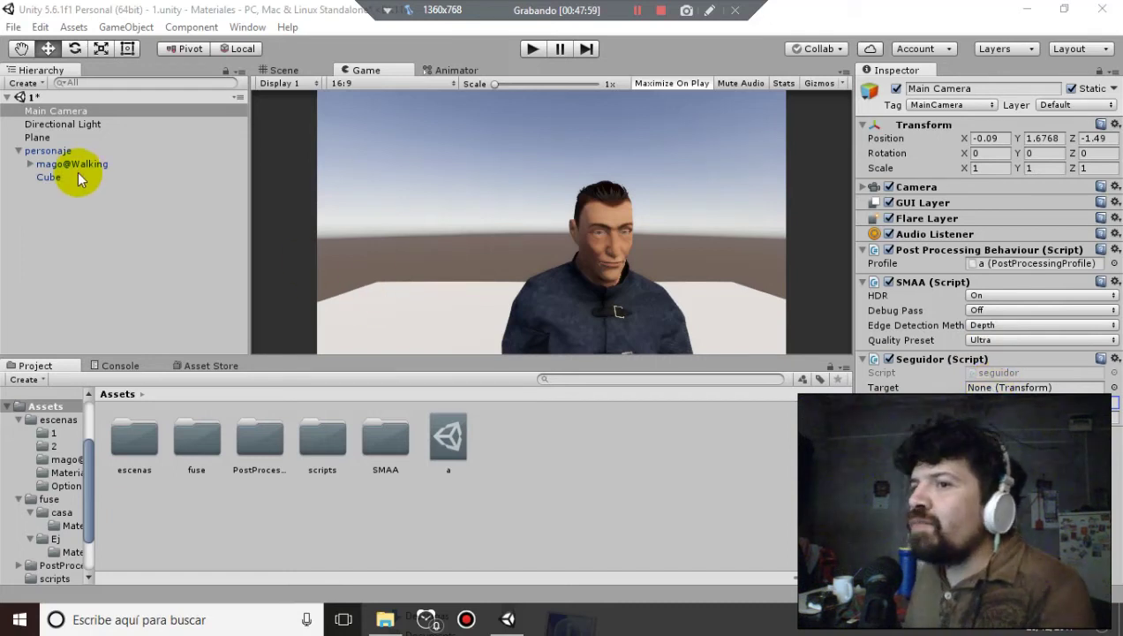
Inspect the Cube, personaje and Main Camera objects from the Scene view
{"action": "left_click", "coordinate": [50, 176]}
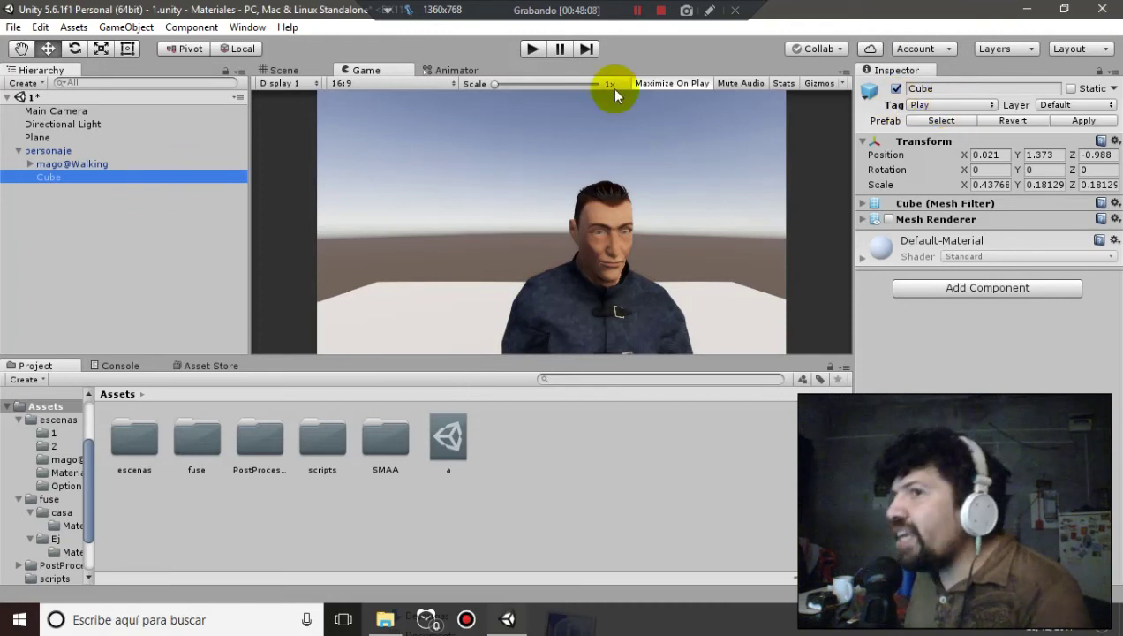
{"action": "left_click", "coordinate": [152, 138]}
{"action": "left_click", "coordinate": [158, 150]}
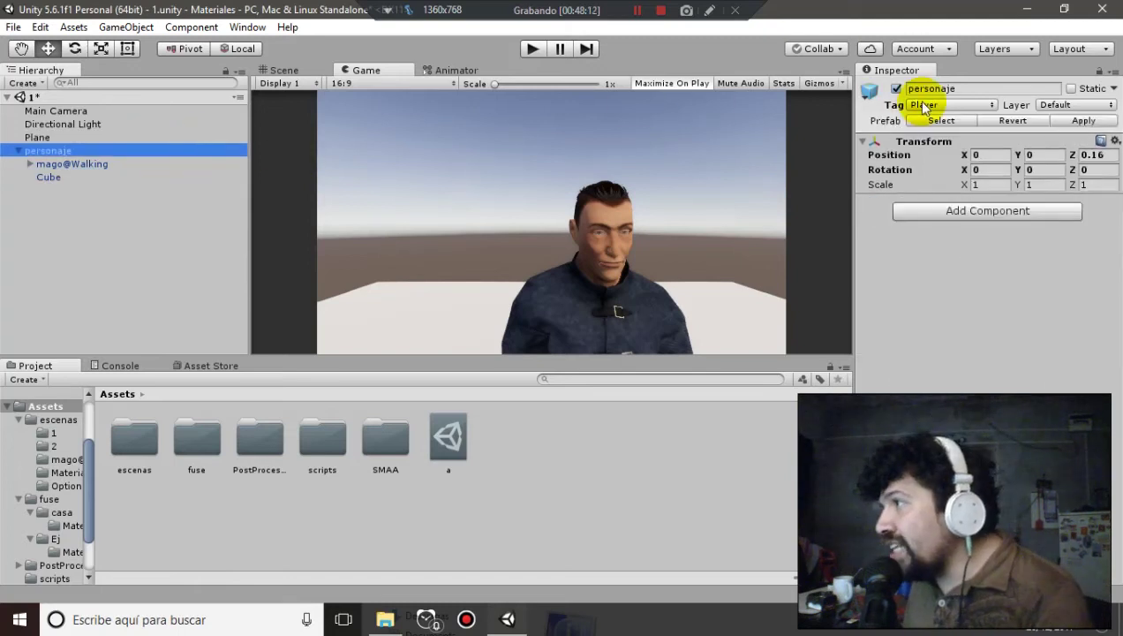
{"action": "left_click", "coordinate": [51, 177]}
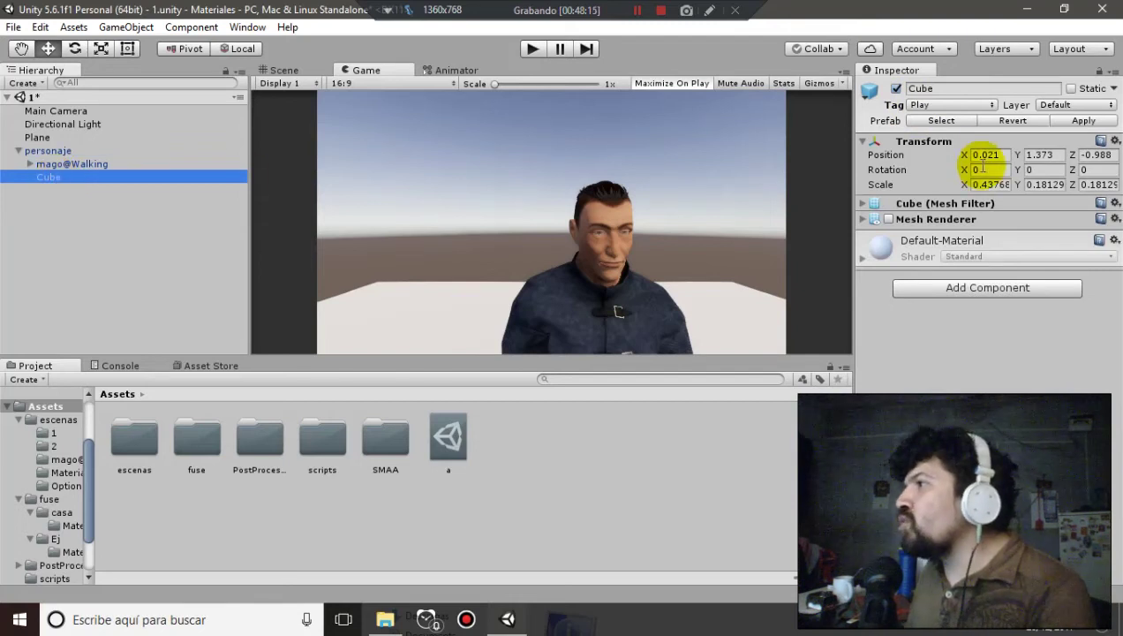
{"action": "left_click", "coordinate": [284, 70]}
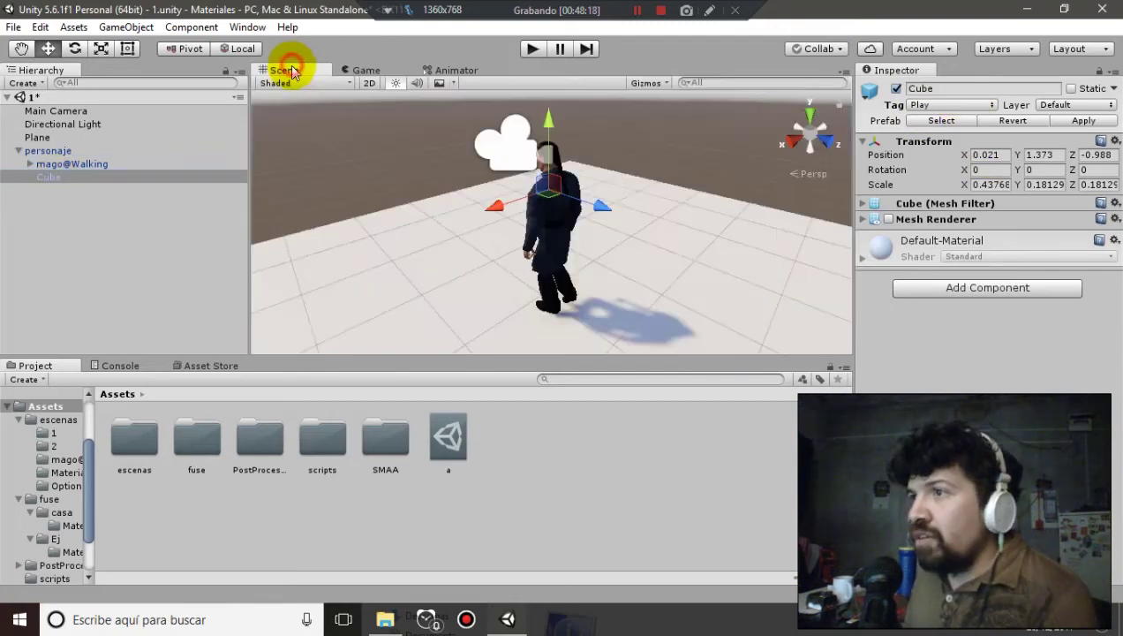
{"action": "left_click", "coordinate": [128, 111]}
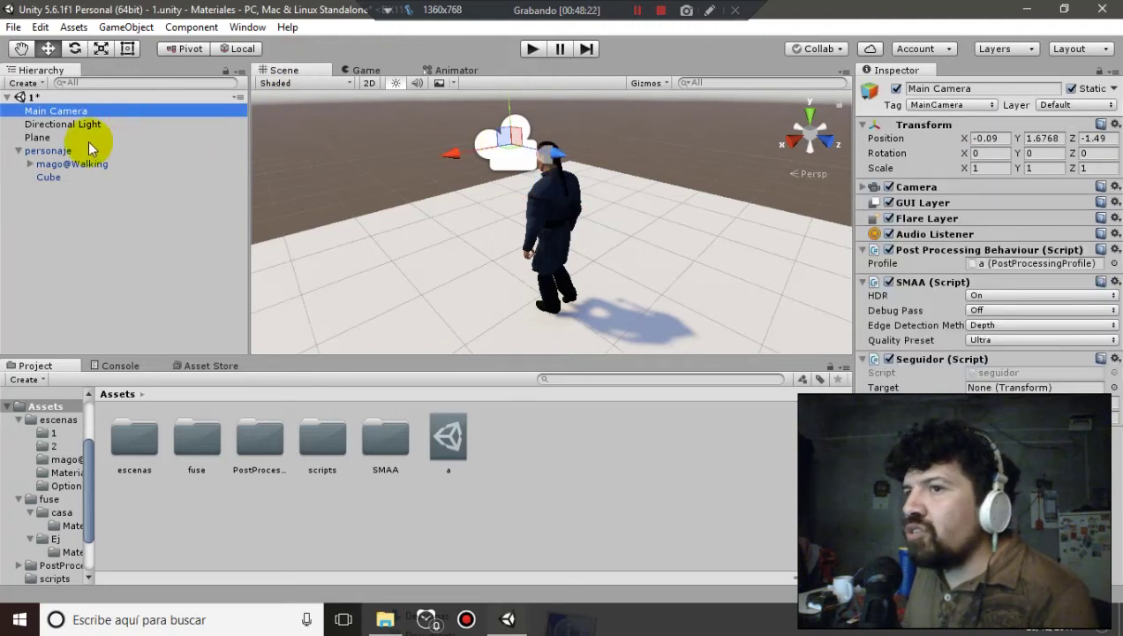
Run a brief Play-mode test of the scene, then stop it
{"action": "left_click", "coordinate": [534, 59]}
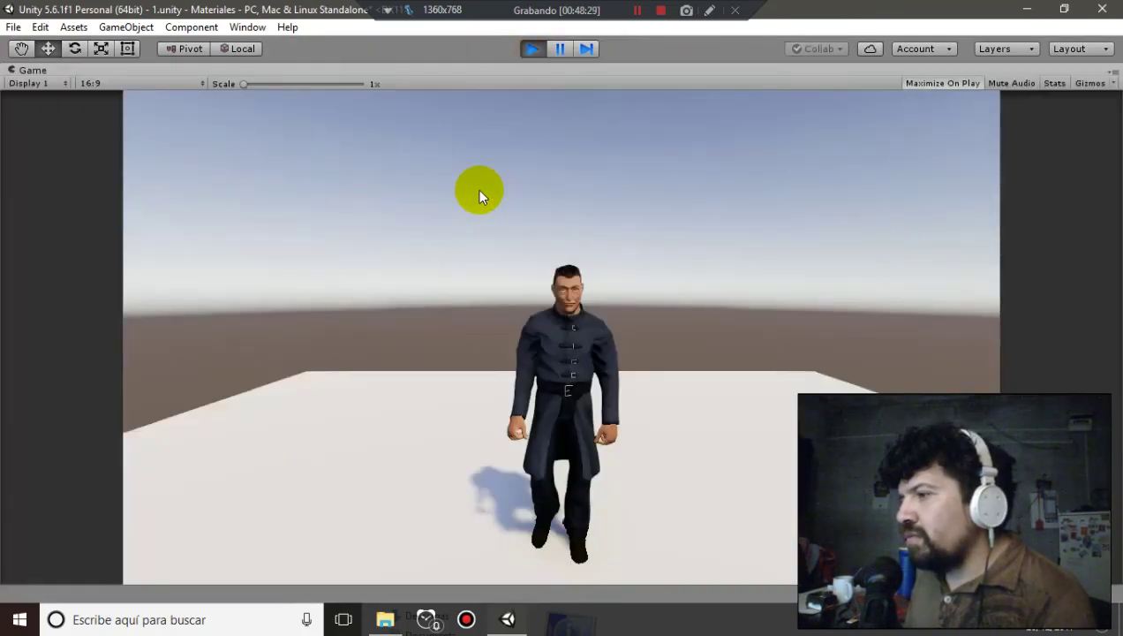
{"action": "left_click", "coordinate": [534, 49]}
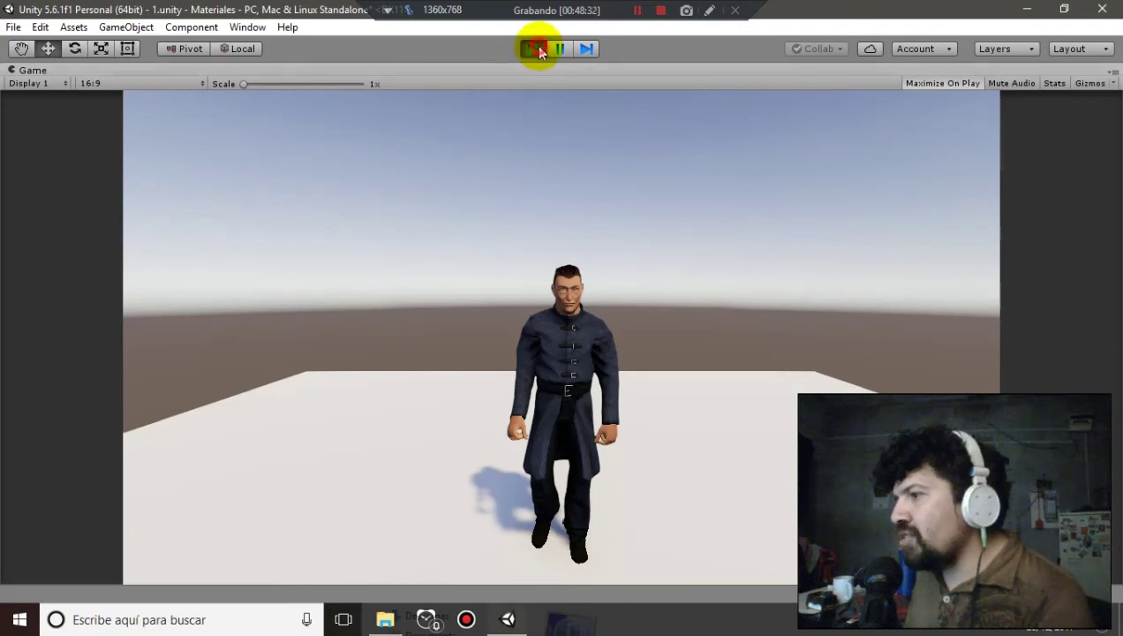
{"action": "left_click", "coordinate": [71, 177]}
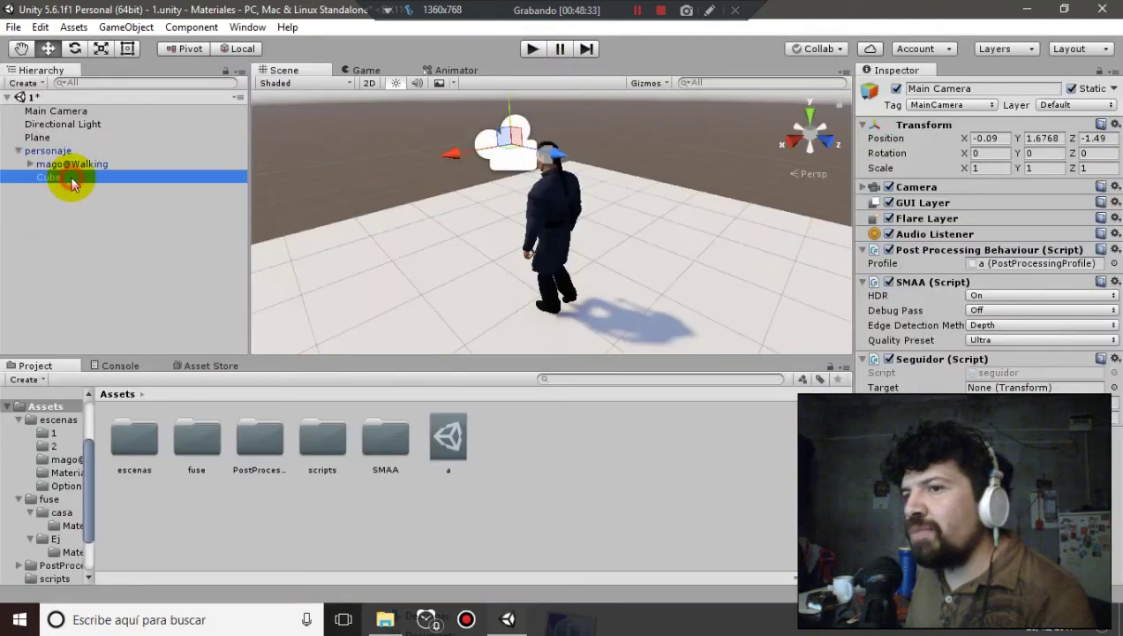
Remove the Animator component from mago@Walking
{"action": "left_click", "coordinate": [72, 151]}
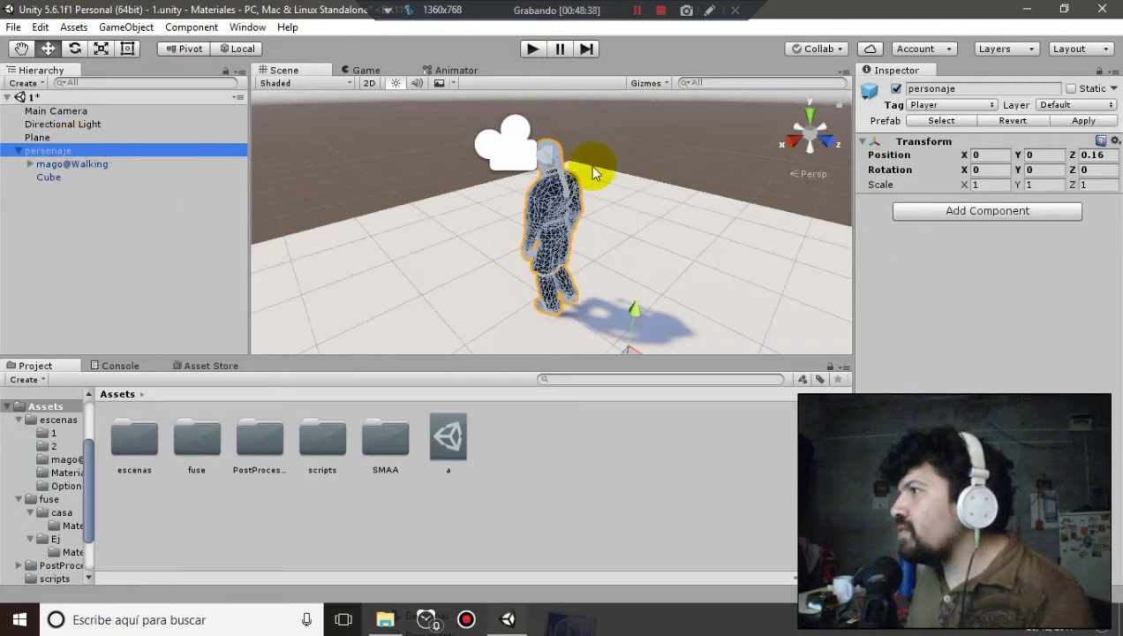
{"action": "left_click", "coordinate": [87, 164]}
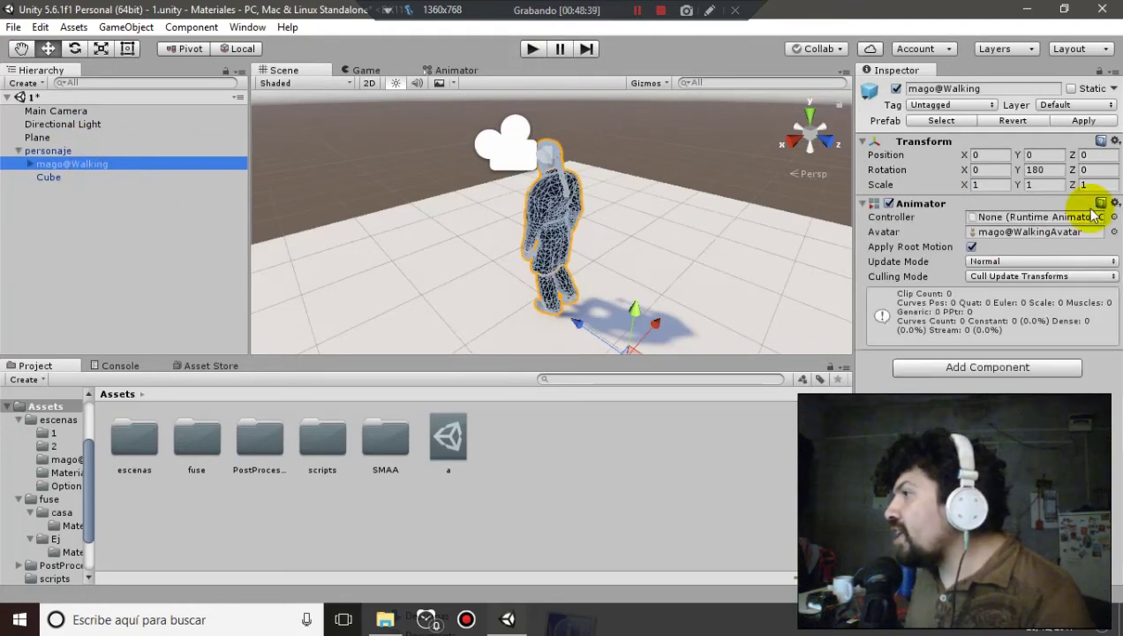
{"action": "left_click", "coordinate": [1115, 203]}
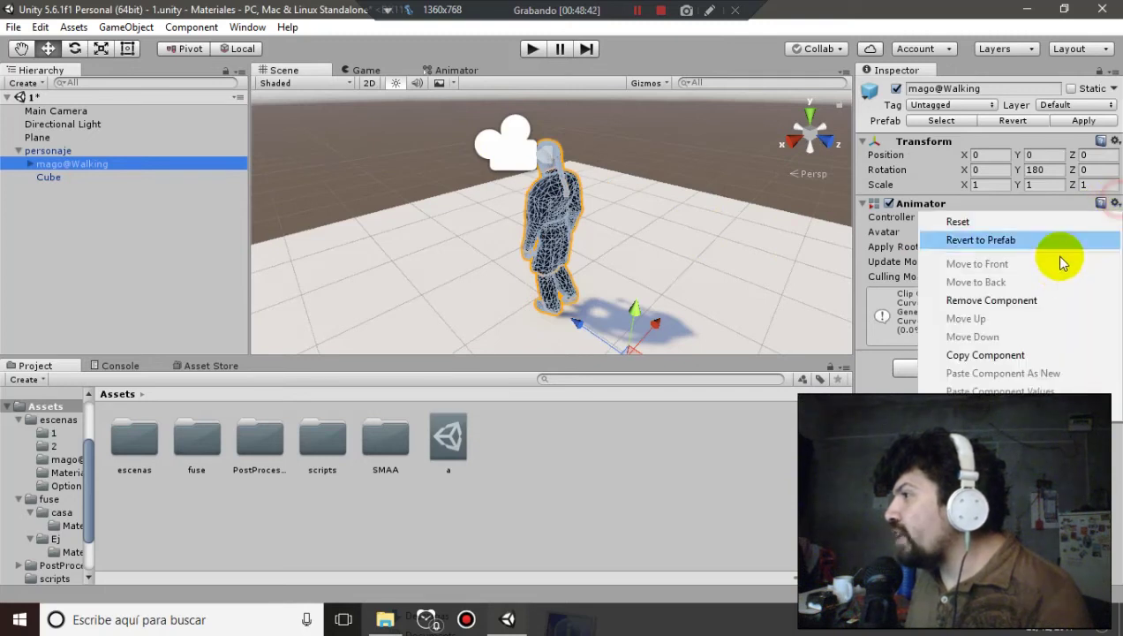
{"action": "left_click", "coordinate": [1015, 305]}
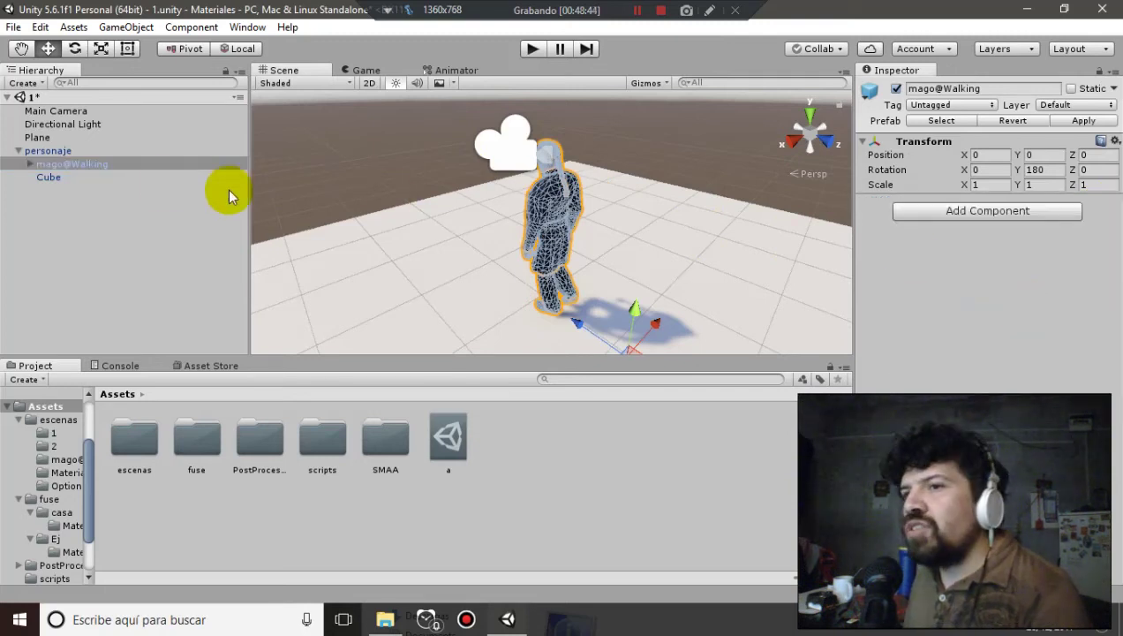
Add an Animator to personaje with mago@WalkingAvatar as its Avatar
{"action": "left_click", "coordinate": [62, 151]}
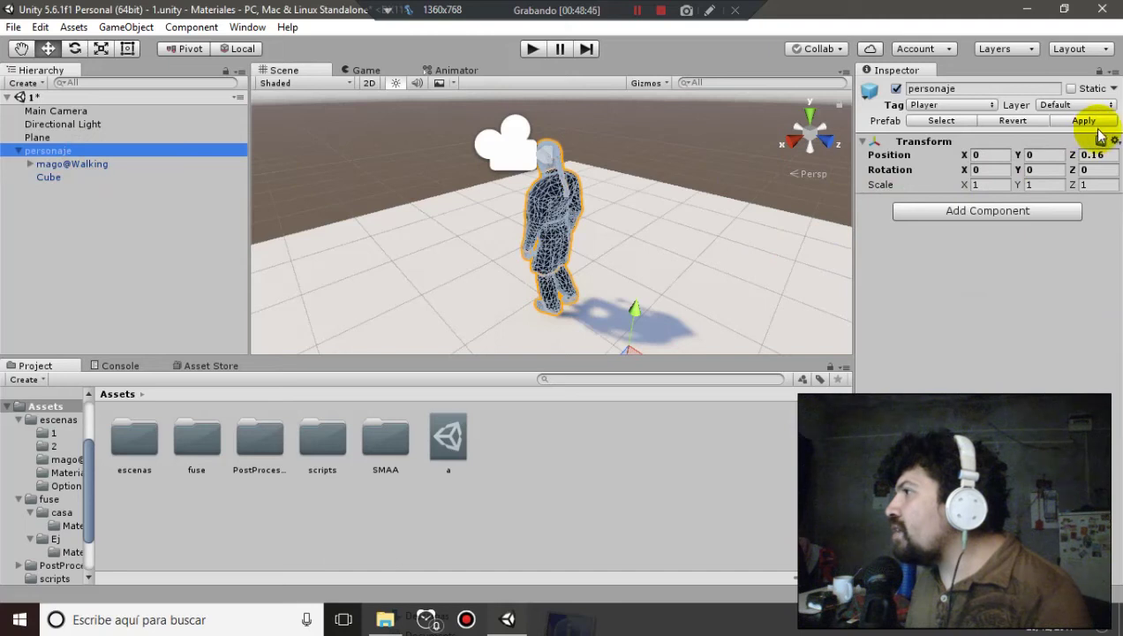
{"action": "left_click", "coordinate": [1005, 212]}
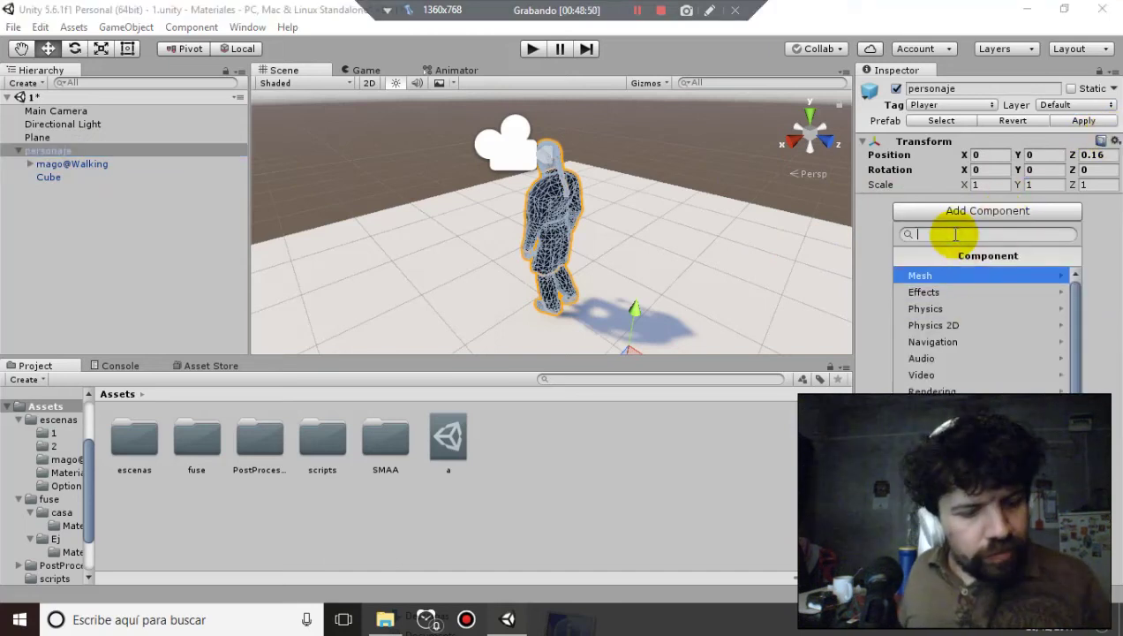
{"action": "type", "text": "an"}
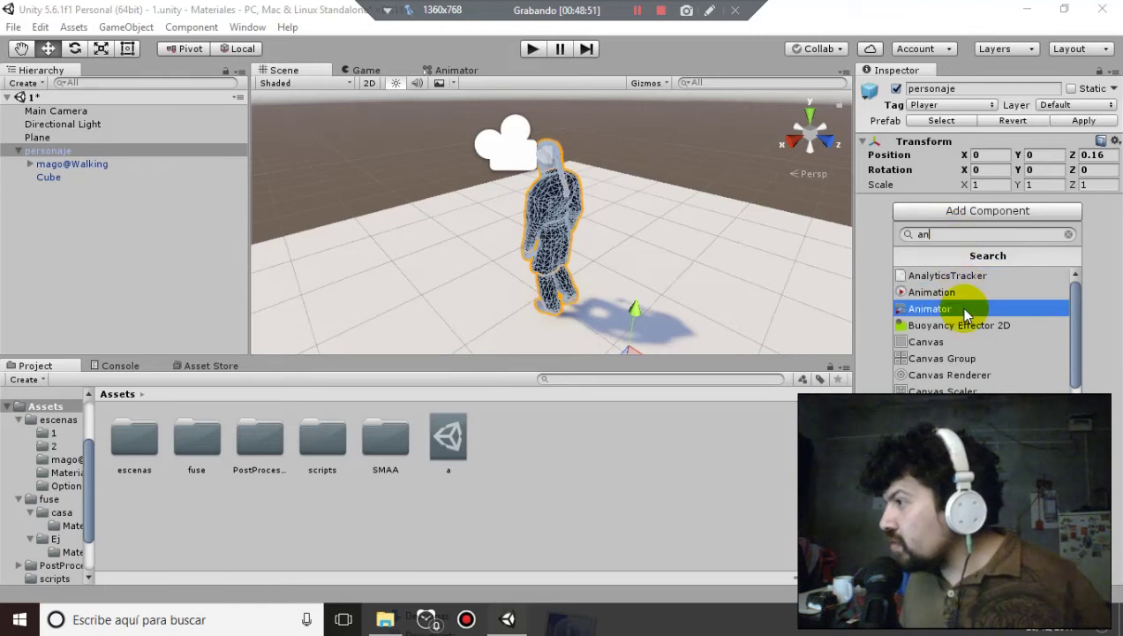
{"action": "left_click", "coordinate": [965, 315]}
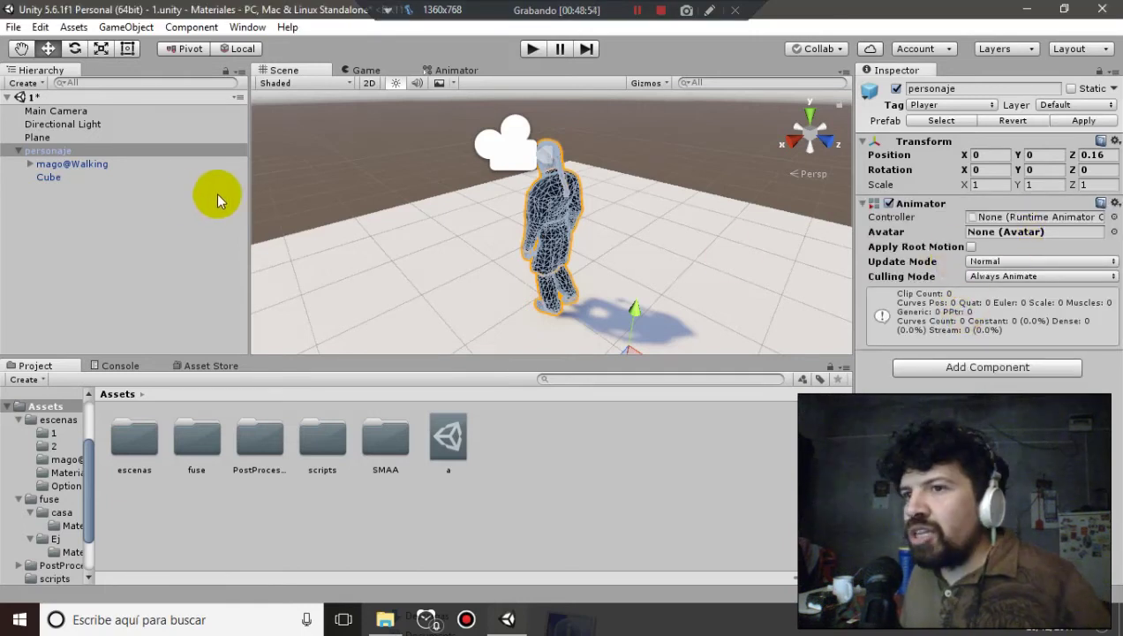
{"action": "left_click", "coordinate": [1113, 231]}
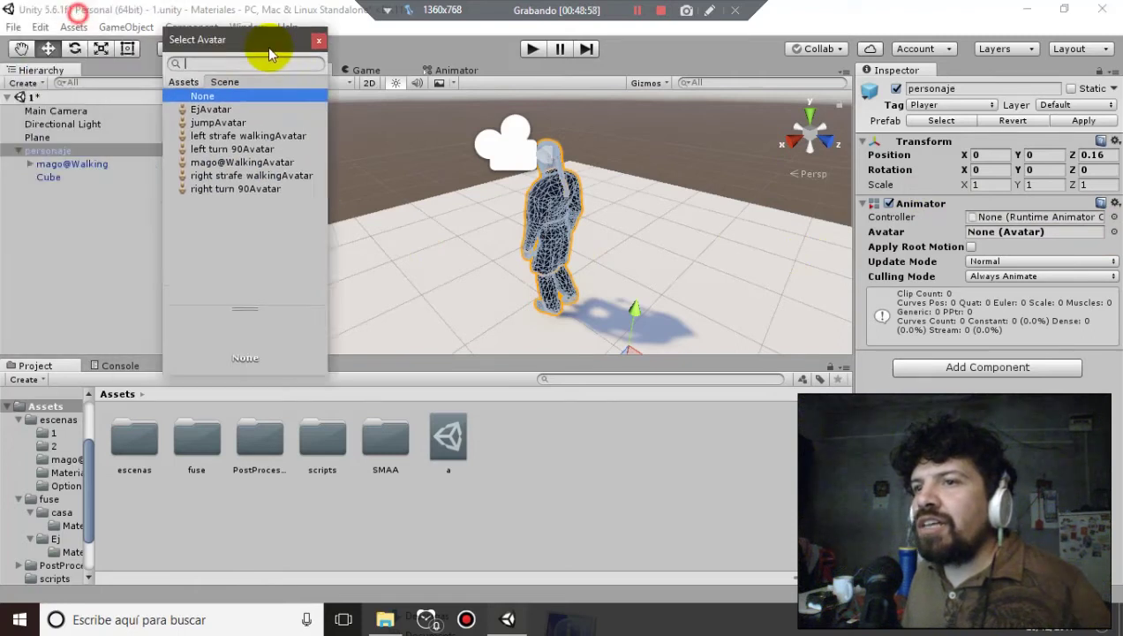
{"action": "left_click_drag", "start_coordinate": [78, 27], "coordinate": [387, 70]}
{"action": "left_click", "coordinate": [424, 179]}
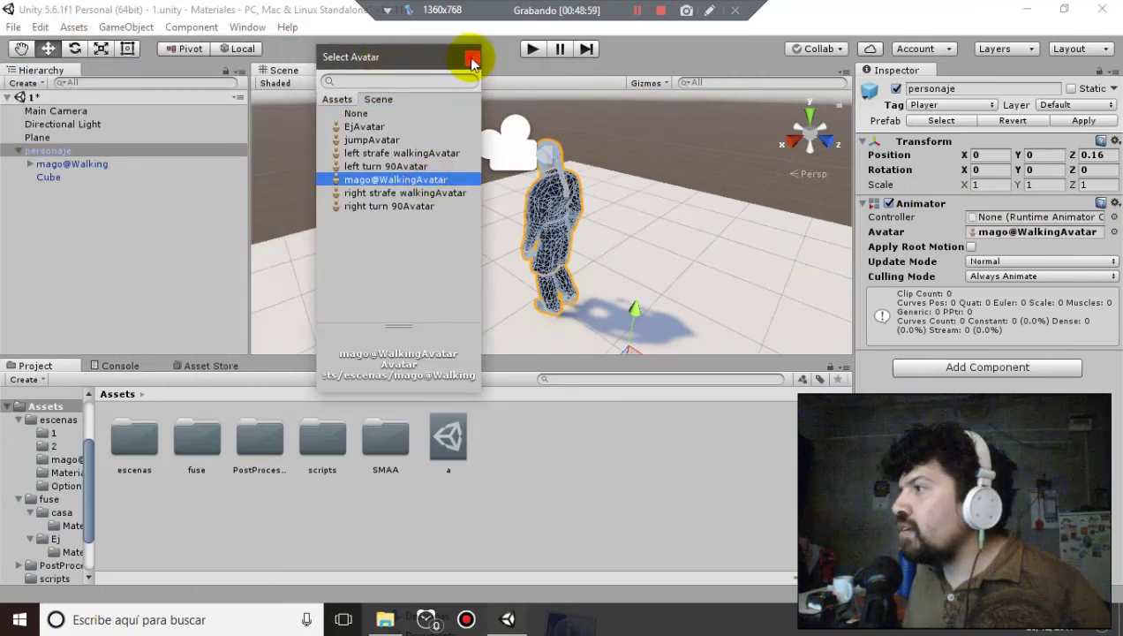
{"action": "left_click", "coordinate": [470, 57]}
Leave the Animator Controller empty and open the fuse asset folder
{"action": "left_click", "coordinate": [1114, 218]}
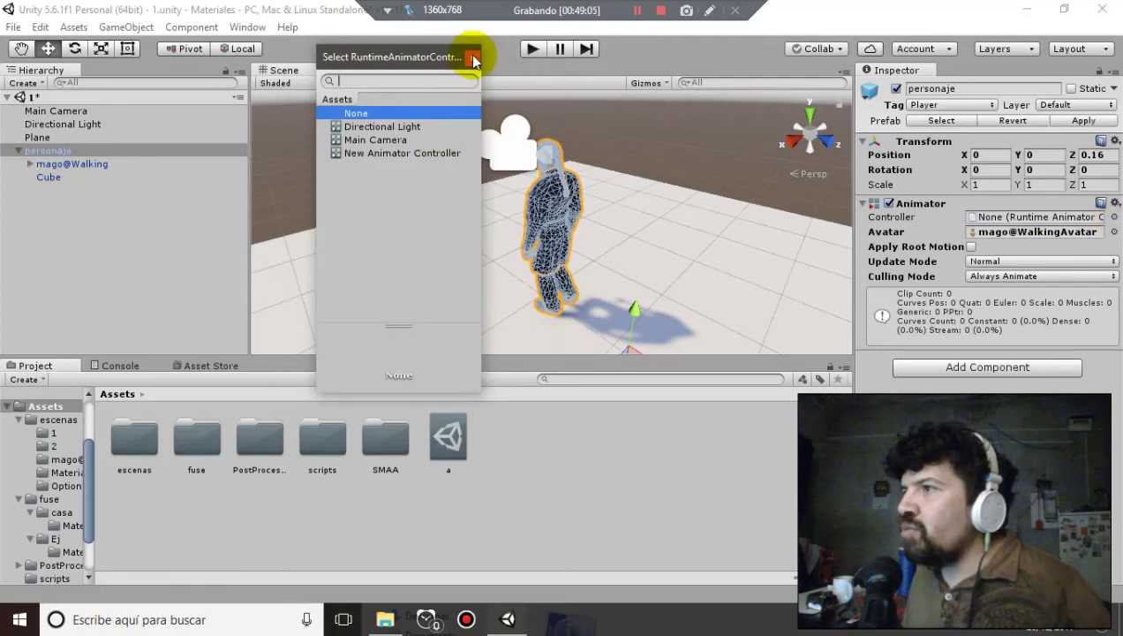
{"action": "left_click", "coordinate": [473, 58]}
{"action": "double_click", "coordinate": [196, 435]}
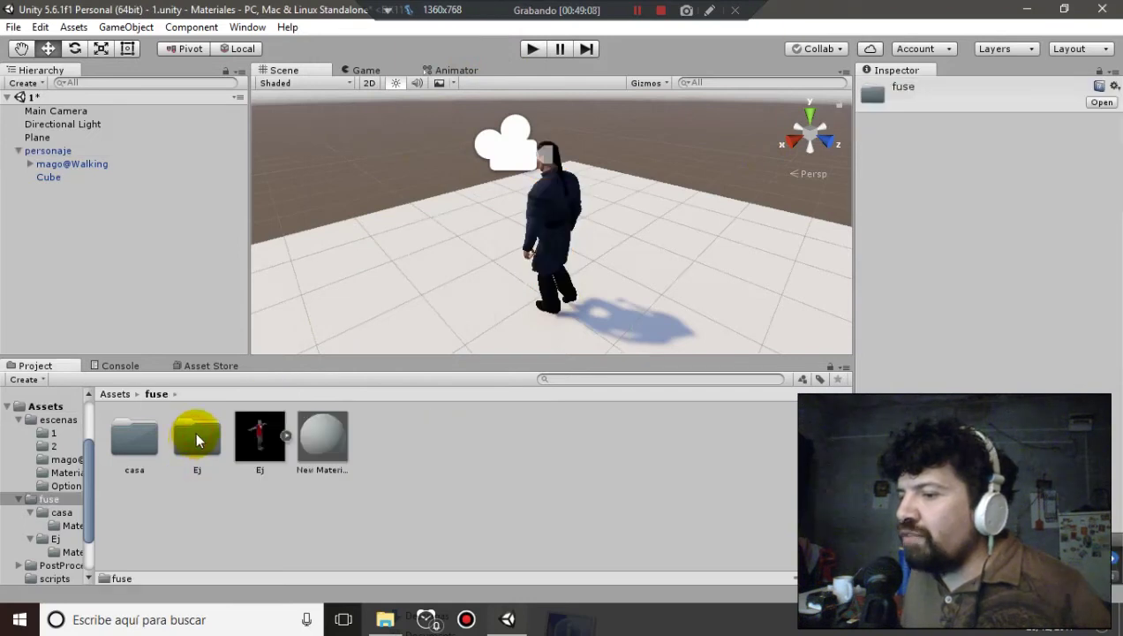
Browse the fuse and Ej folders, then create an Animator Controller named mago in Assets
{"action": "left_click", "coordinate": [118, 395]}
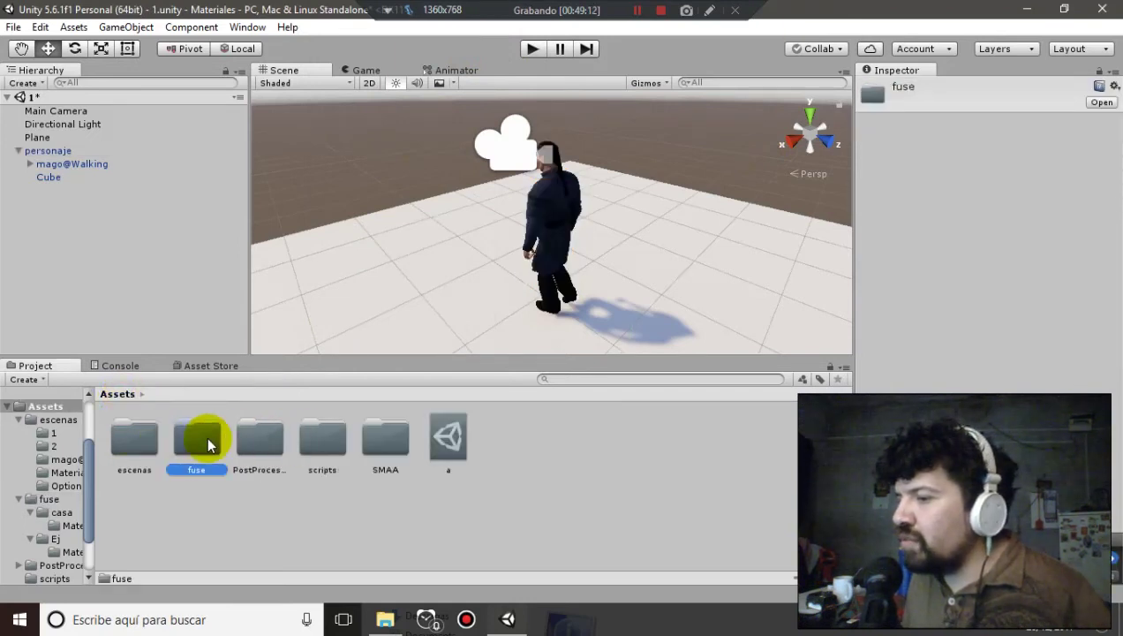
{"action": "double_click", "coordinate": [207, 435]}
{"action": "left_click", "coordinate": [196, 438]}
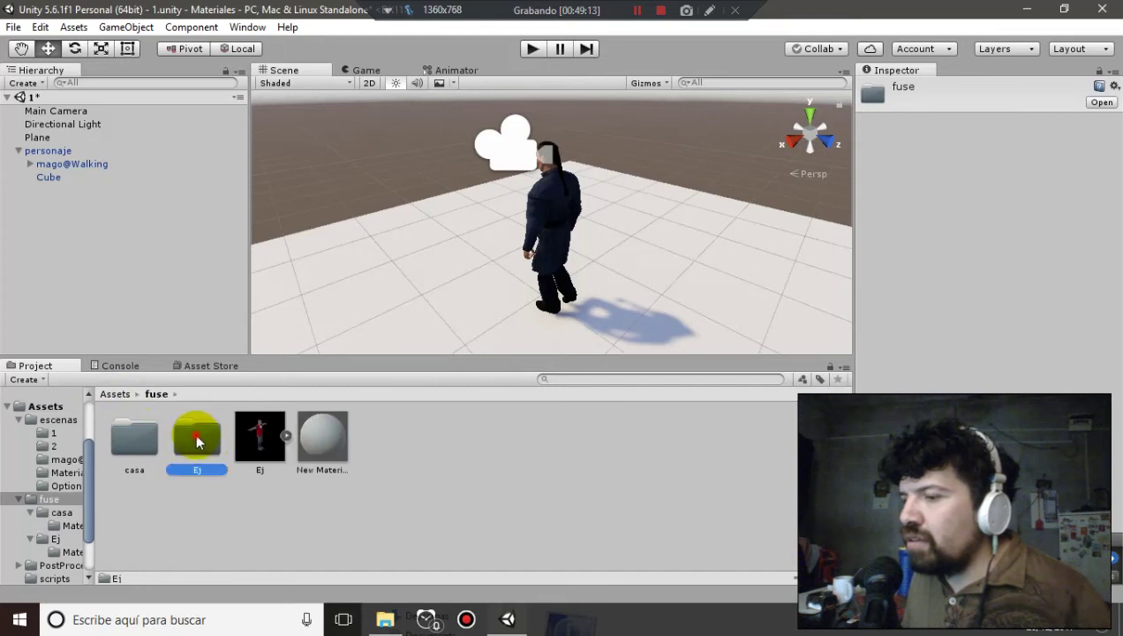
{"action": "double_click", "coordinate": [196, 439]}
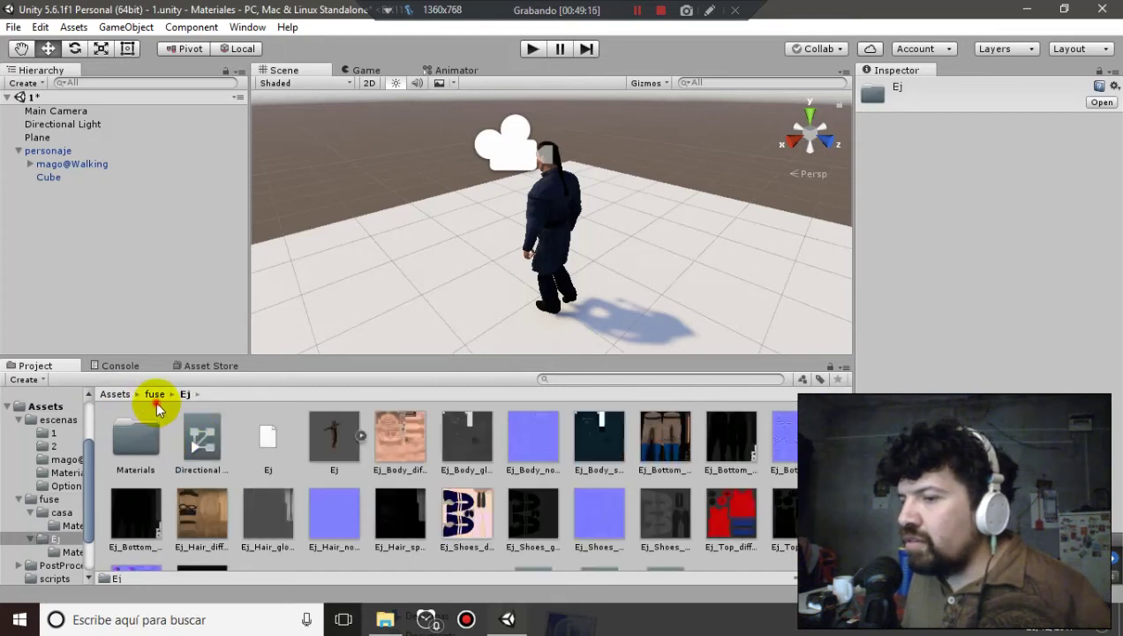
{"action": "left_click", "coordinate": [119, 394]}
{"action": "left_click", "coordinate": [270, 487]}
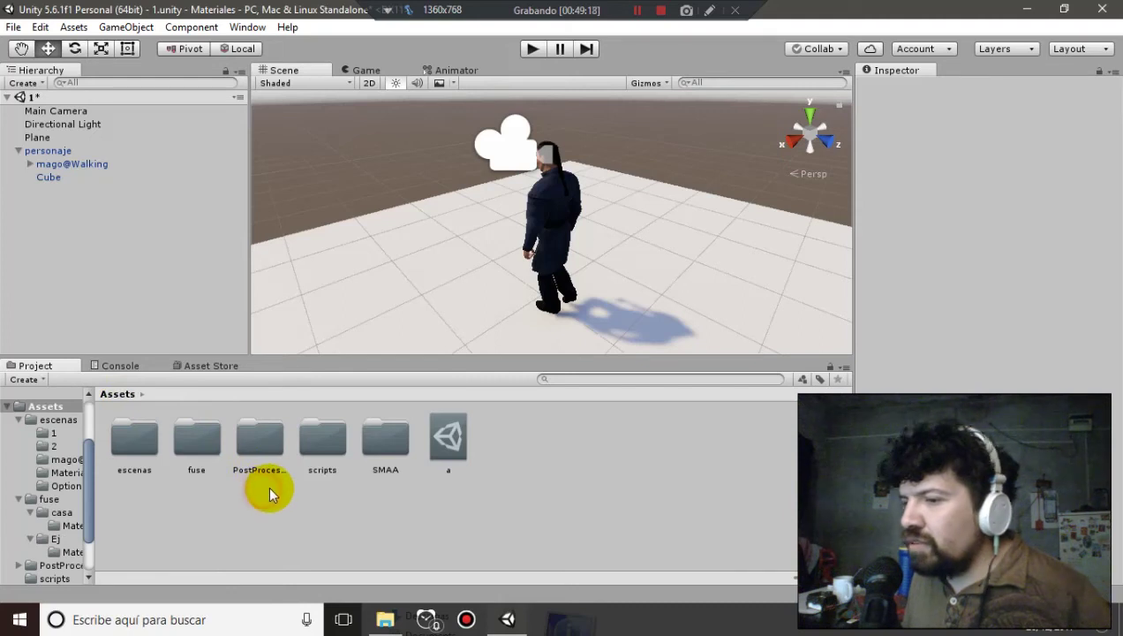
{"action": "left_click", "coordinate": [33, 382]}
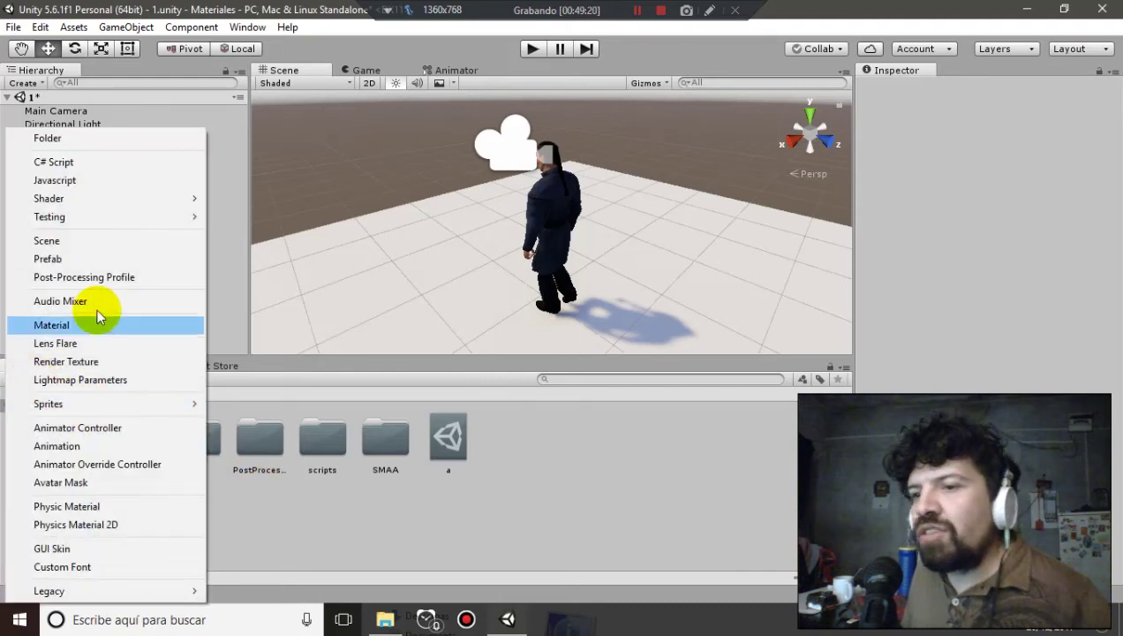
{"action": "left_click", "coordinate": [113, 429]}
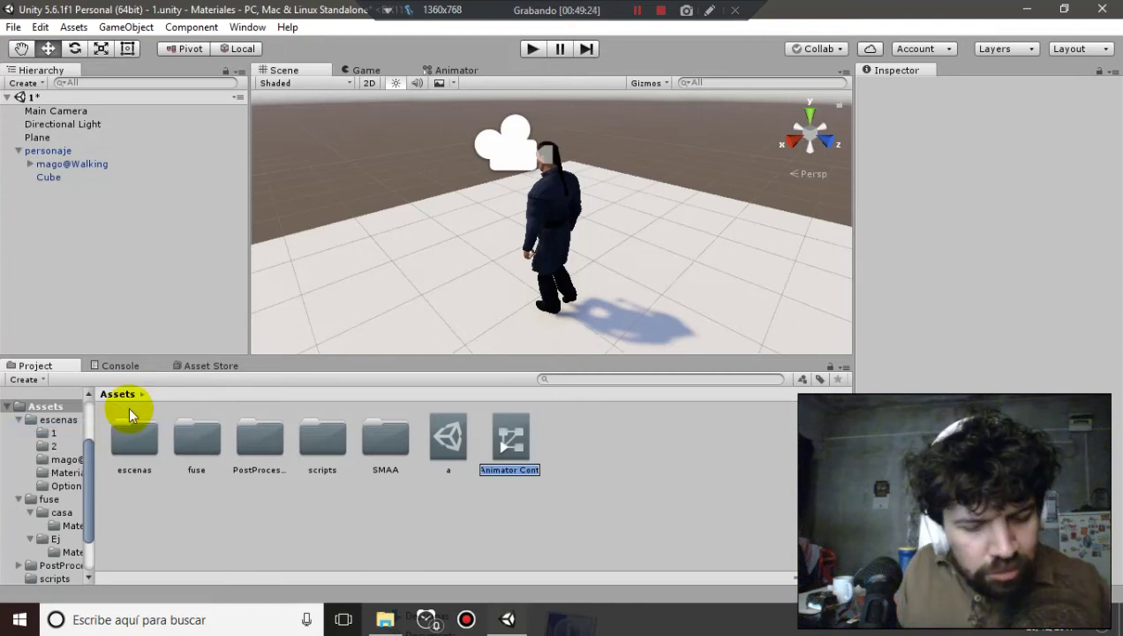
{"action": "type", "text": "mago"}
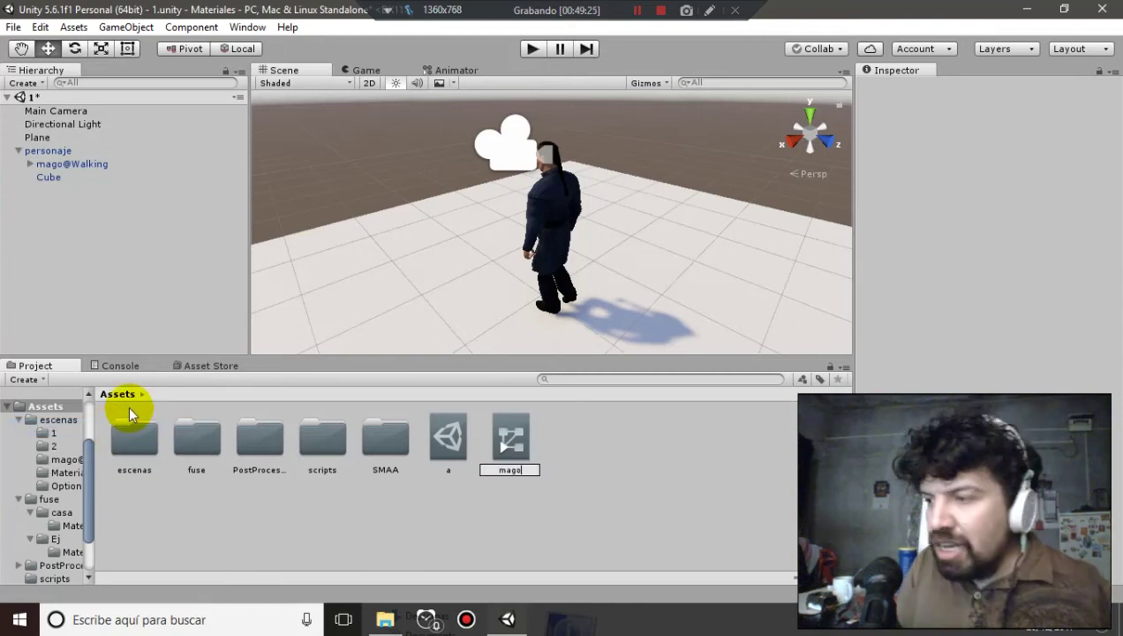
{"action": "key", "text": "Return"}
Create an Animation clip named mago, delete it, then select personaje
{"action": "left_click", "coordinate": [24, 379]}
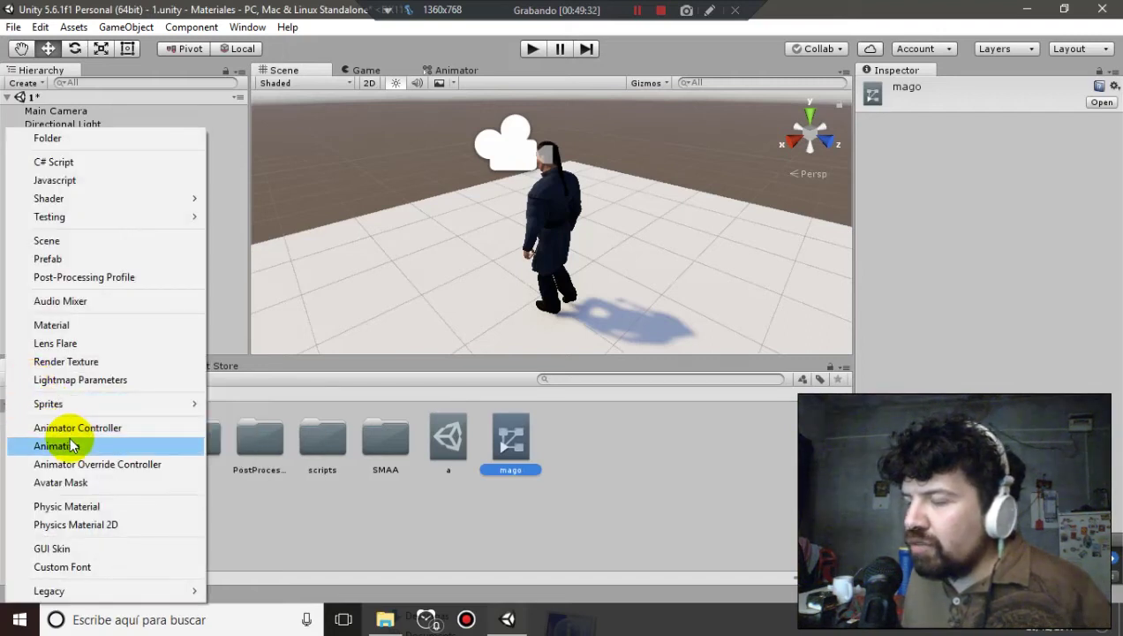
{"action": "left_click", "coordinate": [73, 446]}
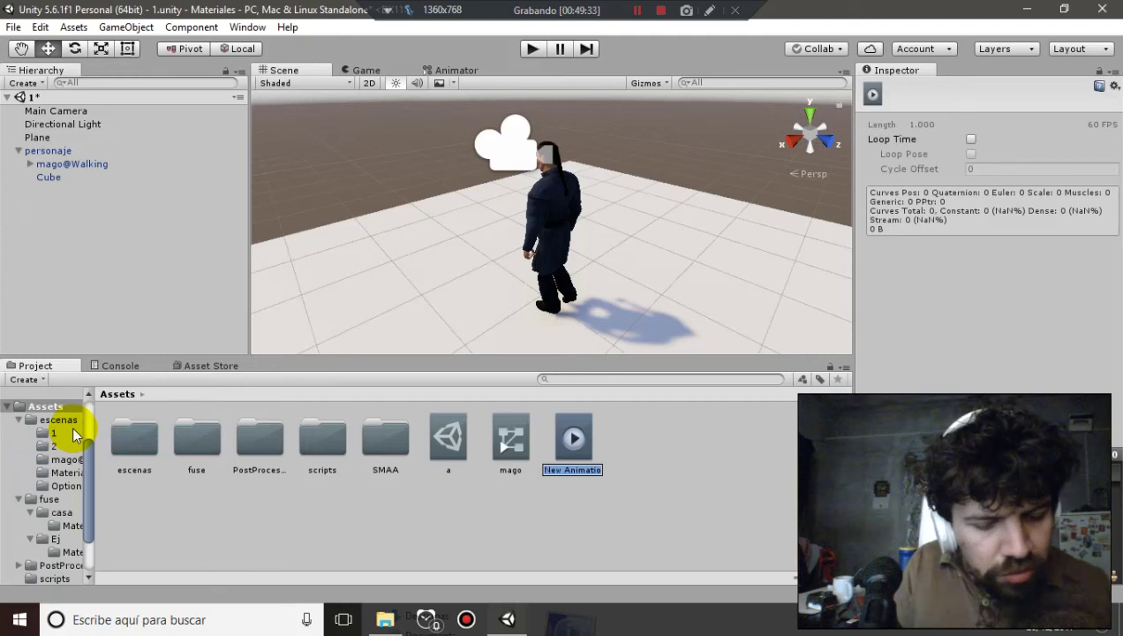
{"action": "type", "text": "mago"}
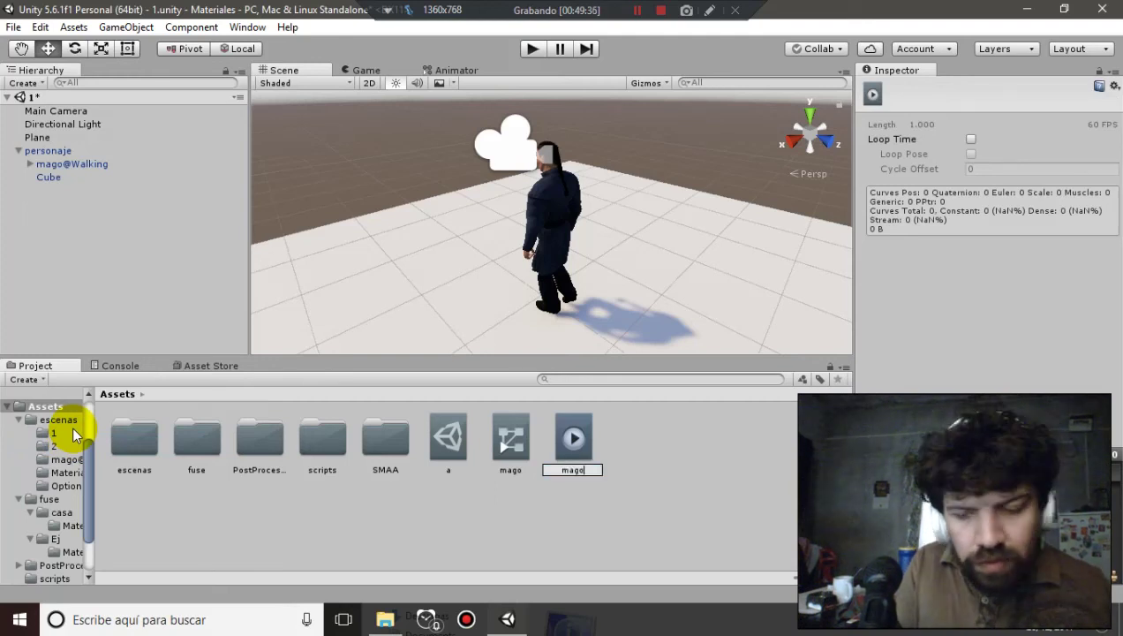
{"action": "key", "text": "Return"}
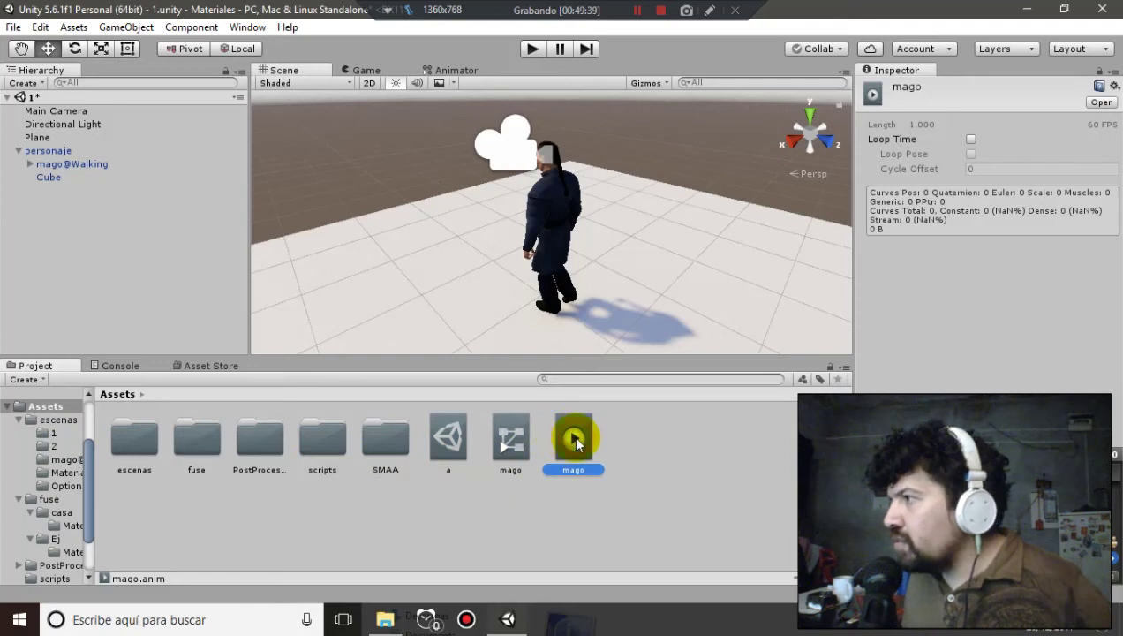
{"action": "key", "text": "Delete"}
{"action": "key", "text": "Return"}
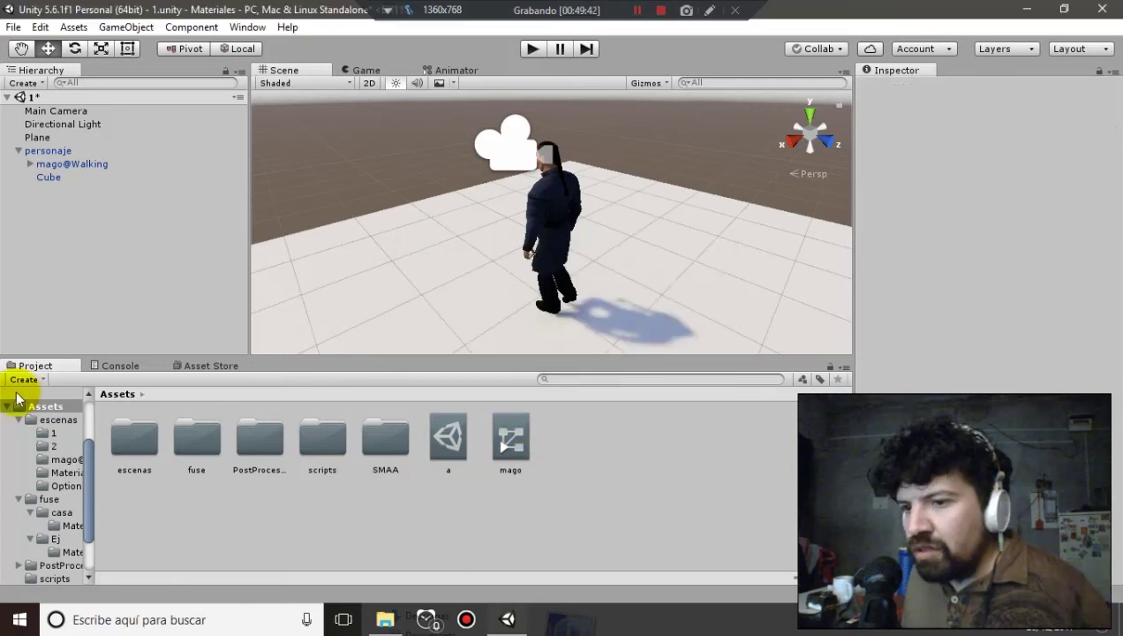
{"action": "left_click", "coordinate": [24, 379]}
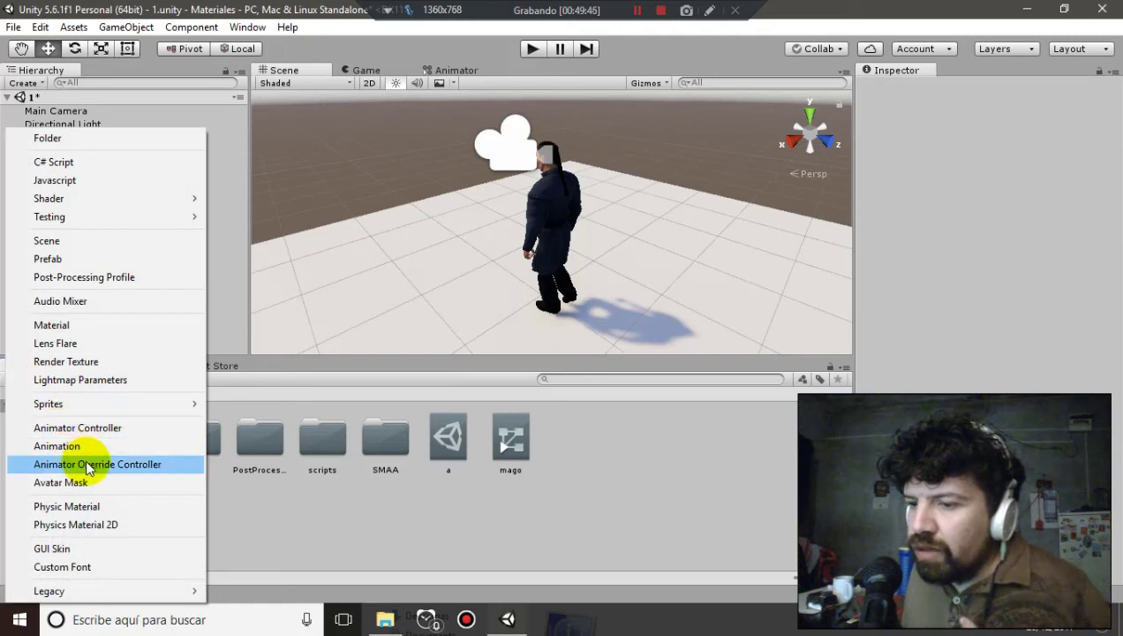
{"action": "left_click", "coordinate": [272, 534]}
{"action": "left_click", "coordinate": [59, 164]}
{"action": "left_click", "coordinate": [60, 152]}
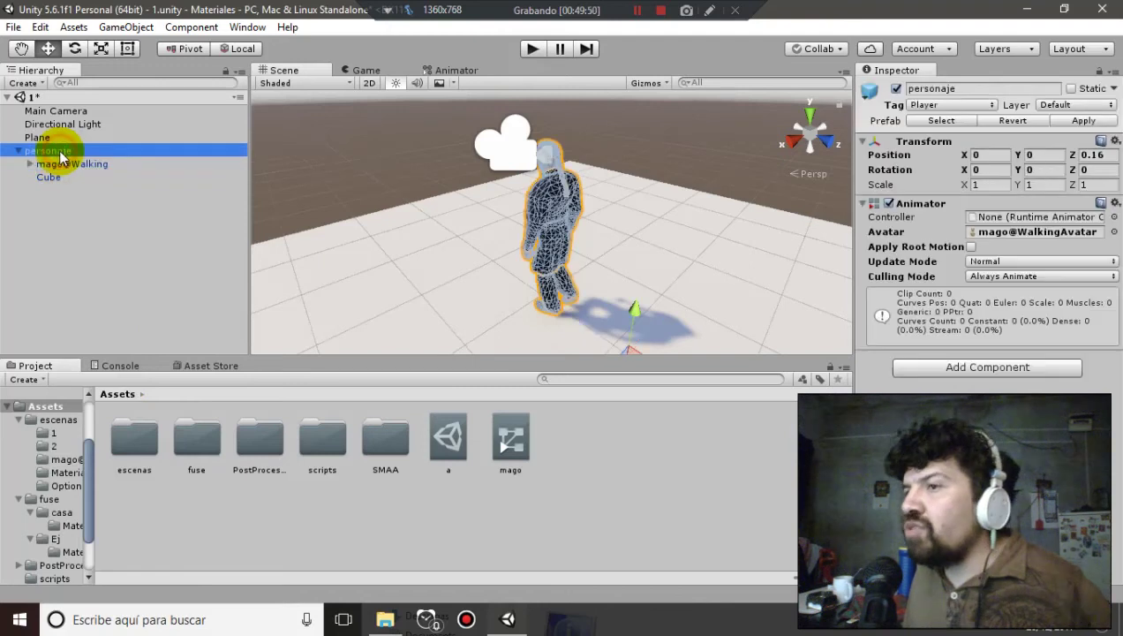
Replace personaje's Animator component with an Animation component
{"action": "left_click", "coordinate": [1114, 203]}
{"action": "left_click", "coordinate": [1003, 282]}
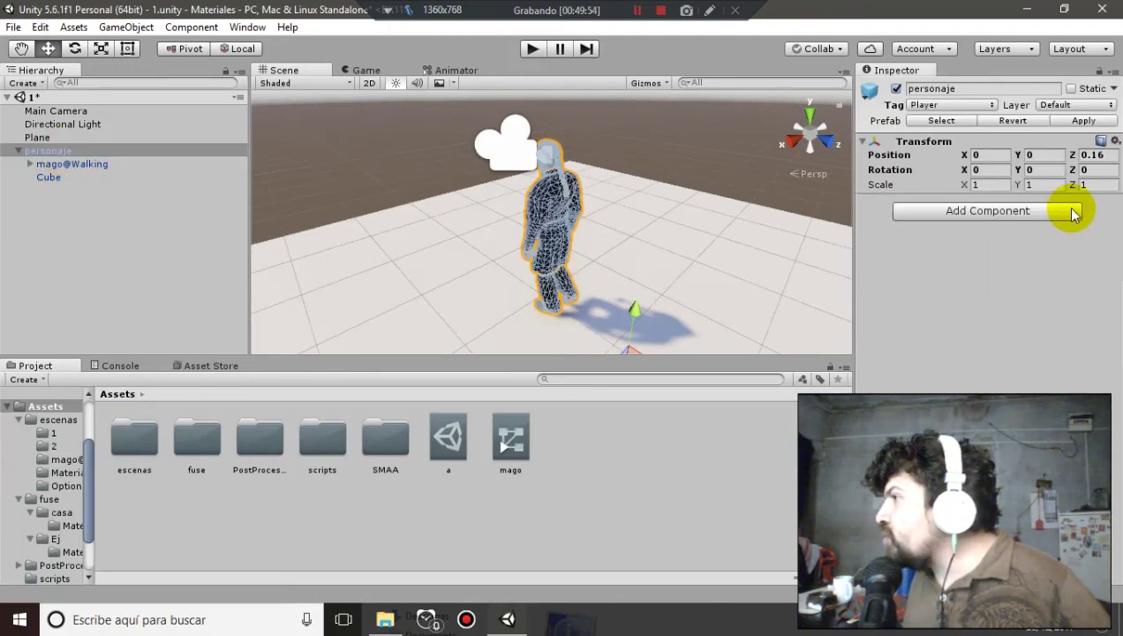
{"action": "left_click", "coordinate": [1063, 208]}
{"action": "left_click", "coordinate": [951, 291]}
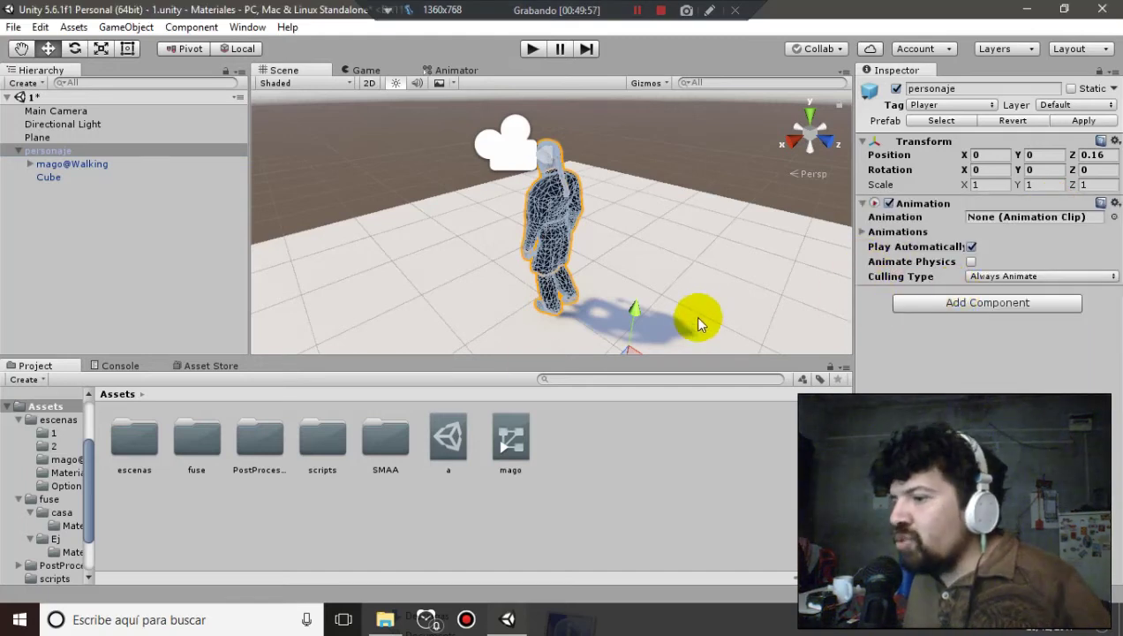
Assign mago@Walking's Walking clip to personaje's Animation component
{"action": "left_click", "coordinate": [66, 459]}
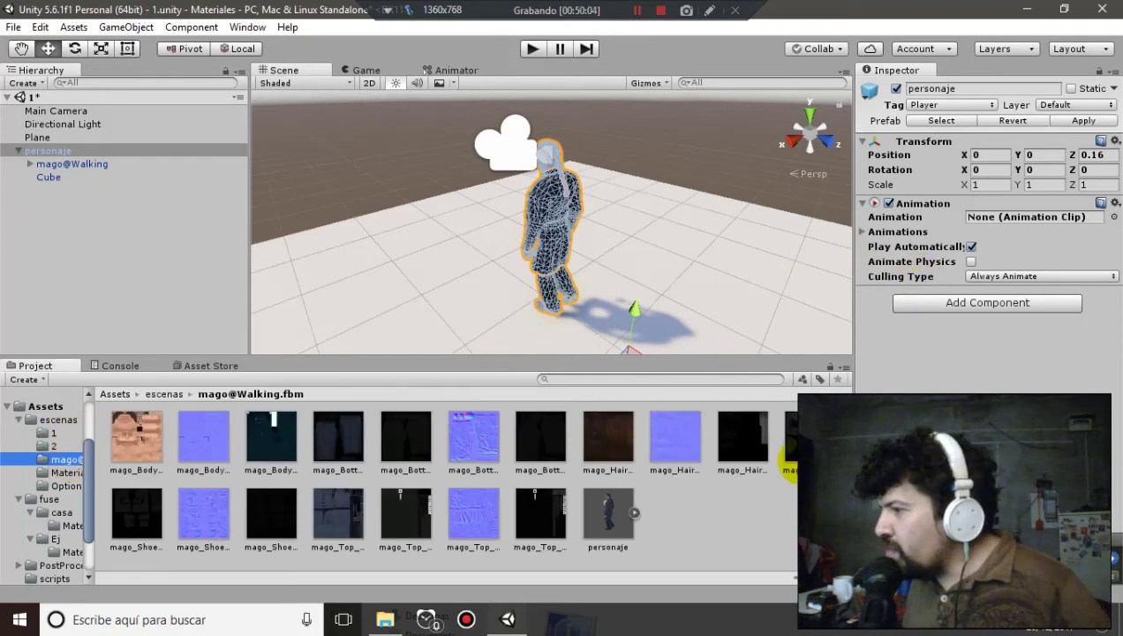
{"action": "left_click", "coordinate": [634, 512]}
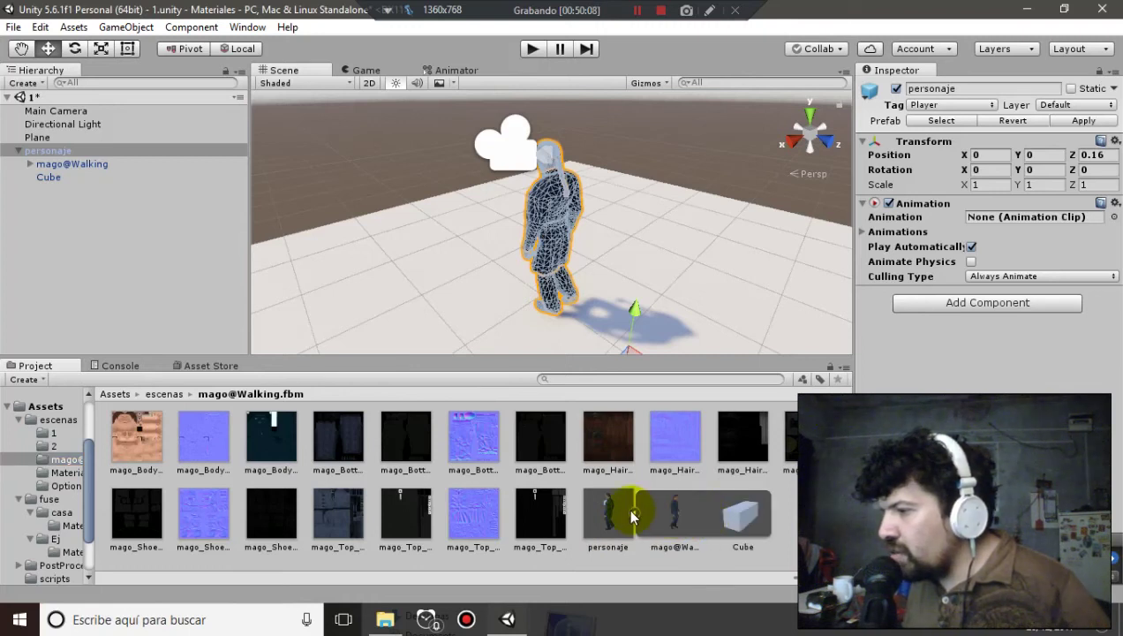
{"action": "left_click", "coordinate": [634, 512]}
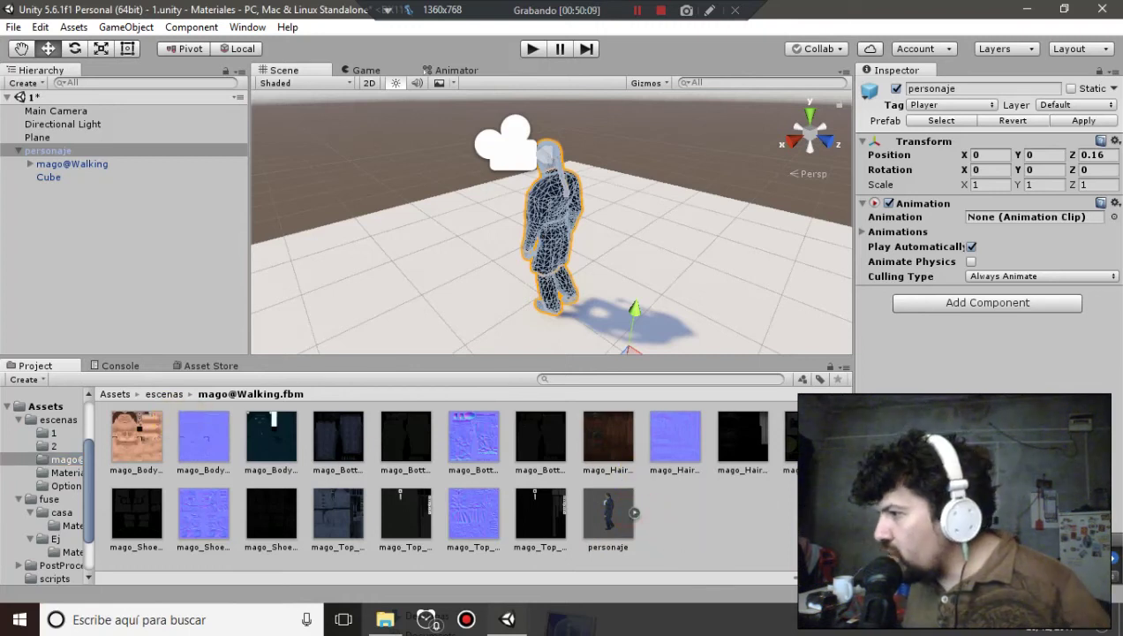
{"action": "left_click", "coordinate": [177, 394]}
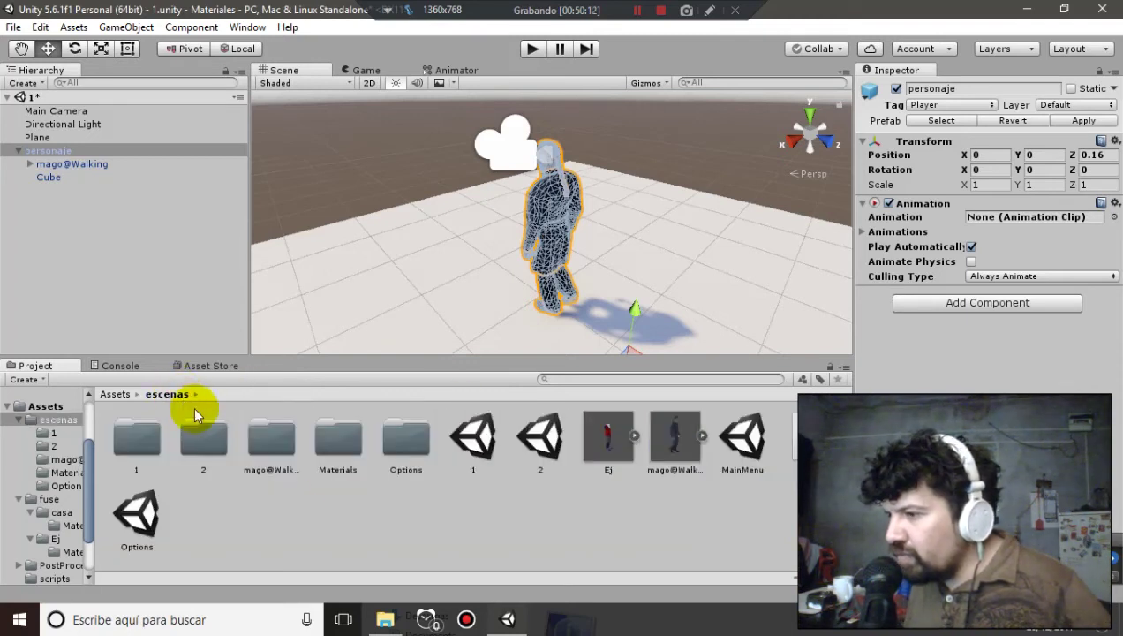
{"action": "left_click", "coordinate": [703, 436]}
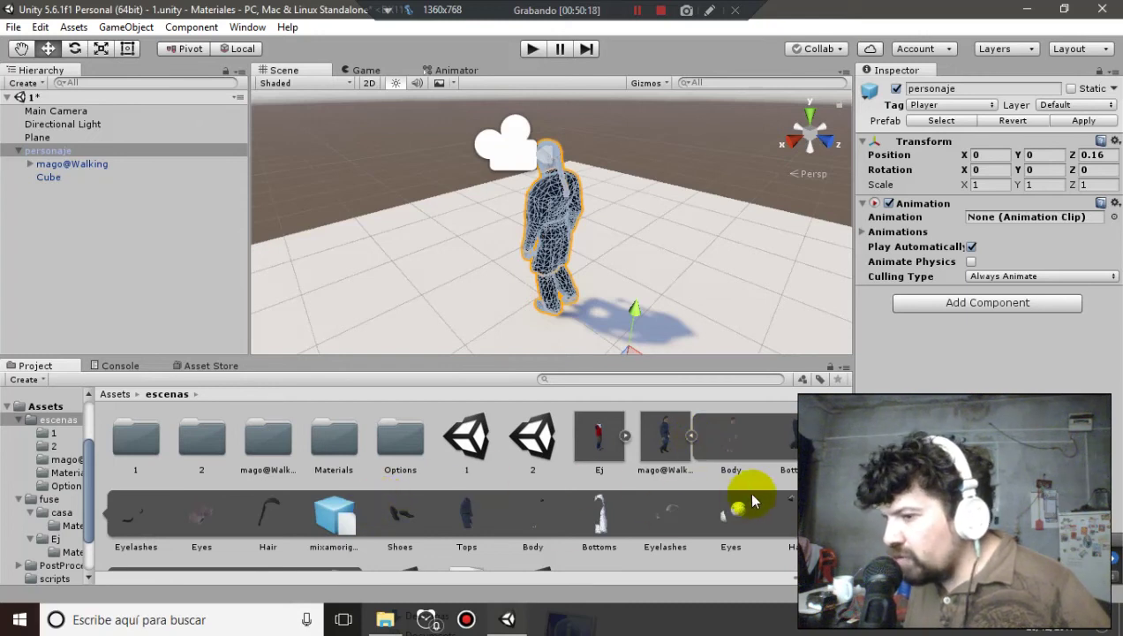
{"action": "scroll", "coordinate": [777, 486], "scroll_direction": "down", "scroll_amount": 2}
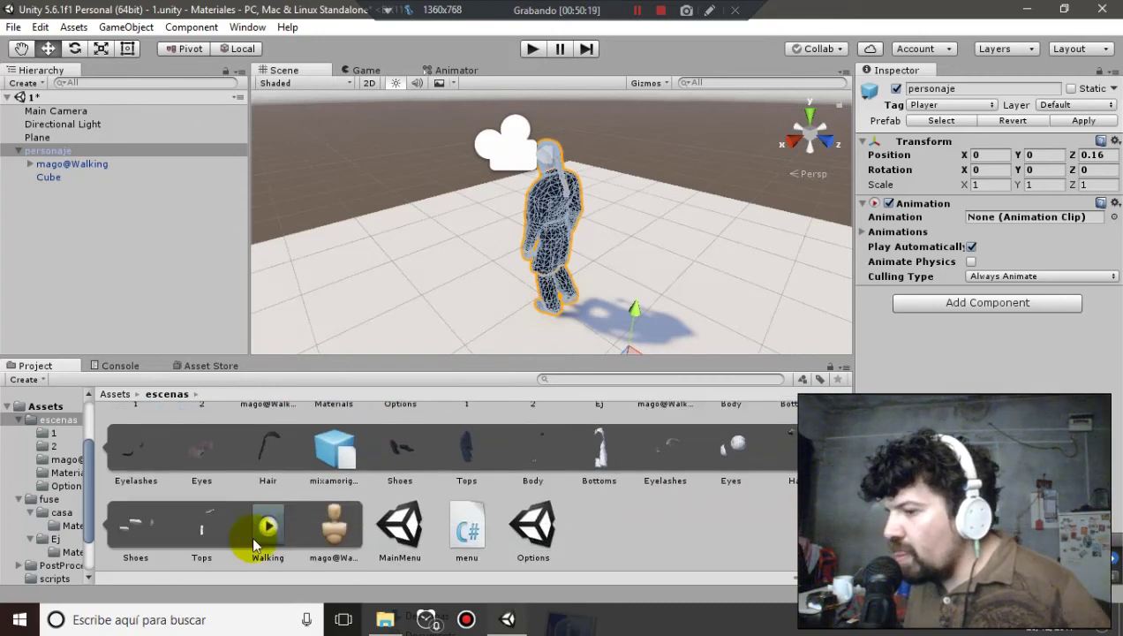
{"action": "left_click_drag", "start_coordinate": [269, 529], "coordinate": [1023, 218]}
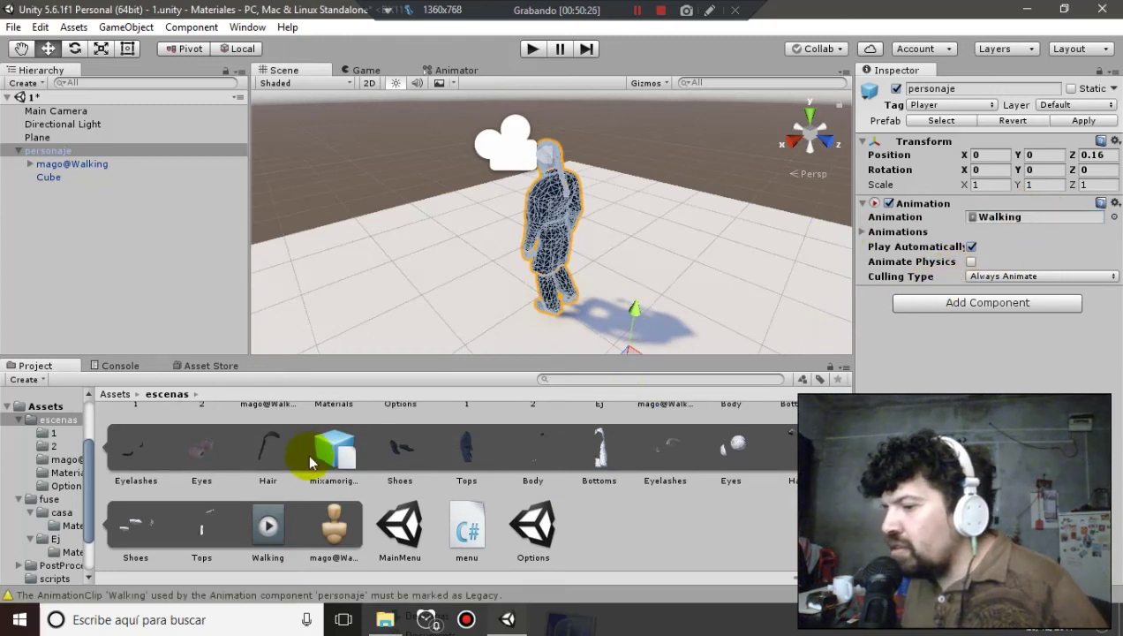
{"action": "left_click", "coordinate": [274, 522]}
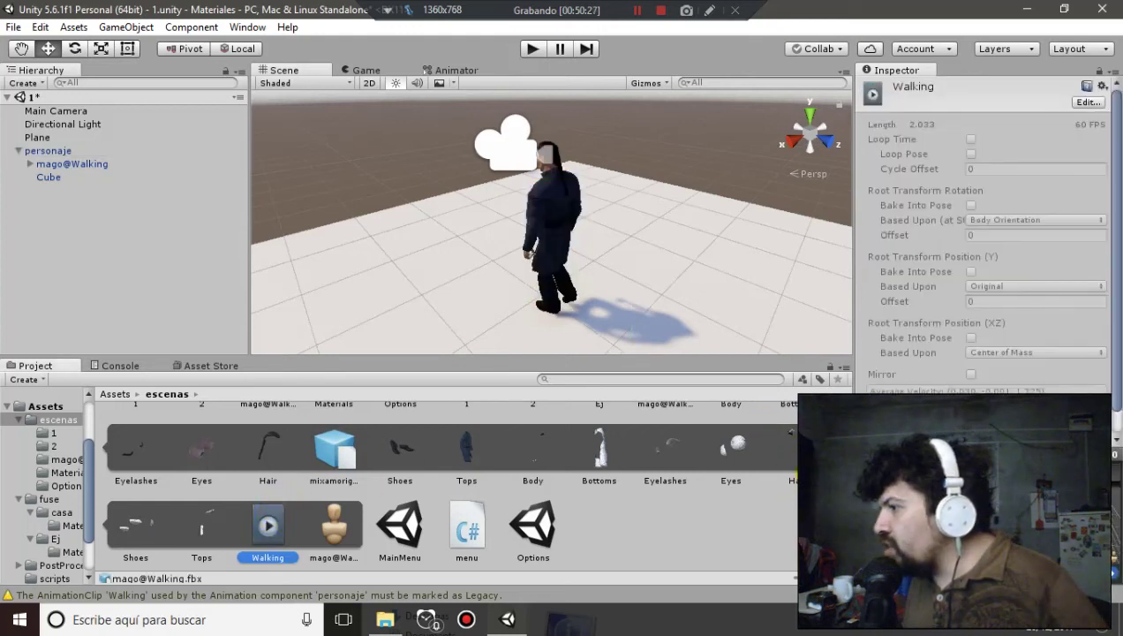
Tick Loop Time for the Walking clip in mago@Walking's Animations import settings
{"action": "left_click", "coordinate": [821, 530]}
{"action": "scroll", "coordinate": [724, 441], "scroll_direction": "up", "scroll_amount": 2}
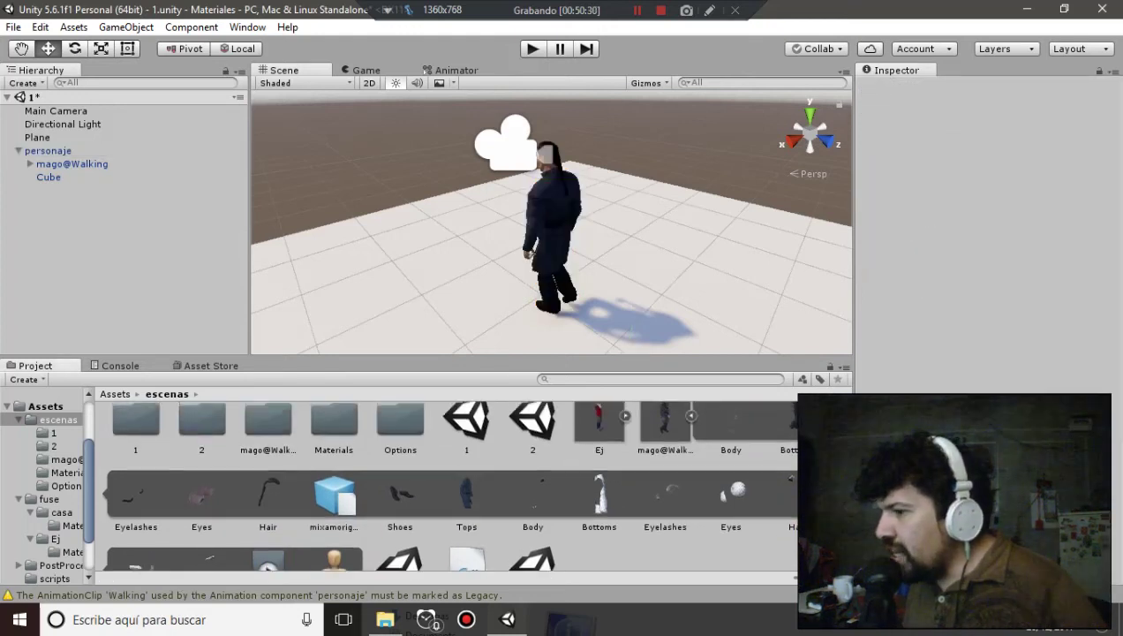
{"action": "left_click", "coordinate": [676, 434]}
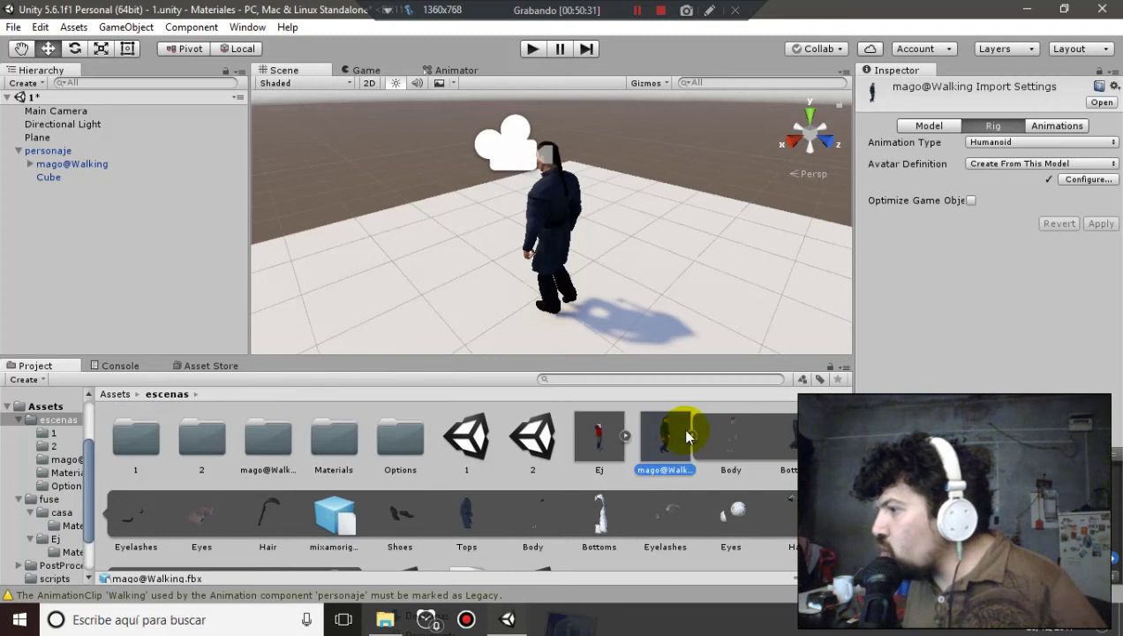
{"action": "left_click", "coordinate": [688, 435]}
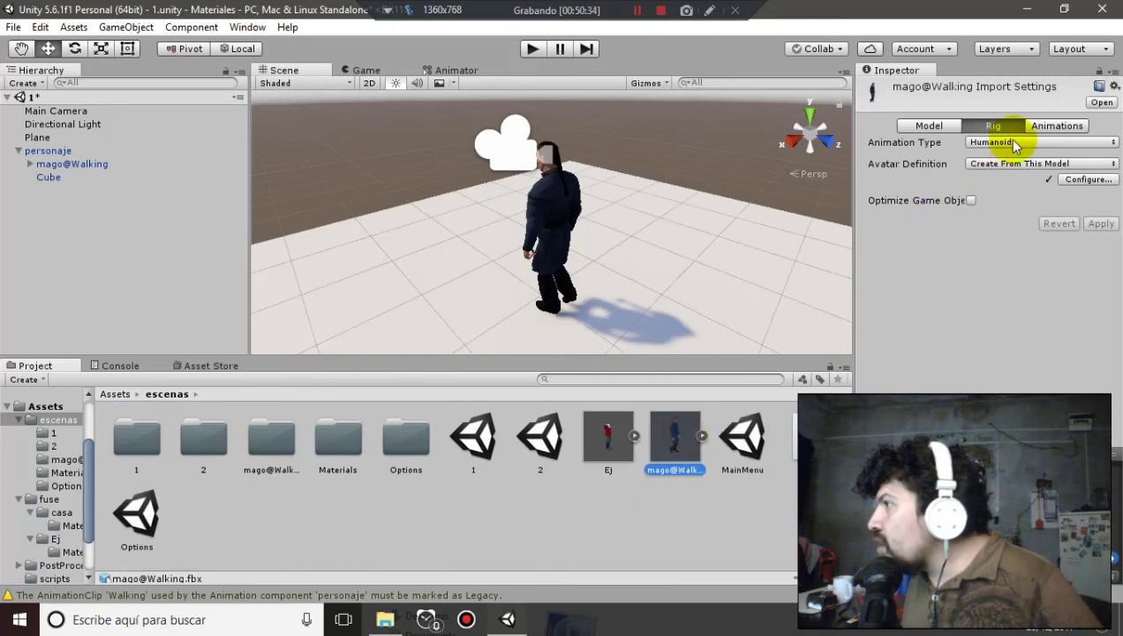
{"action": "left_click", "coordinate": [1050, 126]}
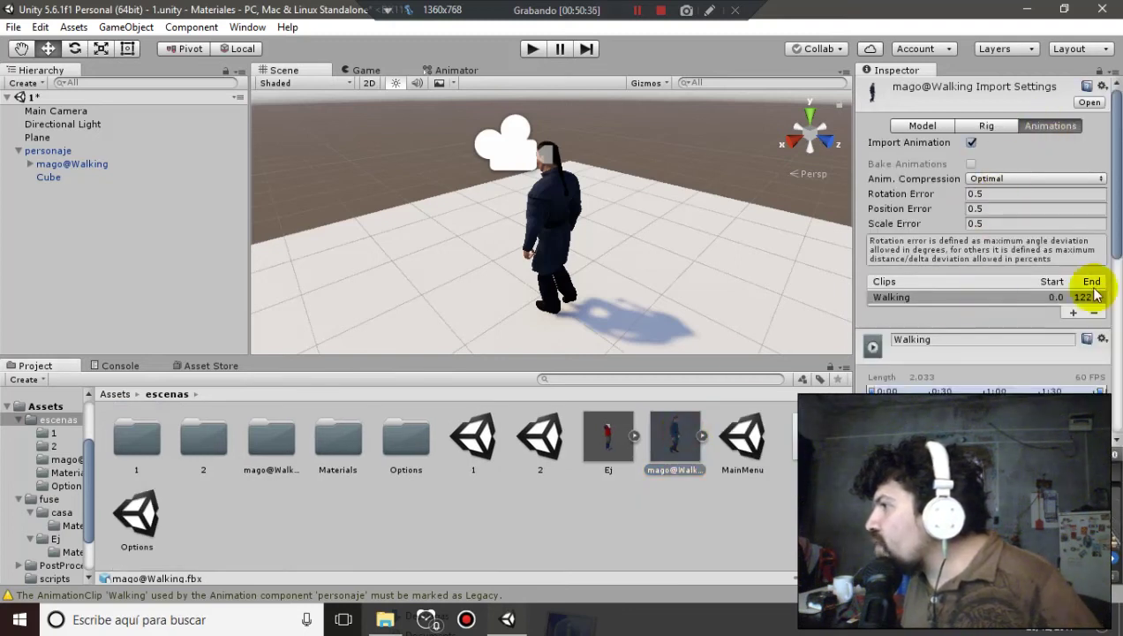
{"action": "left_click_drag", "start_coordinate": [1115, 221], "coordinate": [1114, 316]}
{"action": "left_click", "coordinate": [971, 231]}
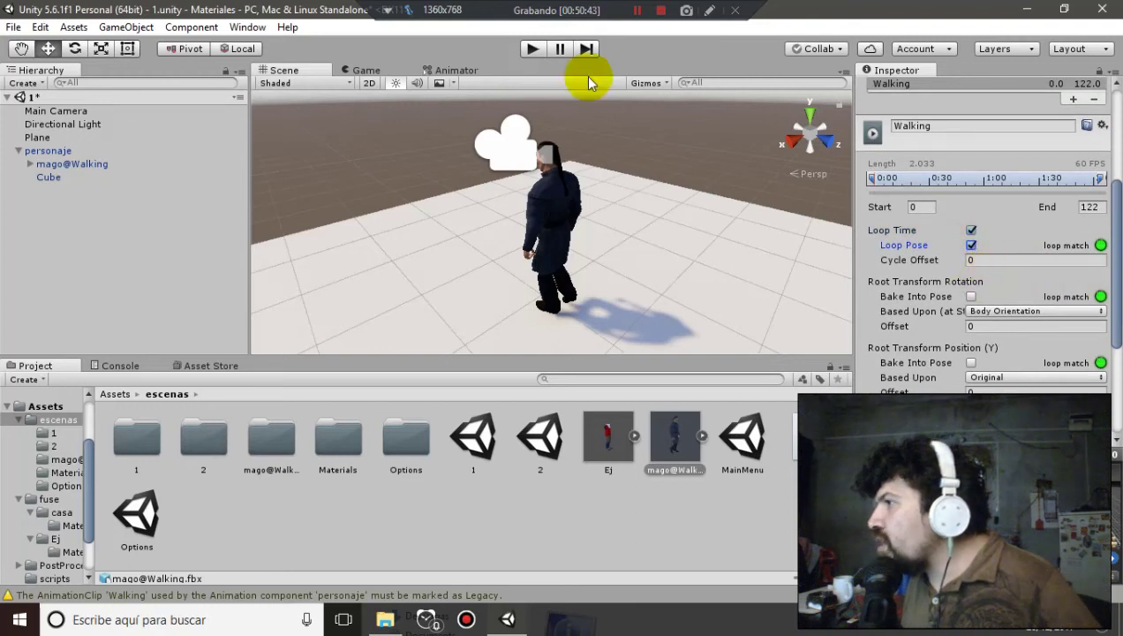
Apply the changed import settings and start Play mode
{"action": "left_click", "coordinate": [93, 150]}
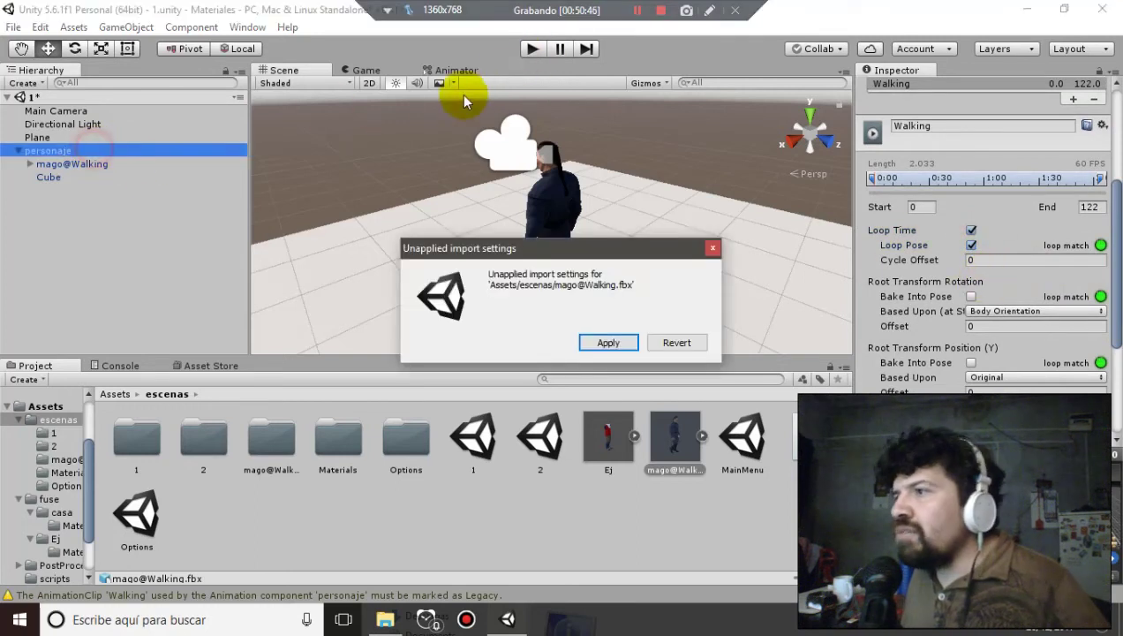
{"action": "left_click", "coordinate": [608, 343]}
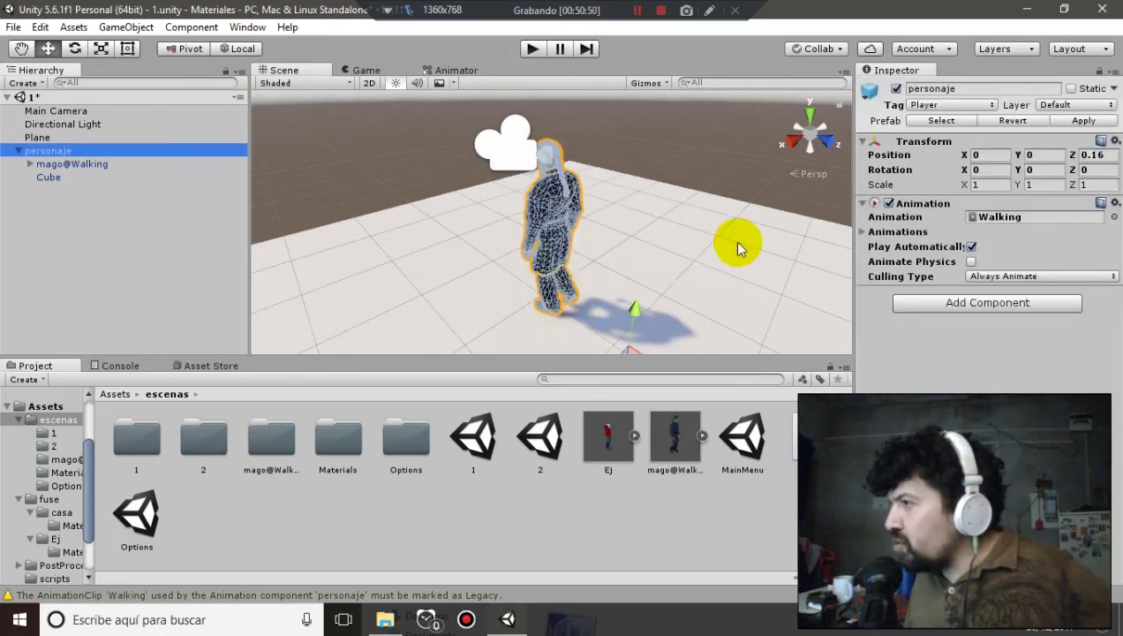
{"action": "left_click", "coordinate": [540, 54]}
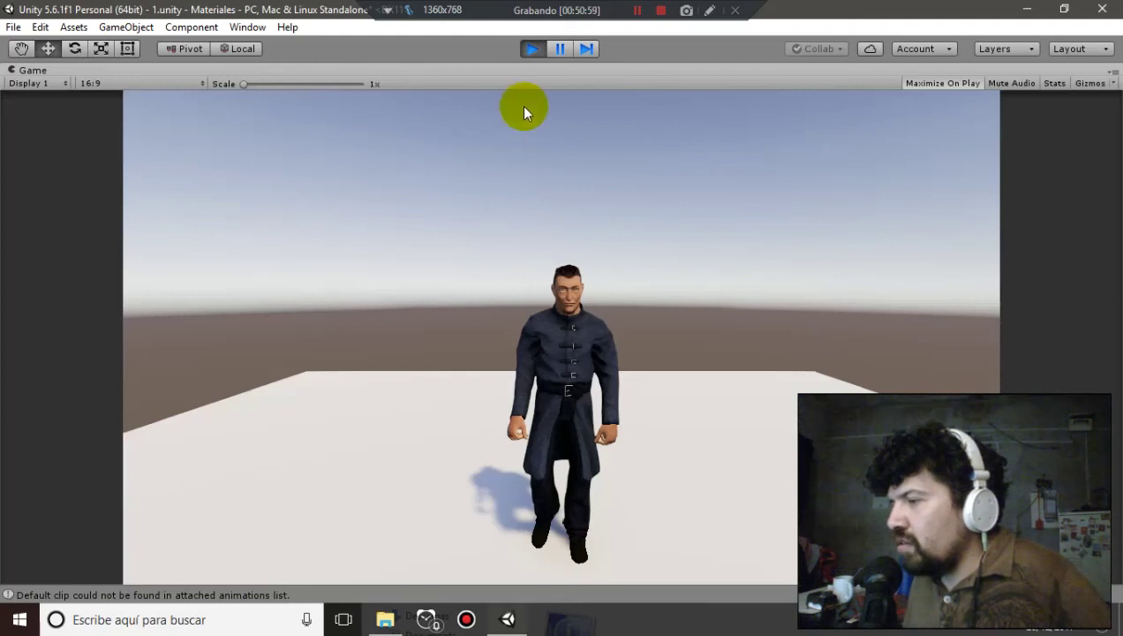
Stop Play mode, run the scene again to test it, then stop it
{"action": "left_click", "coordinate": [535, 51]}
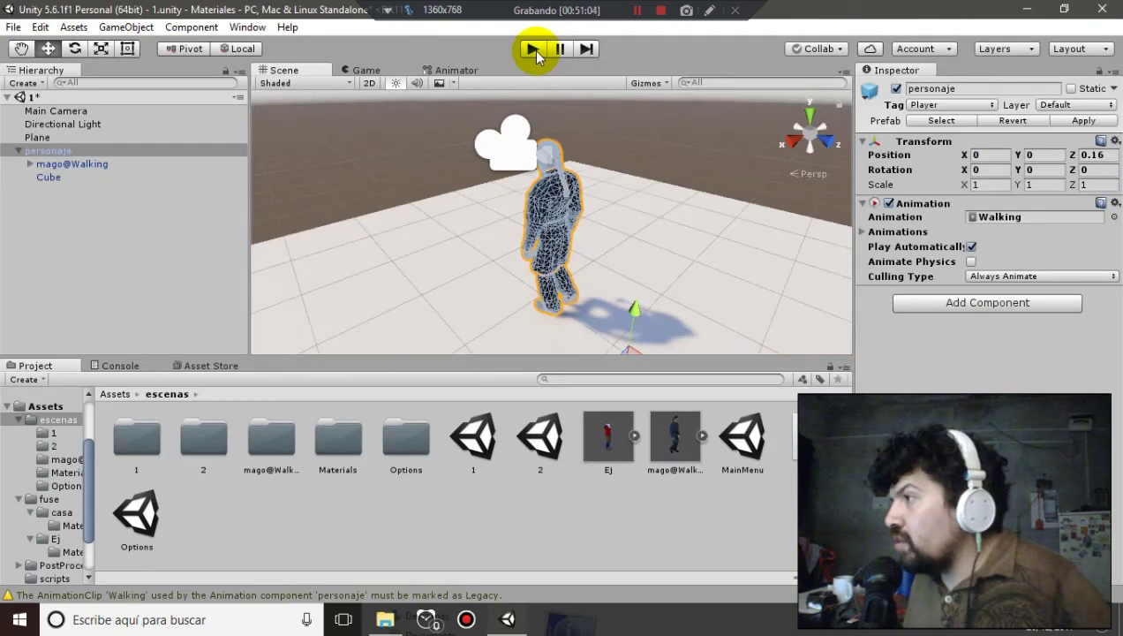
{"action": "left_click", "coordinate": [533, 49]}
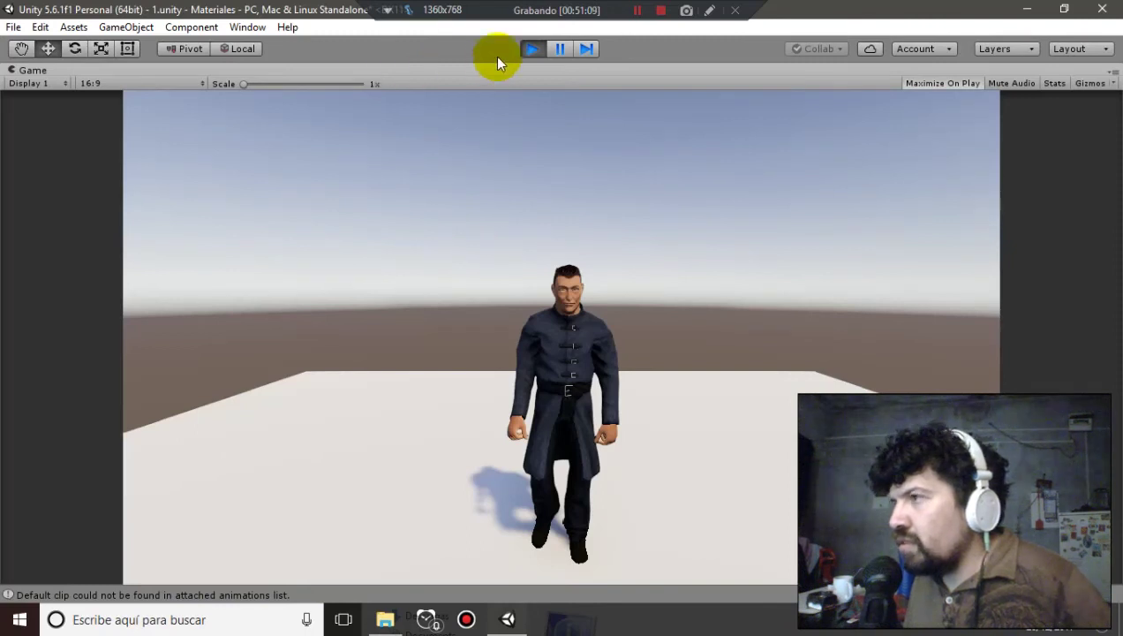
{"action": "left_click", "coordinate": [534, 49]}
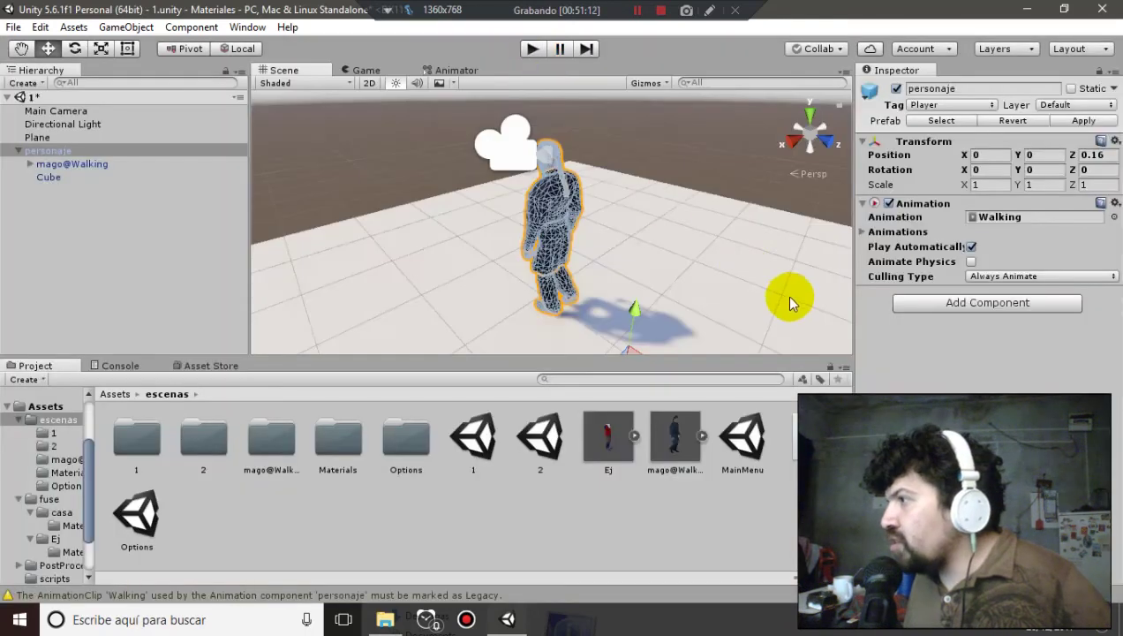
Swap personaje's Animation component for an Animator using the mago controller
{"action": "left_click", "coordinate": [1114, 204]}
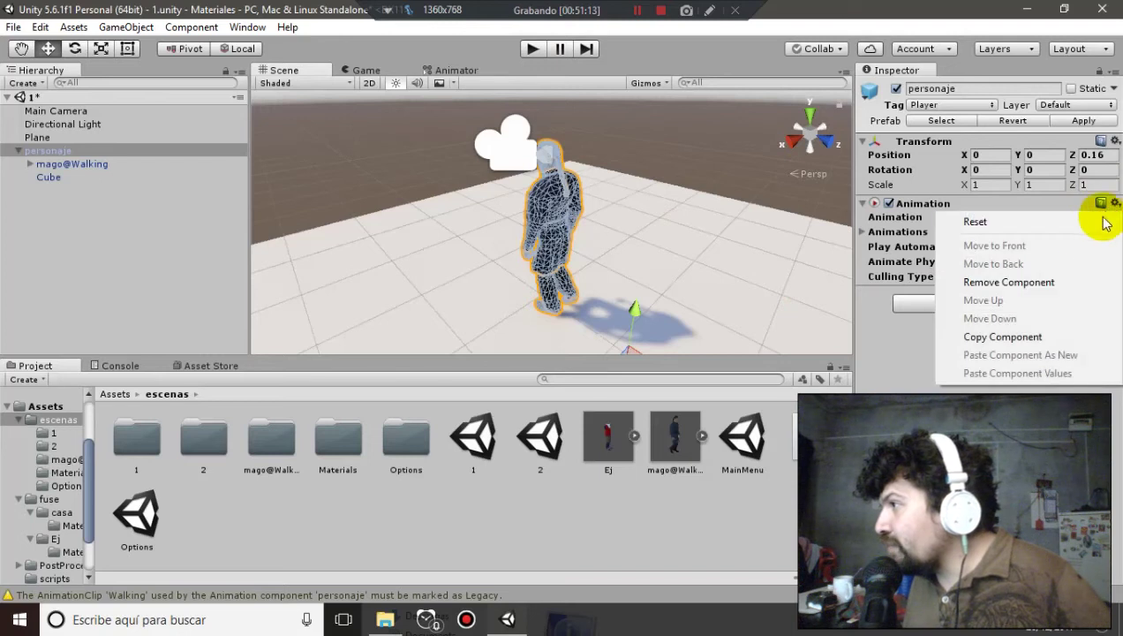
{"action": "left_click", "coordinate": [1046, 283]}
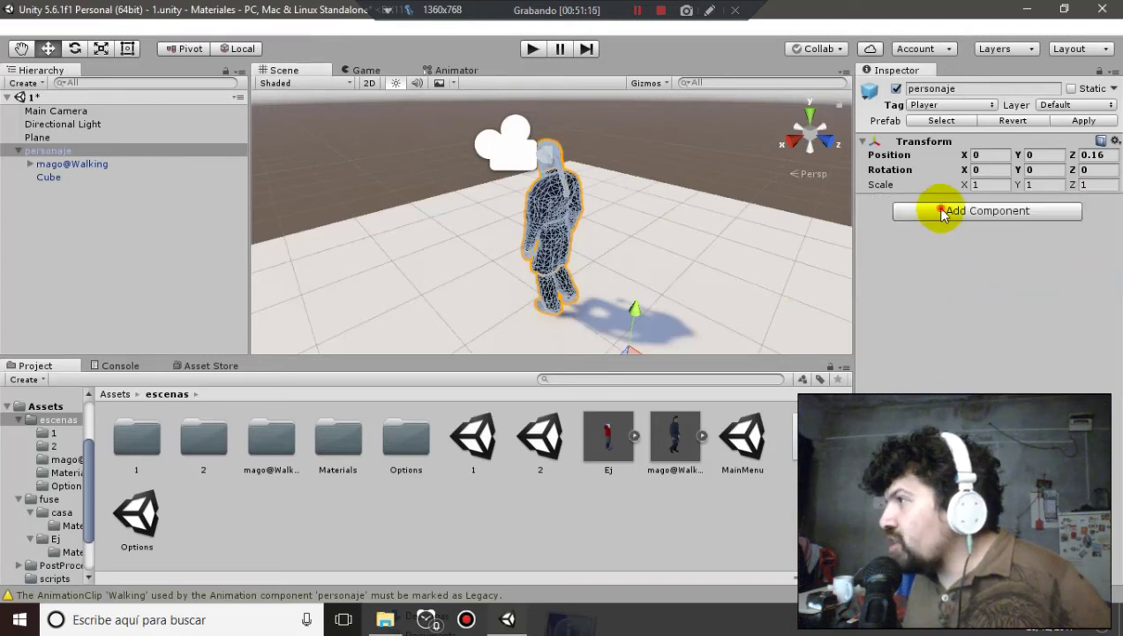
{"action": "left_click", "coordinate": [935, 210]}
{"action": "left_click", "coordinate": [935, 308]}
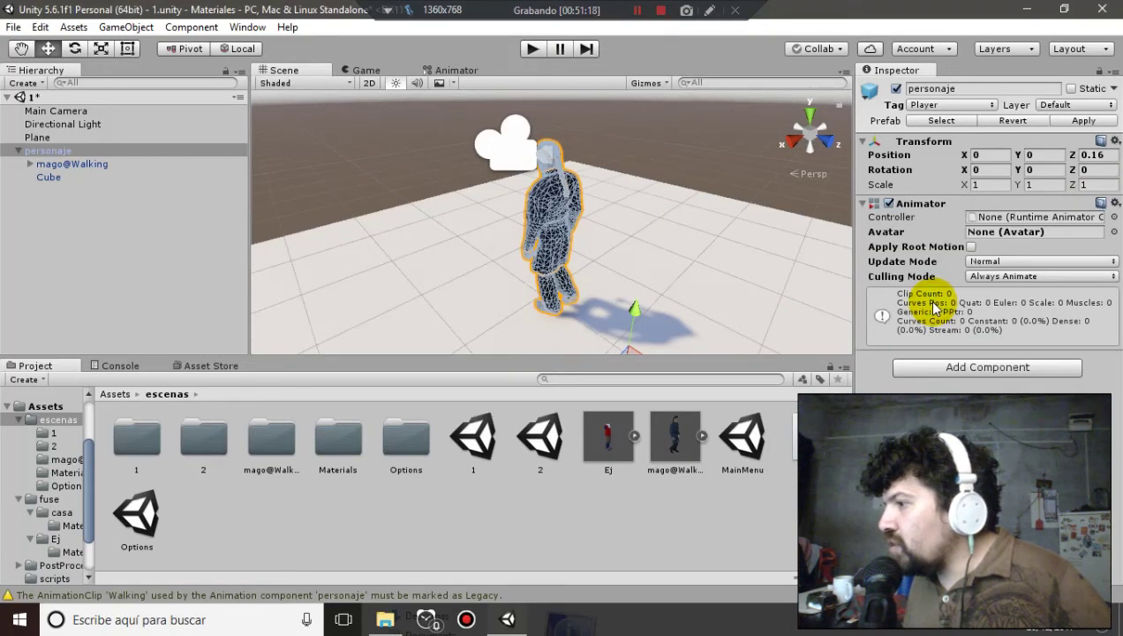
{"action": "left_click", "coordinate": [113, 394]}
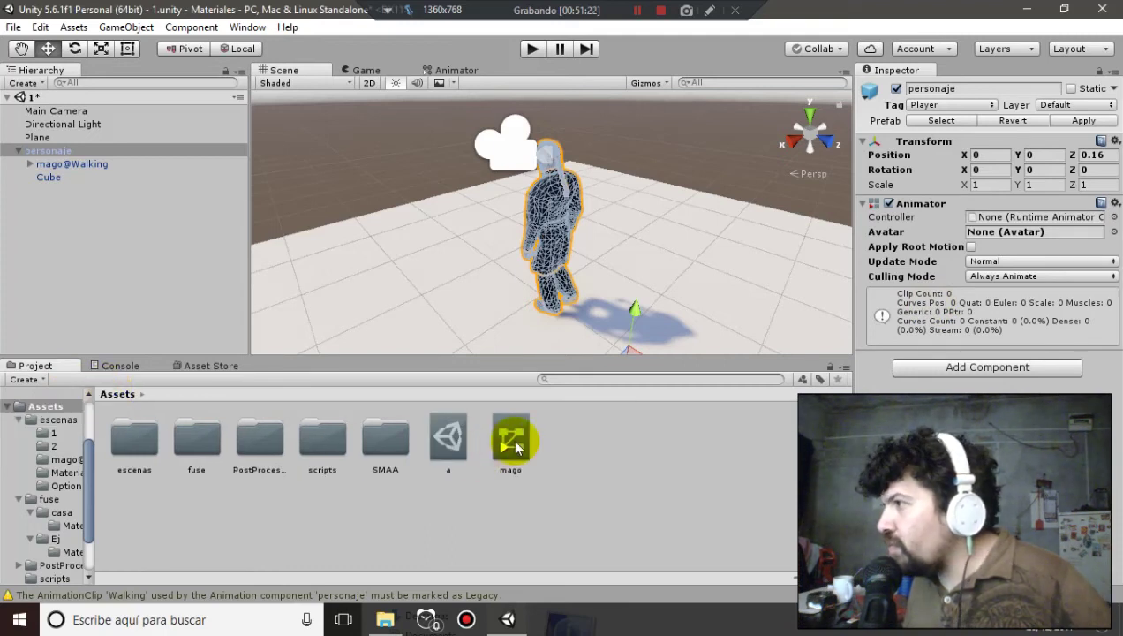
{"action": "left_click_drag", "start_coordinate": [512, 442], "coordinate": [1016, 217]}
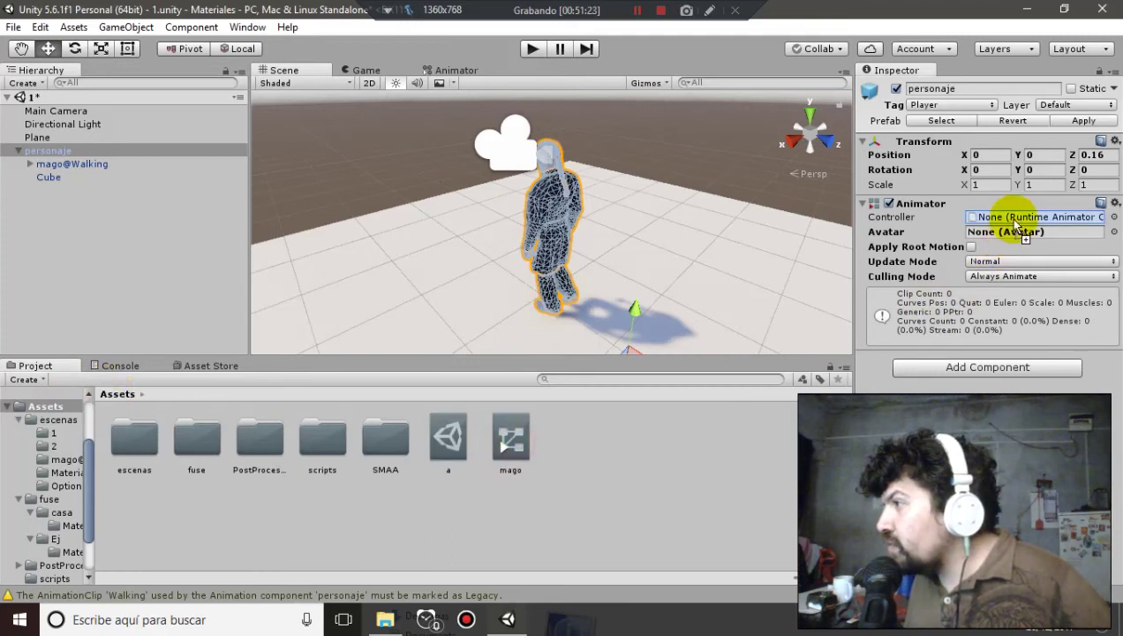
Set the Avatar to mago@WalkingAvatar, enable Apply Root Motion, and open the mago controller
{"action": "left_click", "coordinate": [1113, 232]}
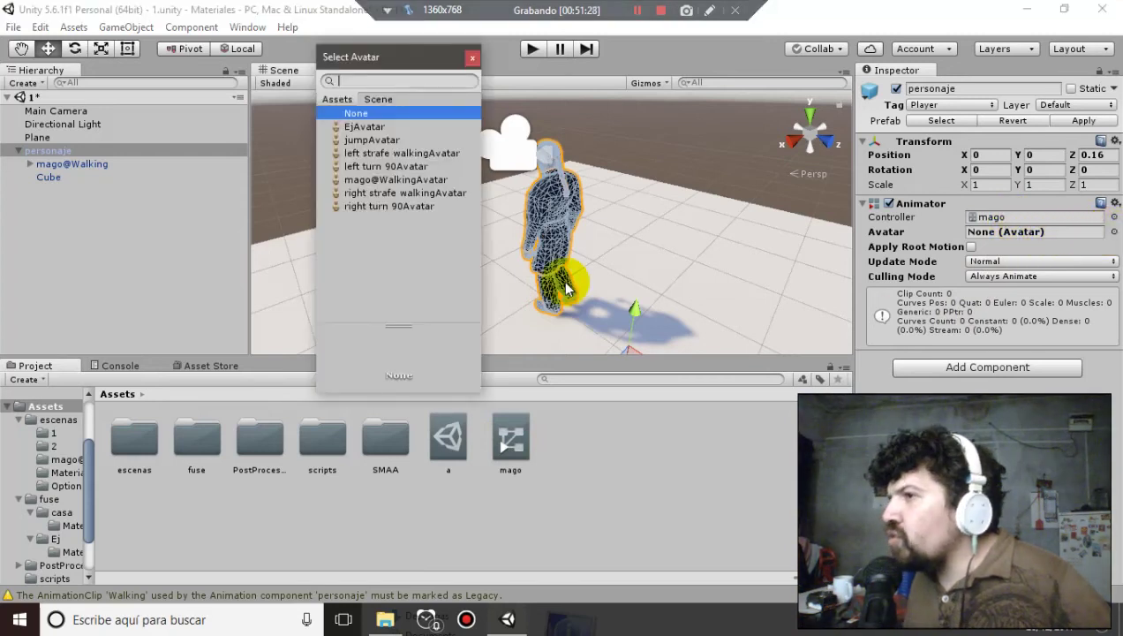
{"action": "left_click", "coordinate": [380, 192]}
{"action": "left_click", "coordinate": [371, 179]}
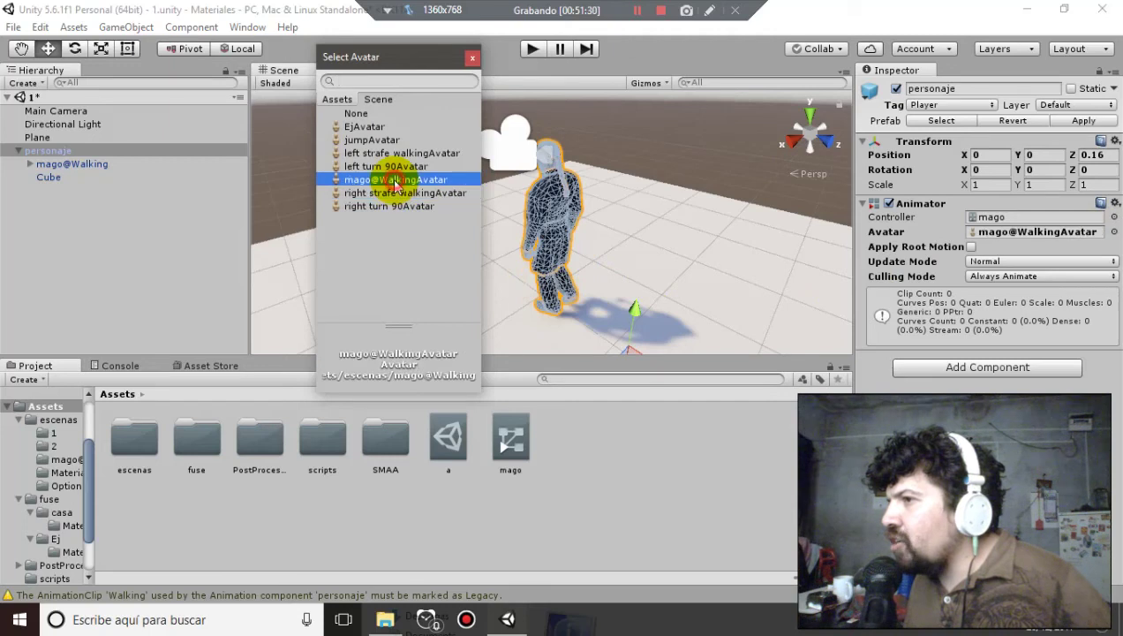
{"action": "left_click", "coordinate": [471, 59]}
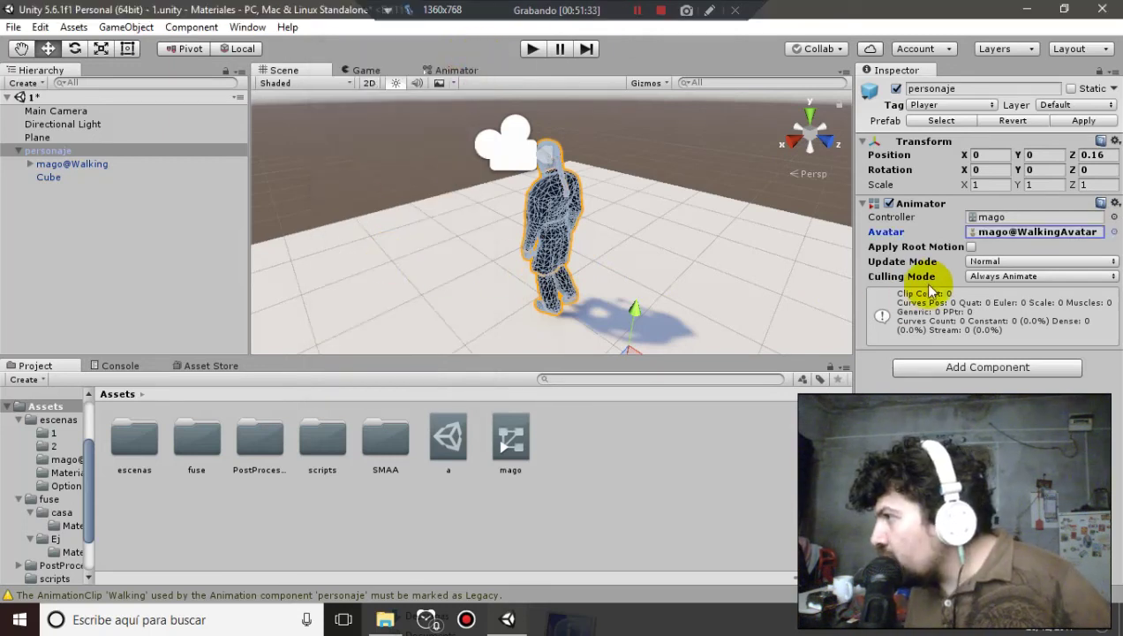
{"action": "left_click", "coordinate": [971, 246]}
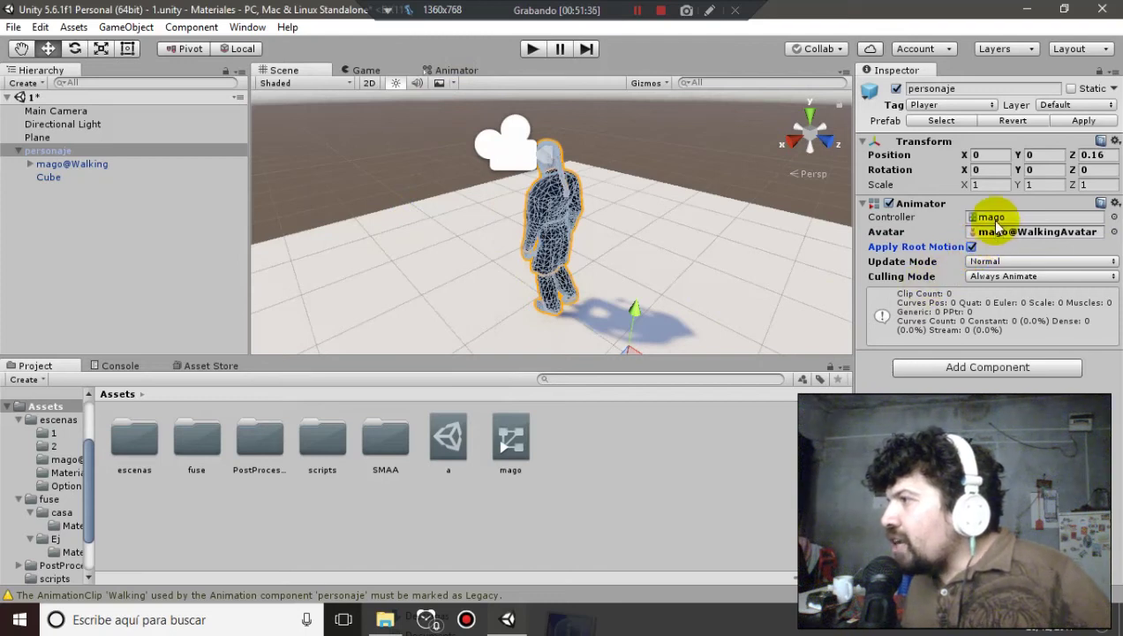
{"action": "left_click", "coordinate": [995, 219]}
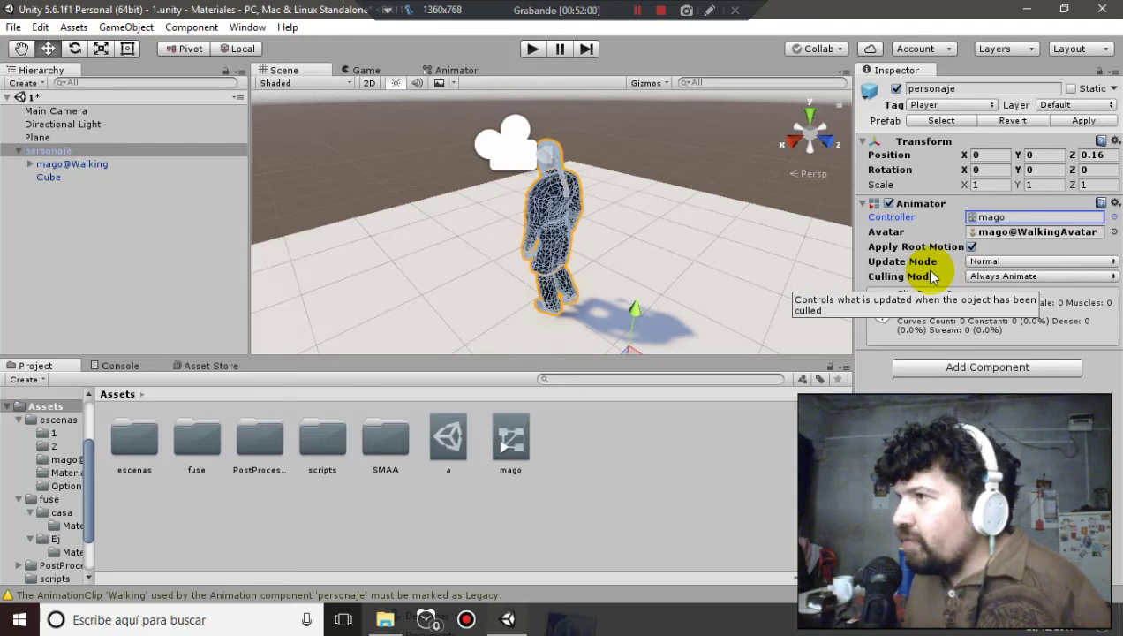
{"action": "double_click", "coordinate": [994, 220]}
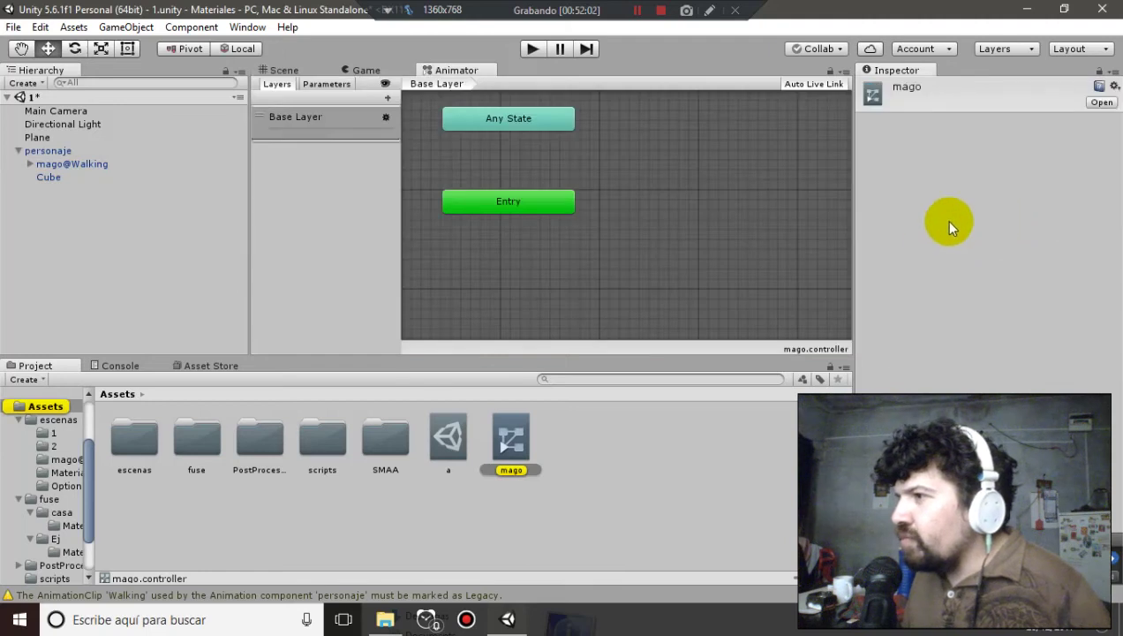
{"action": "left_click", "coordinate": [680, 453]}
{"action": "left_click", "coordinate": [547, 209]}
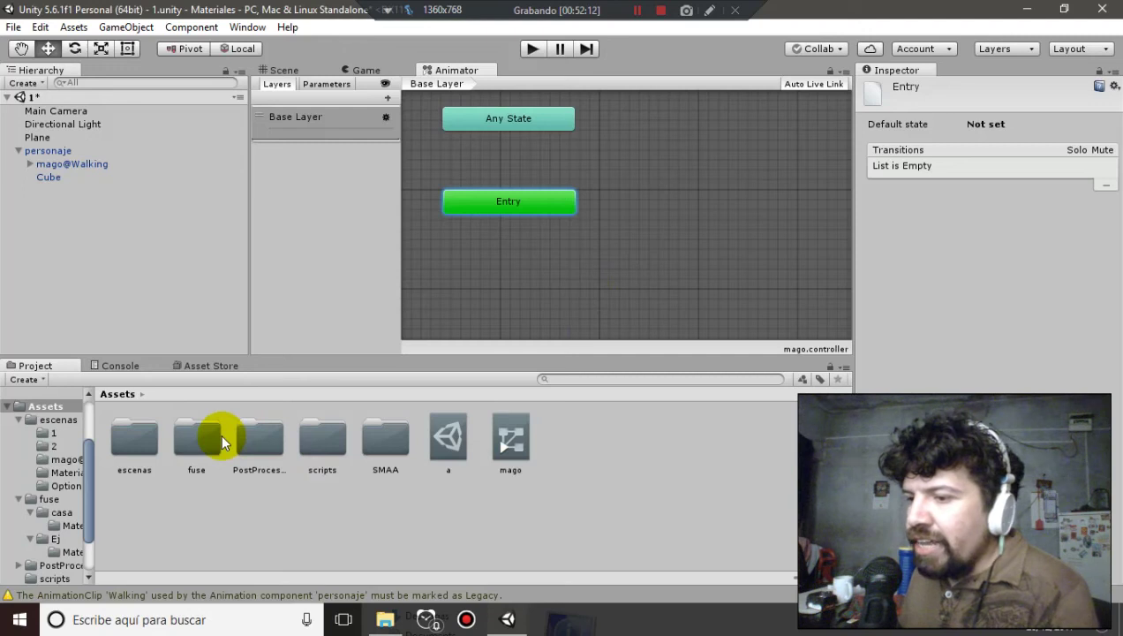
{"action": "left_click", "coordinate": [69, 459]}
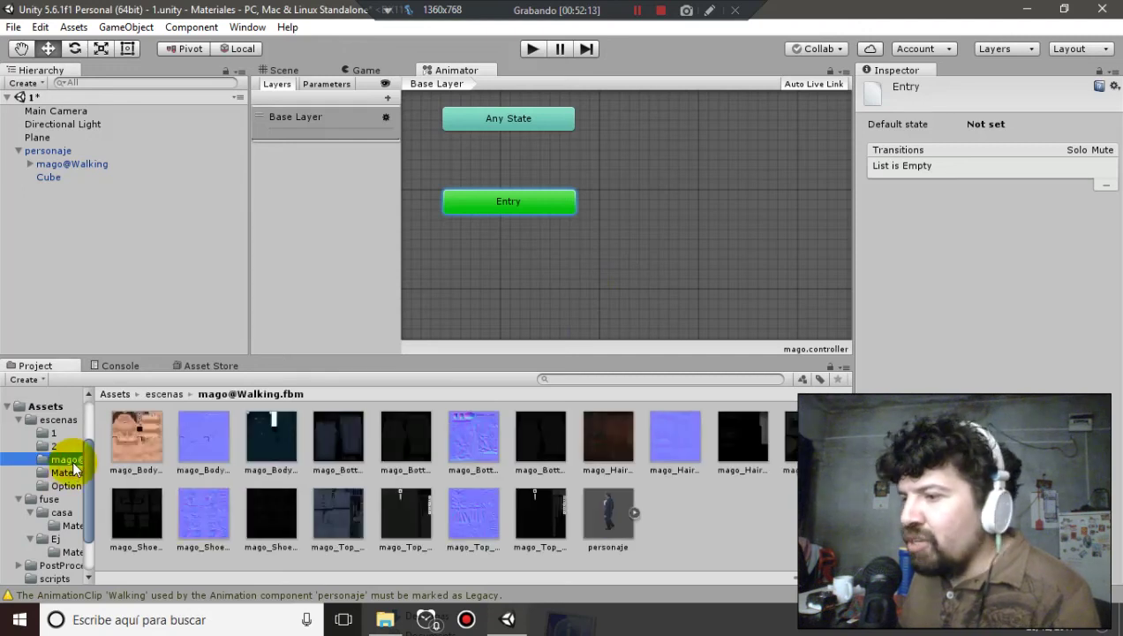
{"action": "left_click", "coordinate": [632, 513]}
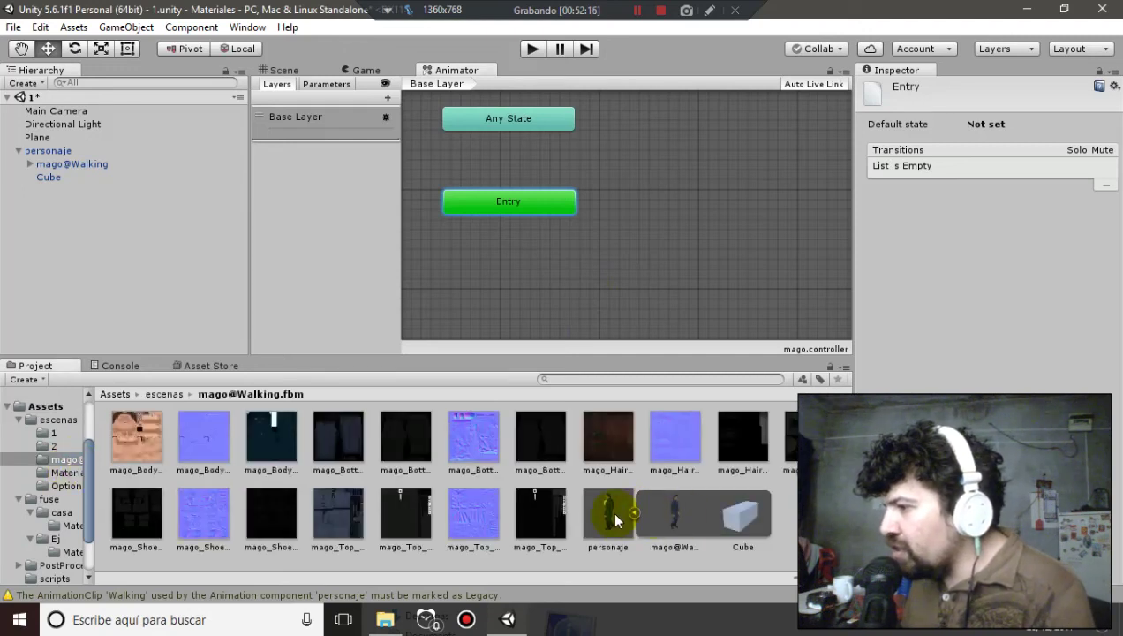
{"action": "left_click", "coordinate": [632, 515]}
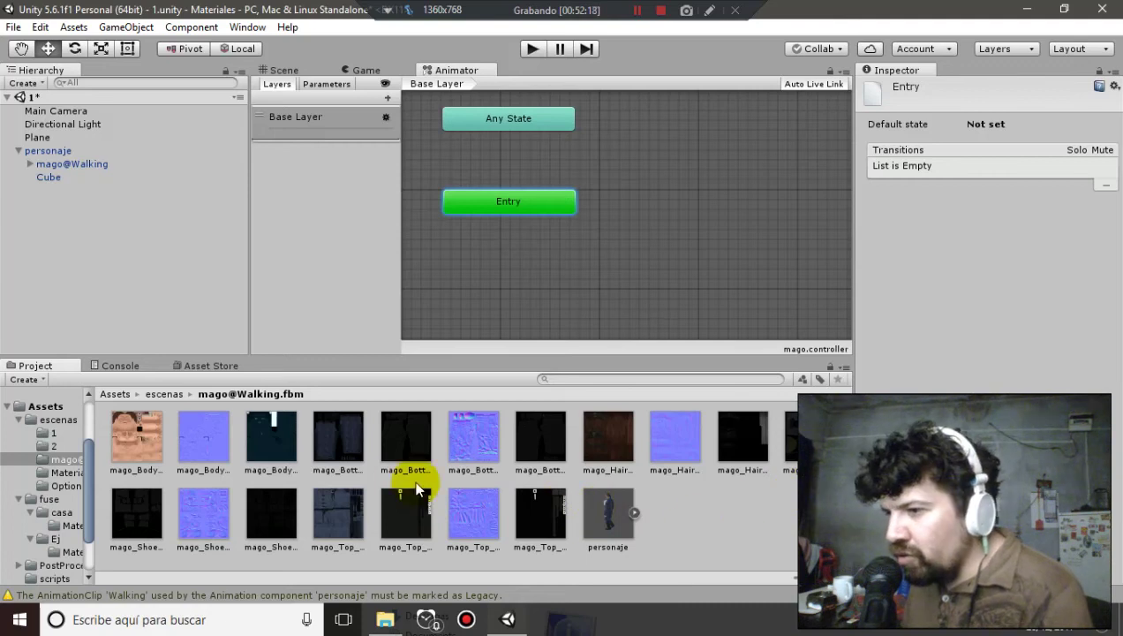
{"action": "left_click", "coordinate": [62, 460]}
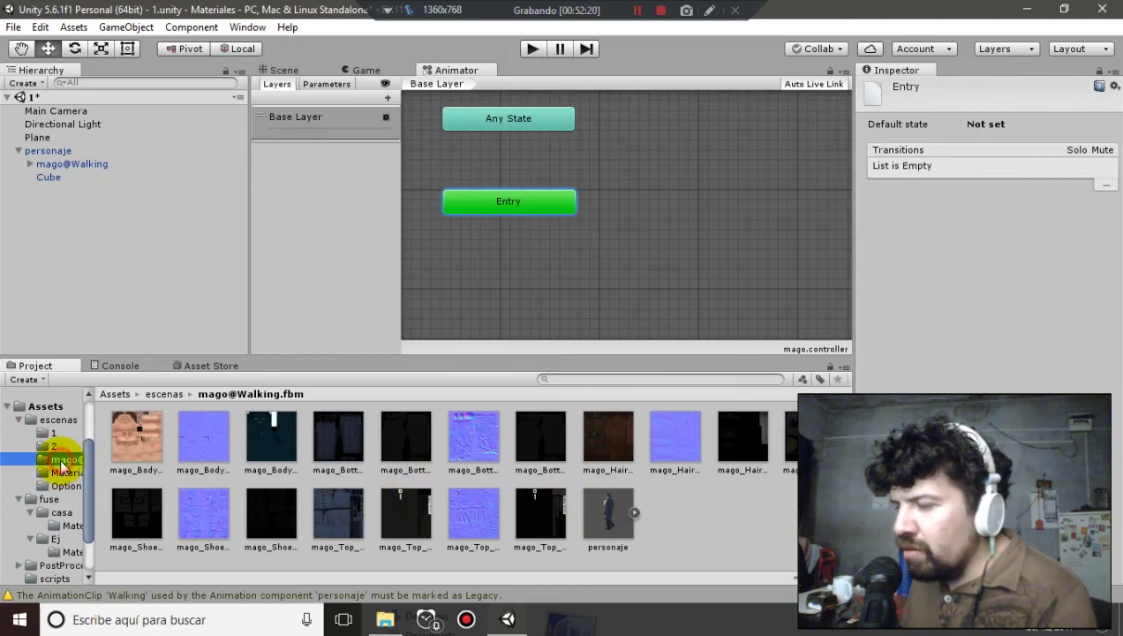
Drag mago@Walking's Walking clip onto the Animator grid to make it the default state
{"action": "left_click", "coordinate": [636, 512]}
{"action": "left_click", "coordinate": [636, 512]}
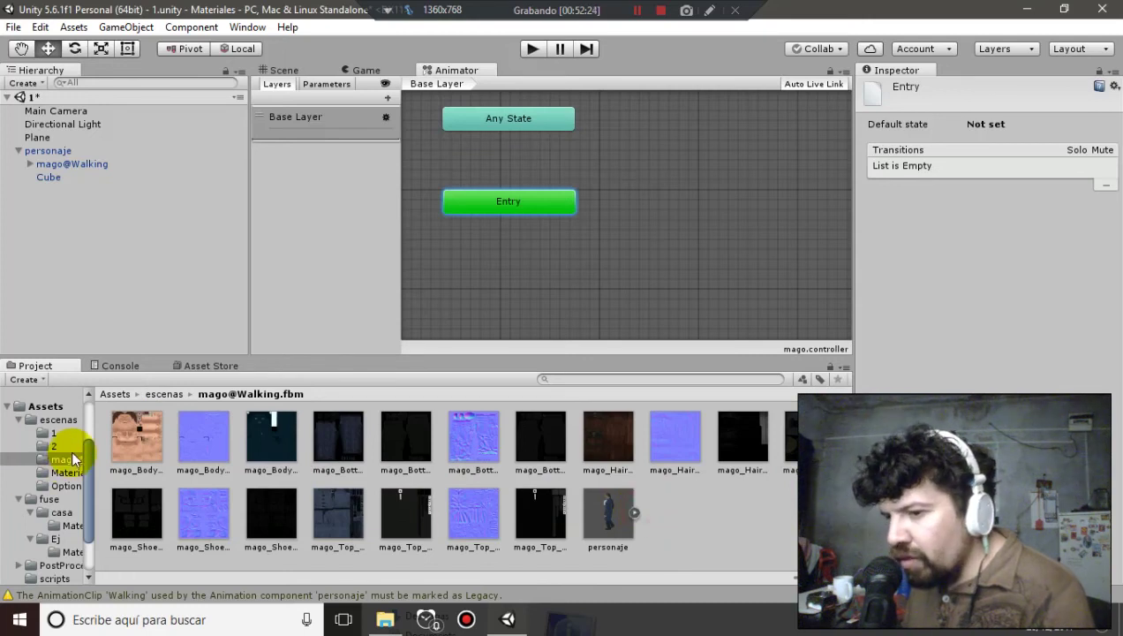
{"action": "left_click", "coordinate": [66, 473]}
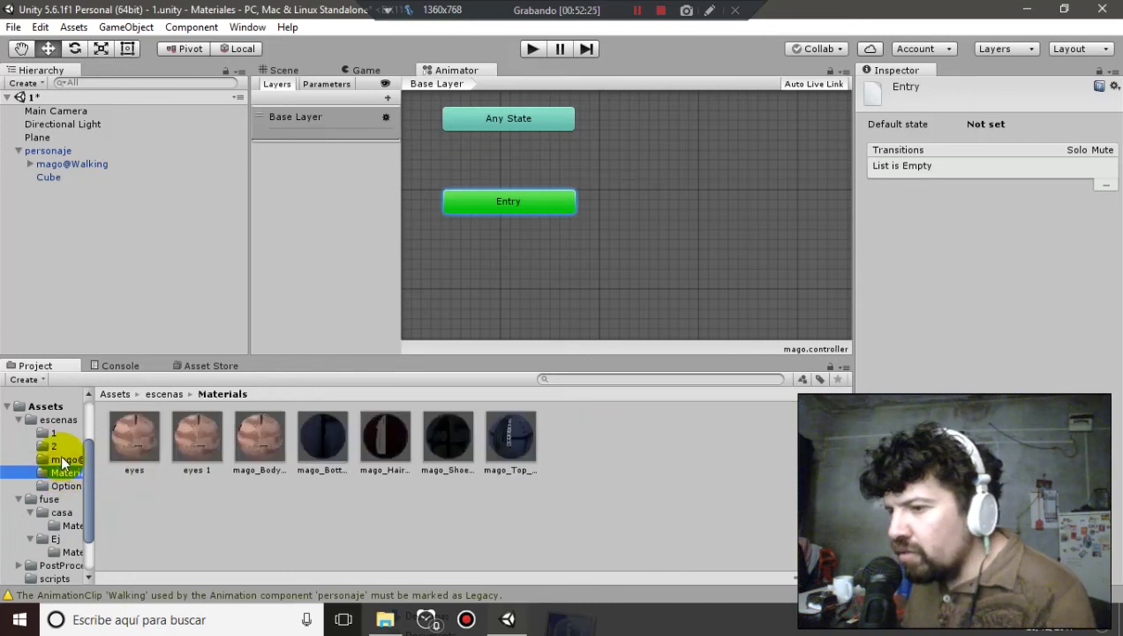
{"action": "left_click", "coordinate": [164, 394]}
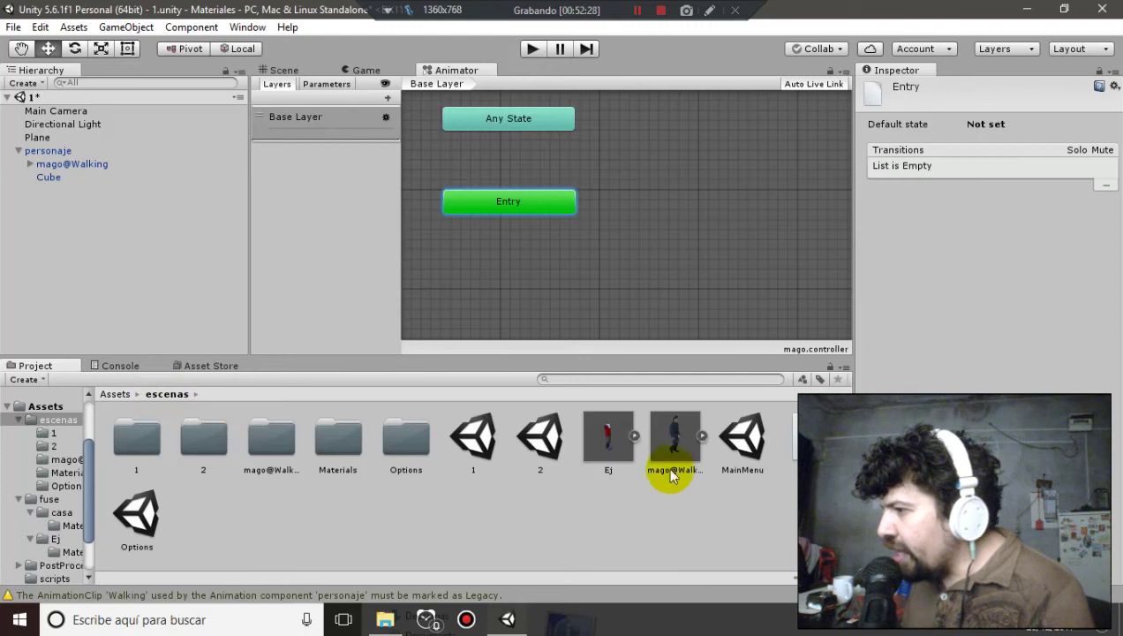
{"action": "left_click", "coordinate": [702, 435]}
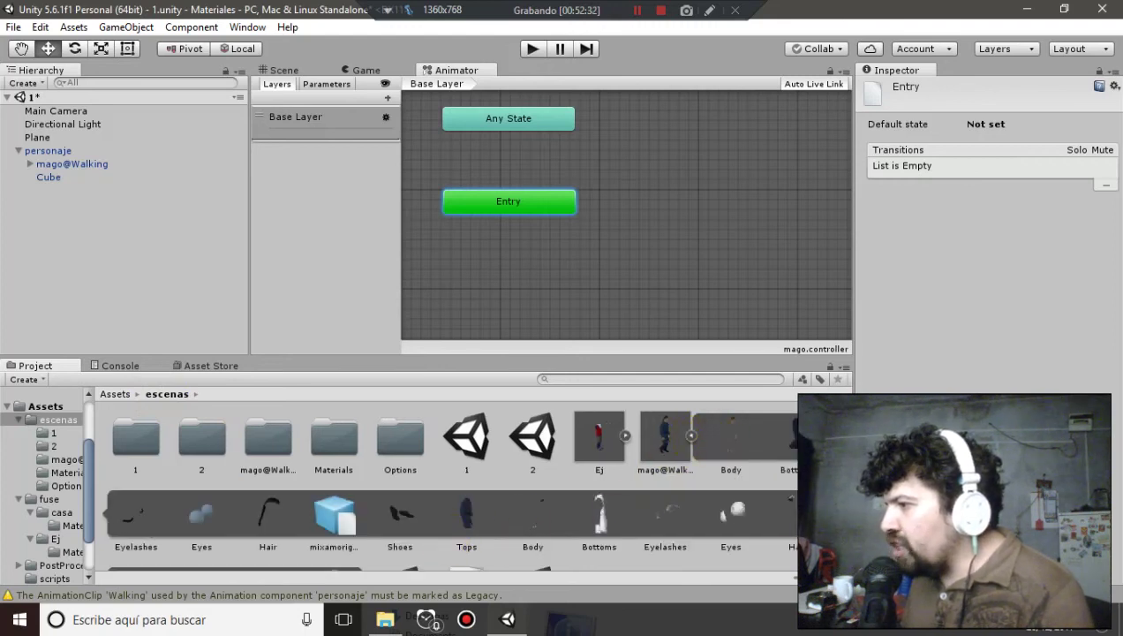
{"action": "scroll", "coordinate": [441, 486], "scroll_direction": "down", "scroll_amount": 2}
{"action": "mouse_move", "coordinate": [268, 526]}
{"action": "left_mouse_down"}
{"action": "mouse_move", "coordinate": [672, 217]}
{"action": "mouse_move", "coordinate": [683, 194]}
{"action": "mouse_move", "coordinate": [688, 204]}
{"action": "left_mouse_up"}
Run the scene to watch the character walk, stop it, then select the Main Camera
{"action": "left_click", "coordinate": [533, 52]}
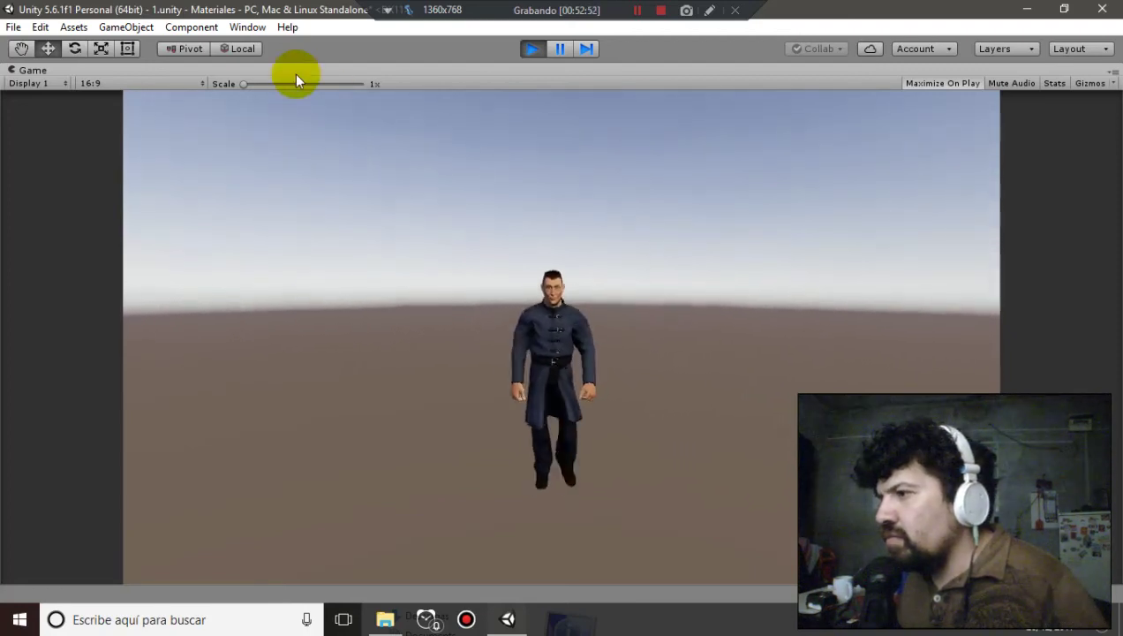
{"action": "left_click", "coordinate": [532, 48]}
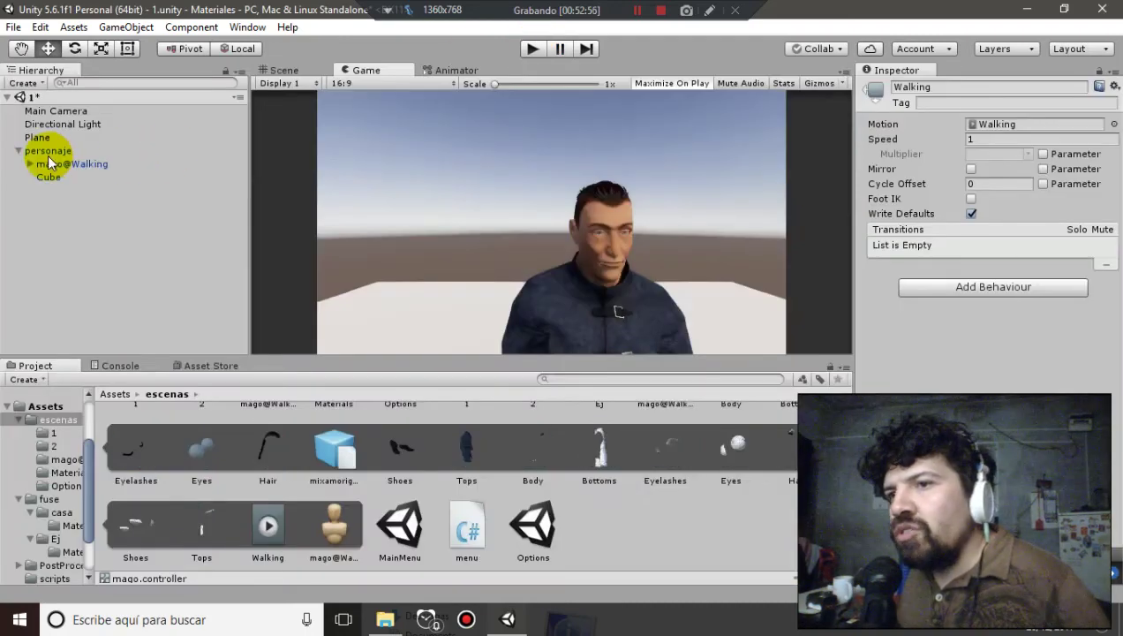
{"action": "left_click", "coordinate": [49, 152]}
{"action": "left_click", "coordinate": [75, 111]}
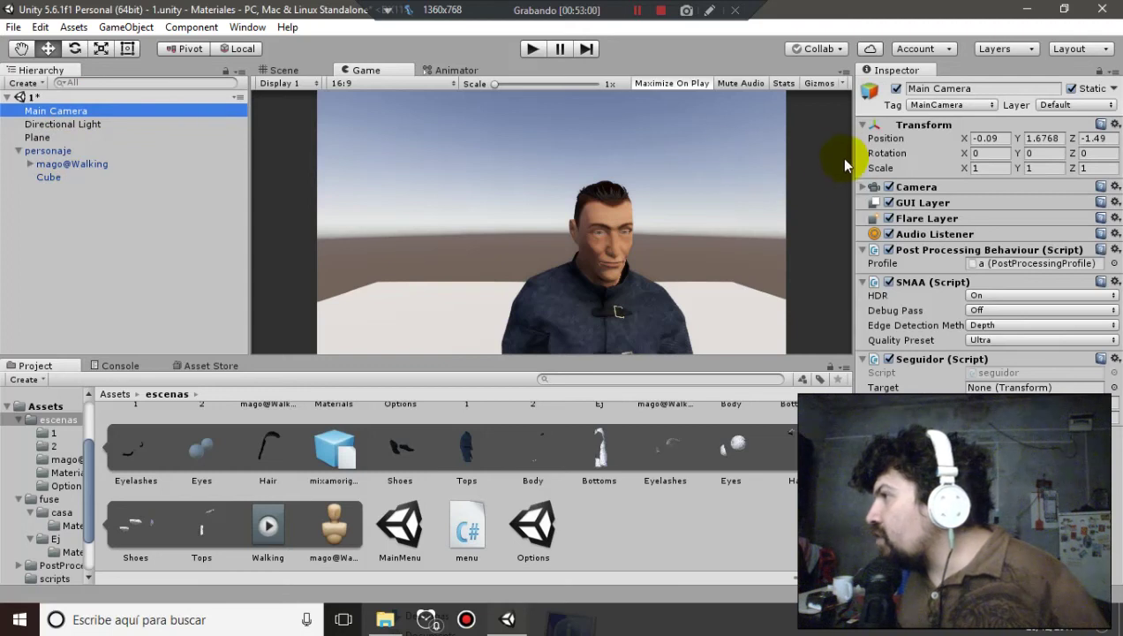
Set the Main Camera's rendering path to Use Graphics Settings and collapse the Camera component
{"action": "left_click", "coordinate": [862, 187]}
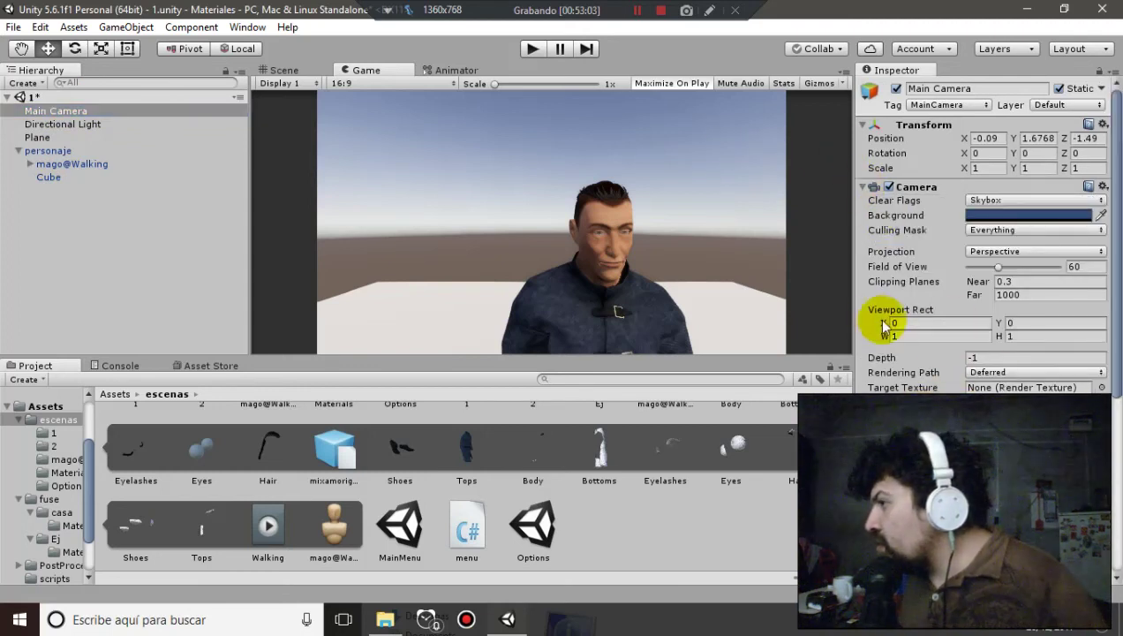
{"action": "left_click", "coordinate": [996, 373]}
{"action": "left_click", "coordinate": [992, 389]}
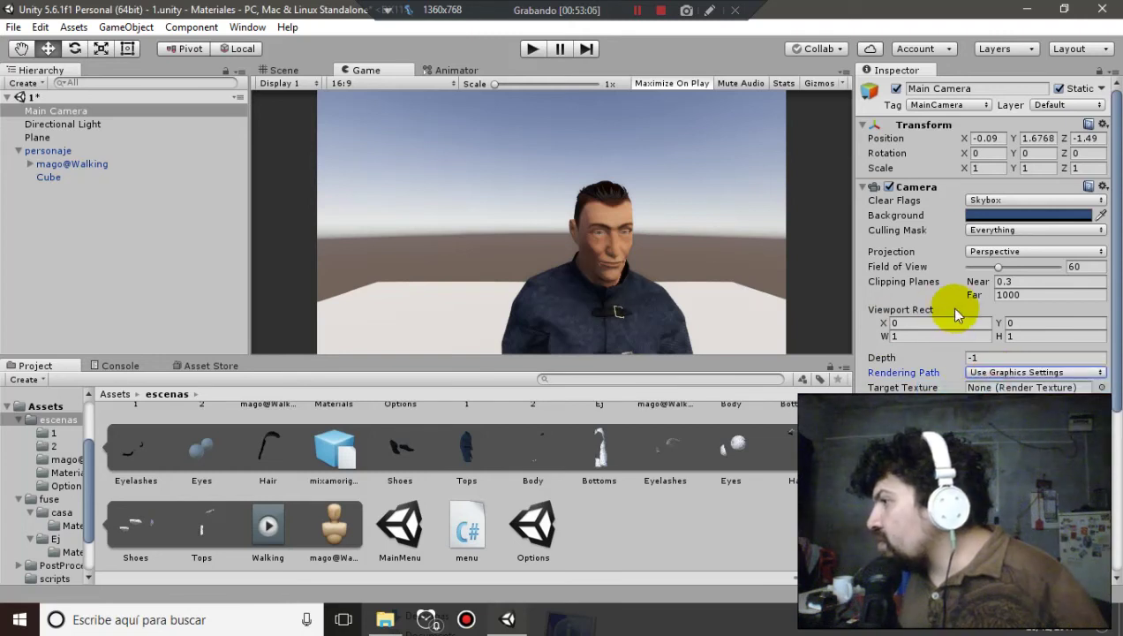
{"action": "left_click", "coordinate": [863, 188]}
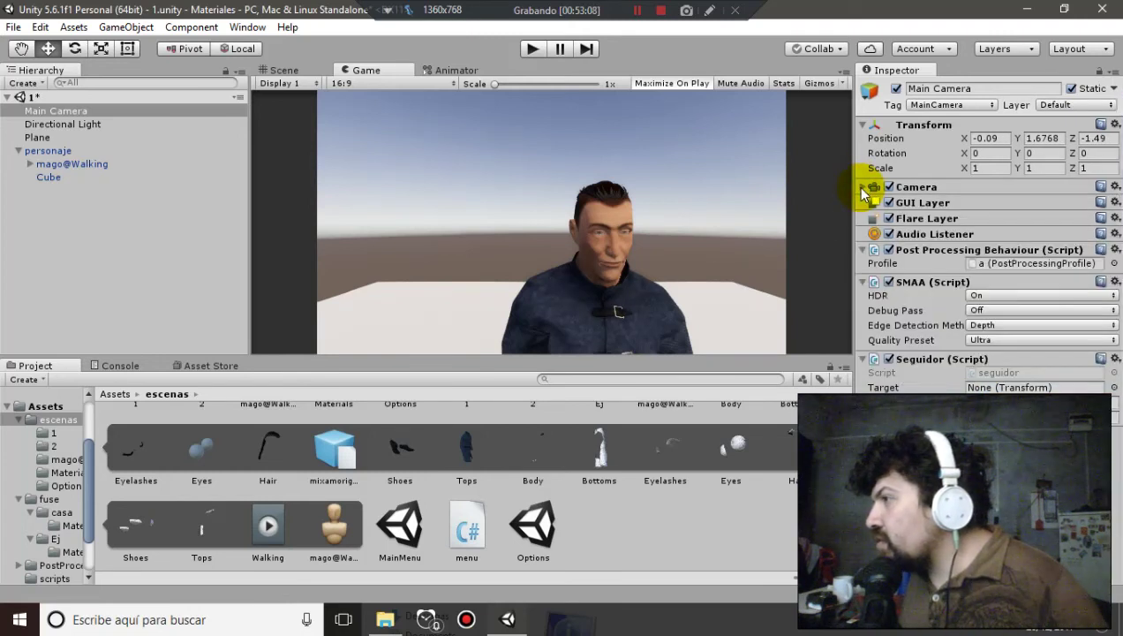
{"action": "left_click", "coordinate": [862, 188]}
{"action": "left_click", "coordinate": [863, 188]}
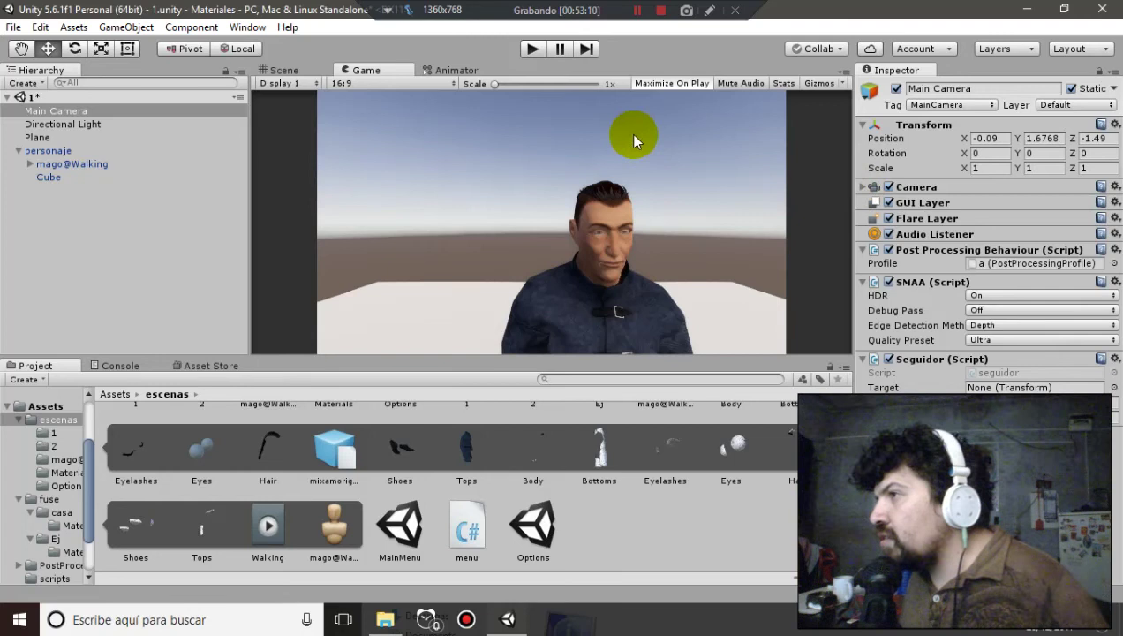
Run the scene twice to watch mago walk, stopping playback after each run
{"action": "left_click", "coordinate": [534, 51]}
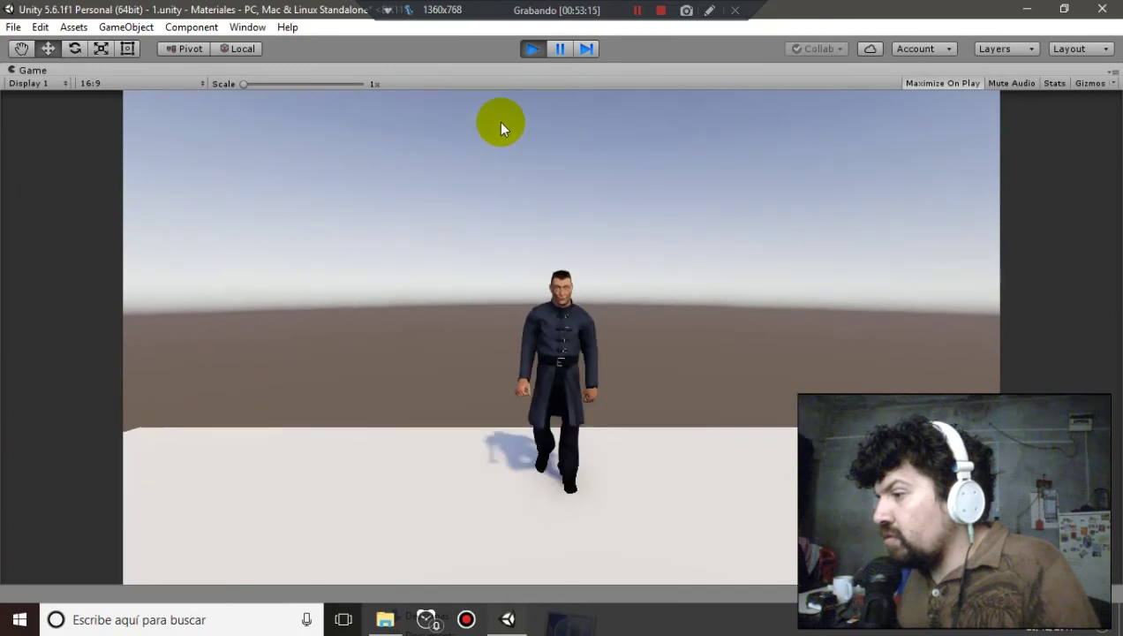
{"action": "left_click", "coordinate": [528, 50]}
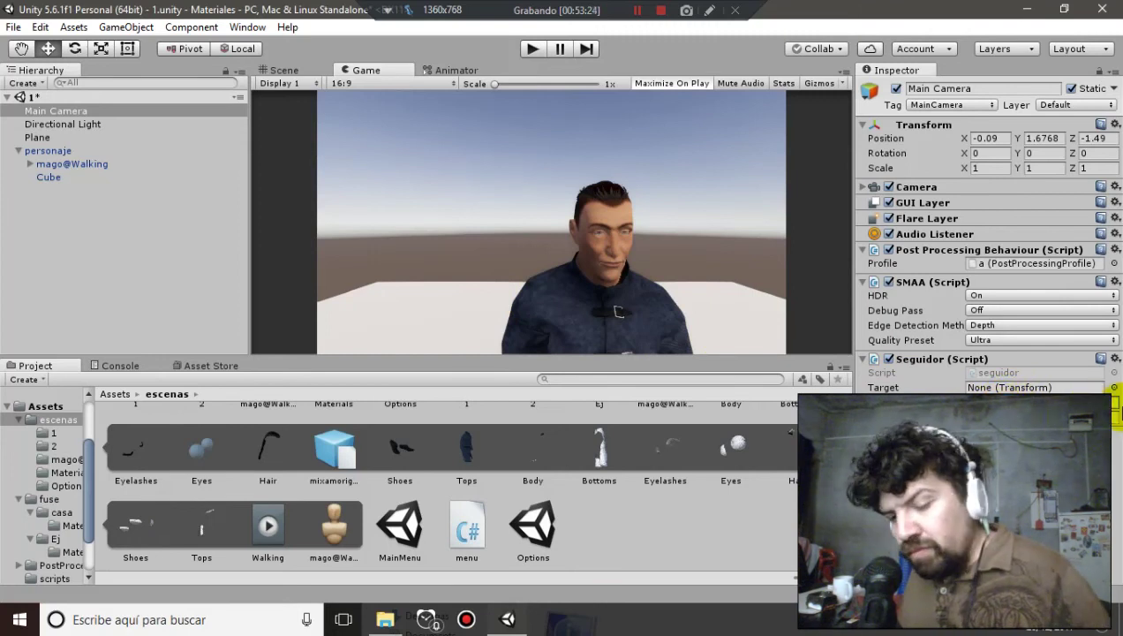
{"action": "left_click", "coordinate": [532, 49]}
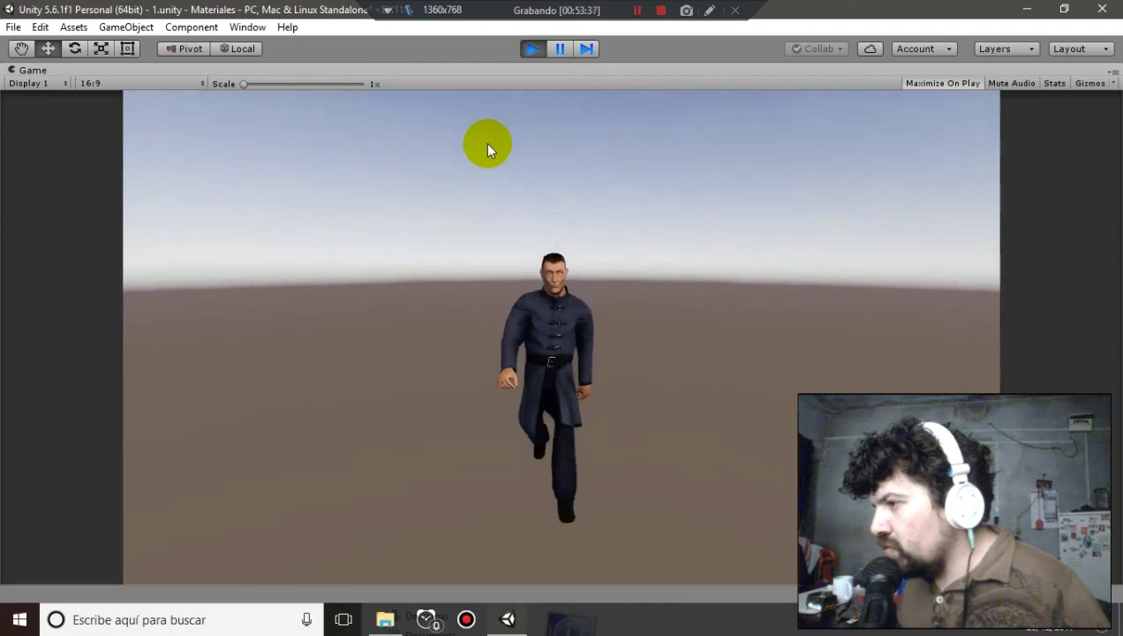
{"action": "left_click", "coordinate": [529, 53]}
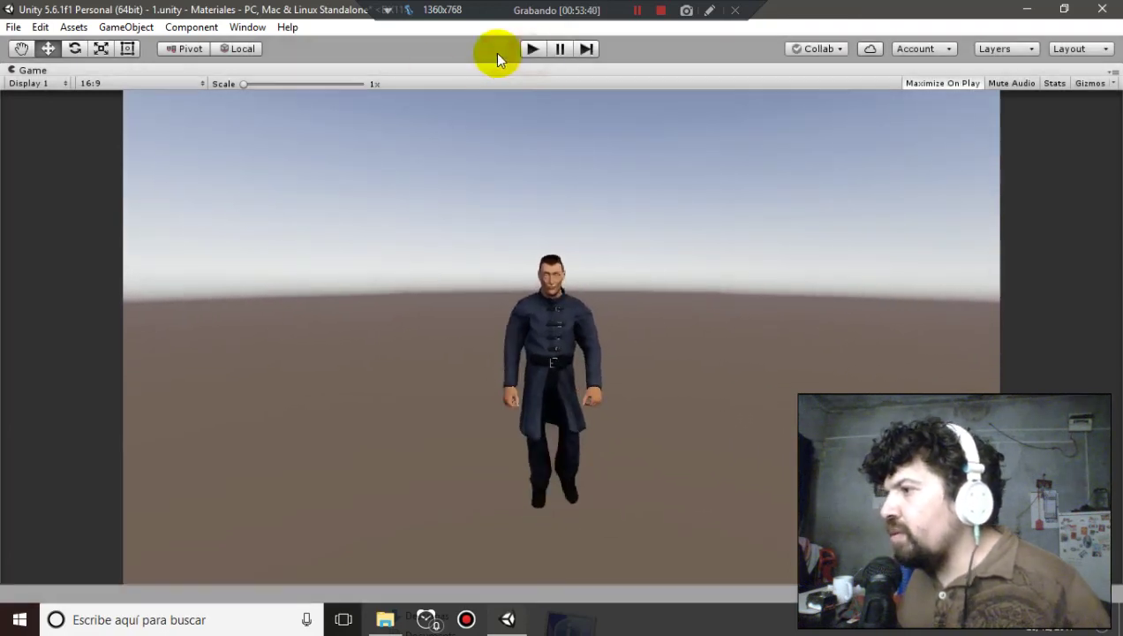
{"action": "left_click", "coordinate": [50, 29]}
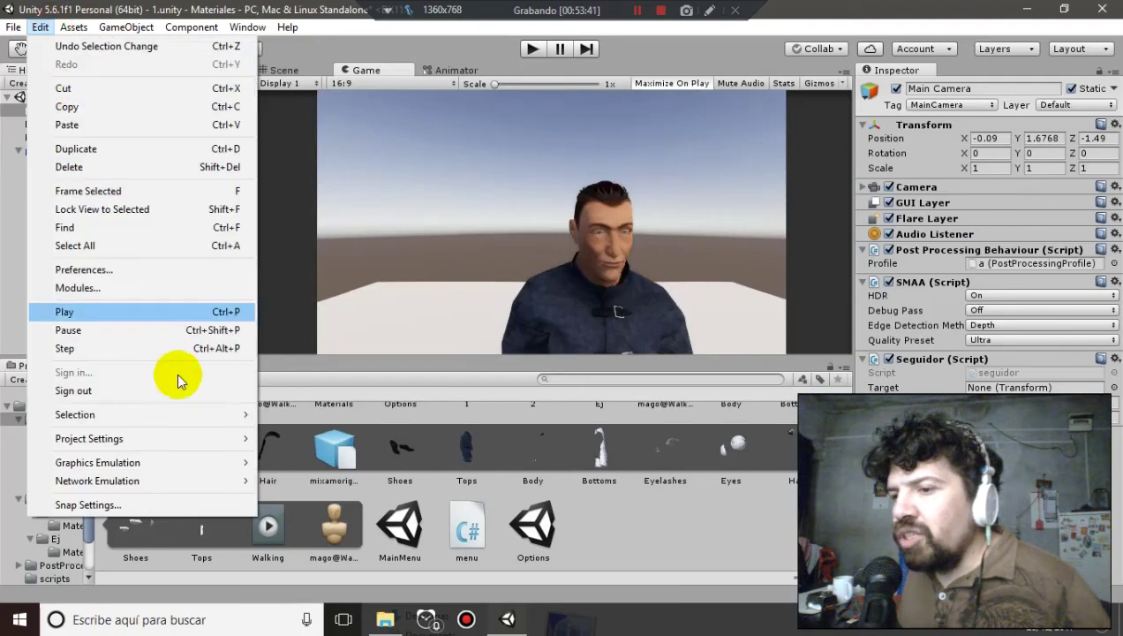
{"action": "mouse_move", "coordinate": [225, 441]}
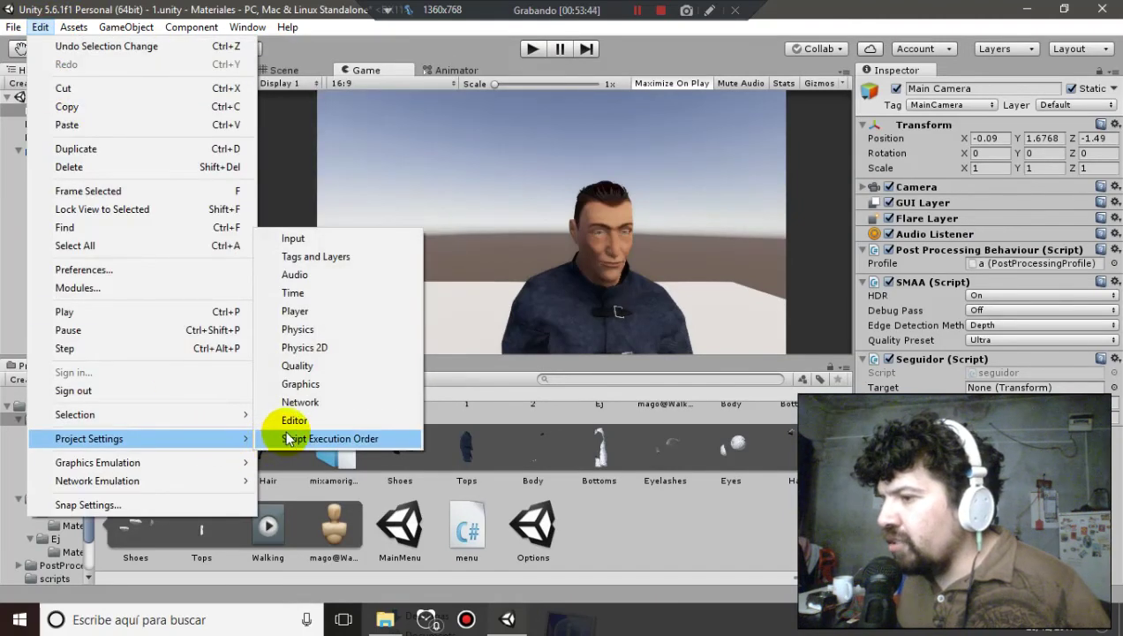
{"action": "left_click", "coordinate": [296, 366]}
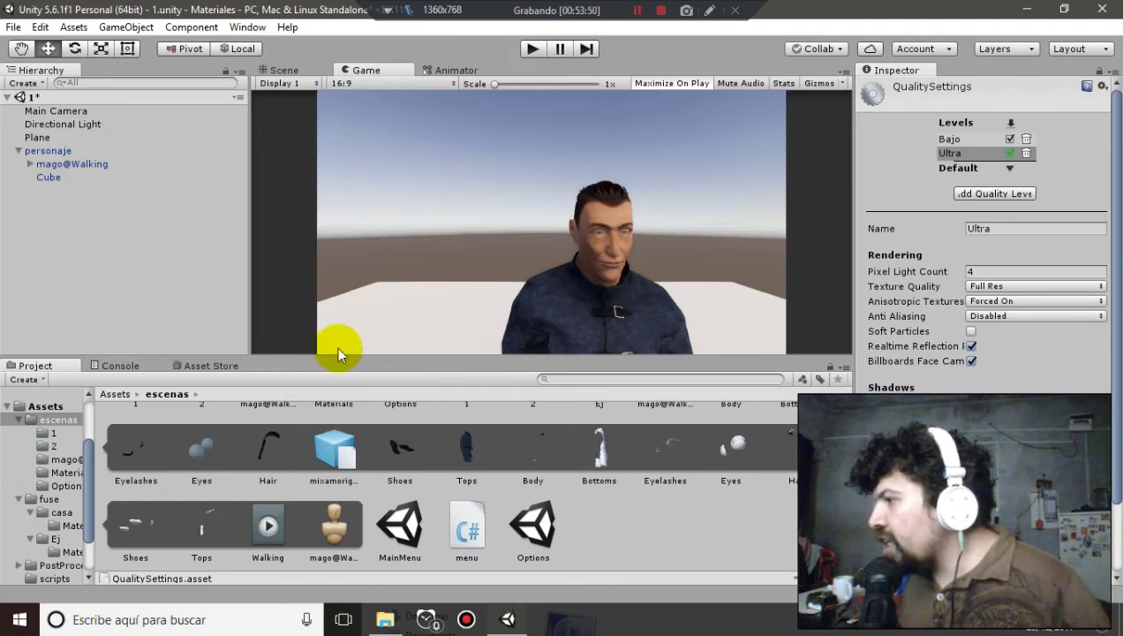
{"action": "left_click", "coordinate": [80, 113]}
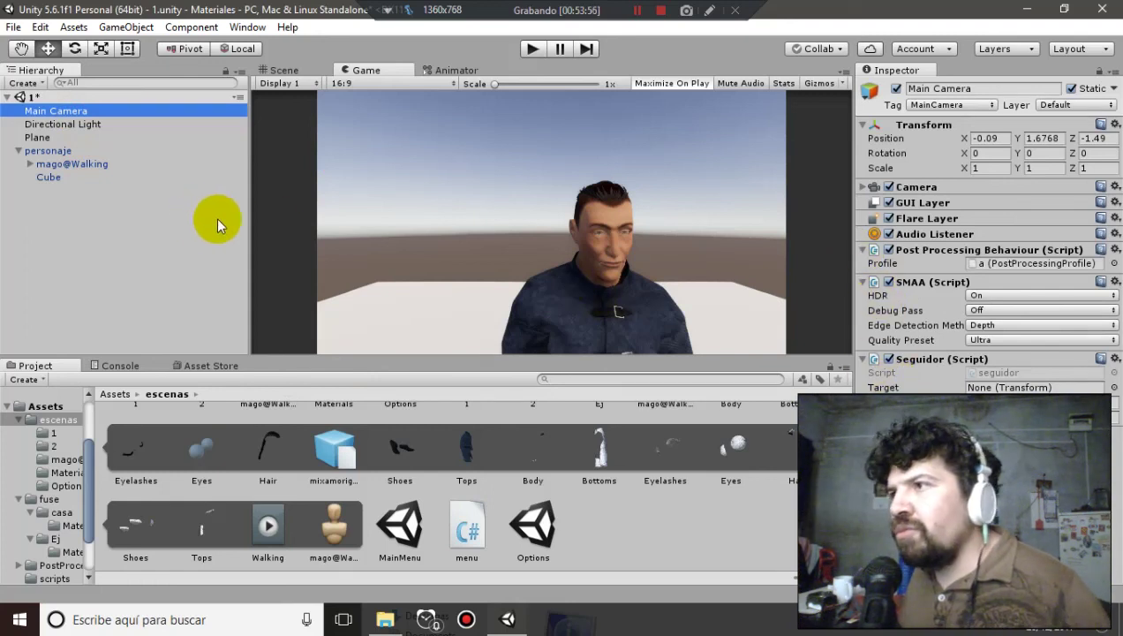
{"action": "left_click", "coordinate": [971, 388]}
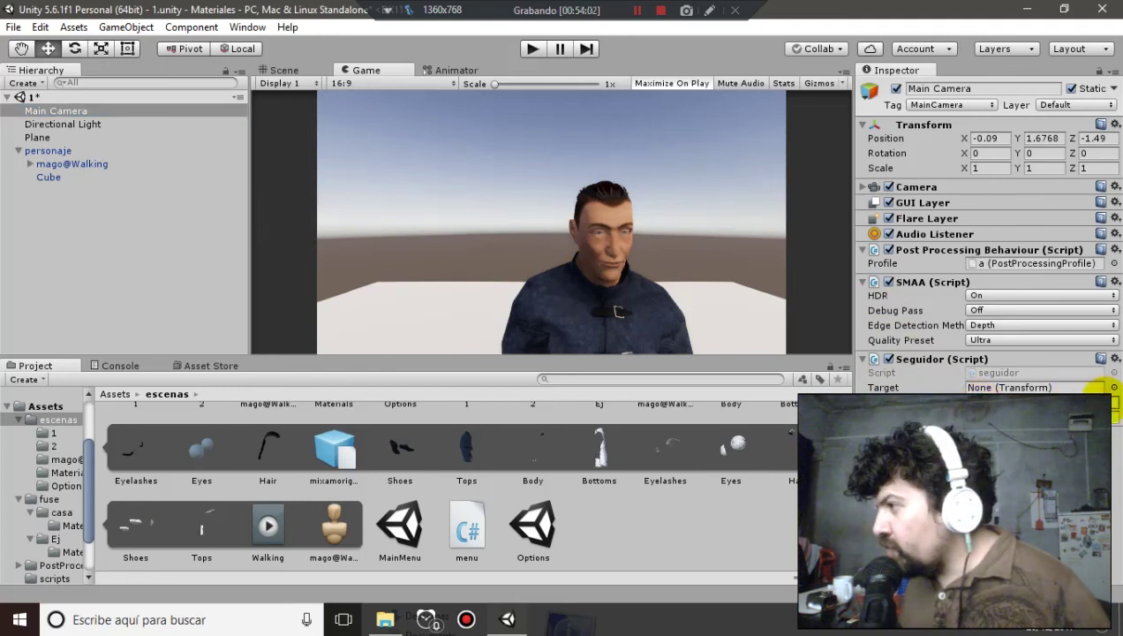
{"action": "left_click", "coordinate": [530, 48]}
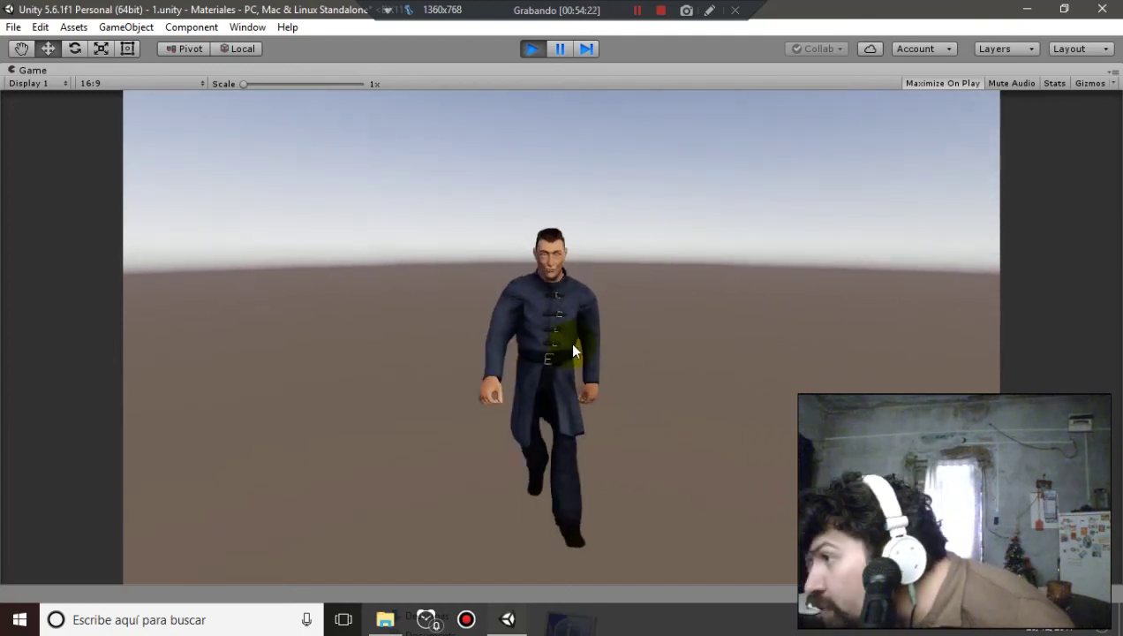
{"action": "left_click", "coordinate": [542, 49]}
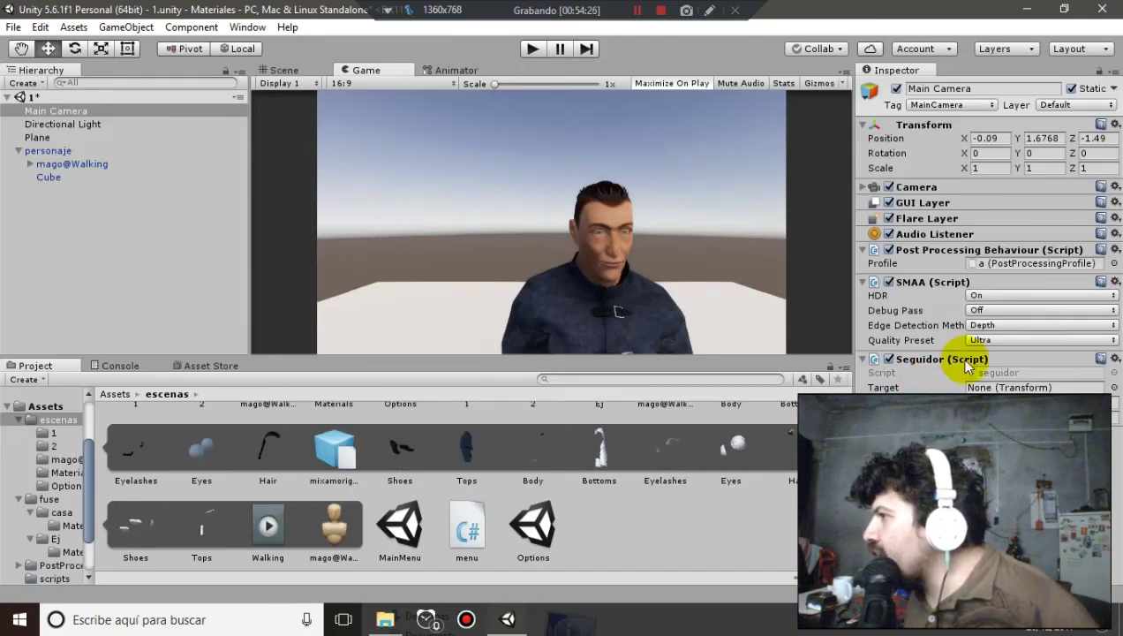
Open post-processing profile a, tick Antialiasing, then run and stop the scene to check it
{"action": "left_click", "coordinate": [897, 284]}
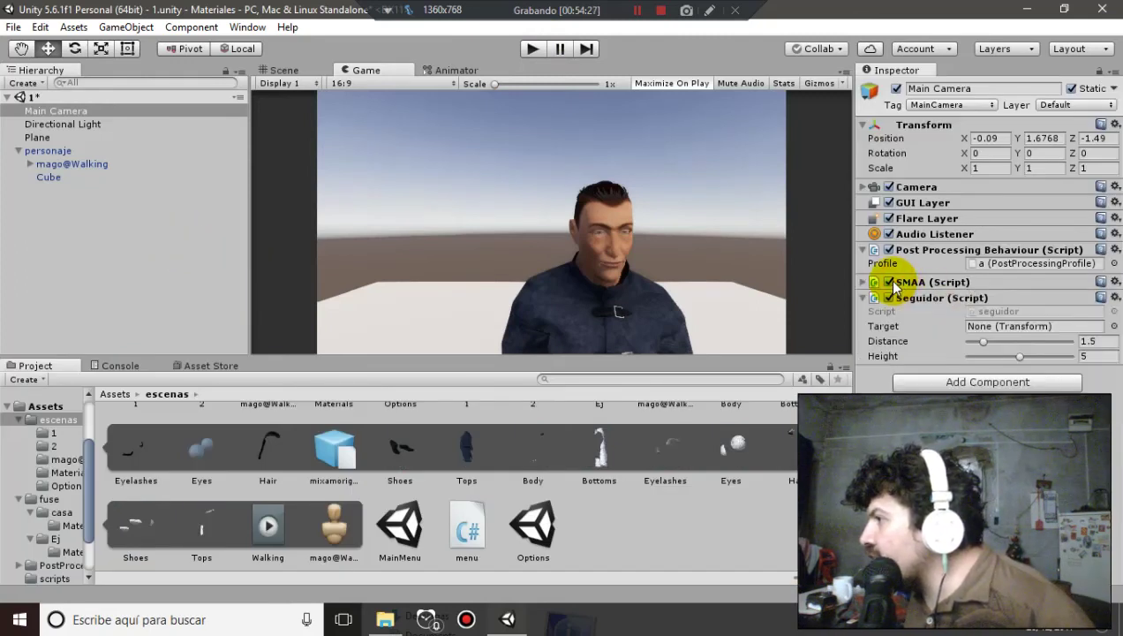
{"action": "double_click", "coordinate": [980, 263]}
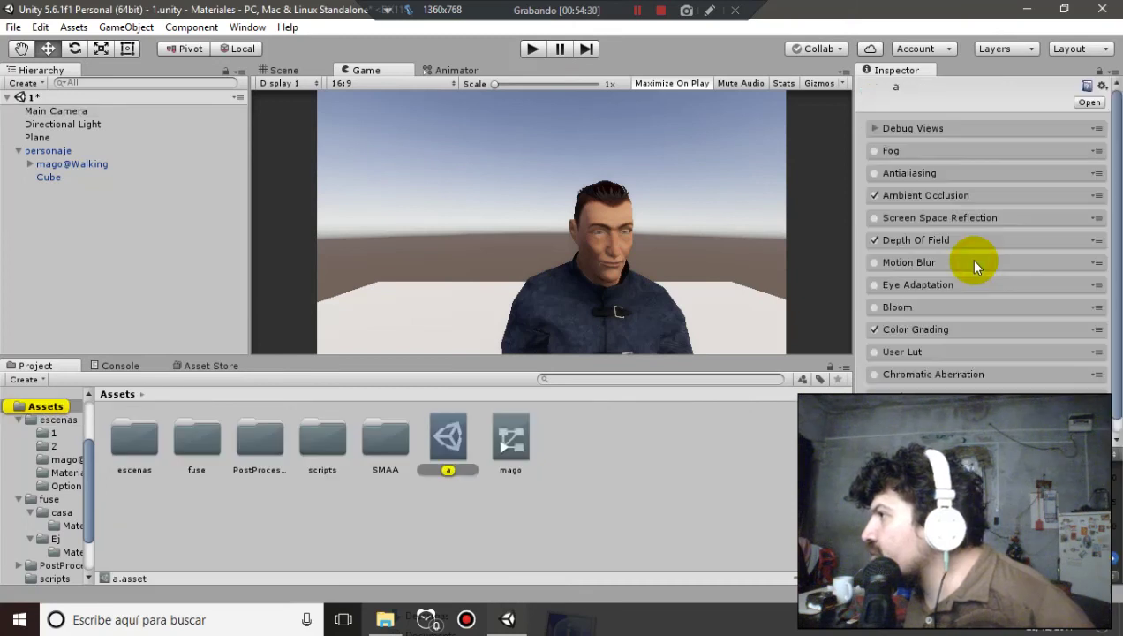
{"action": "left_click", "coordinate": [941, 174]}
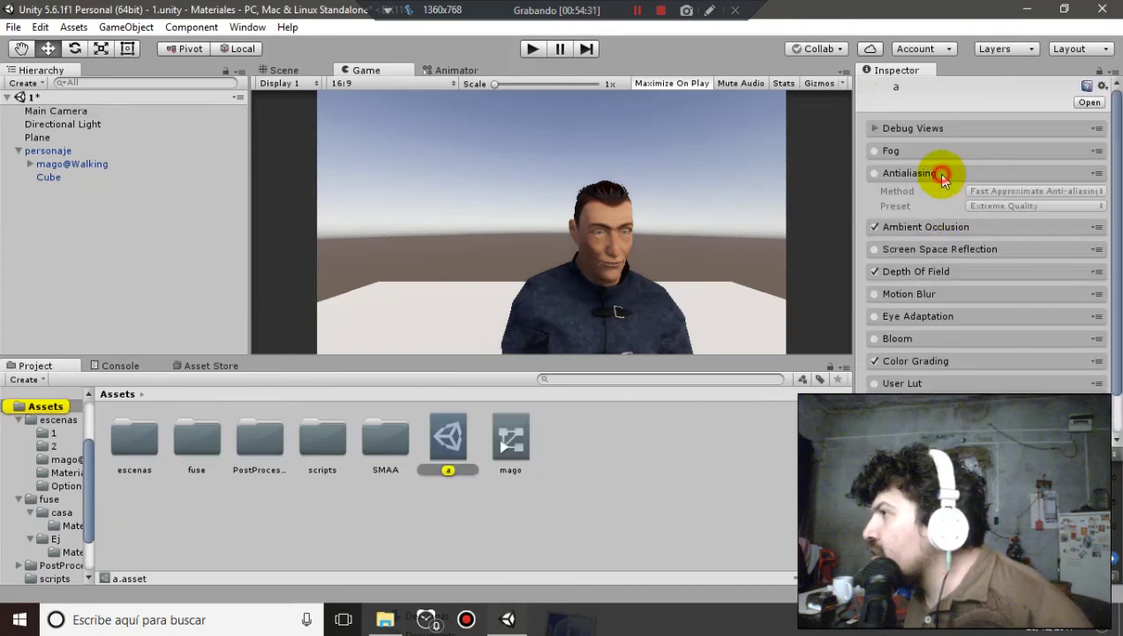
{"action": "left_click", "coordinate": [875, 174]}
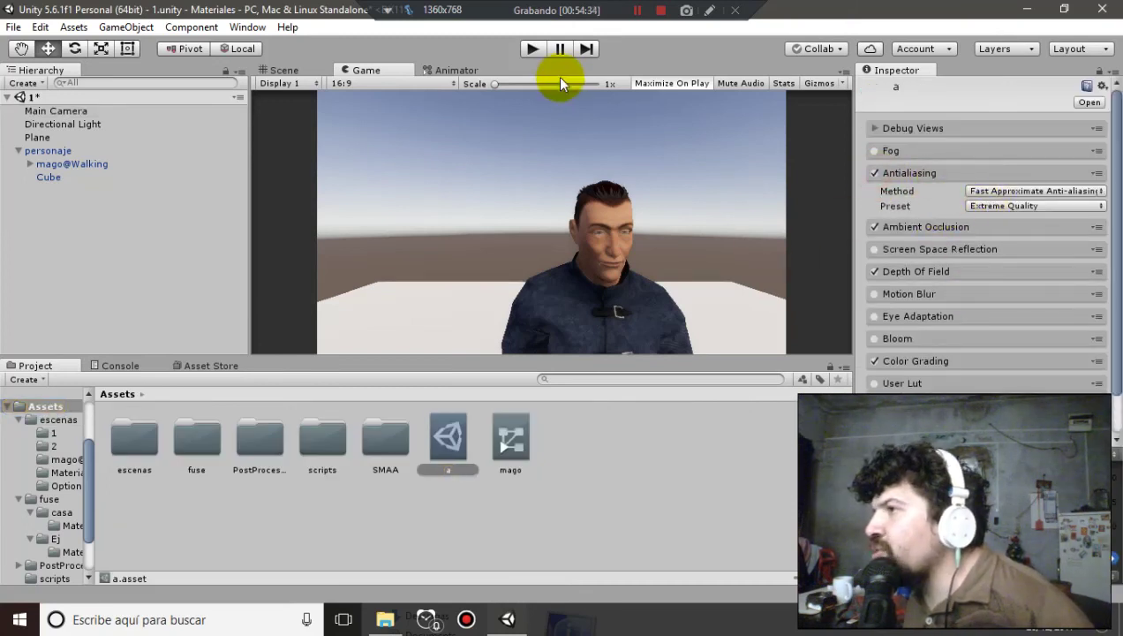
{"action": "left_click", "coordinate": [531, 51]}
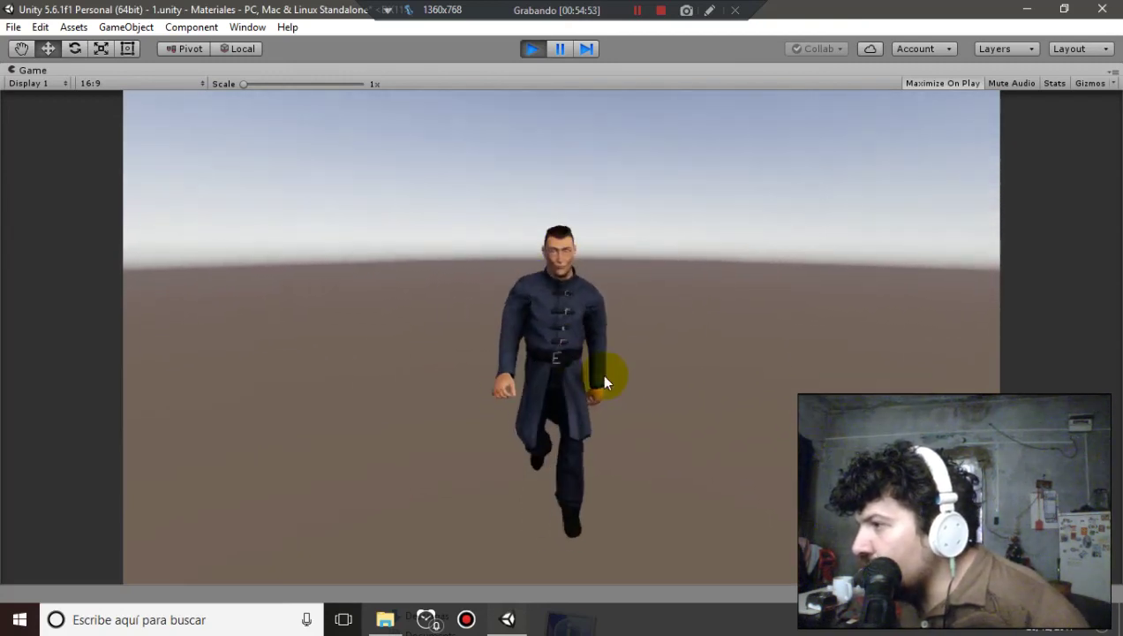
{"action": "left_click", "coordinate": [530, 51]}
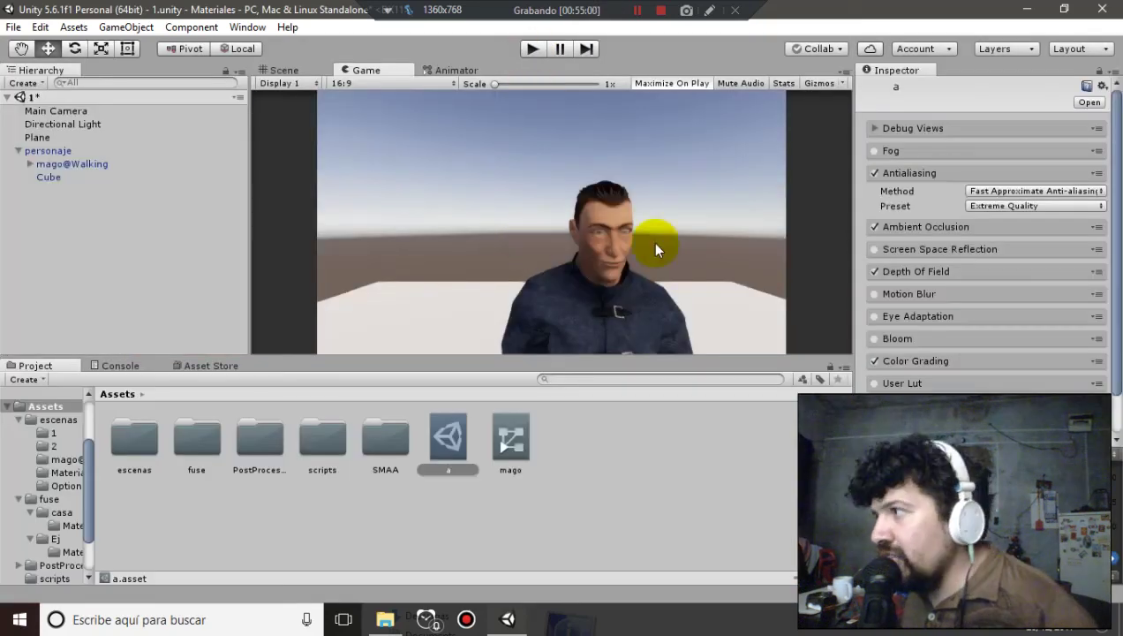
Collapse the Antialiasing and Ambient Occlusion settings and save scene 1 from the Hierarchy menu
{"action": "left_click", "coordinate": [925, 176]}
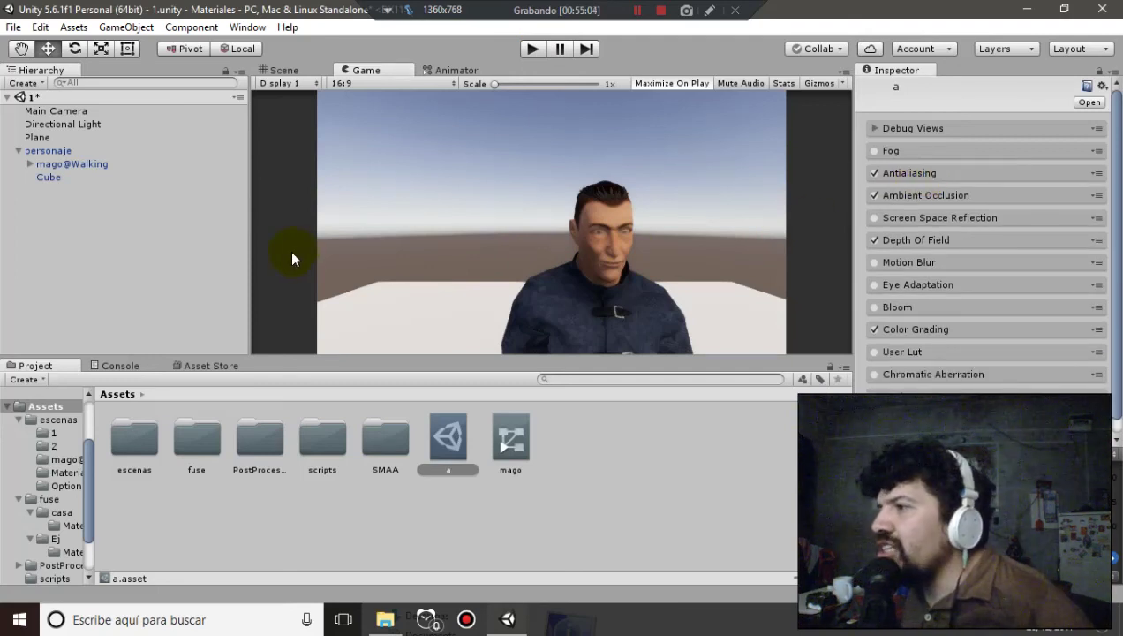
{"action": "left_click", "coordinate": [919, 198]}
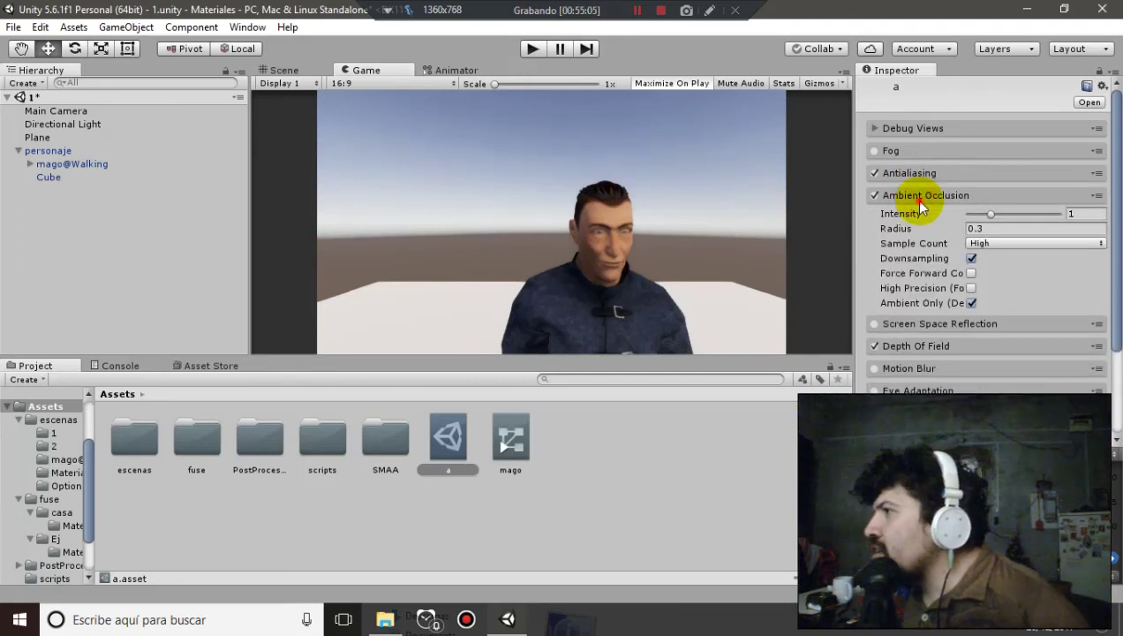
{"action": "left_click", "coordinate": [918, 197]}
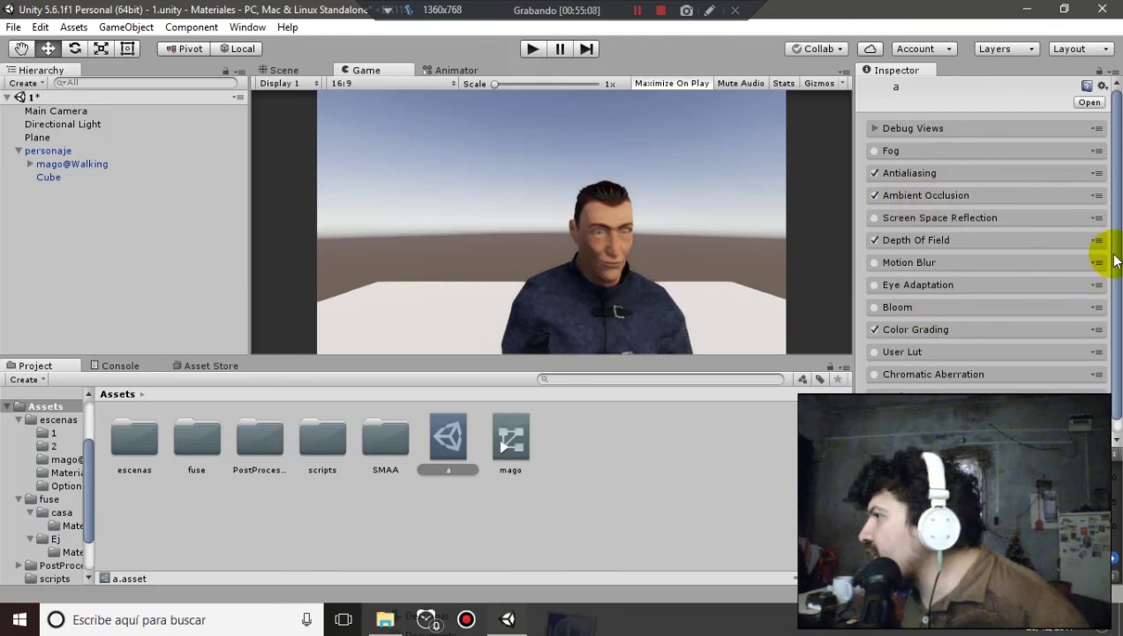
{"action": "scroll", "coordinate": [1099, 256], "scroll_direction": "down", "scroll_amount": 1}
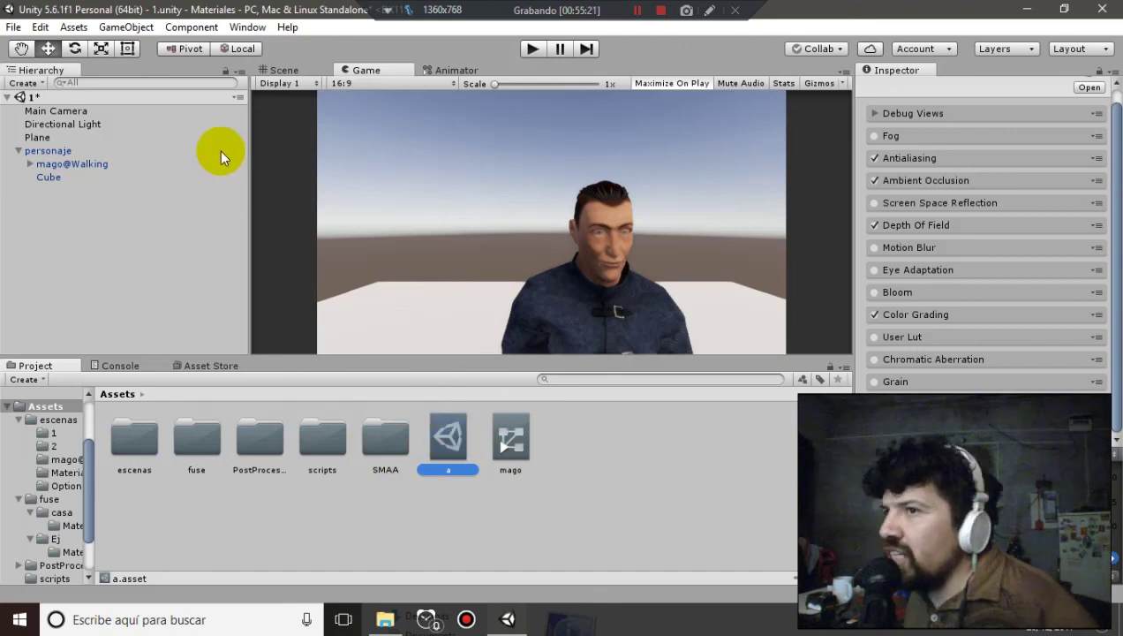
{"action": "left_click", "coordinate": [238, 97]}
{"action": "left_click", "coordinate": [261, 132]}
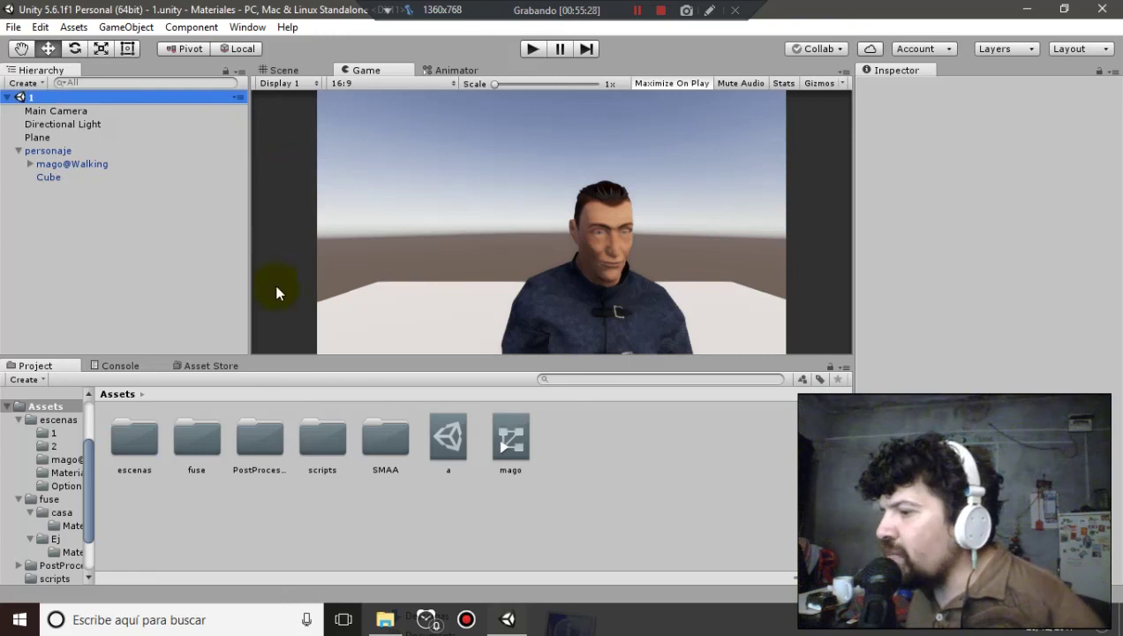
Select the SMAA folder, switch between Scene and Game views, and clear the selection
{"action": "left_click", "coordinate": [376, 422]}
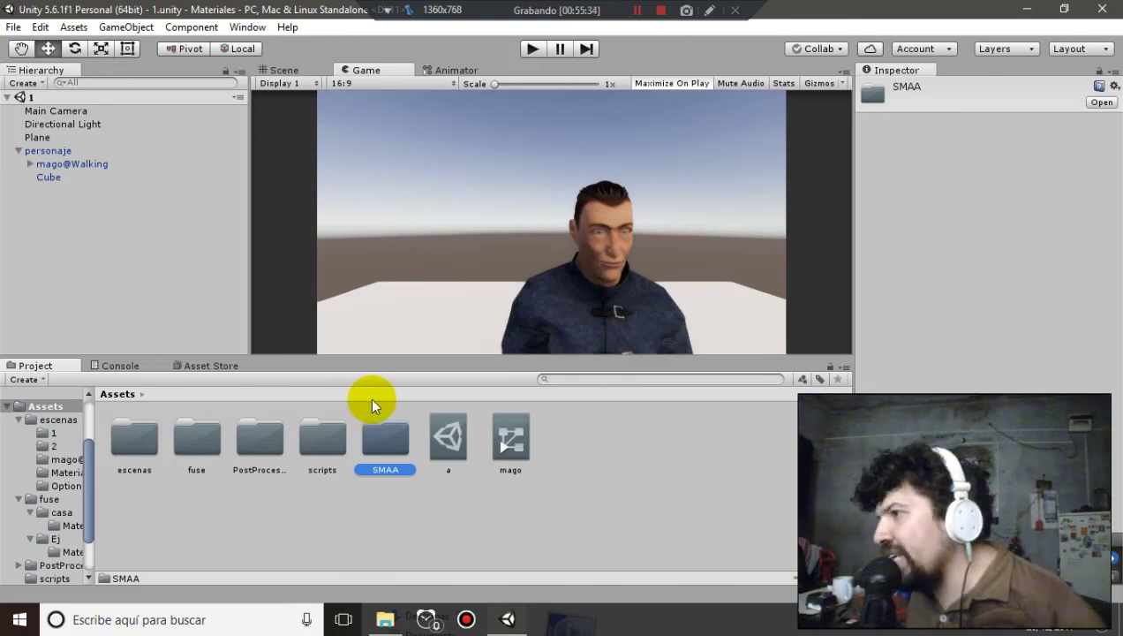
{"action": "left_click", "coordinate": [284, 70]}
{"action": "left_click", "coordinate": [363, 71]}
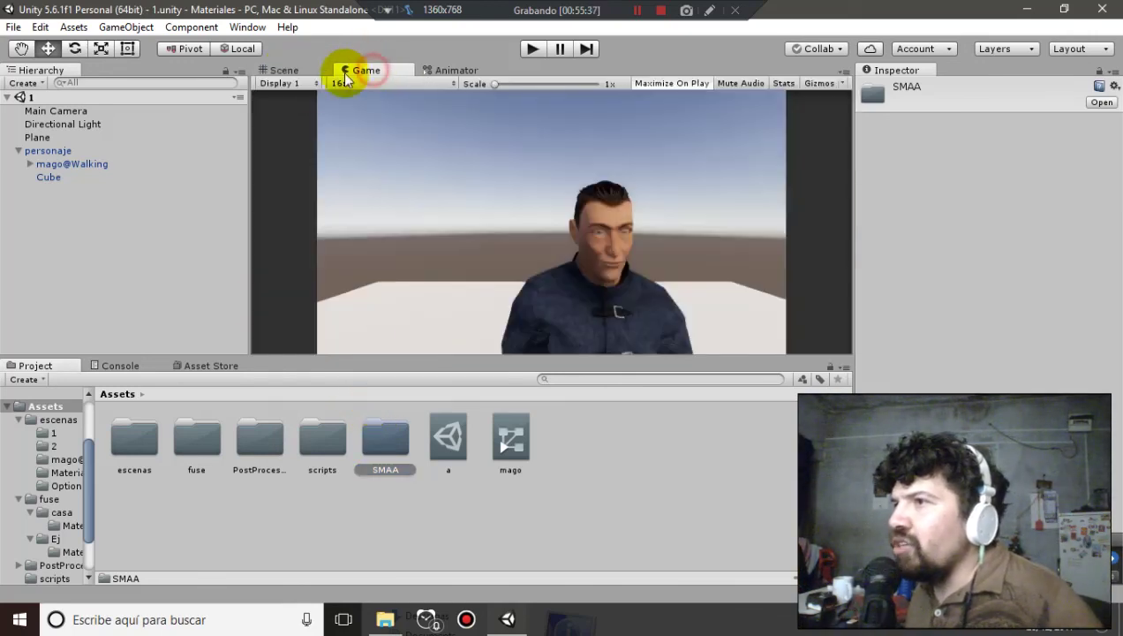
{"action": "left_click", "coordinate": [138, 192]}
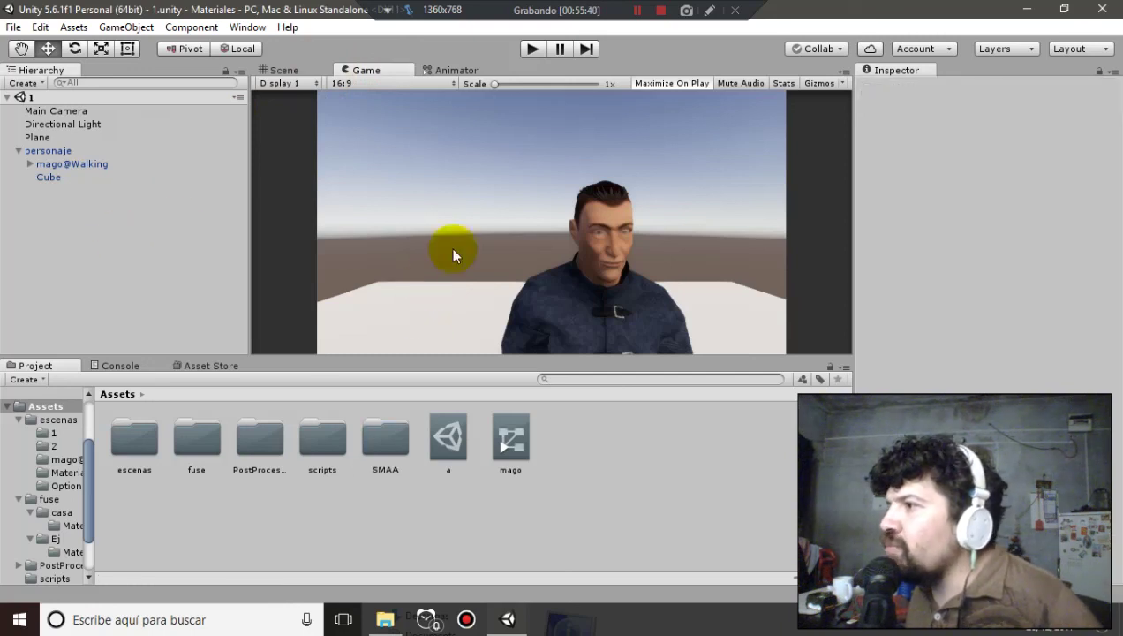